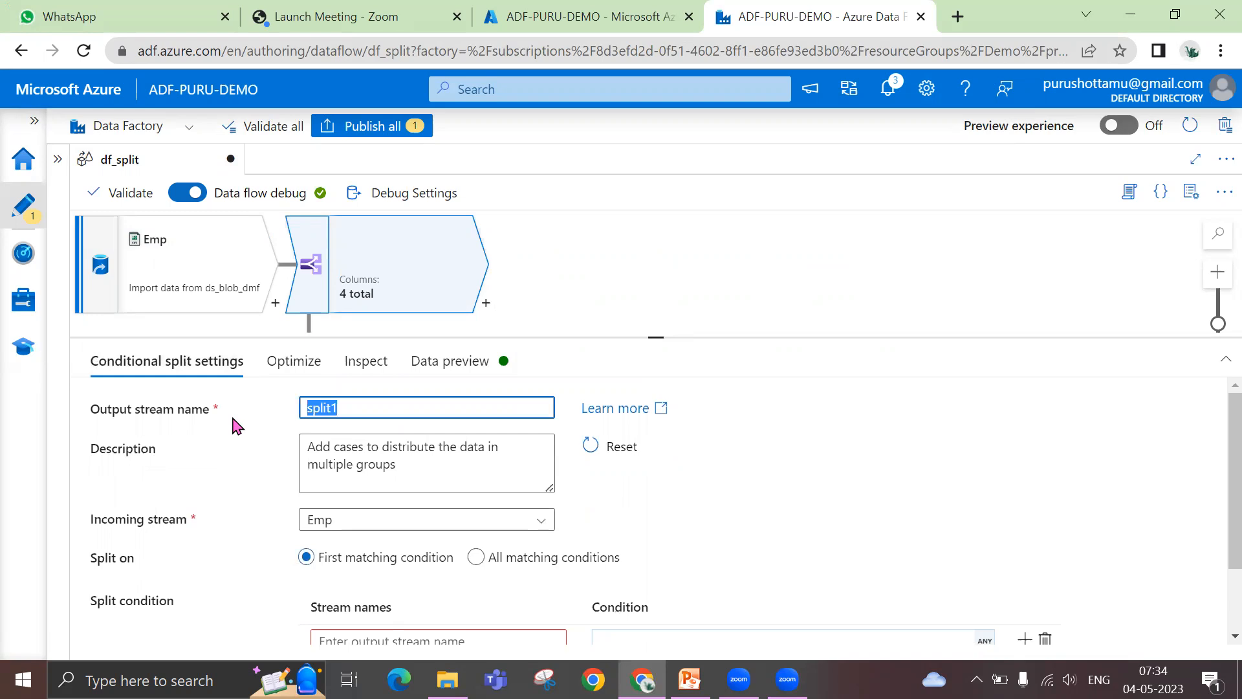
Rename the conditional split's output stream as Empsplit
type("Empsplit")
scroll(790, 500, "down", 2)
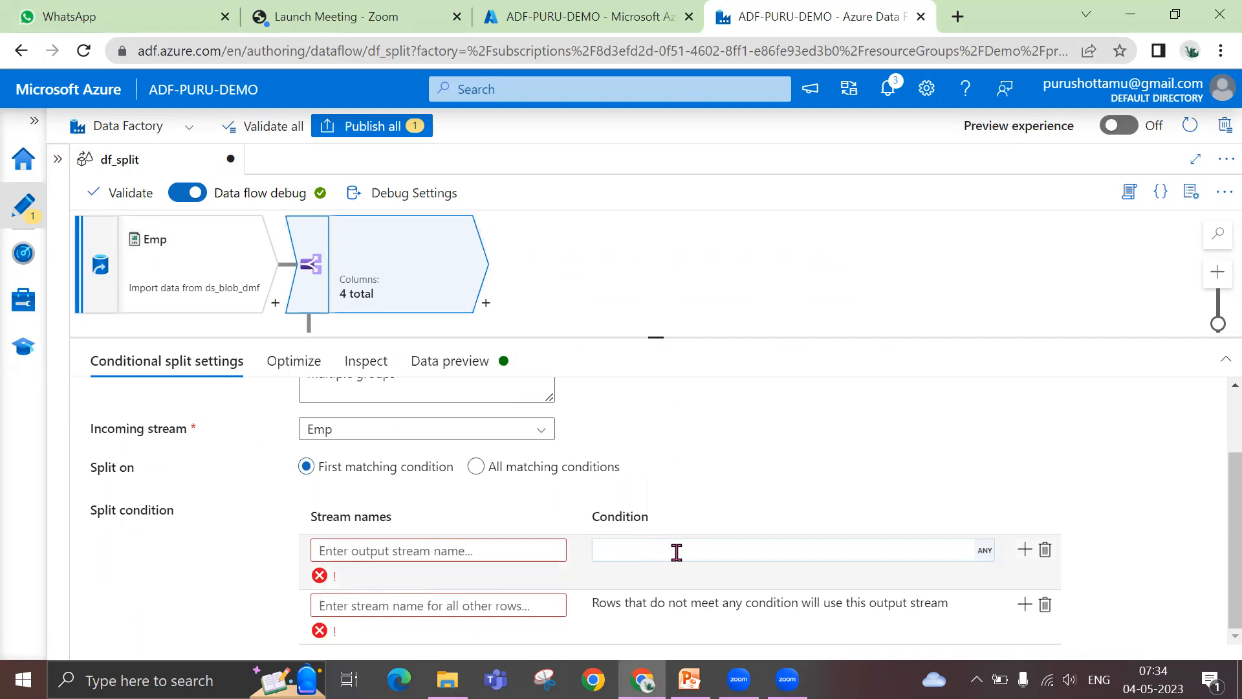
Name the first split stream Emp50 and open the expression builder for its condition, showing the available functions
left_click(460, 553)
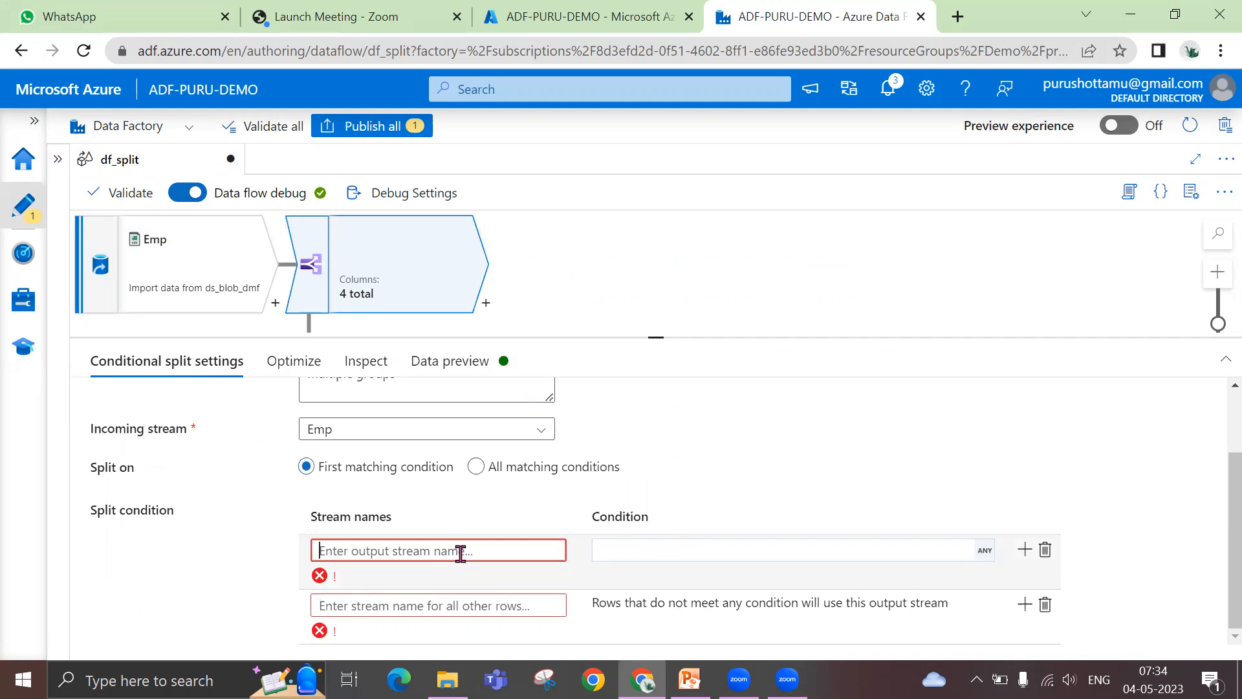
type("Emp")
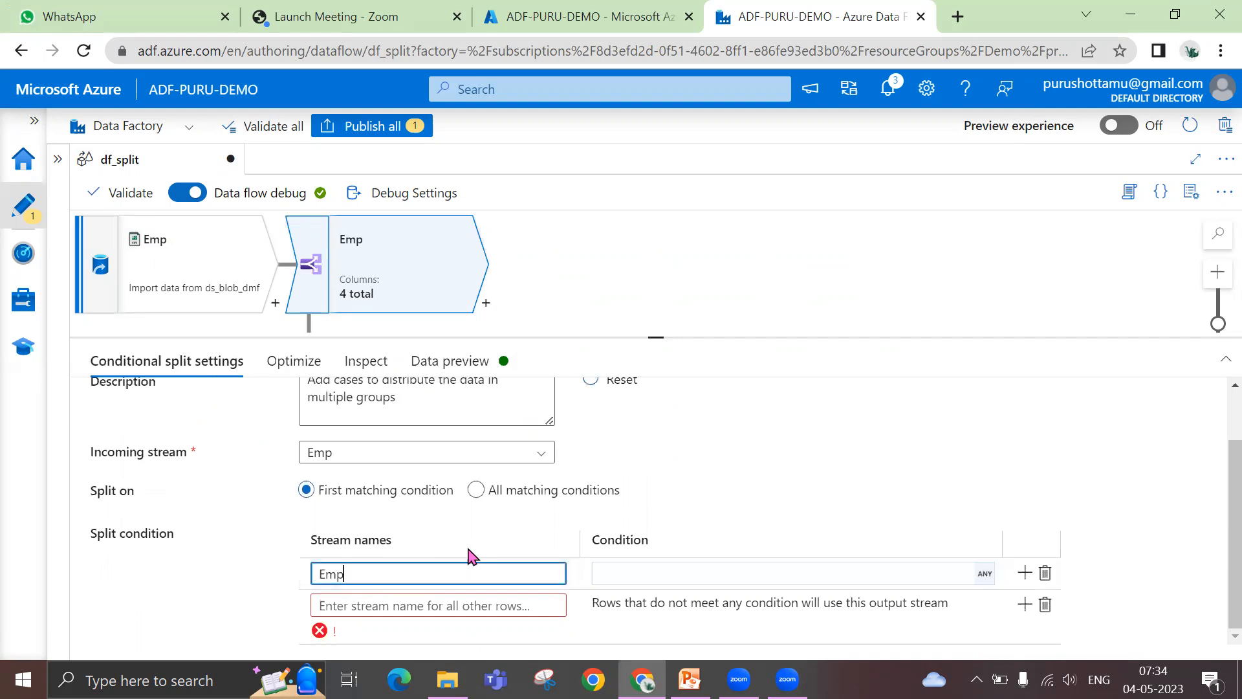
type("50")
left_click(660, 581)
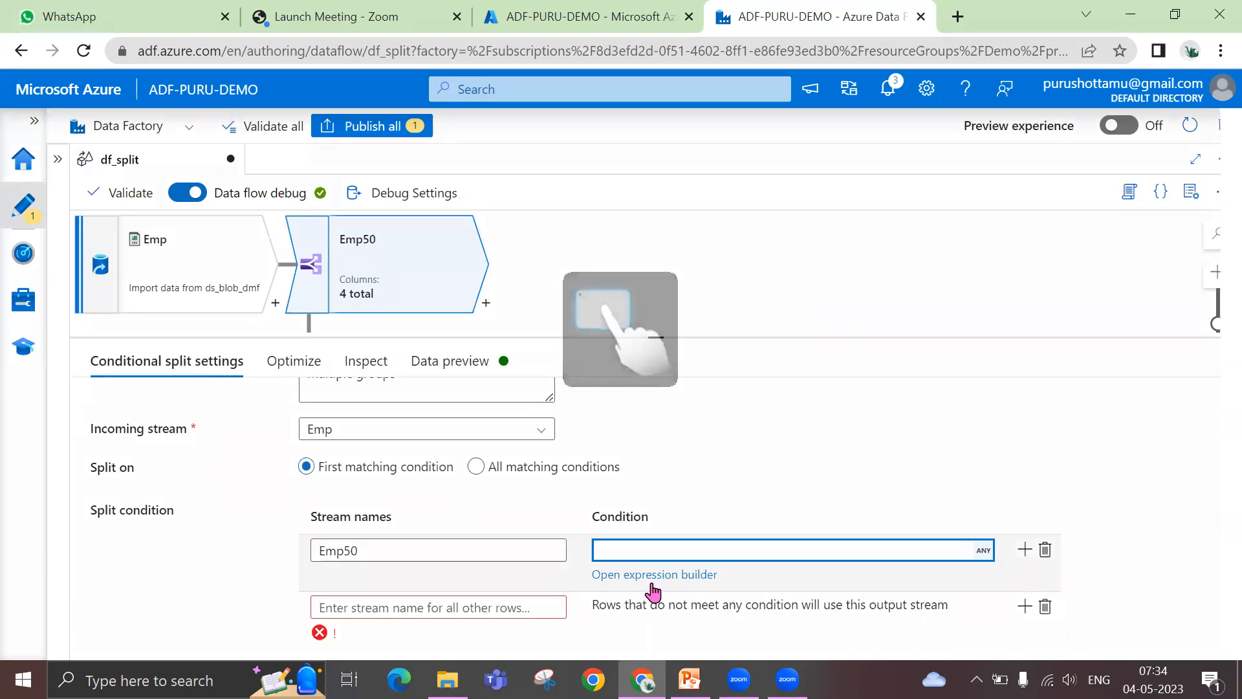
left_click(652, 581)
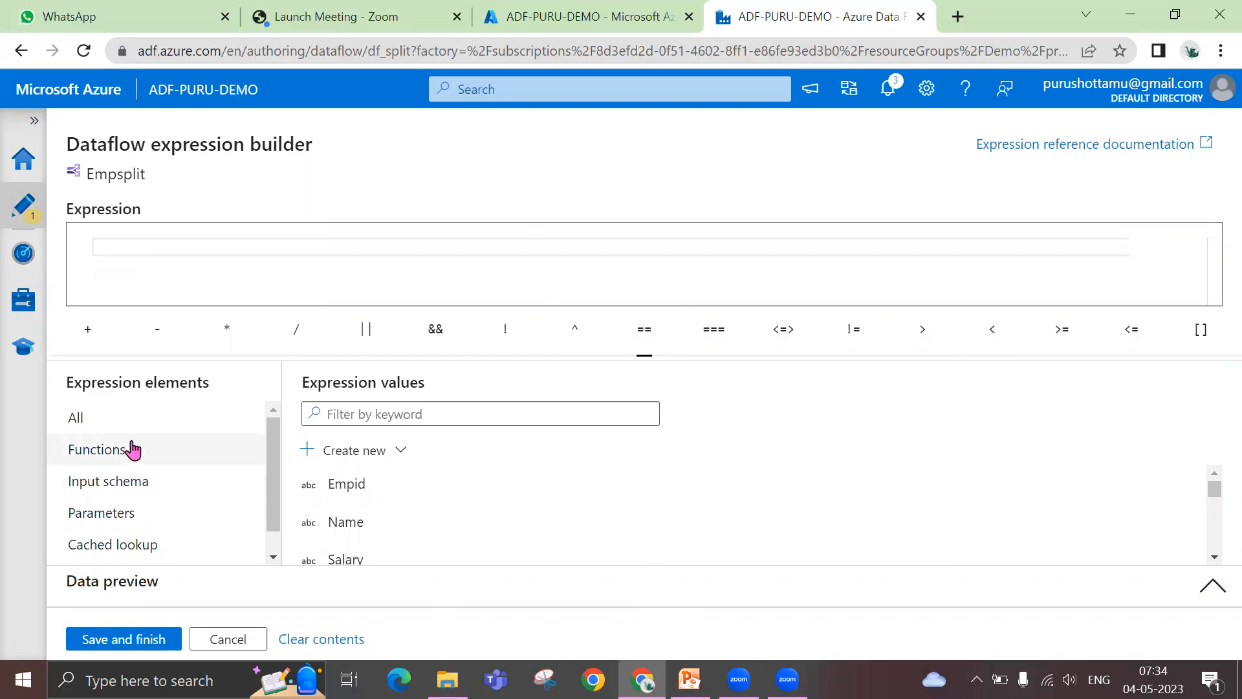
left_click(77, 460)
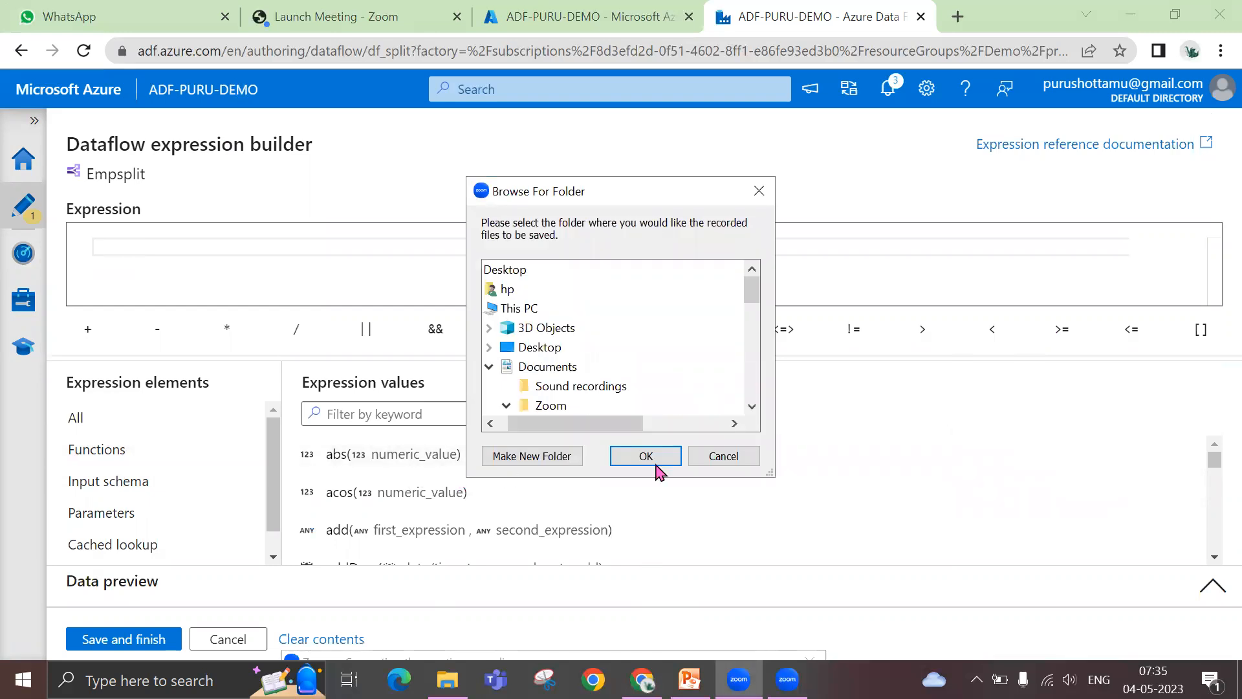
Cancel the folder selection for the Zoom recording and minimize the recordings folder window
left_click(724, 456)
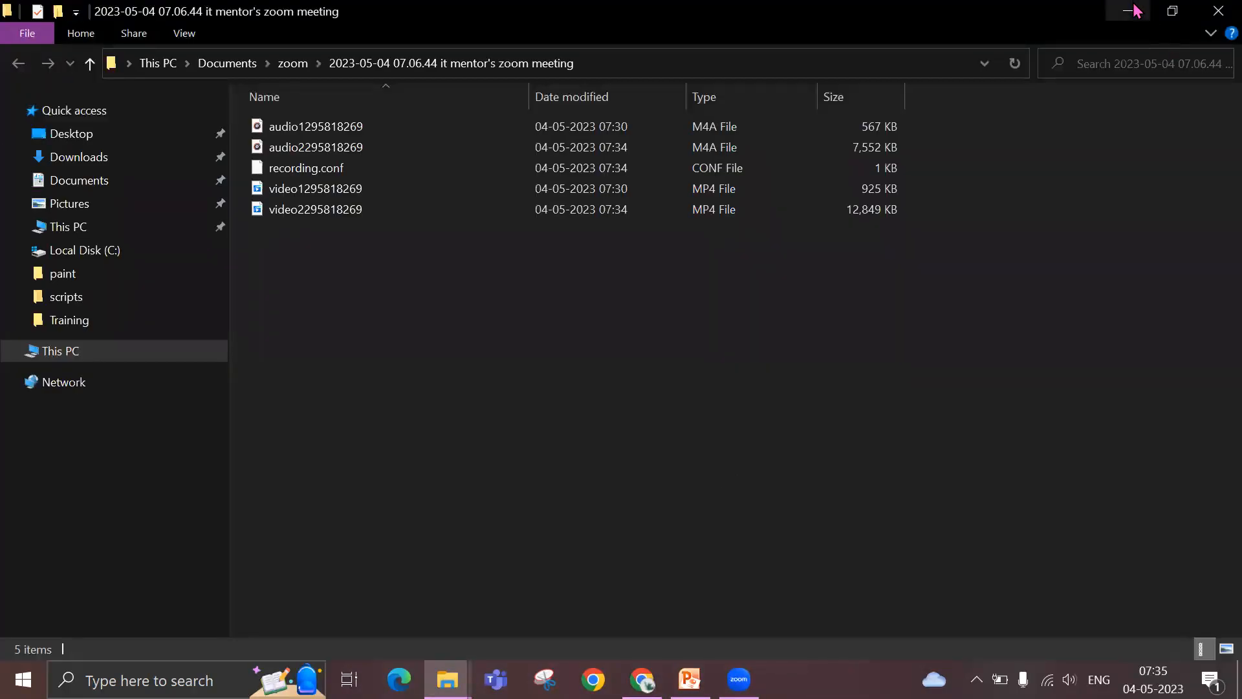
left_click(1137, 10)
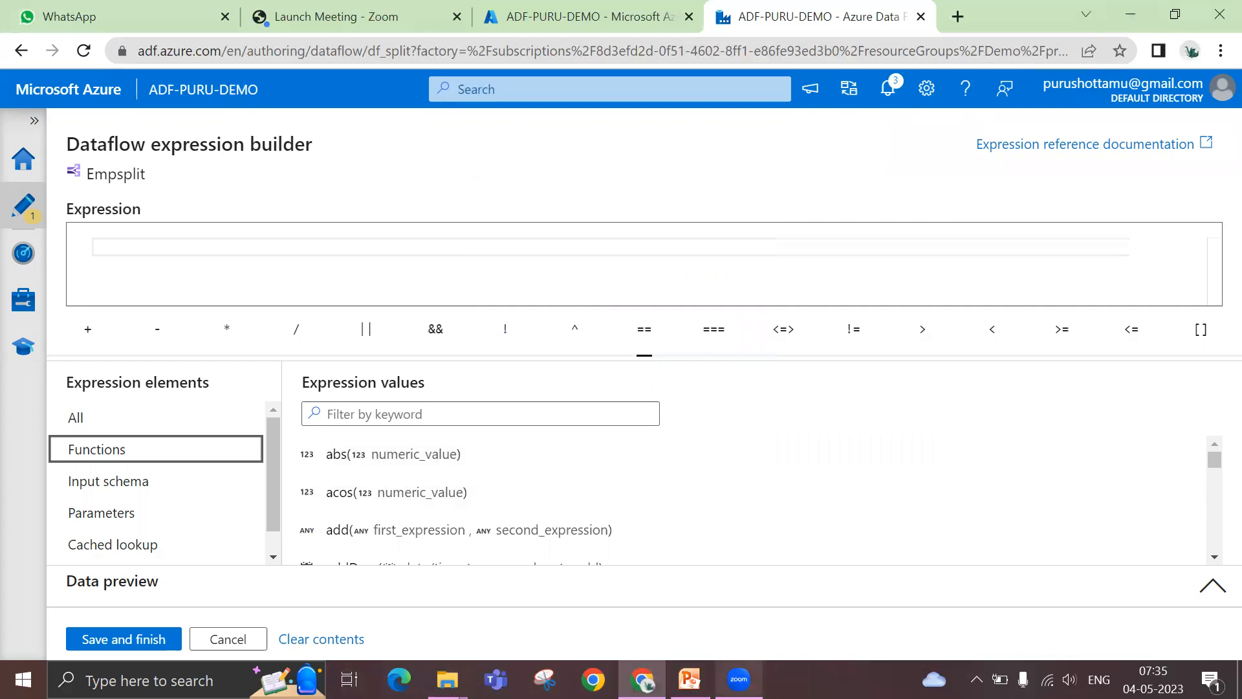
left_click(739, 680)
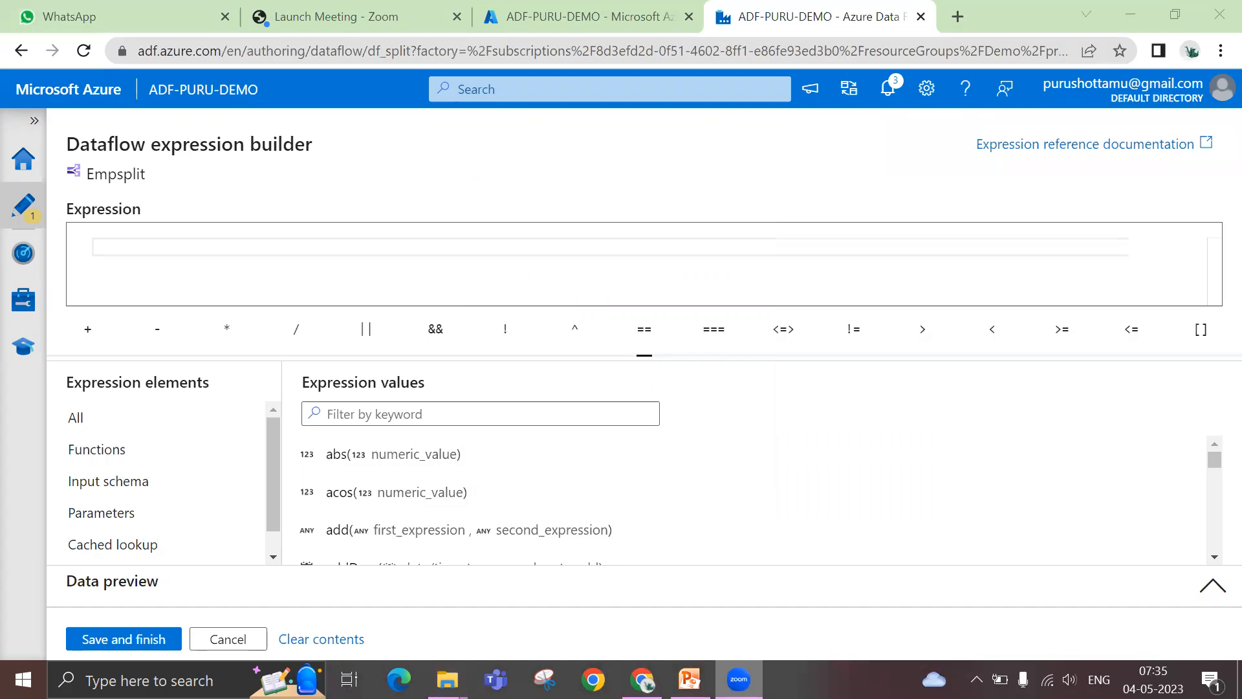
left_click(739, 679)
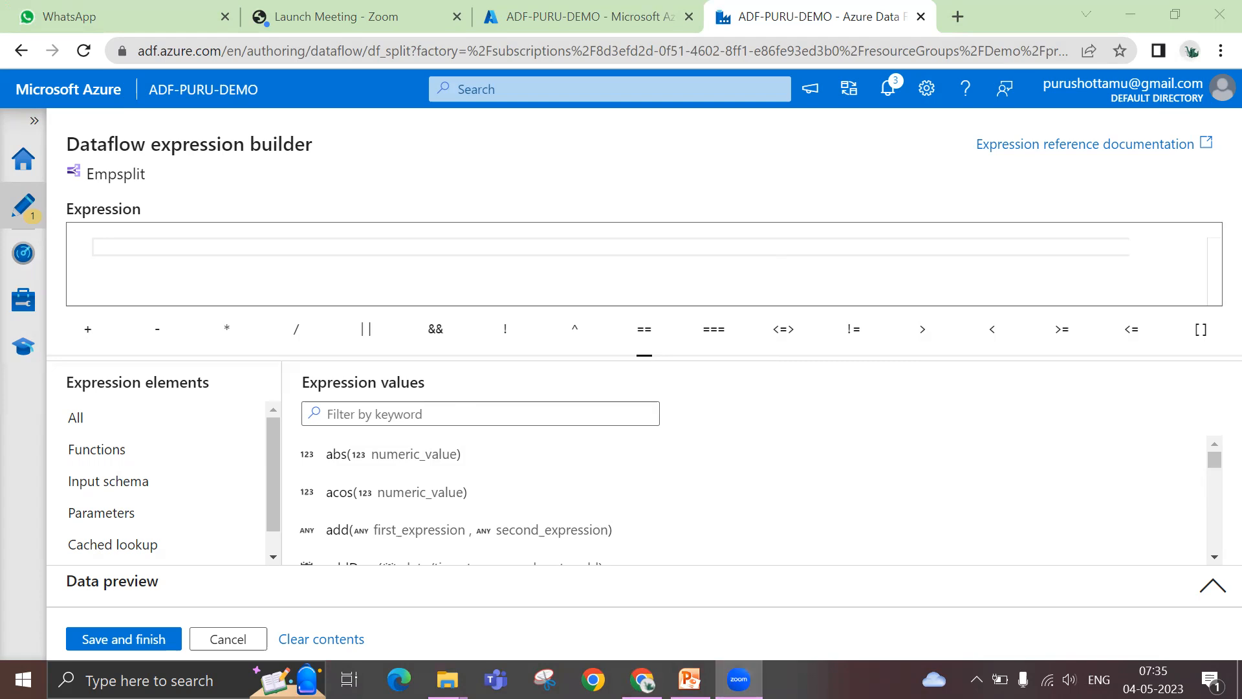
left_click(457, 40)
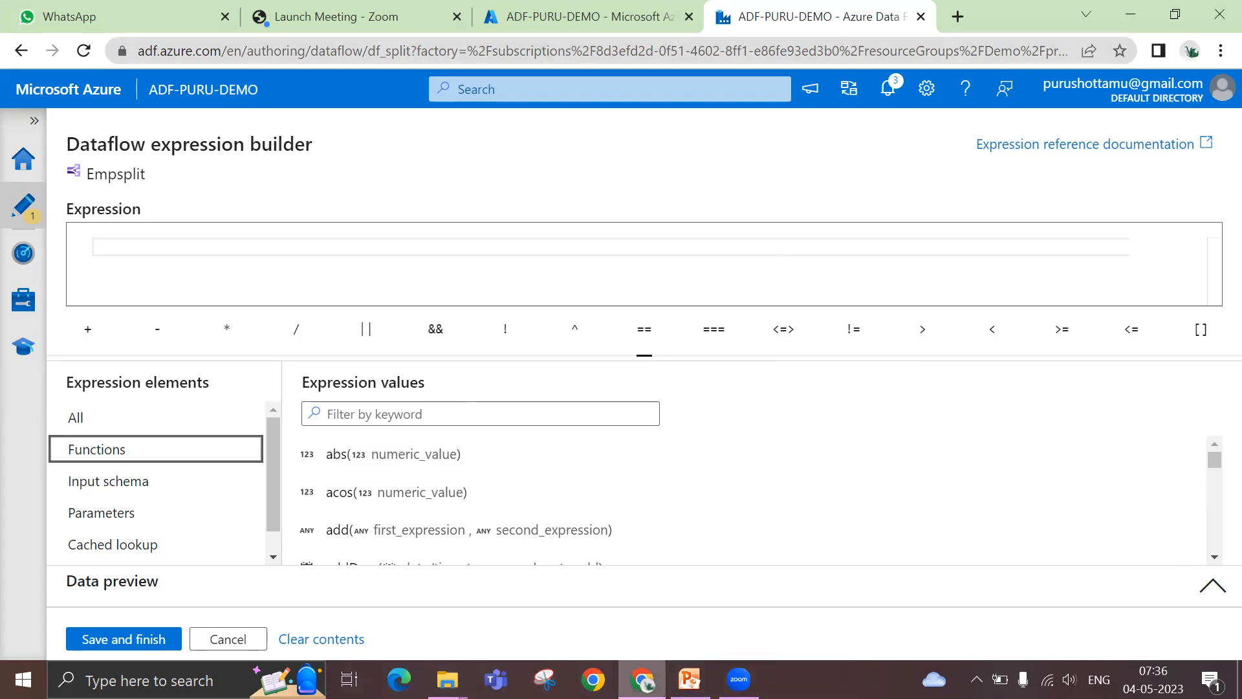
mouse_move(647, 683)
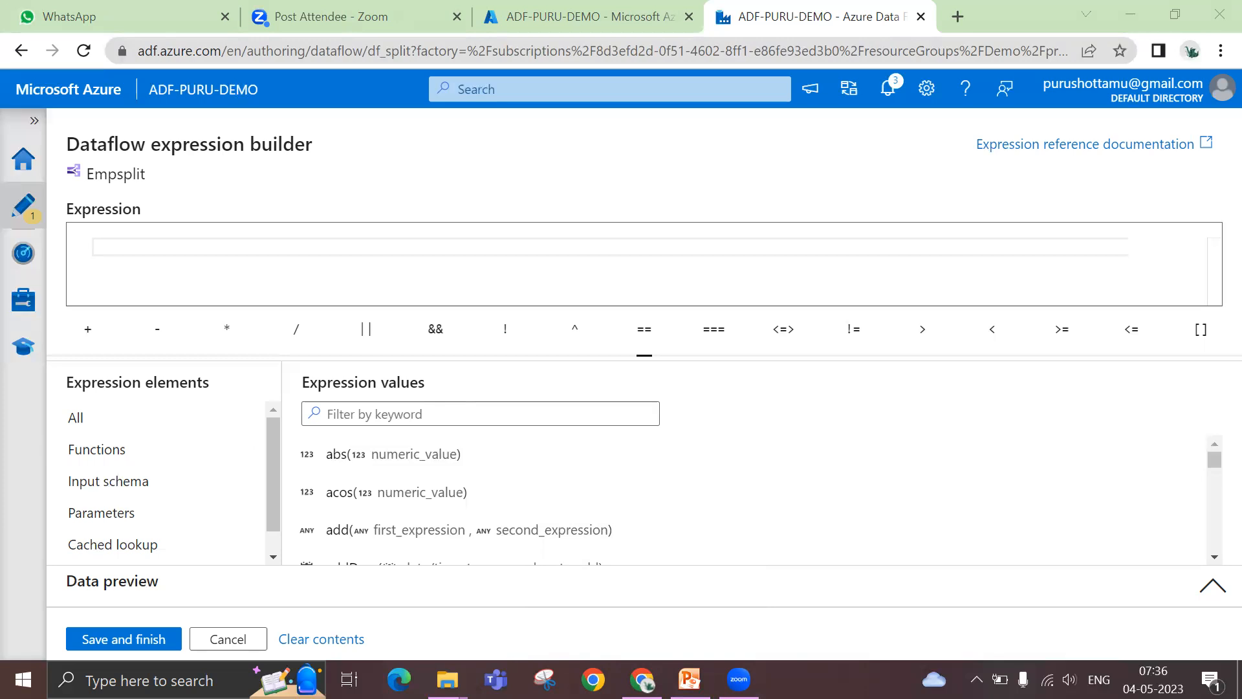
left_click(136, 17)
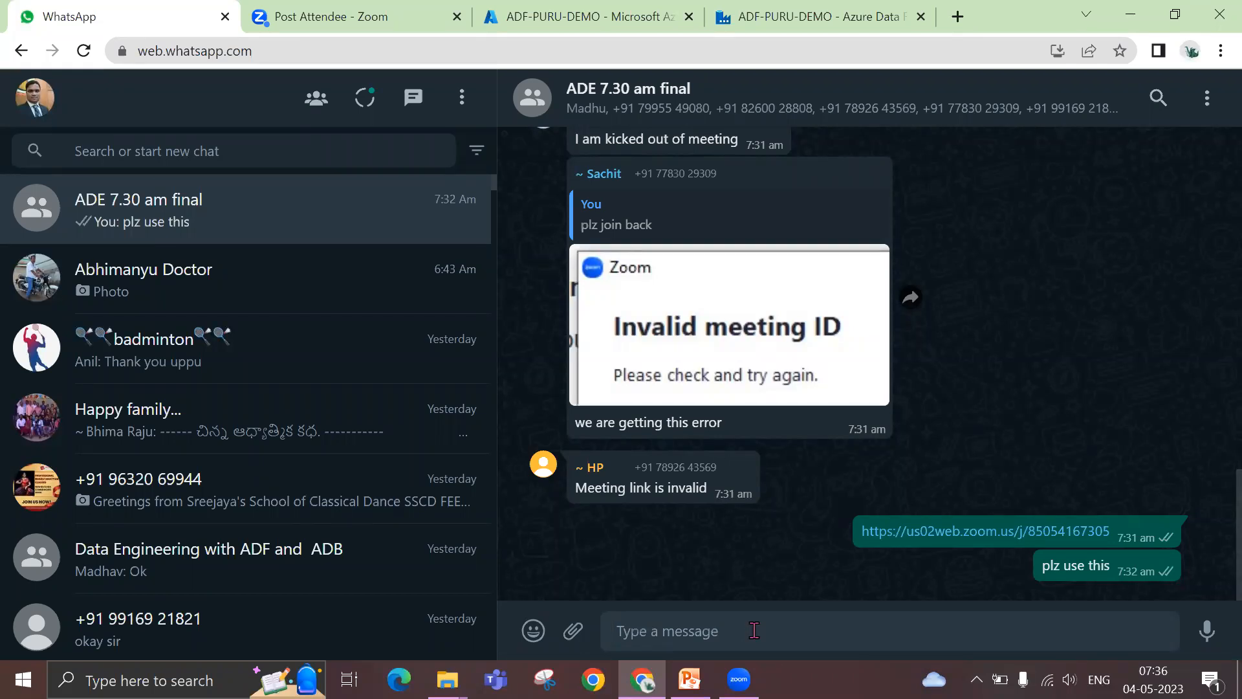
type("agai")
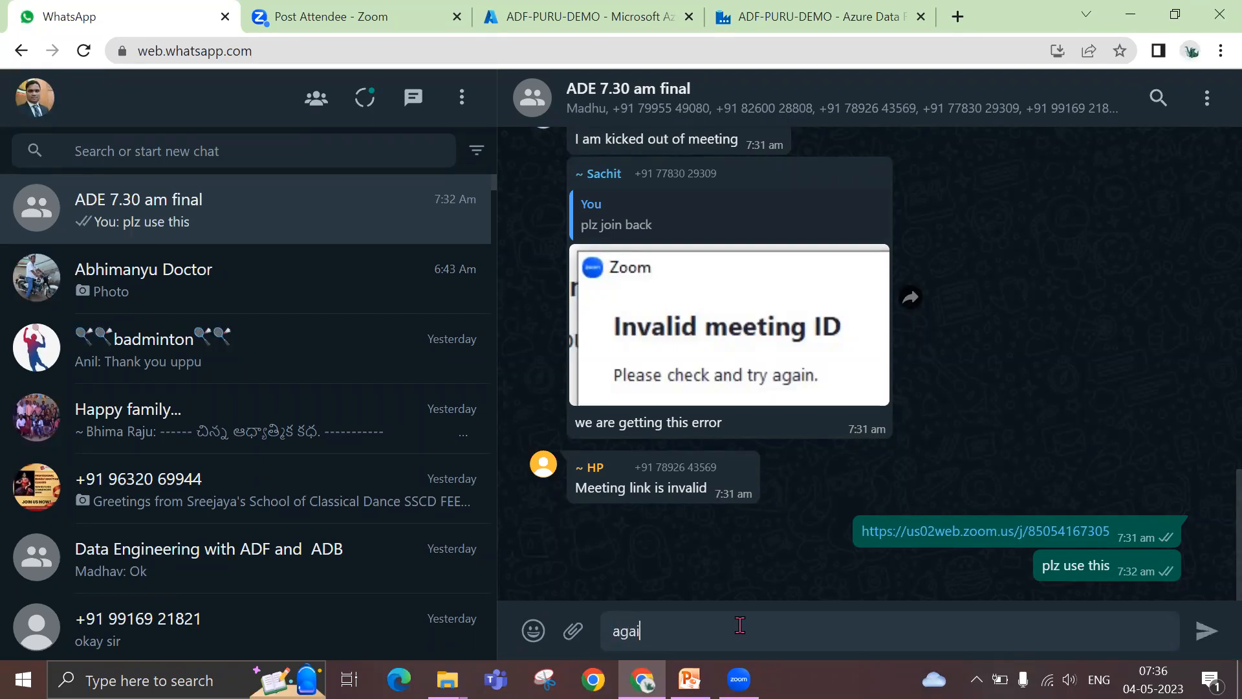
key("BackSpace")
key("BackSpace")
key("BackSpace")
key("BackSpace")
type("aga")
key("BackSpace")
key("BackSpace")
key("BackSpace")
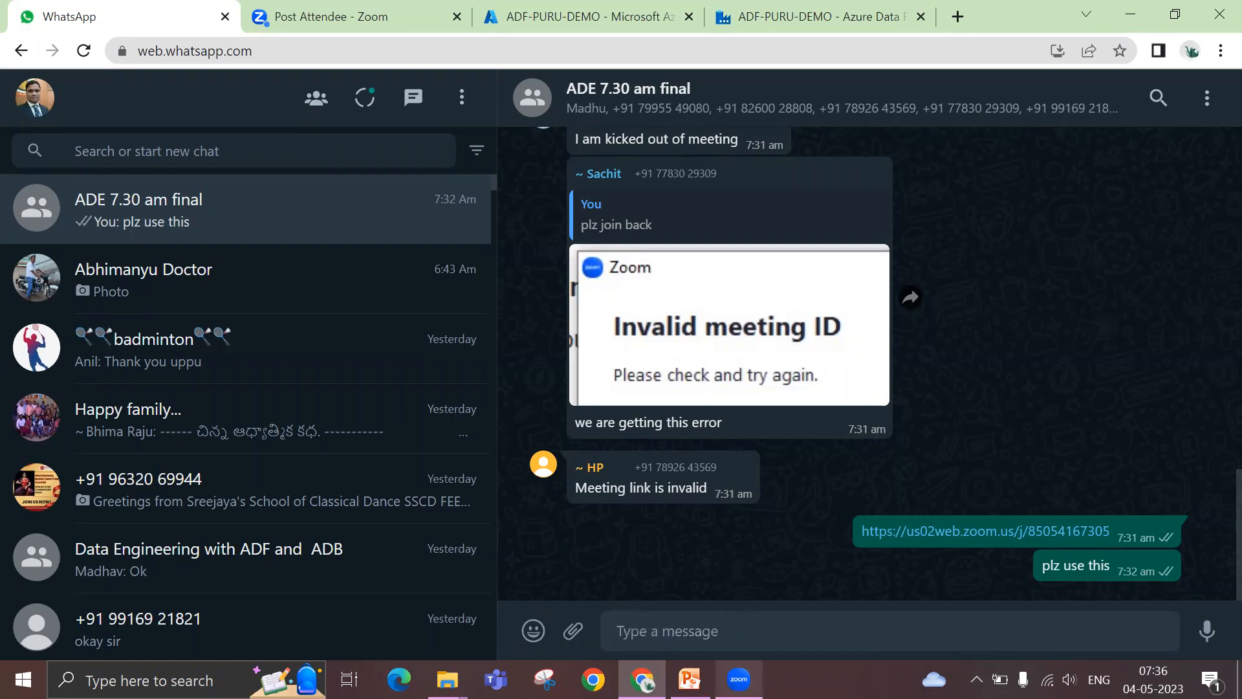
left_click(739, 680)
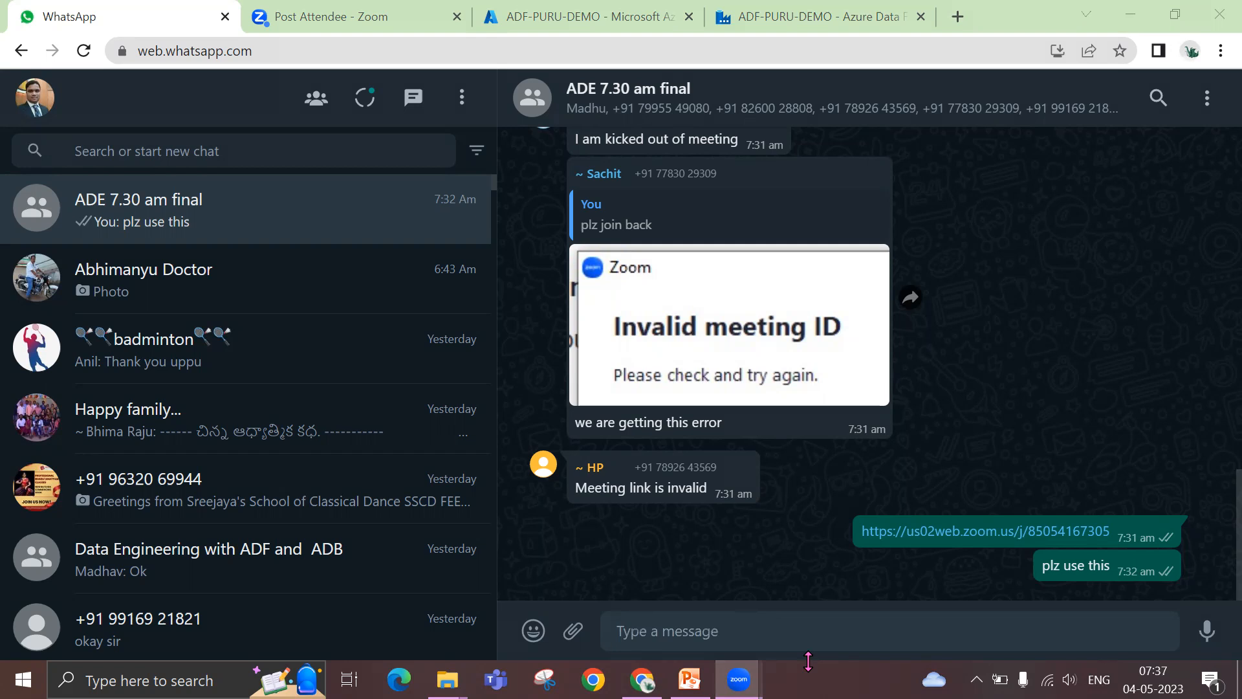
Return to the Azure Data Factory expression builder and examine the available expression functions and parameters
left_click(754, 16)
left_click(767, 14)
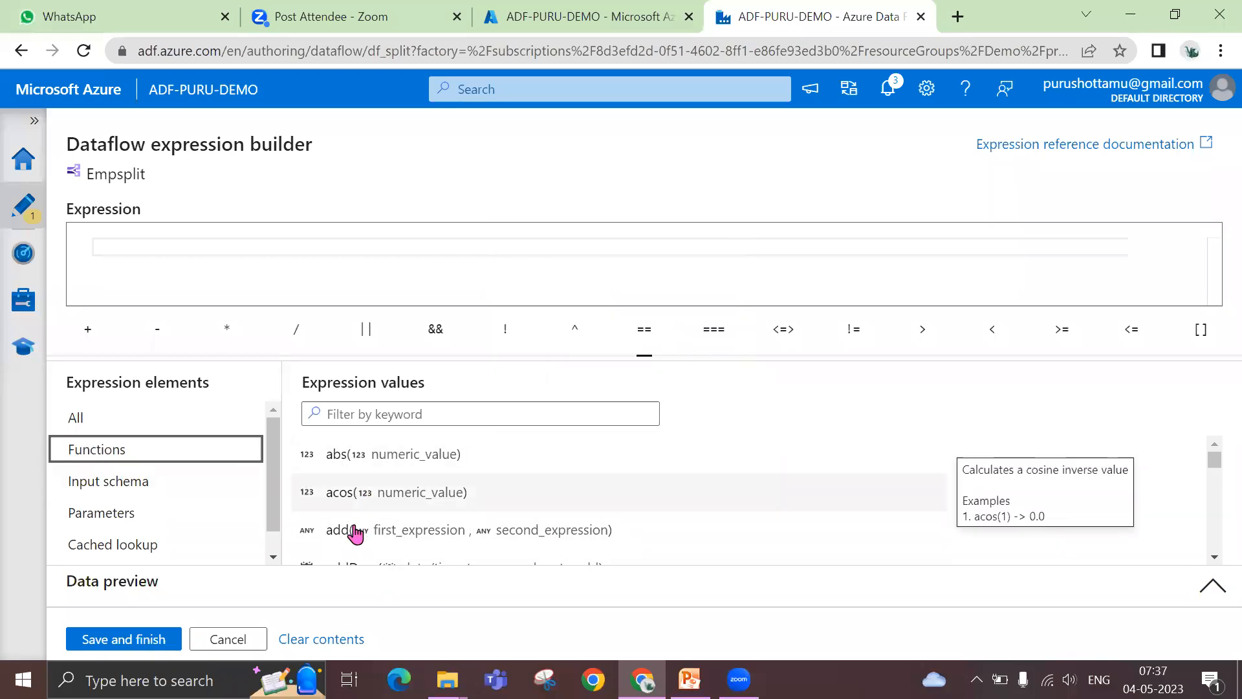
mouse_move(381, 539)
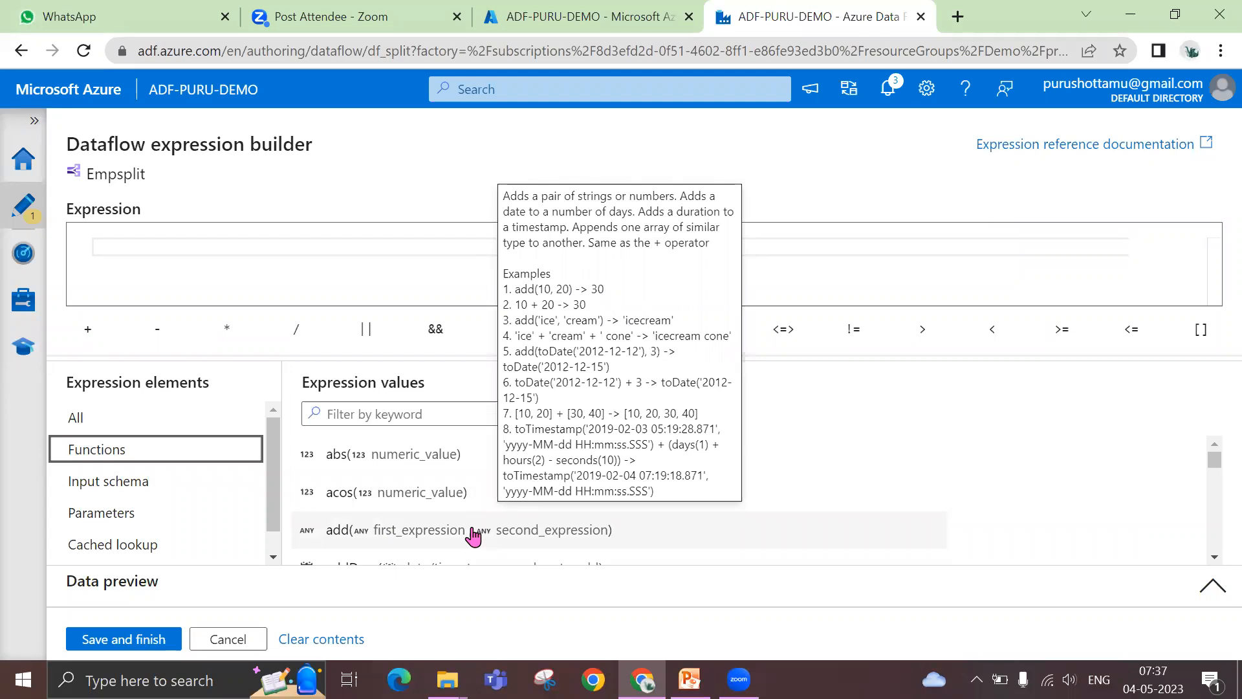
scroll(479, 536, "down", 2)
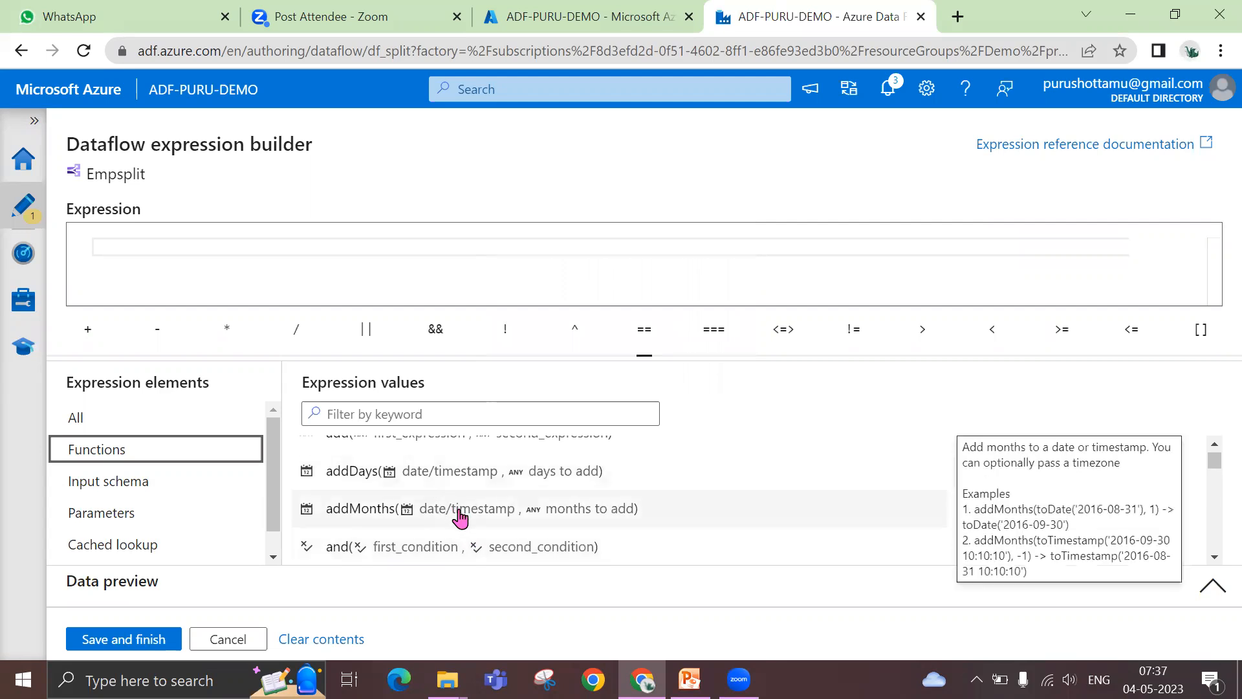
scroll(471, 515, "down", 3)
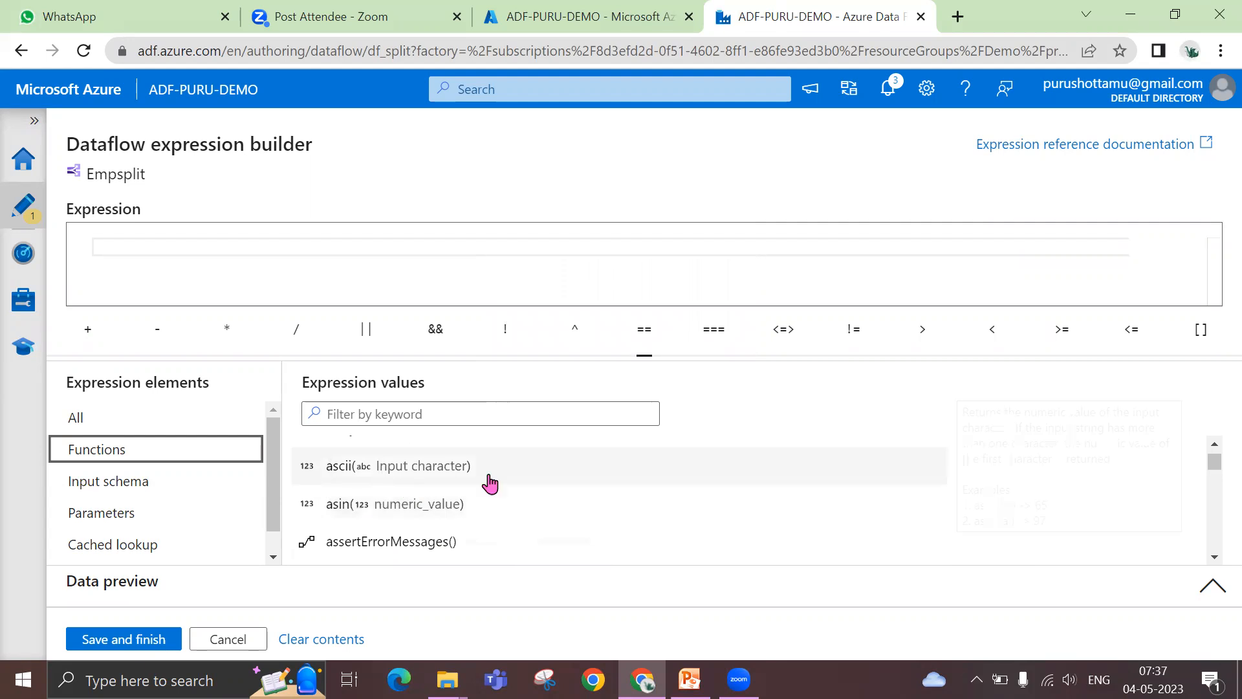
scroll(546, 505, "up", 4)
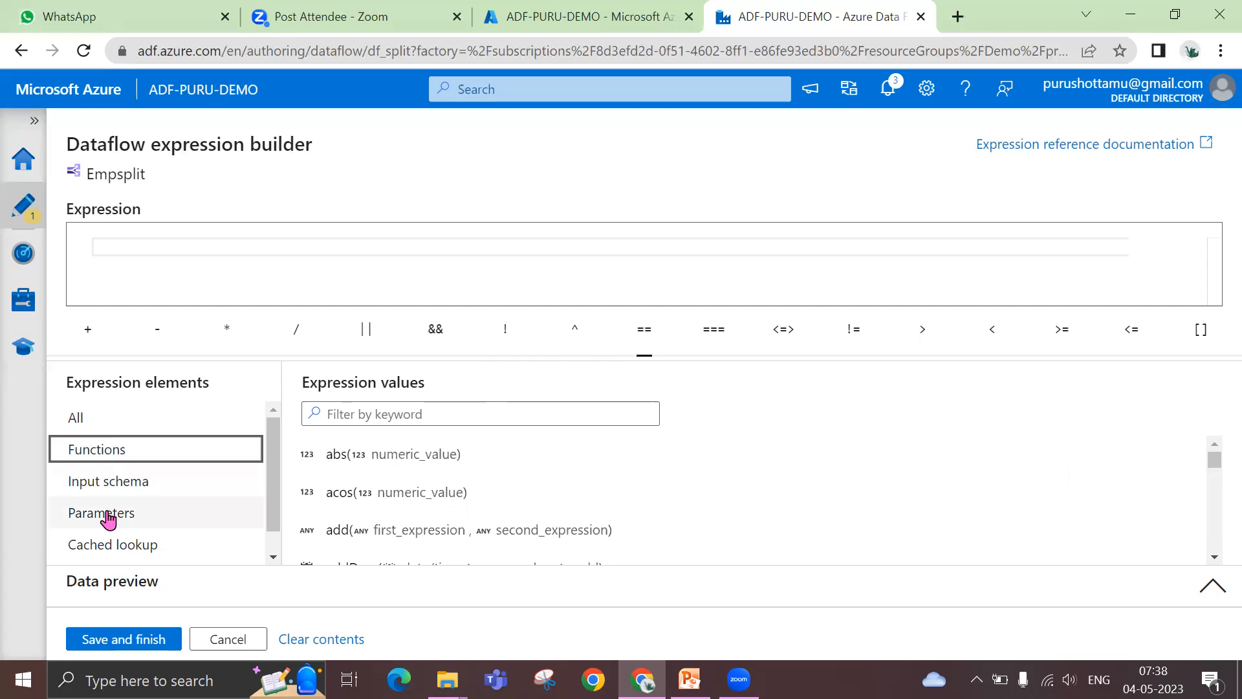
left_click(108, 518)
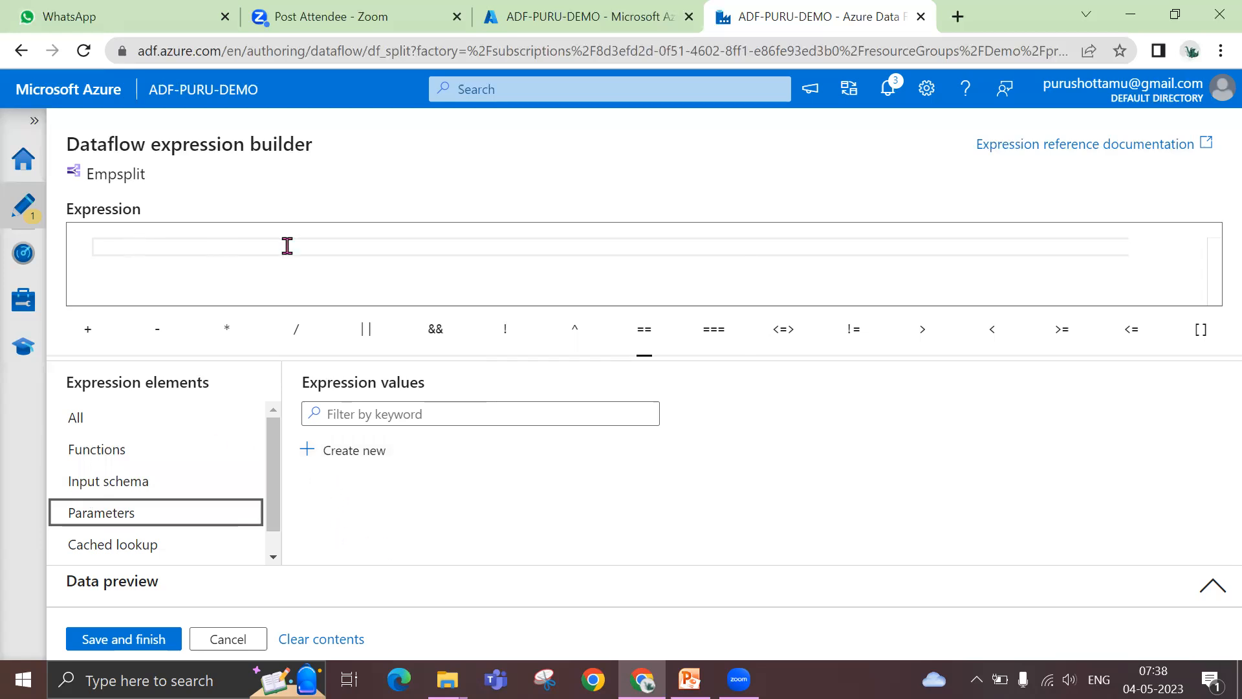
Build the split condition Salary<20000 from the input schema's Salary column and save the expression
left_click(149, 491)
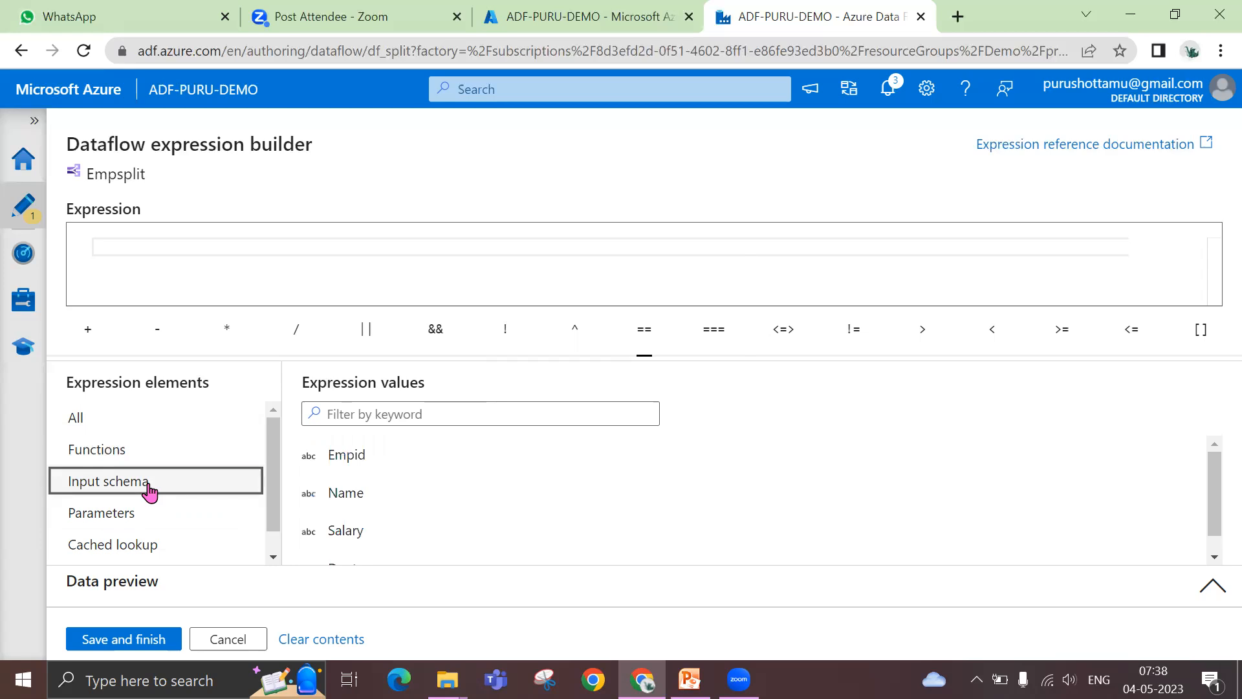
left_click(345, 531)
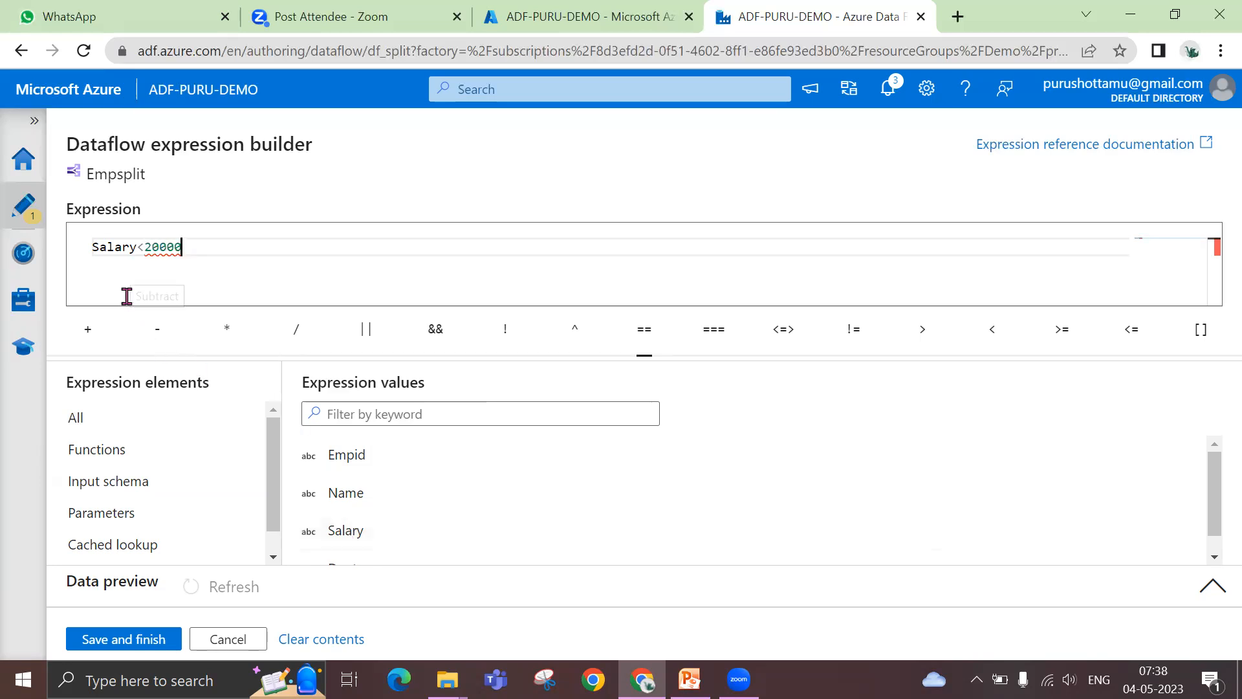
left_click(152, 640)
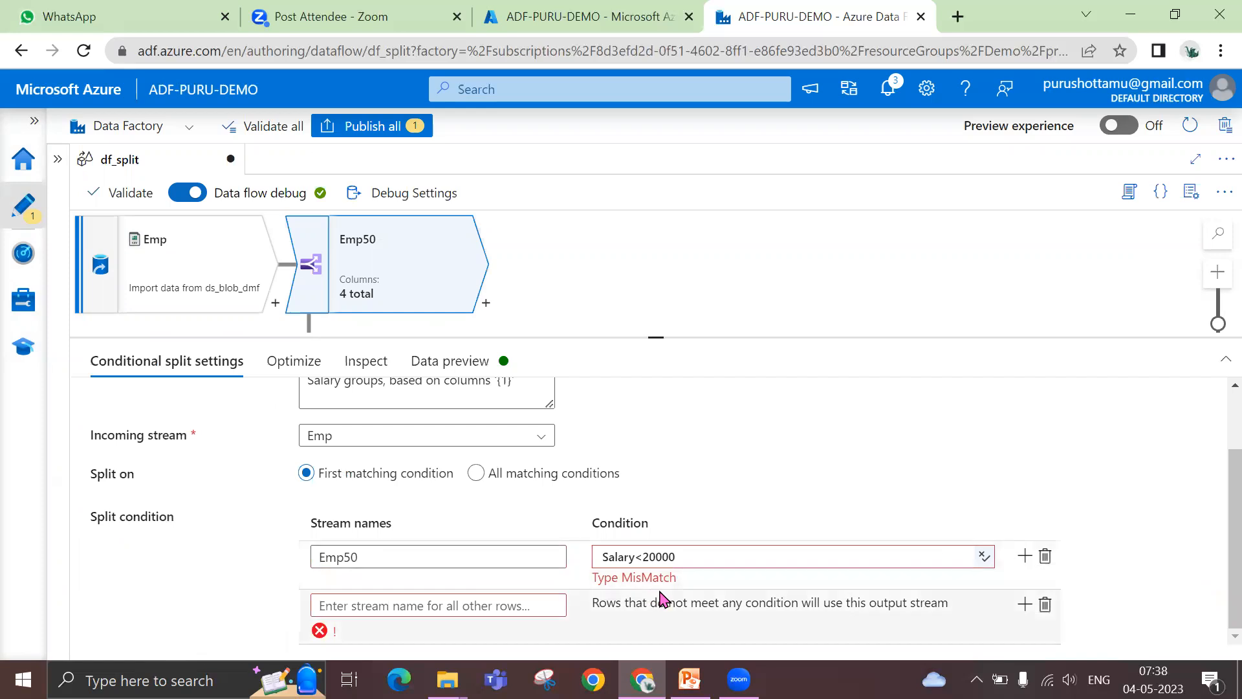
Set the Salary column's type to integer in the projection of the Emp source
mouse_move(607, 572)
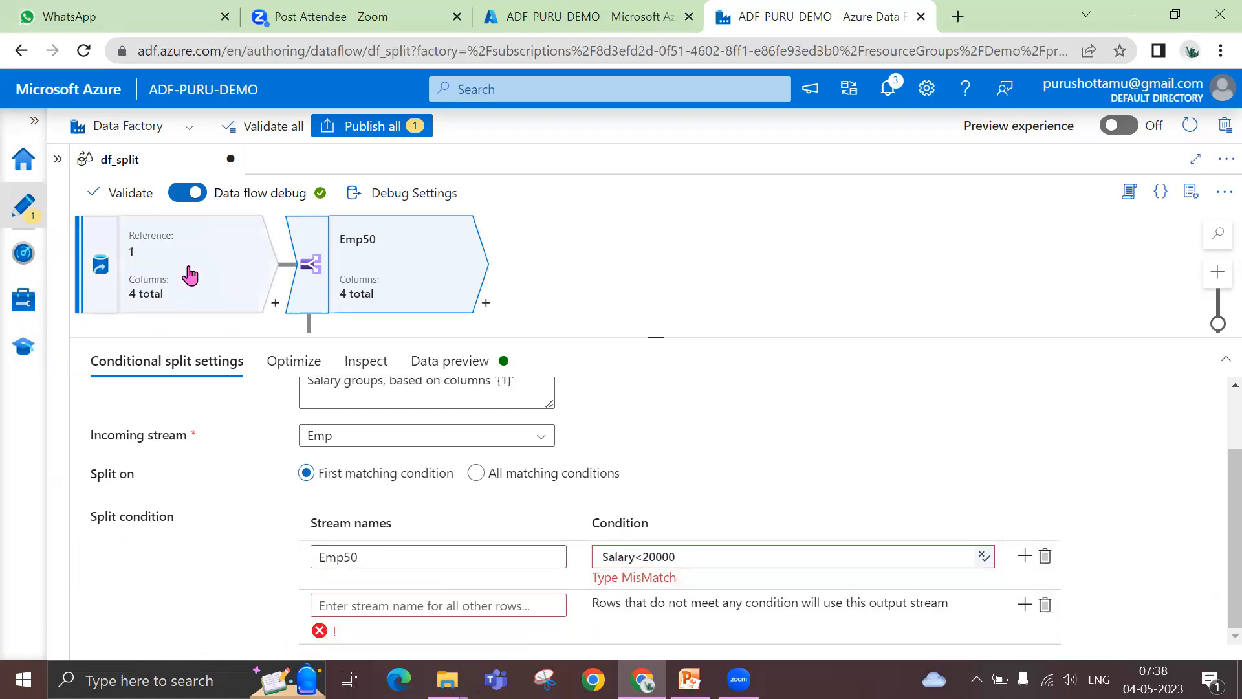
left_click(189, 275)
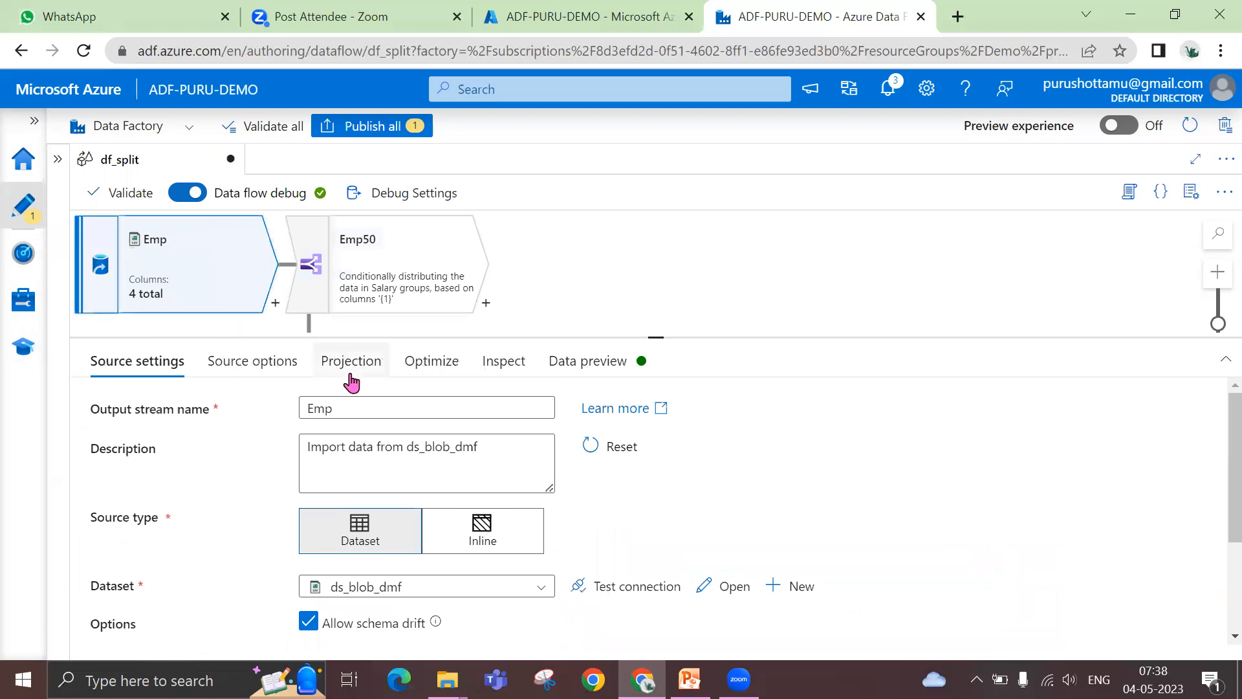
left_click(350, 369)
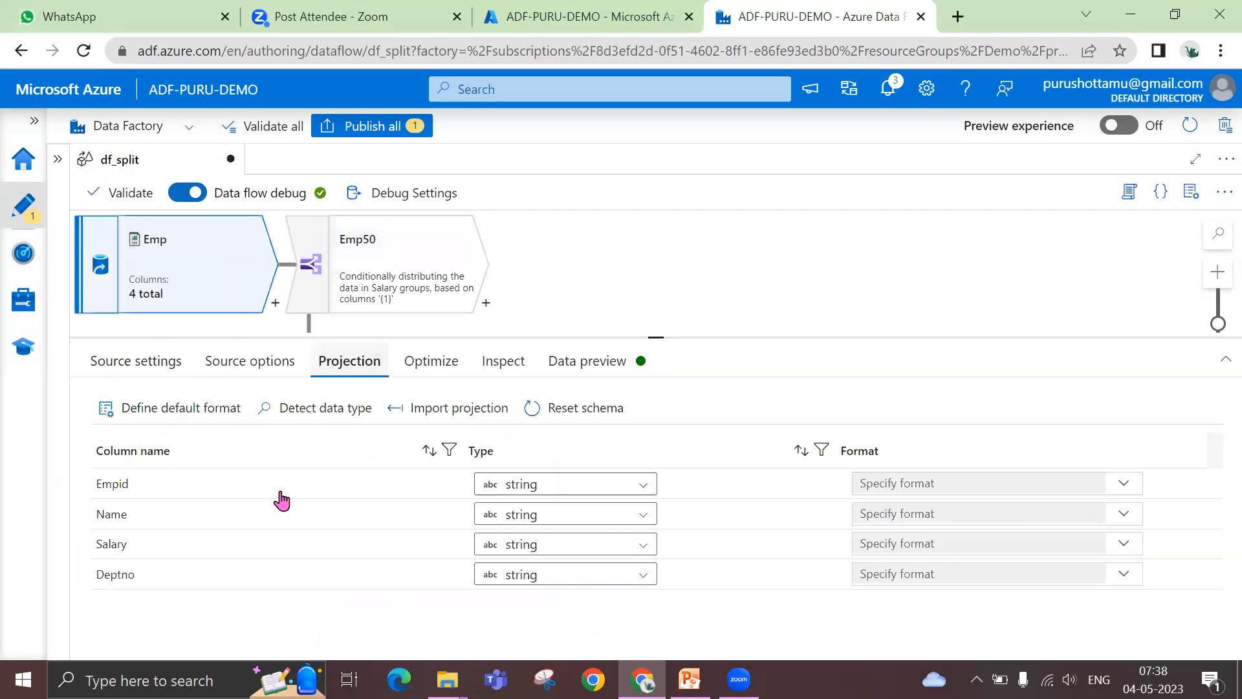
left_click(637, 549)
left_click(521, 637)
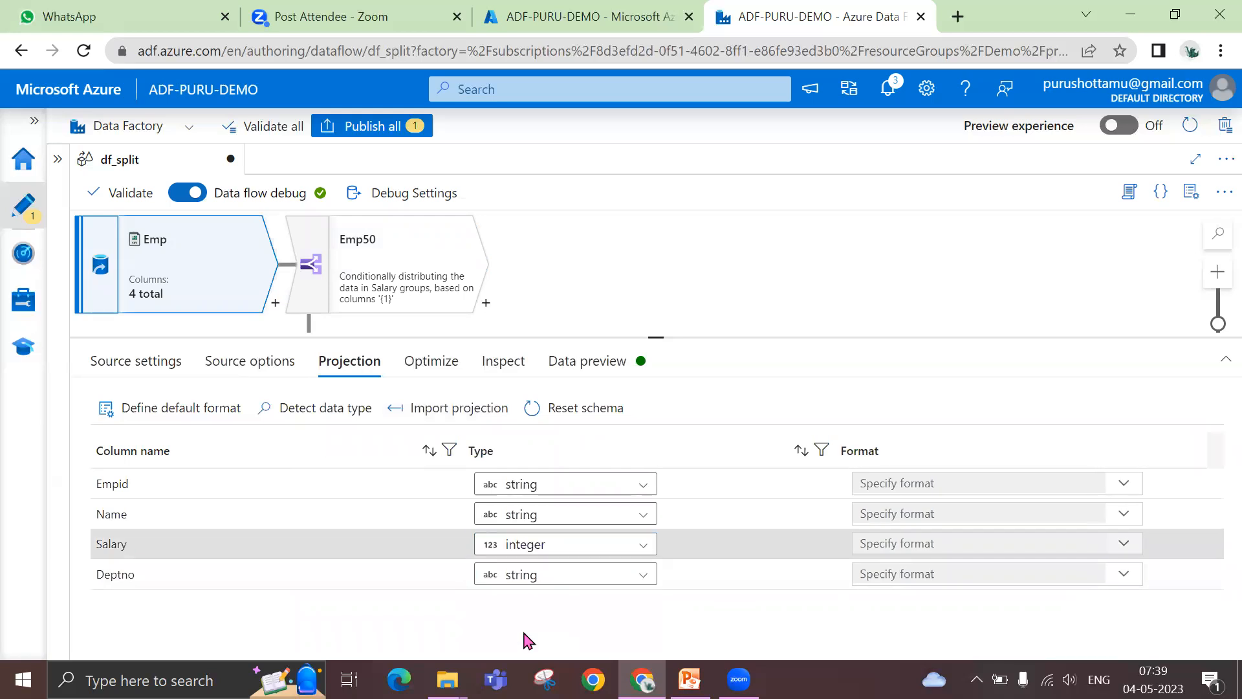
In the conditional split, rename the Salary<20000 stream as Emp20 and name the stream for all other rows Emp50
left_click(396, 275)
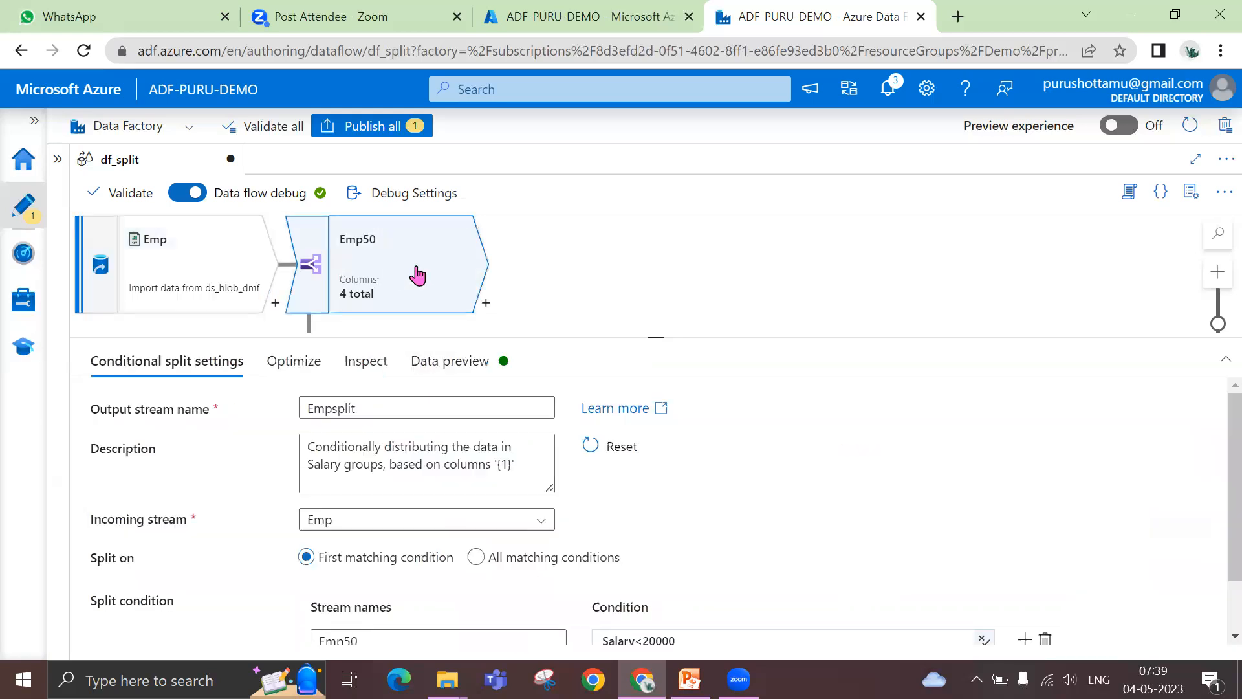
scroll(779, 547, "down", 1)
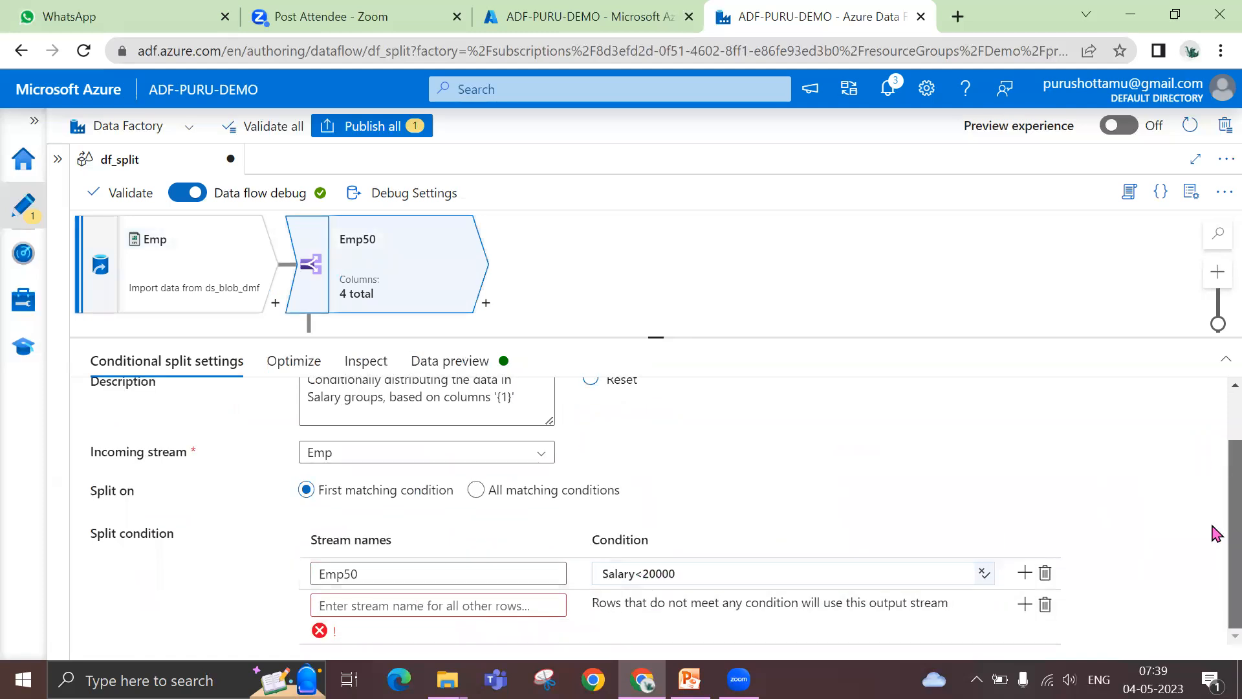
left_click(486, 607)
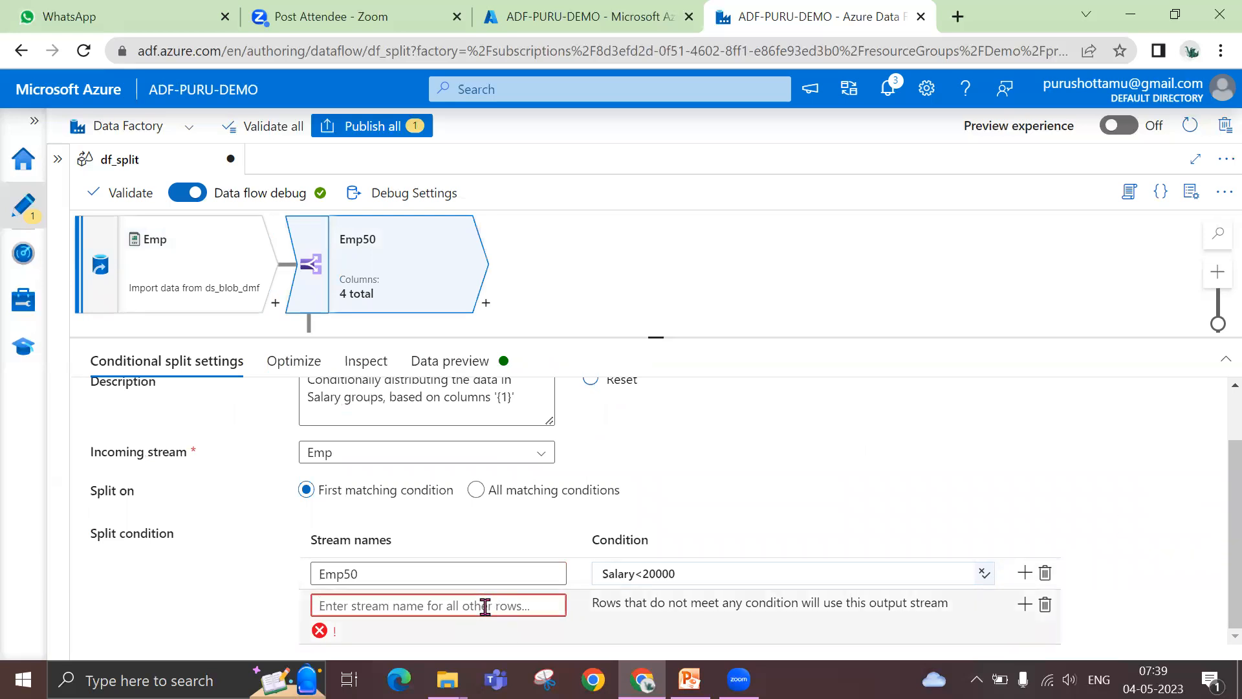
left_click(477, 576)
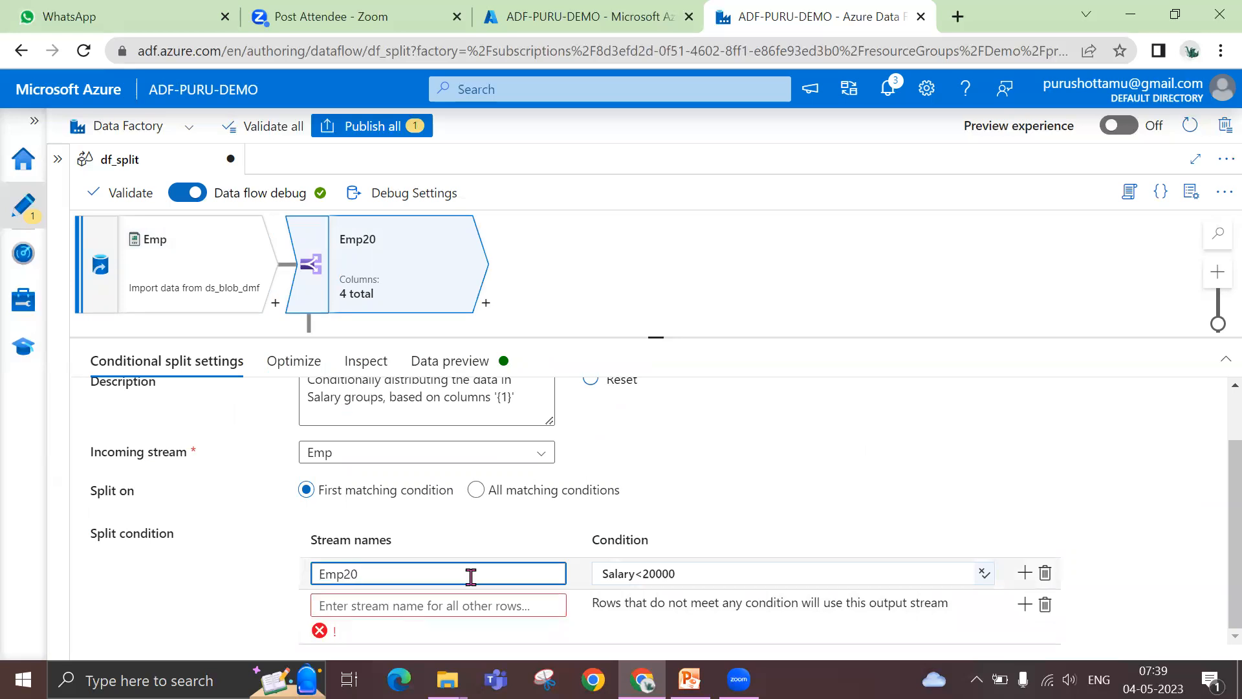
left_click(470, 601)
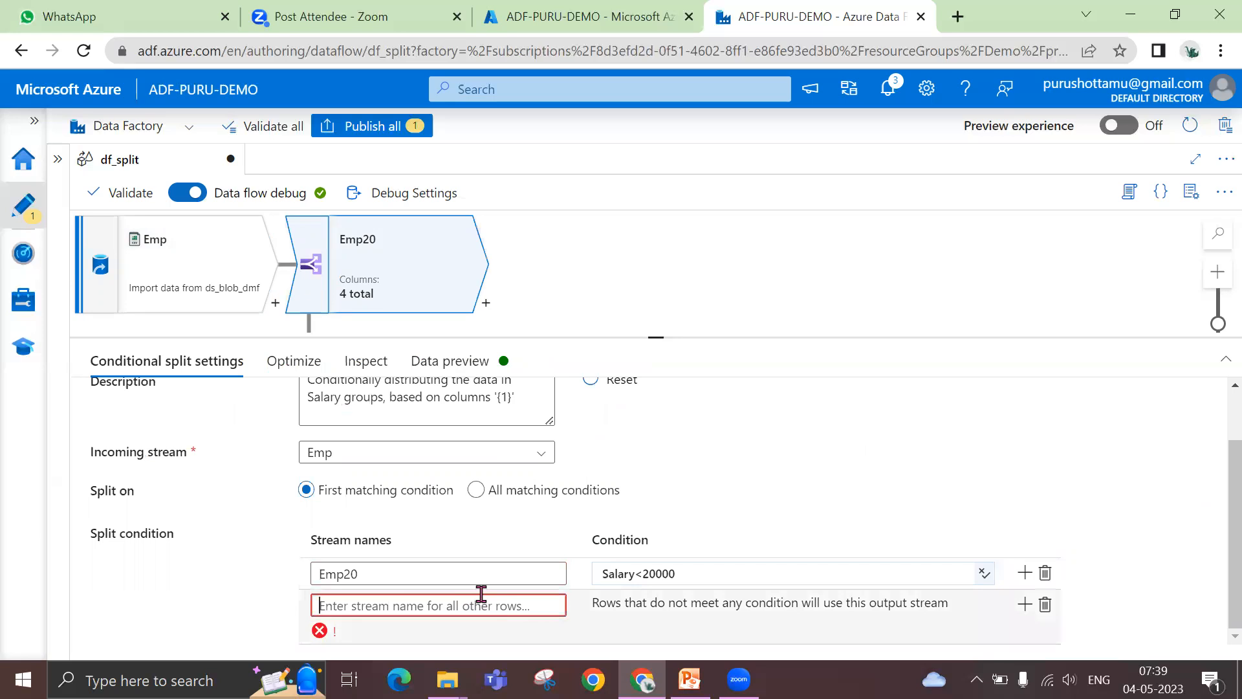
type("Emp50")
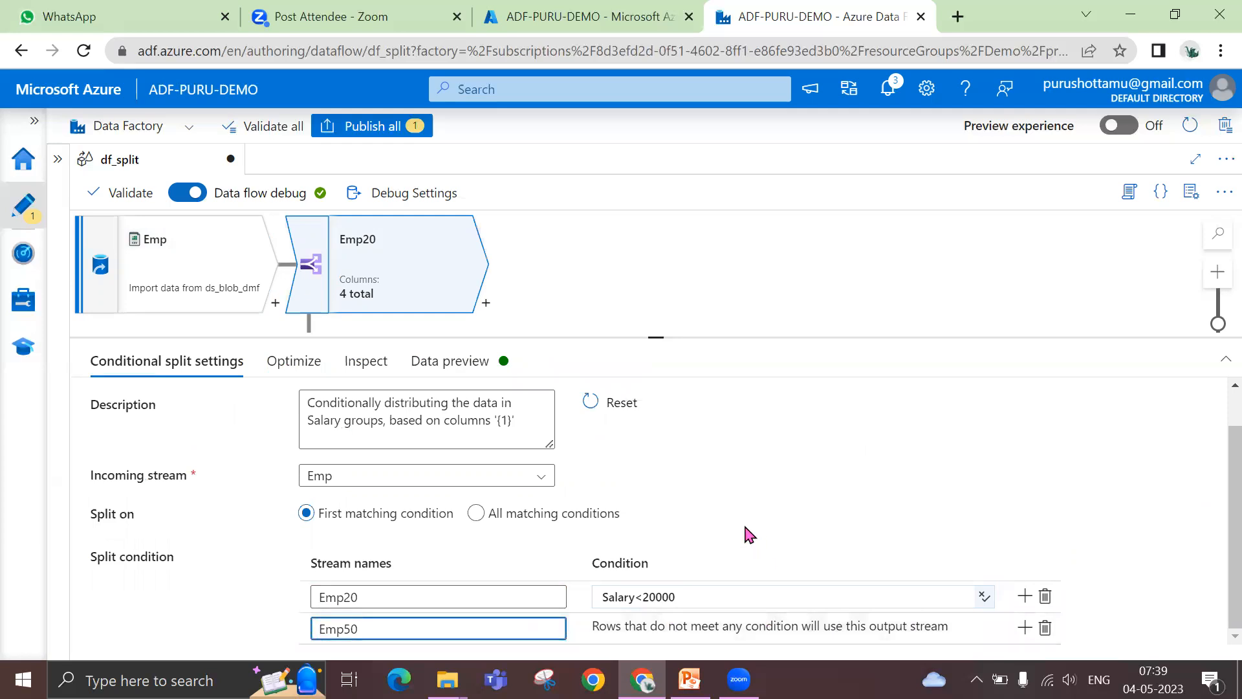
Add a second split condition below Emp20 and name its output stream Emp50
left_click(1025, 596)
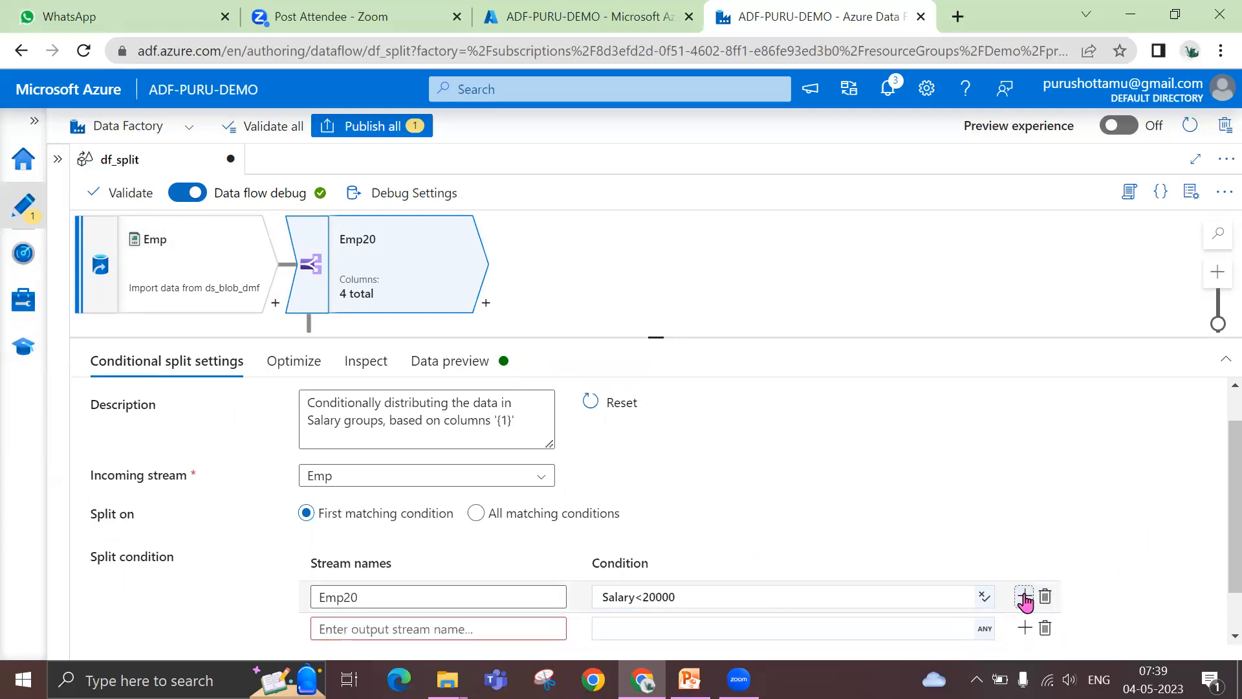
left_click(479, 629)
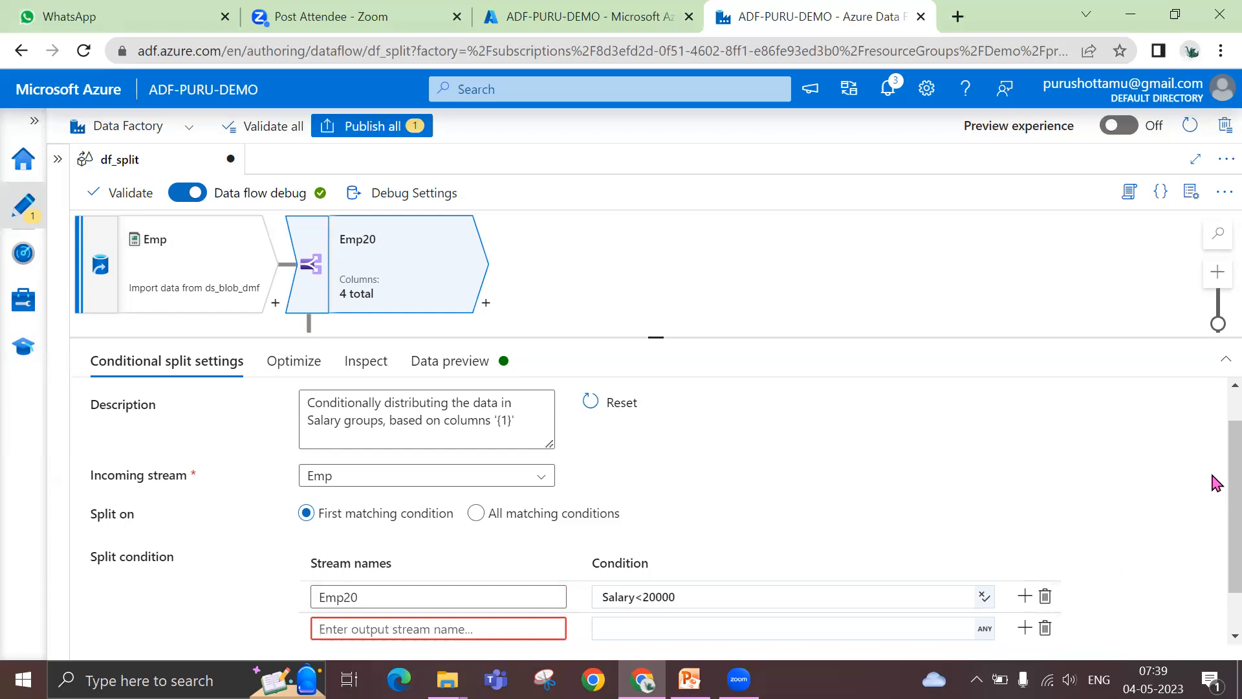
scroll(1215, 578, "down", 2)
left_click(483, 572)
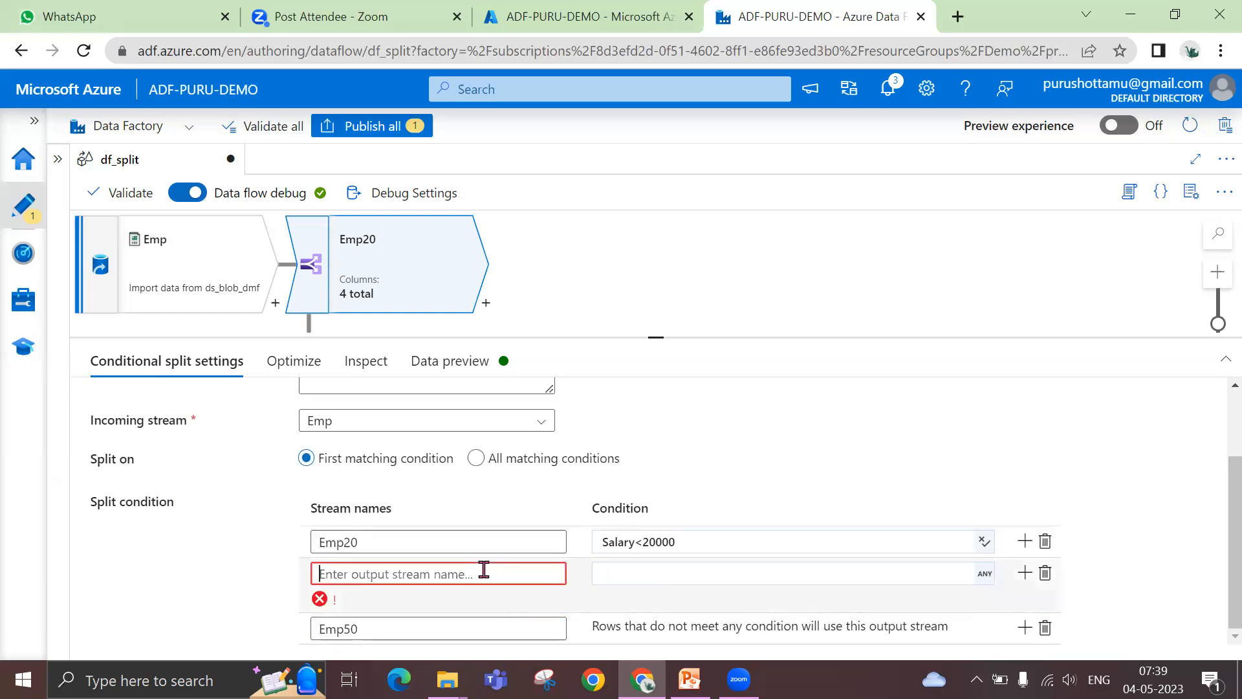
type("Emp50")
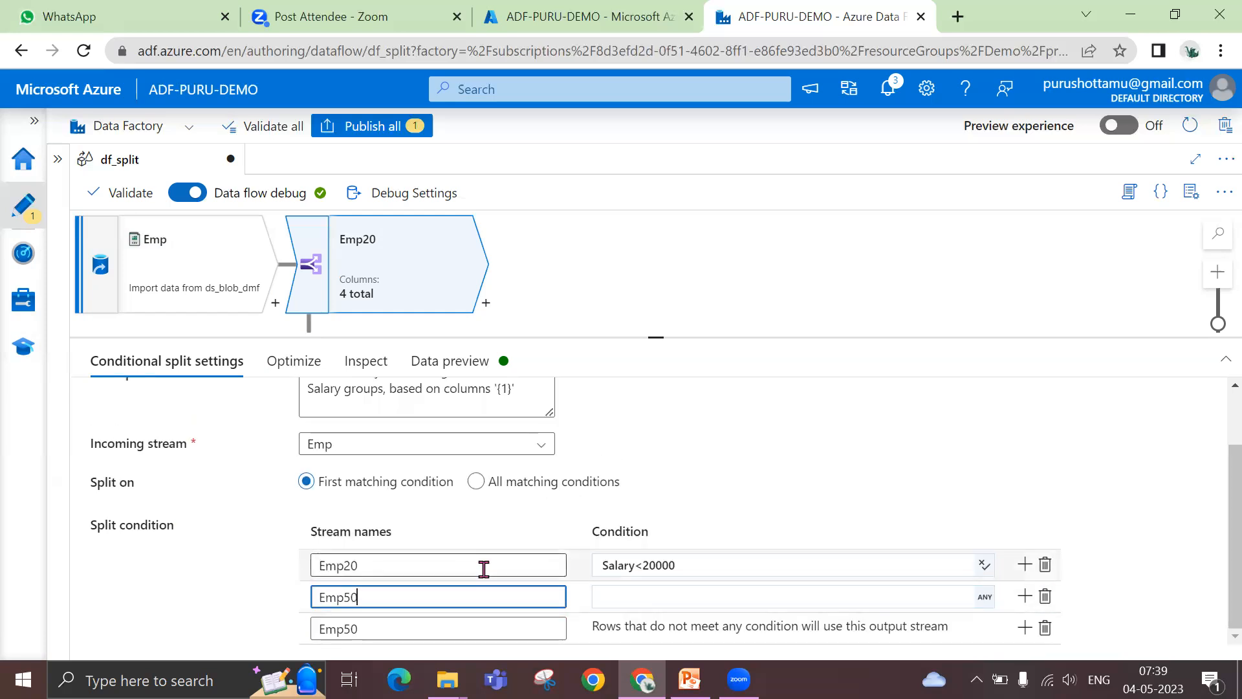
Build the condition Salary between 20000 and 50000 for the new Emp50 stream in the expression builder and save it
left_click(632, 565)
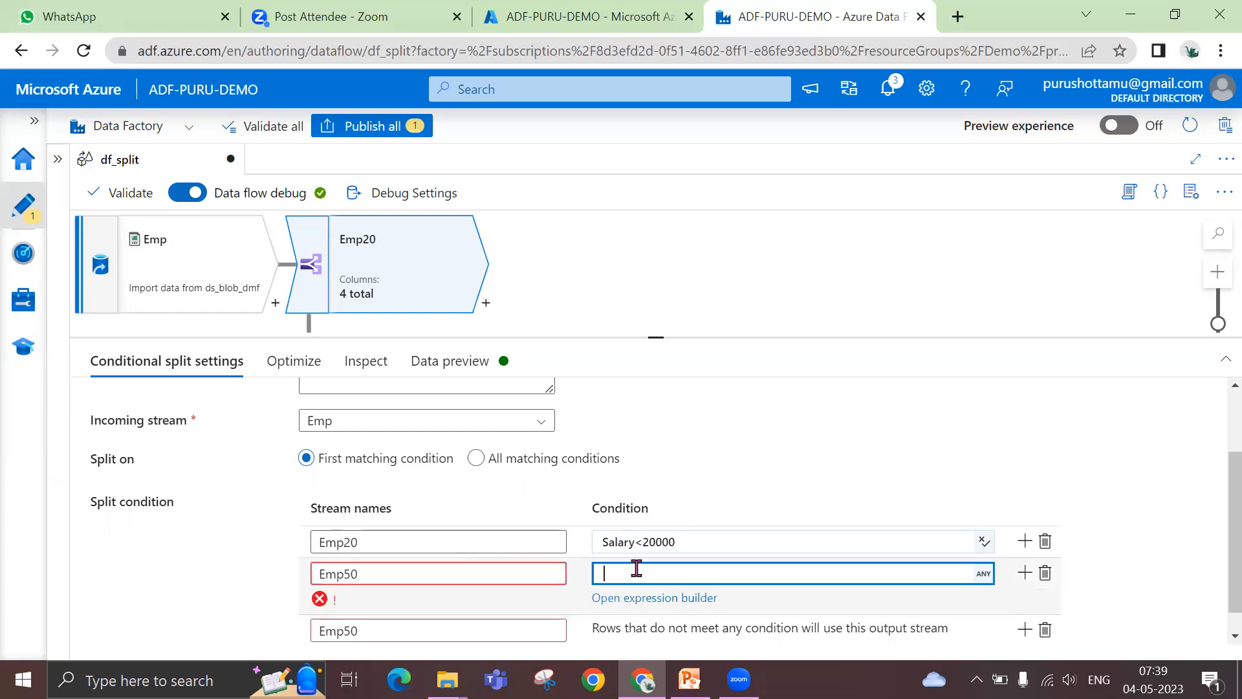
left_click(638, 608)
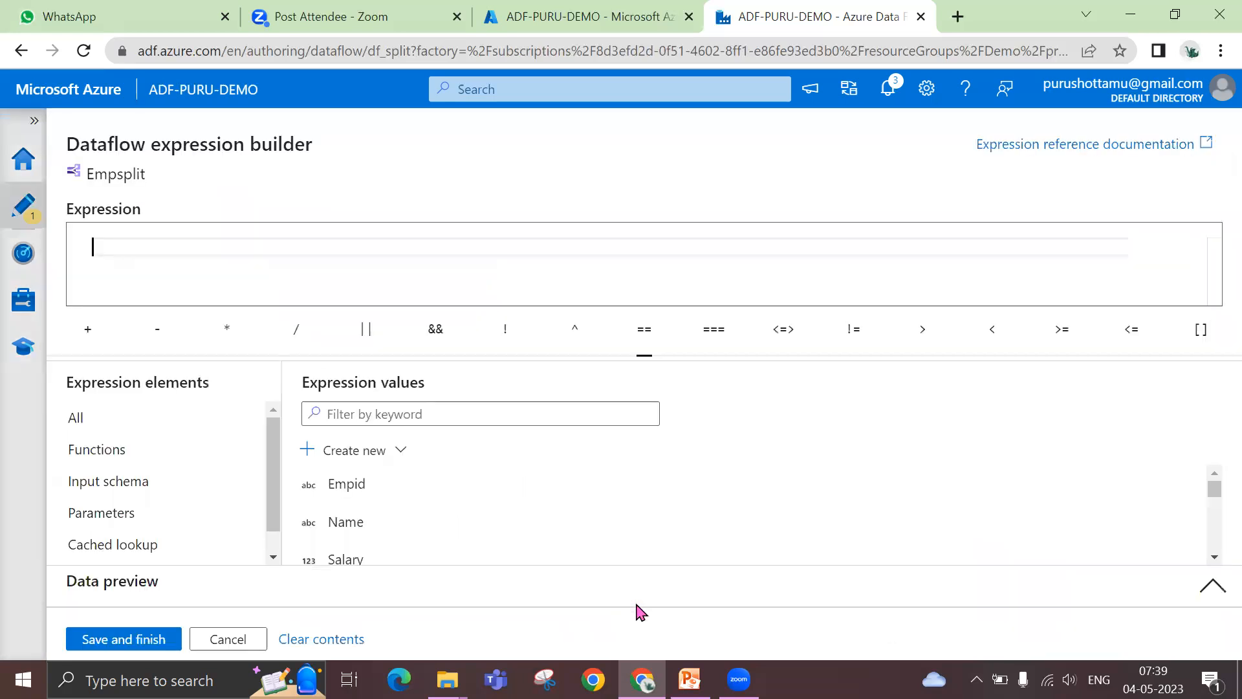
left_click(353, 560)
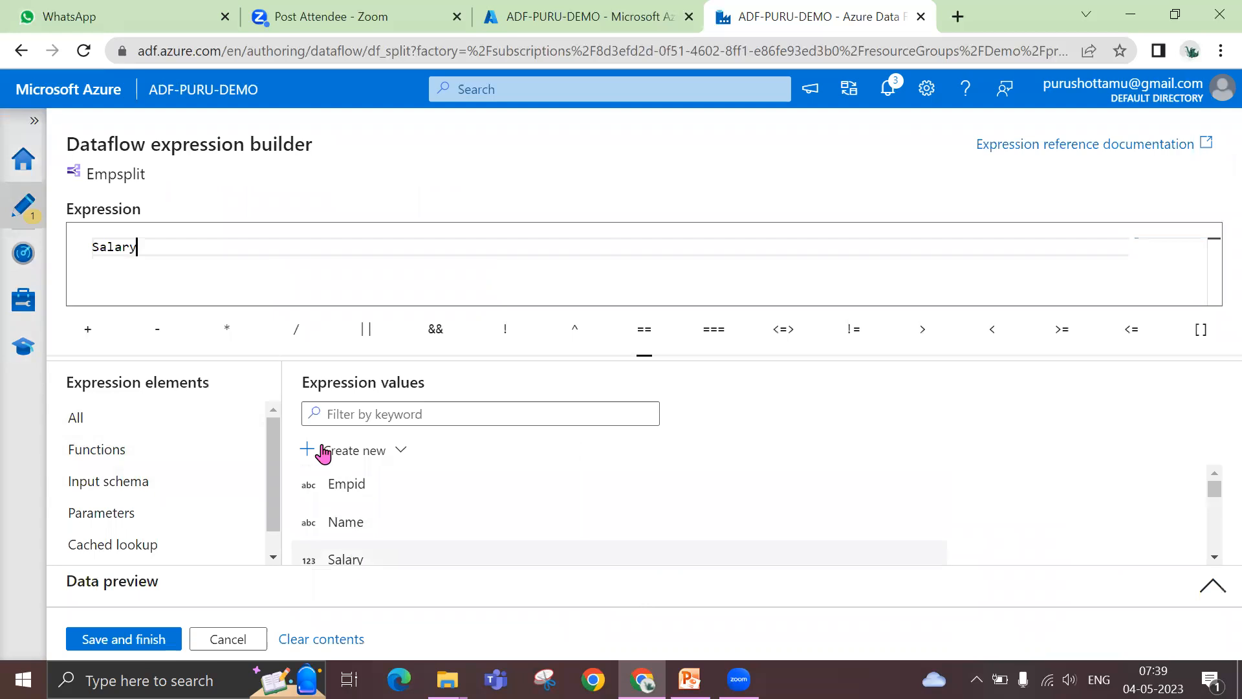
type("between 20000")
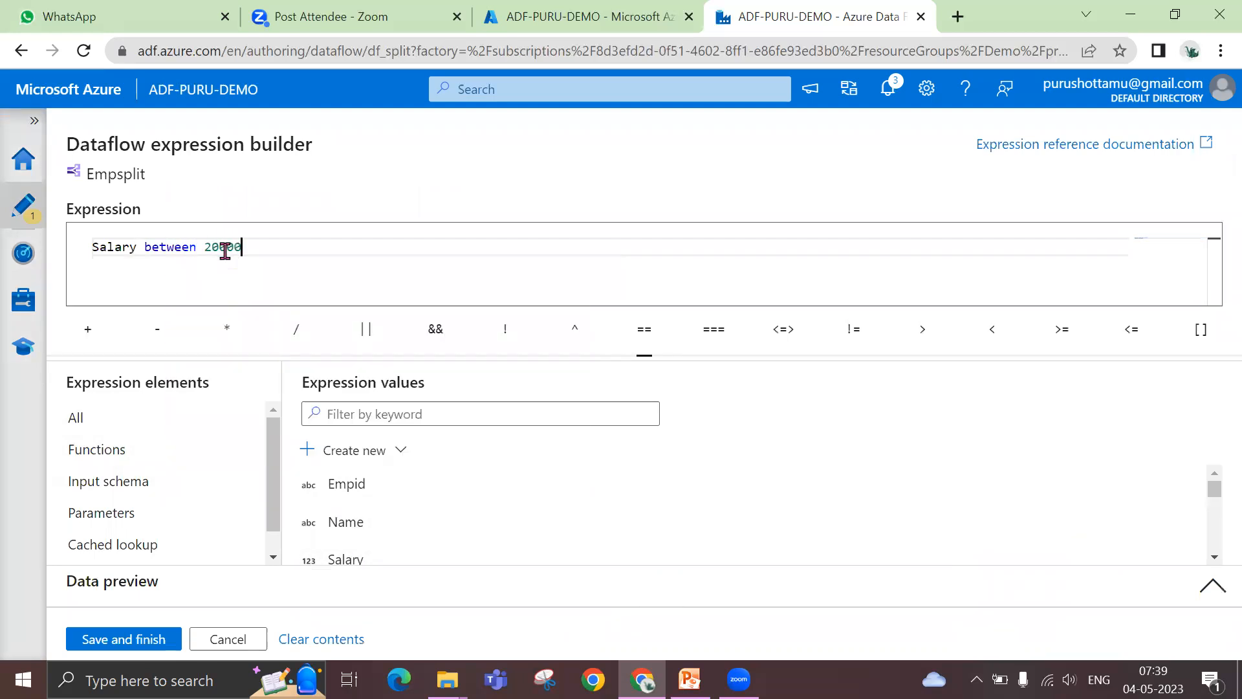
type(" and 50000")
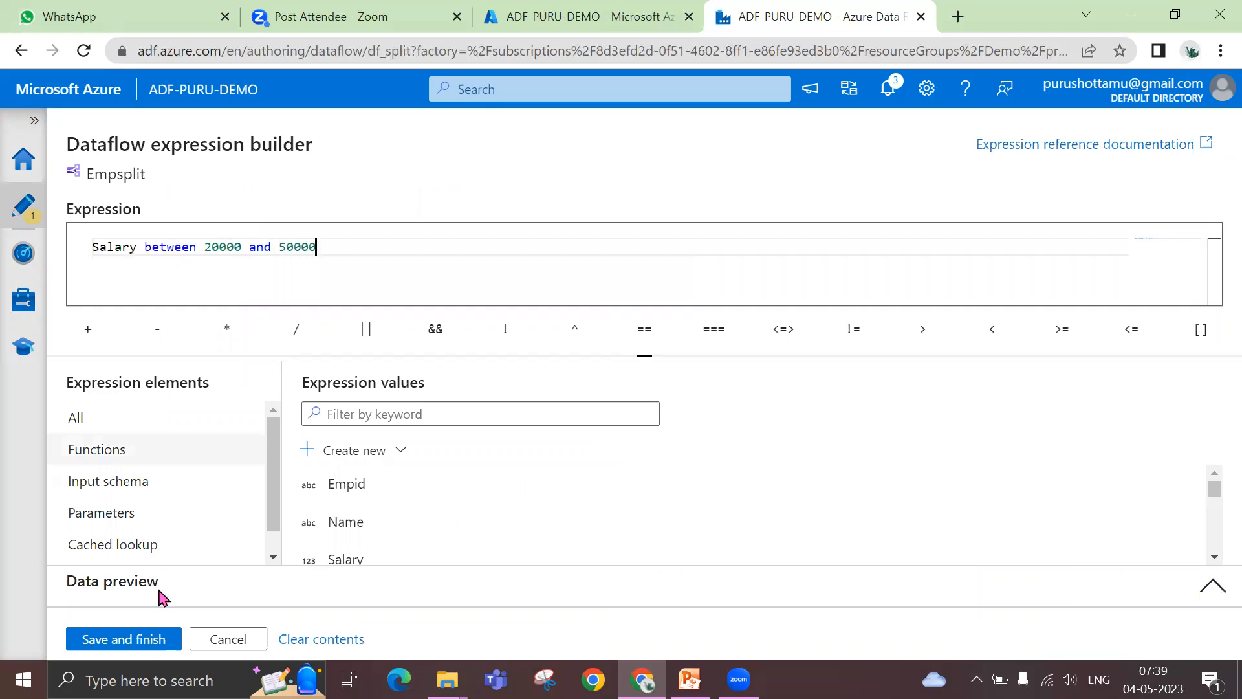
left_click(124, 639)
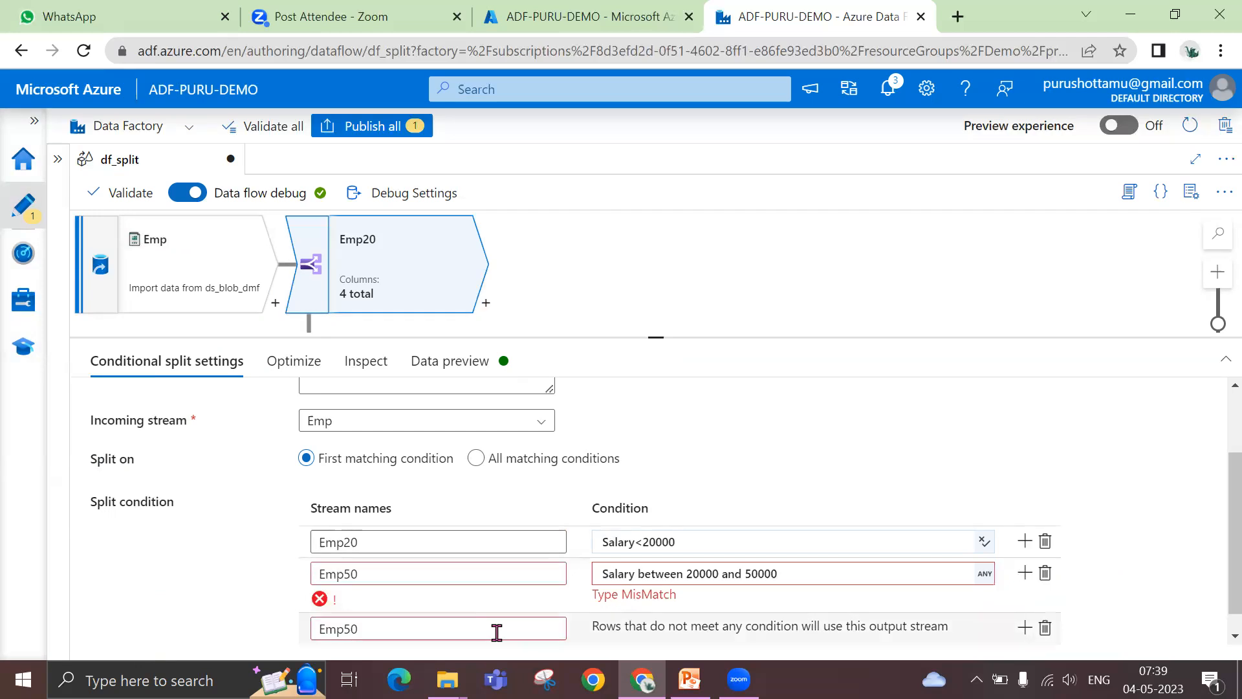
Examine the new Emp50 condition's error and the column types in the Emp source's projection, and return to the conditional split
left_click(677, 579)
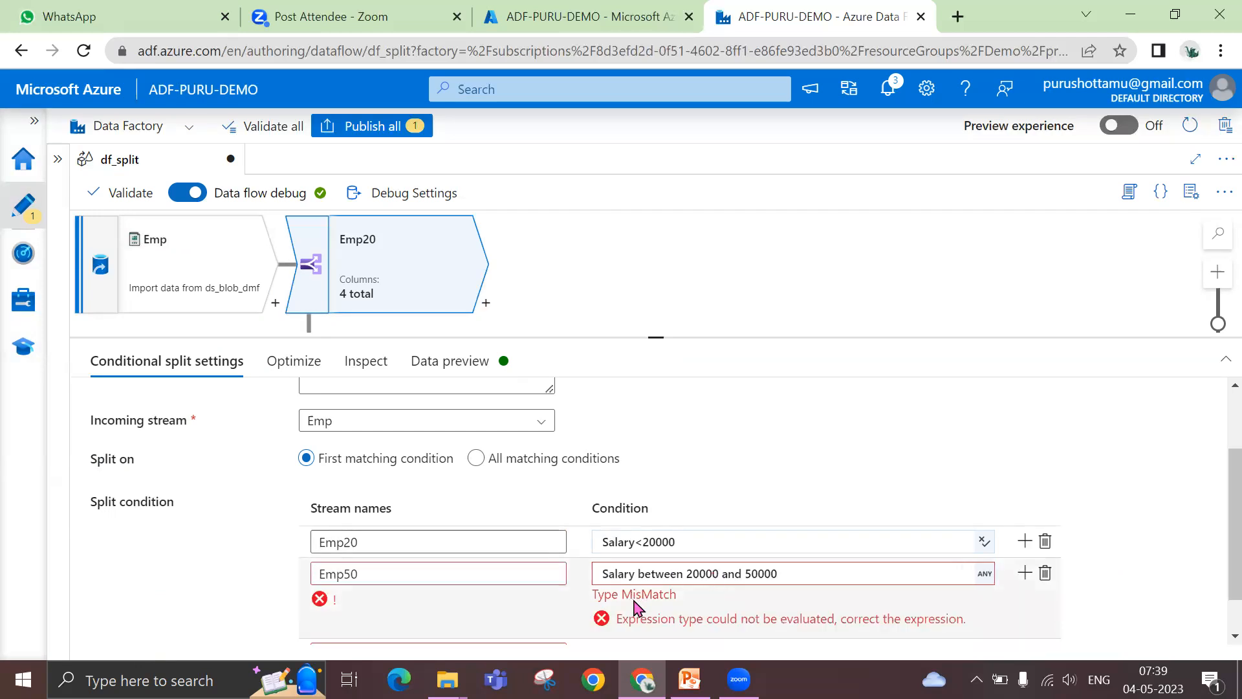
left_click(805, 572)
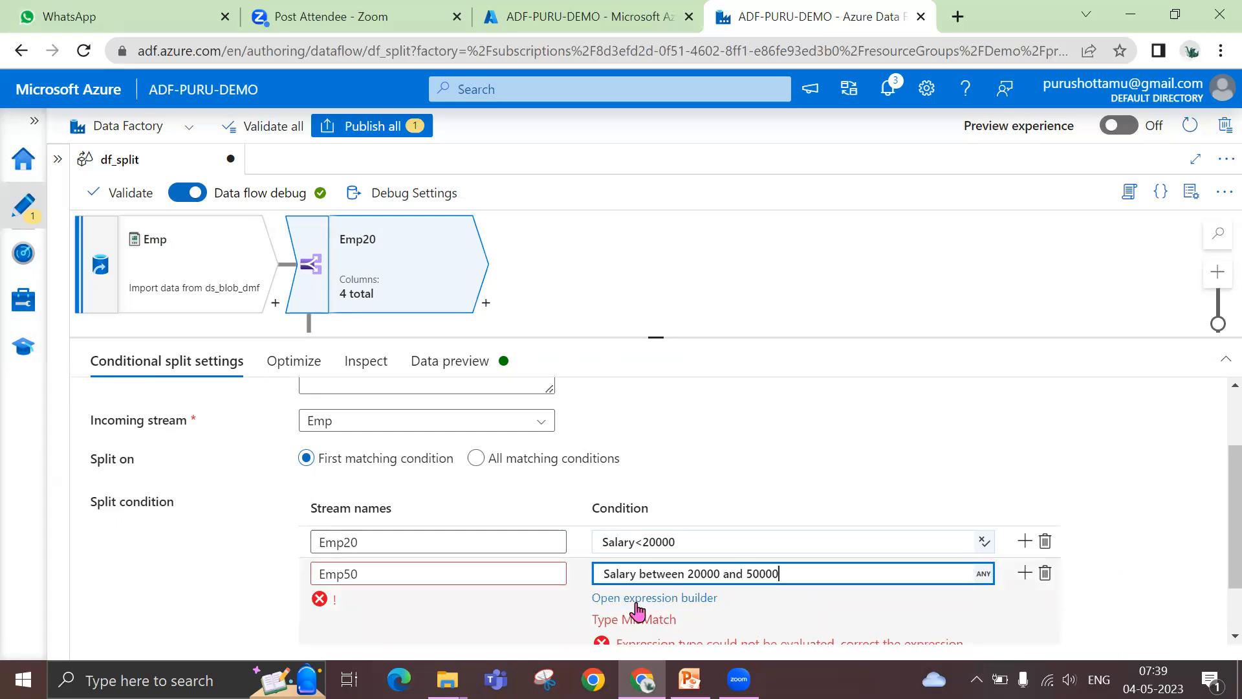
left_click(216, 291)
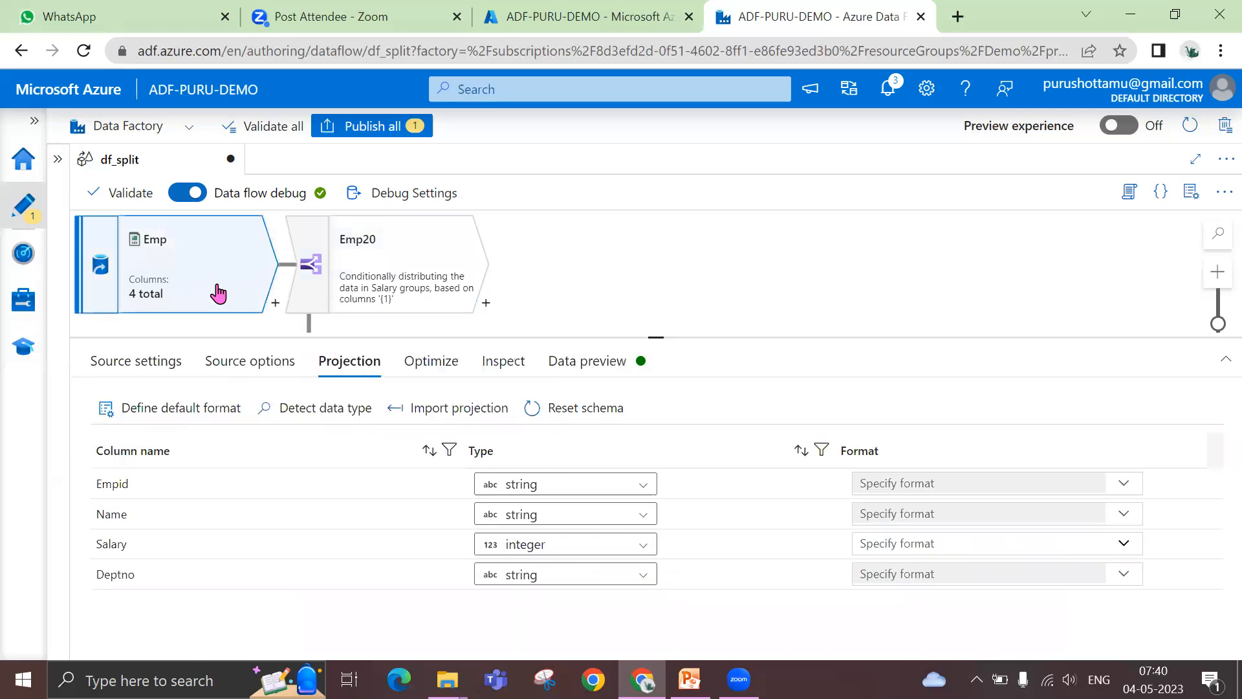
left_click(349, 259)
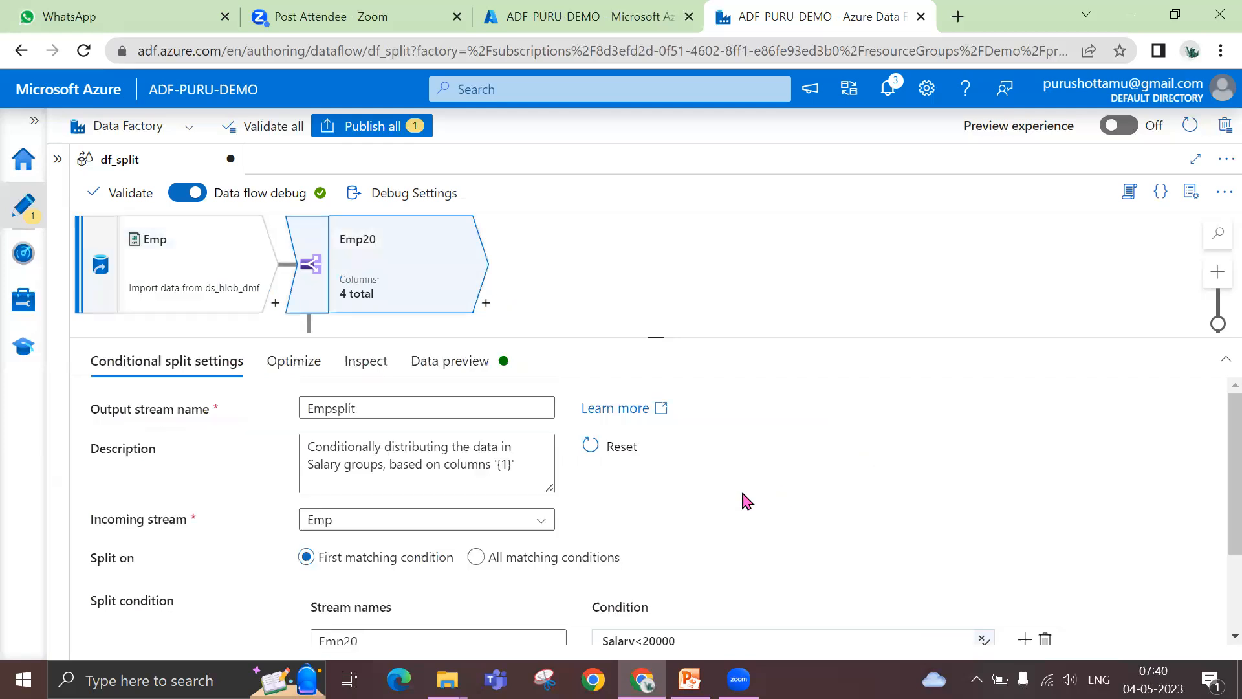
Reopen the Emp50 condition in the expression builder and rewrite it as Salary> 20000 and salary < 50000
scroll(787, 501, "down", 2)
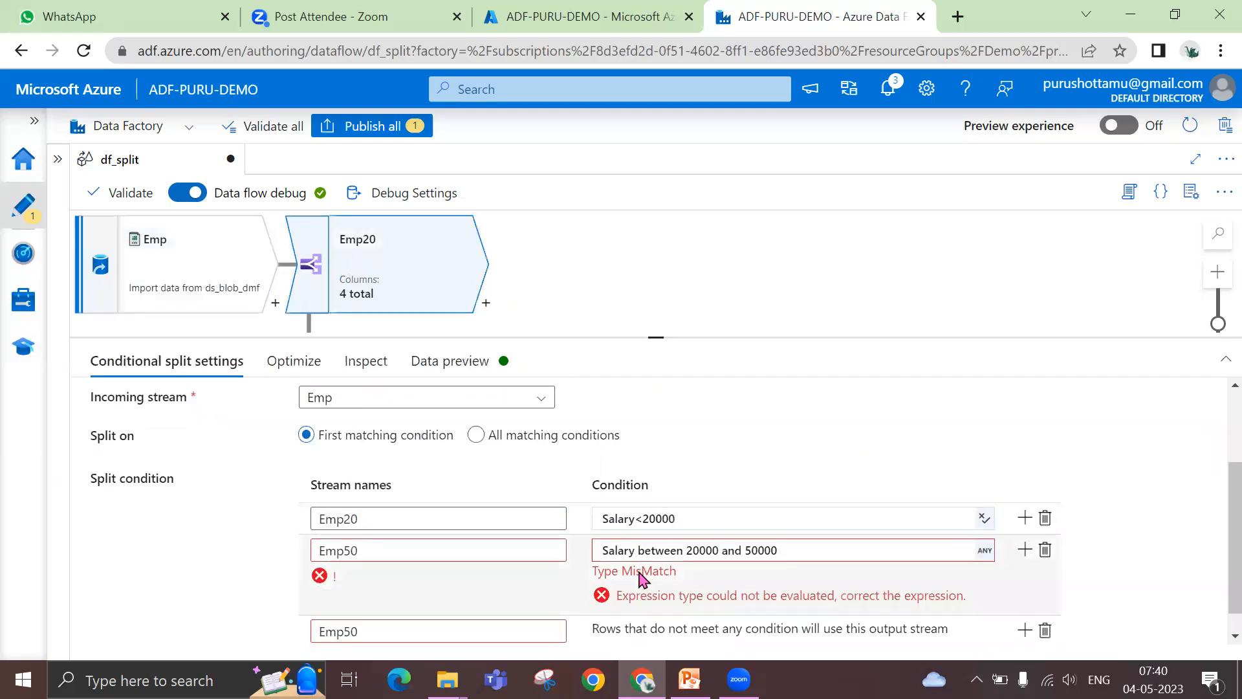
left_click(777, 551)
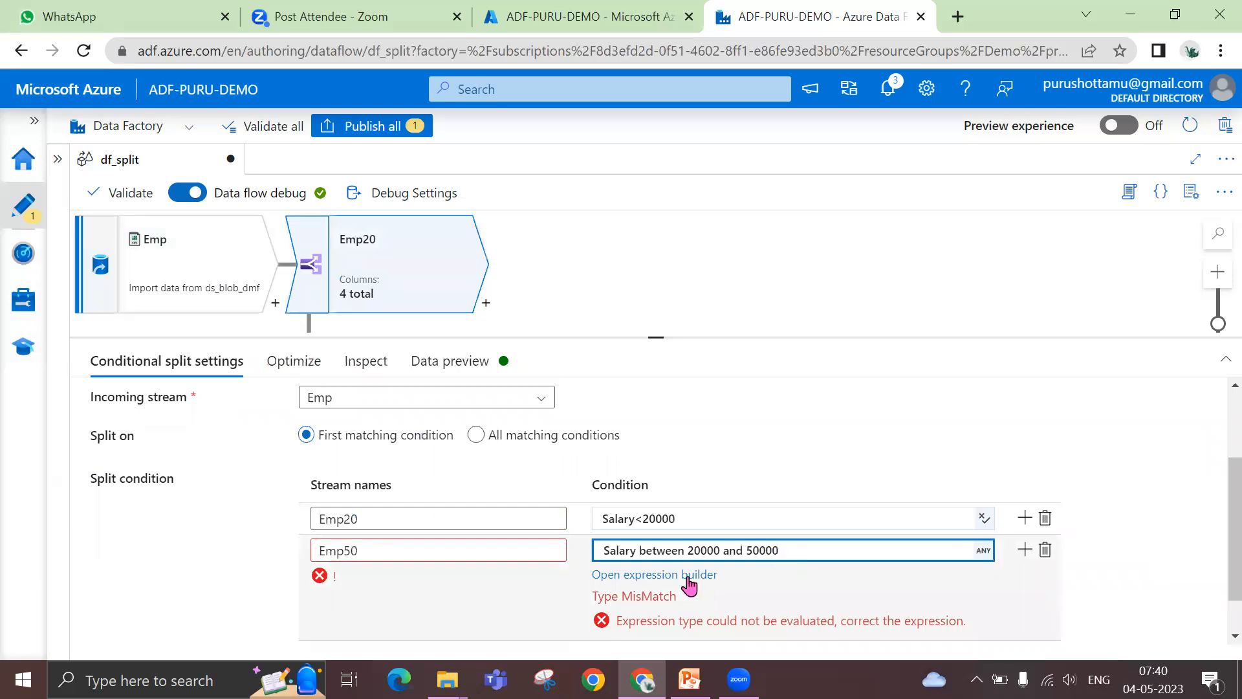
left_click(689, 586)
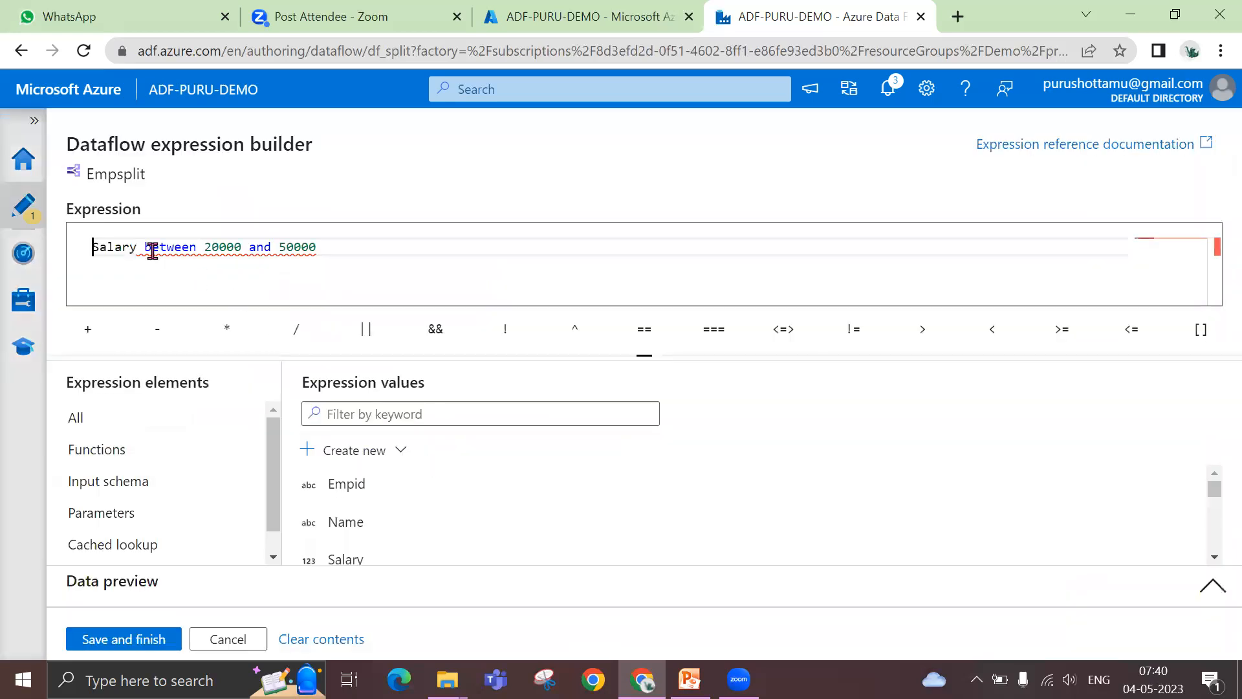
double_click(153, 251)
key("BackSpace")
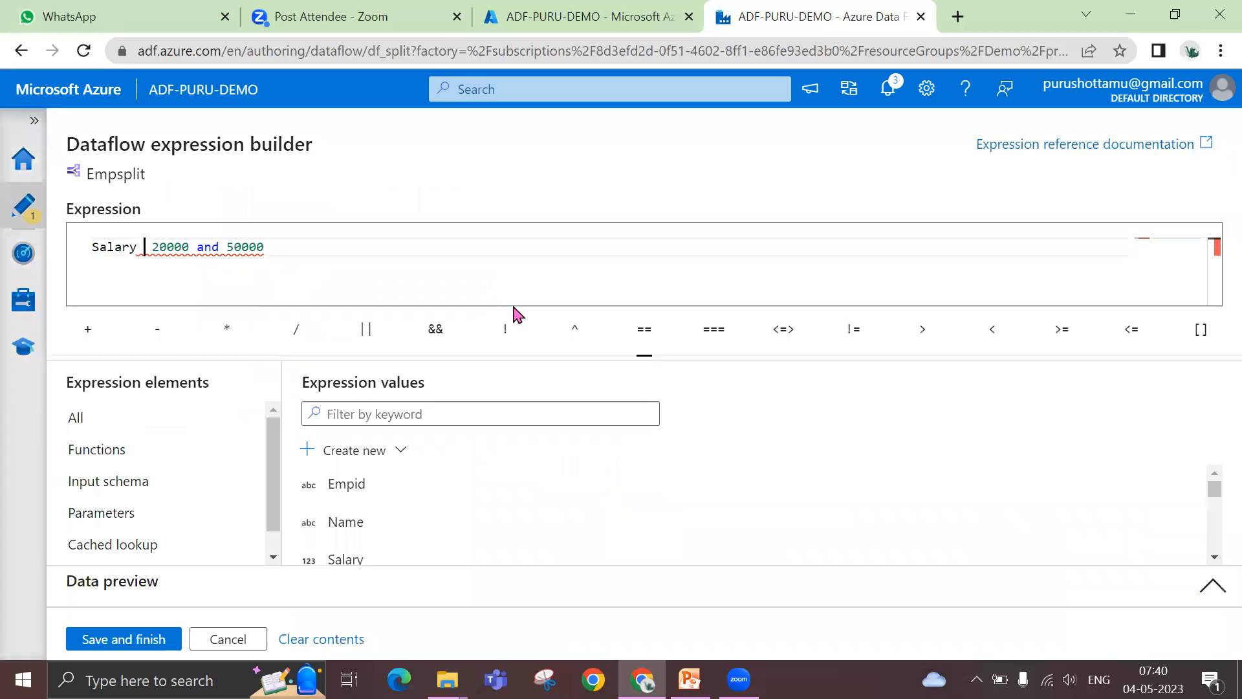
key("BackSpace")
type(">")
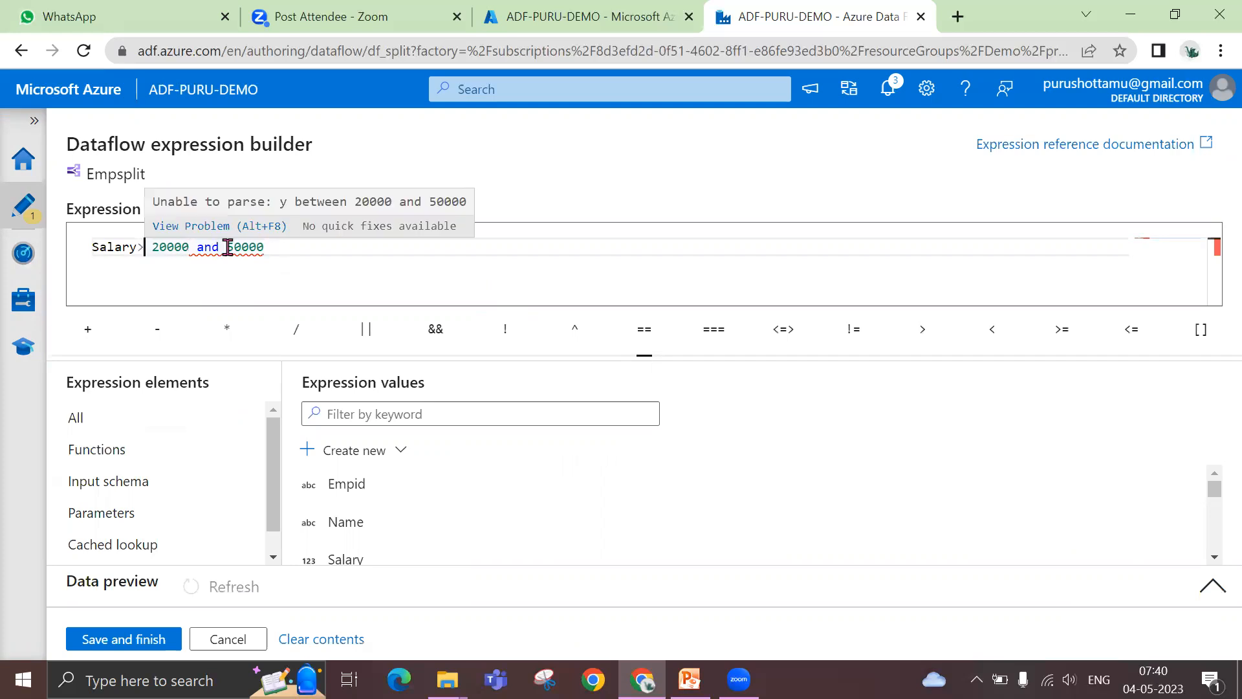
type("salary <")
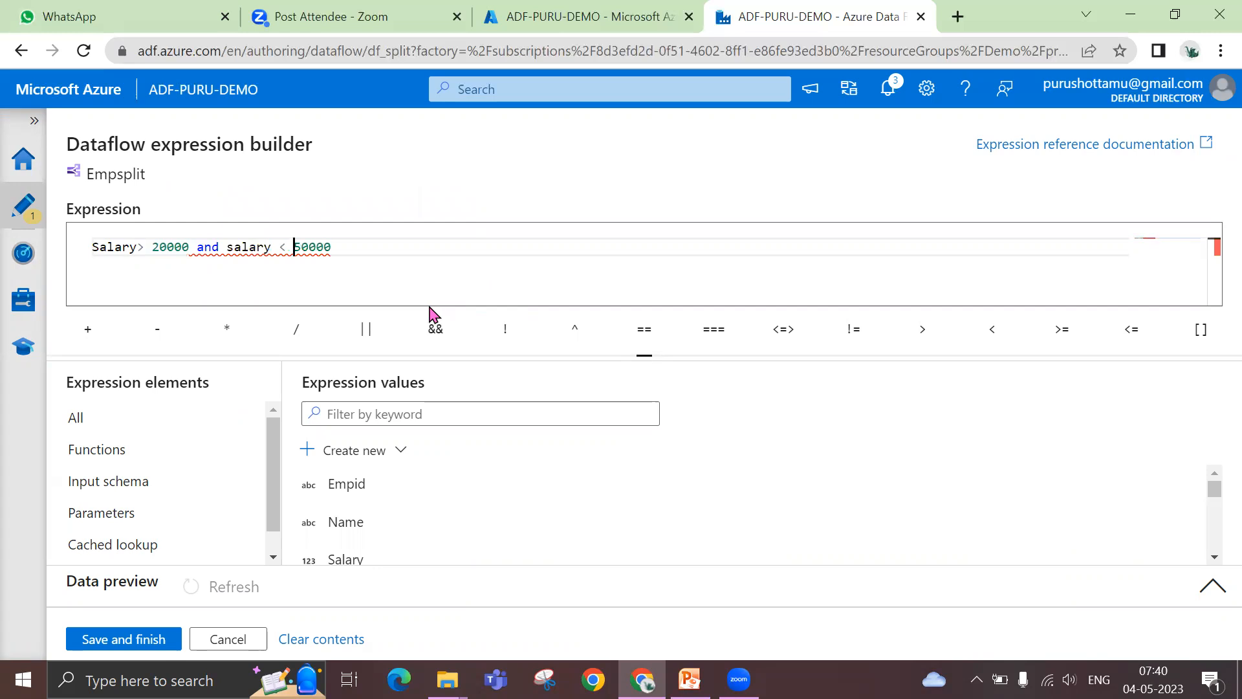
Remove the and clause so the Emp50 condition is only Salary> 20000, and save the expression
left_click_drag(197, 248, 337, 249)
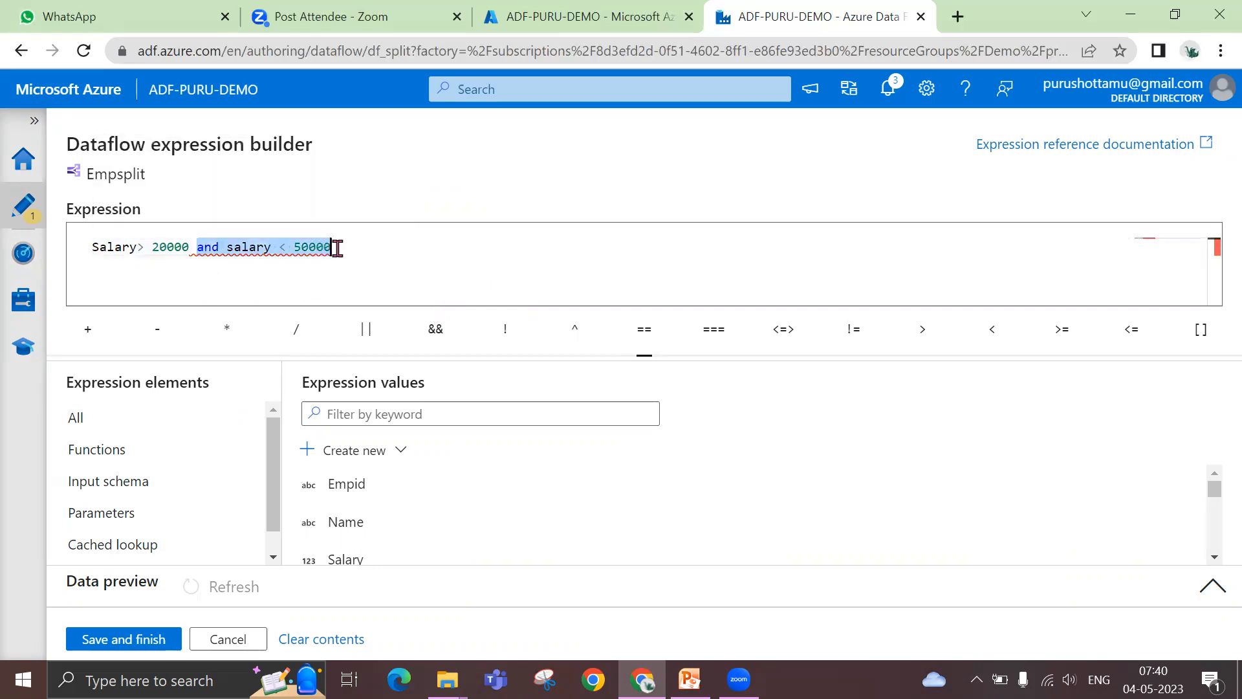
key("BackSpace")
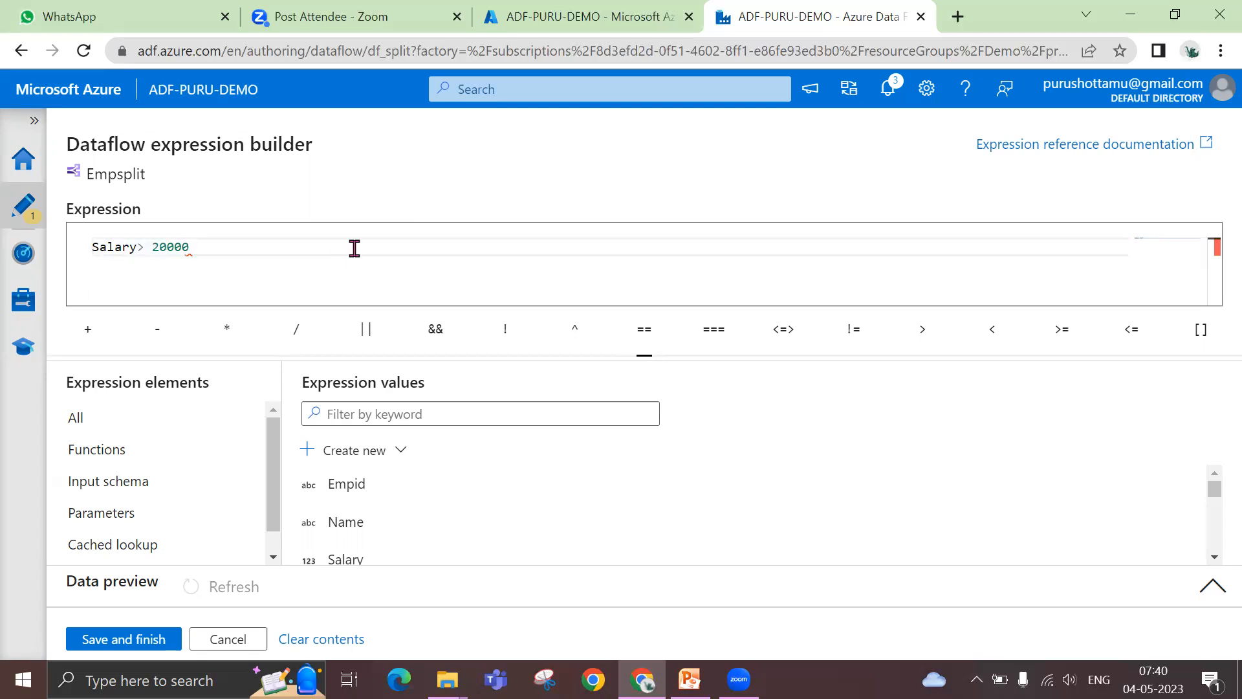
left_click(138, 639)
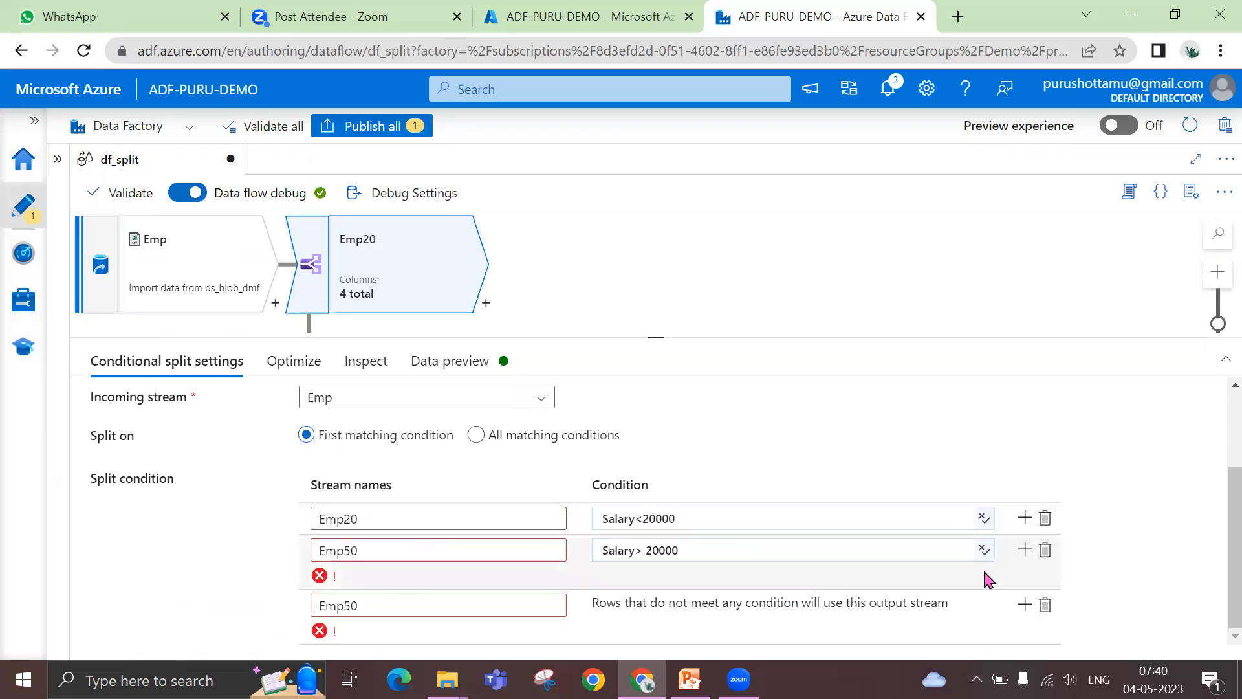
Rename the stream for rows that meet no condition as Emprest
left_click(414, 602)
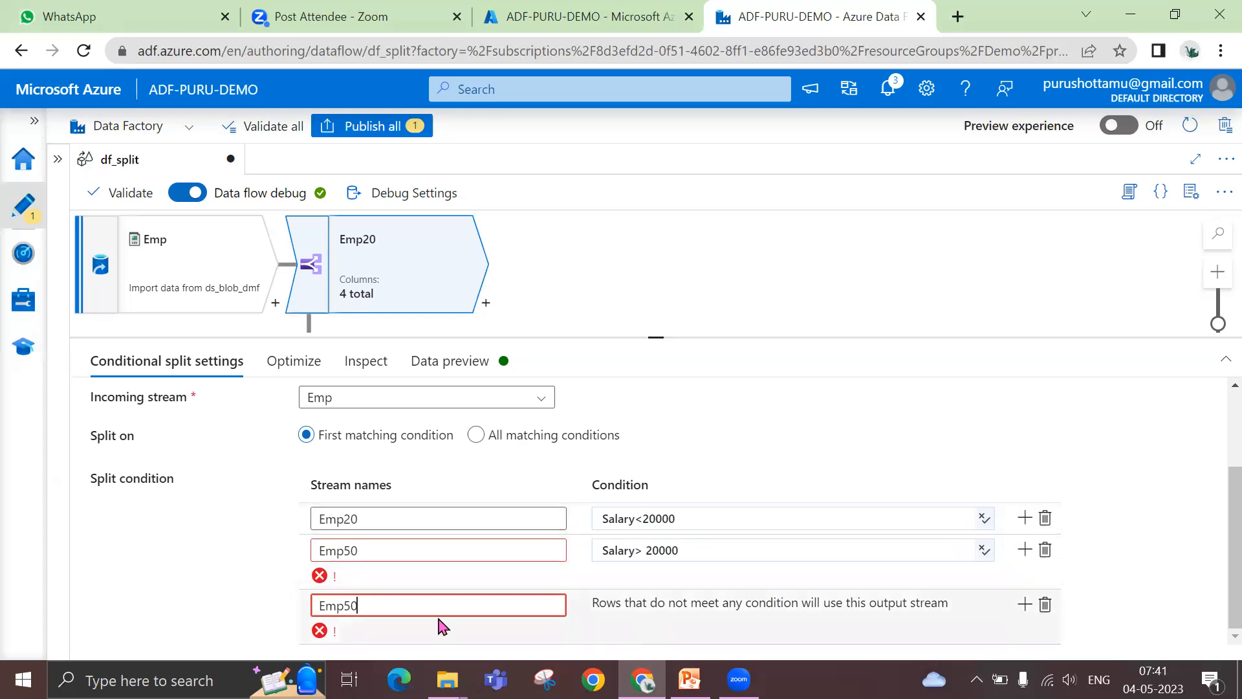
left_click_drag(386, 609, 302, 615)
type("Emprest")
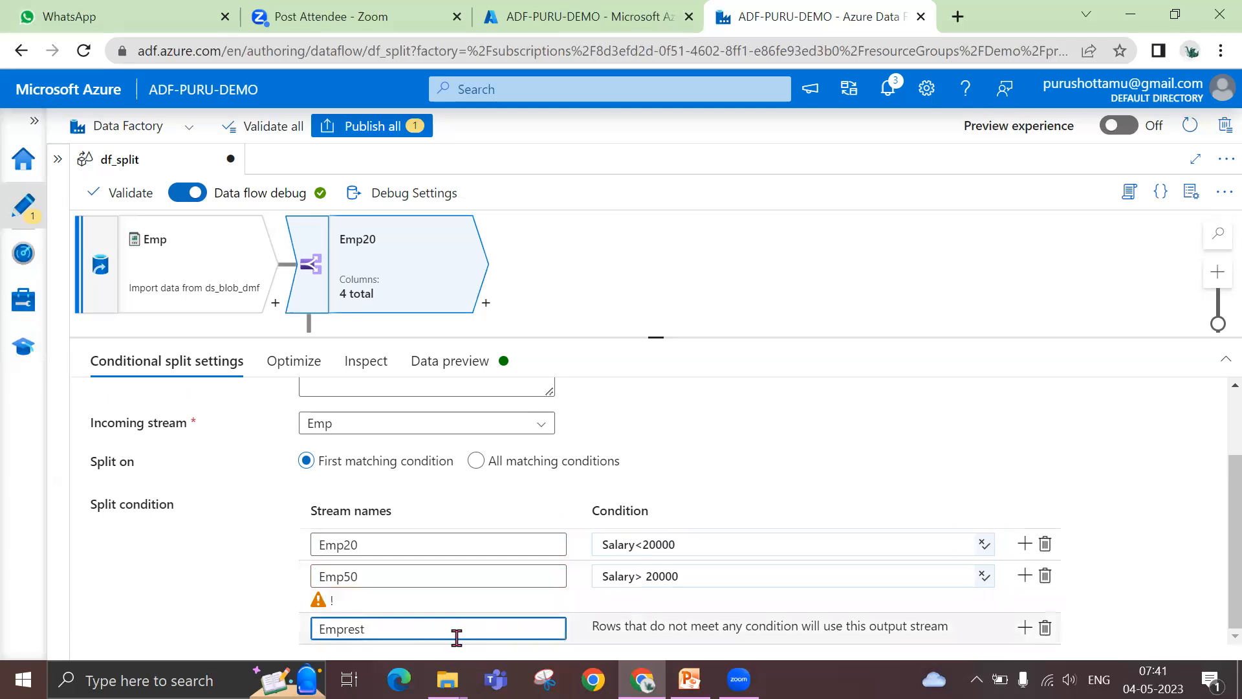
Switch to Notepad and write the first CASE branch: "CASE when salary > 20000" followed by "then < do something>" on a new line
left_click(206, 676)
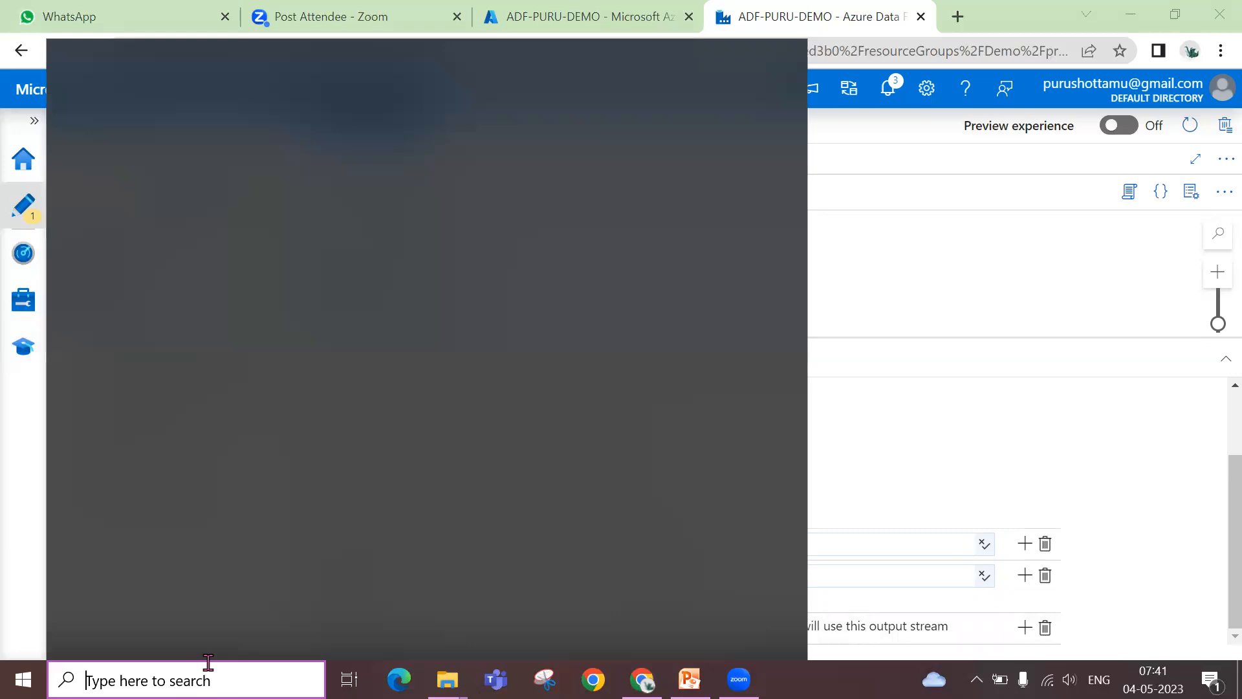
type("notepad")
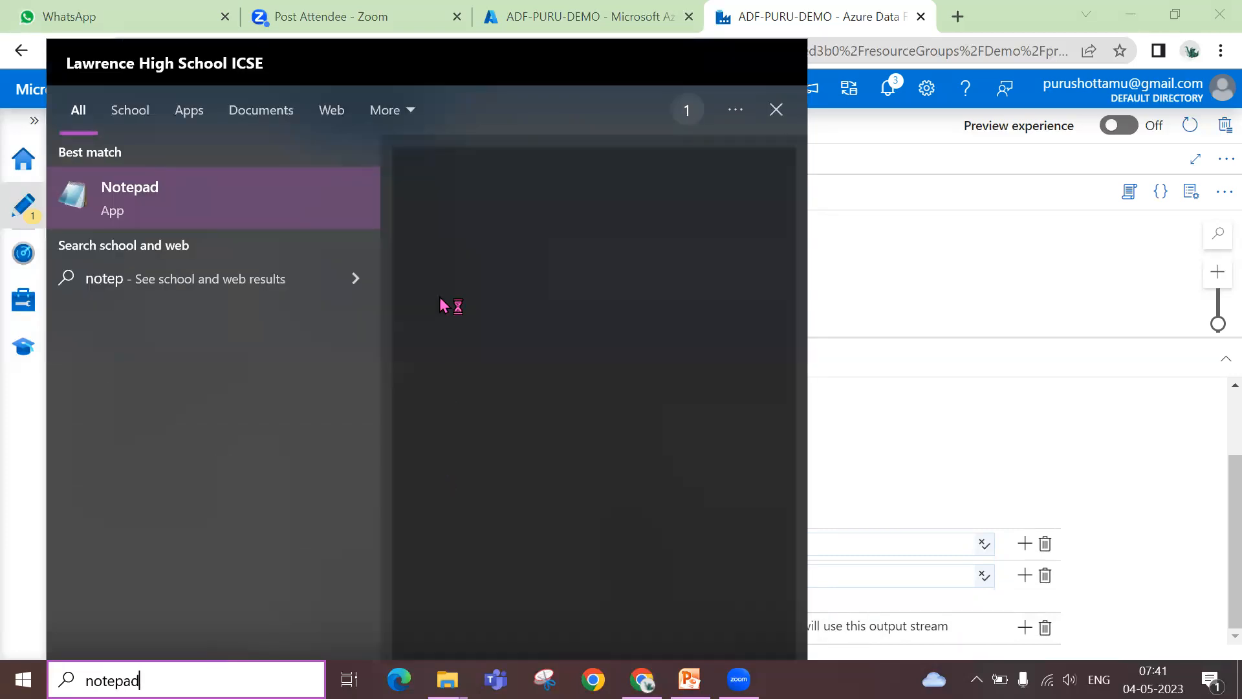
key("Return")
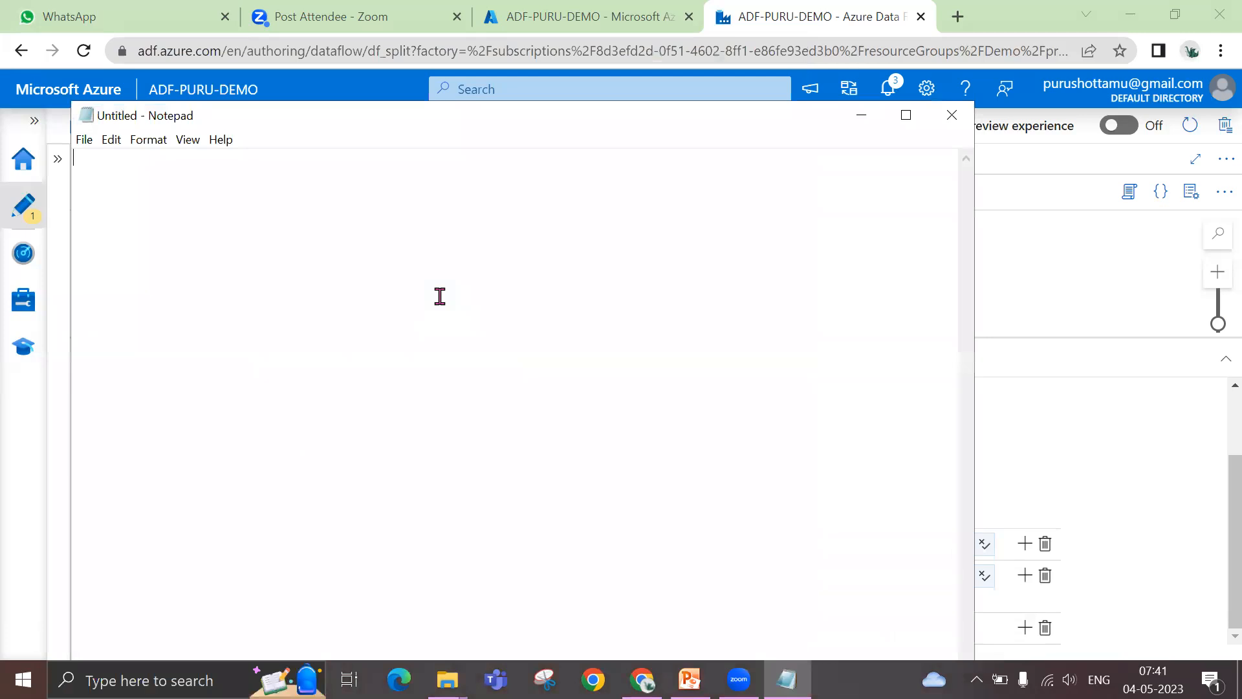
type("CA")
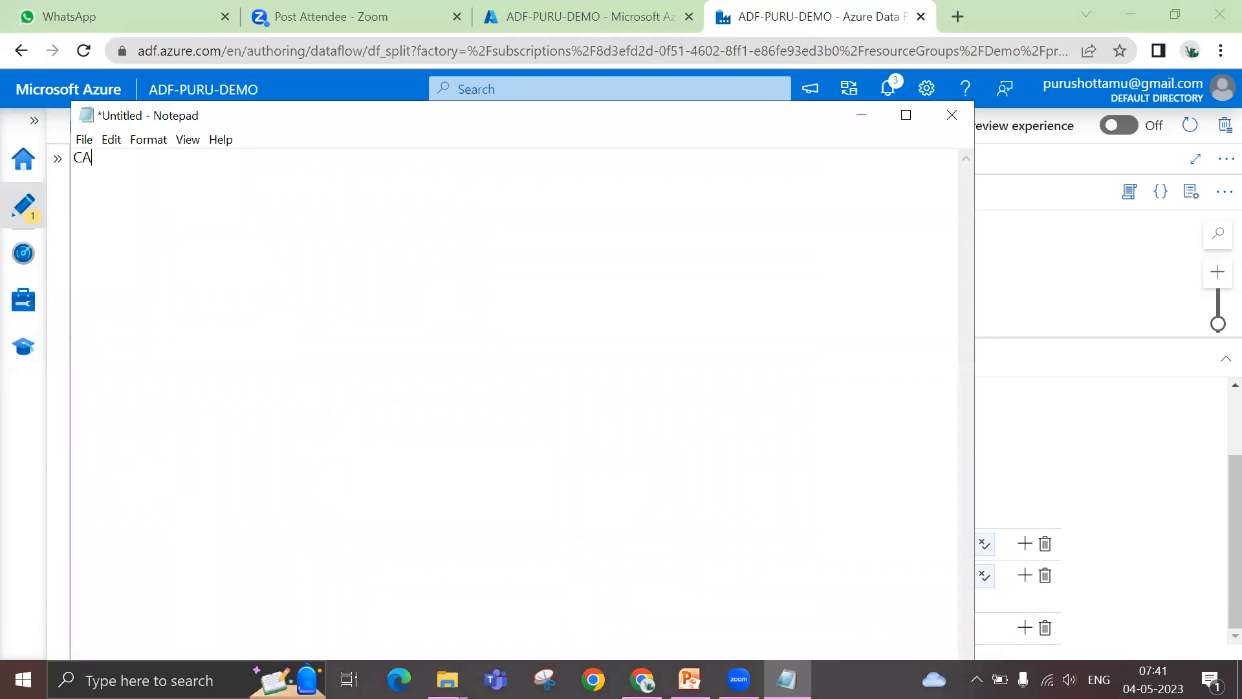
type("SE when salary > 20000")
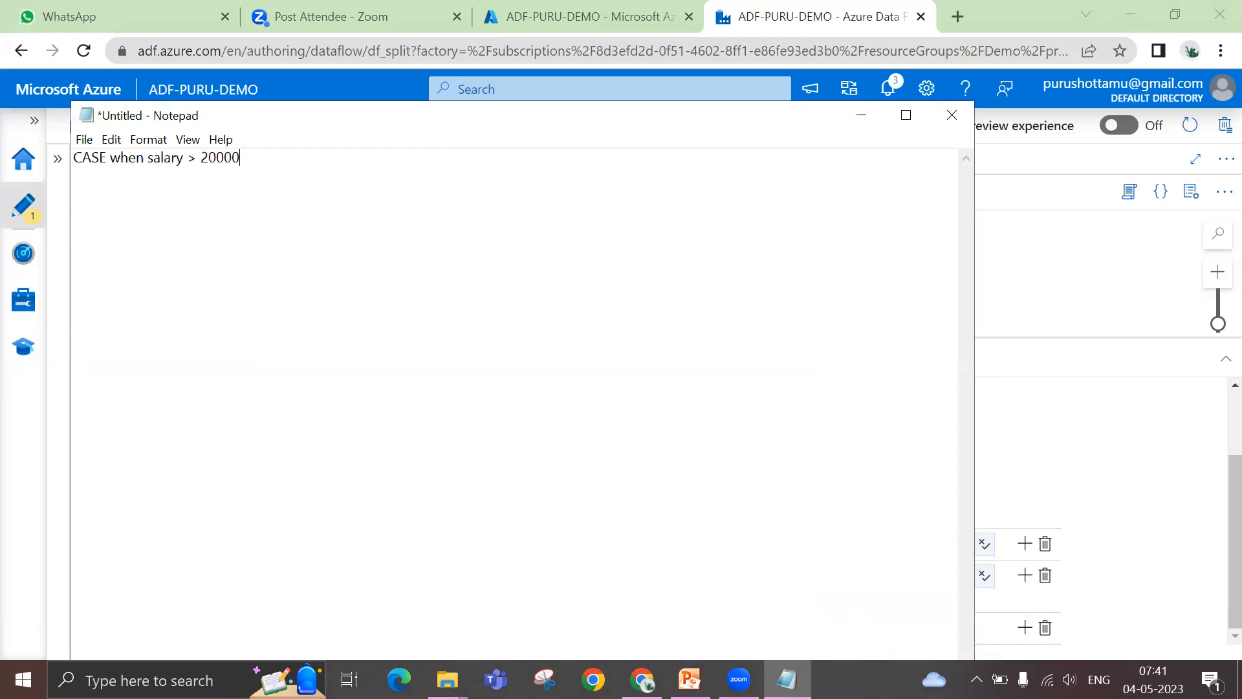
key("Return")
type("then < do something>")
Add a second branch to the CASE statement: "when salary < 20000" with "then <do something else>" on the following line
key("Return")
type("when salary < 20000  ")
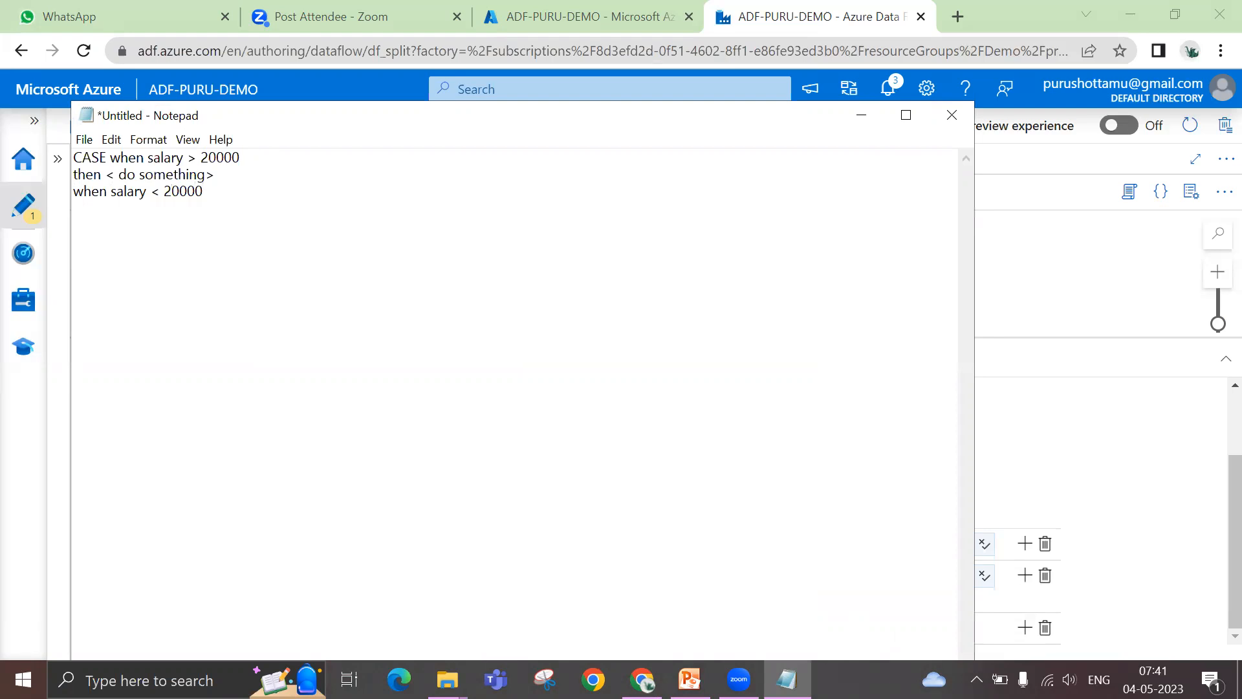
type("then <do something else>")
Finish the CASE statement with "else <do something else>" and "end ;", select it all, and return to Azure Data Factory
key("Return")
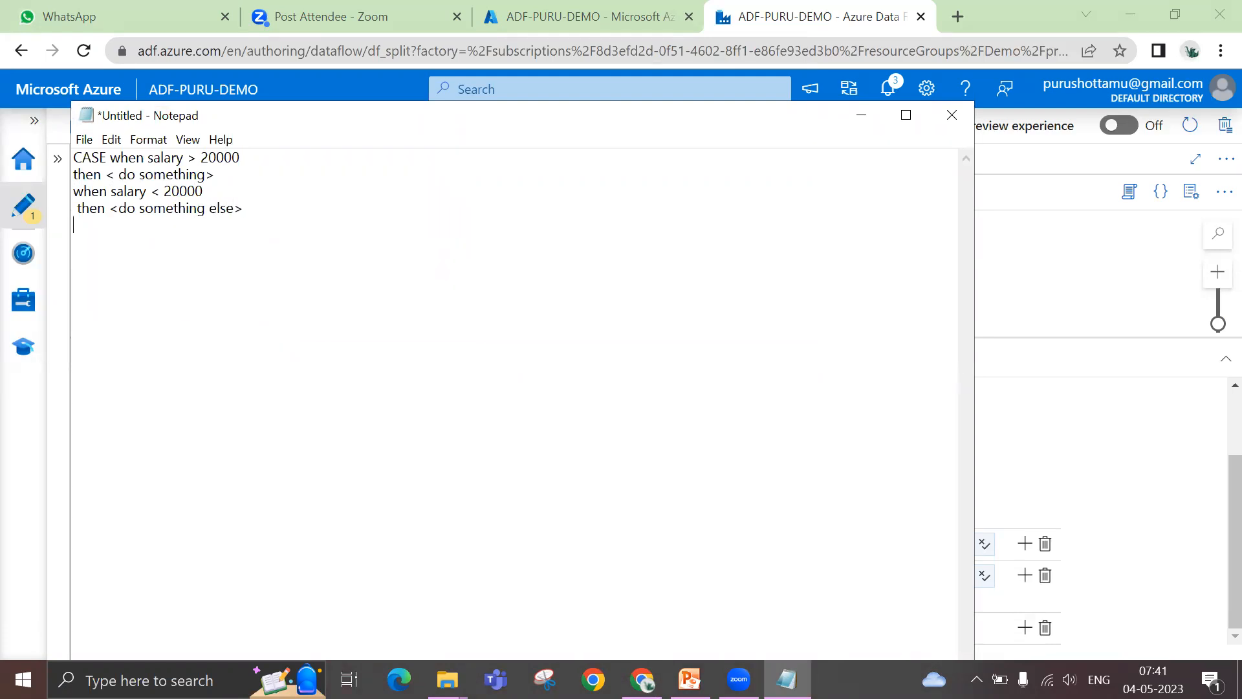
type("else <do something els")
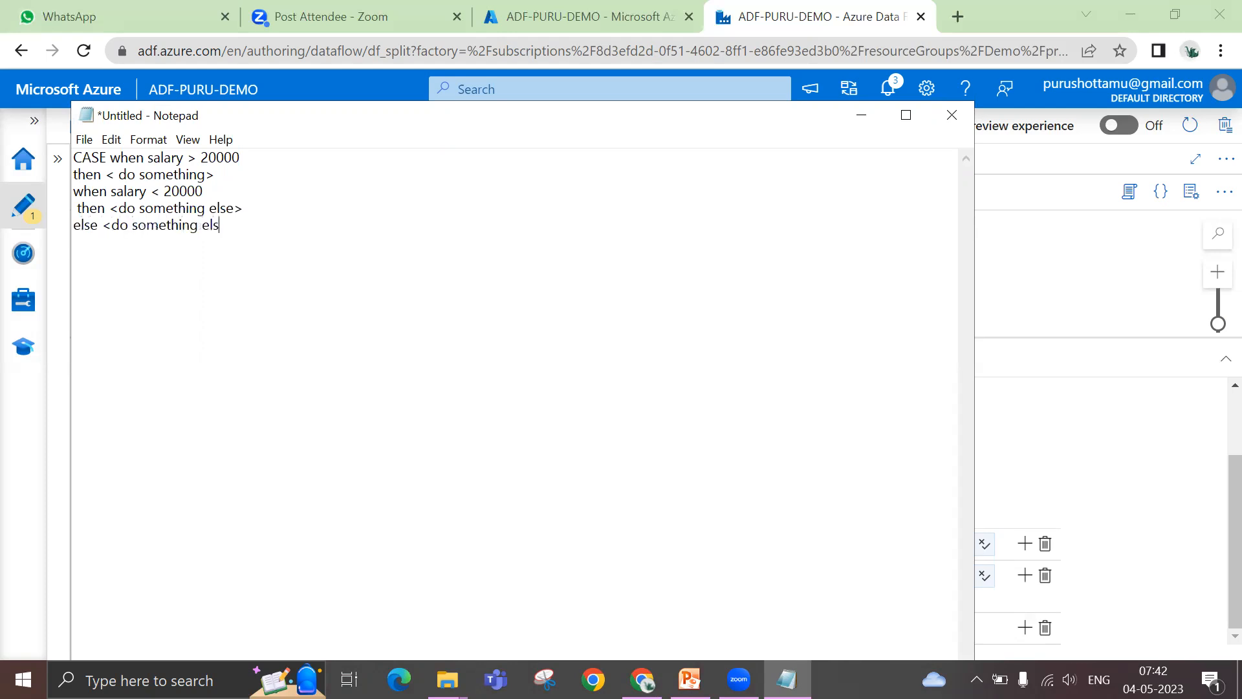
type("e> end ;")
left_click_drag(73, 156, 122, 248)
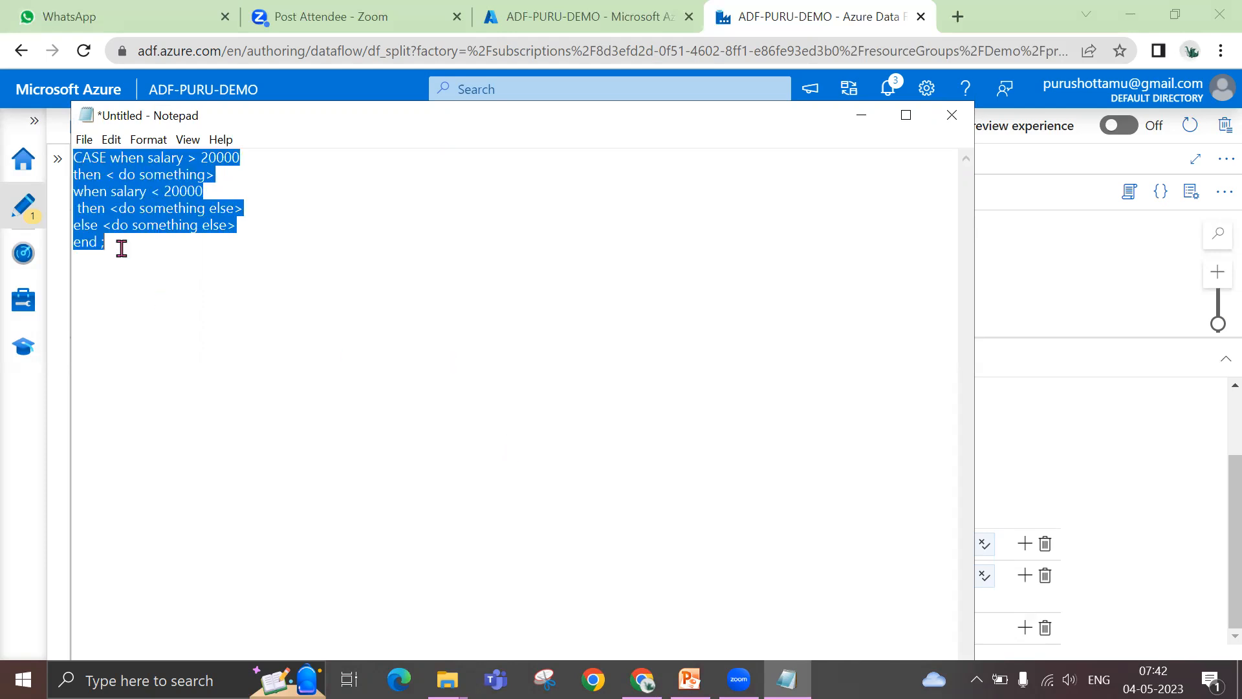
left_click(865, 116)
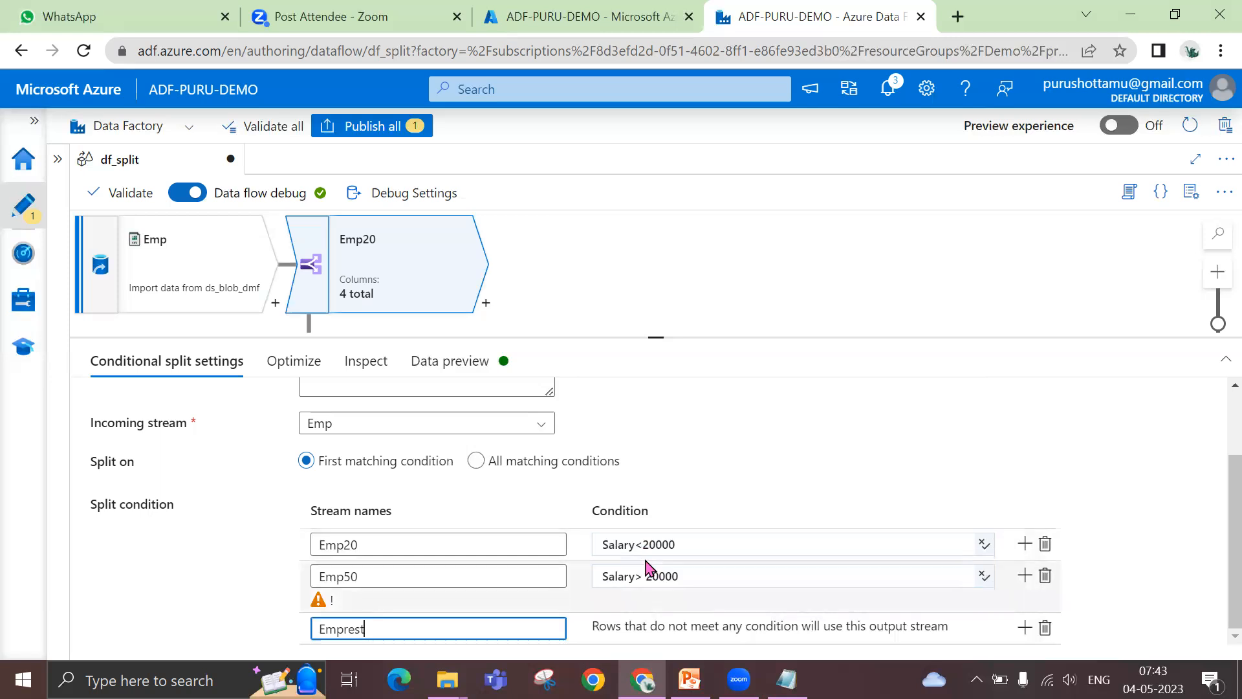
Switch to Notepad, add the line "where region='North america'" below the CASE statement, and select that line
left_click(787, 679)
left_click(459, 458)
key("Return")
key("Return")
key("Return")
type("where")
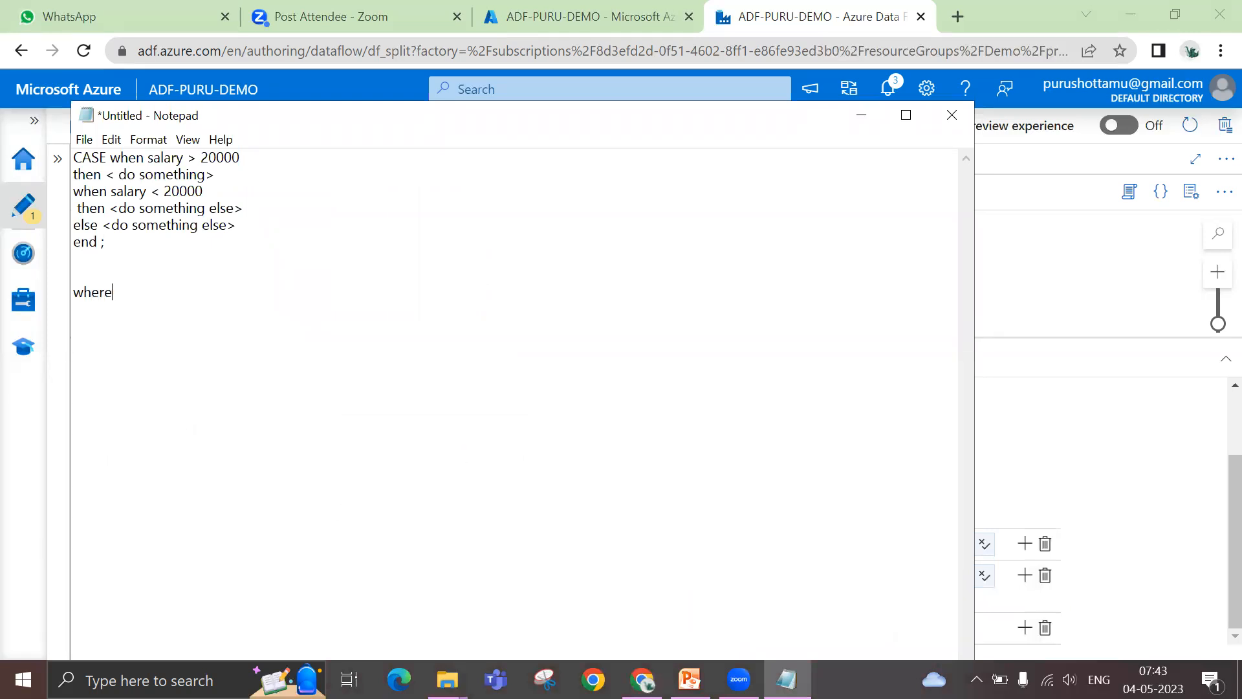
type(" region='North america;'")
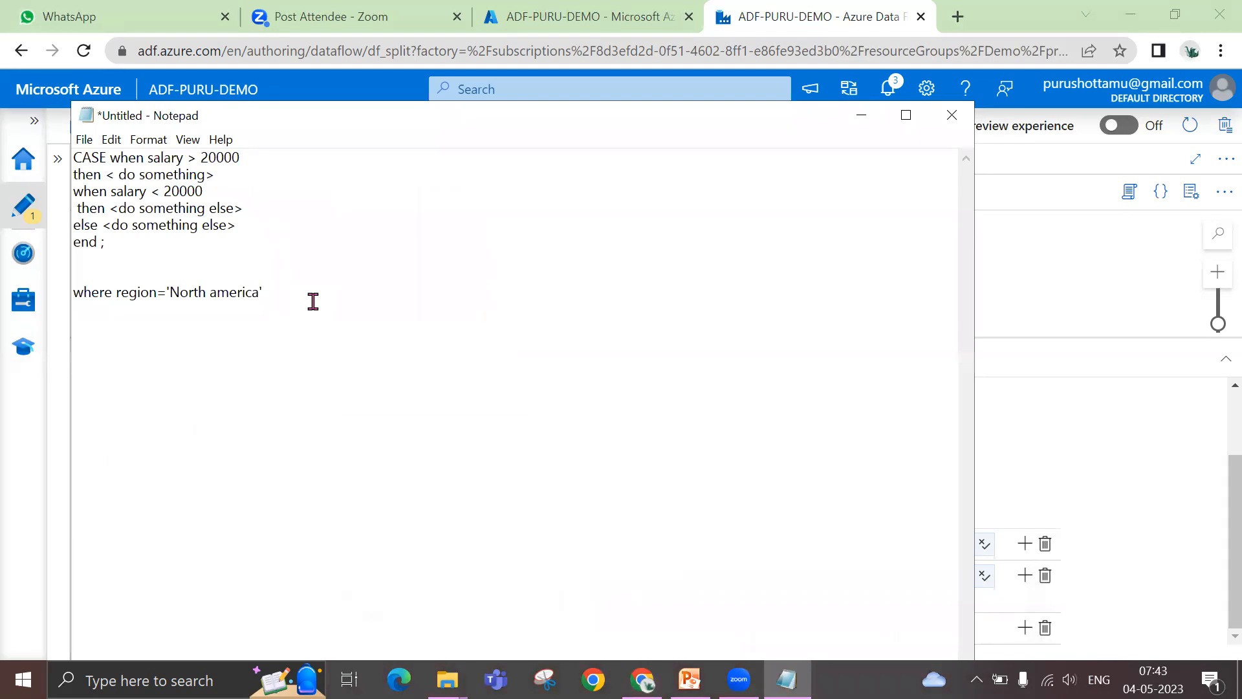
key("shift+Home")
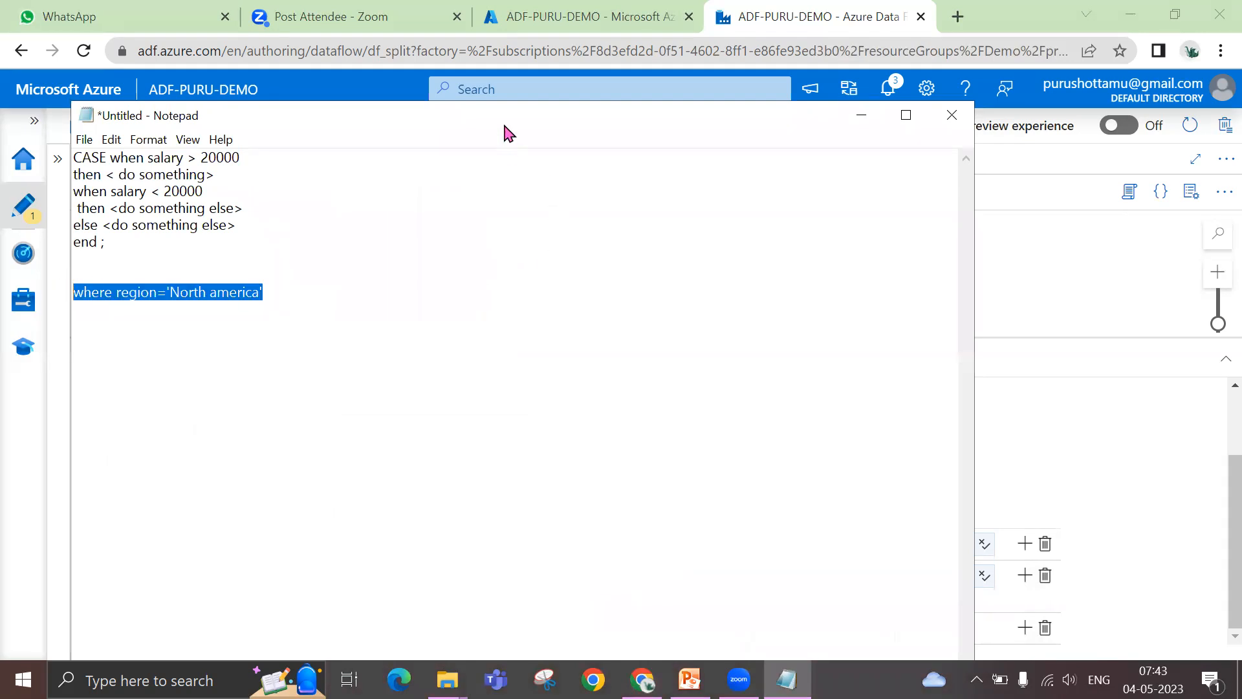
left_click_drag(505, 127, 556, 140)
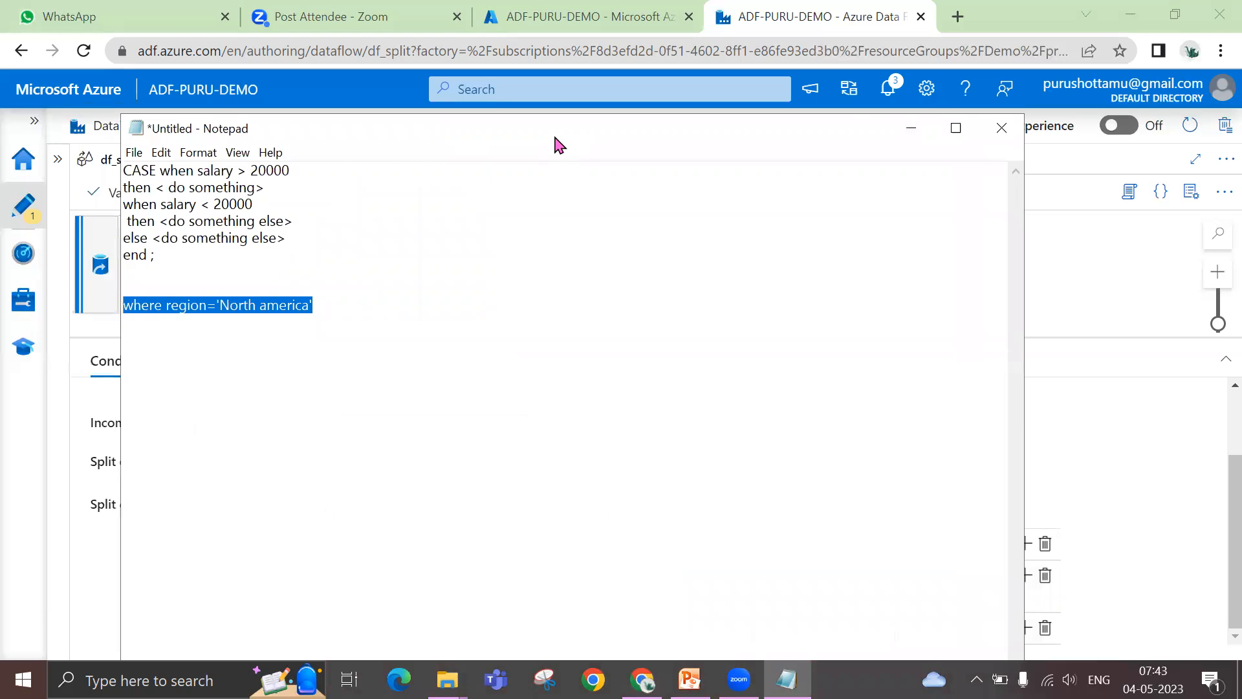
left_click_drag(555, 138, 542, 155)
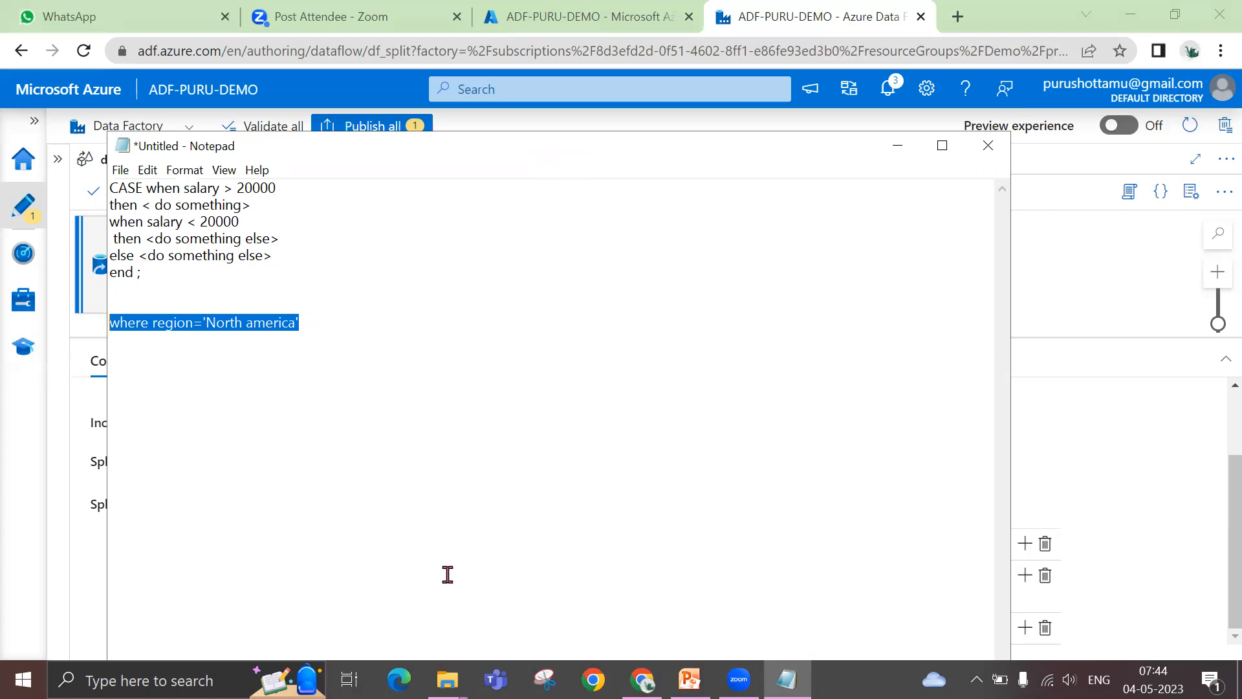
Switch to File Explorer and open the ADFDF-Cheat-Sheet-sqlplayer PDF from the Downloads folder
left_click(447, 680)
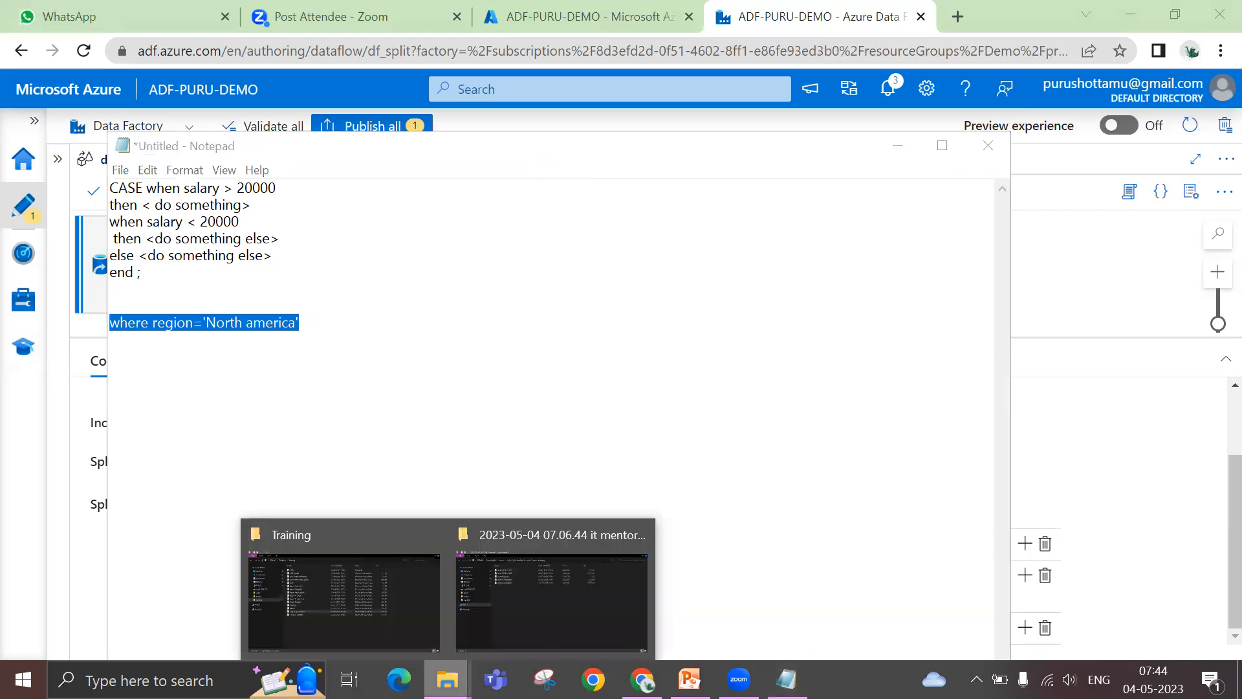
left_click(360, 631)
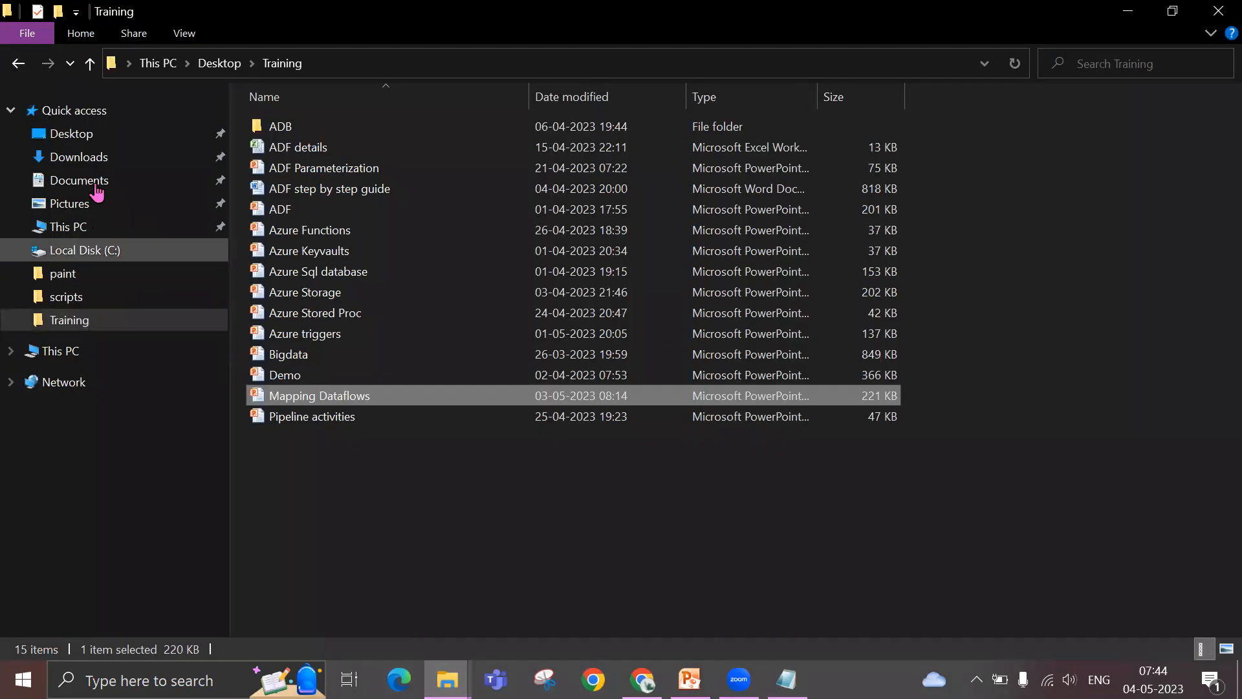
left_click(95, 159)
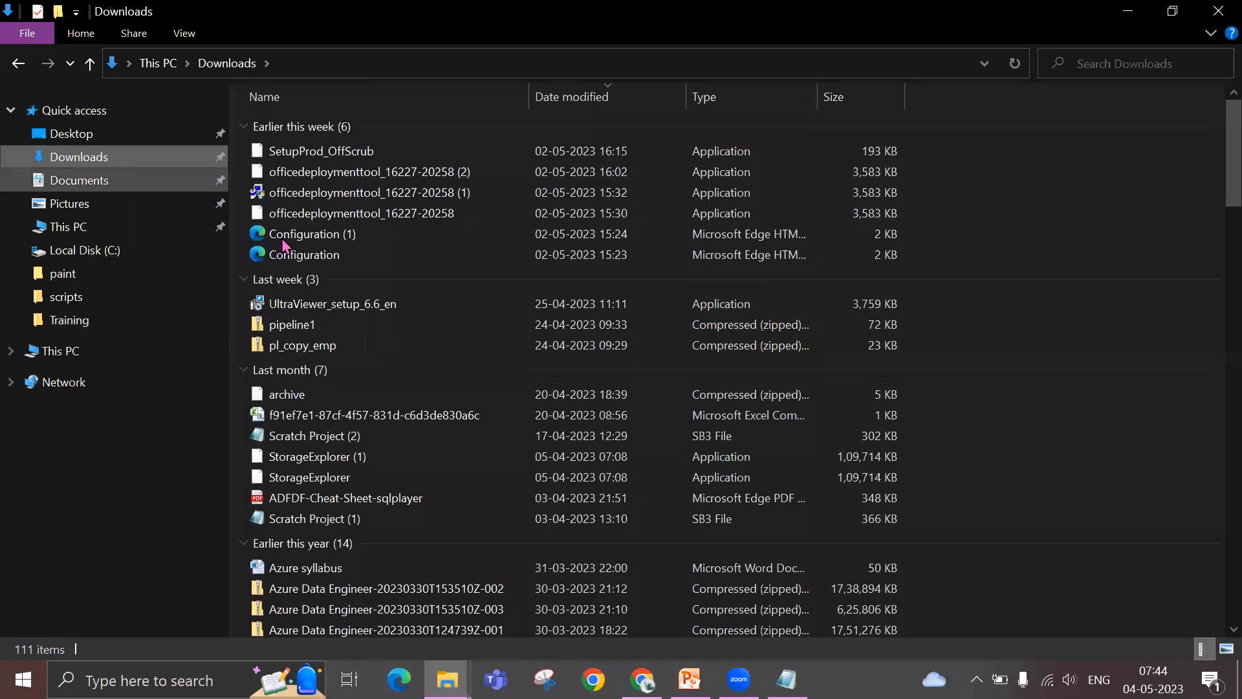
double_click(367, 497)
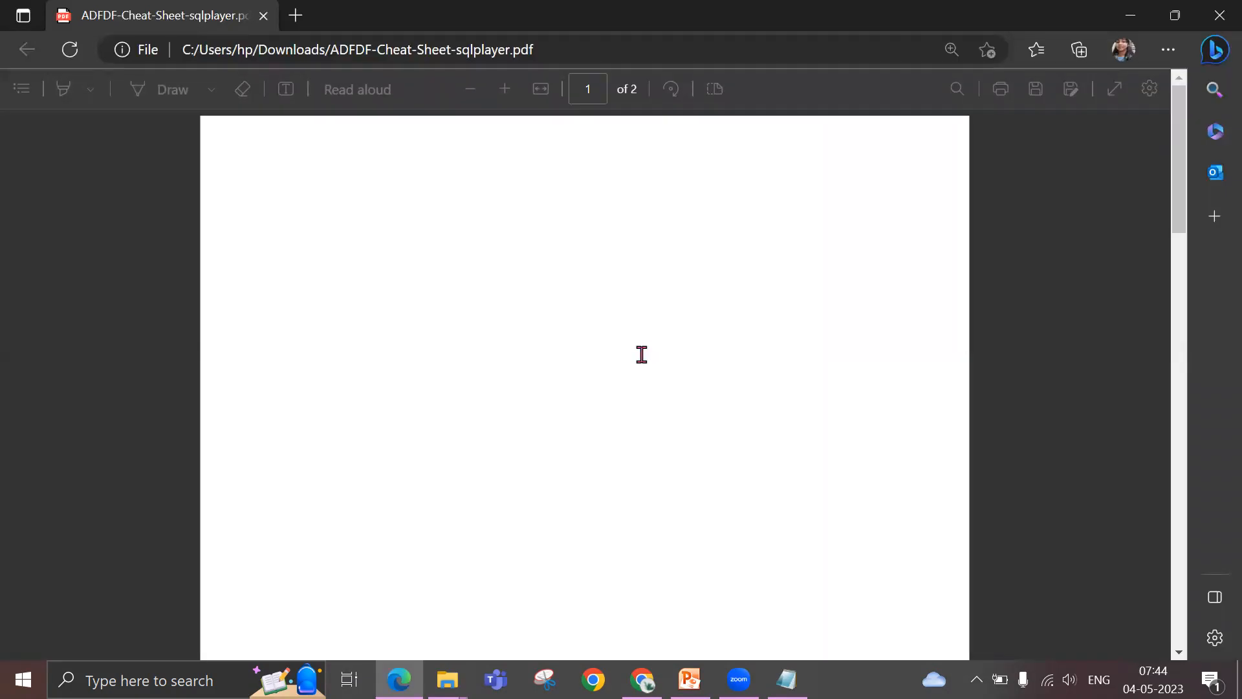
Find the Filter transformation under Row modifier in the cheat sheet and highlight its description
scroll(629, 355, "down", 1)
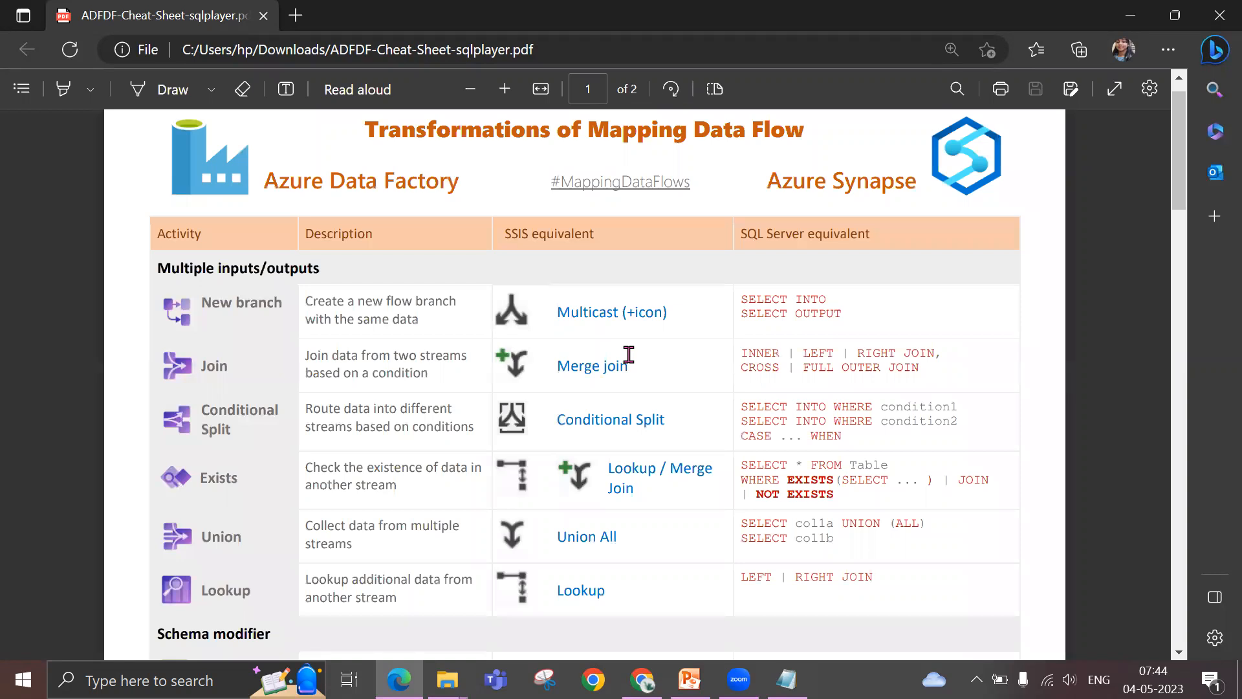
scroll(629, 355, "down", 10)
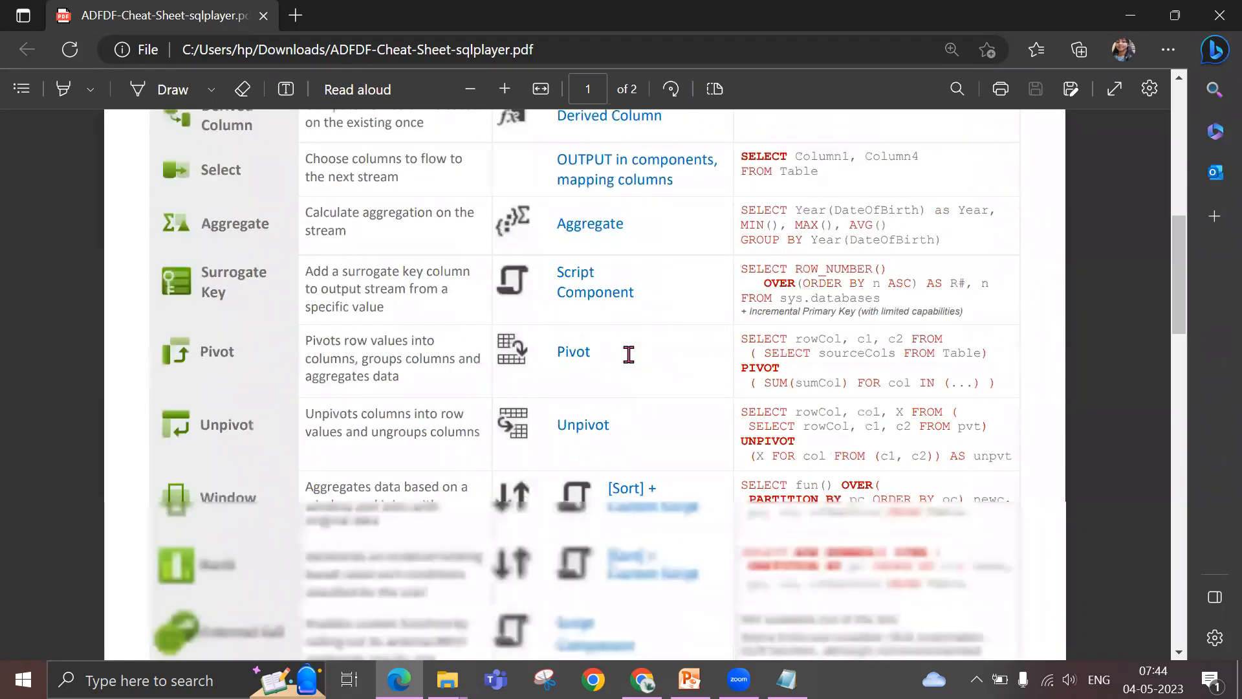
scroll(629, 355, "down", 5)
scroll(629, 356, "down", 15)
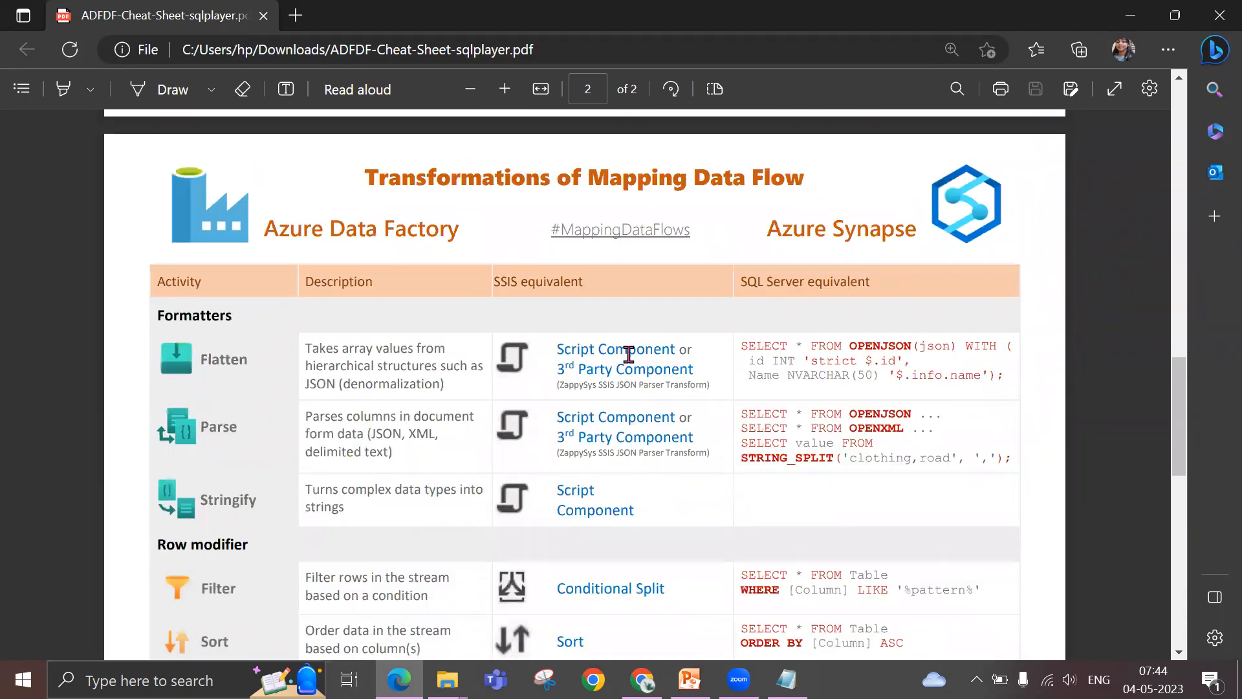
scroll(629, 355, "down", 7)
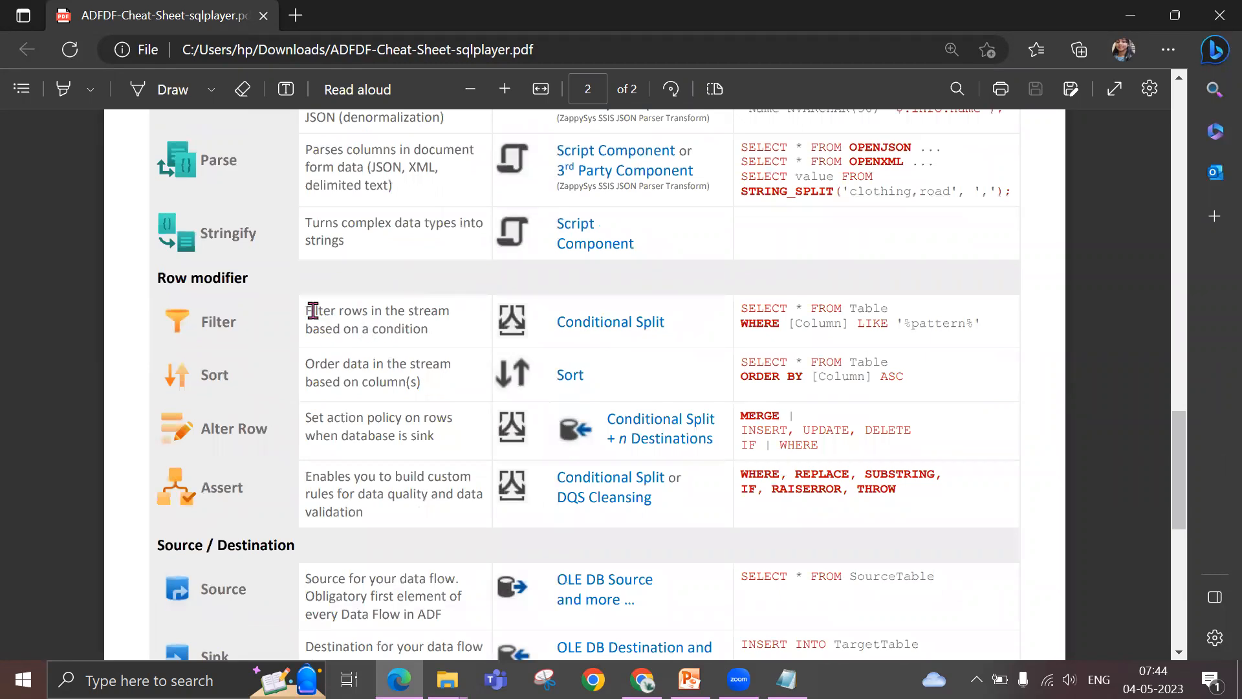
left_click_drag(307, 310, 433, 333)
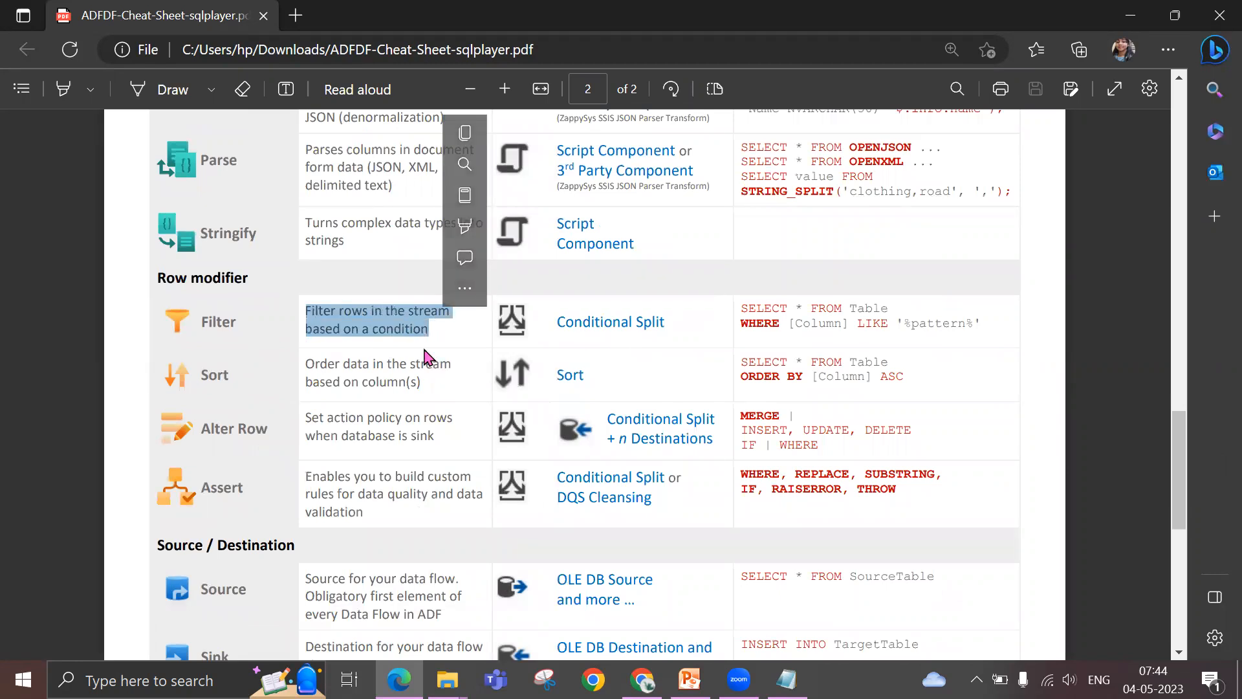
left_click(401, 331)
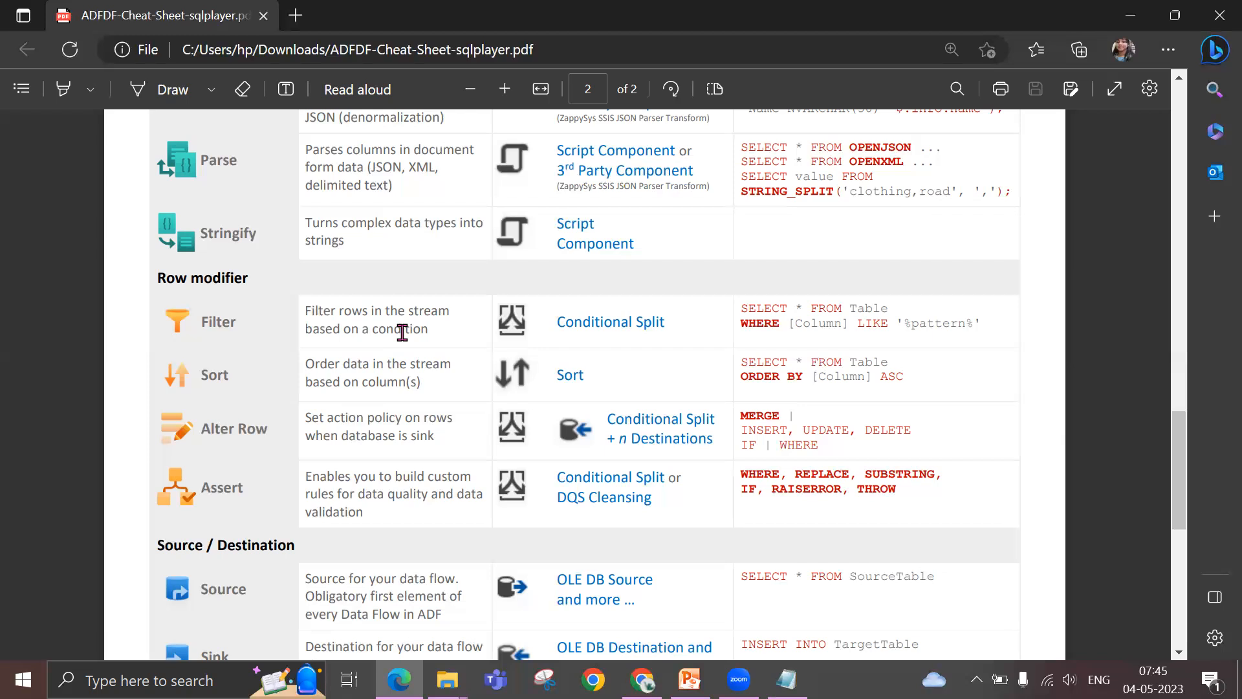
Examine the other mapping data flow transformations and their SSIS and SQL Server equivalents on both pages of the cheat sheet
scroll(402, 332, "up", 3)
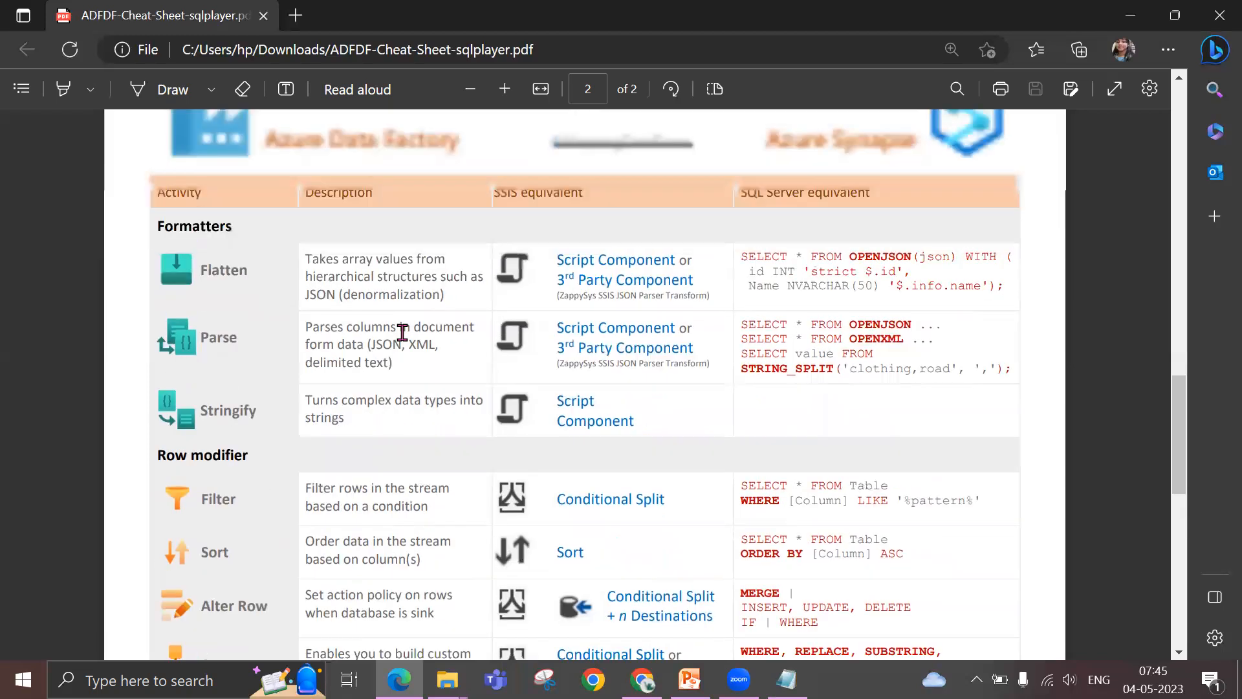
scroll(402, 332, "up", 12)
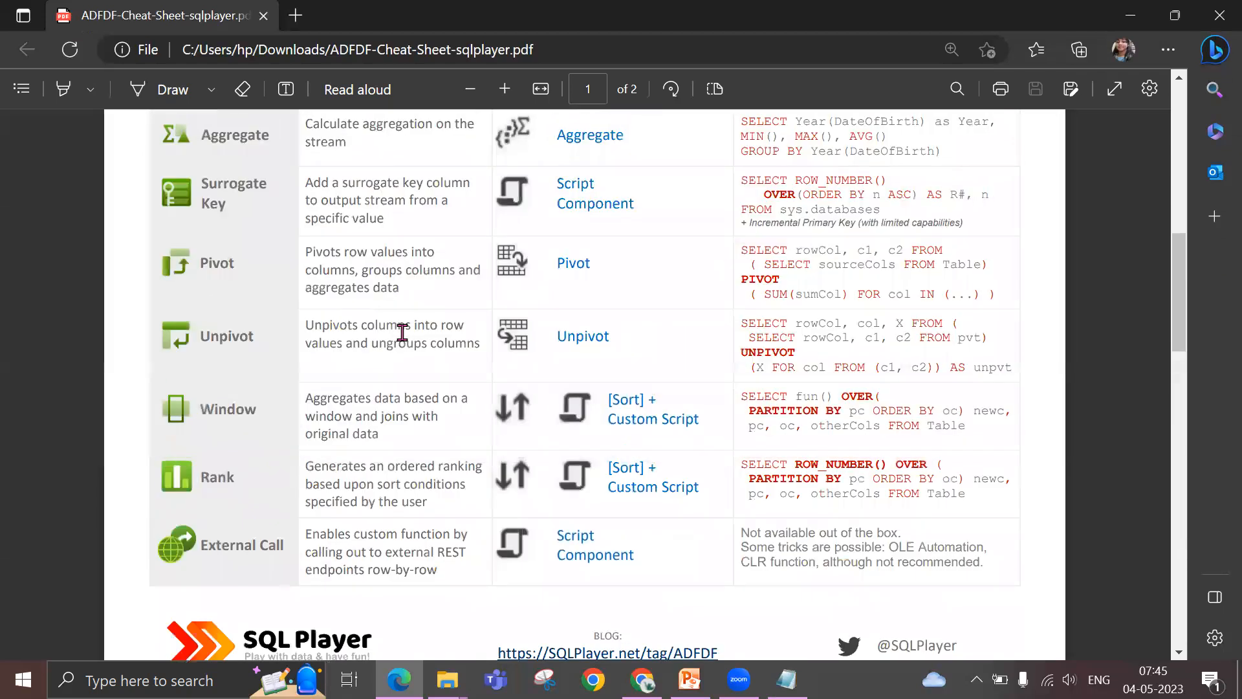
scroll(402, 331, "up", 5)
scroll(402, 332, "down", 10)
scroll(402, 331, "down", 15)
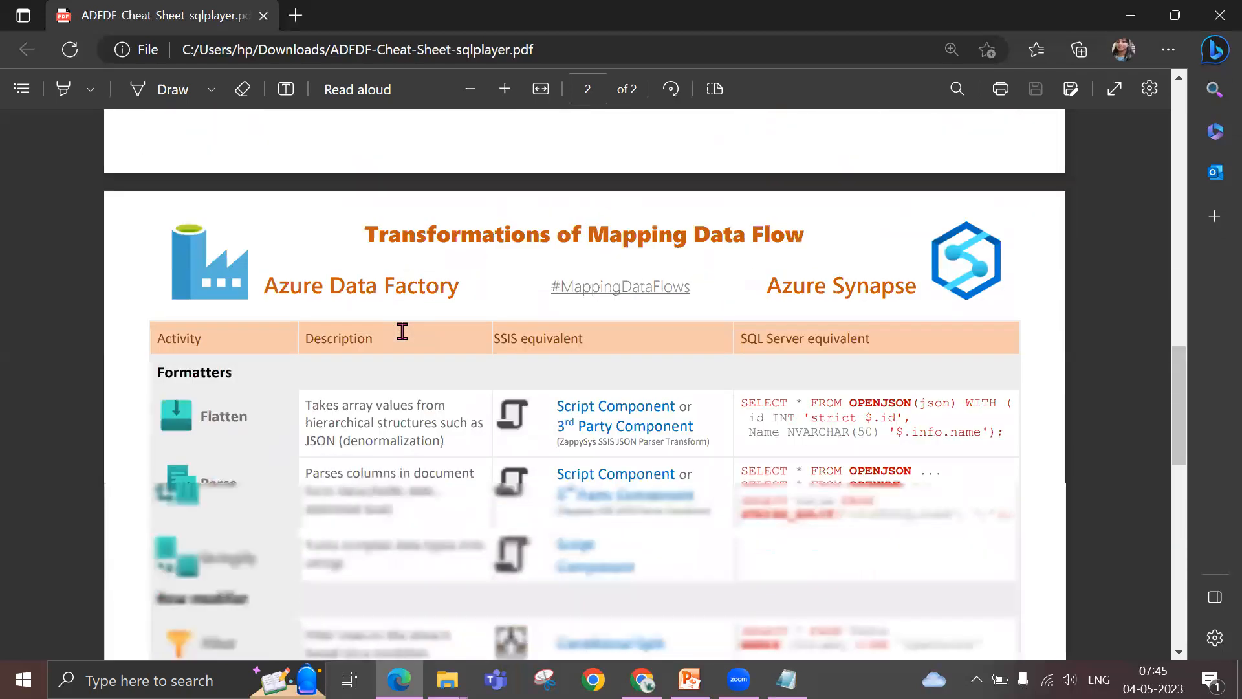
scroll(402, 331, "up", 3)
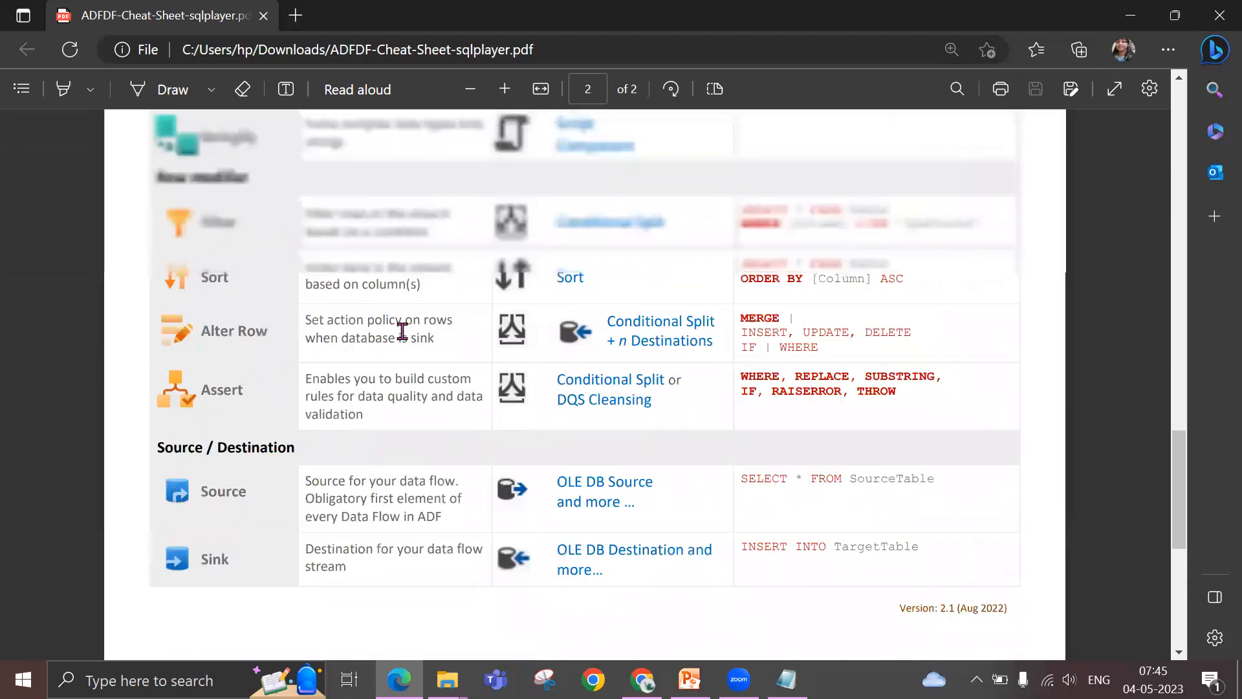
scroll(402, 331, "up", 2)
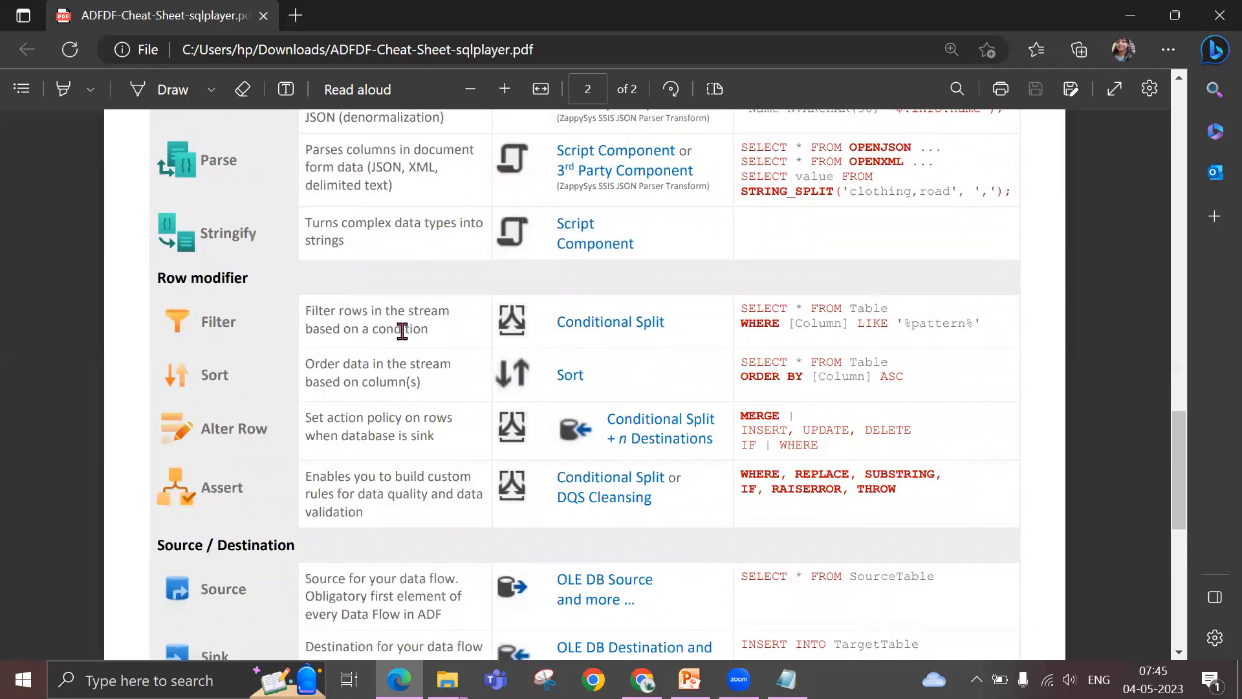
scroll(401, 331, "down", 4)
scroll(402, 331, "up", 2)
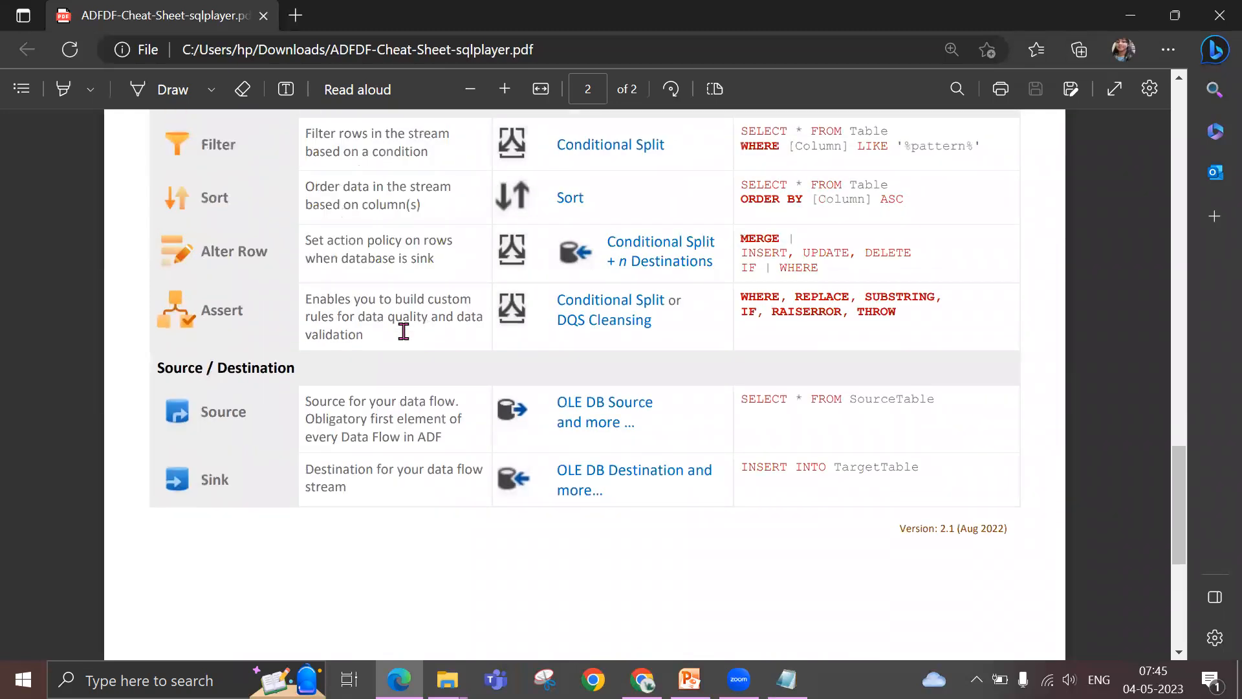
scroll(404, 331, "up", 6)
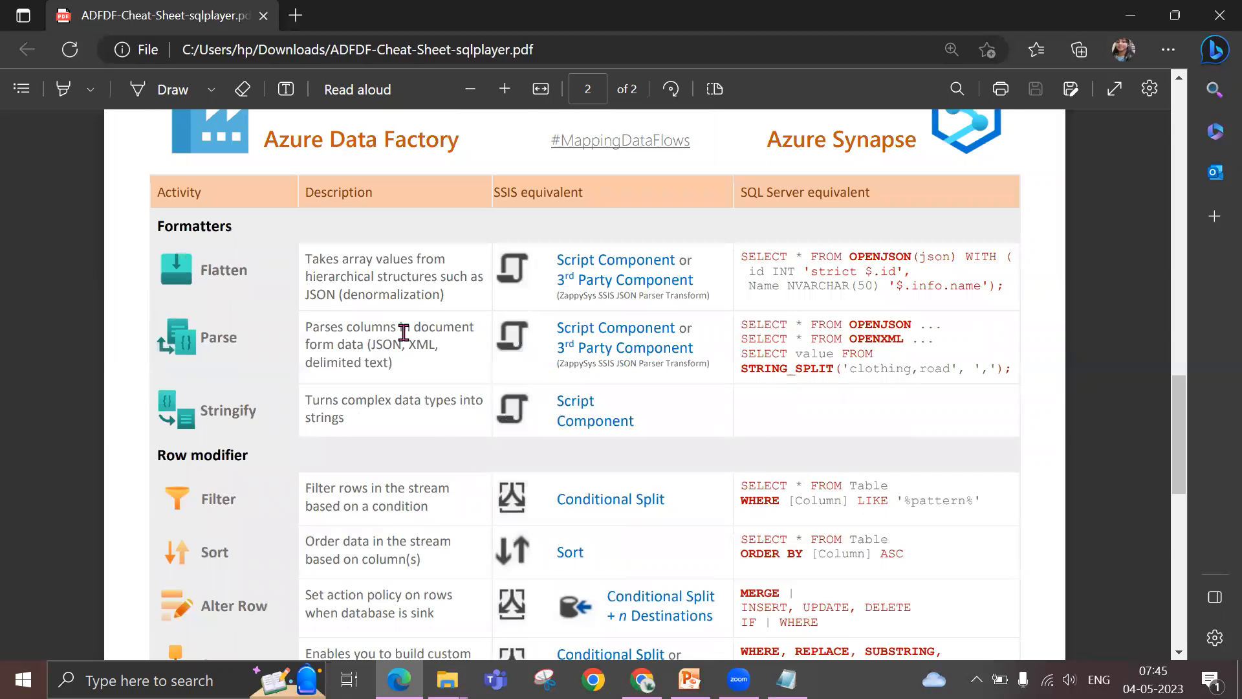
scroll(403, 332, "up", 2)
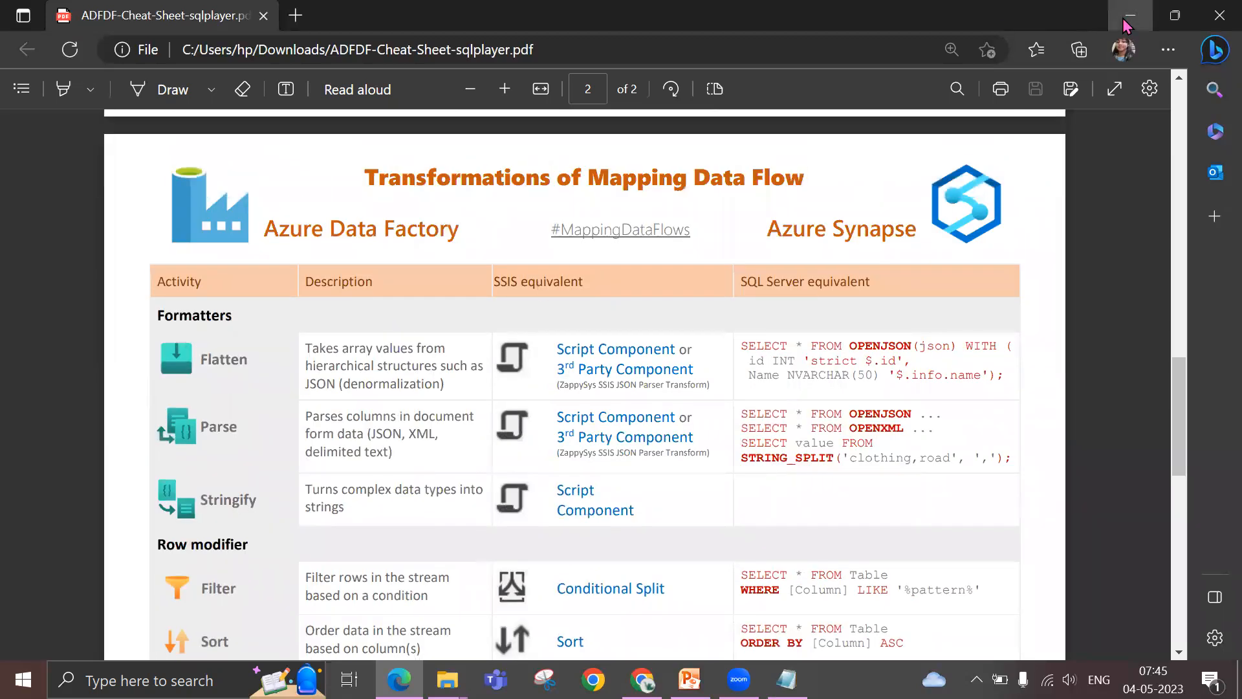
Minimize the PDF, File Explorer and Notepad windows to return to the conditional split settings in Azure Data Factory
left_click(1129, 16)
left_click(1128, 18)
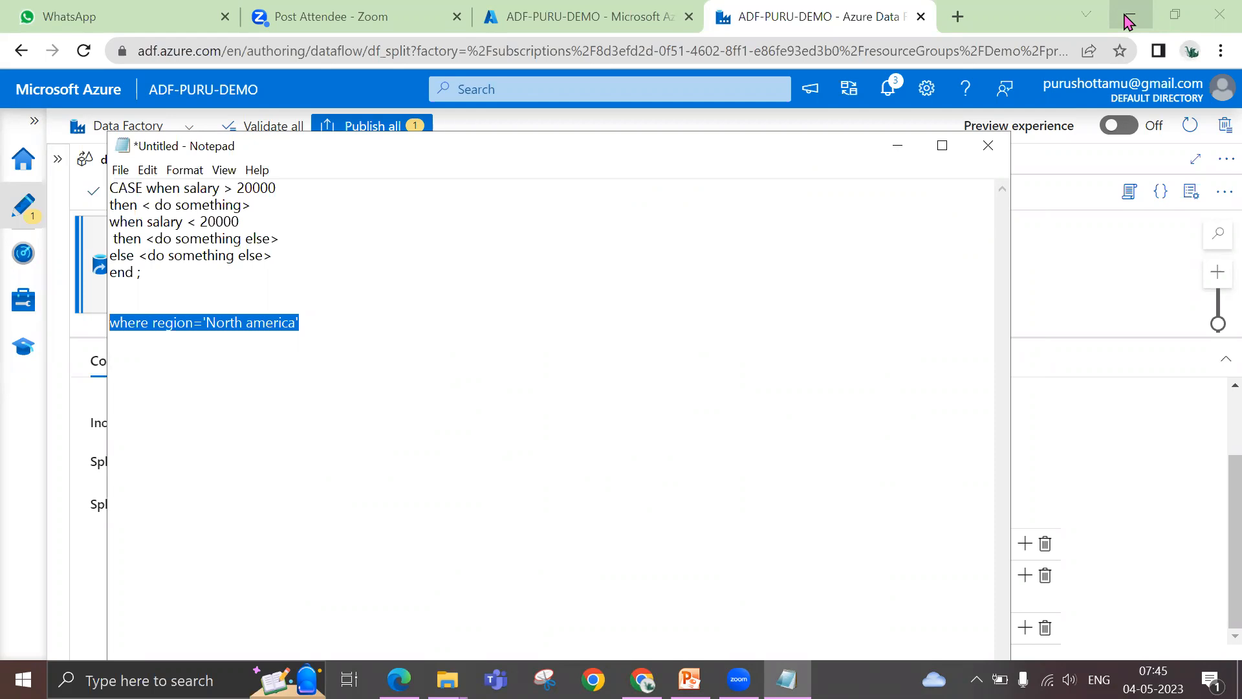
left_click(909, 154)
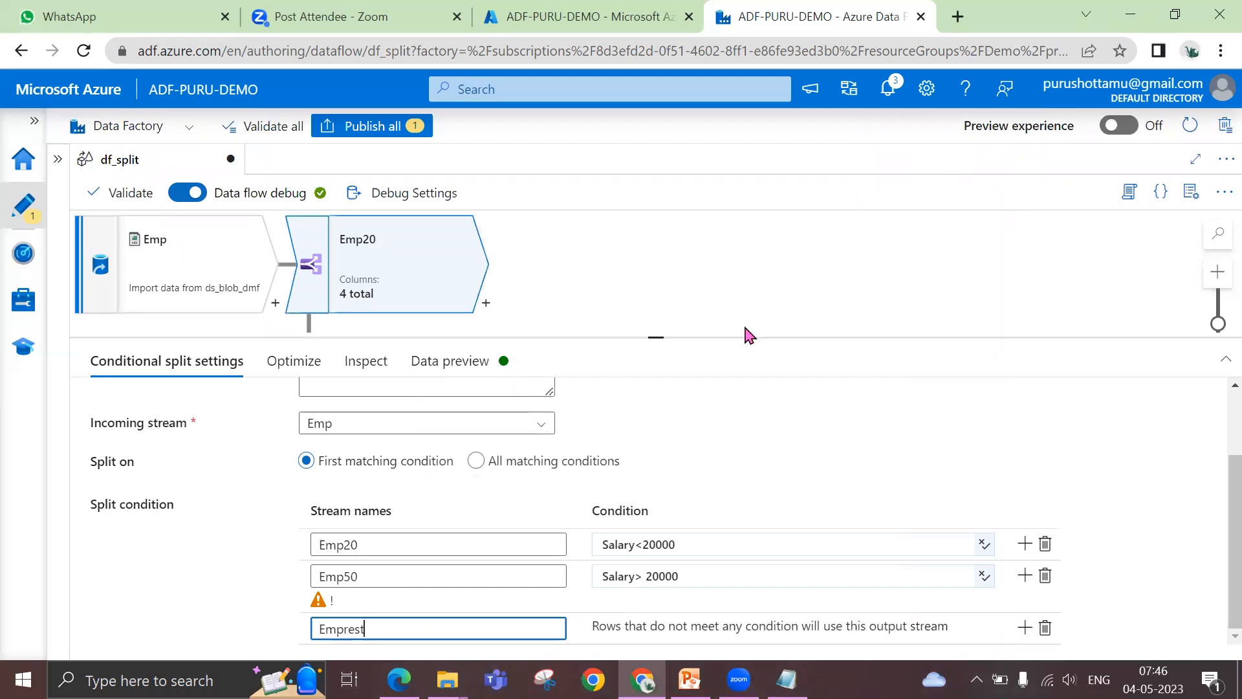
Check the warning on the Emp50 stream and view its condition in the expression builder, leaving without changes
left_click(321, 606)
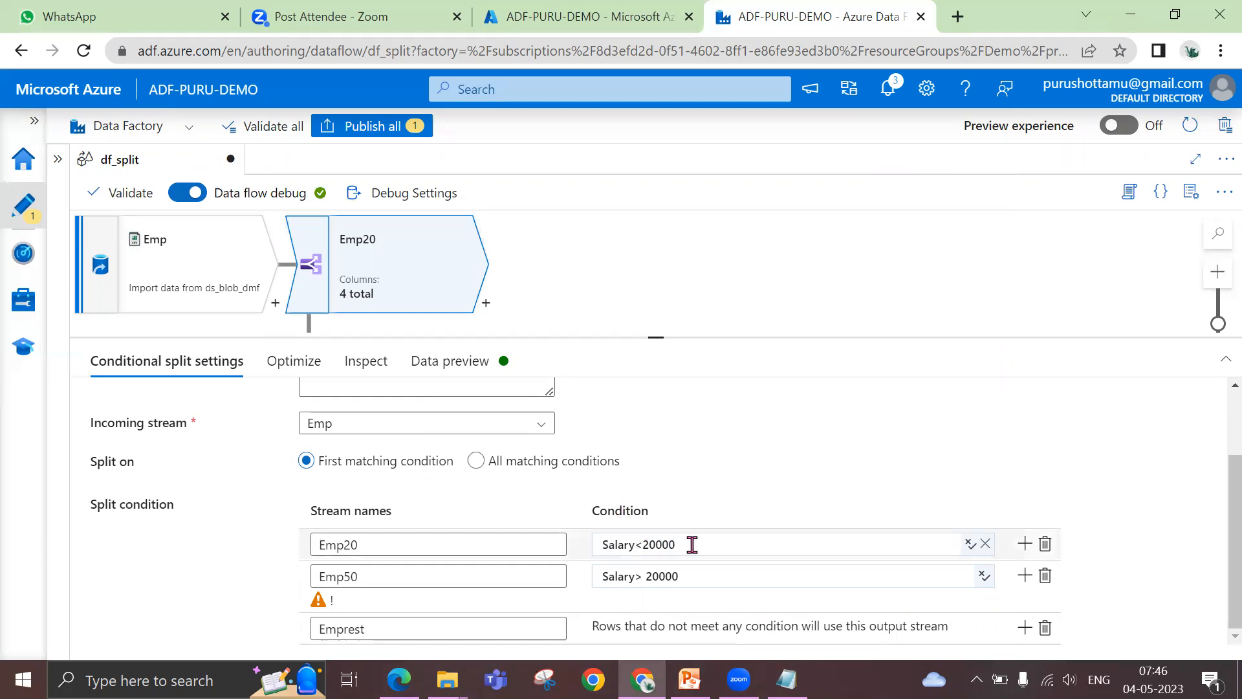
left_click(715, 578)
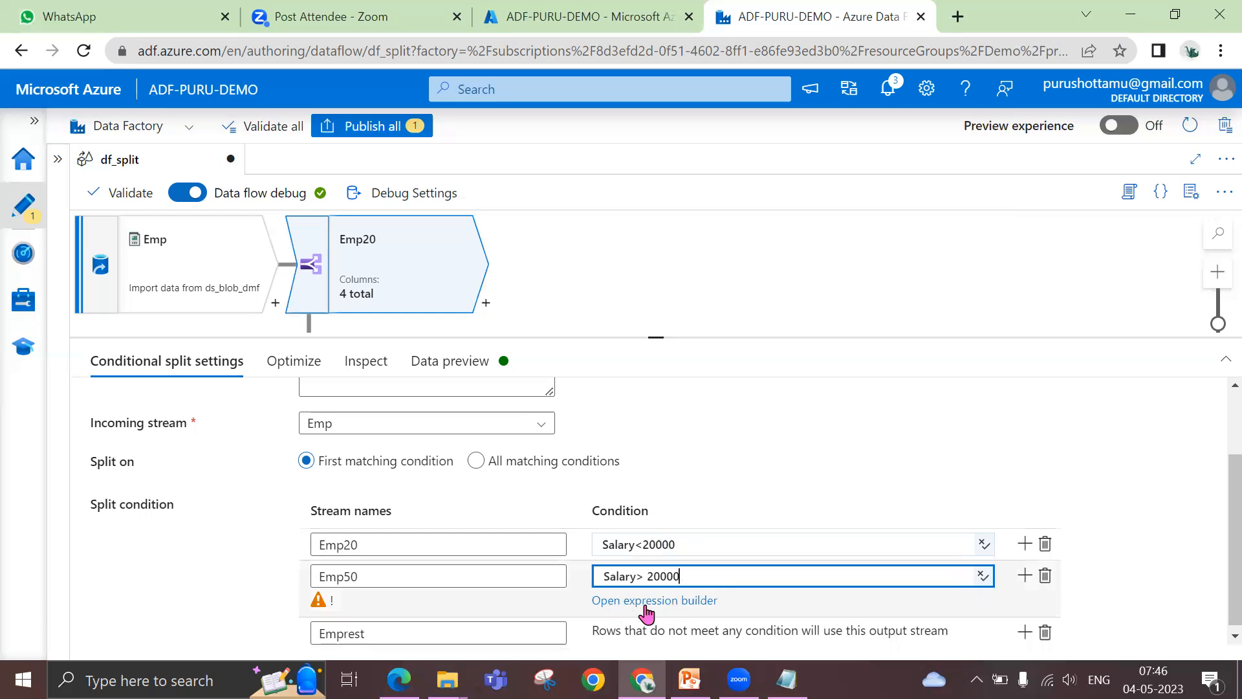
left_click(657, 602)
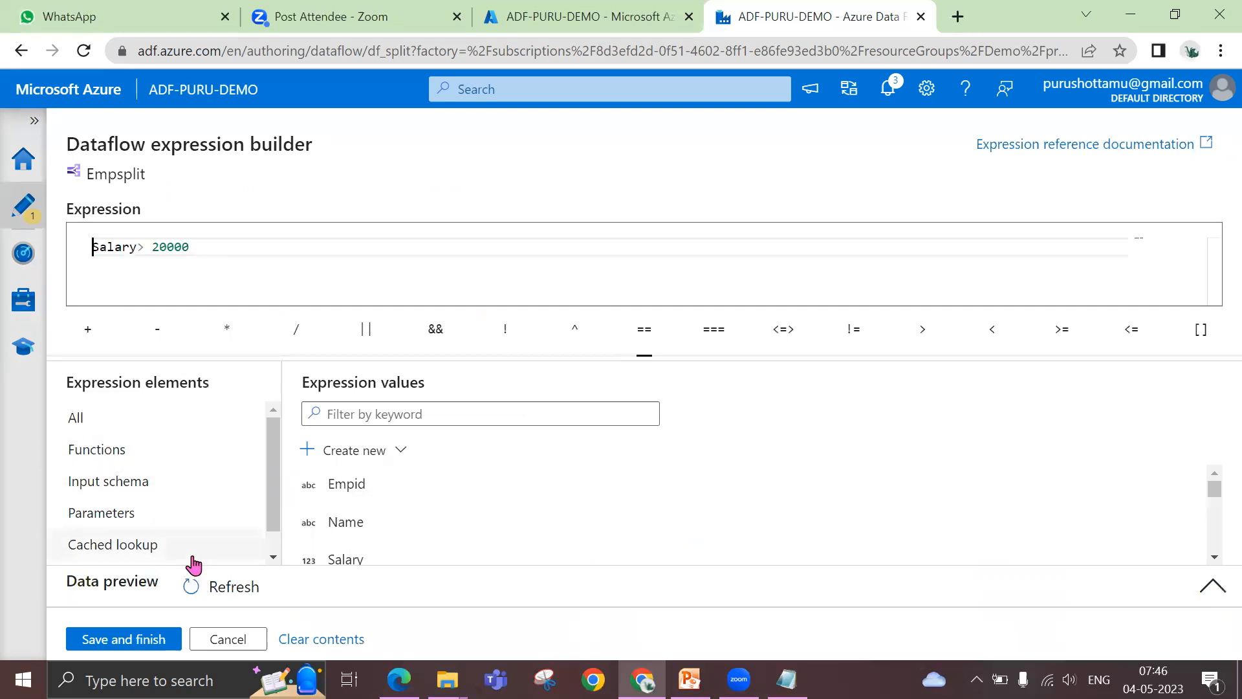
left_click(224, 640)
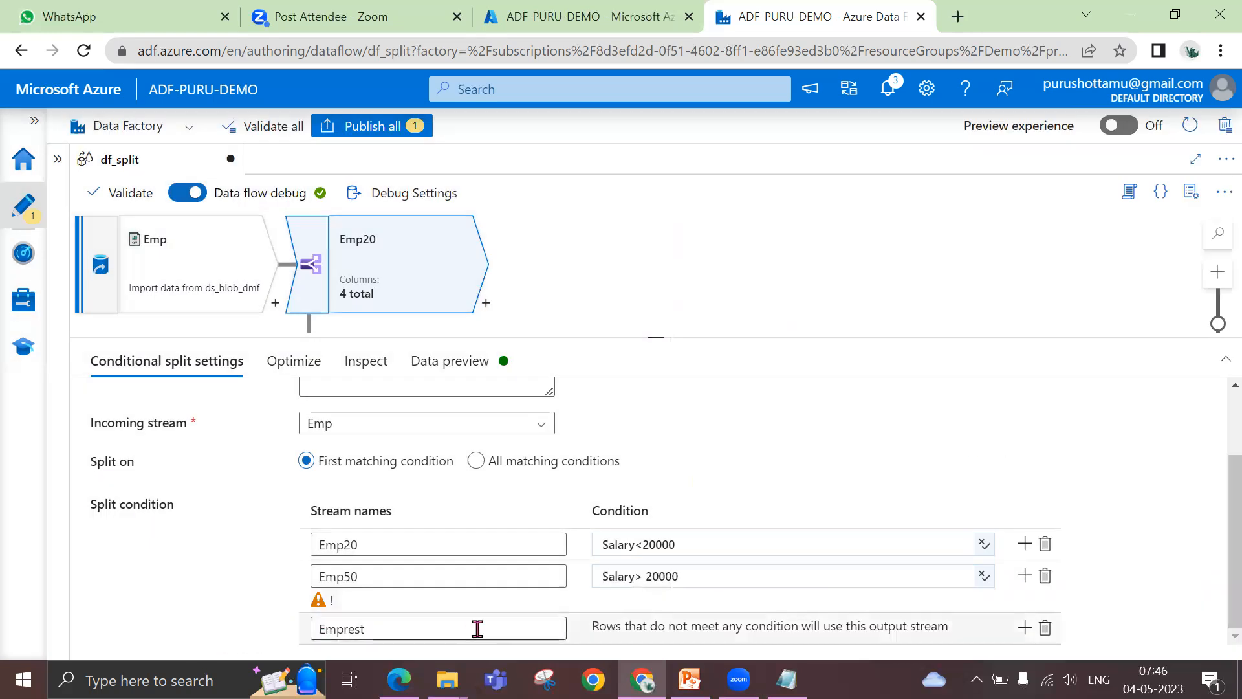
Add another split condition after Emp50 and name its output stream Empcondition
left_click(1023, 578)
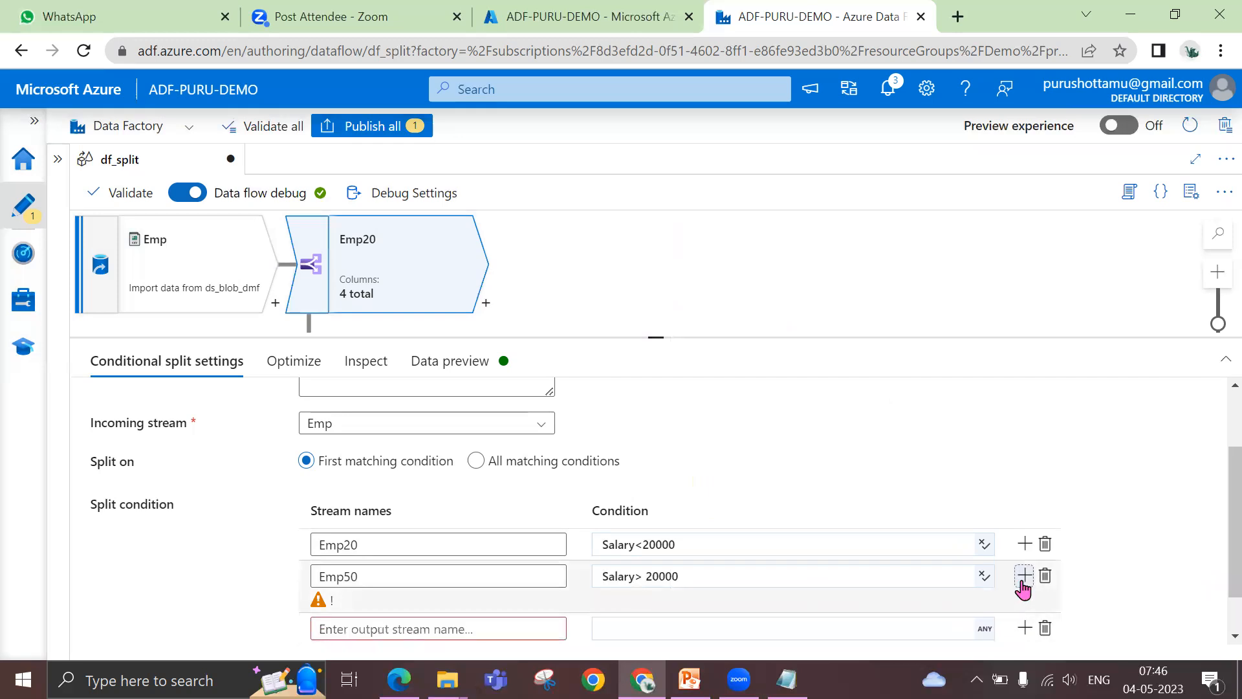
scroll(490, 615, "down", 1)
left_click(457, 583)
type("emp")
key("BackSpace")
key("BackSpace")
key("BackSpace")
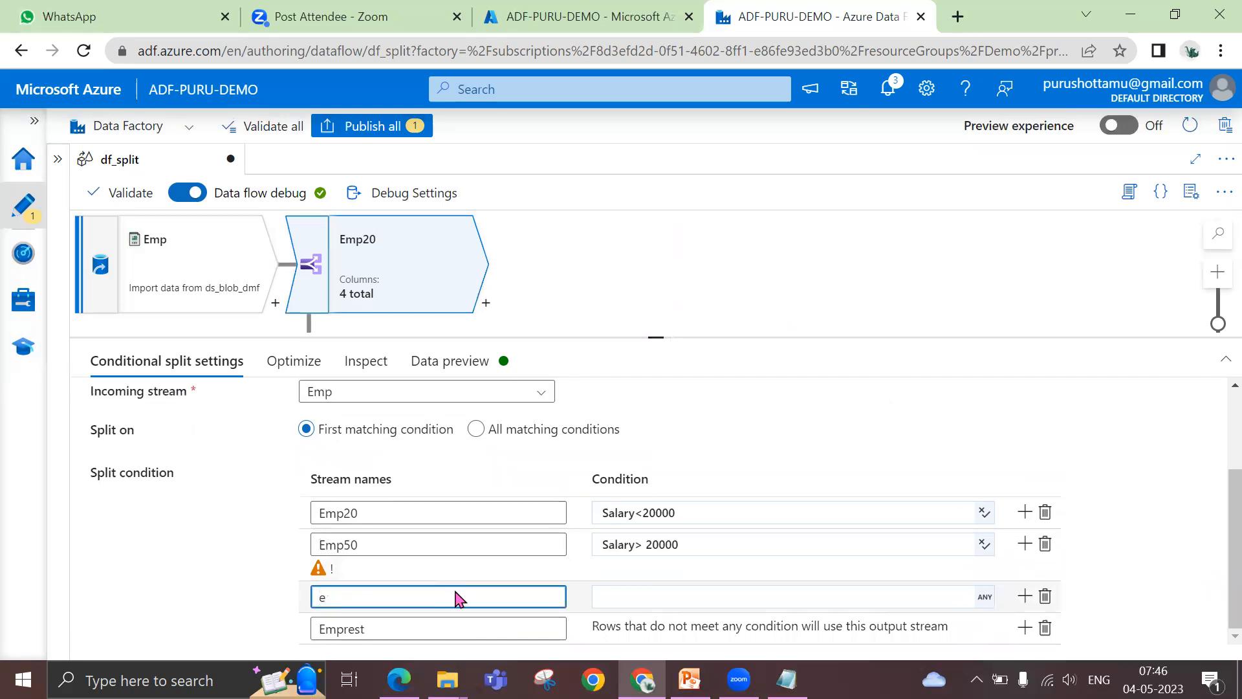
type("Empcondition")
Build the condition Deptno=10 for the Empcondition stream in the expression builder, taking Deptno from the input schema, and save it
left_click(702, 596)
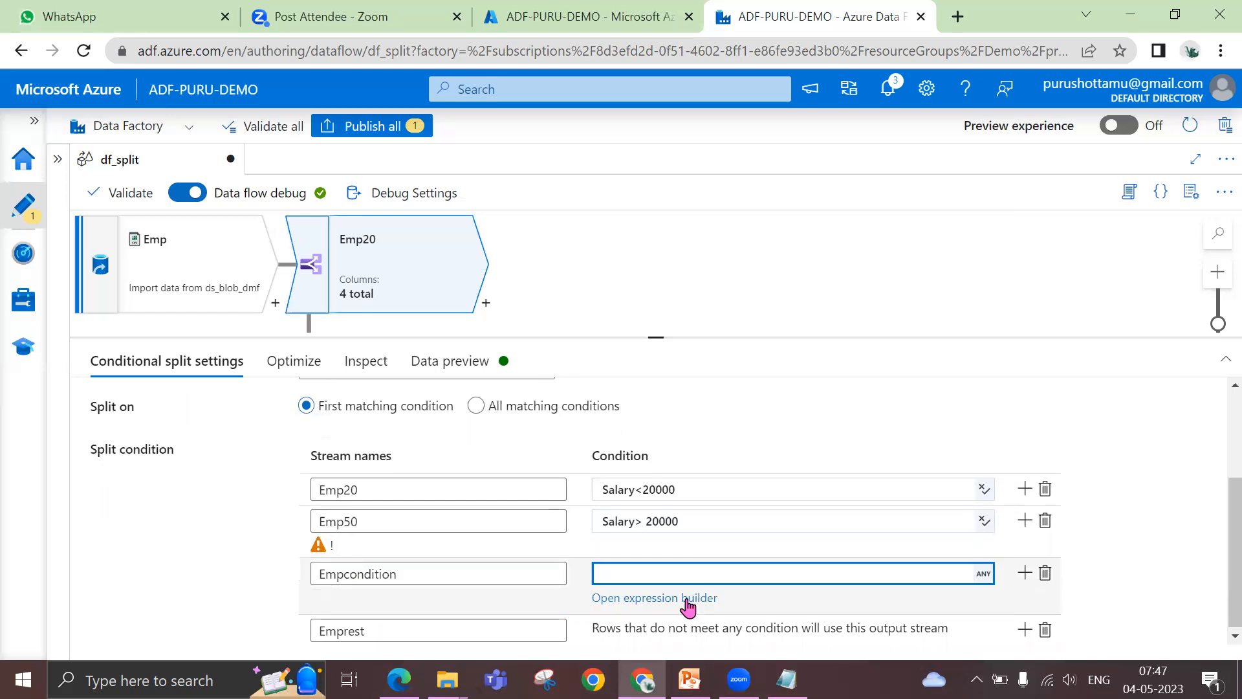
left_click(701, 597)
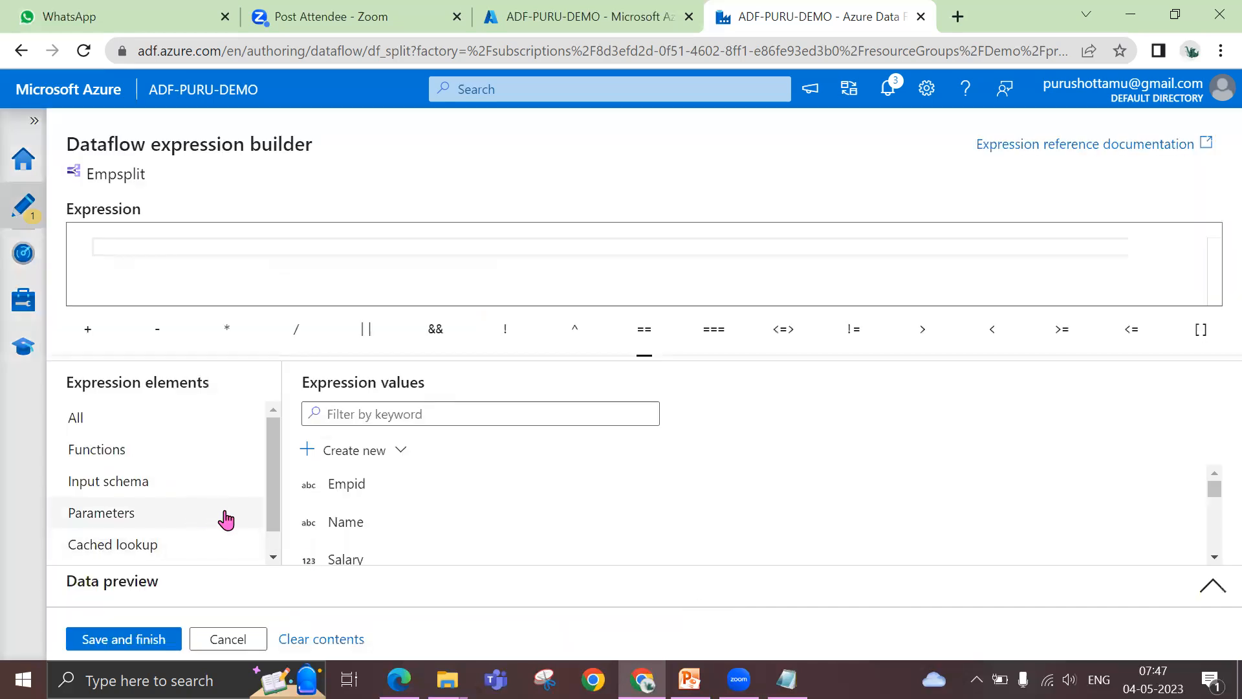
scroll(387, 518, "down", 3)
scroll(388, 518, "up", 3)
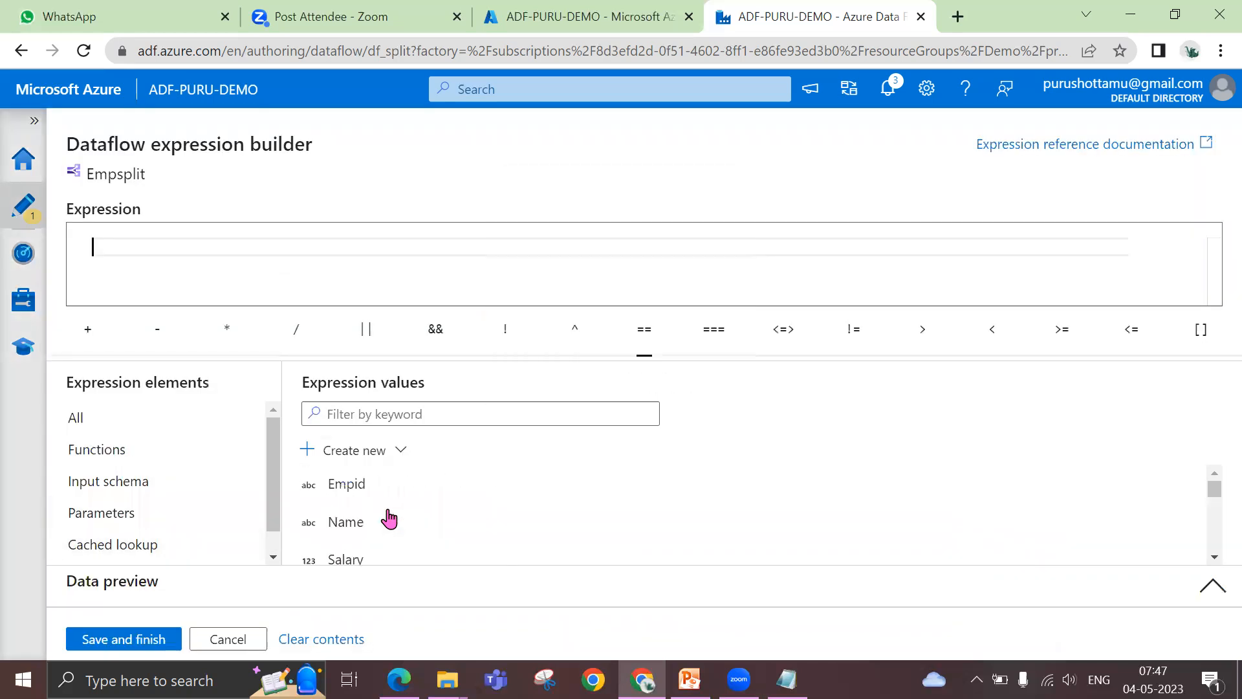
left_click(98, 482)
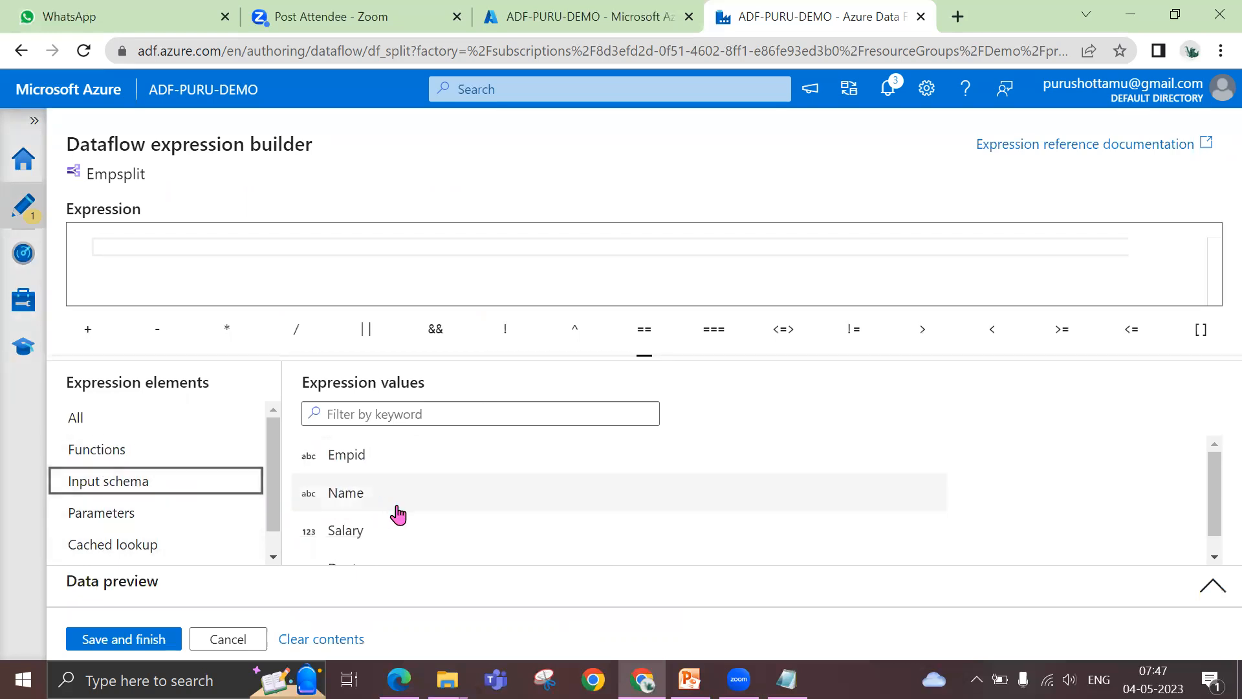
scroll(397, 513, "down", 1)
left_click(390, 546)
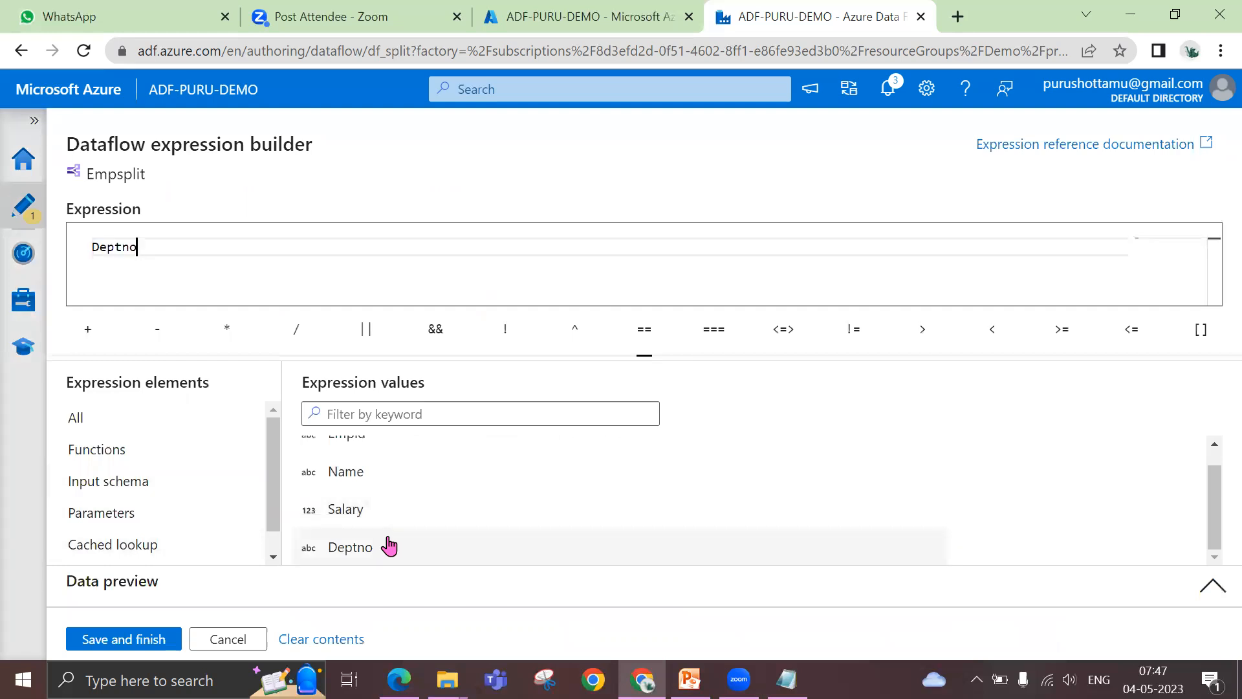
type("=10")
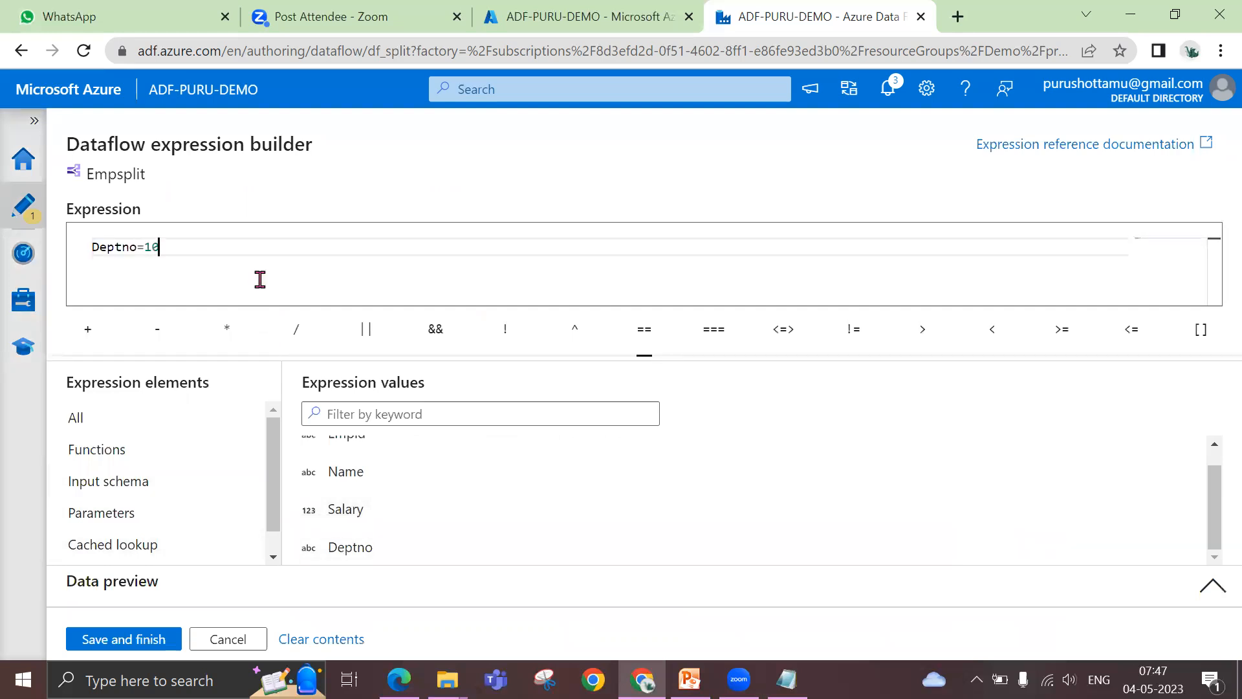
left_click(135, 640)
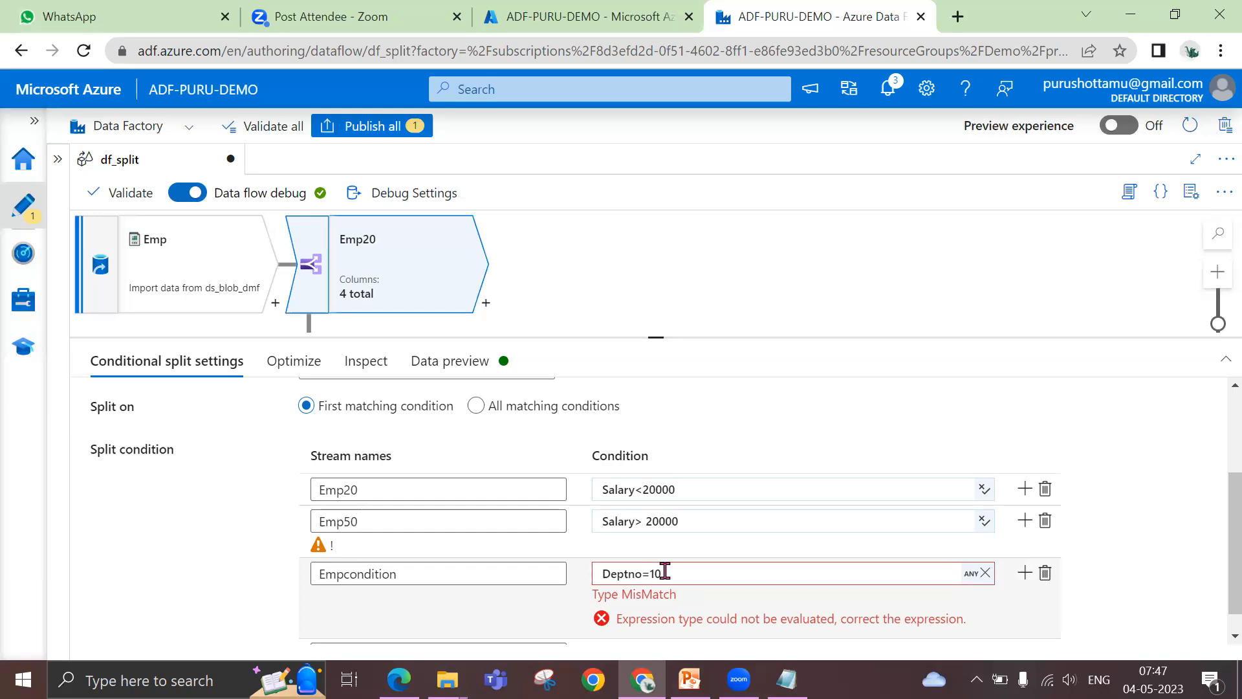
Clear the Empcondition stream's condition and delete that stream from the split conditions
left_click_drag(665, 571, 593, 576)
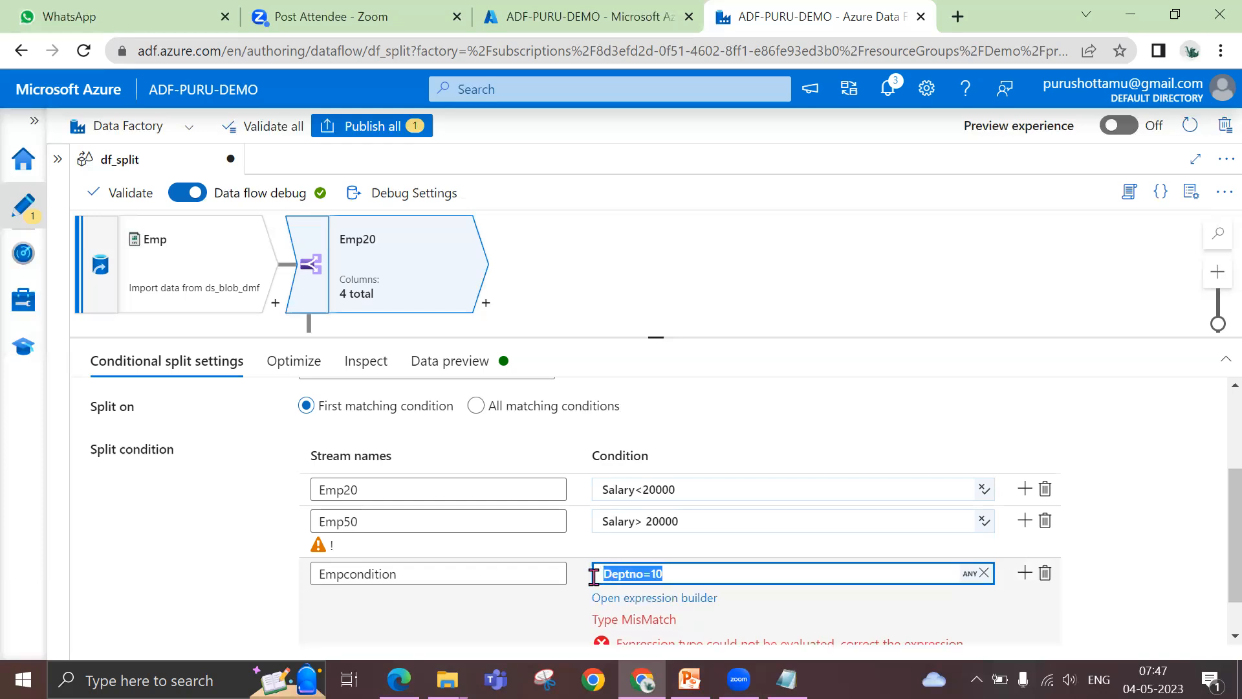
key("BackSpace")
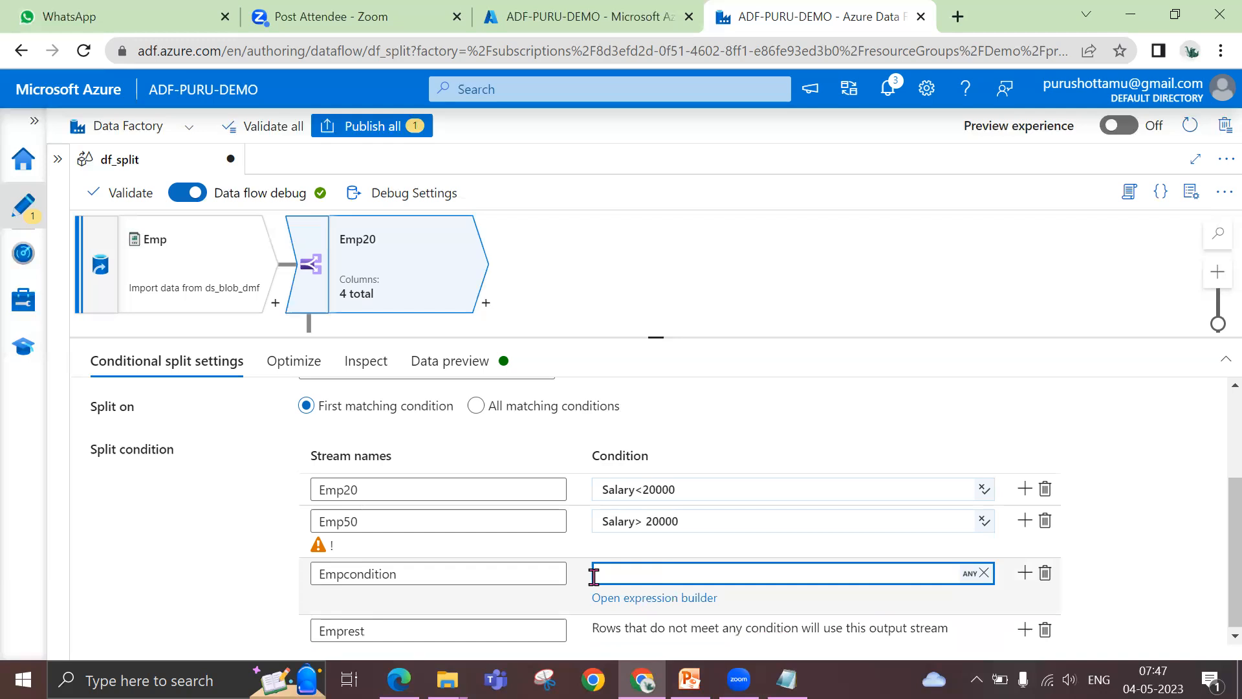
left_click(1045, 573)
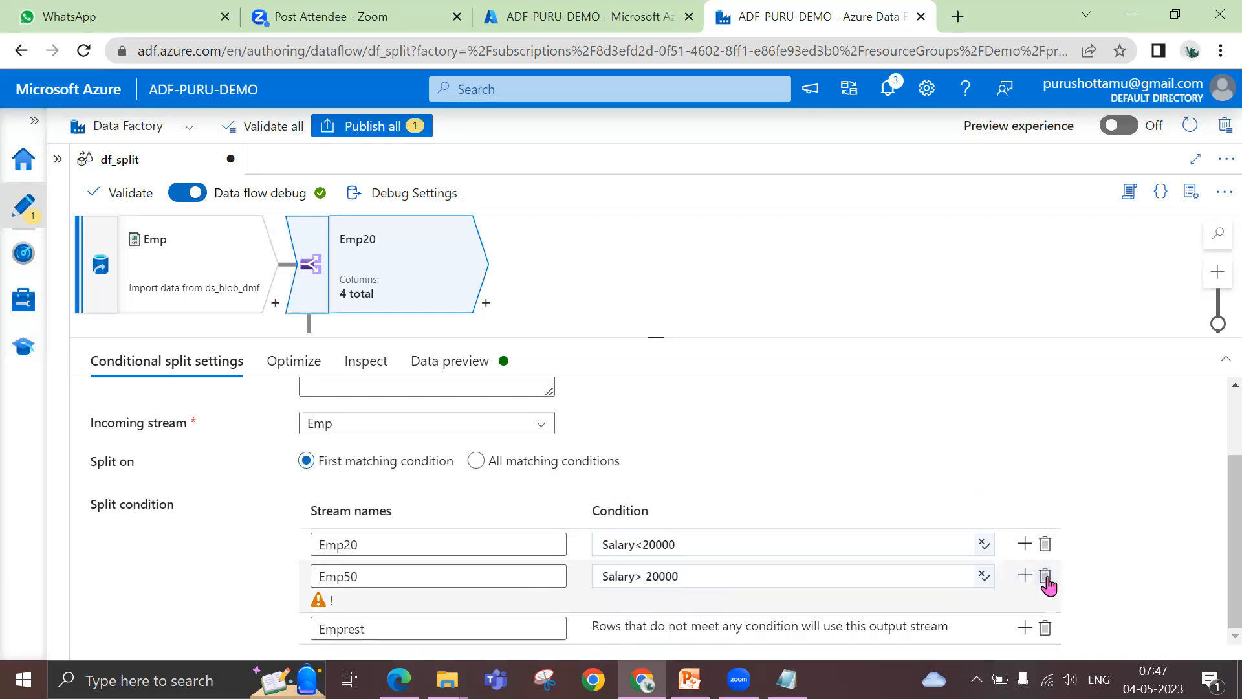
Review the conditional split's Optimize and Inspect details, and refresh its data preview in an enlarged pane
left_click_drag(657, 352, 658, 310)
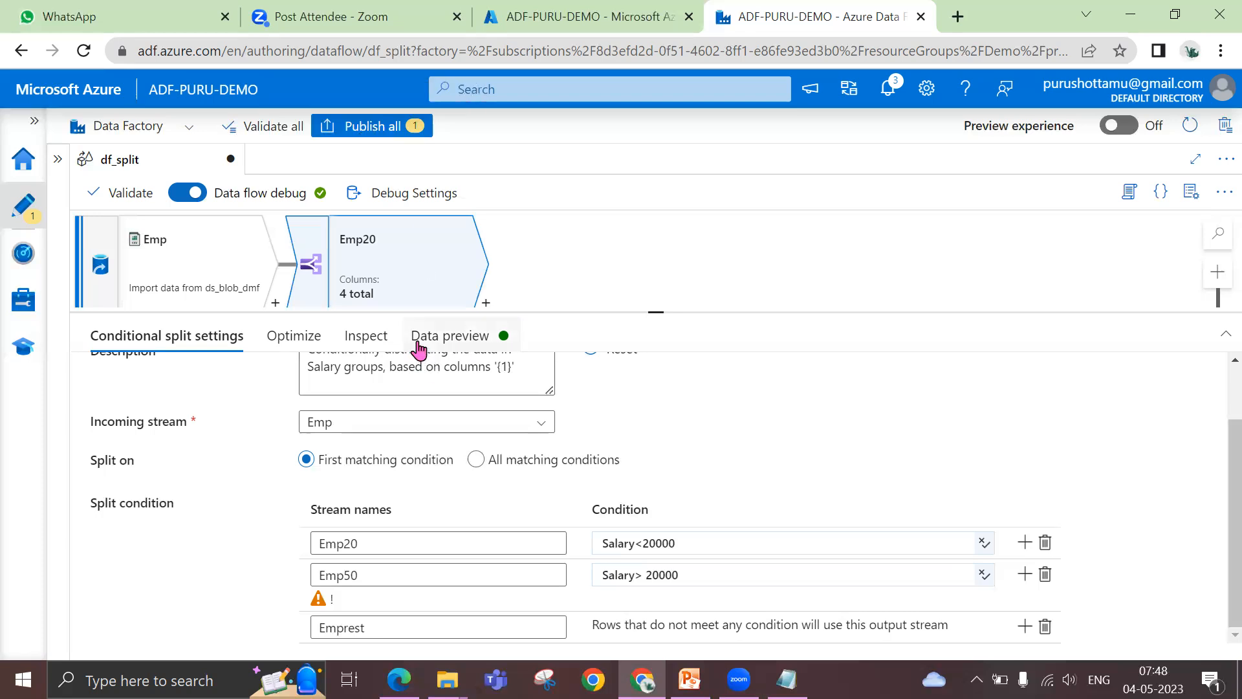
left_click(313, 335)
left_click(364, 338)
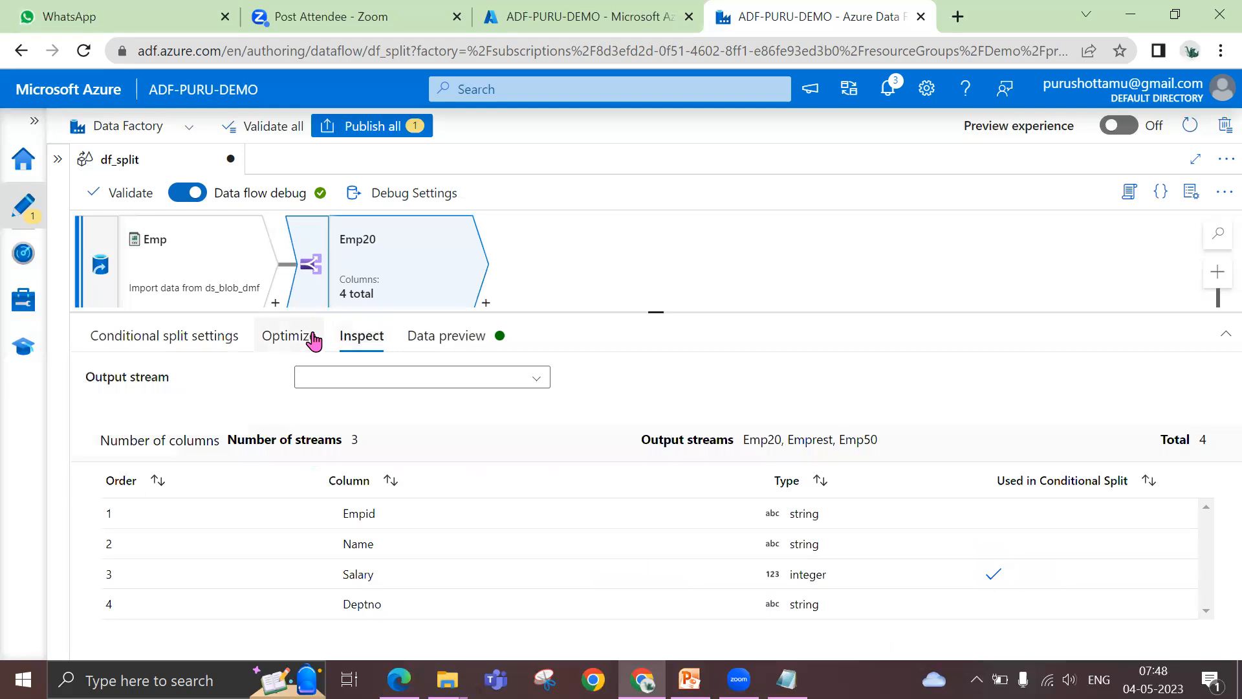
left_click(421, 336)
left_click(144, 418)
left_click_drag(655, 312, 657, 261)
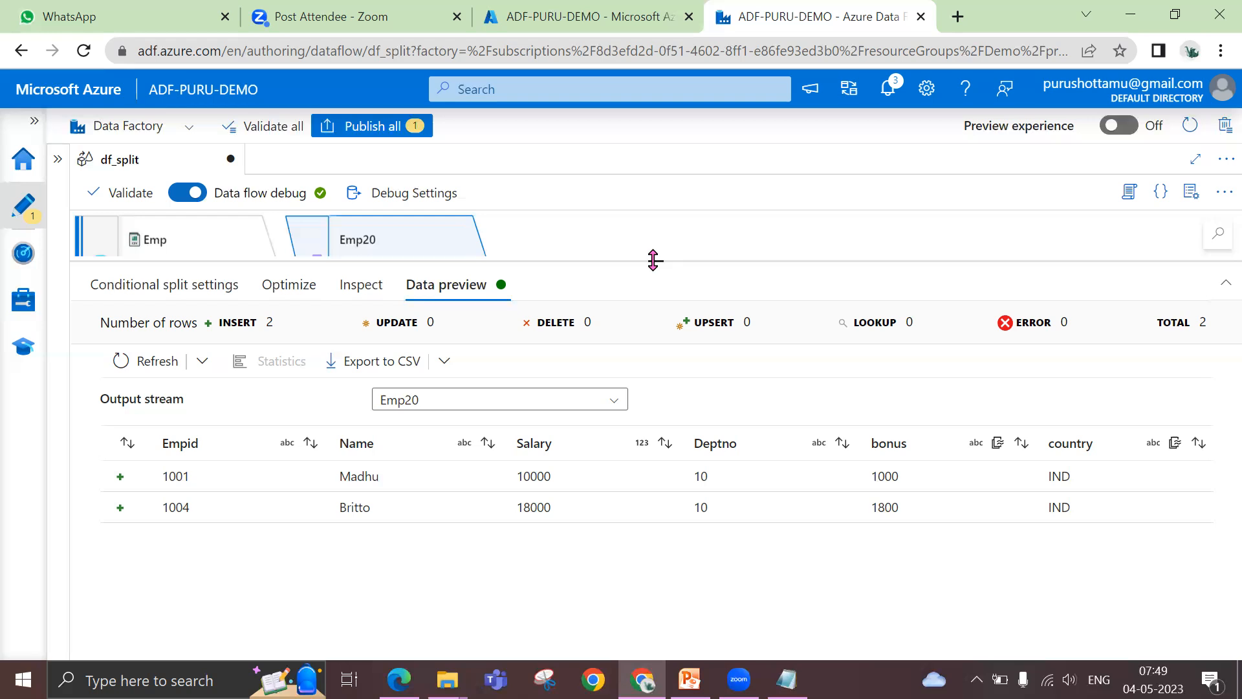
Compare the previewed rows of the Emp50, Emp20 and Emprest output streams
left_click_drag(654, 260, 653, 247)
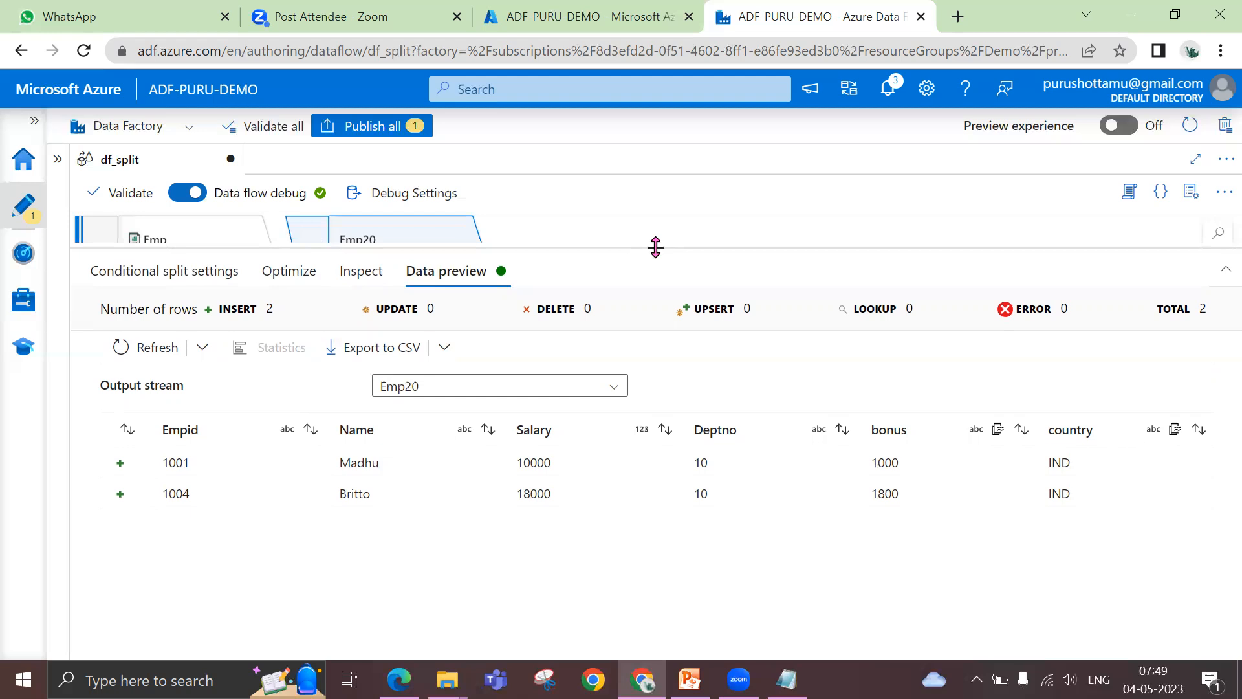
left_click(616, 389)
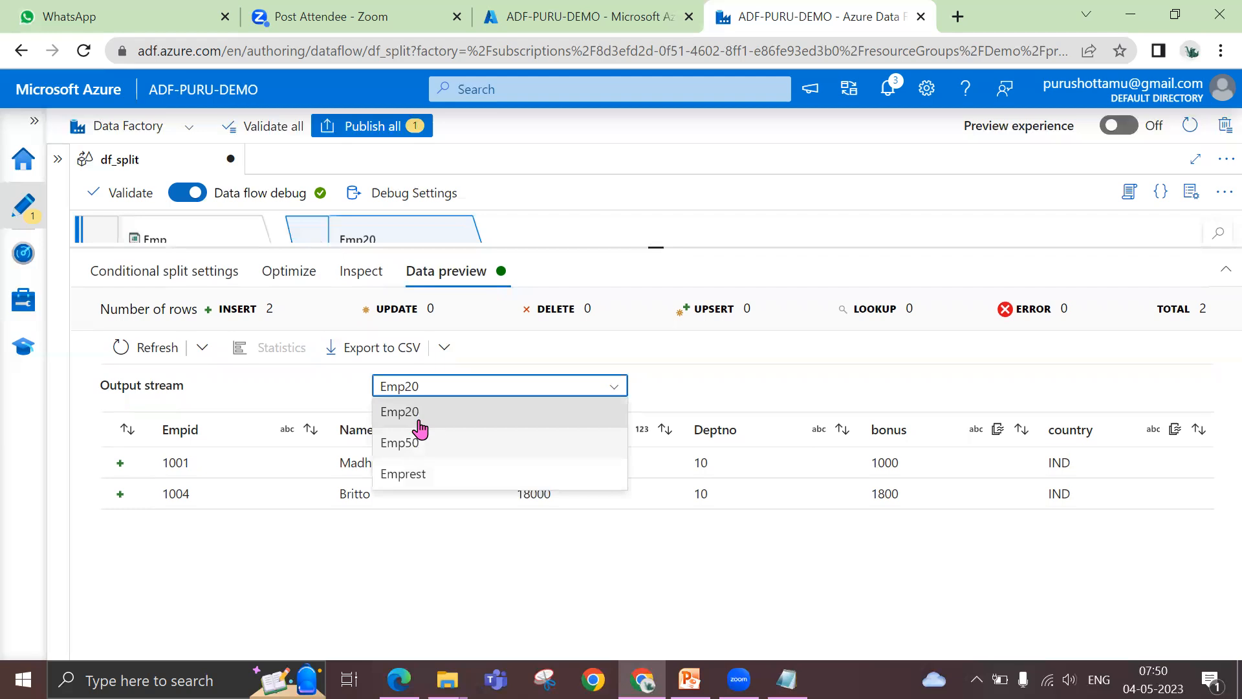
left_click(417, 445)
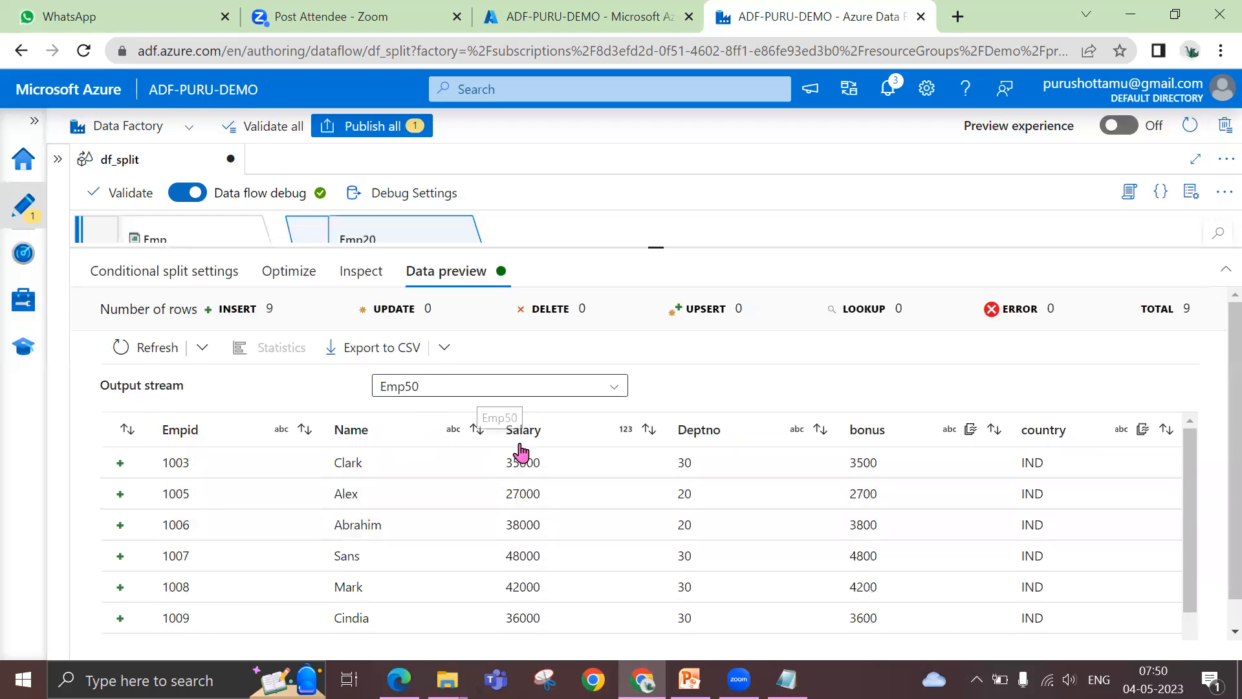
left_click_drag(1195, 499, 1183, 442)
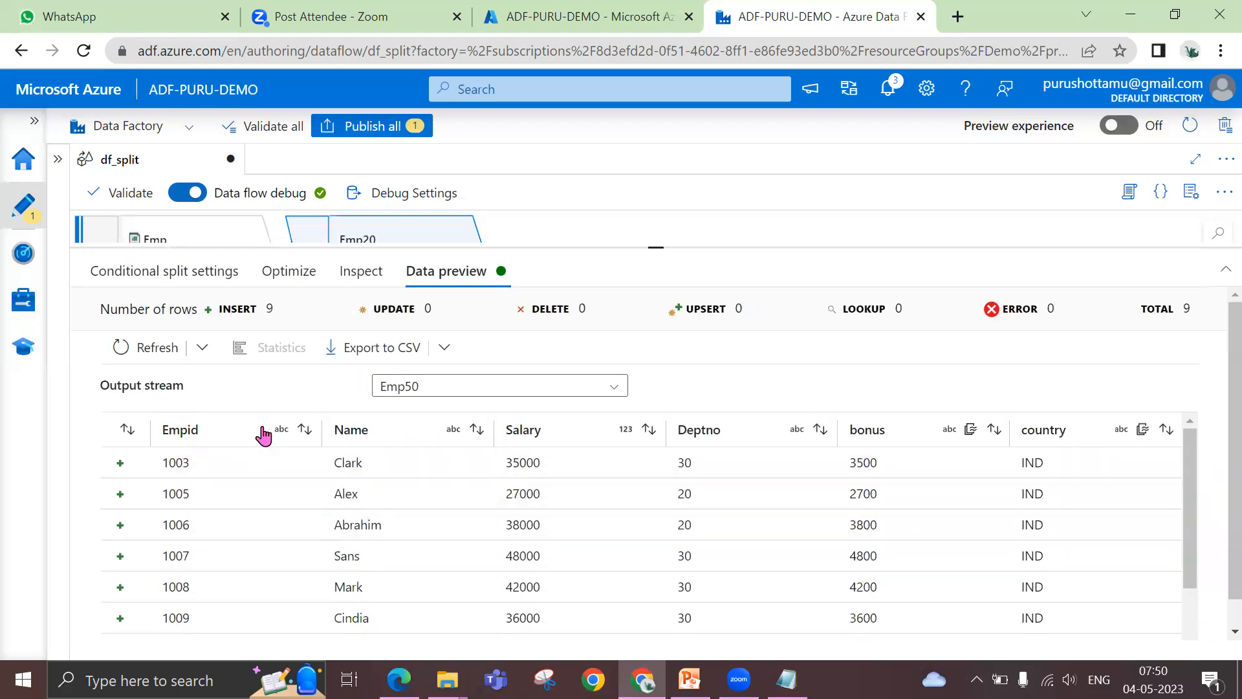
left_click(508, 389)
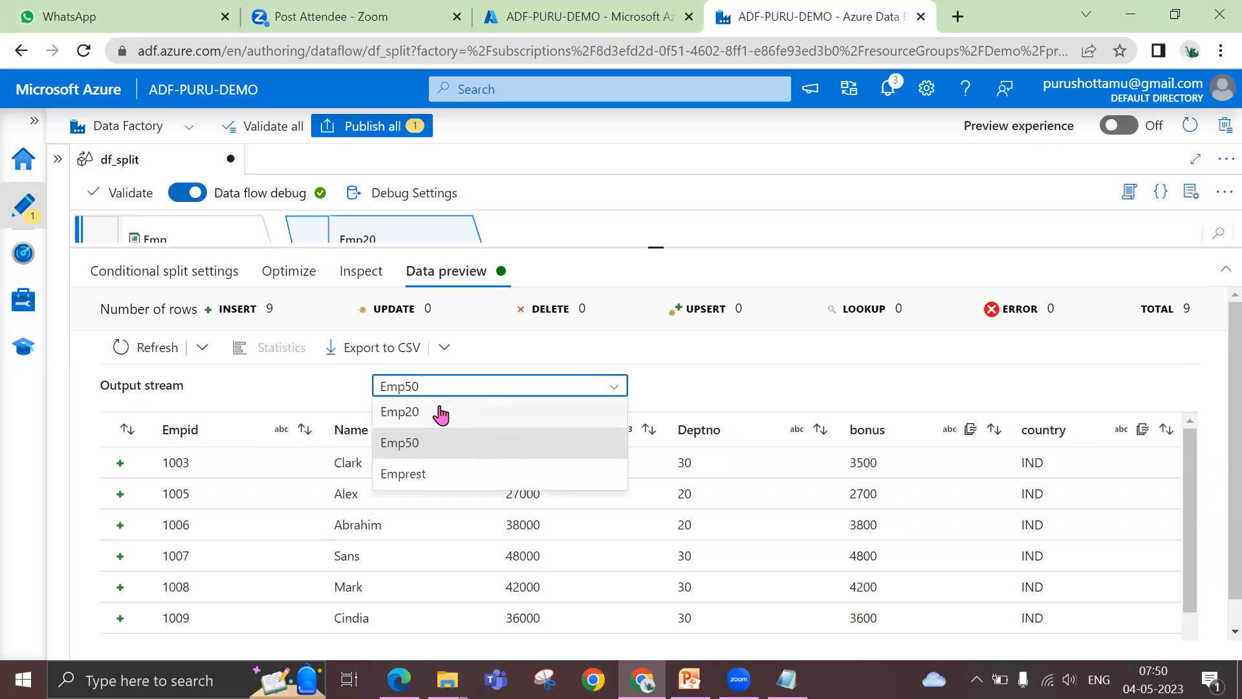
left_click(441, 413)
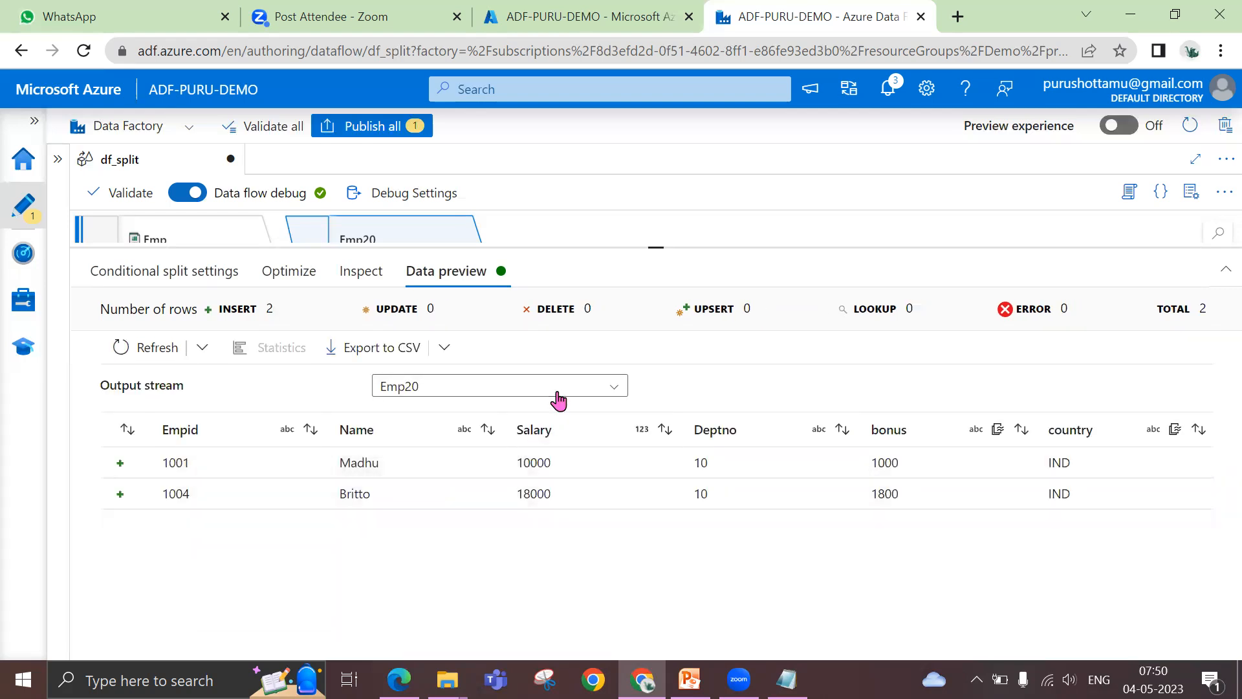
left_click(557, 399)
left_click(414, 477)
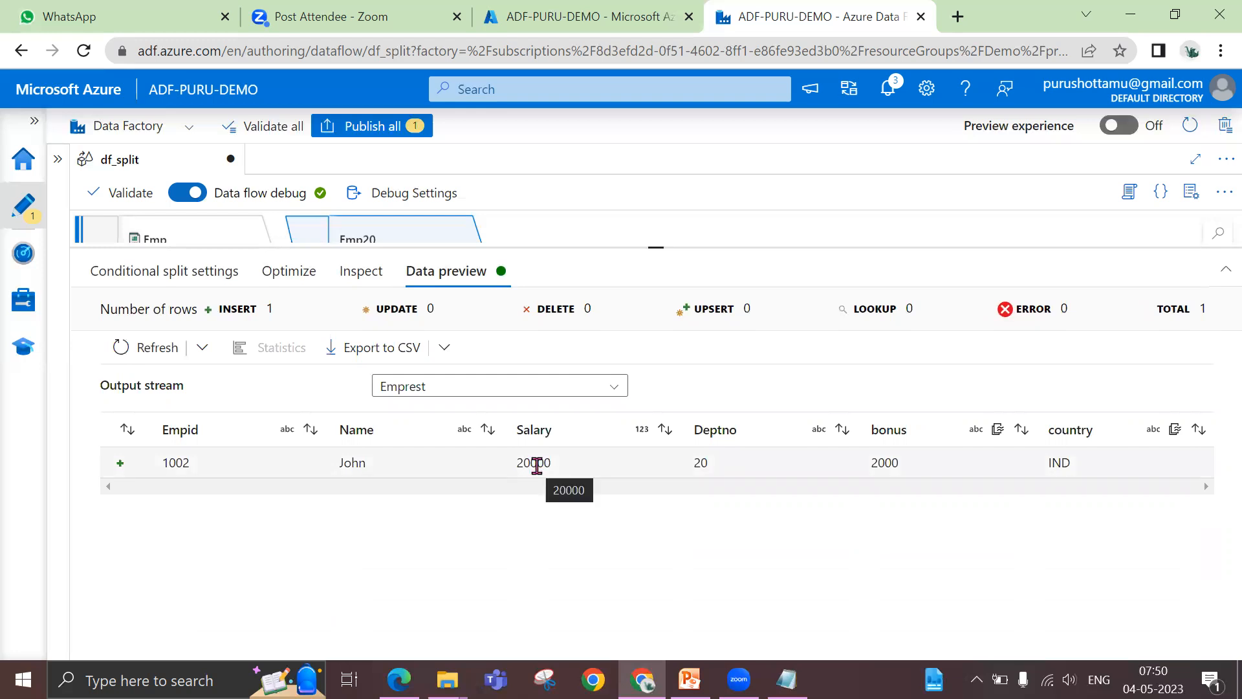
left_click(422, 388)
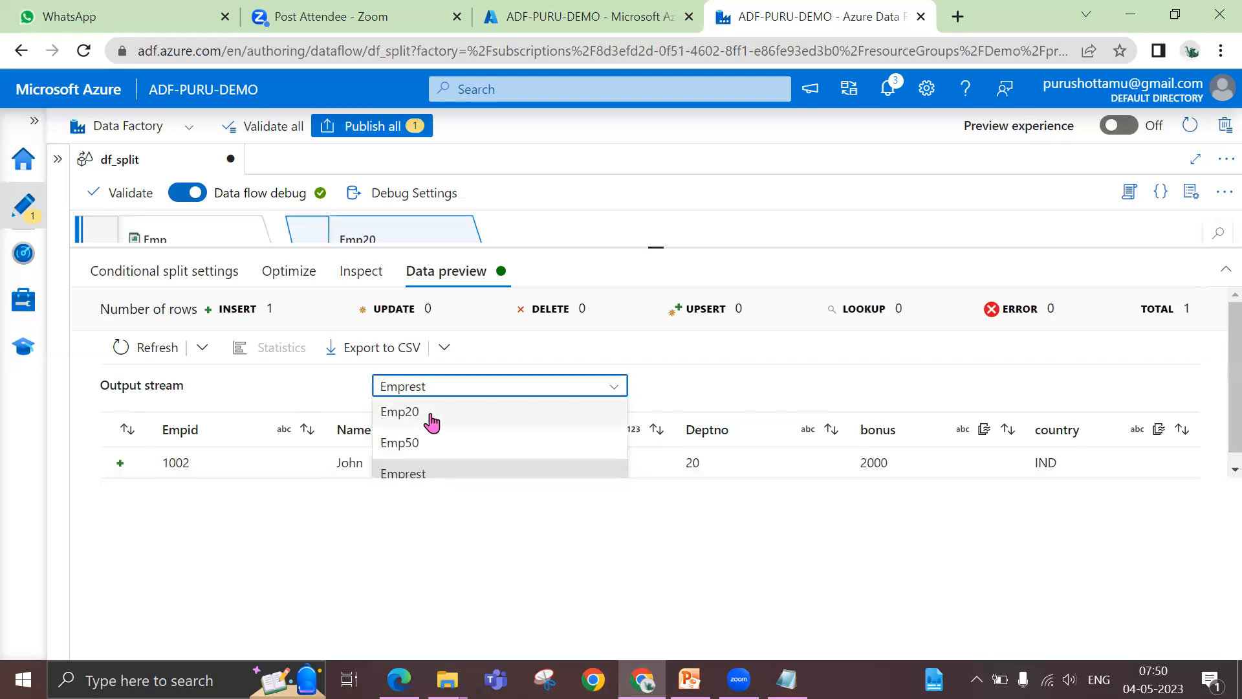
left_click(659, 361)
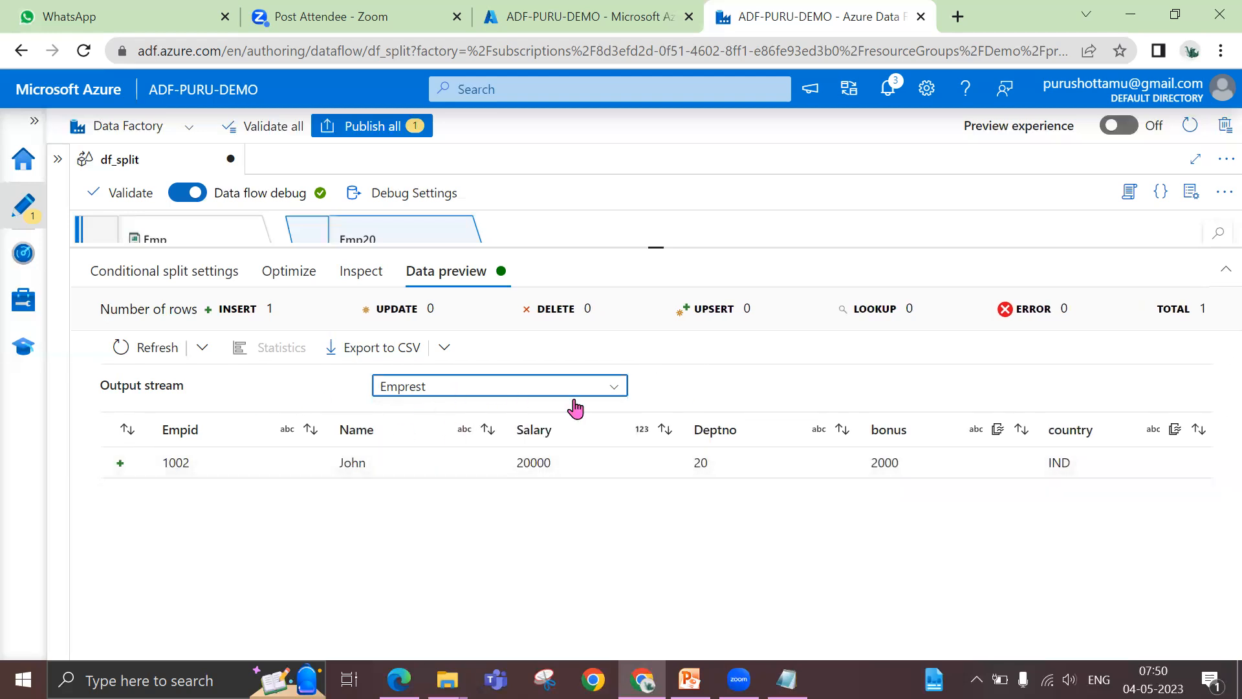
Check the conditional split description on the Multiple Input/Outputs slide in PowerPoint and return to the data flow
left_click_drag(657, 244, 660, 361)
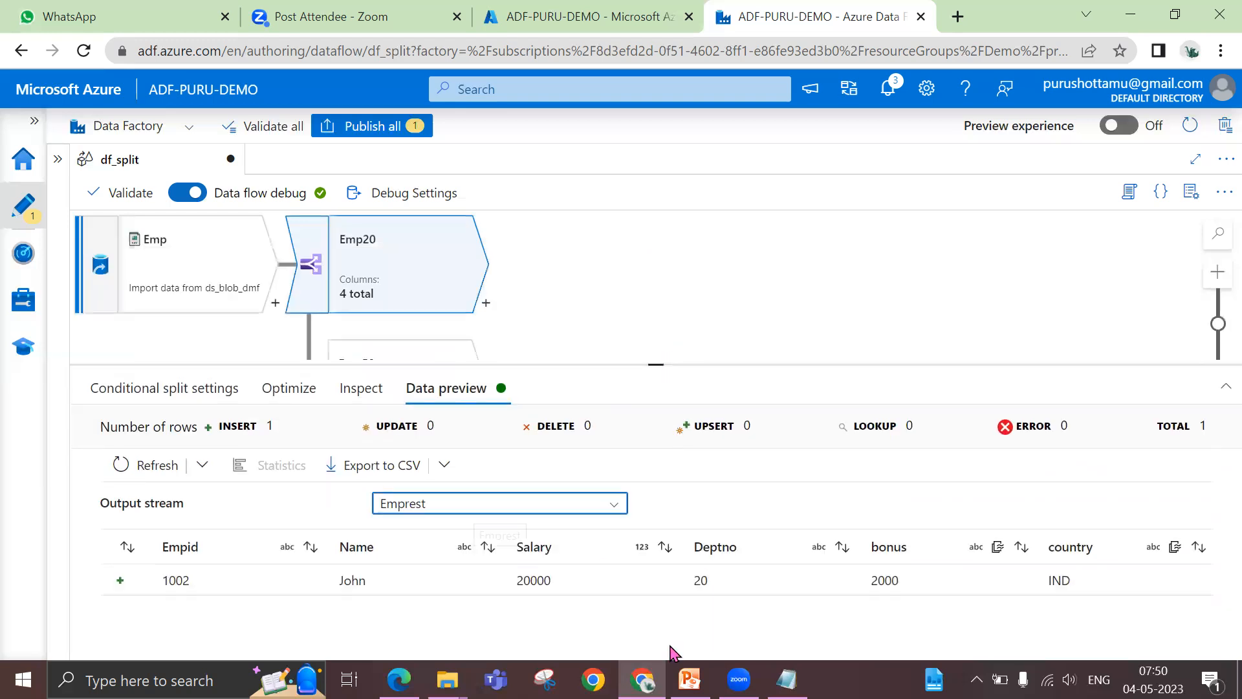
left_click(690, 679)
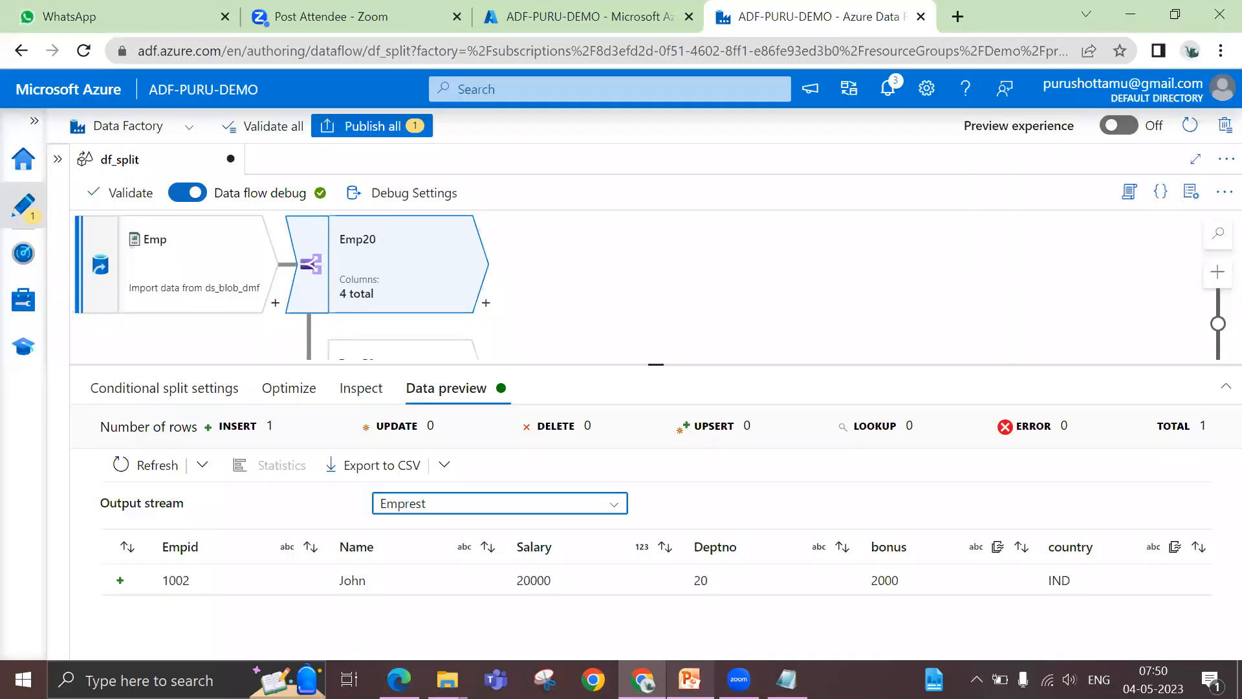
left_click(690, 679)
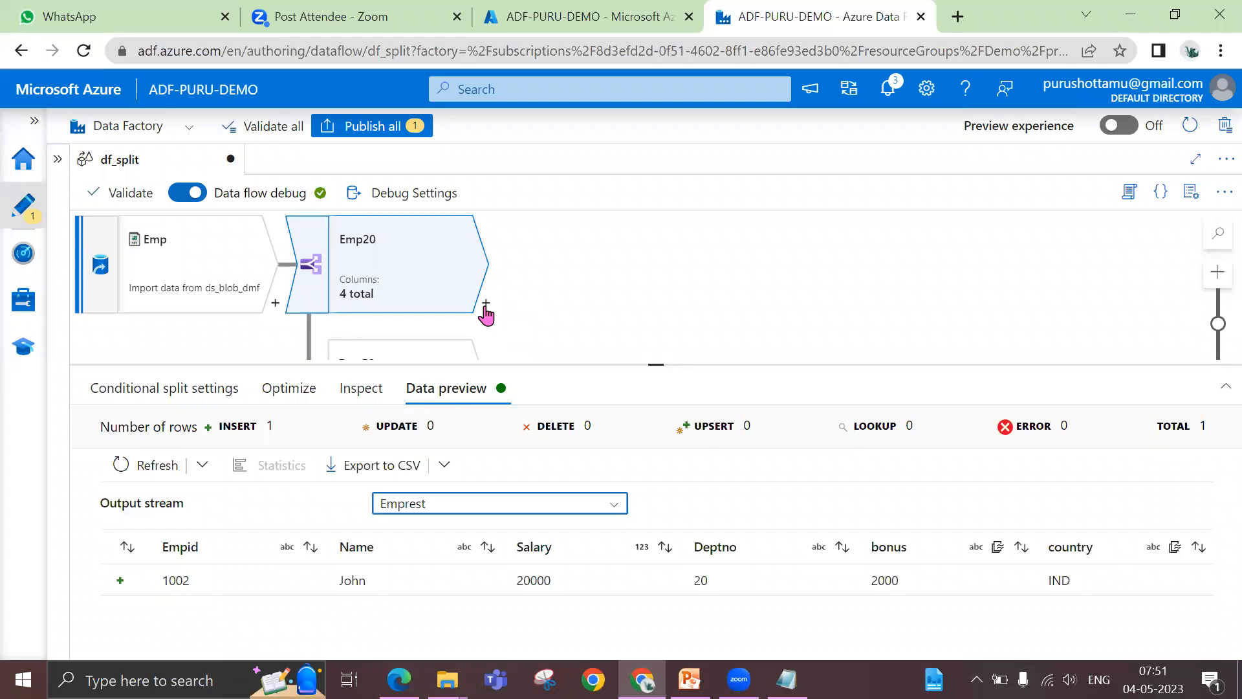
Enlarge the data flow canvas and view the Emp20, Emp50 and Emprest branches of the conditional split
left_click_drag(659, 380, 660, 393)
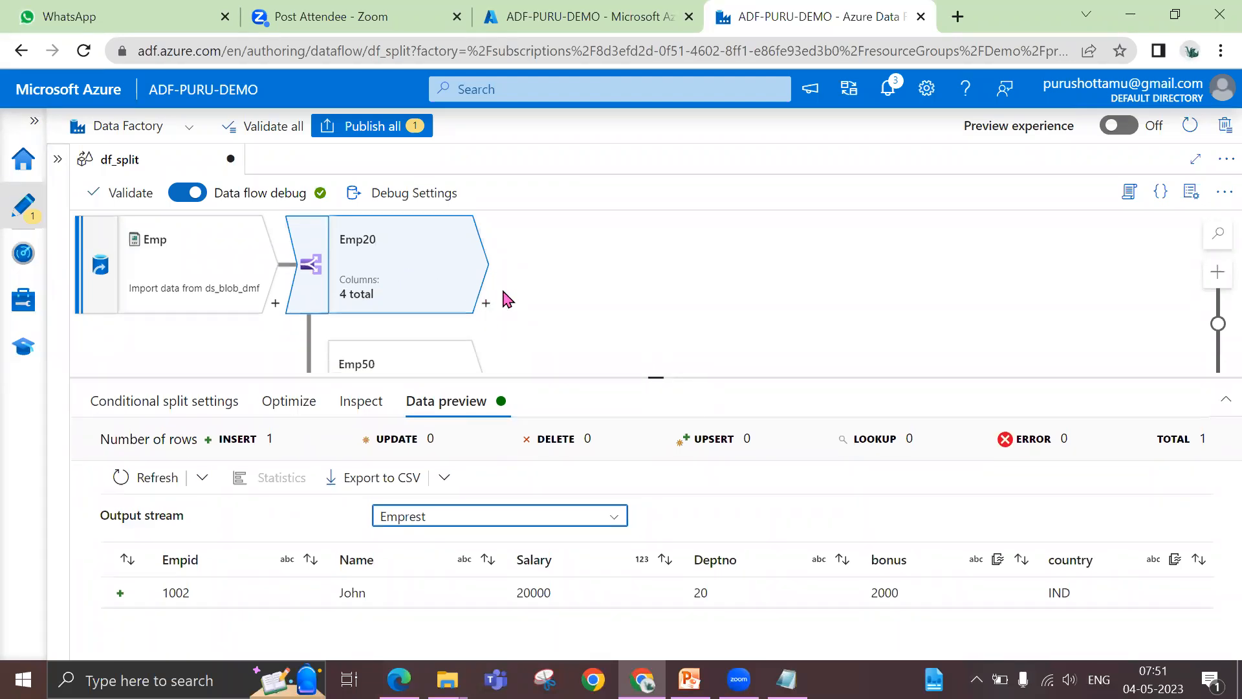
scroll(508, 299, "down", 2)
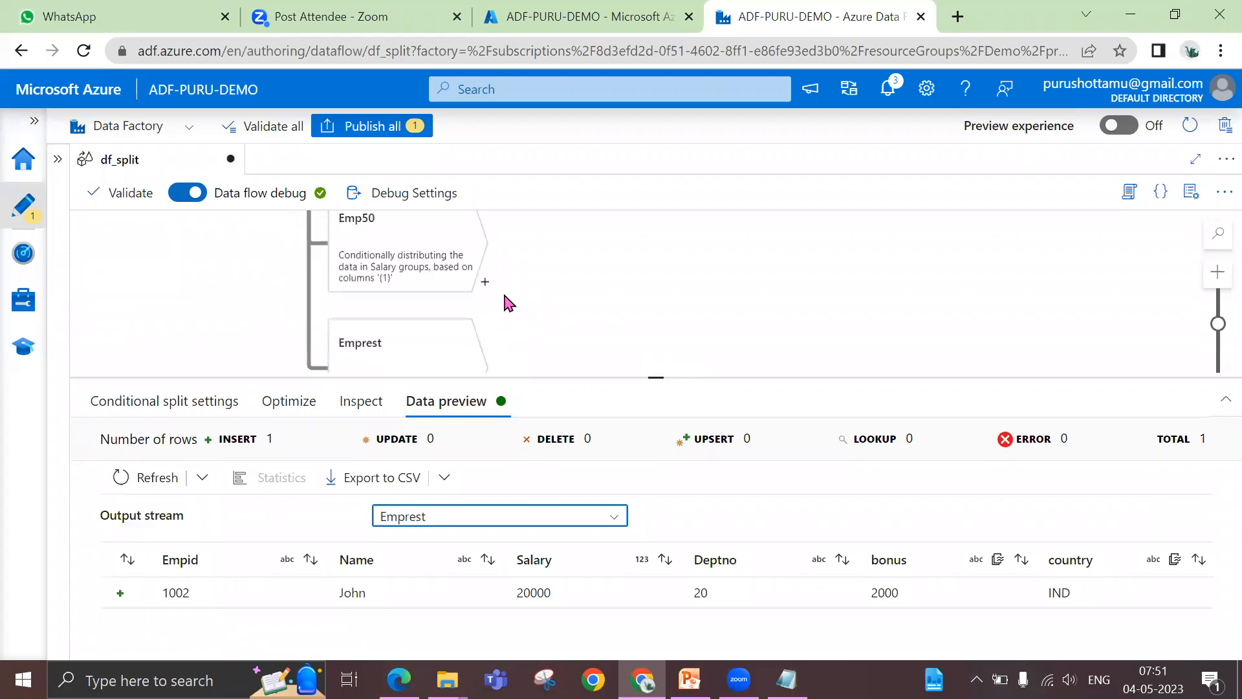
scroll(509, 302, "up", 2)
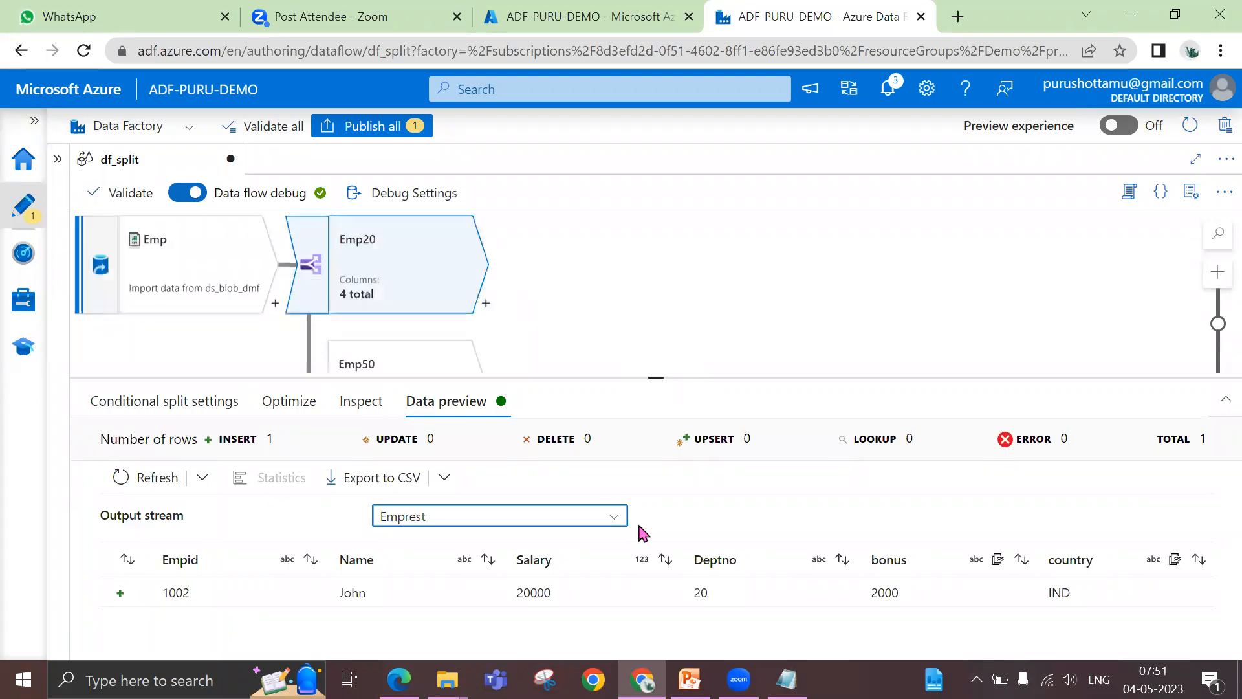
left_click_drag(655, 377, 643, 537)
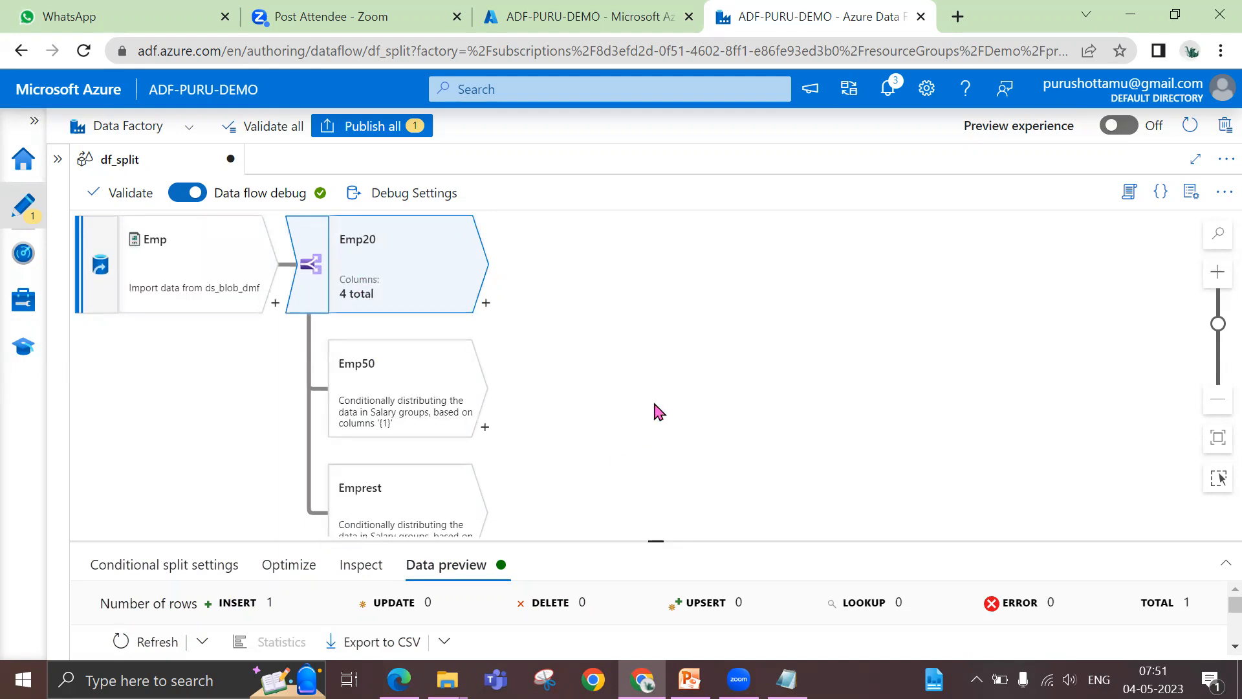
scroll(658, 412, "down", 2)
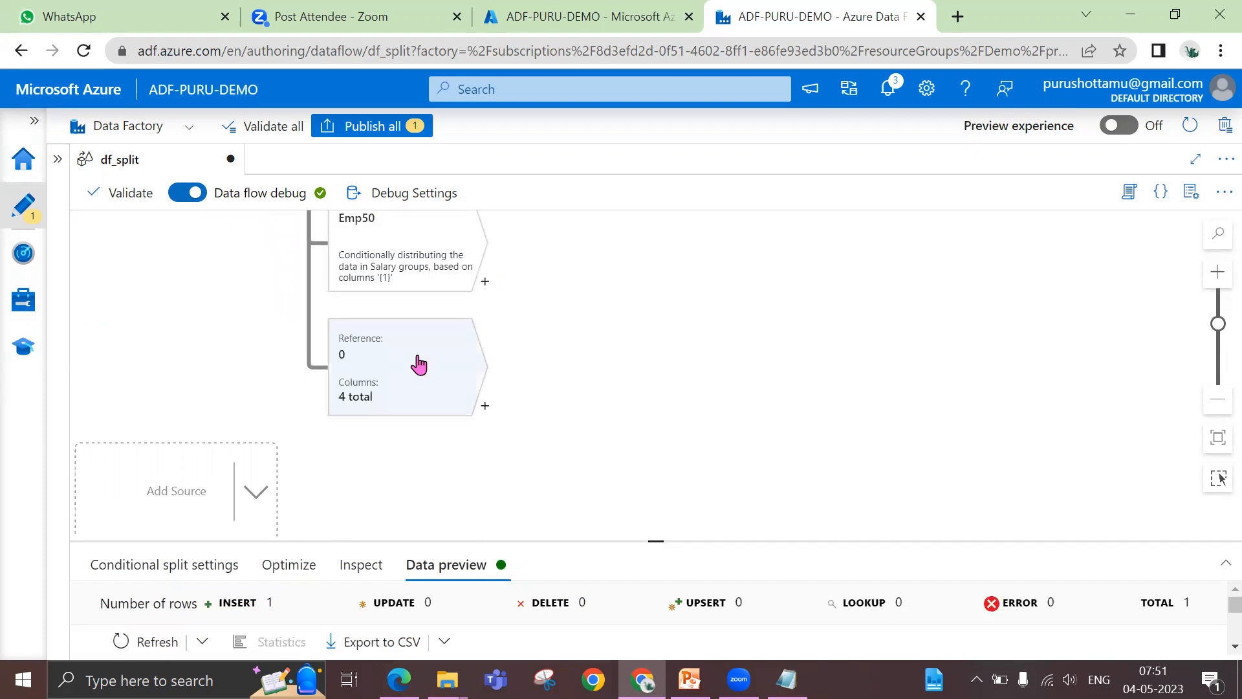
scroll(419, 364, "up", 2)
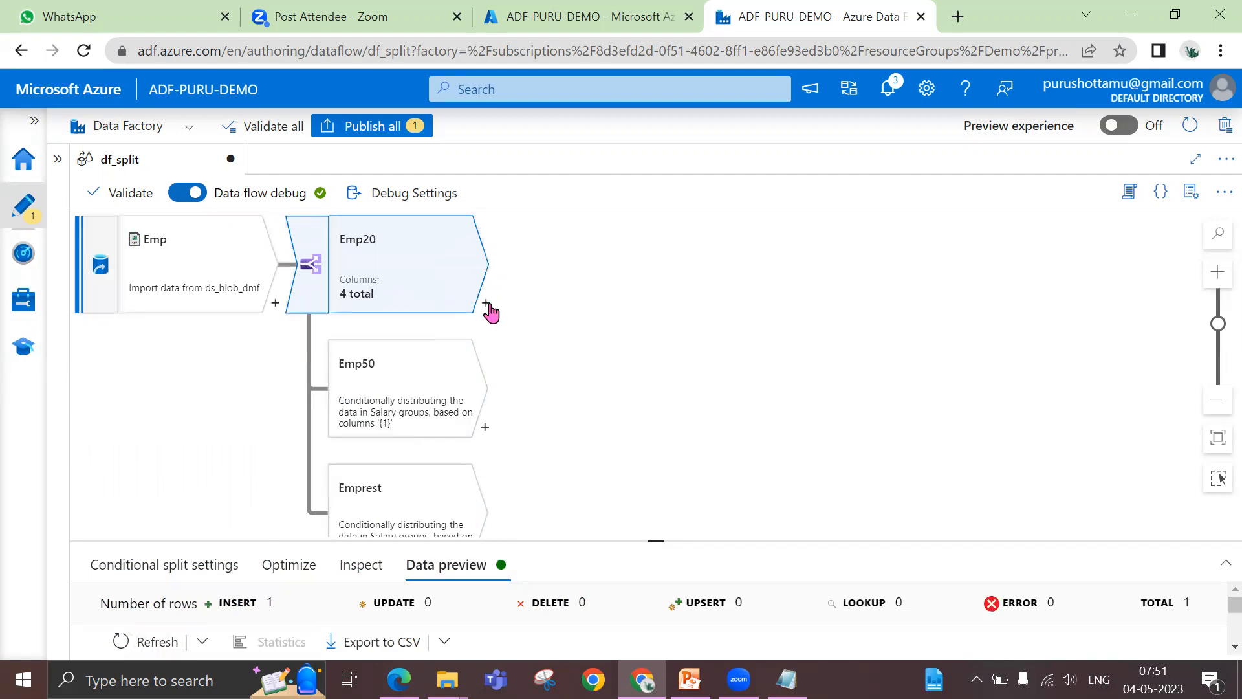
Look through the transformations available after the Emp20 stream and close the list without adding one
left_click(486, 303)
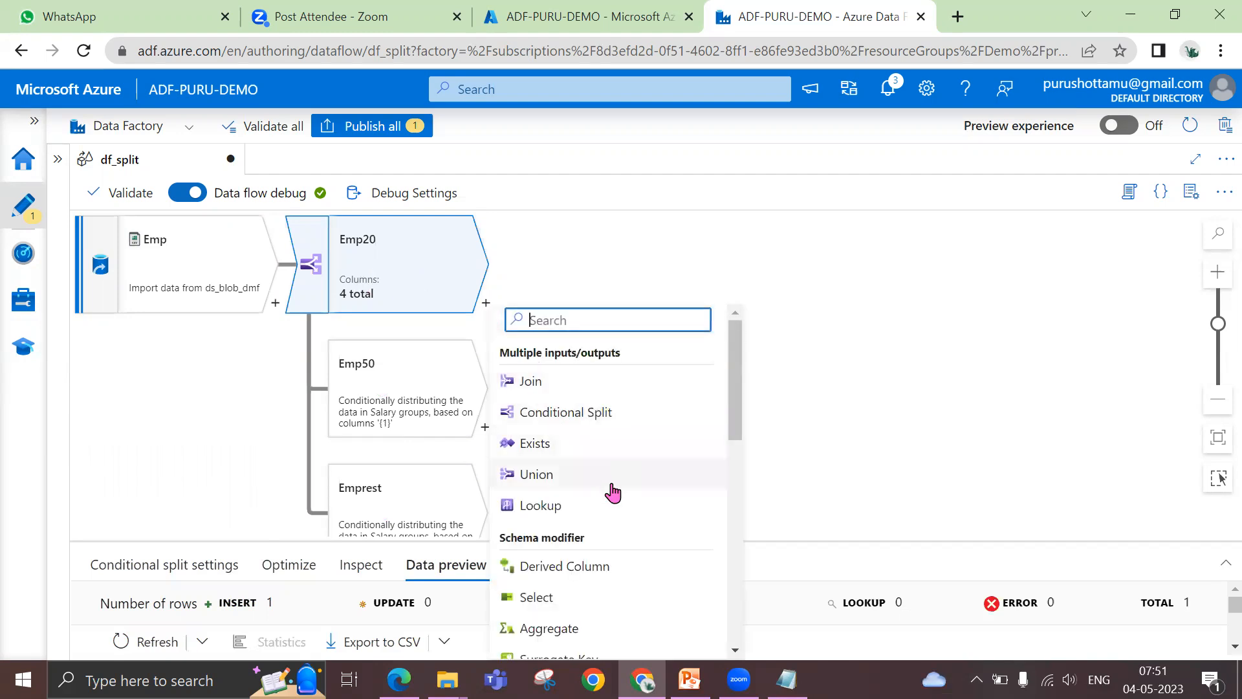
scroll(613, 494, "down", 4)
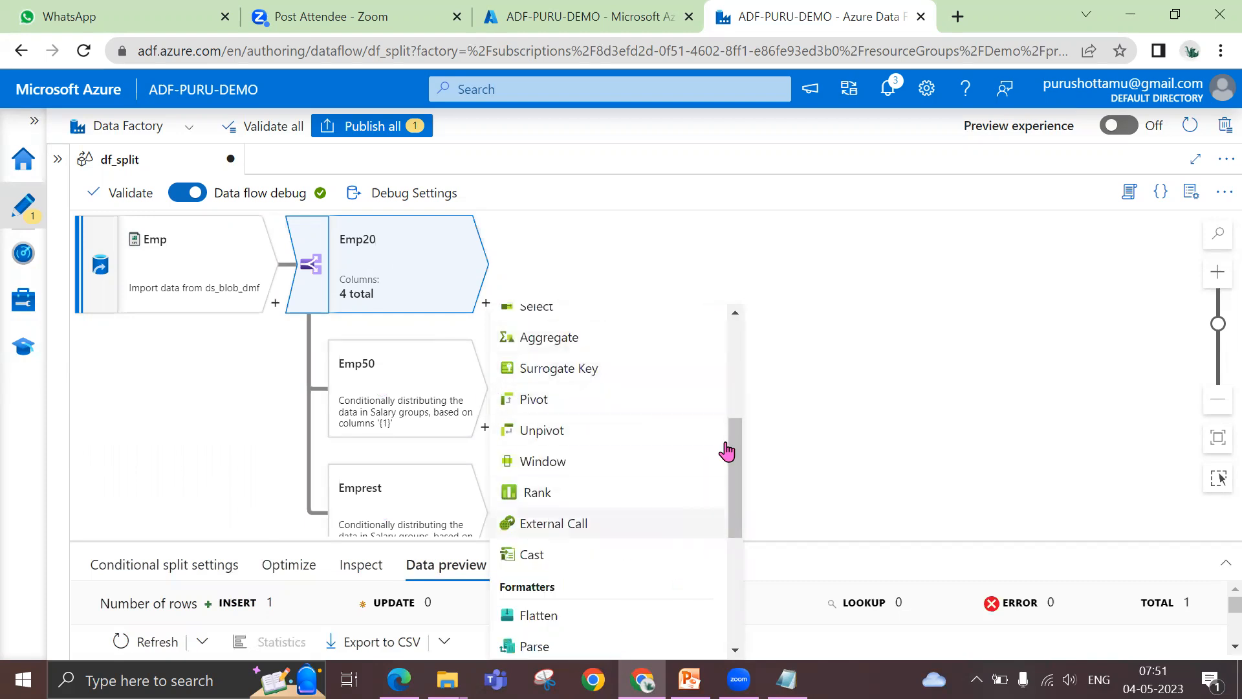
left_click_drag(744, 451, 737, 332)
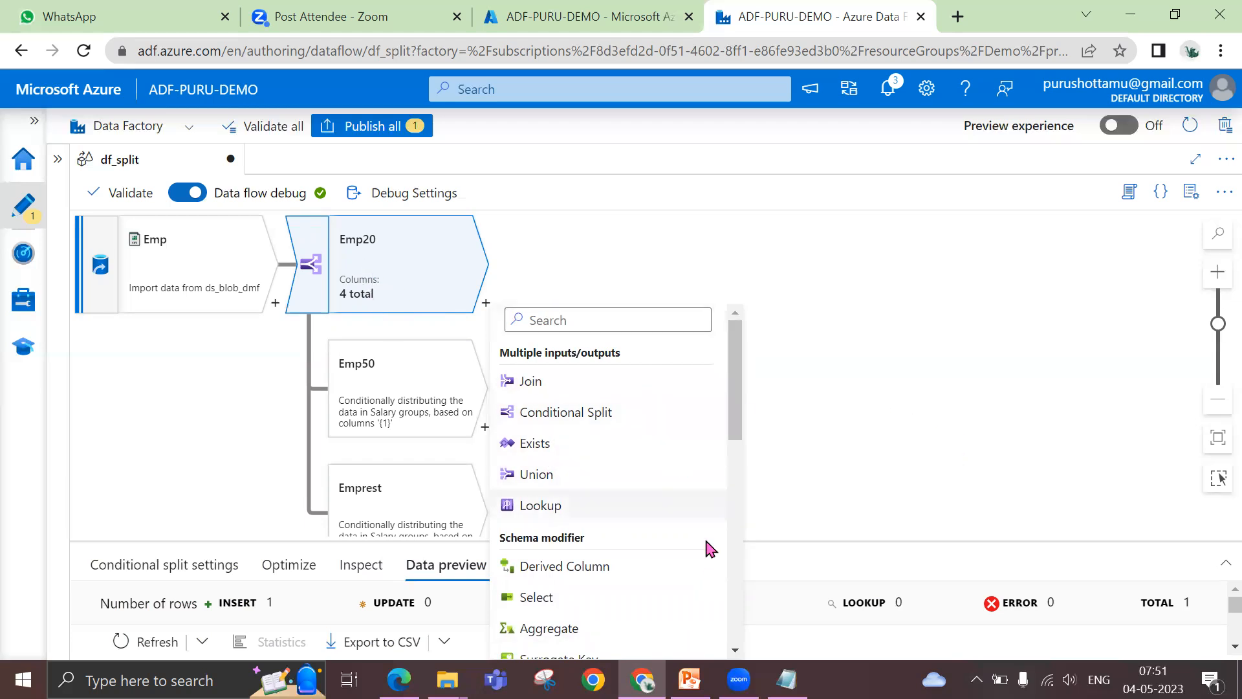
left_click_drag(743, 591, 727, 343)
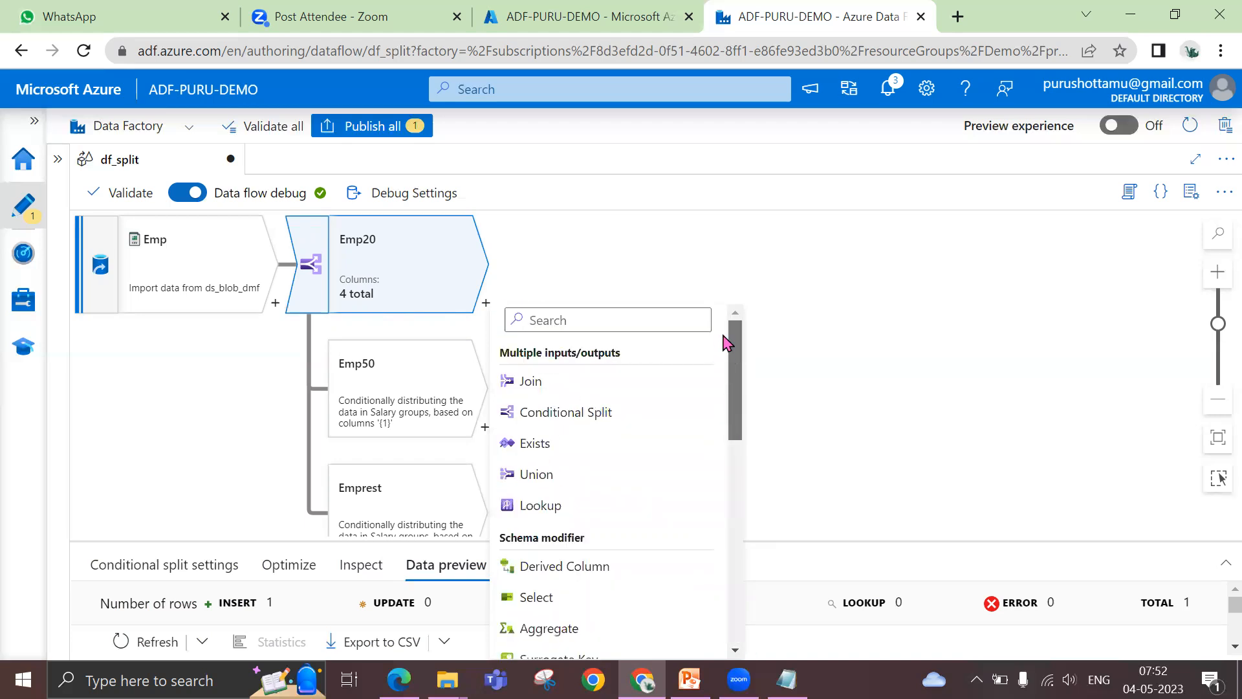
left_click(890, 354)
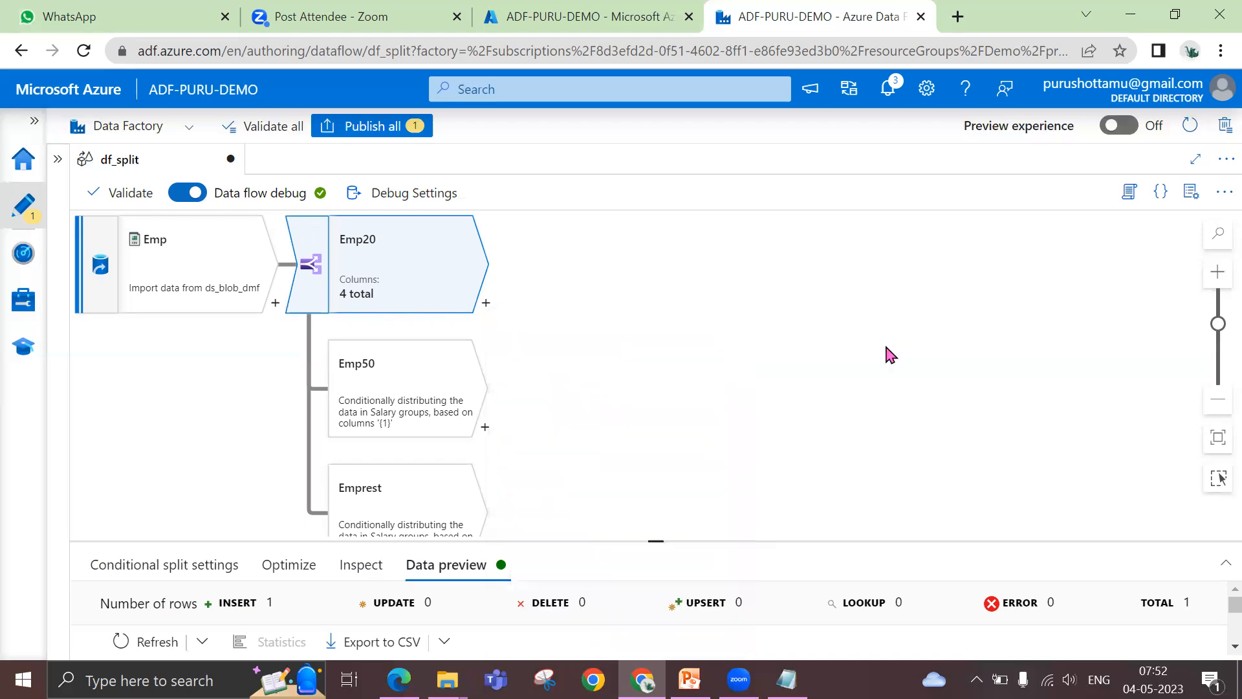
Enlarge the conditional split's data preview and switch its output stream to Emp50
left_click_drag(655, 541, 652, 411)
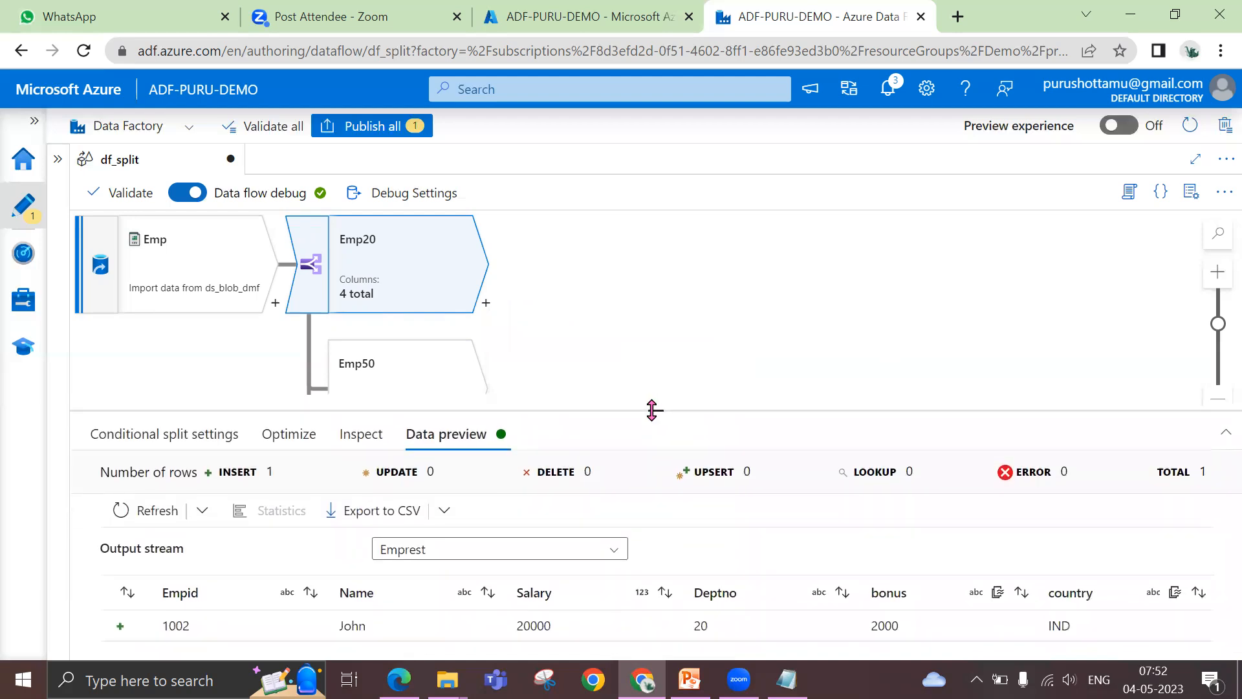
scroll(651, 370, "down", 2)
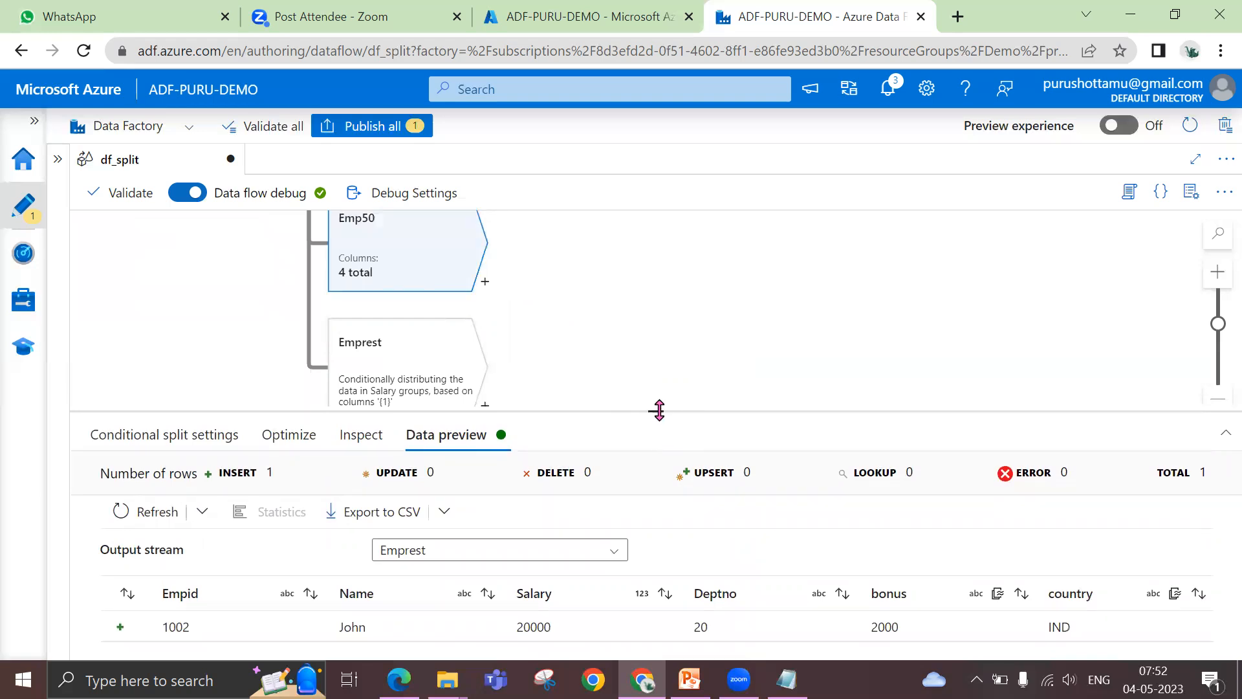
left_click_drag(655, 411, 660, 328)
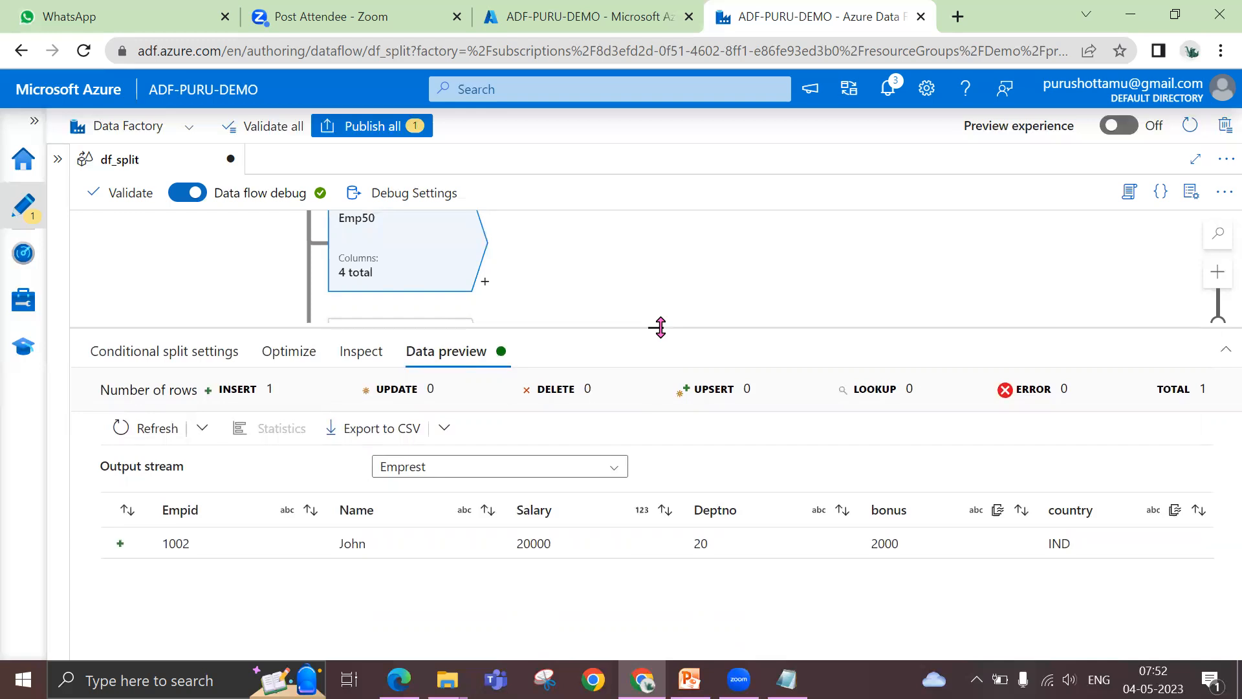
left_click(614, 467)
left_click(546, 529)
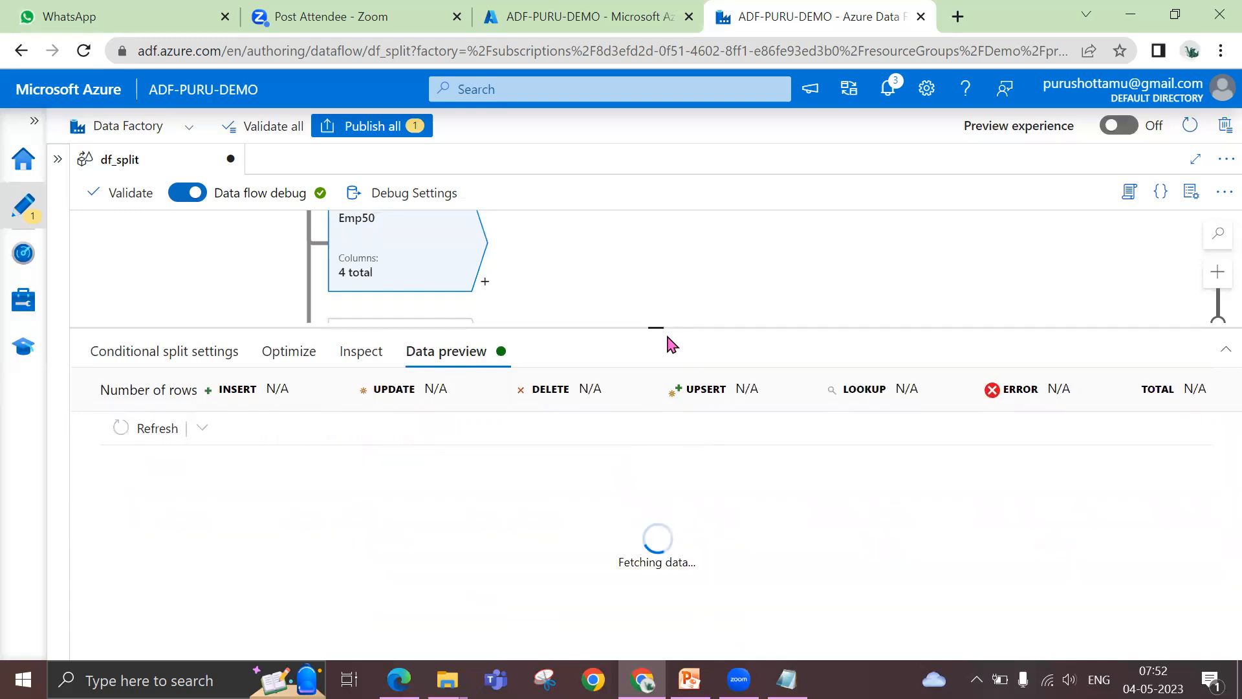
left_click_drag(655, 328, 657, 250)
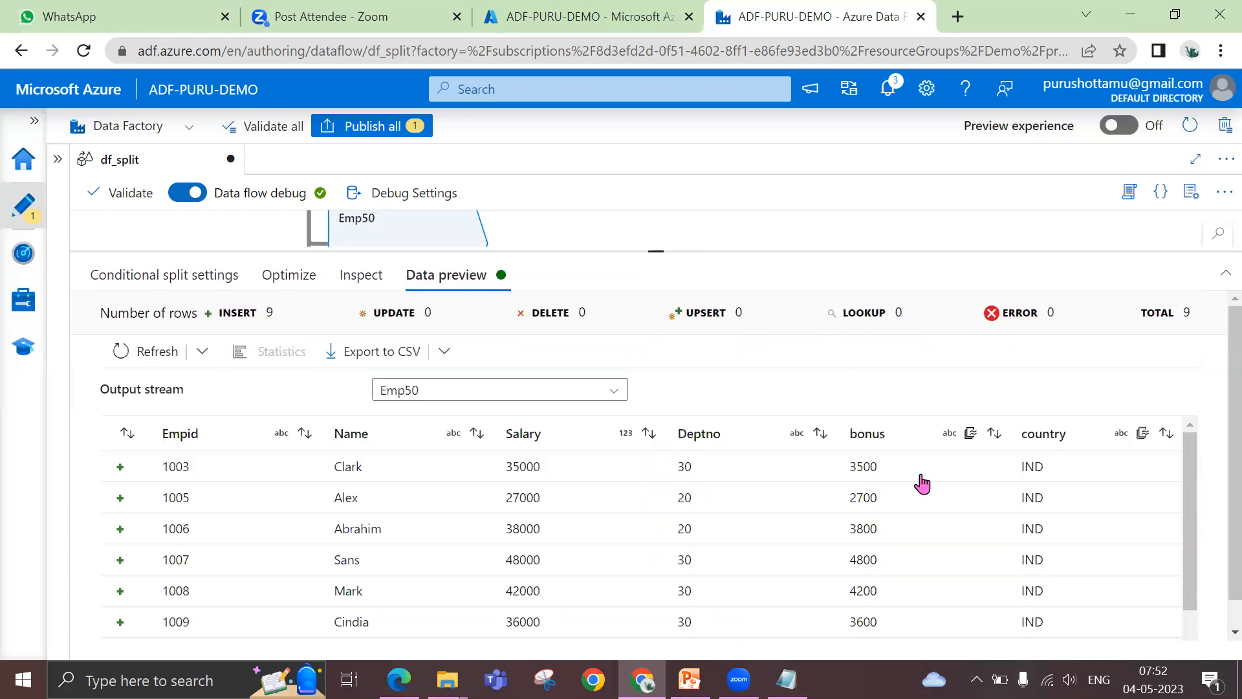
Examine the salary and Deptno values across all previewed Emp50 rows
scroll(718, 599, "down", 1)
scroll(726, 589, "down", 3)
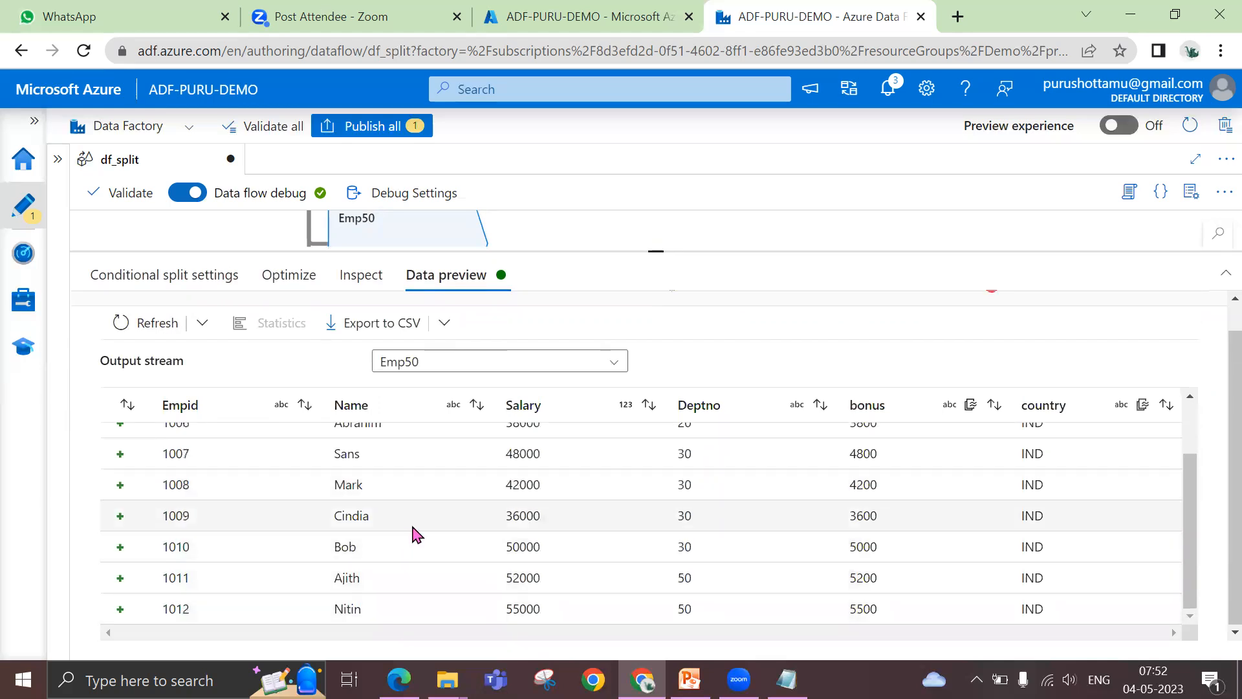
scroll(465, 537, "up", 3)
scroll(465, 537, "up", 1)
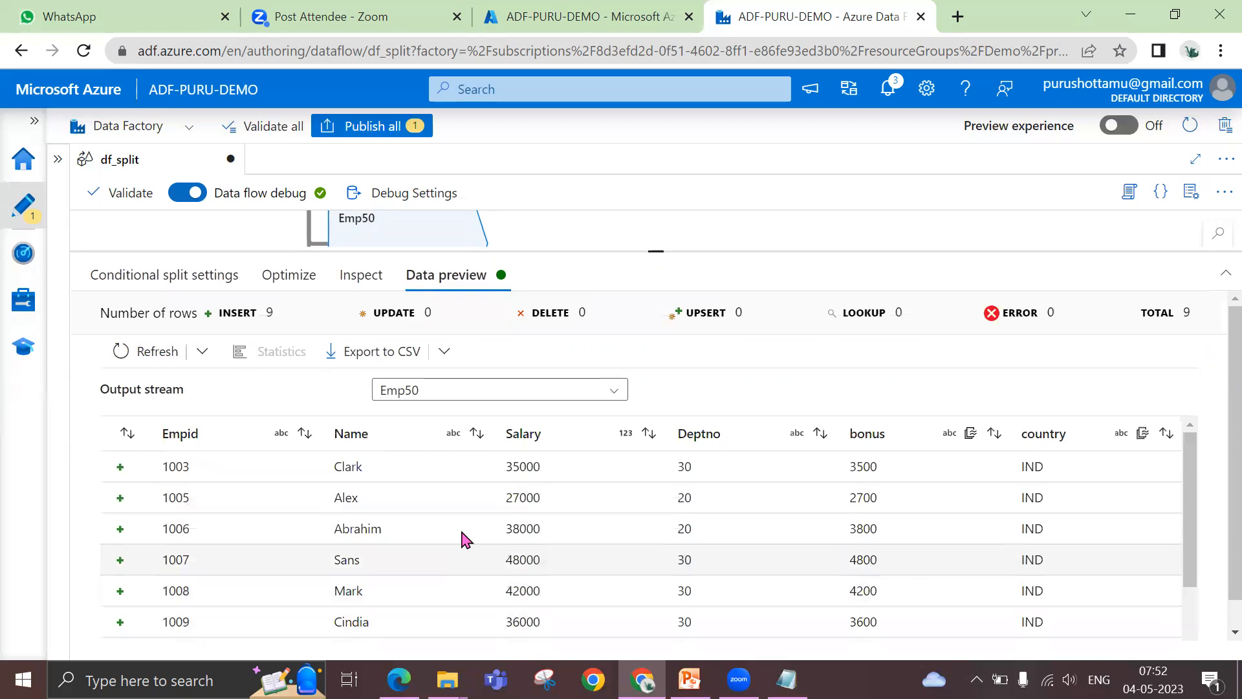
left_click_drag(656, 246, 658, 355)
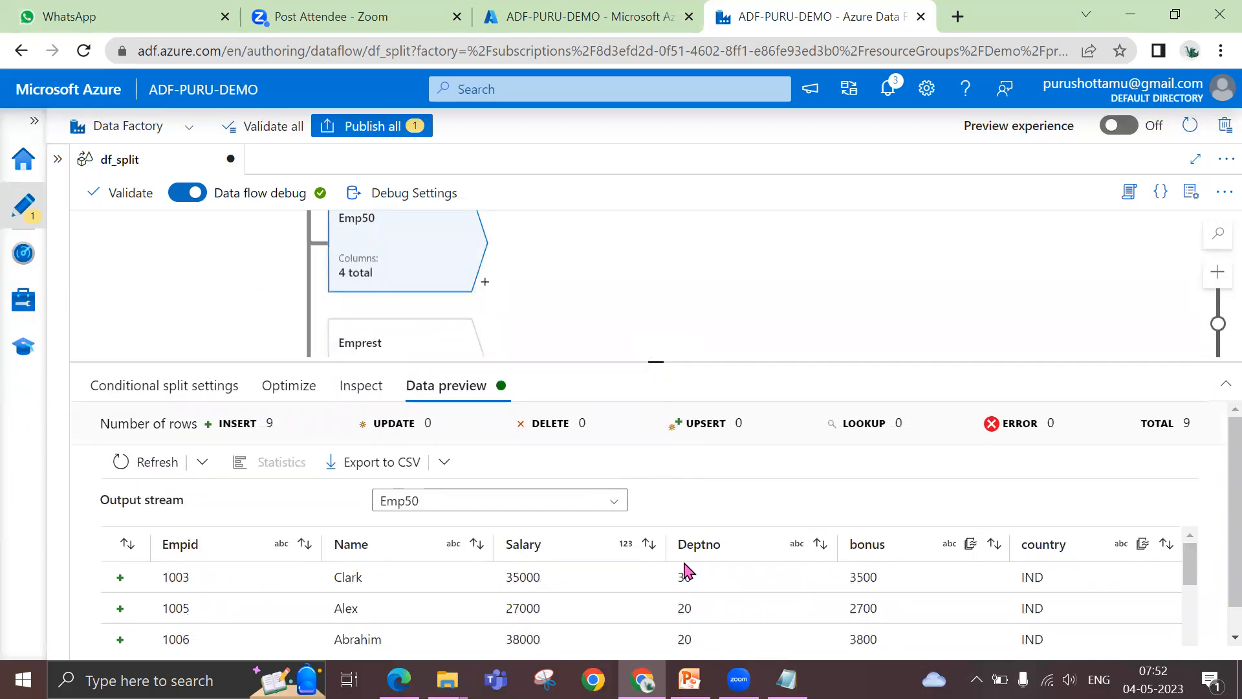
scroll(686, 572, "down", 3)
left_click_drag(656, 364, 656, 247)
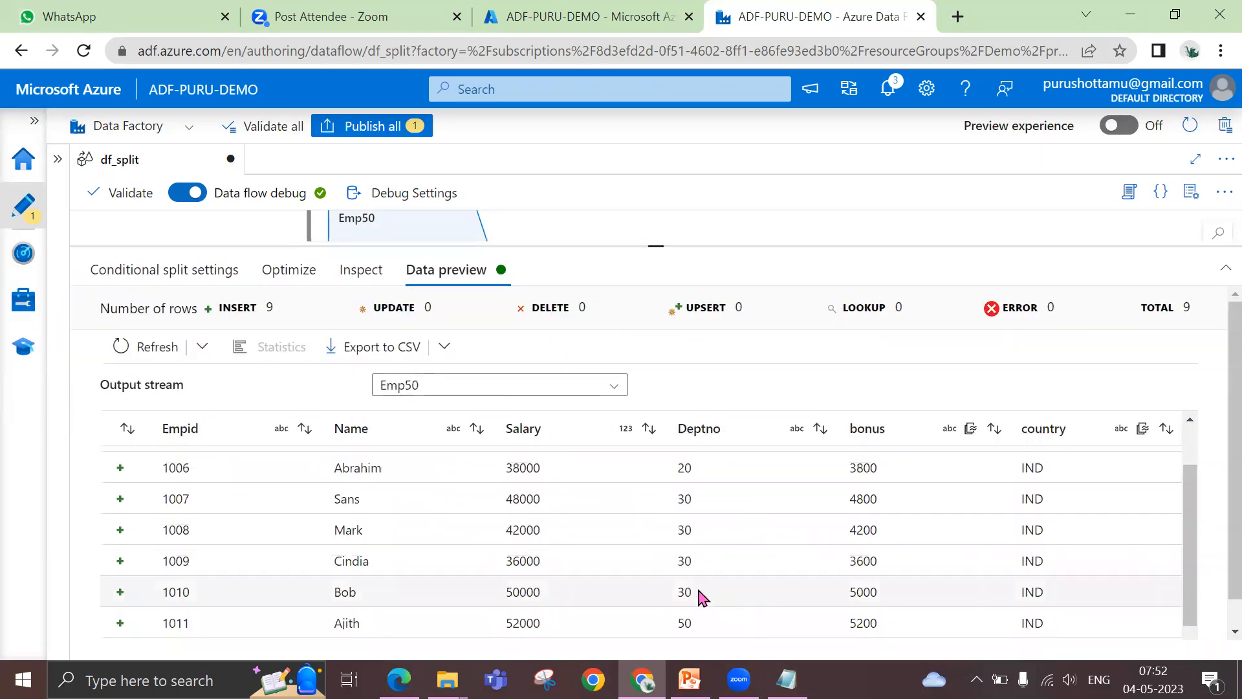
scroll(703, 598, "down", 3)
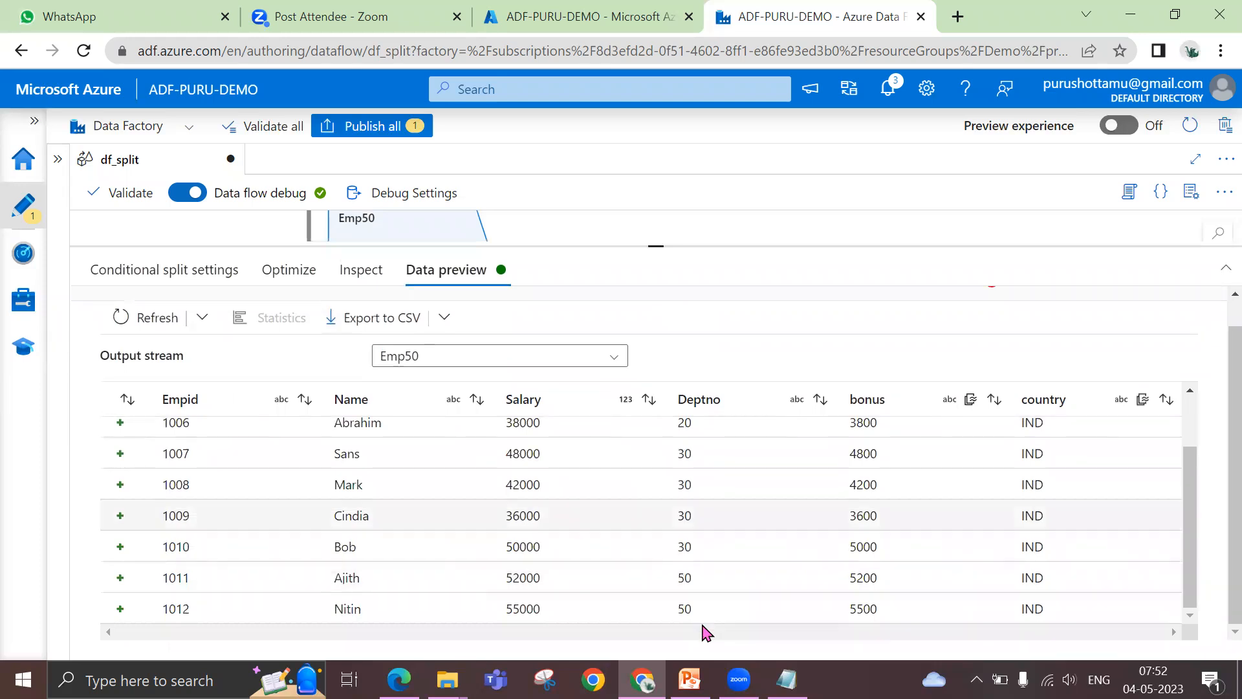
Add a second source below the split branches and name its output stream Dept
left_click_drag(654, 247, 671, 438)
scroll(533, 375, "down", 3)
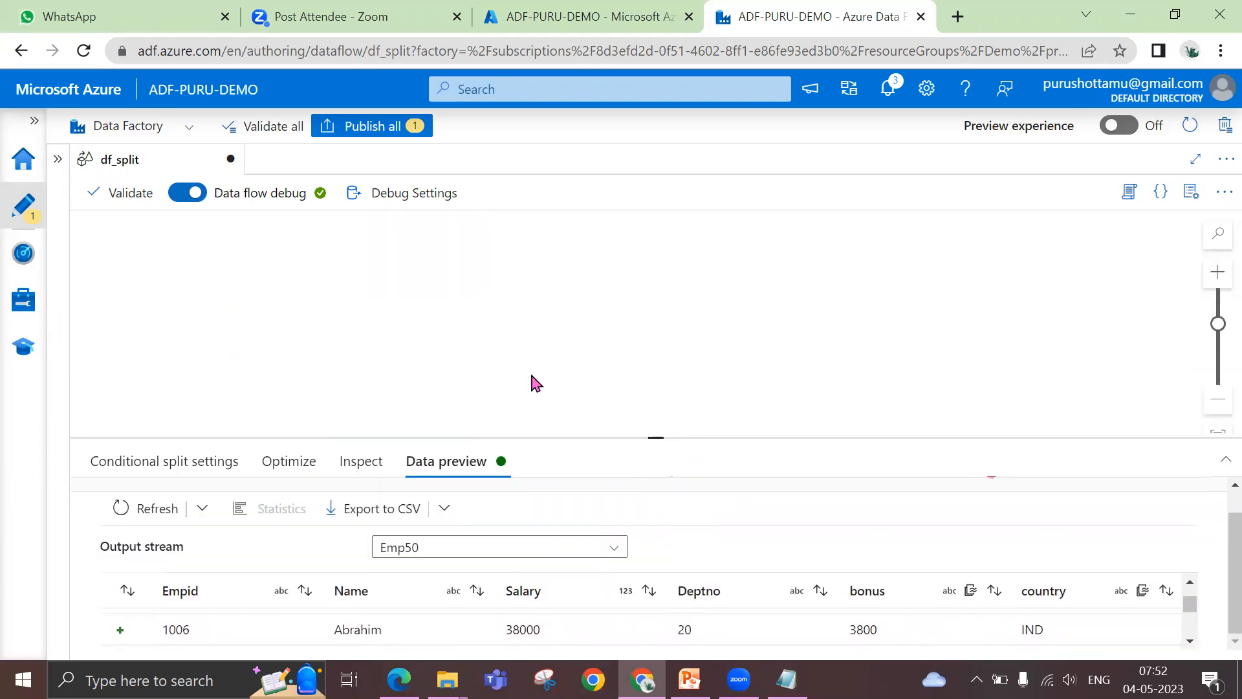
scroll(287, 323, "up", 3)
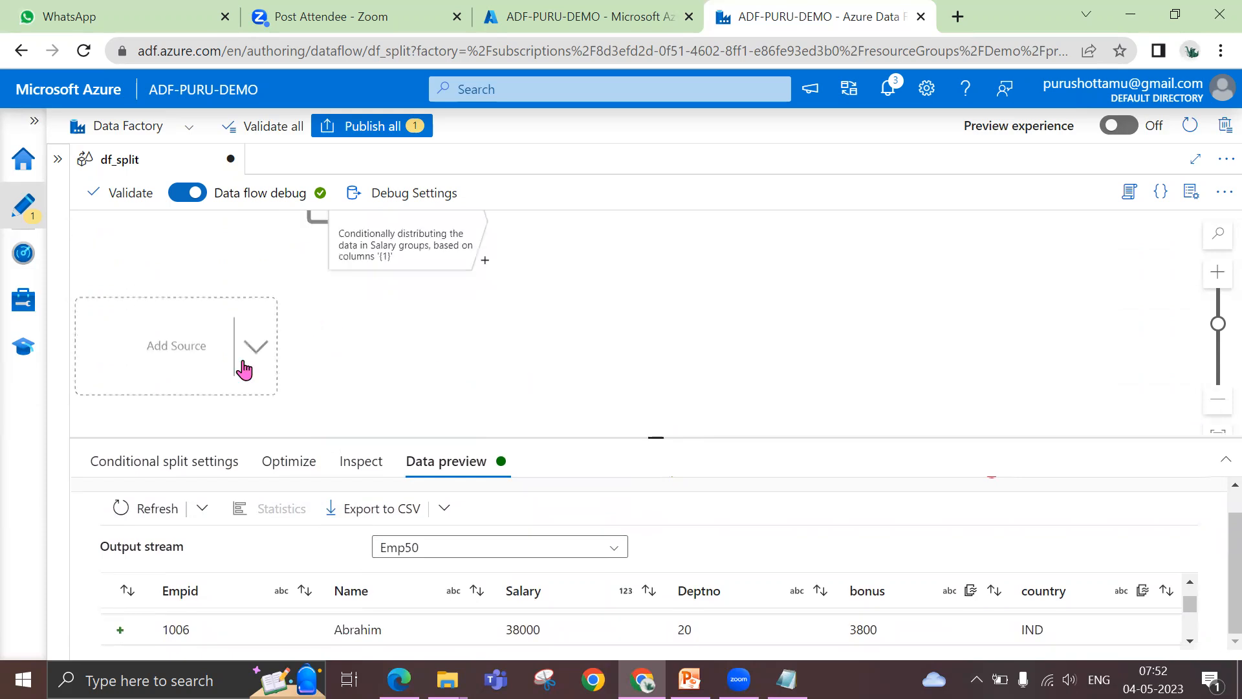
left_click(197, 347)
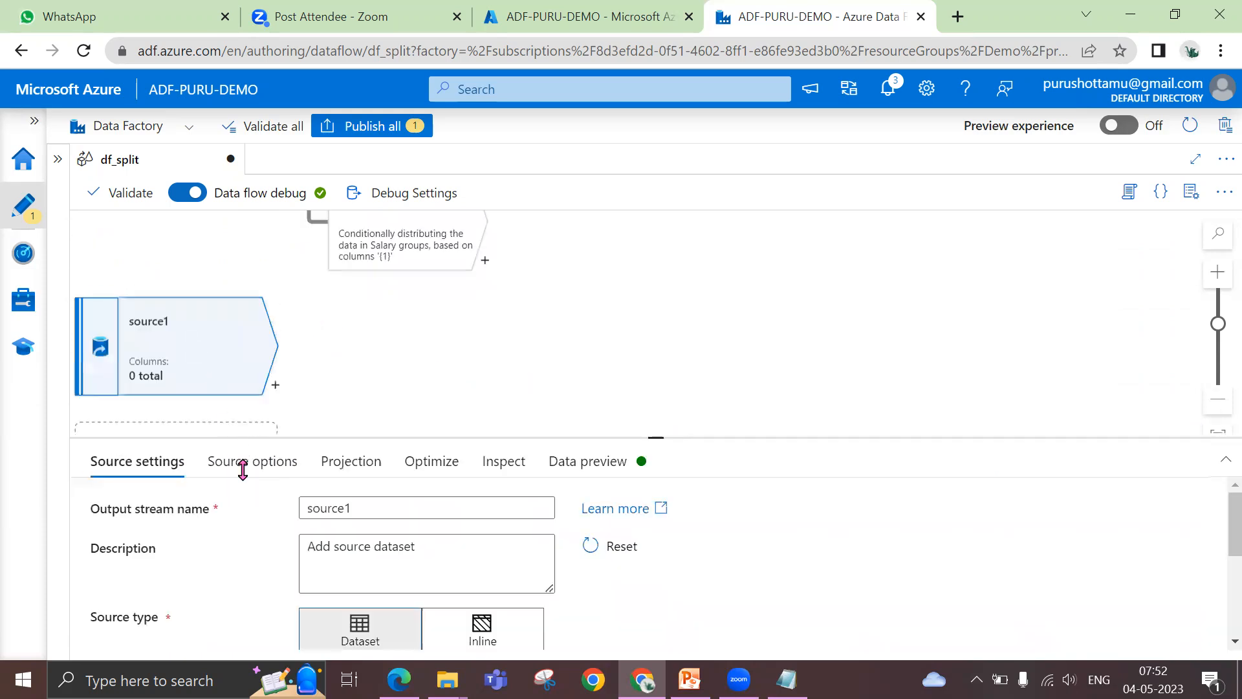
left_click_drag(402, 513, 290, 517)
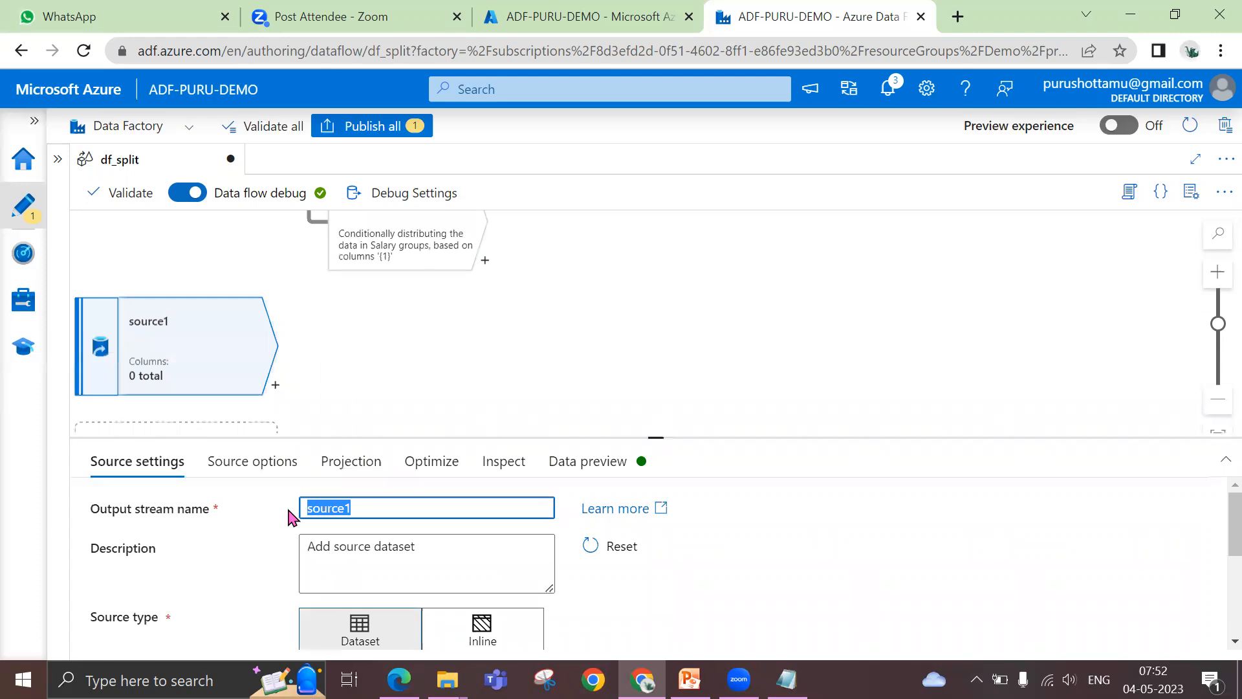
type("Dept")
Set the Dept source's dataset to ds_dept_data
scroll(843, 534, "down", 3)
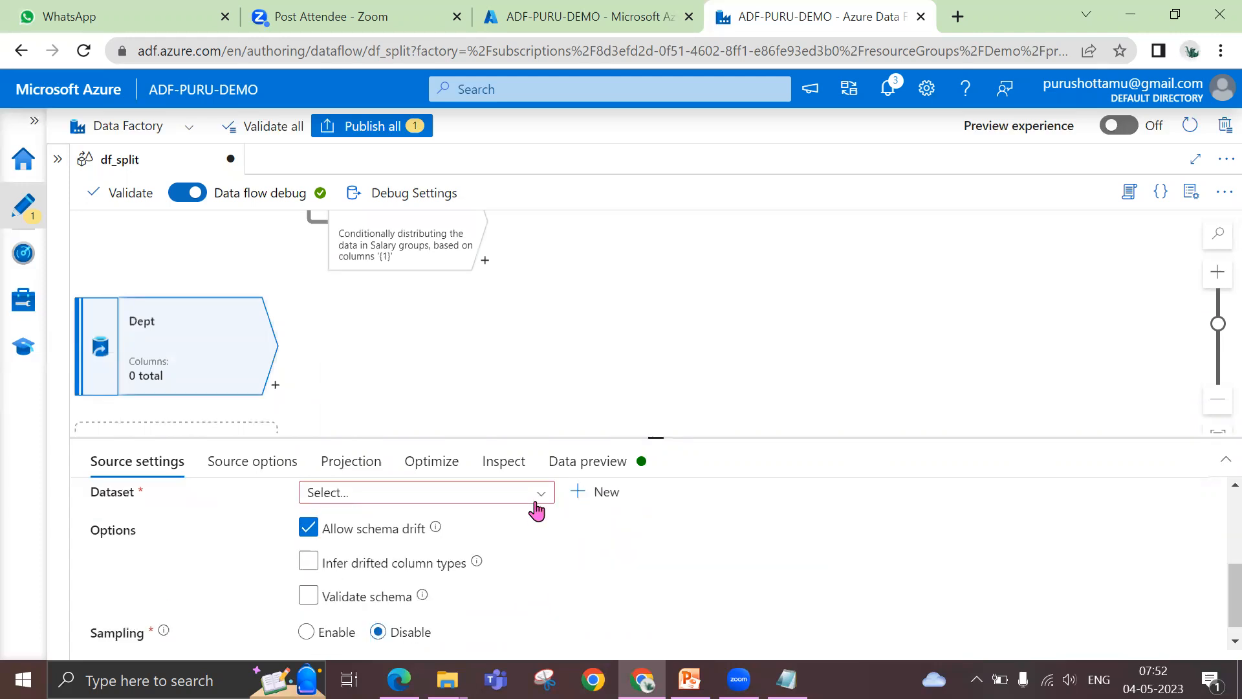
left_click(542, 498)
scroll(426, 641, "down", 2)
left_click(399, 562)
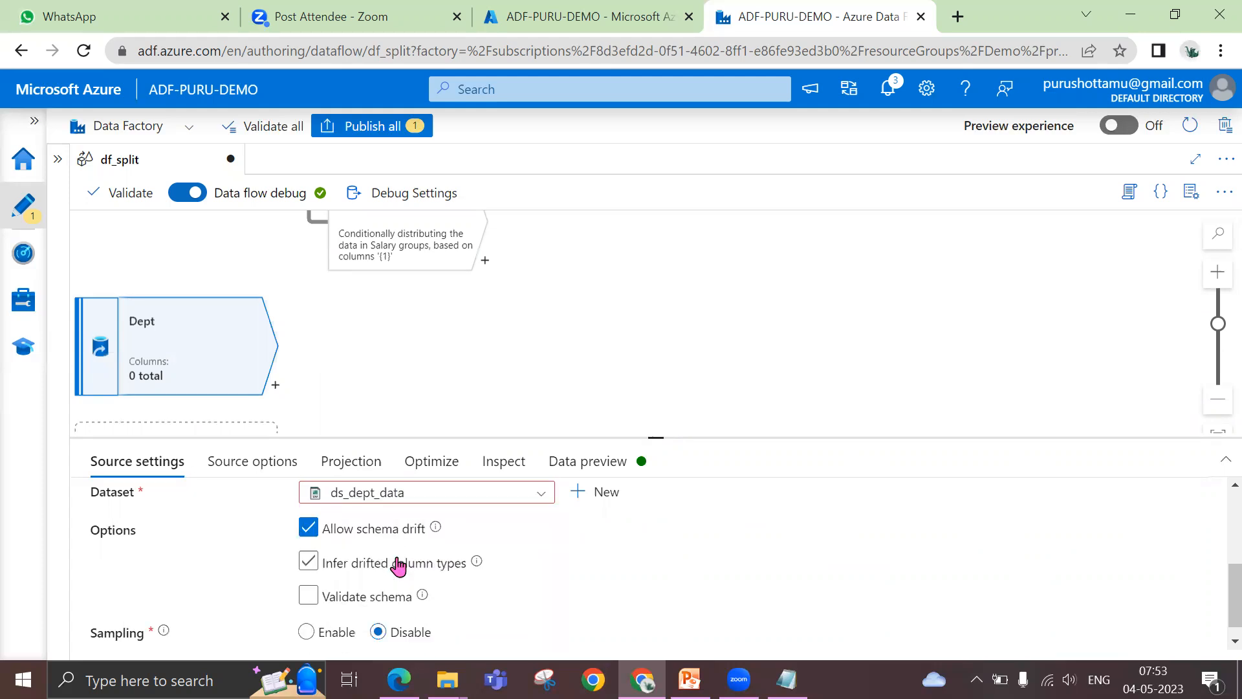
Open the ds_dept_data dataset, preview its department rows, and close it to return to df_split
left_click(733, 495)
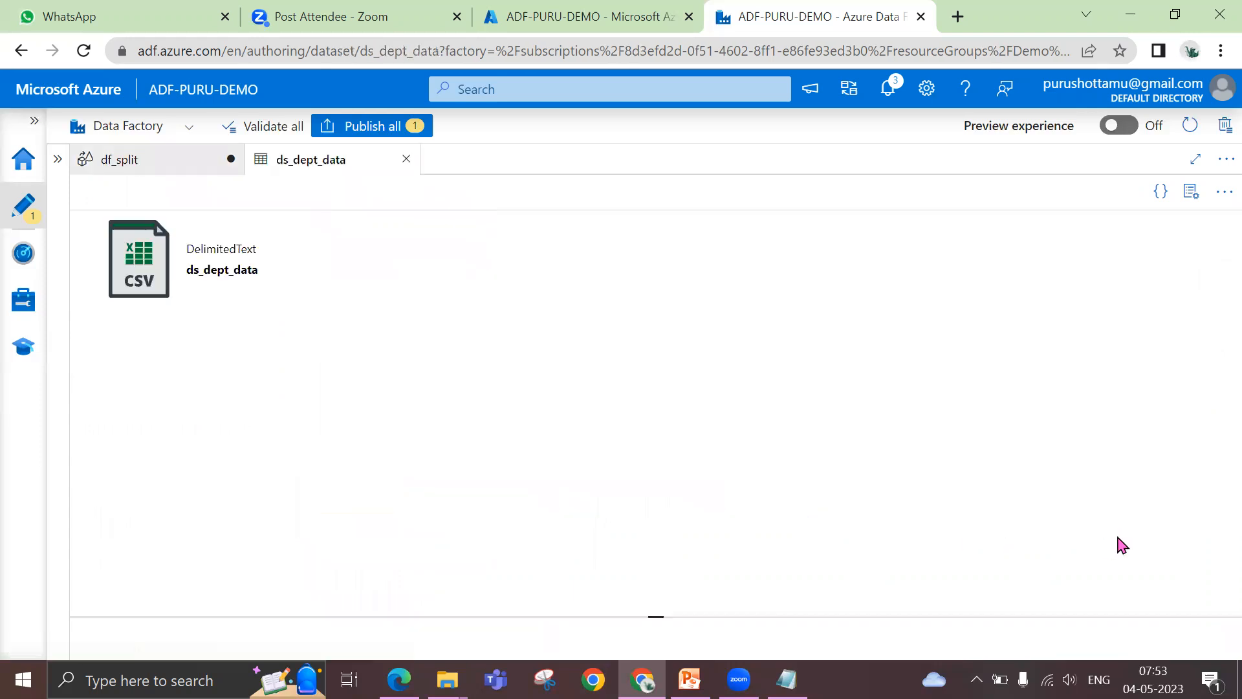
left_click(945, 469)
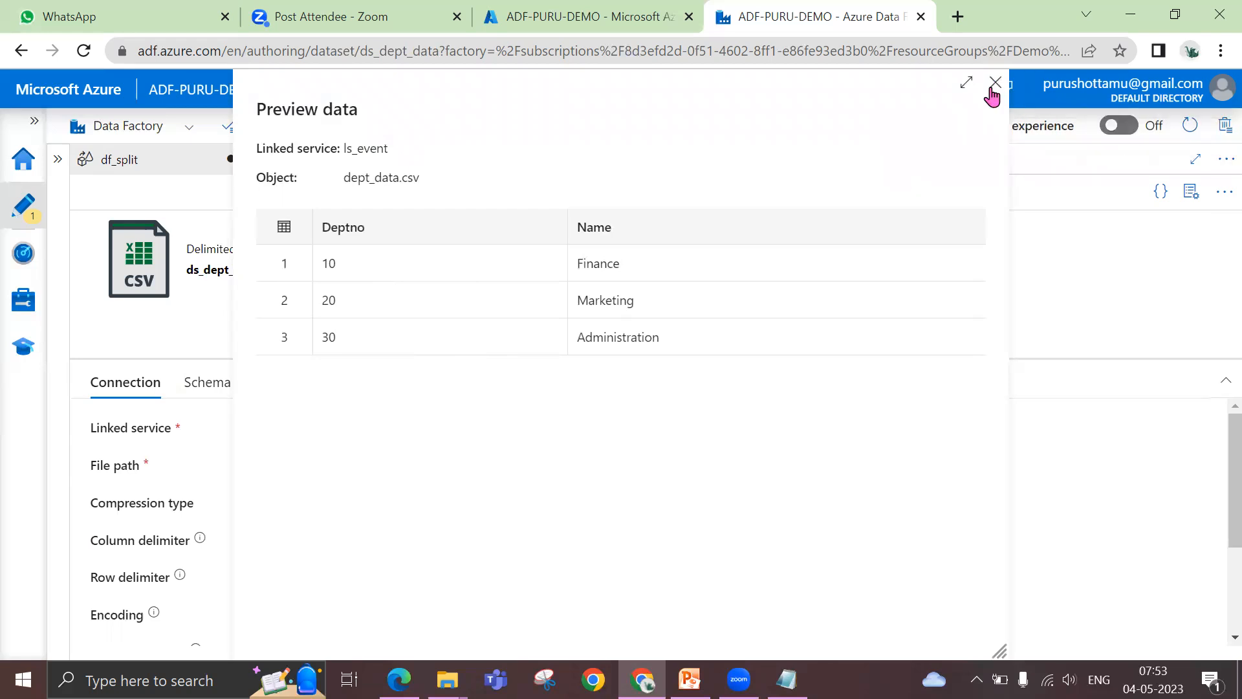
left_click(995, 83)
left_click(406, 159)
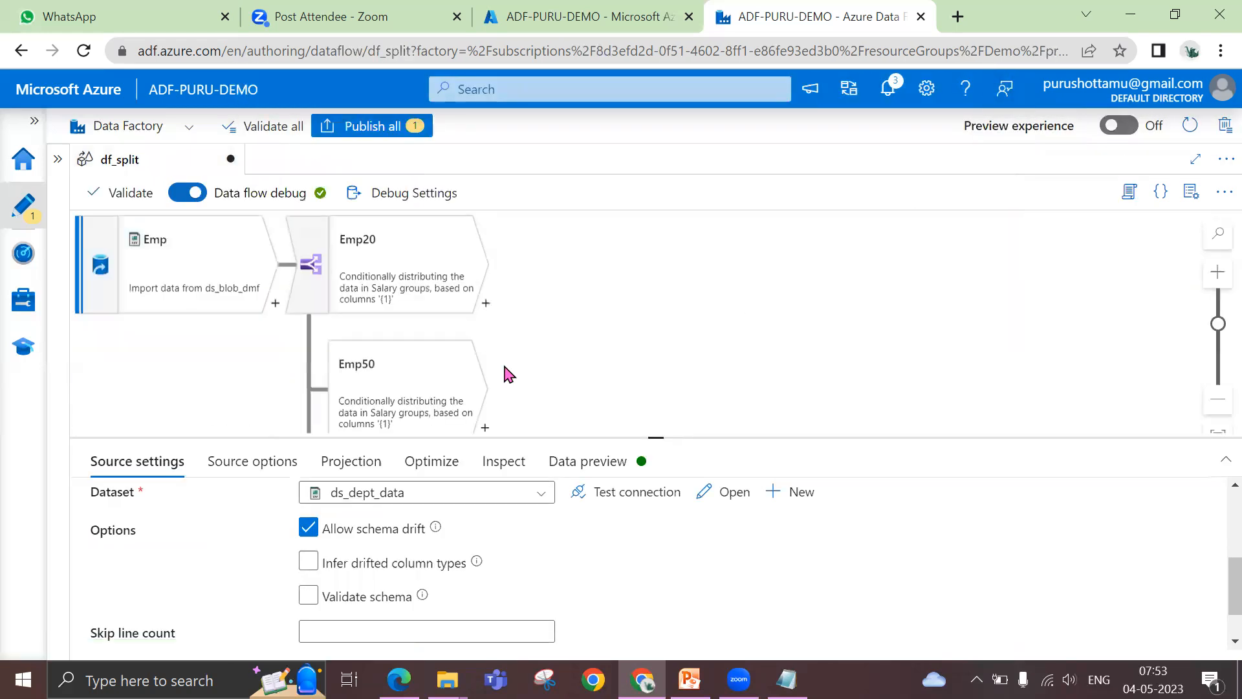
Review the Emp50 stream's data preview, checking its Deptno values against the departments in the Dept source
left_click(408, 386)
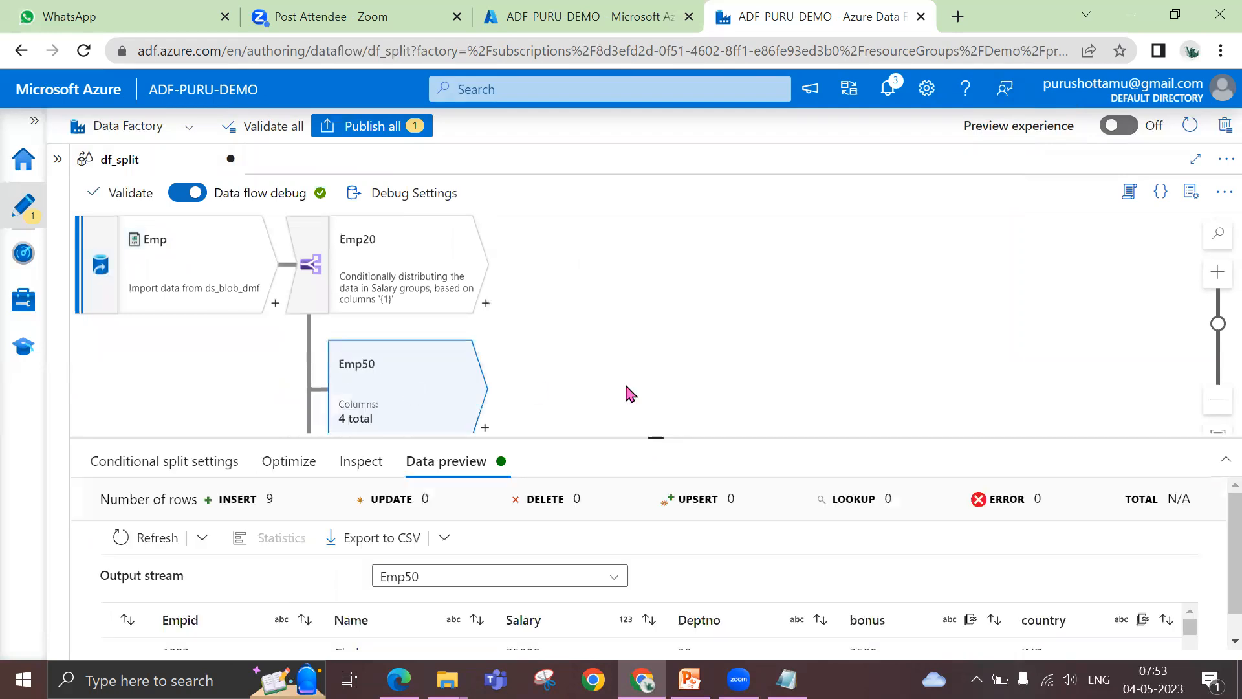
left_click_drag(658, 414, 655, 353)
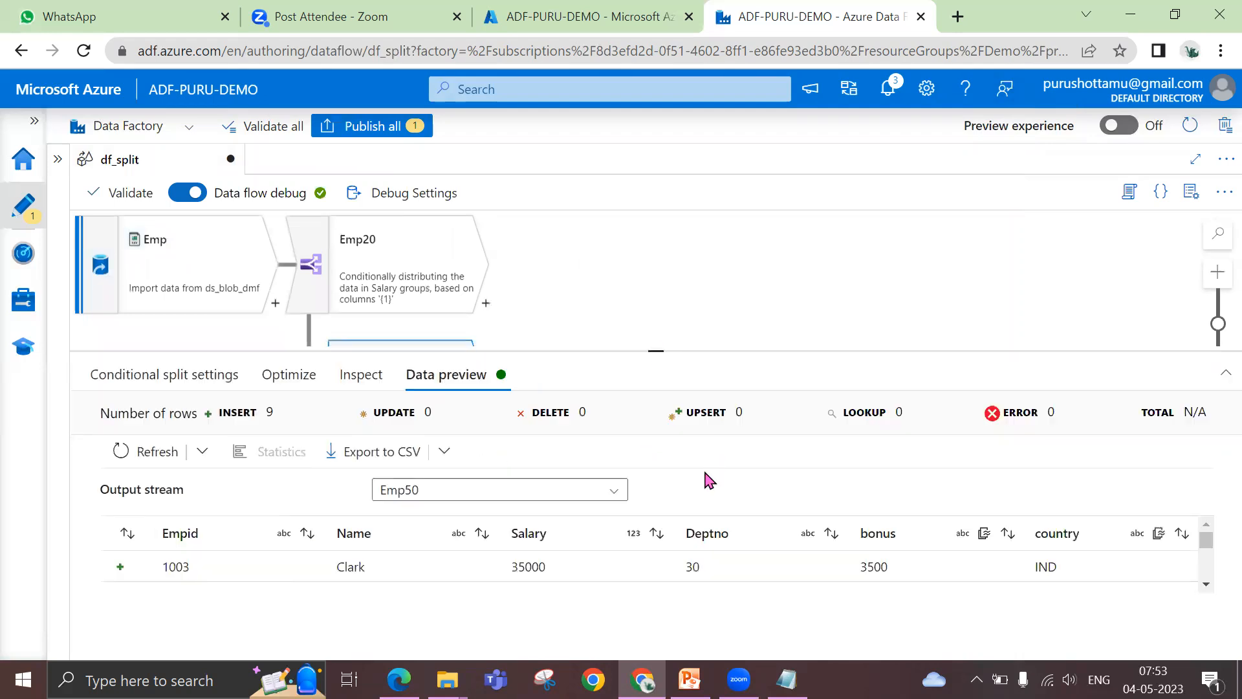
scroll(711, 550, "down", 1)
scroll(773, 568, "down", 3)
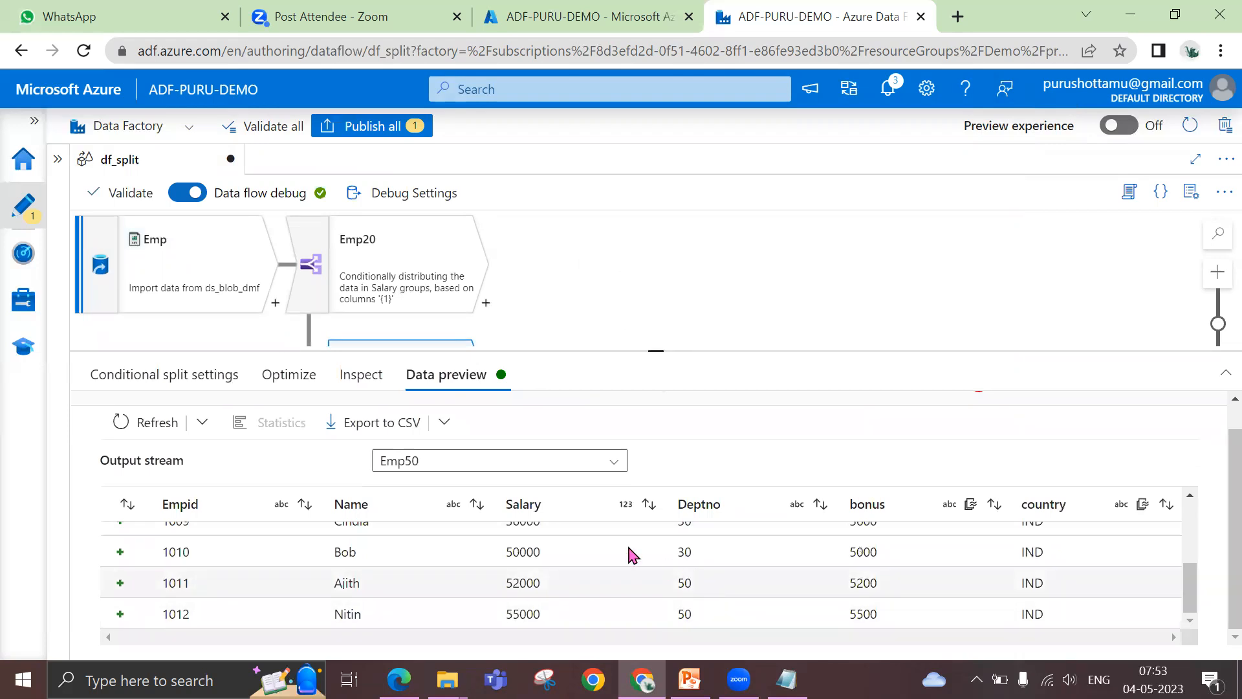
scroll(416, 494, "up", 1)
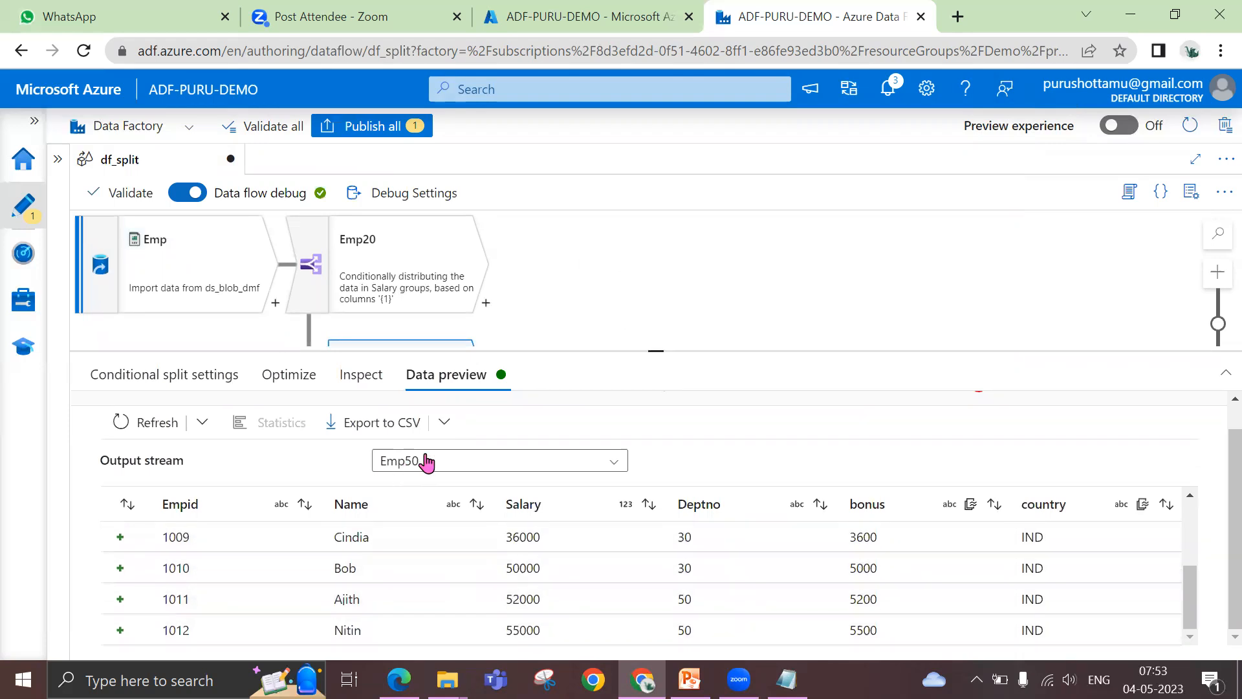
scroll(582, 582, "down", 1)
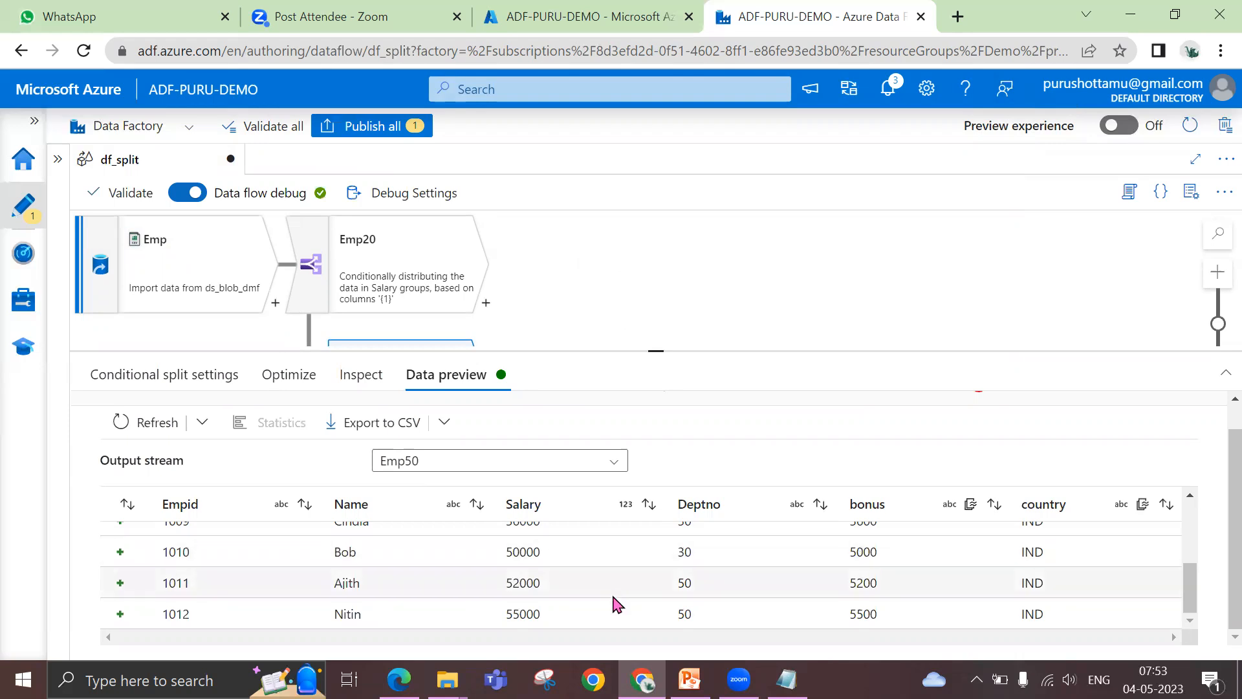
scroll(631, 596, "up", 3)
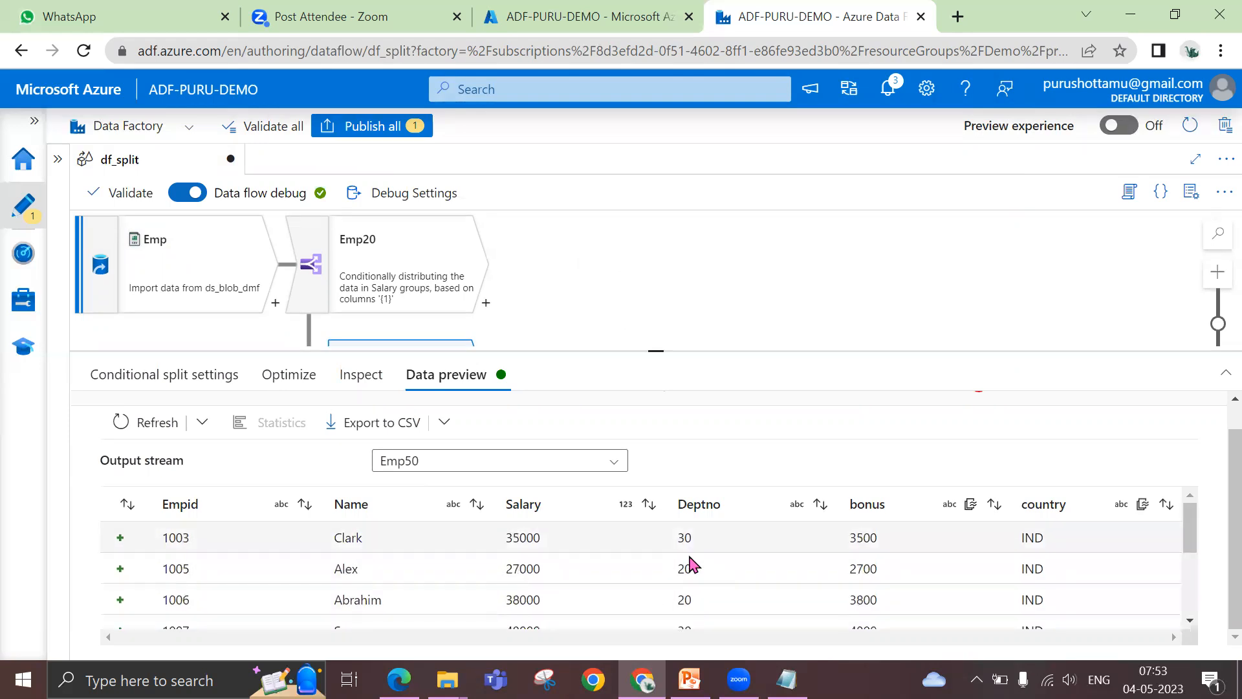
scroll(688, 567, "down", 3)
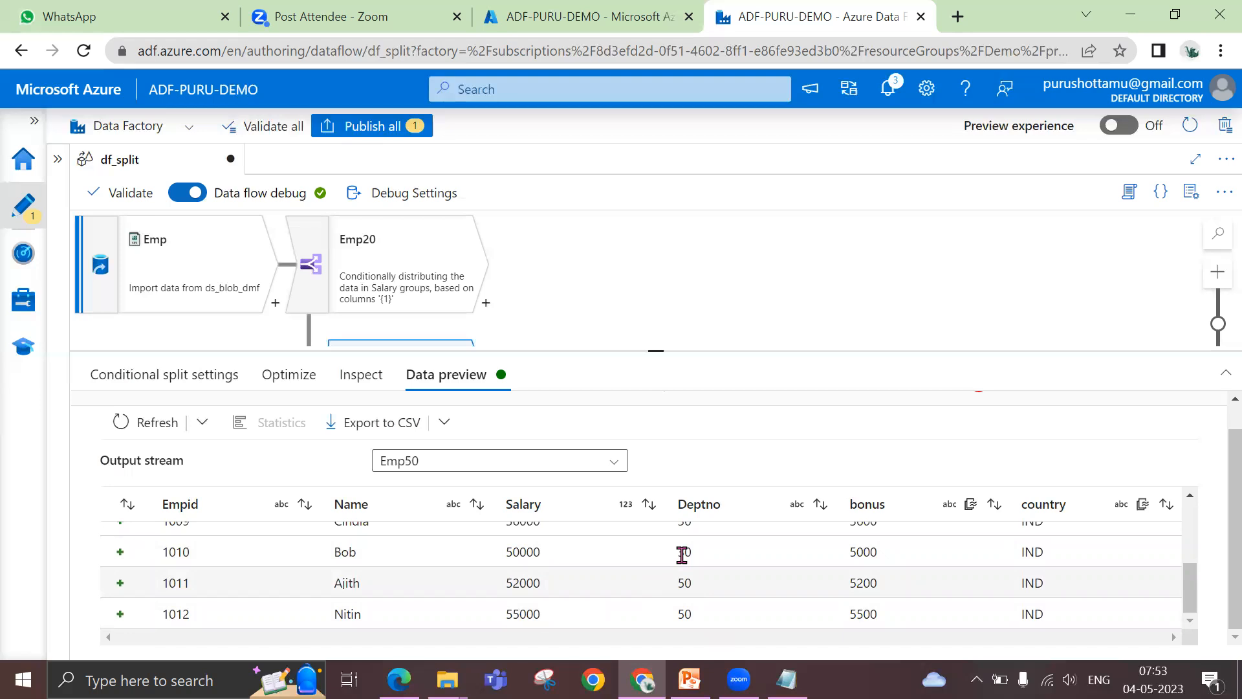
scroll(683, 555, "up", 3)
scroll(676, 560, "up", 1)
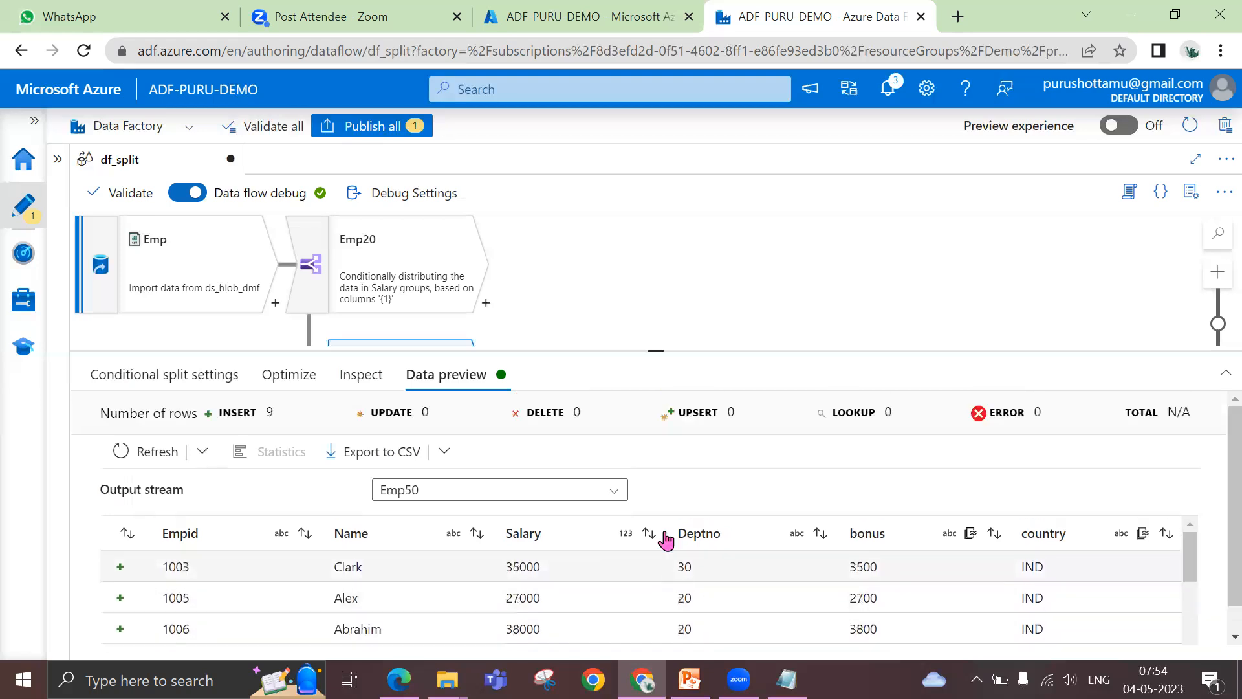
Add an Exists transformation after the Emp50 stream and enlarge its settings pane
left_click_drag(656, 350, 598, 477)
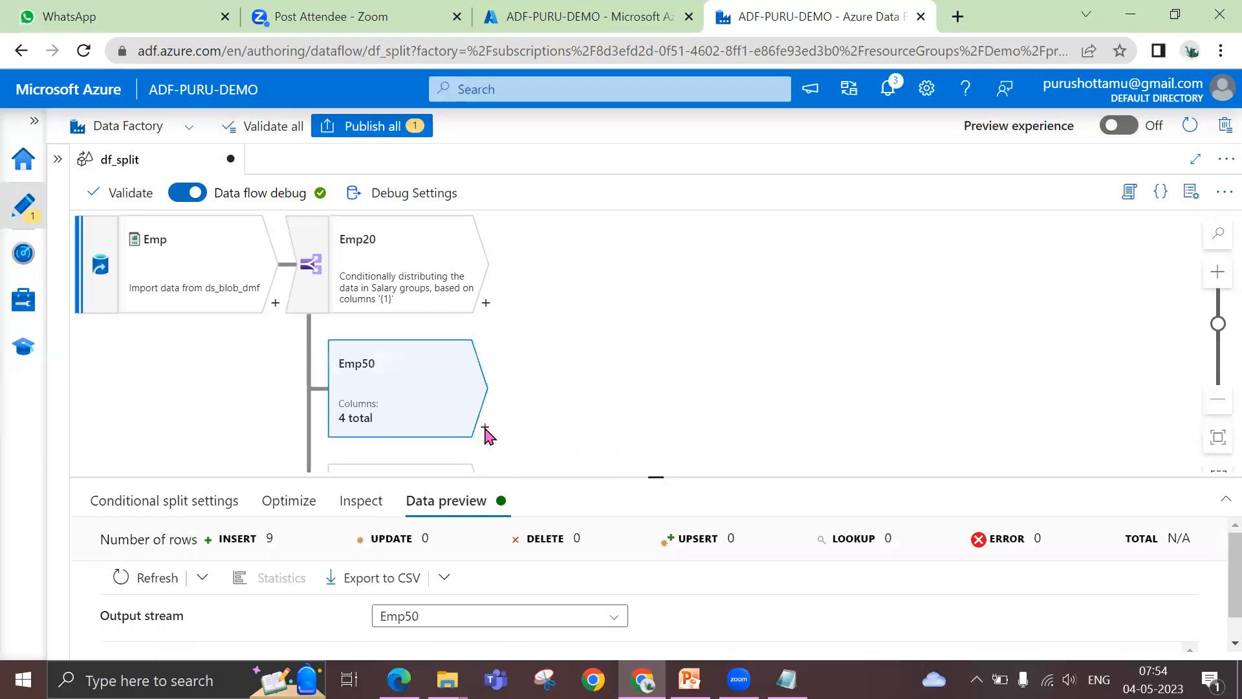
left_click(484, 428)
left_click(565, 223)
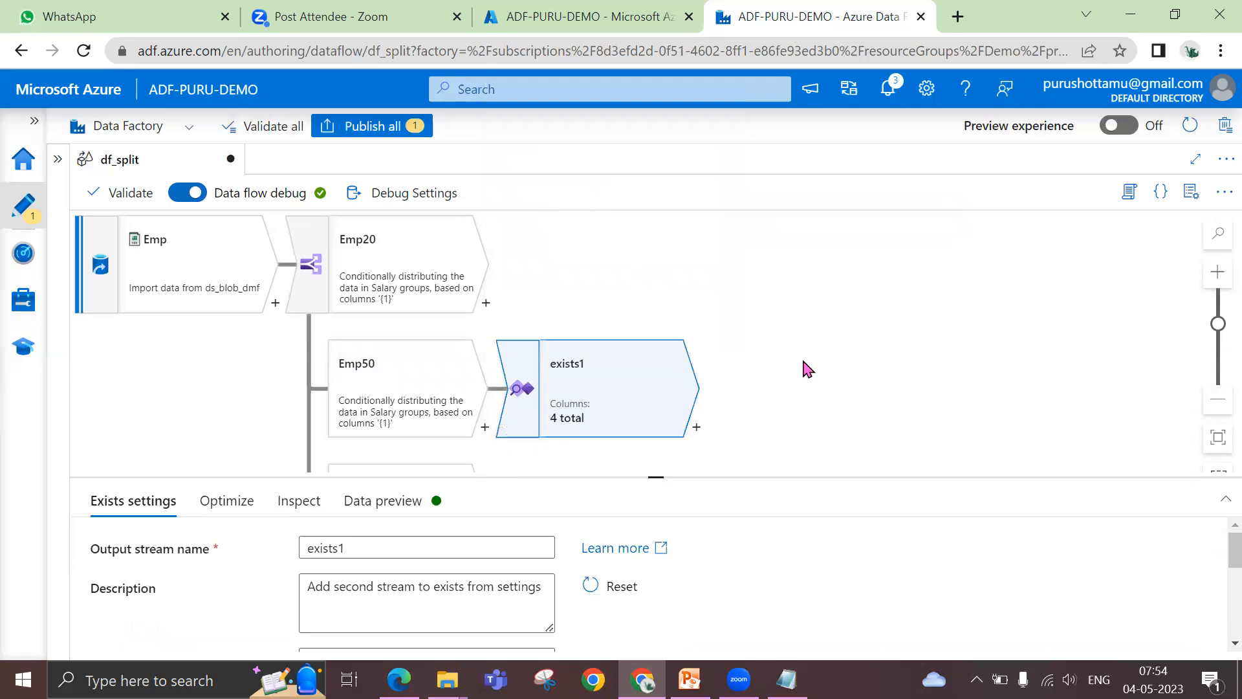
scroll(807, 368, "down", 2)
left_click_drag(657, 474, 681, 329)
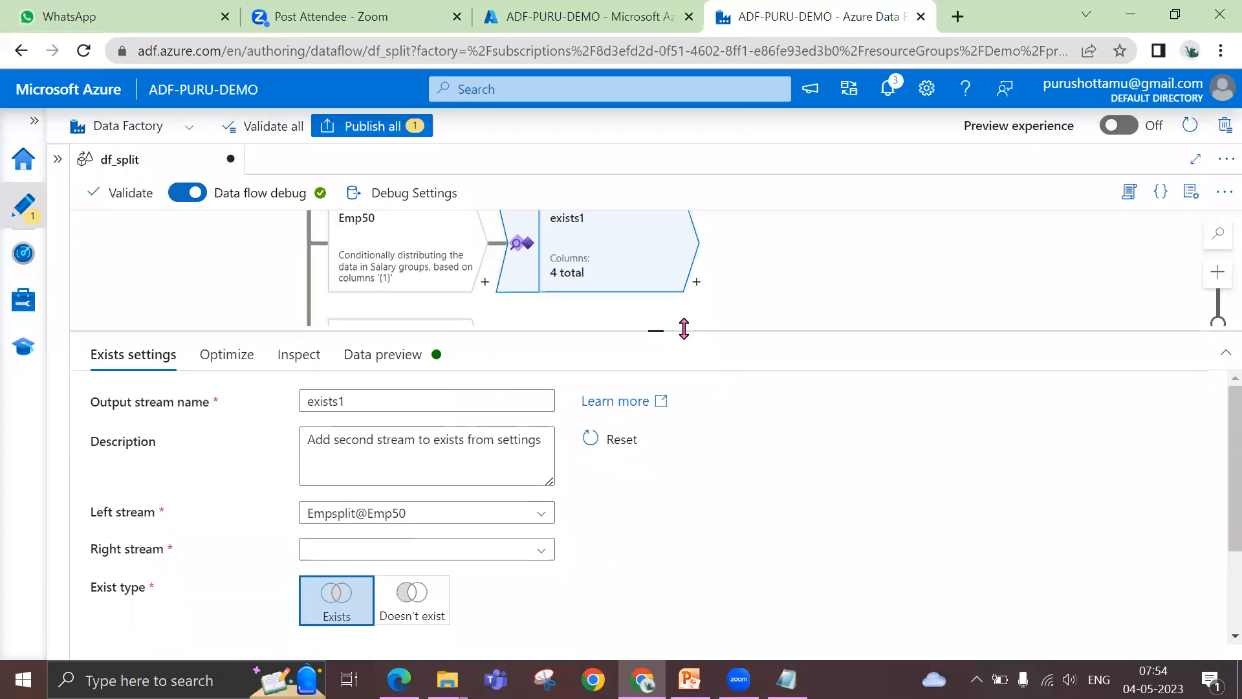
Set the right stream of the exists1 transformation to Dept and check the link on the data flow canvas
left_click(363, 555)
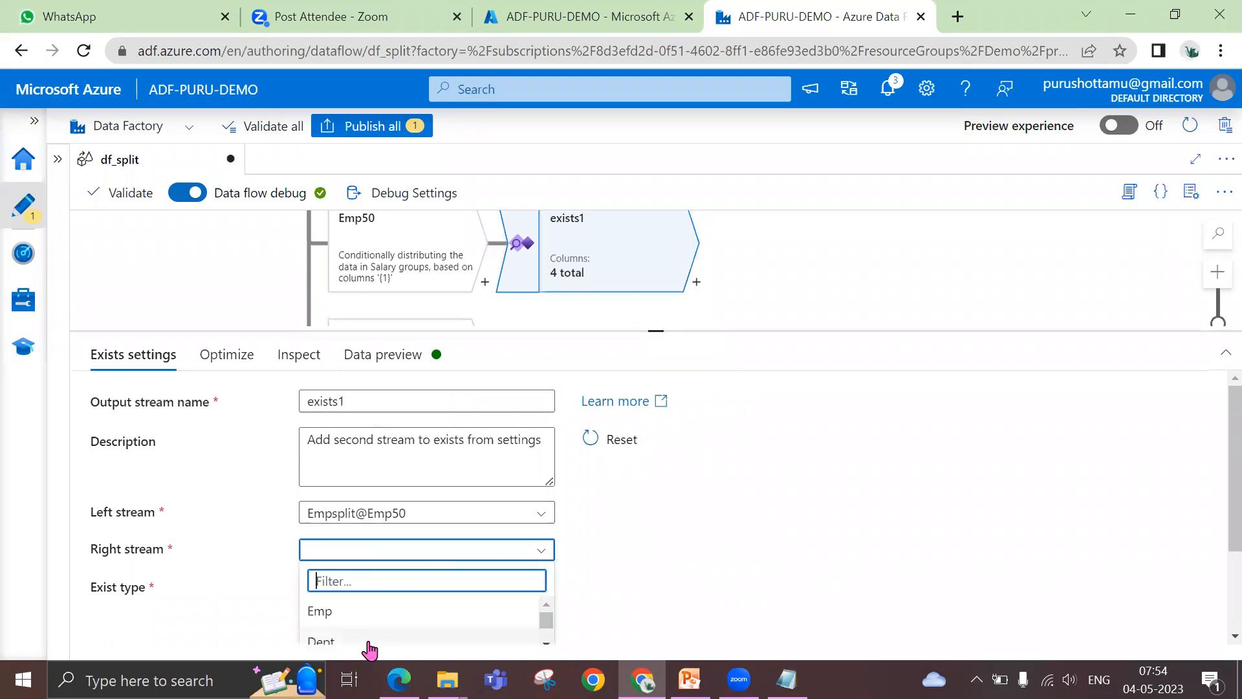
left_click(361, 642)
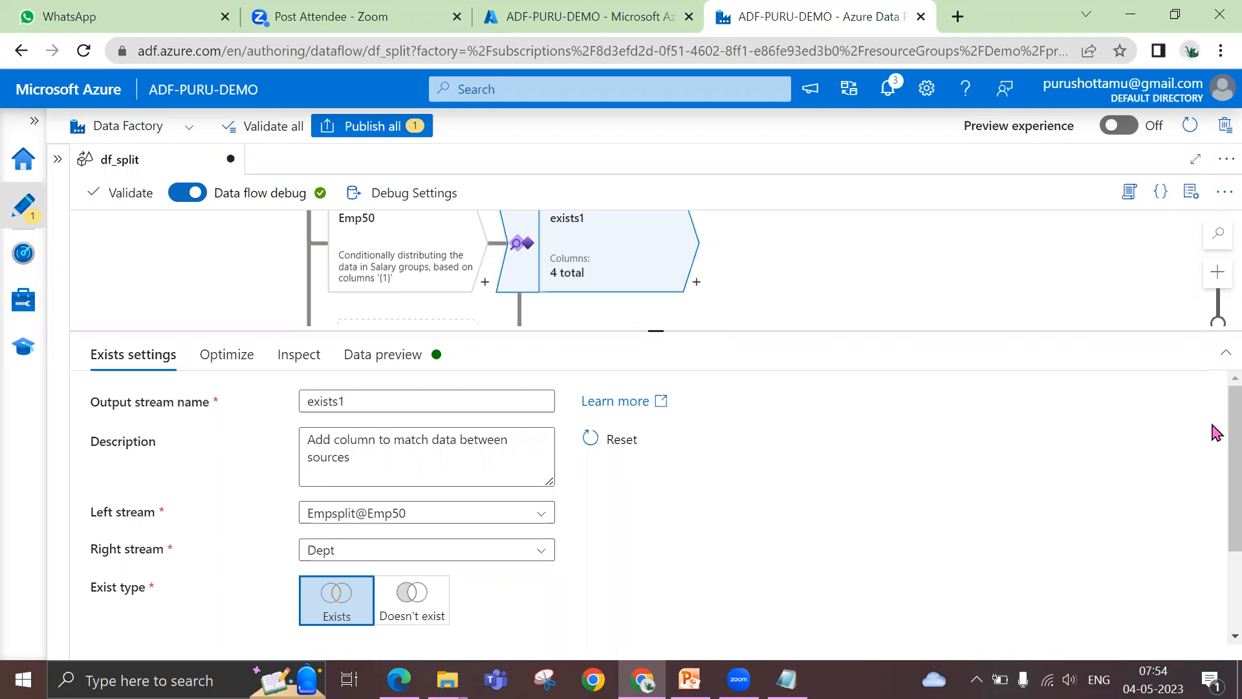
left_click_drag(652, 331, 666, 541)
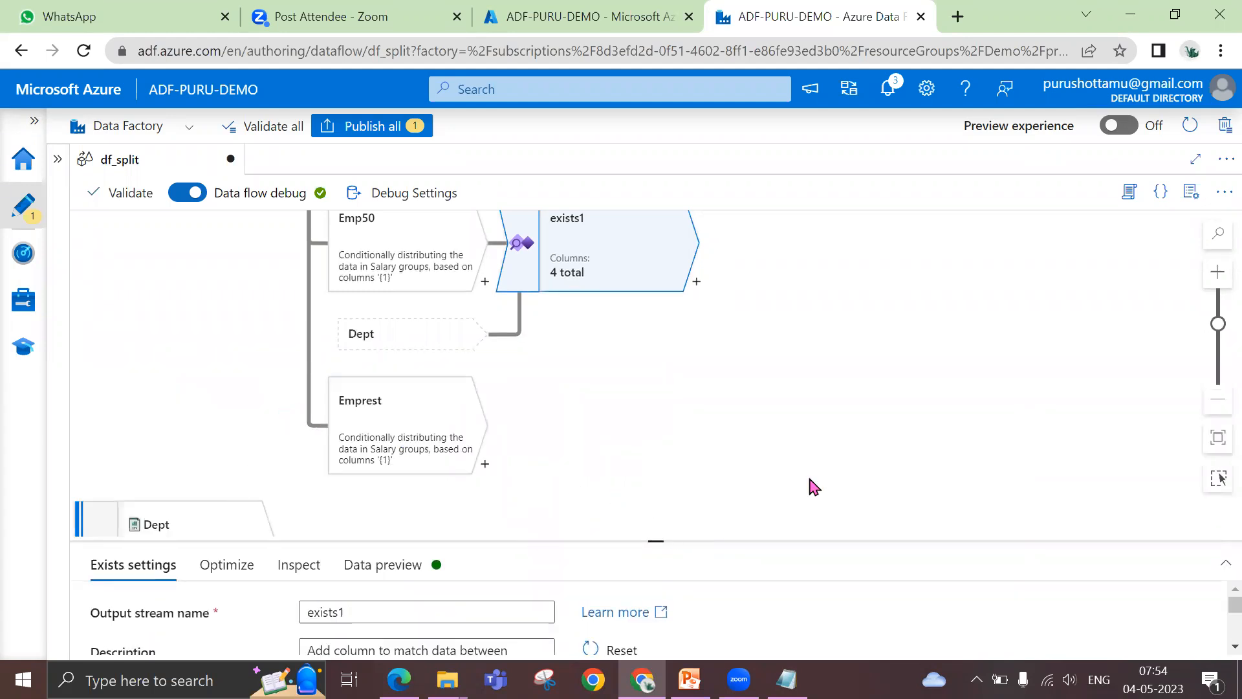
scroll(758, 466, "down", 3)
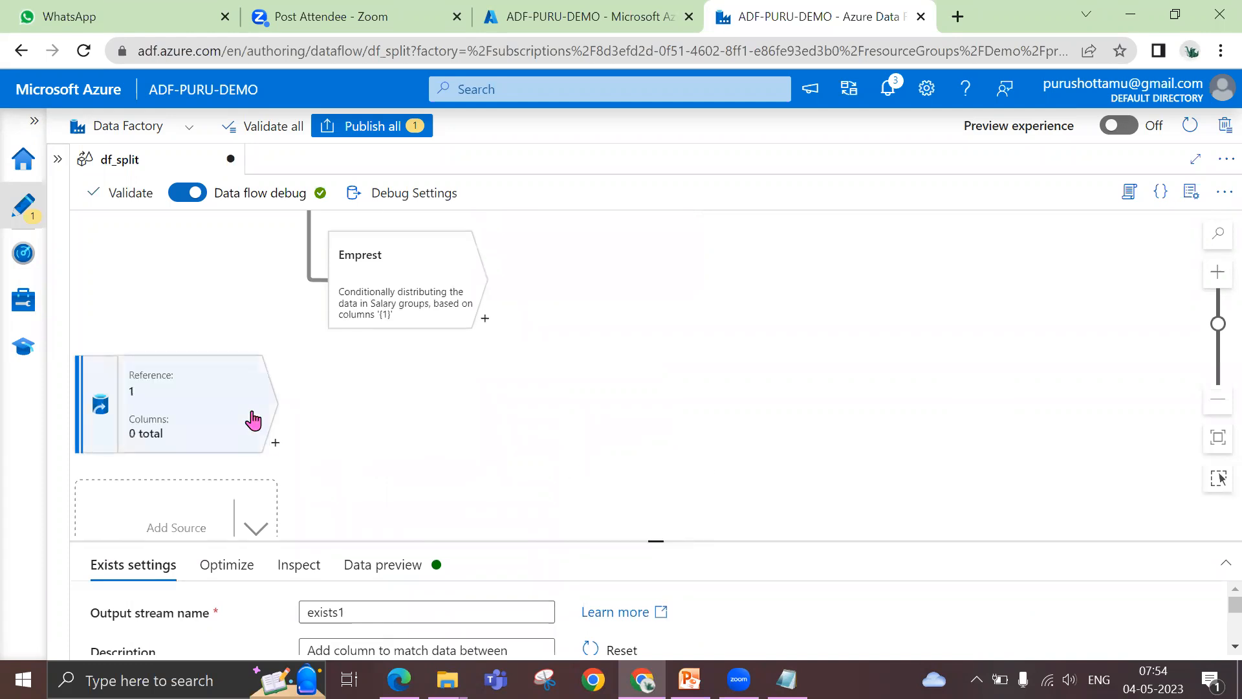
scroll(433, 409, "up", 3)
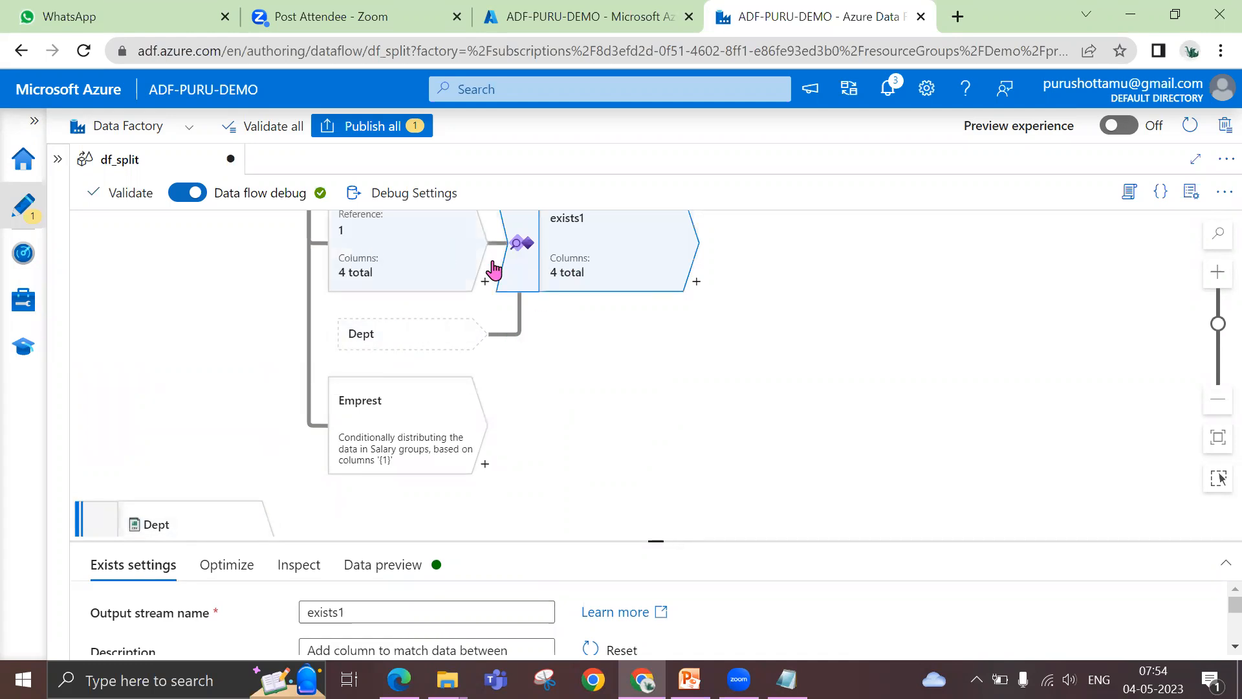
left_click_drag(654, 541, 688, 299)
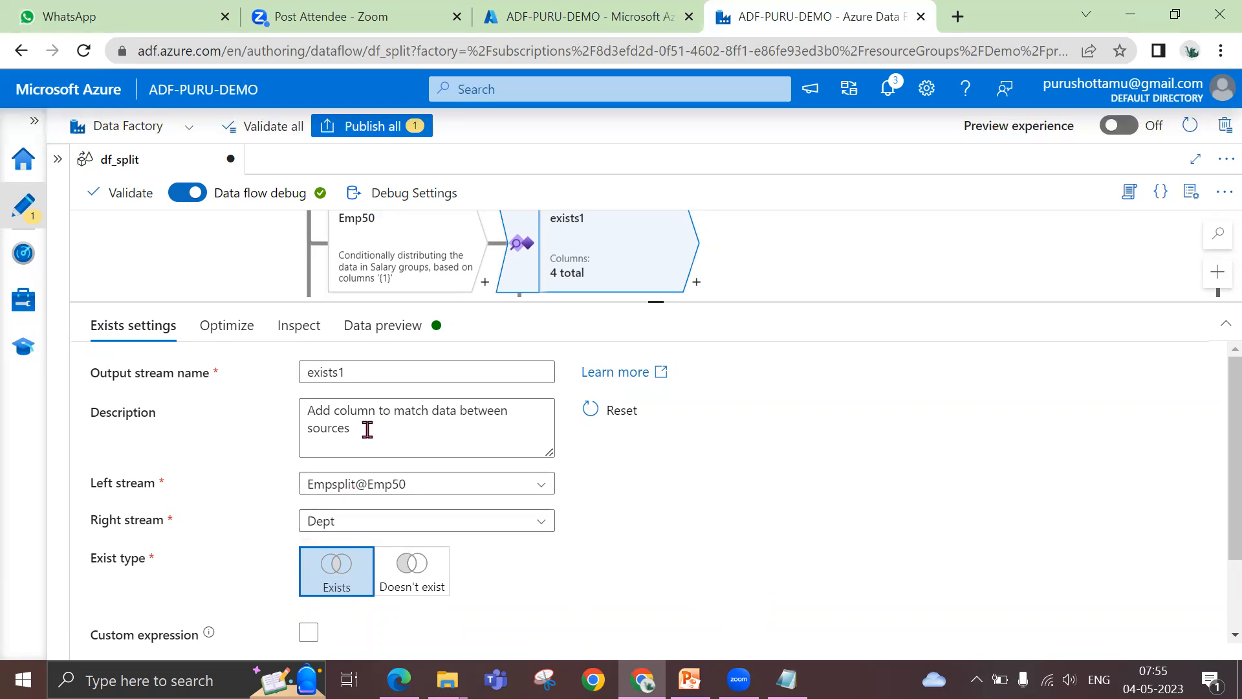
Check the data preview of exists1 and return to its Exists settings
left_click(392, 332)
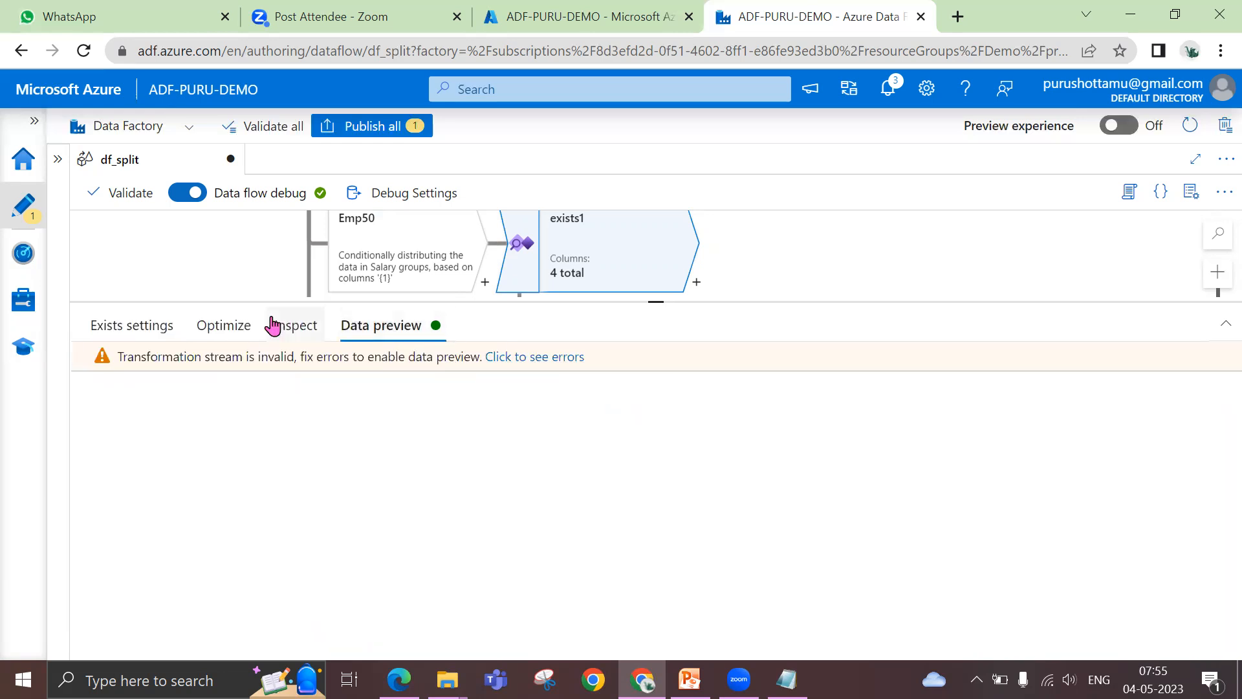
left_click(230, 326)
left_click(138, 330)
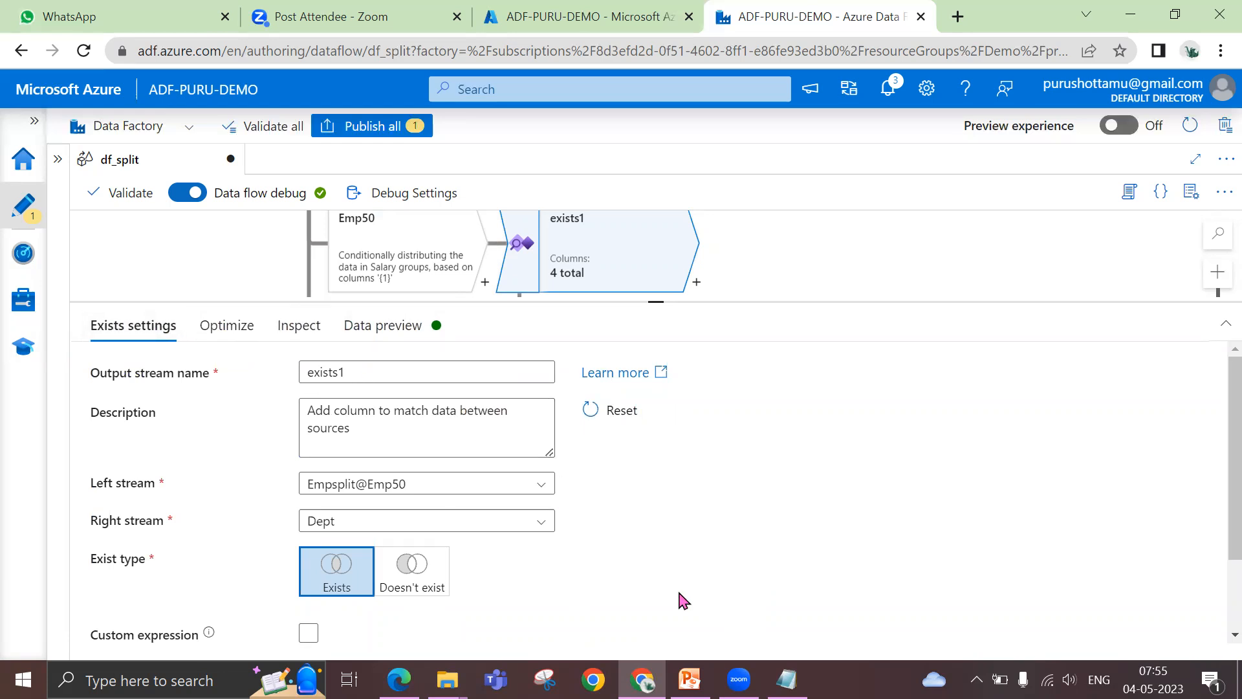
Set the left column of the exists condition to Deptno and open the column choices for the Dept side
scroll(681, 599, "down", 2)
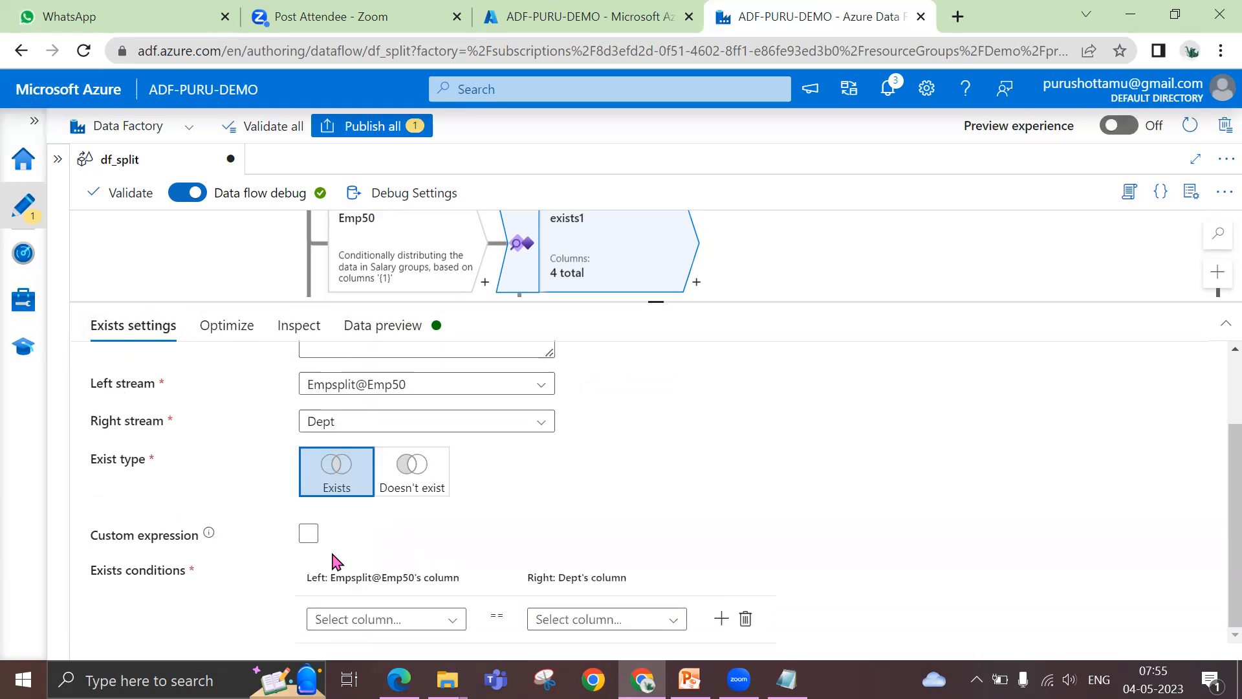
left_click(395, 621)
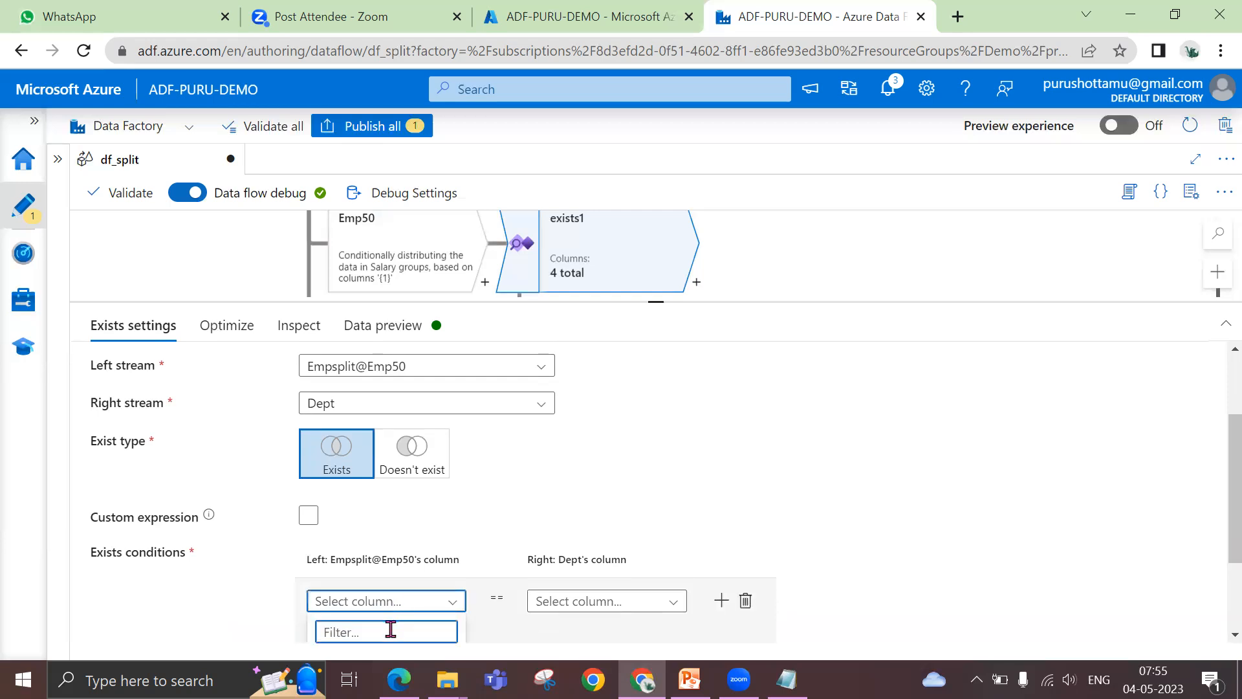
type("dept")
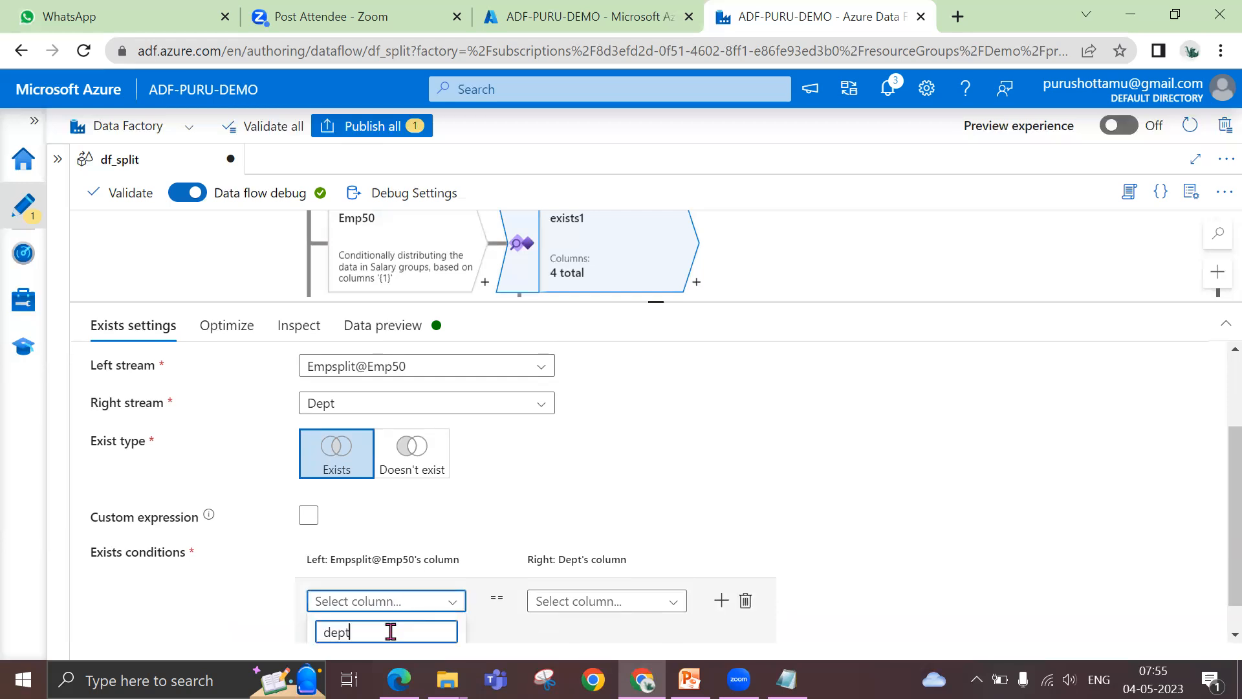
left_click(381, 633)
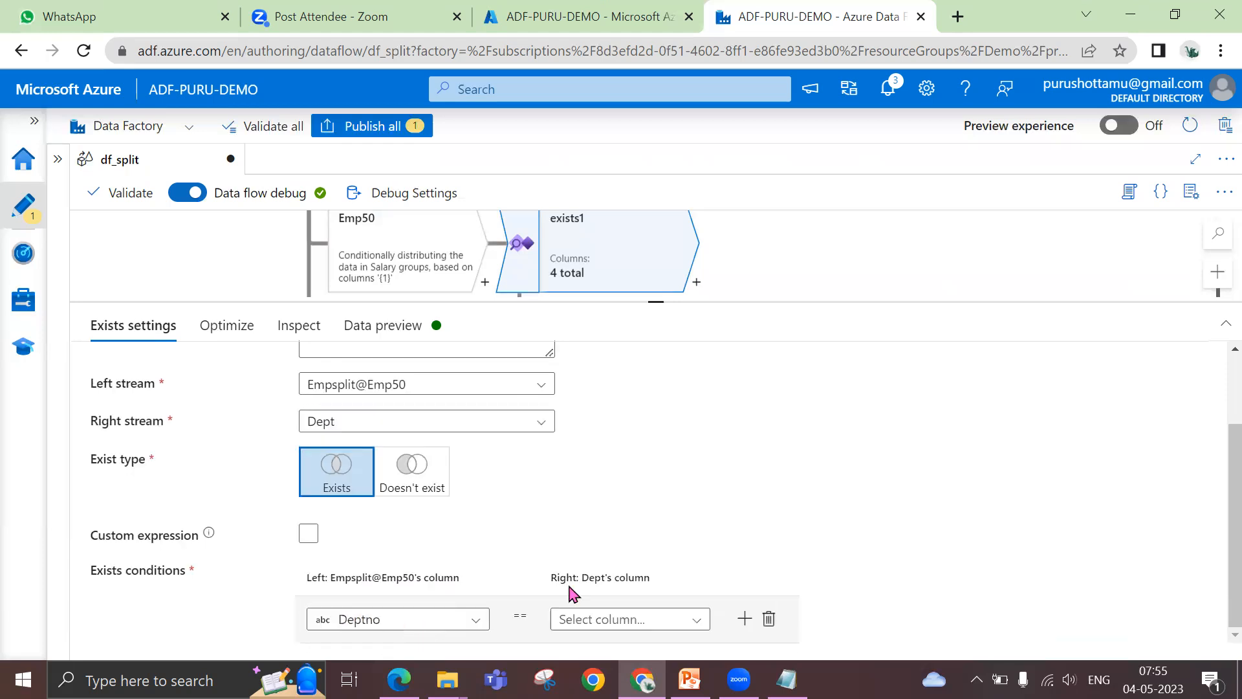
left_click(631, 582)
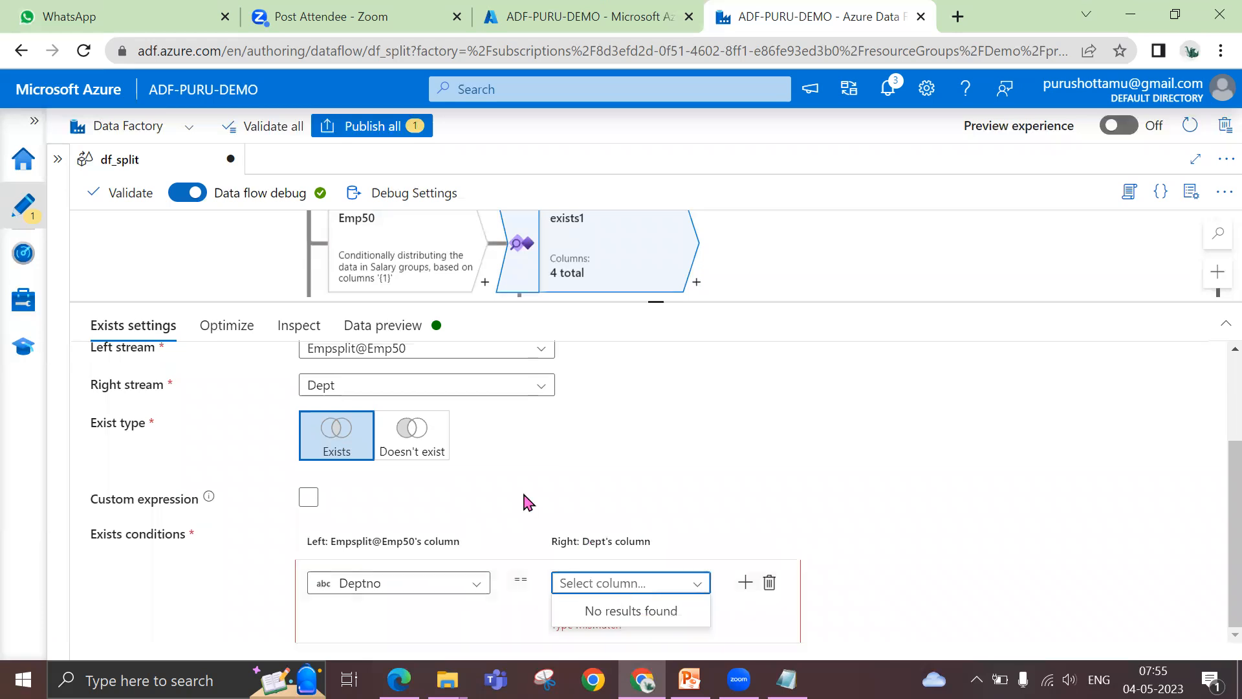
Import the schema projection for the Dept source
scroll(621, 453, "up", 3)
left_click_drag(658, 299, 658, 423)
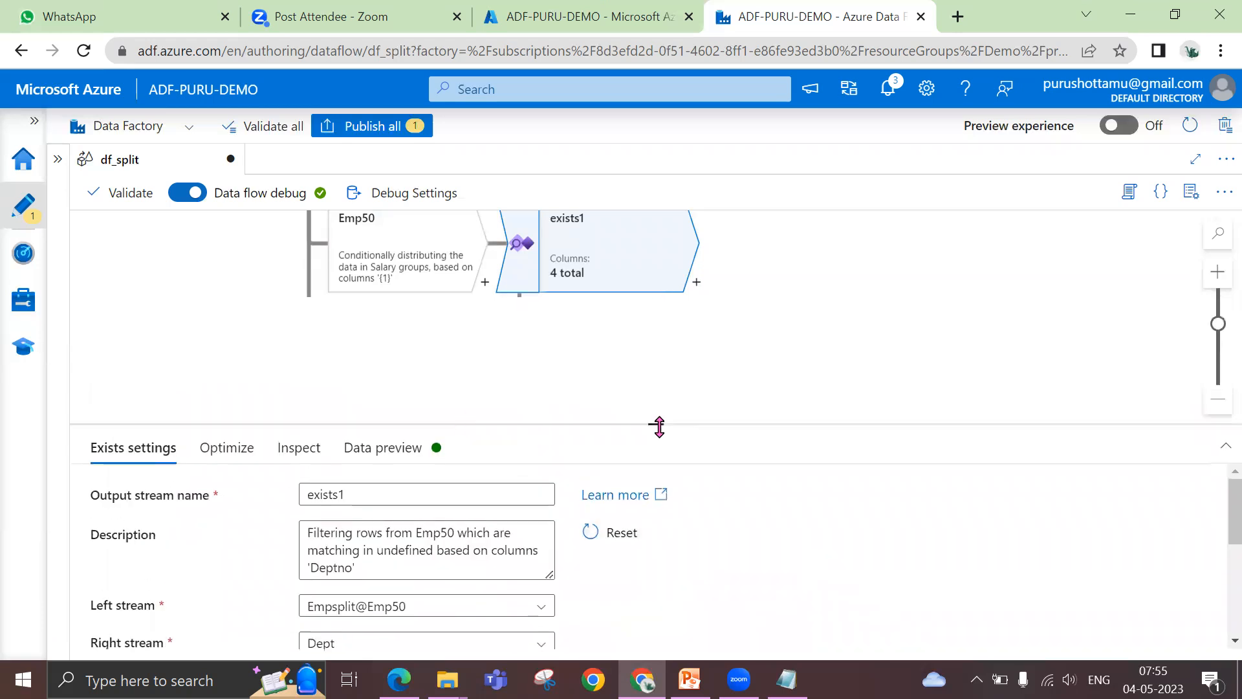
scroll(251, 379, "up", 5)
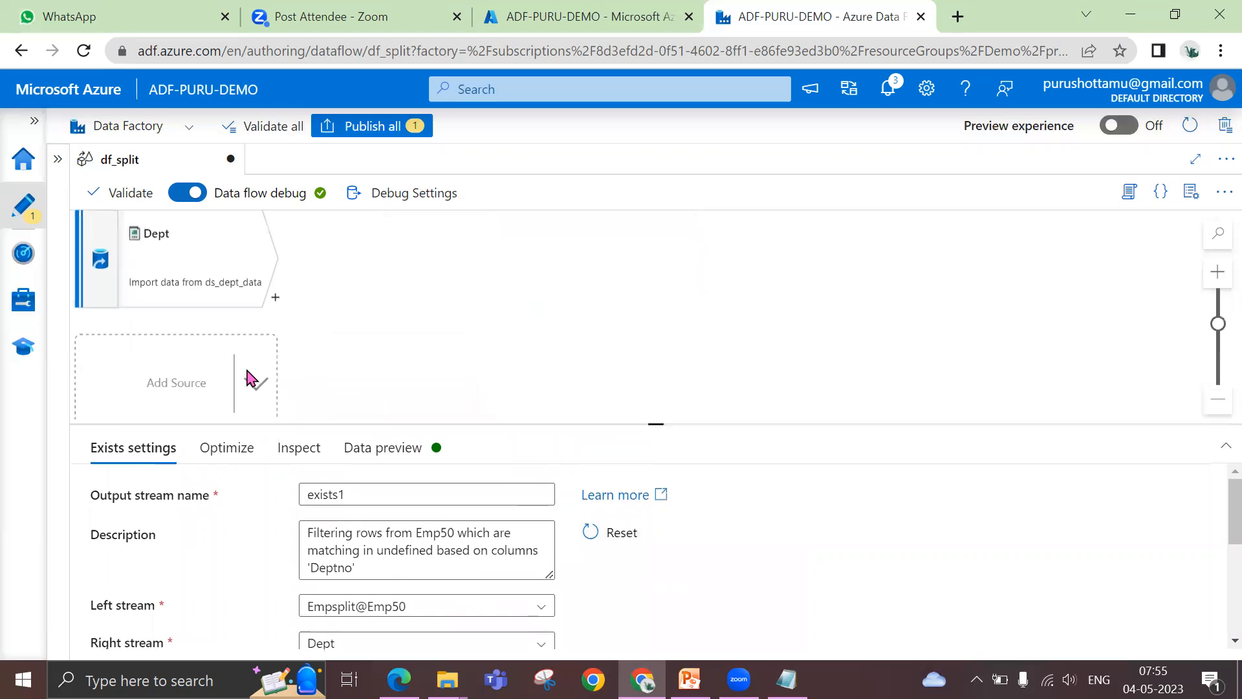
left_click(200, 264)
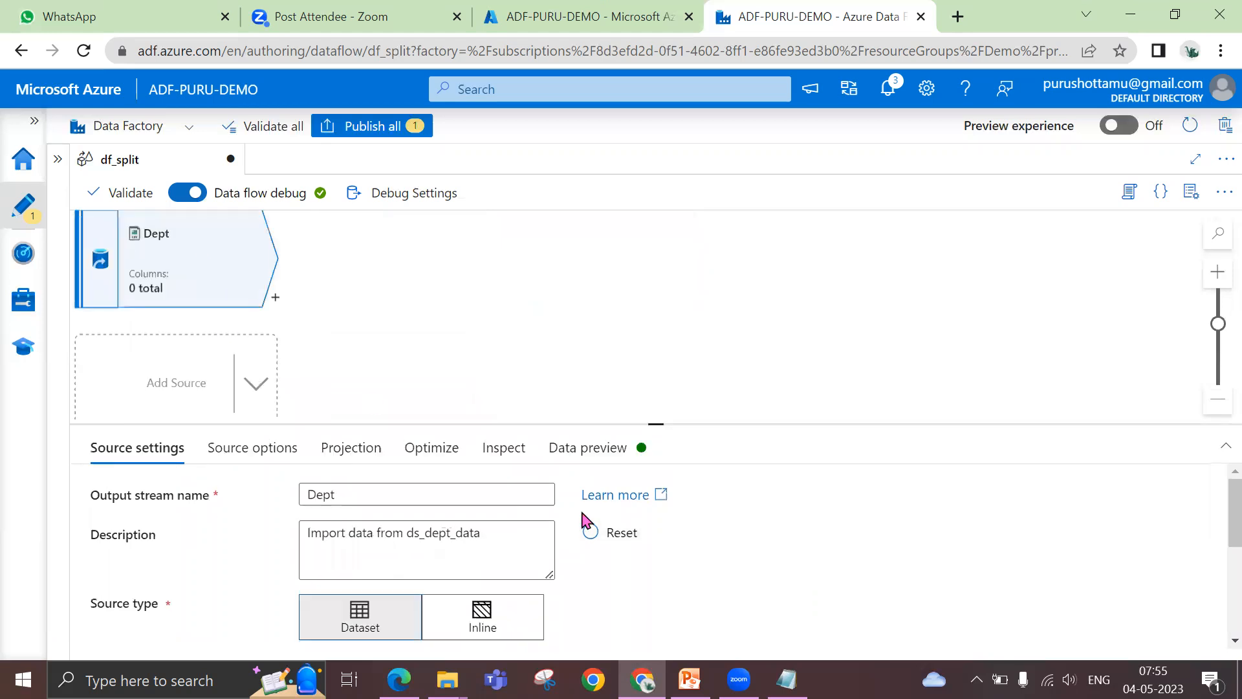
left_click(339, 452)
left_click_drag(658, 424, 681, 341)
left_click(479, 413)
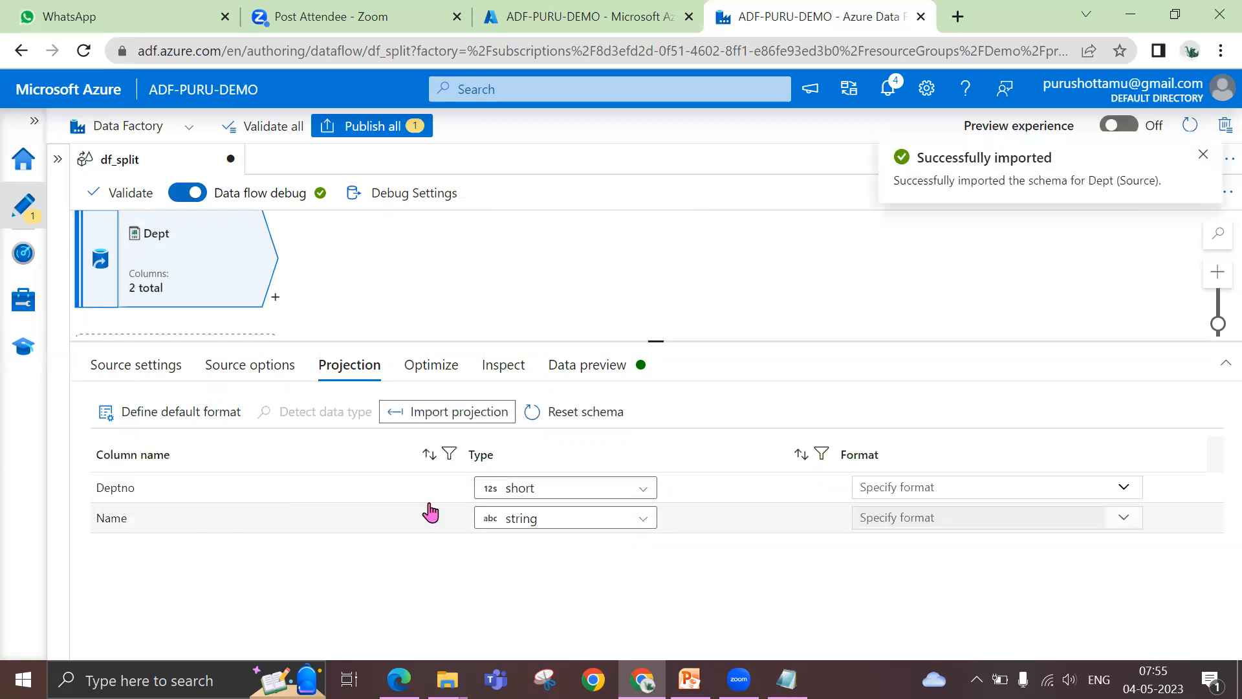
Set the data type of the Dept source's Deptno column to integer
left_click(517, 494)
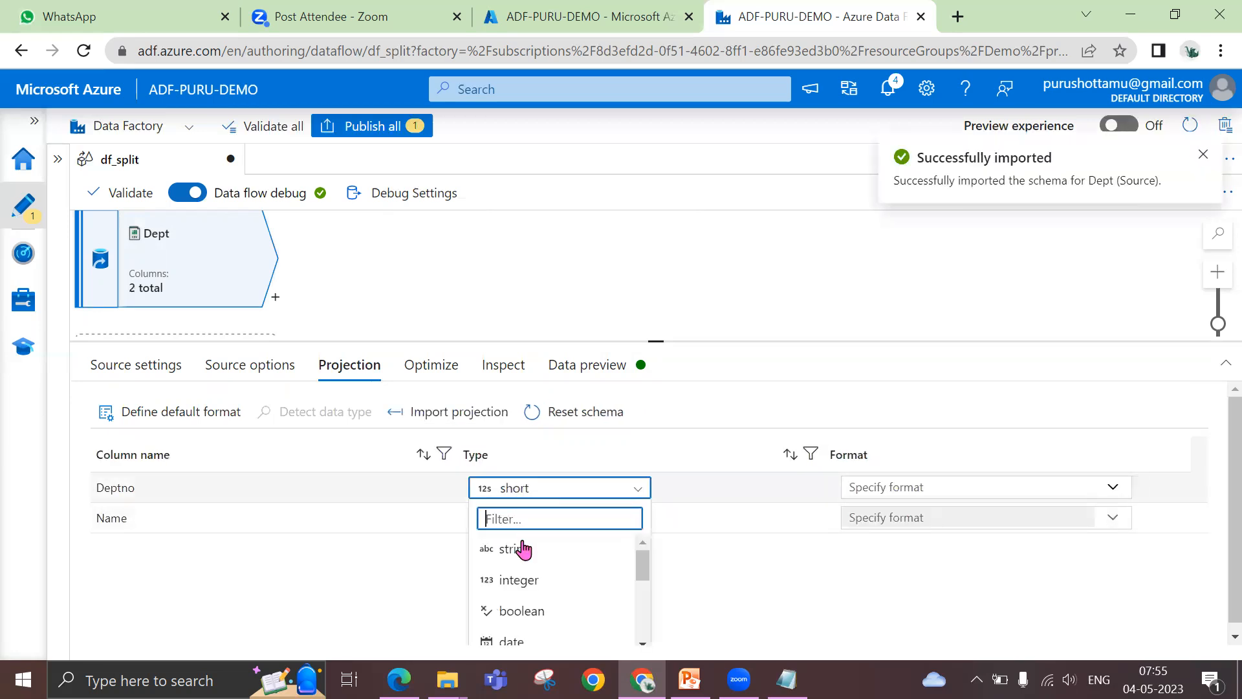
left_click(520, 585)
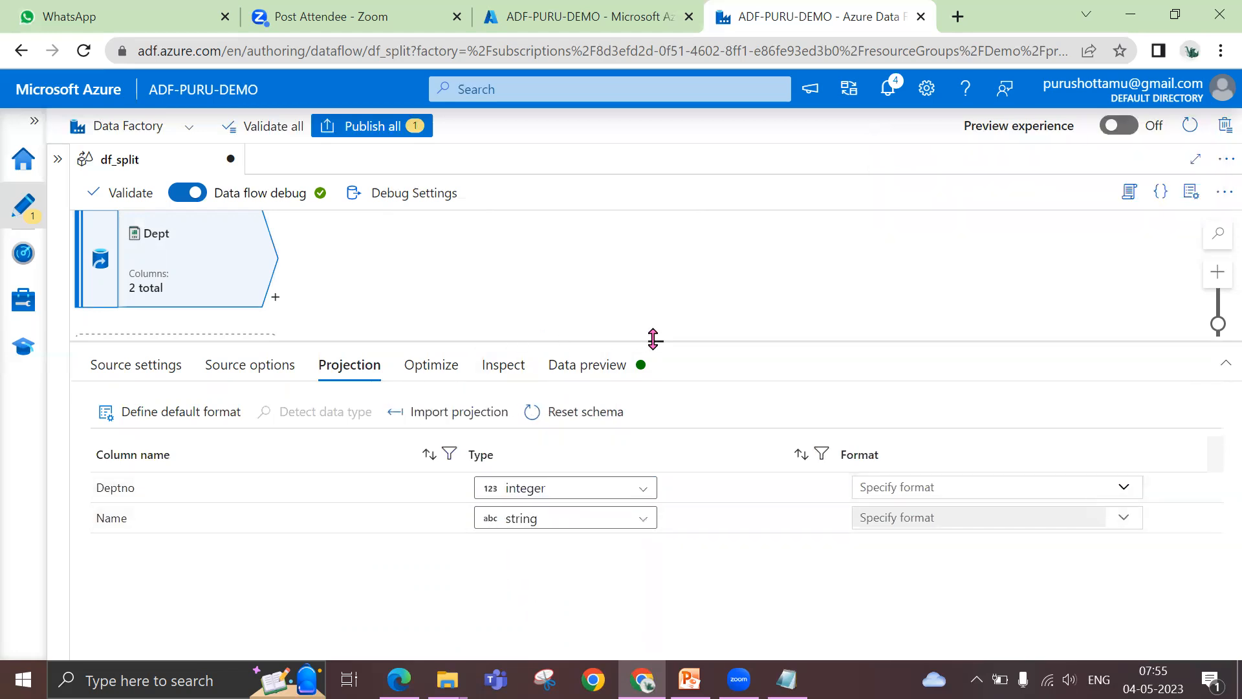
Set the Dept-side column of the exists1 condition to Deptno
left_click_drag(654, 338, 657, 393)
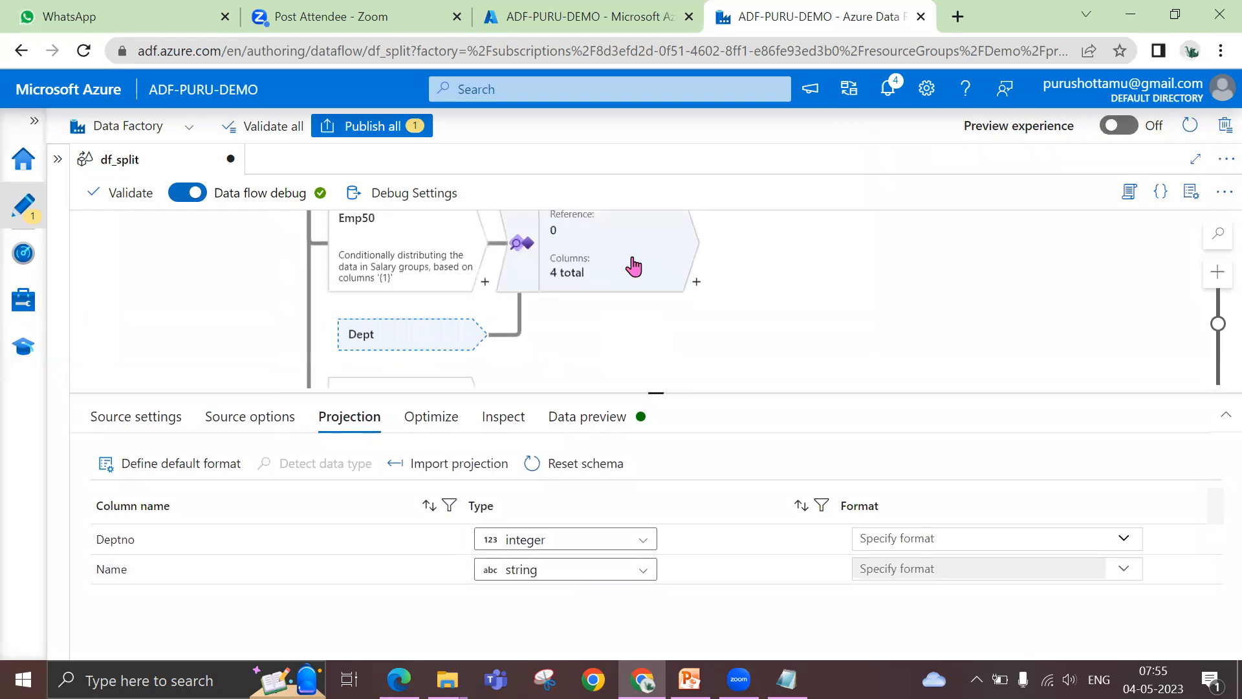
left_click(633, 265)
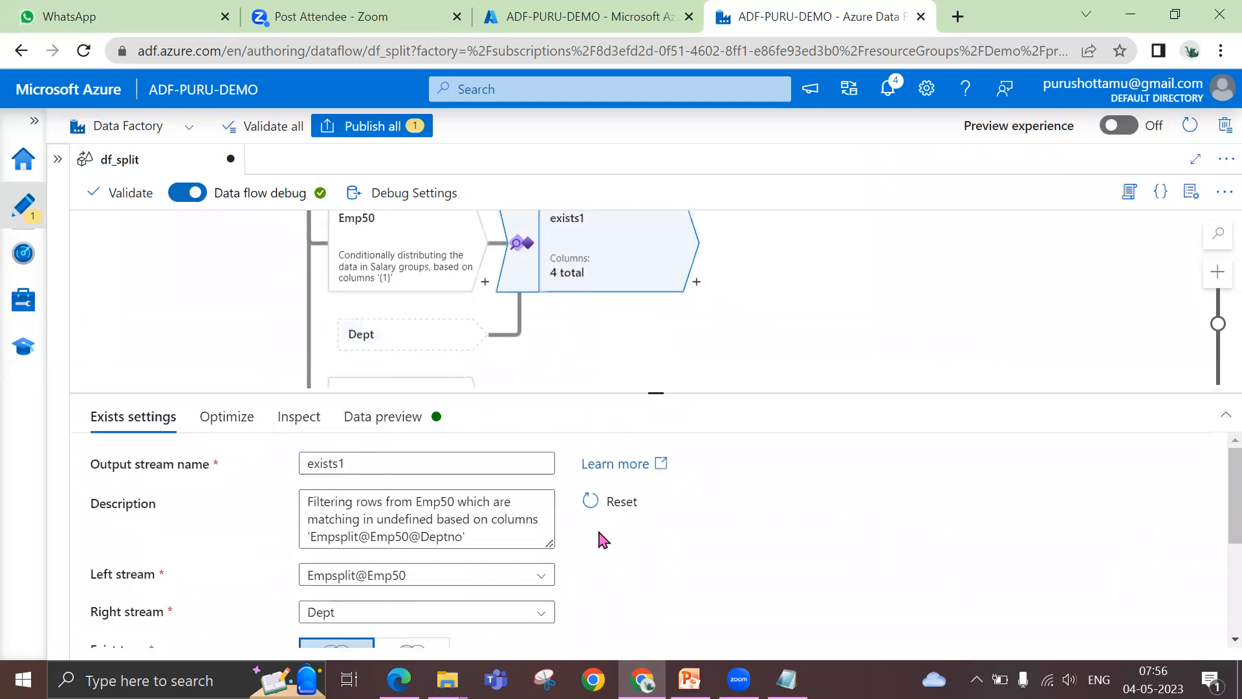
scroll(603, 539, "down", 3)
left_click(652, 615)
left_click(616, 639)
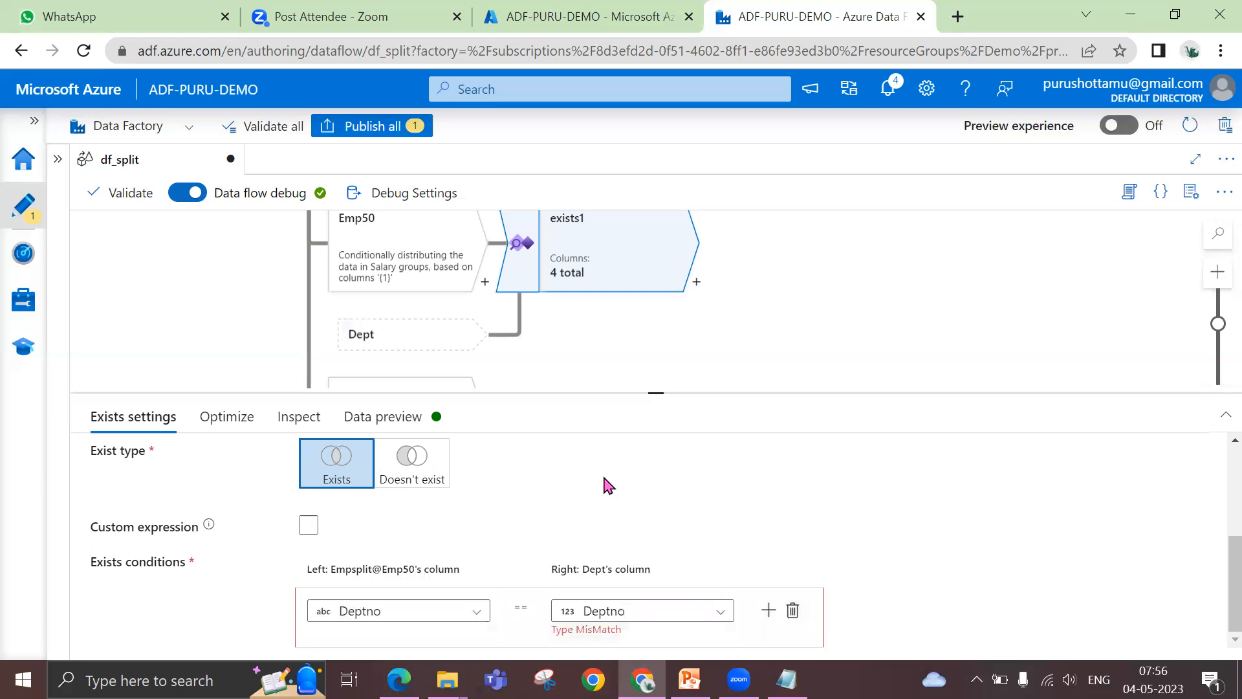
Check the data type of the Deptno column in the Emp50 stream's data preview
scroll(602, 490, "up", 3)
left_click_drag(653, 391, 657, 425)
scroll(643, 405, "up", 3)
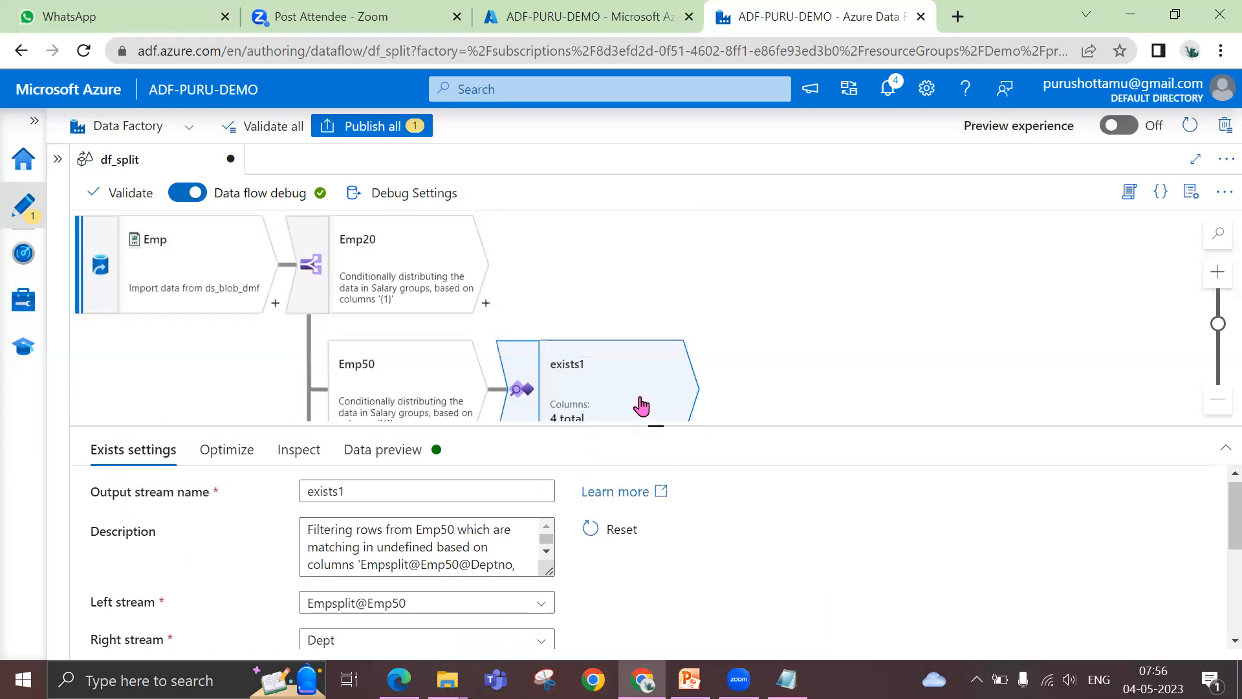
left_click(389, 392)
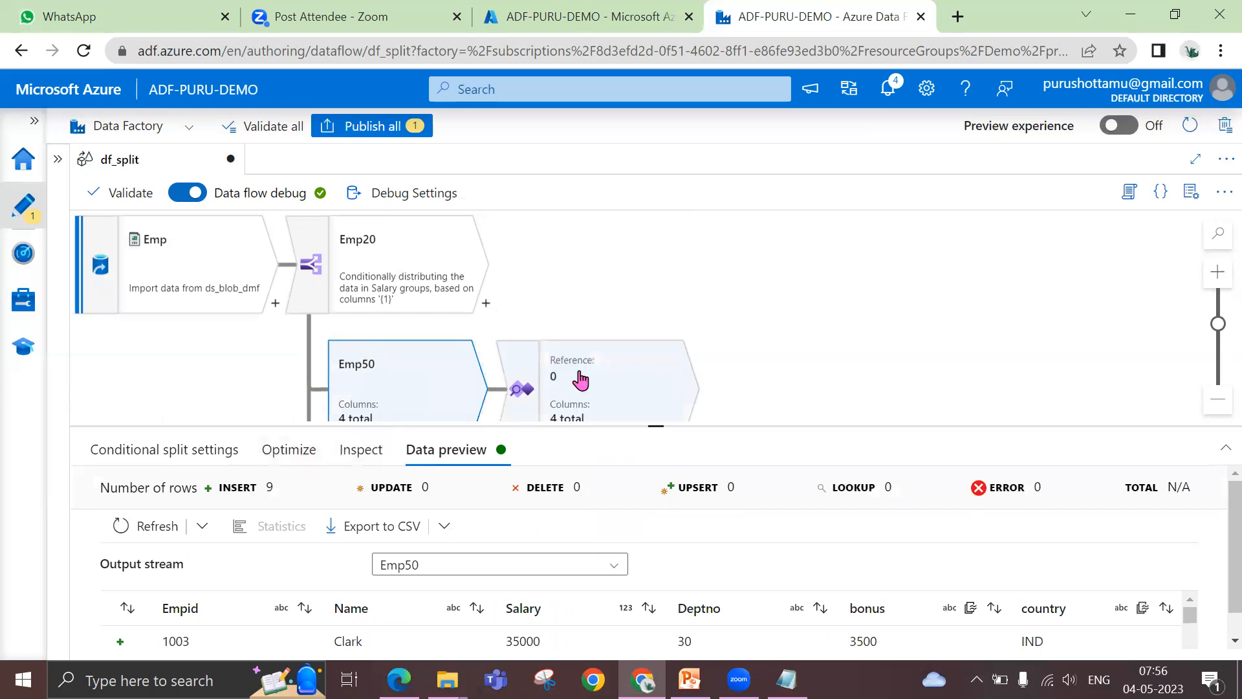
Change the data type of the Deptno column in the Dept source's projection to string
scroll(531, 381, "down", 6)
scroll(466, 388, "up", 2)
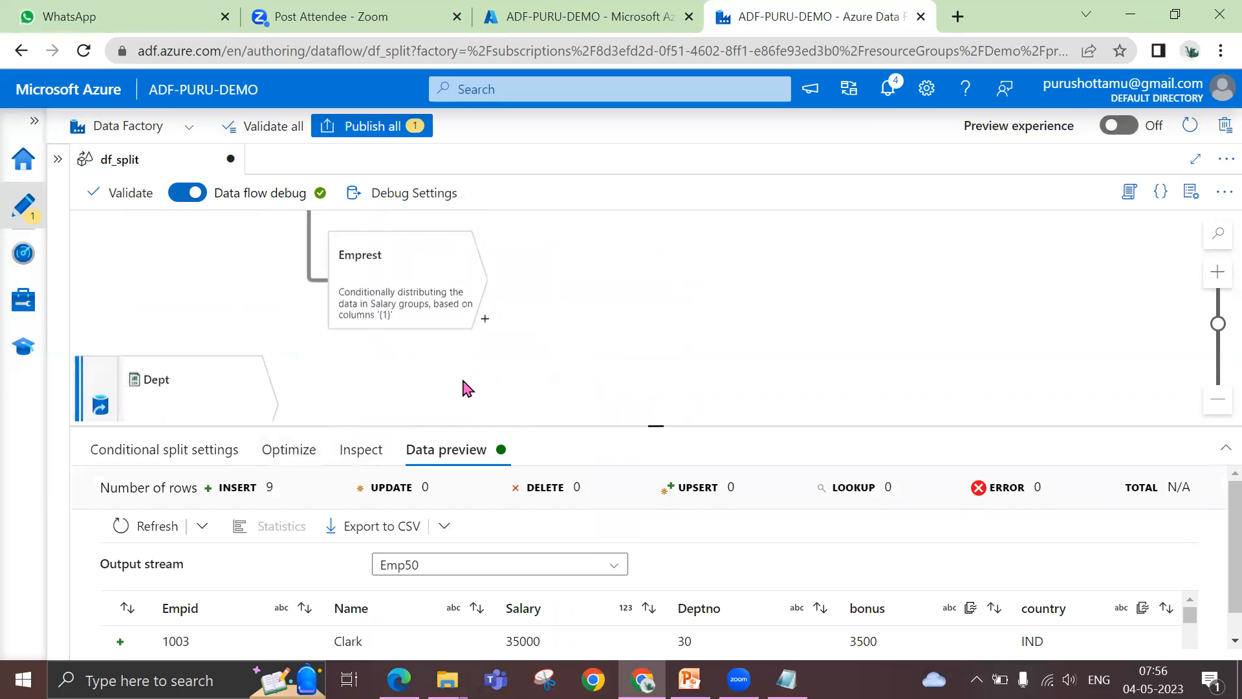
left_click(207, 401)
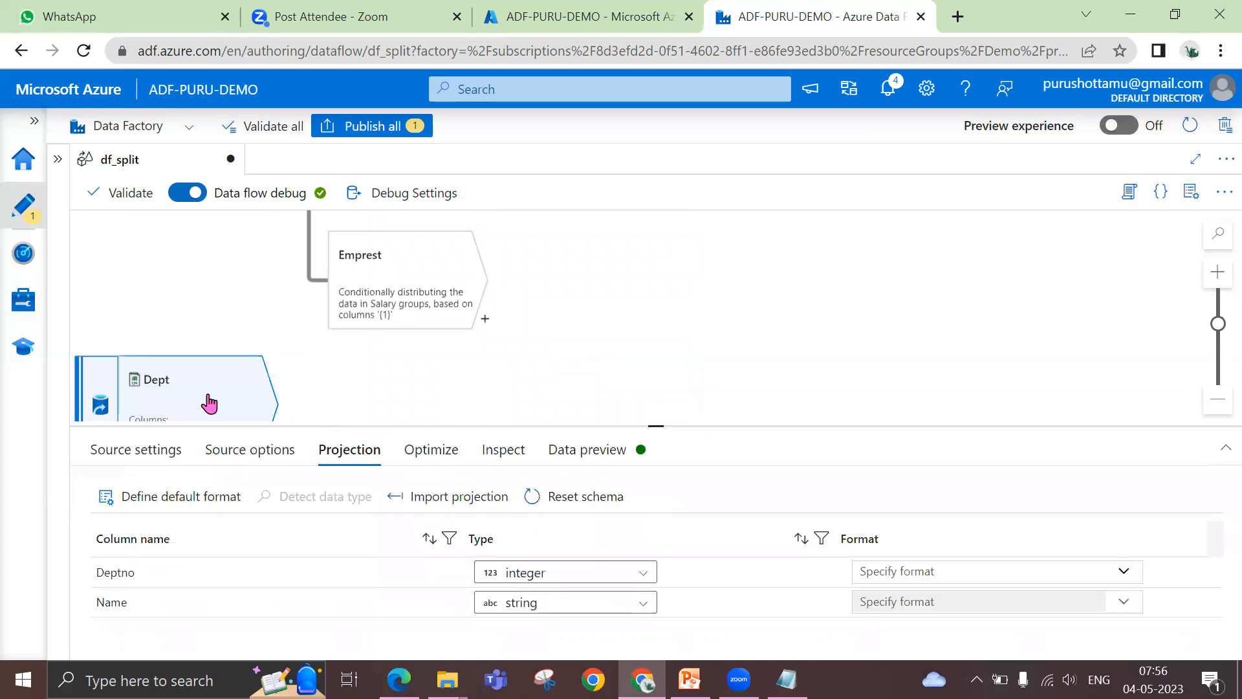
left_click(534, 574)
left_click(534, 633)
Reopen the exists1 settings and check the Deptno exists condition between Emp50 and Dept
left_click_drag(654, 430, 655, 395)
scroll(527, 330, "up", 2)
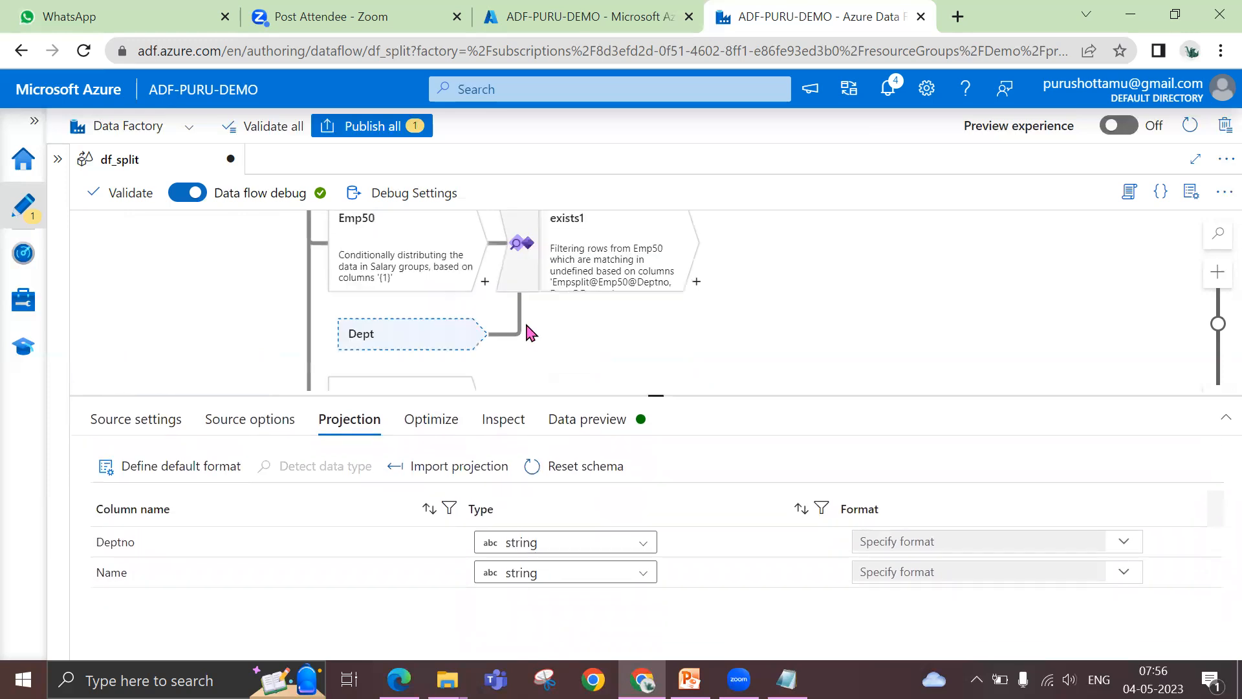
left_click(574, 251)
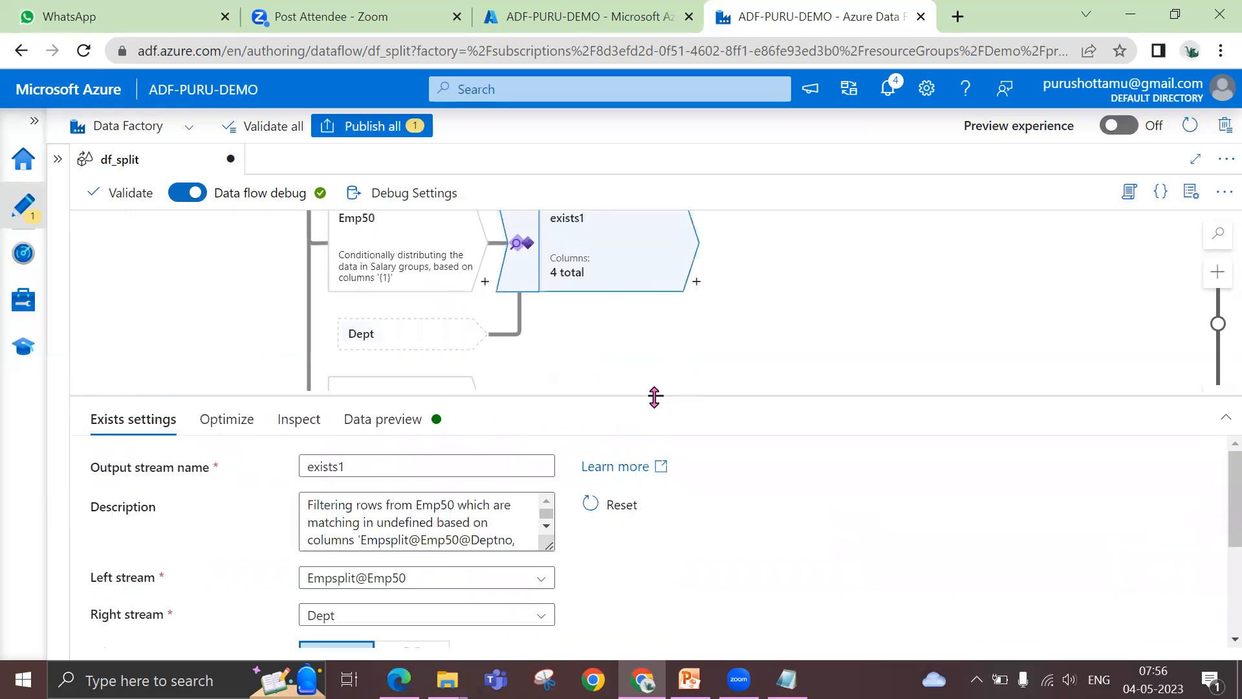
scroll(724, 489, "down", 1)
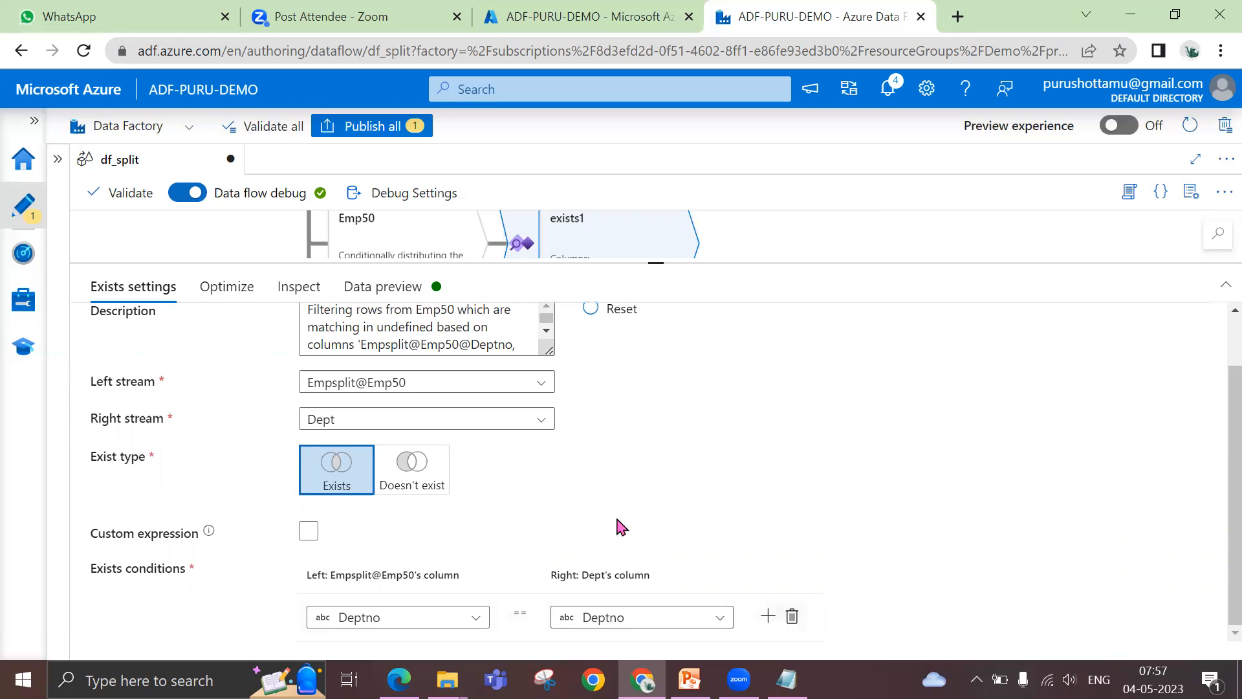
Refresh the data preview of exists1 and review the Deptno values of the returned employee rows
left_click(396, 295)
left_click(148, 364)
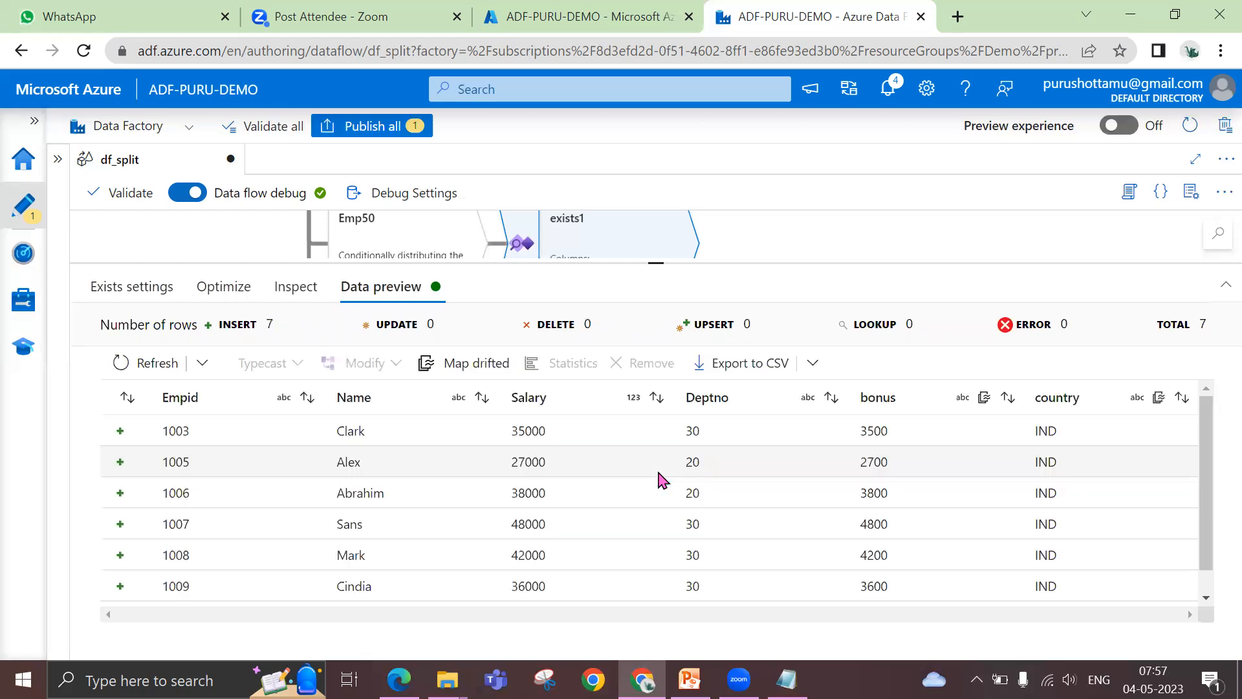
scroll(661, 480, "down", 1)
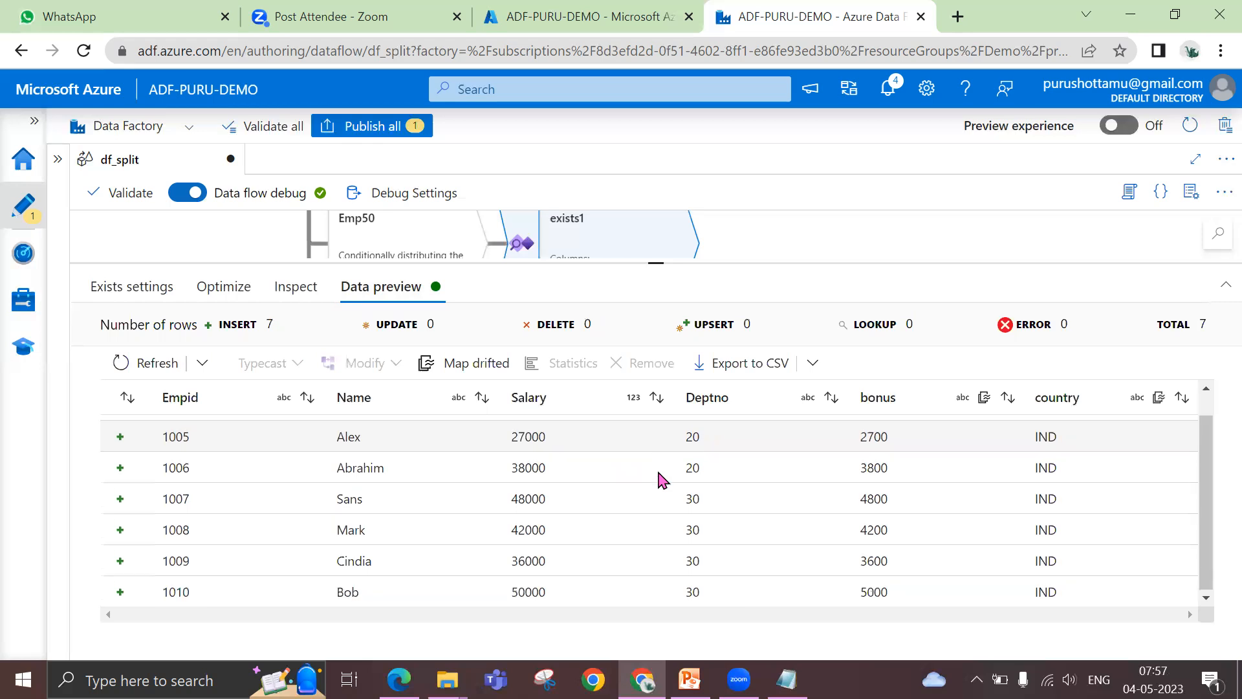
scroll(719, 461, "up", 1)
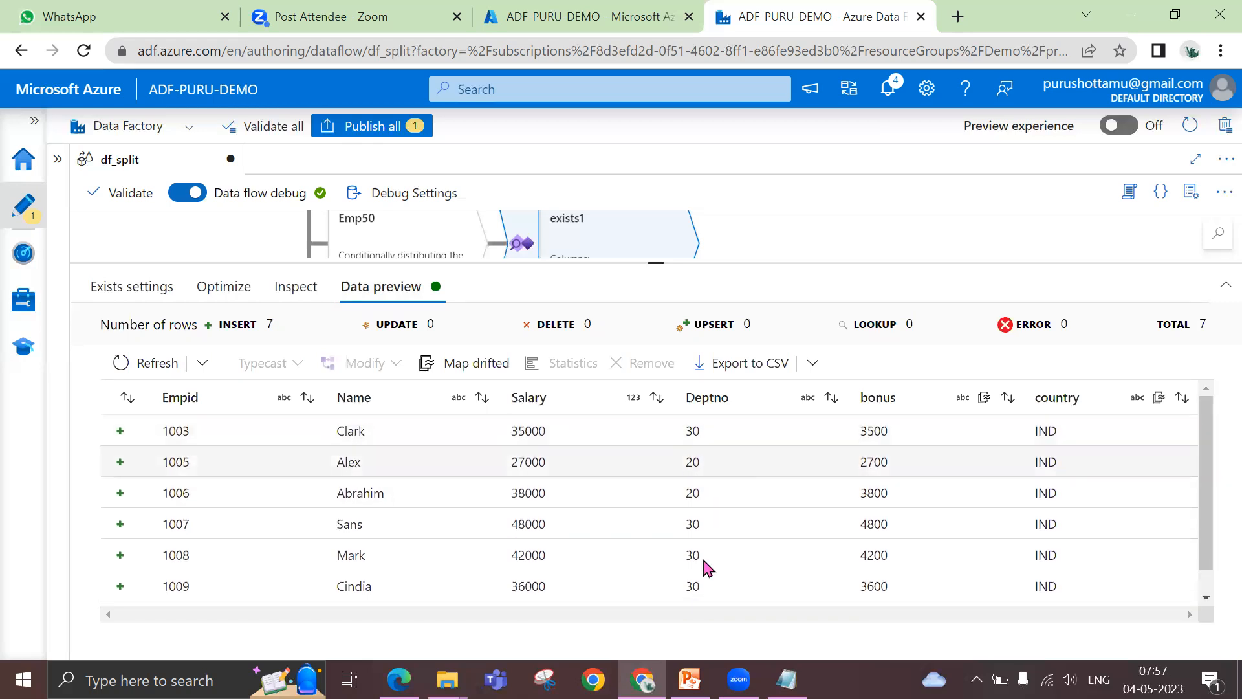
scroll(726, 524, "down", 1)
scroll(724, 528, "down", 1)
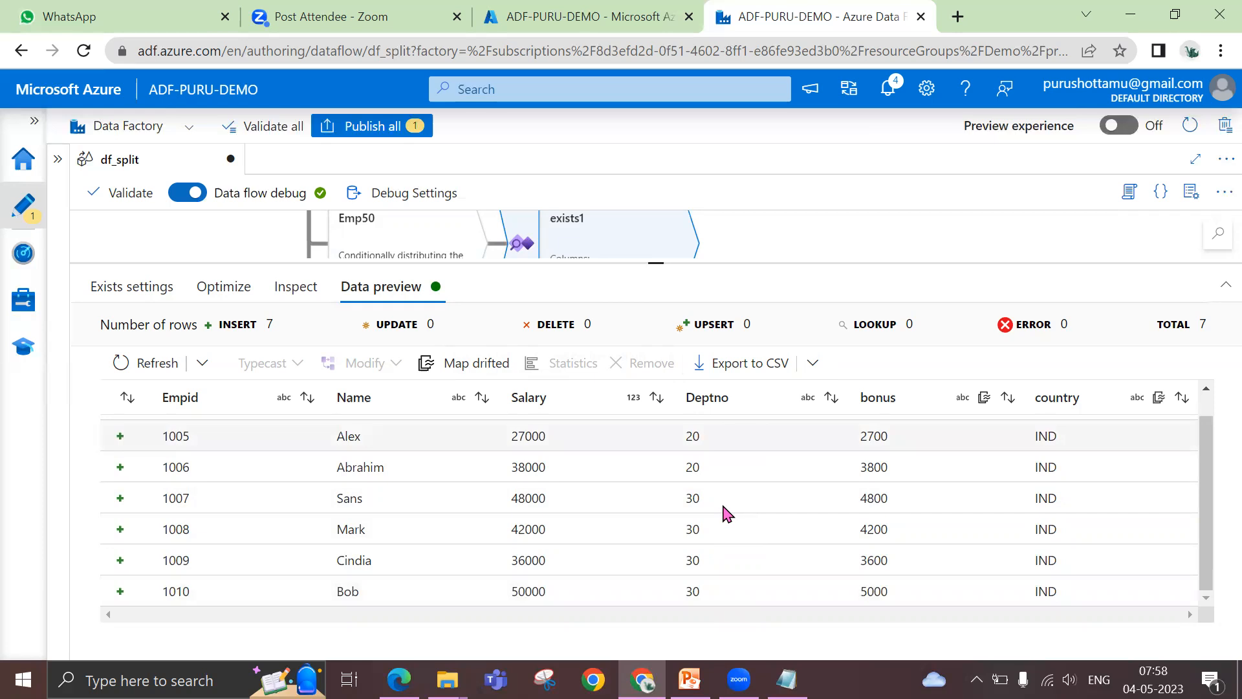
scroll(702, 435, "up", 2)
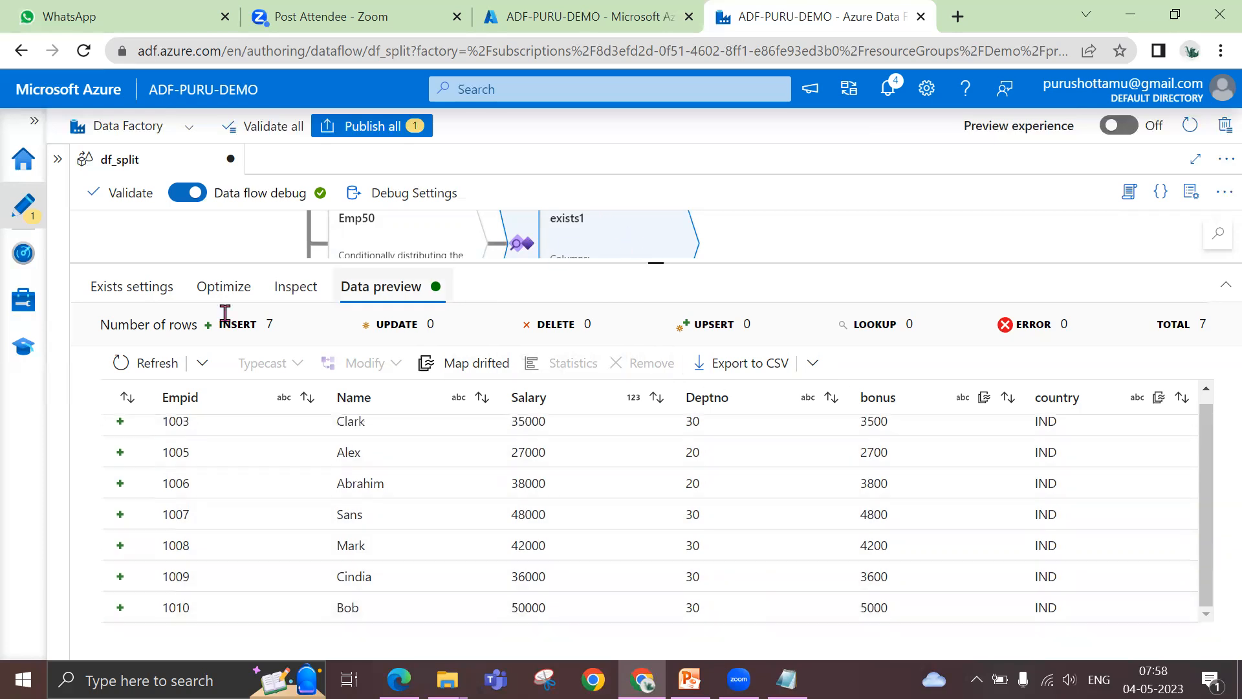
Set the exist type of exists1 to Doesn't exist and refresh its data preview
left_click(153, 301)
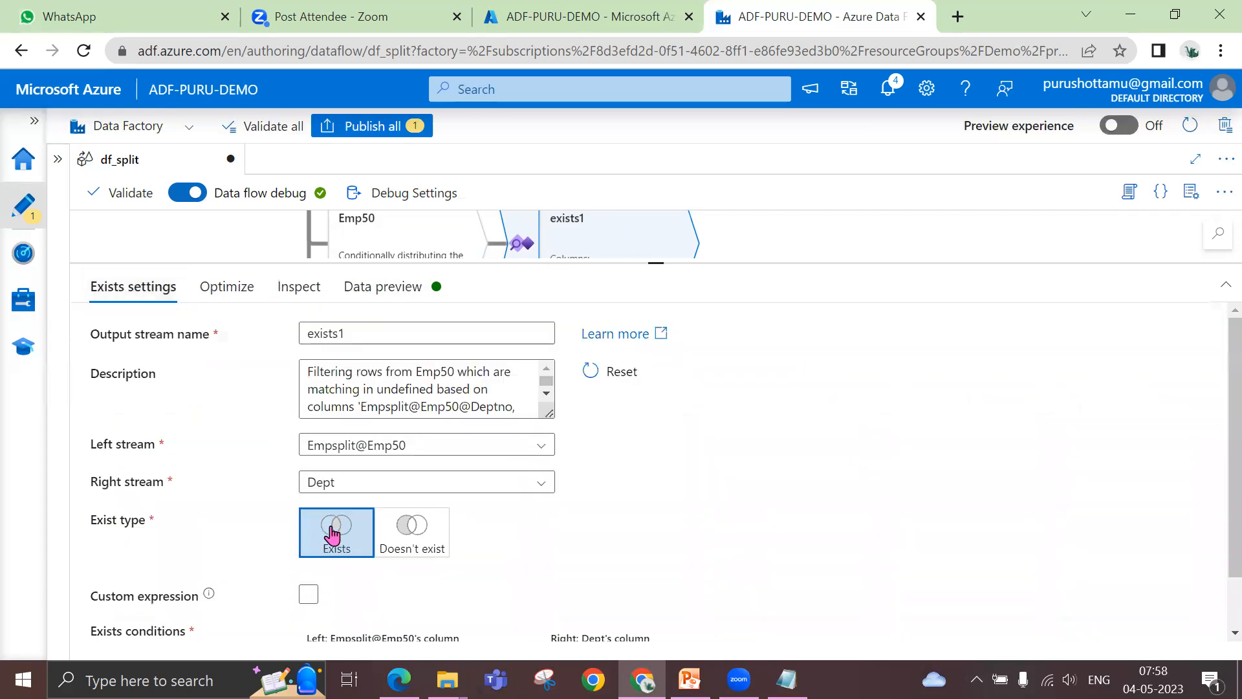
left_click(432, 554)
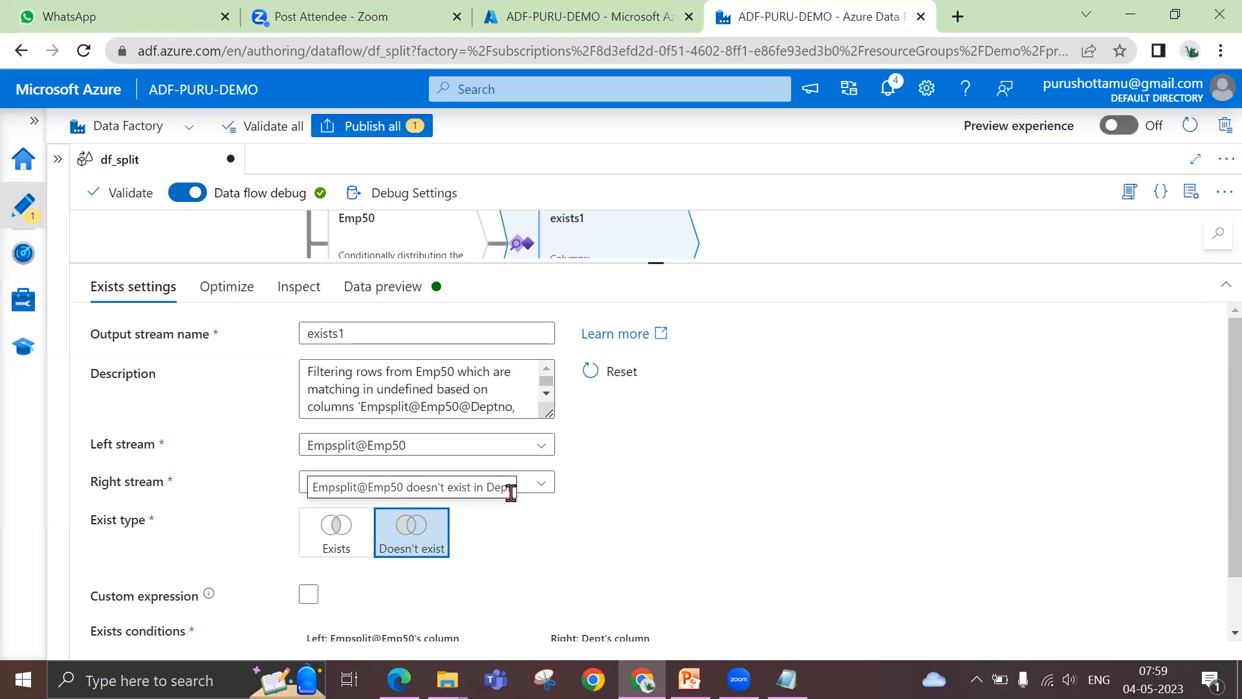
left_click(402, 287)
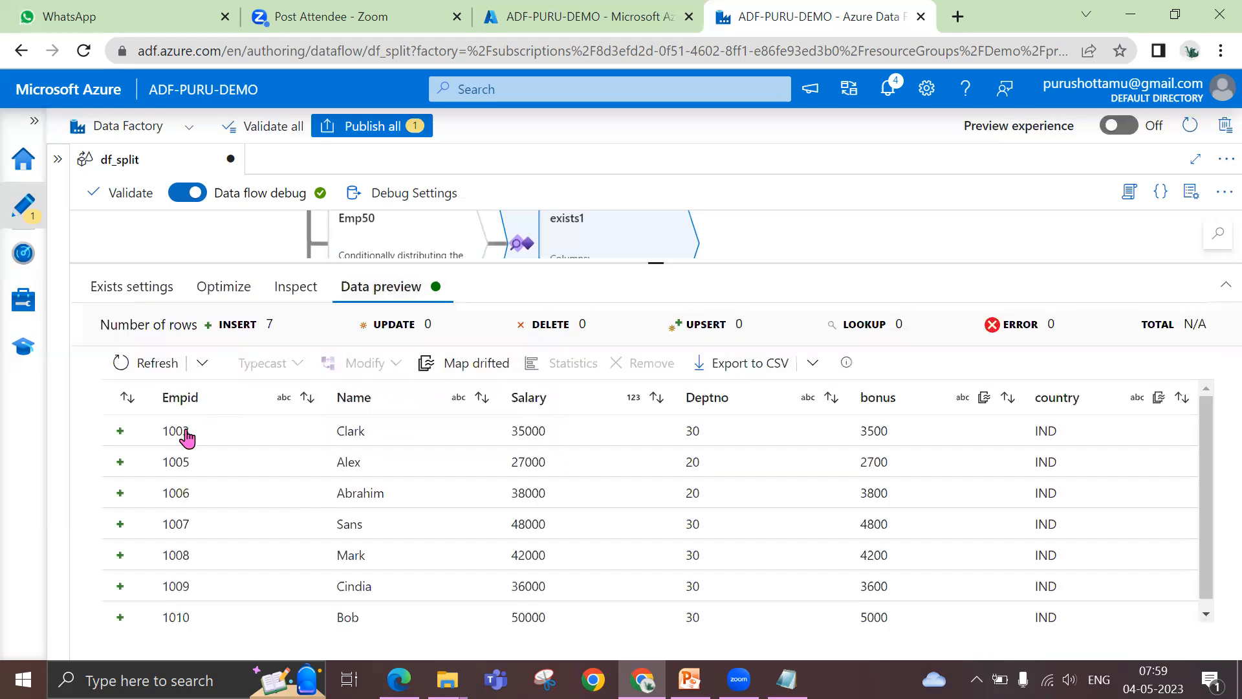
left_click(165, 290)
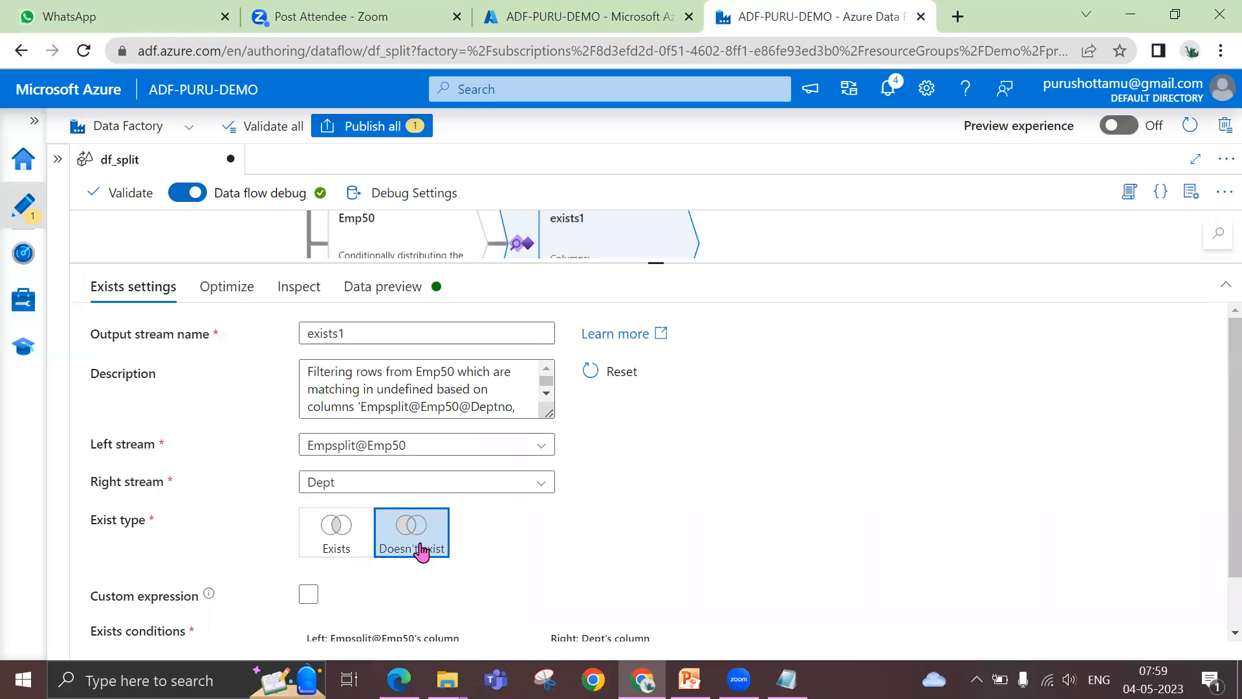
left_click(394, 287)
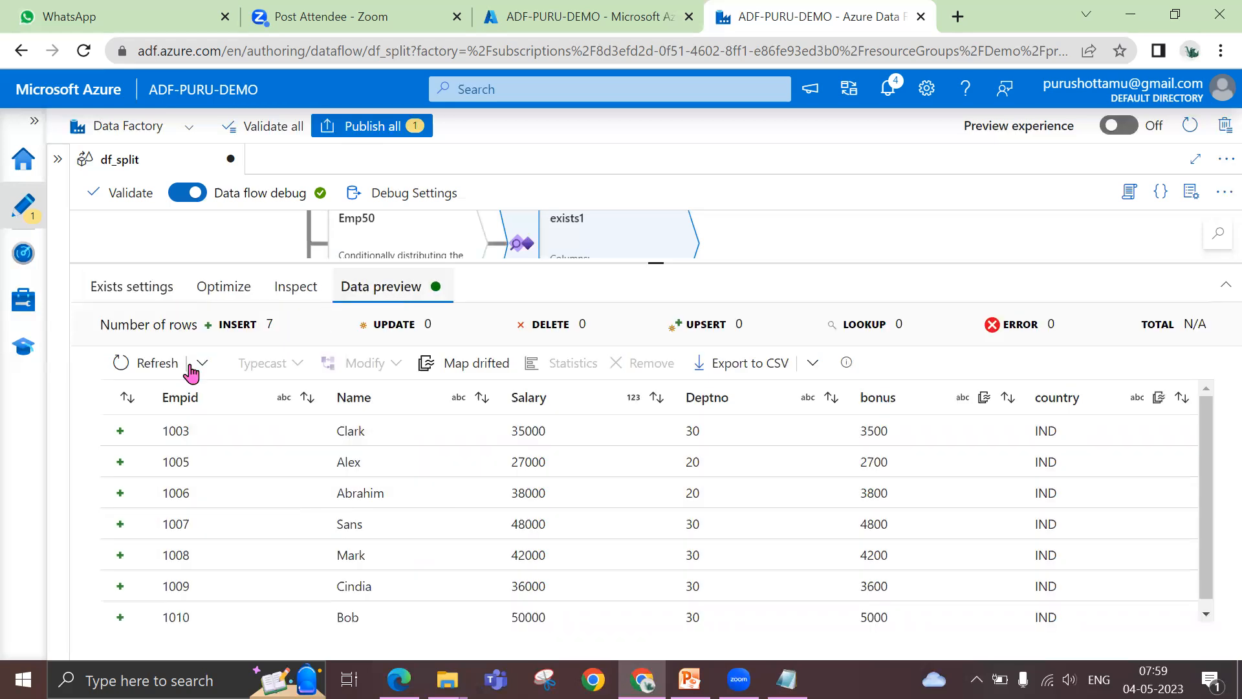
left_click(170, 366)
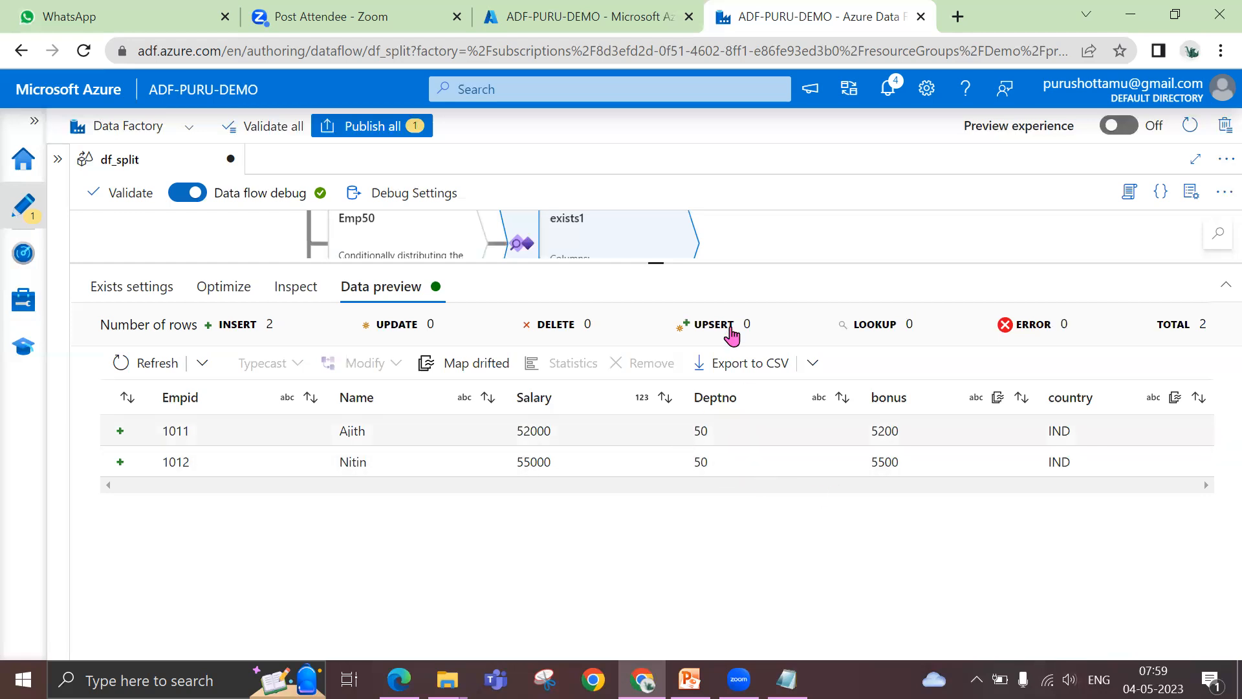
Enlarge the data flow canvas slightly, and switch to the Mapping Dataflows presentation in PowerPoint to read the Multiple Input/Outputs slide
left_click_drag(656, 262, 656, 296)
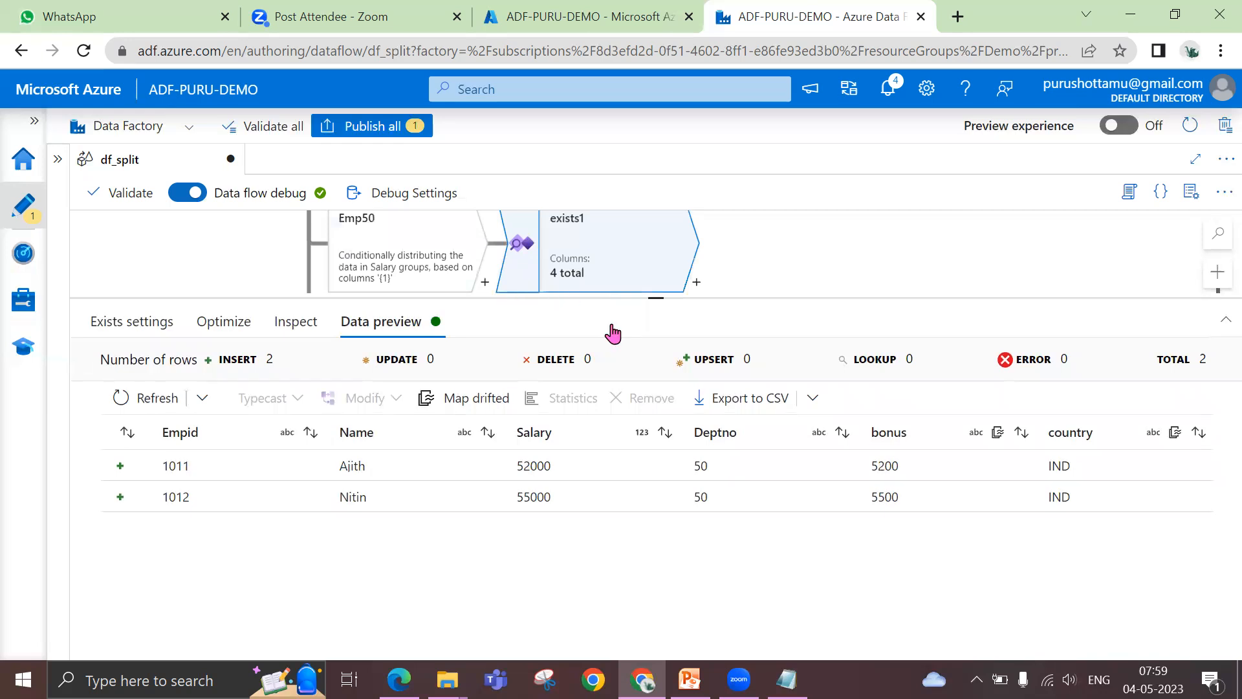
left_click(689, 679)
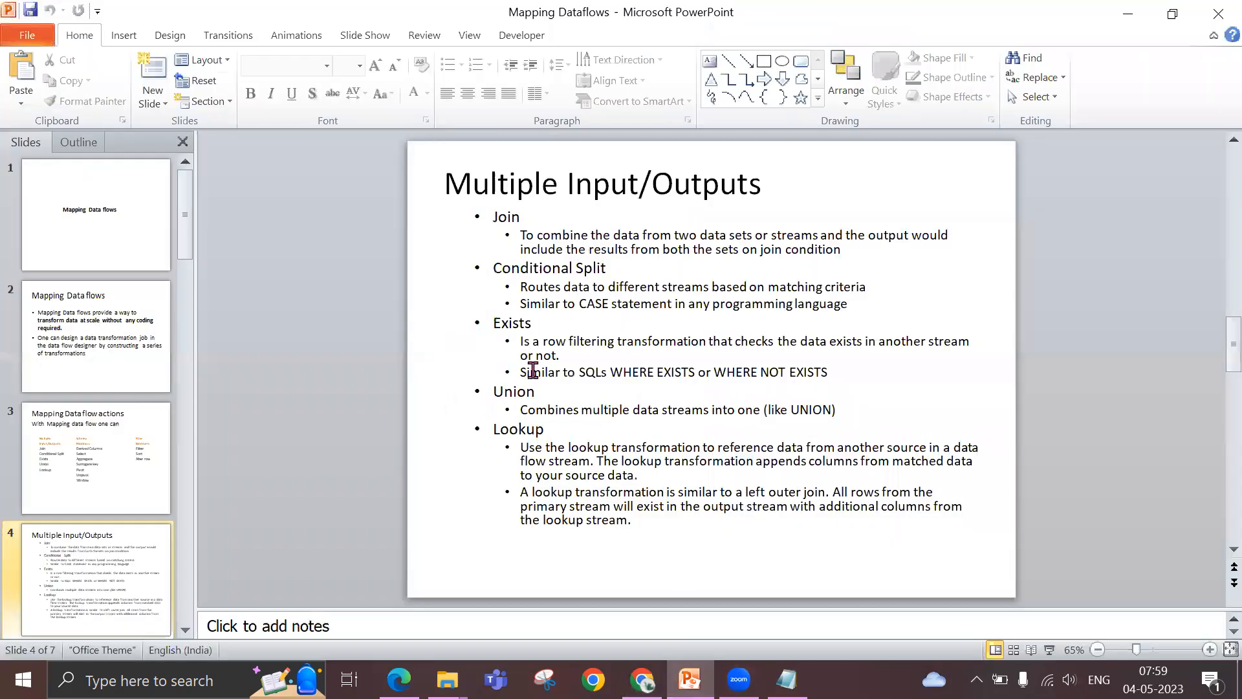
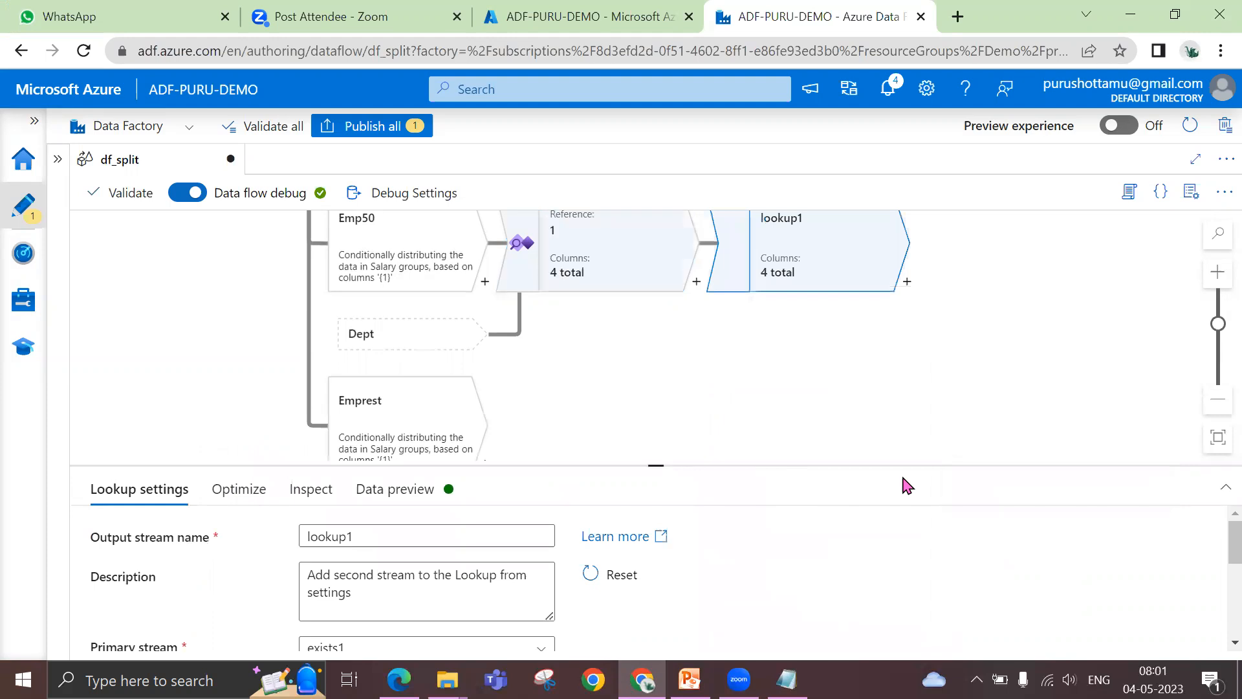
Rename the output stream of the new lookup transformation to lookupDept
scroll(734, 362, "up", 2)
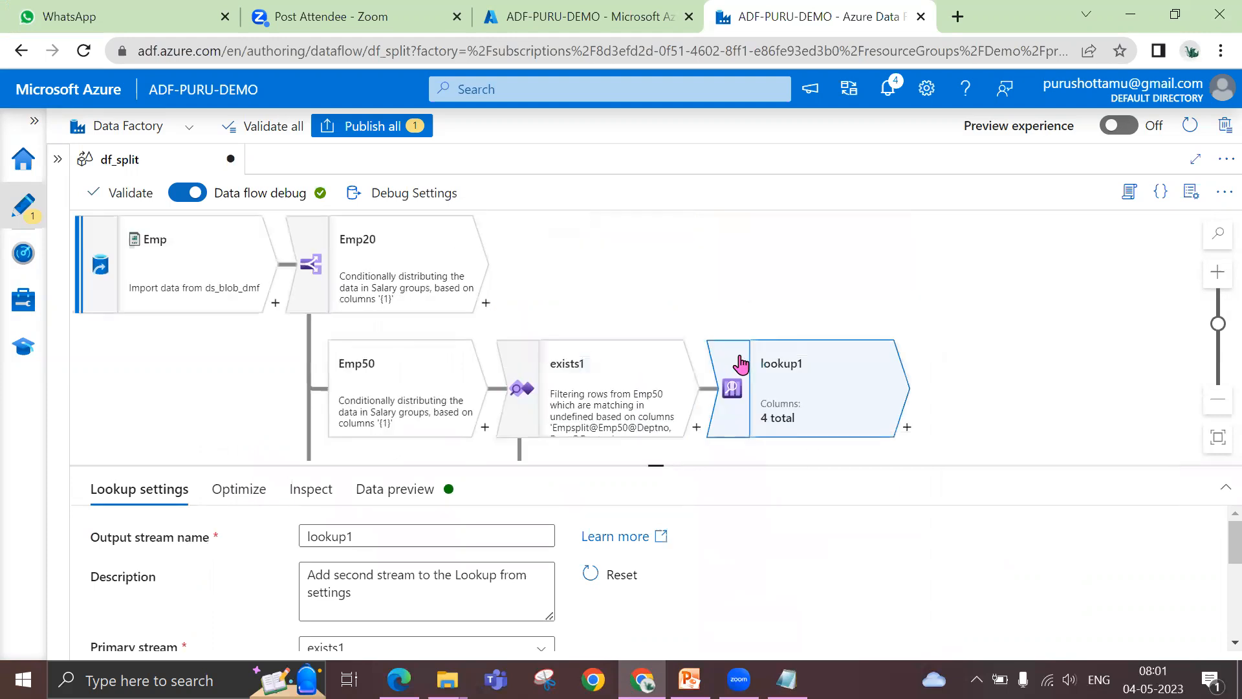
scroll(912, 353, "down", 2)
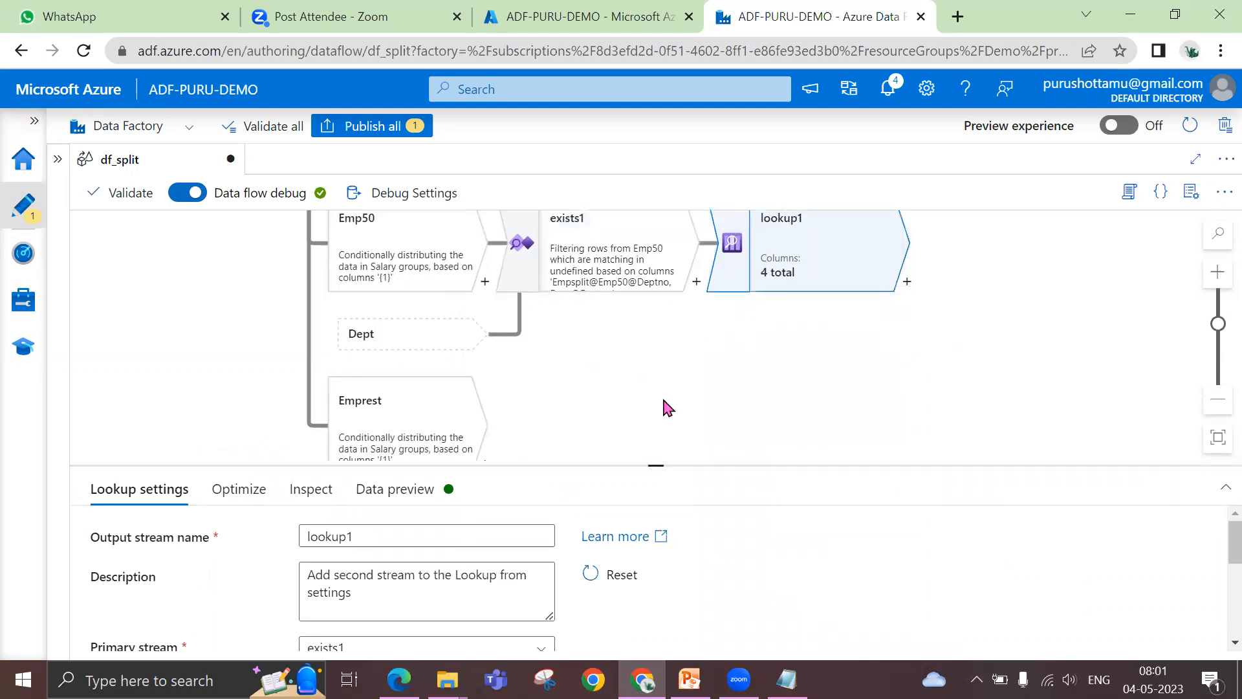
left_click_drag(380, 537, 275, 543)
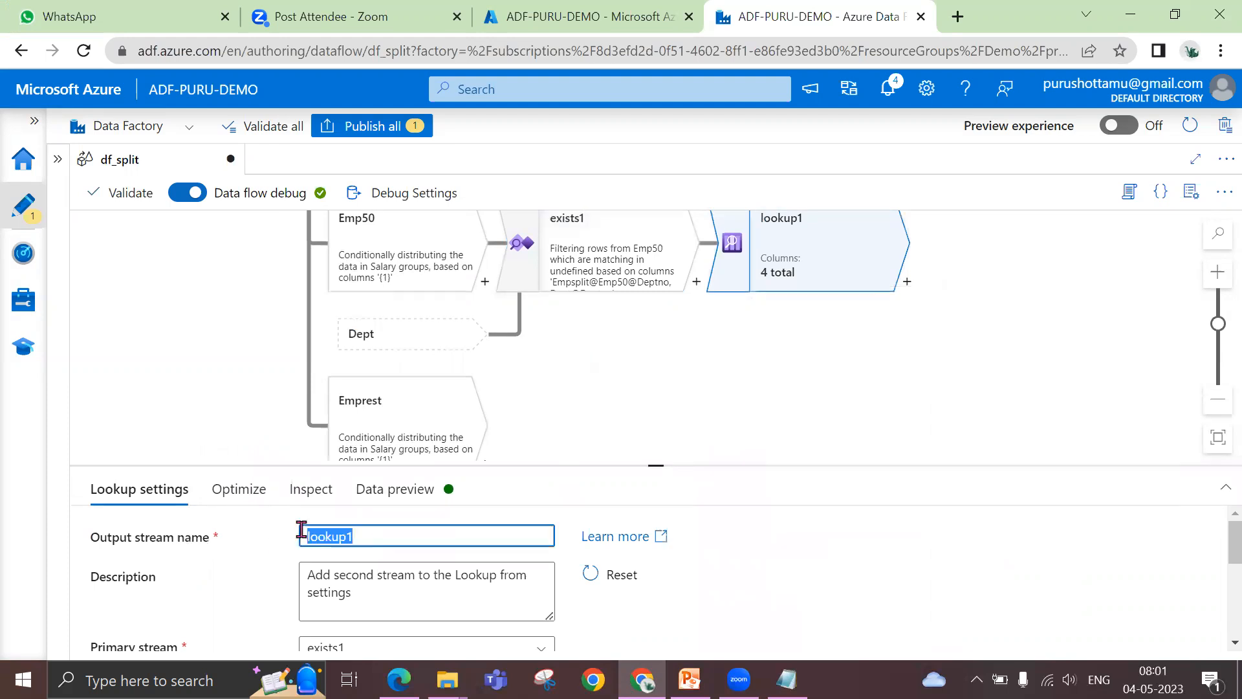
type("looku")
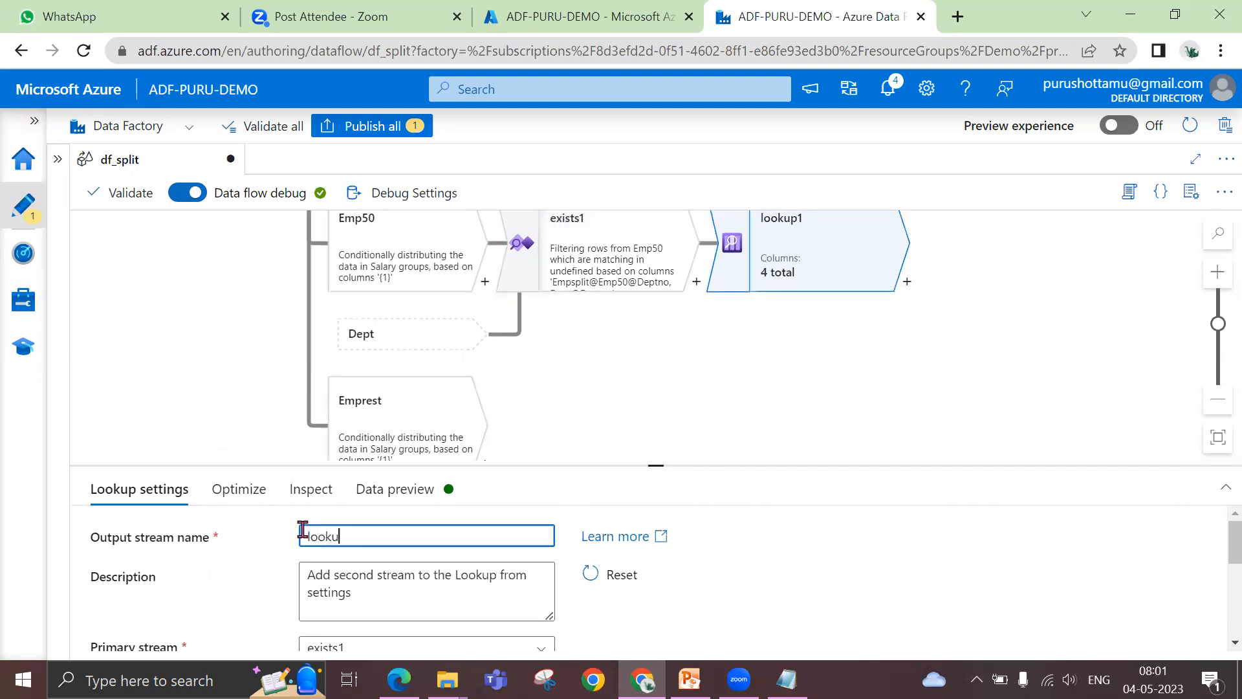
type("pDept")
Enlarge the settings area of the lookup transformation and choose Dept as its lookup stream
scroll(731, 556, "down", 3)
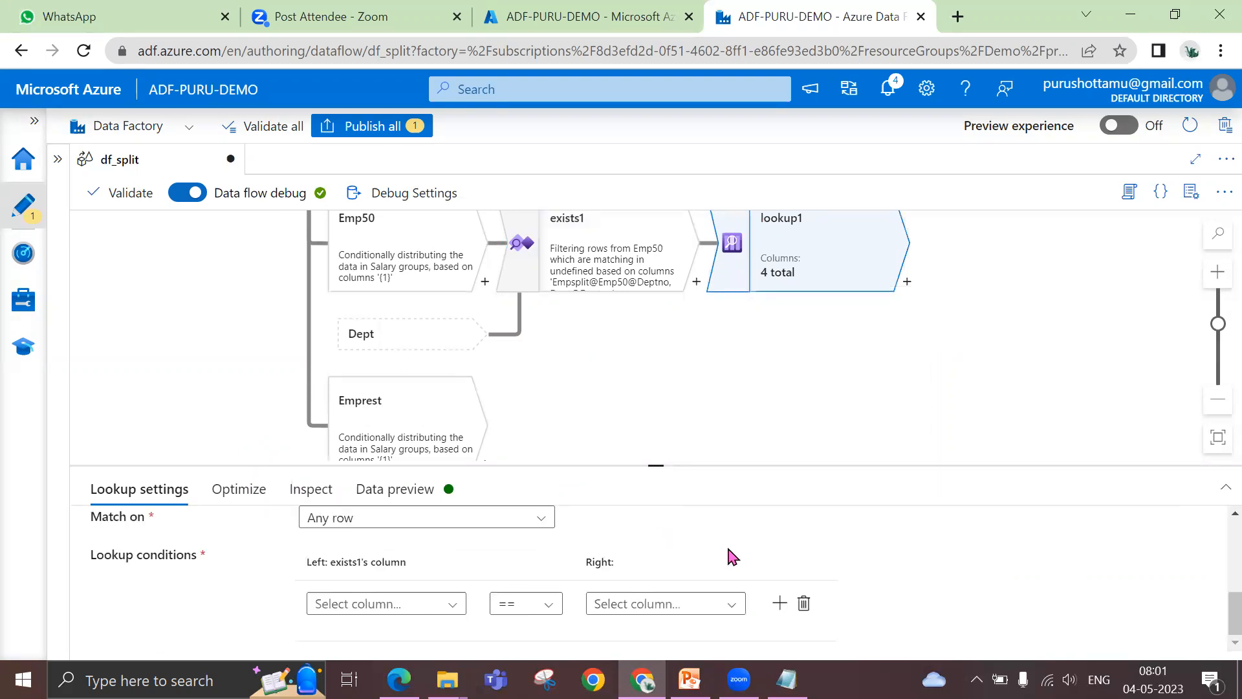
scroll(732, 556, "up", 3)
left_click_drag(654, 466, 669, 298)
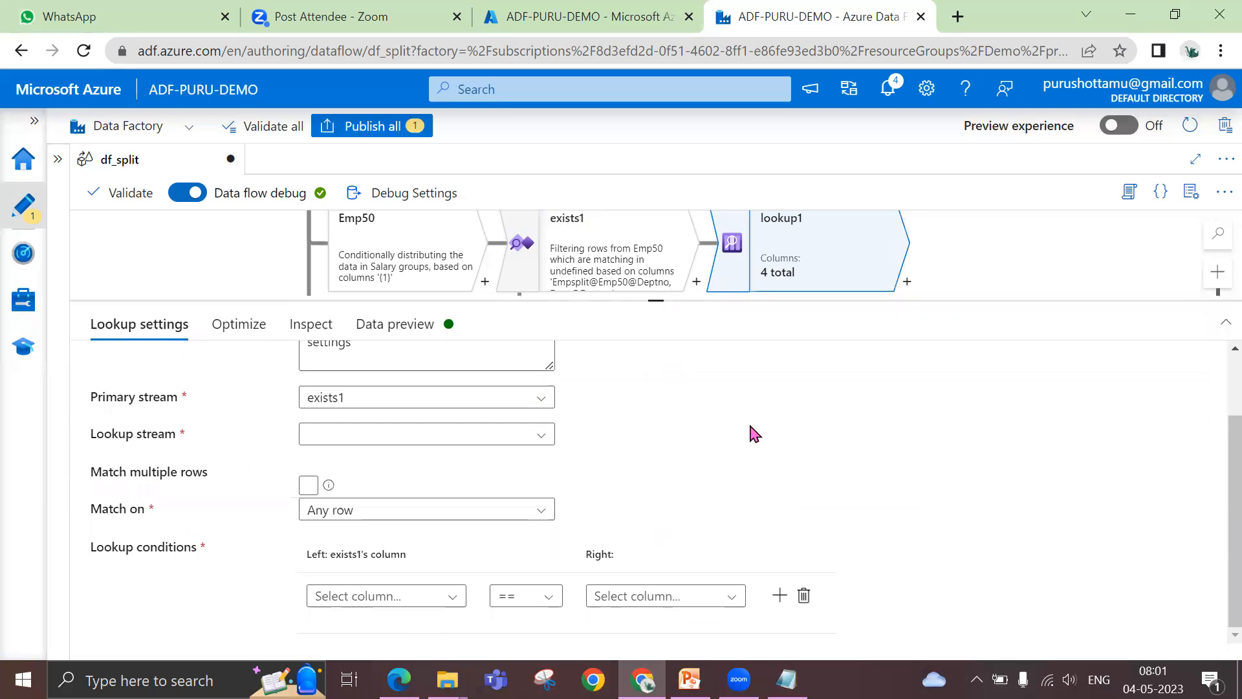
scroll(755, 435, "up", 2)
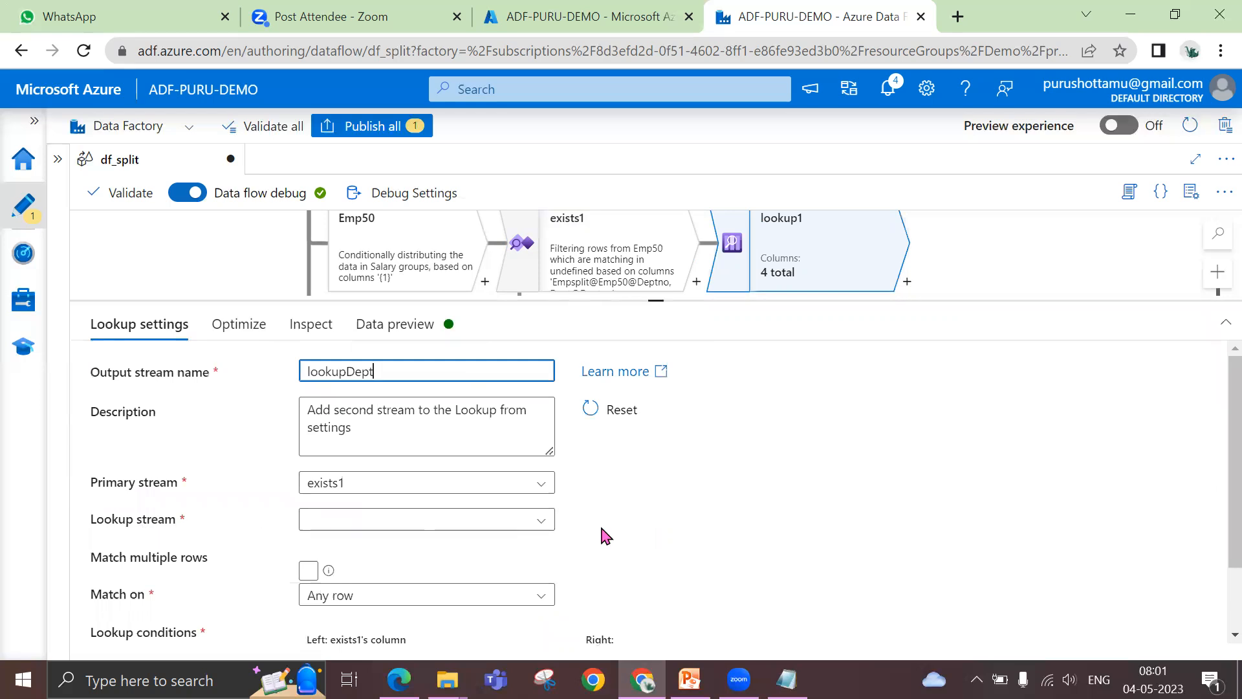
left_click(524, 529)
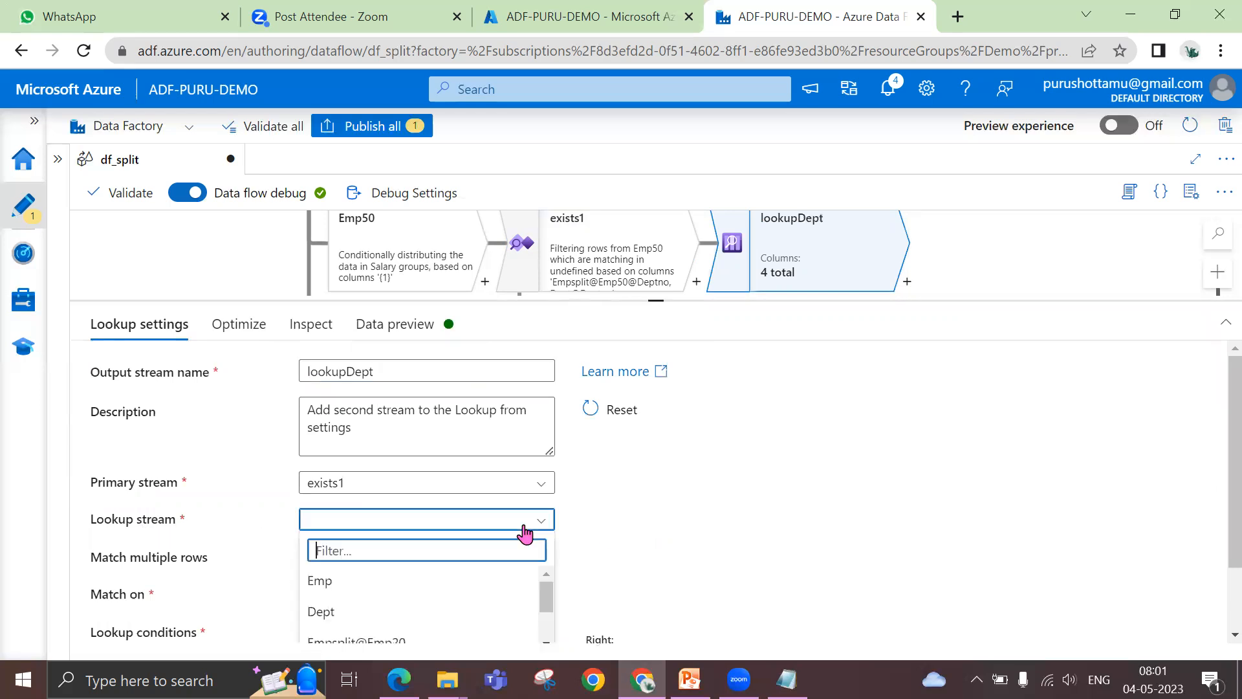
left_click(345, 618)
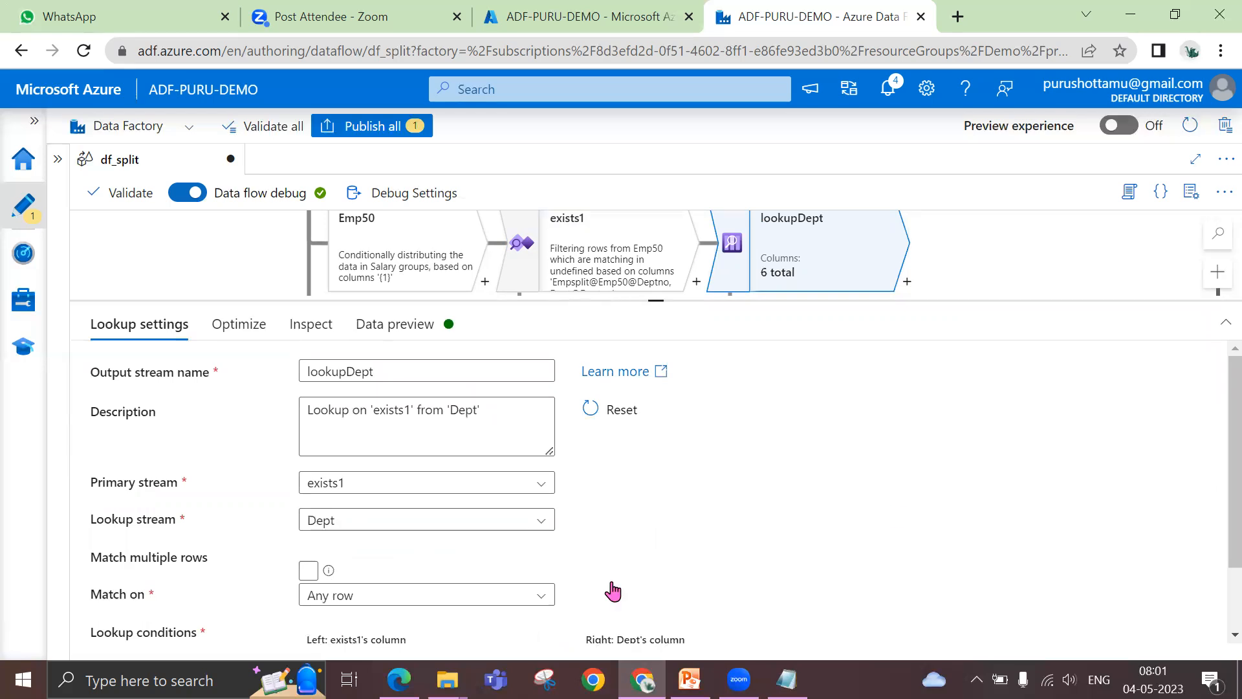
Define the lookup condition so that exists1's Deptno column equals Dept's Deptno column
scroll(929, 497, "down", 2)
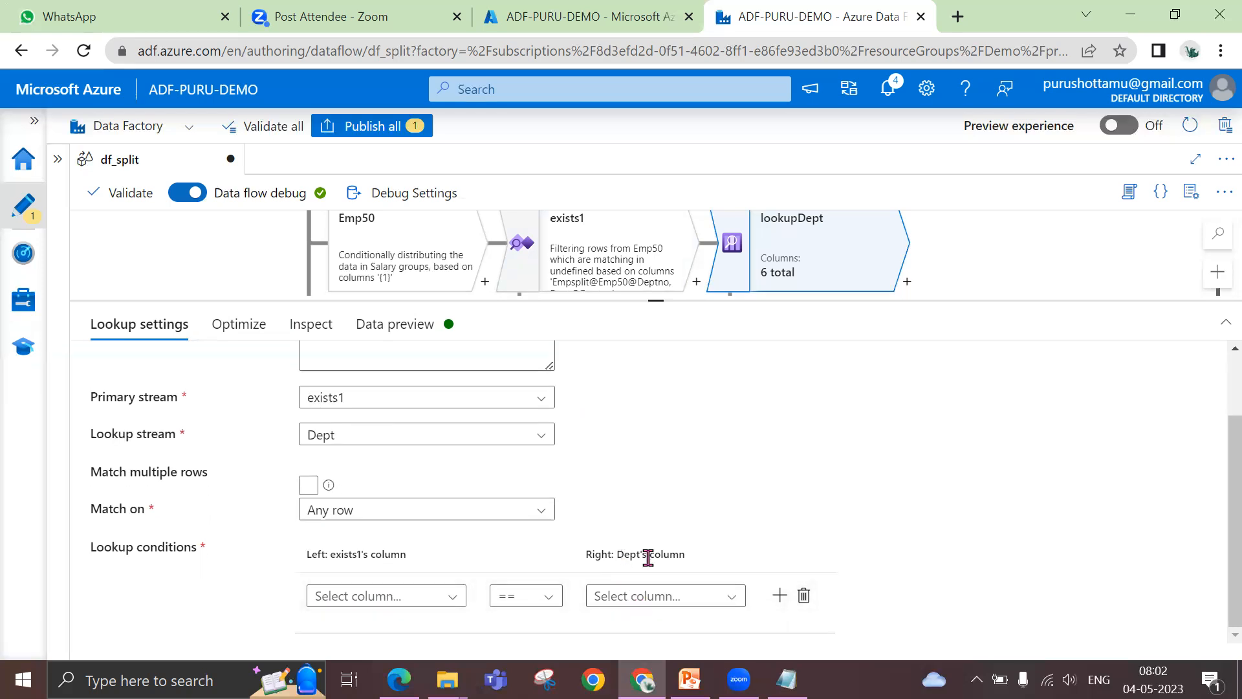
left_click(401, 589)
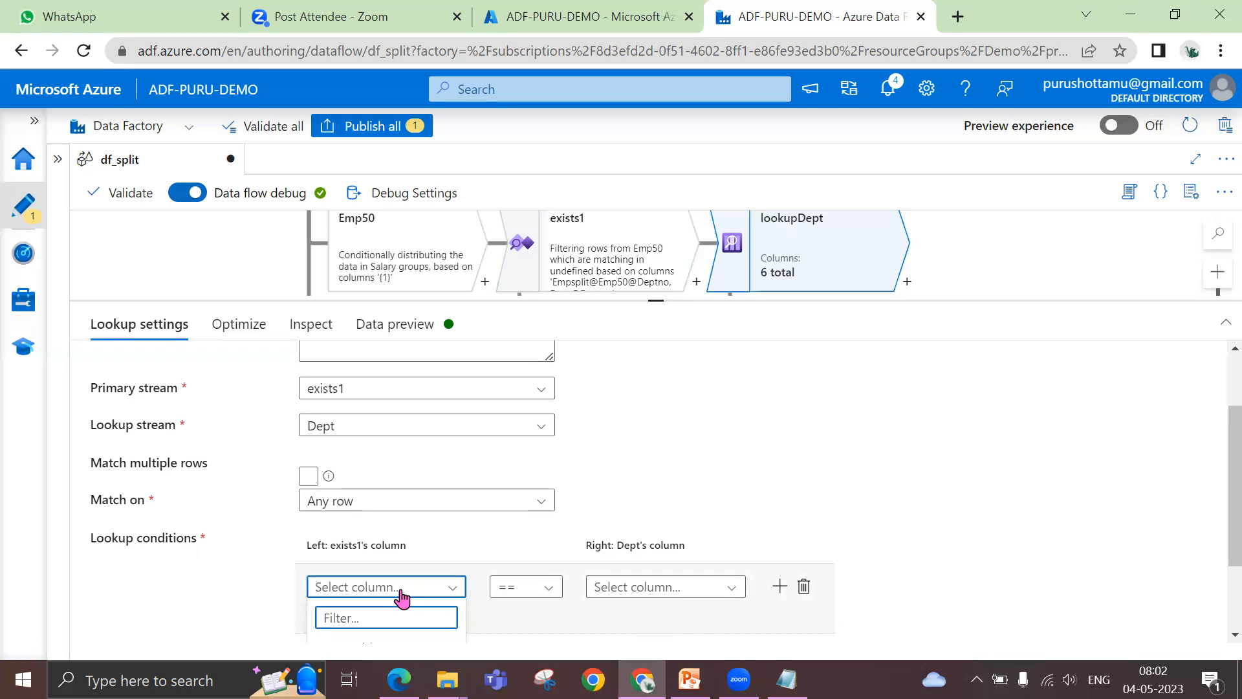
type("dept")
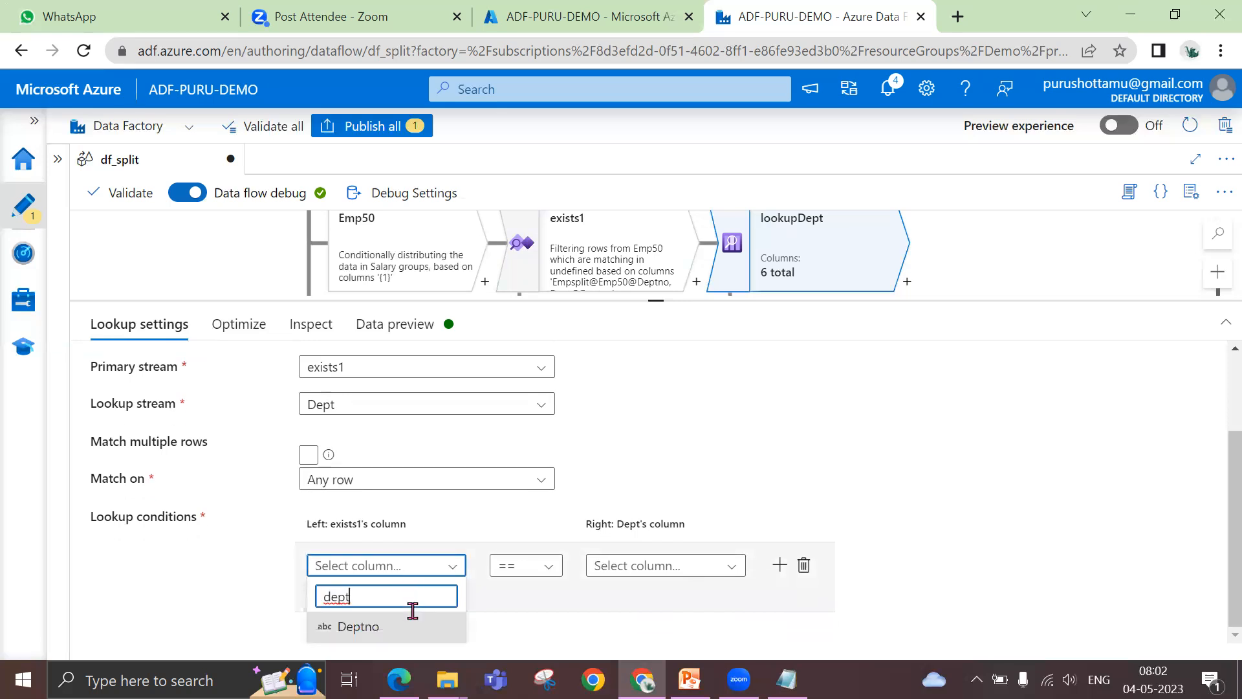
left_click(373, 623)
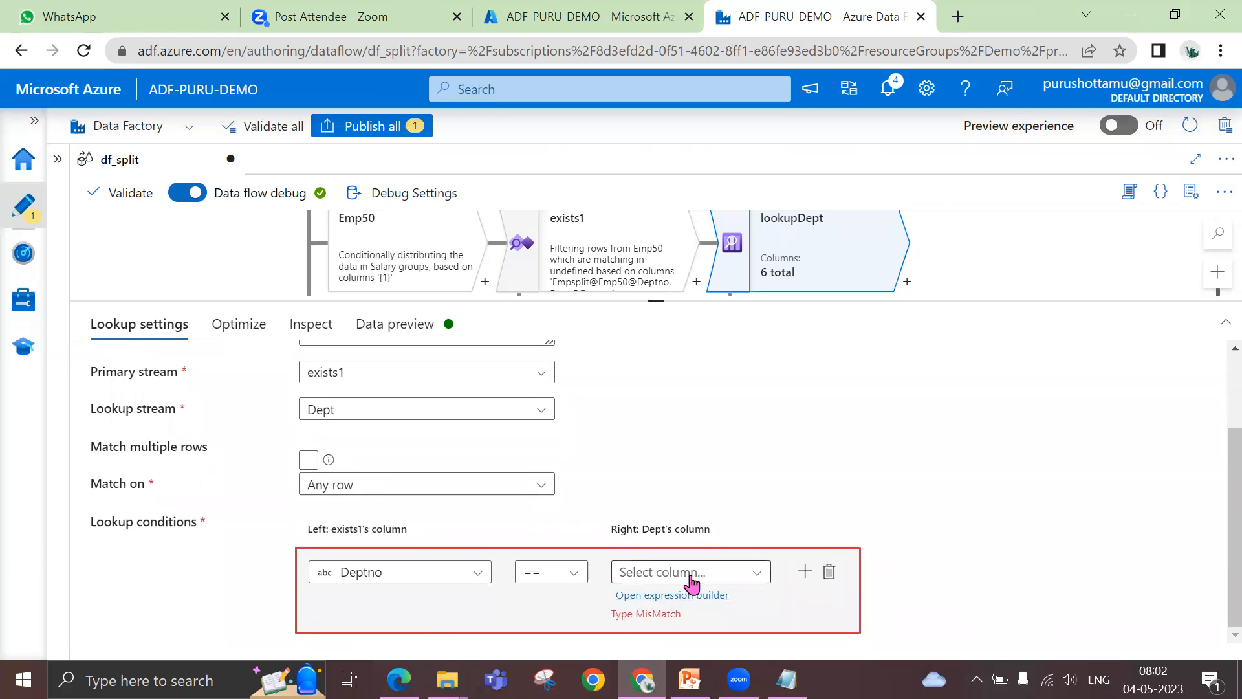
left_click(691, 575)
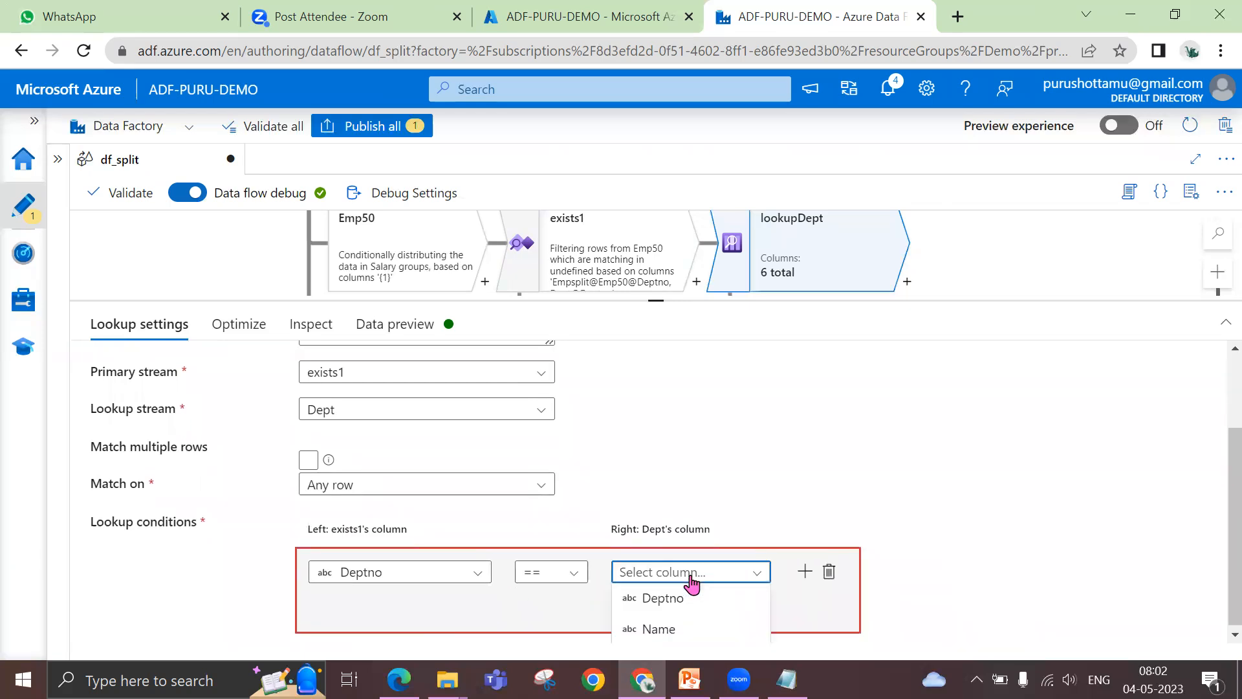
left_click(679, 598)
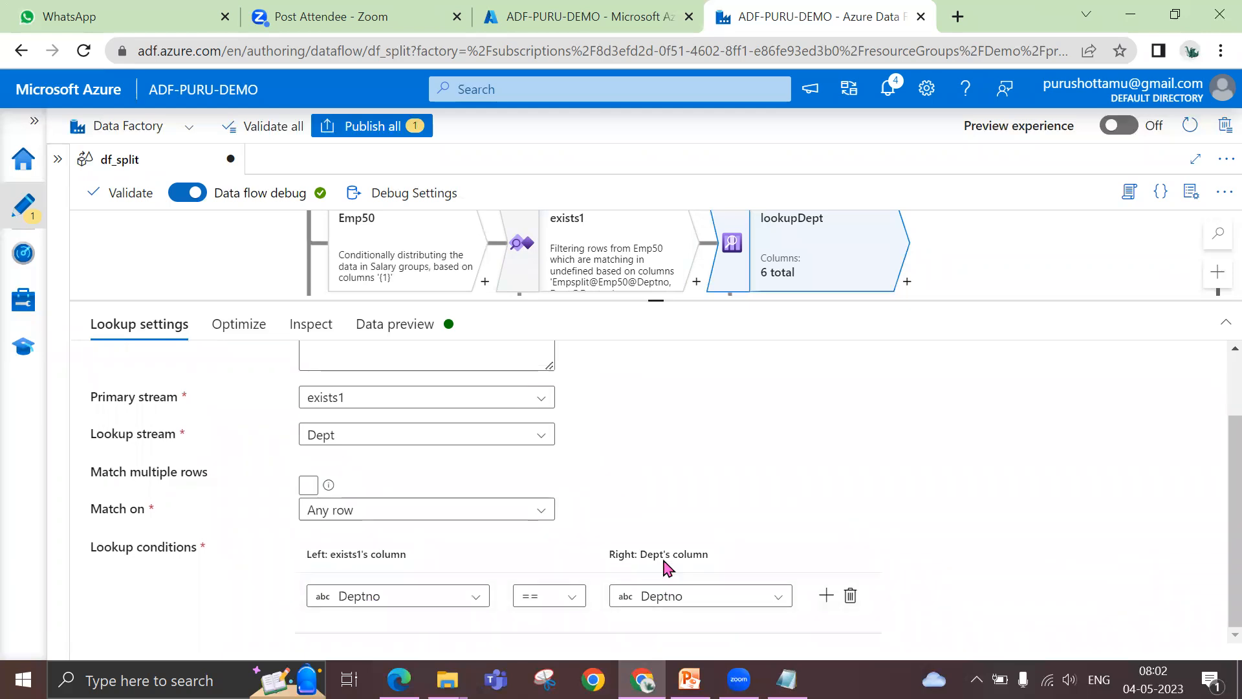
mouse_move(727, 599)
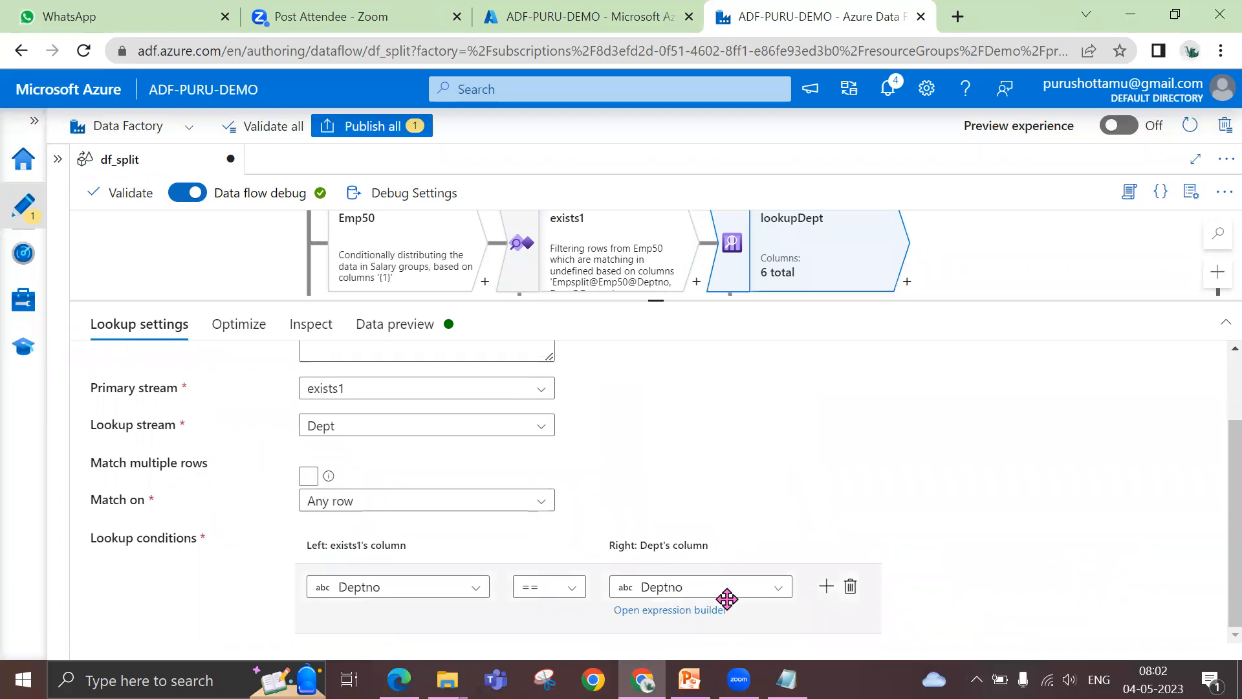
Refresh the data preview of lookupDept and recheck its stream and condition settings
left_click(414, 327)
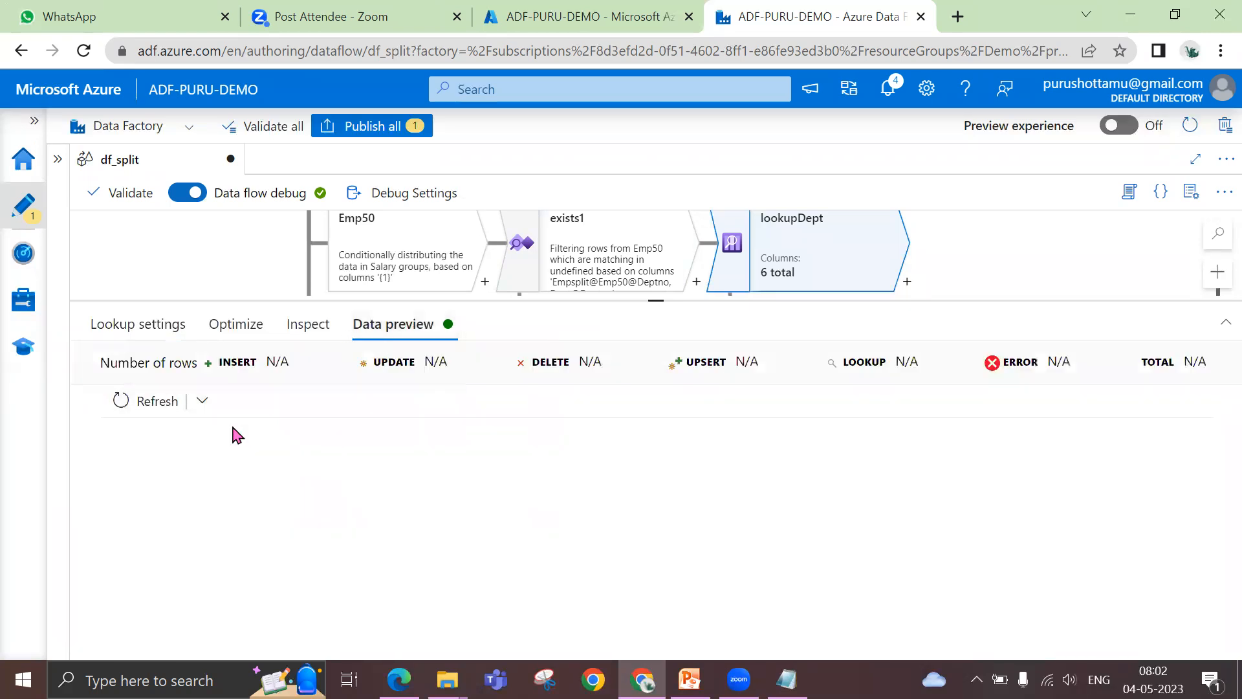
left_click(144, 401)
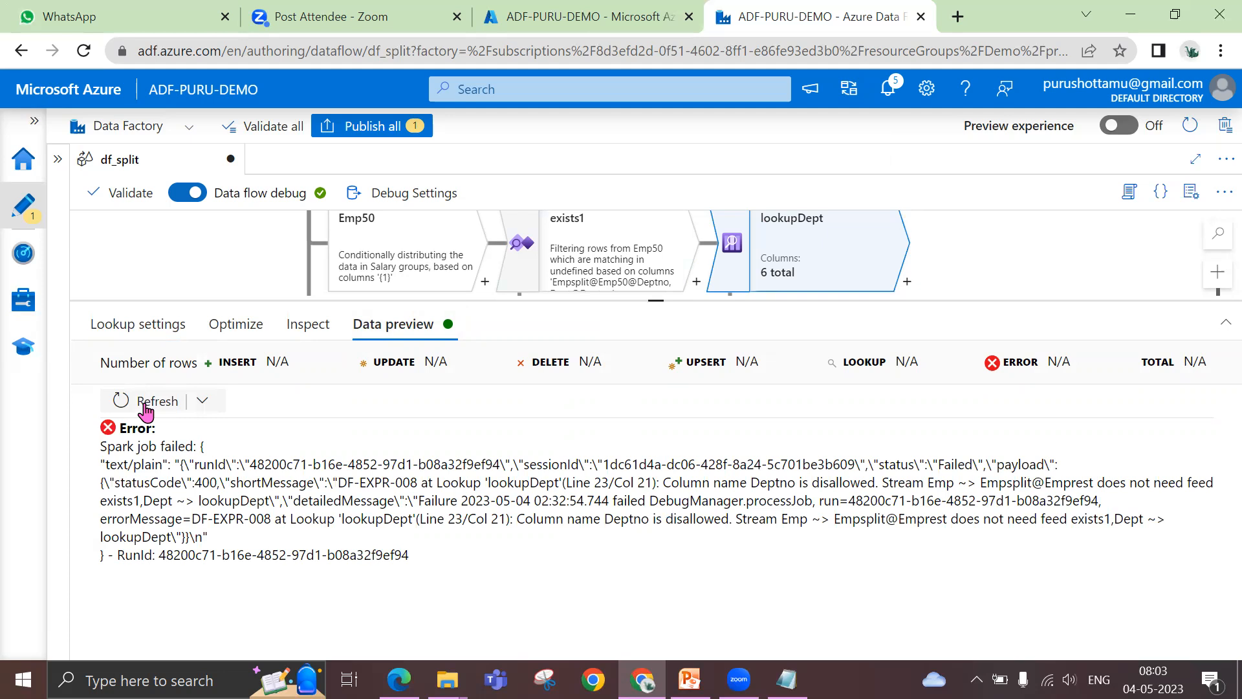
left_click(166, 322)
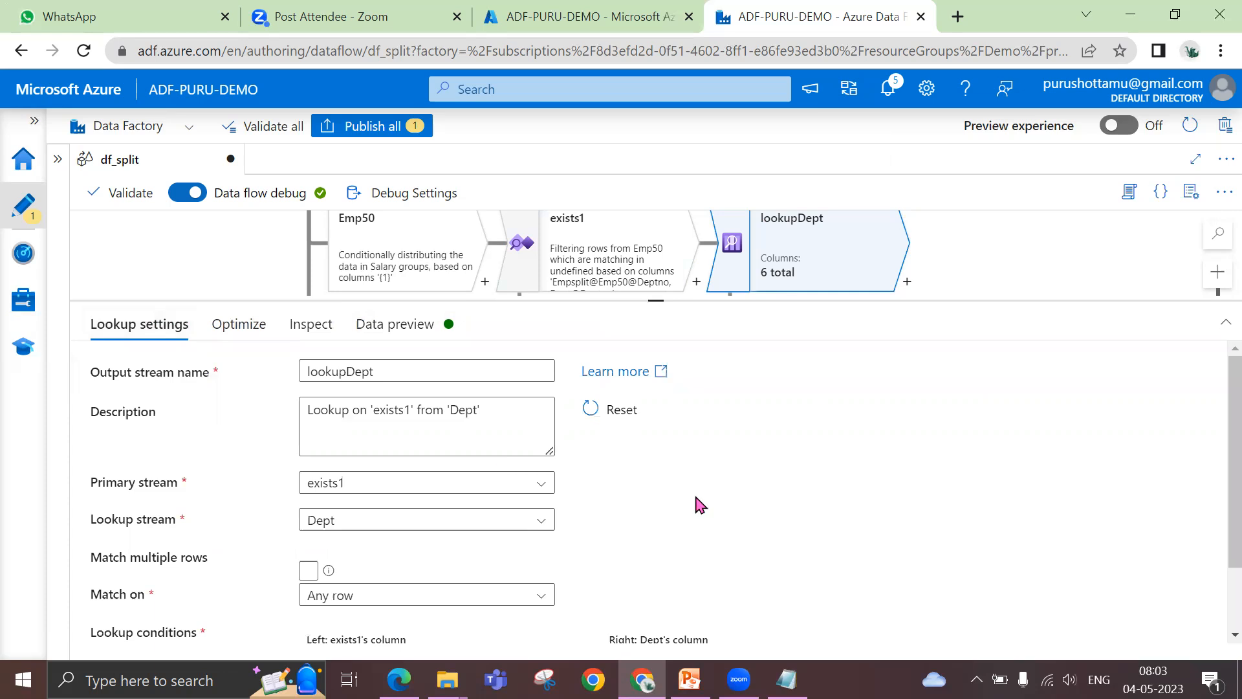
scroll(754, 472, "down", 2)
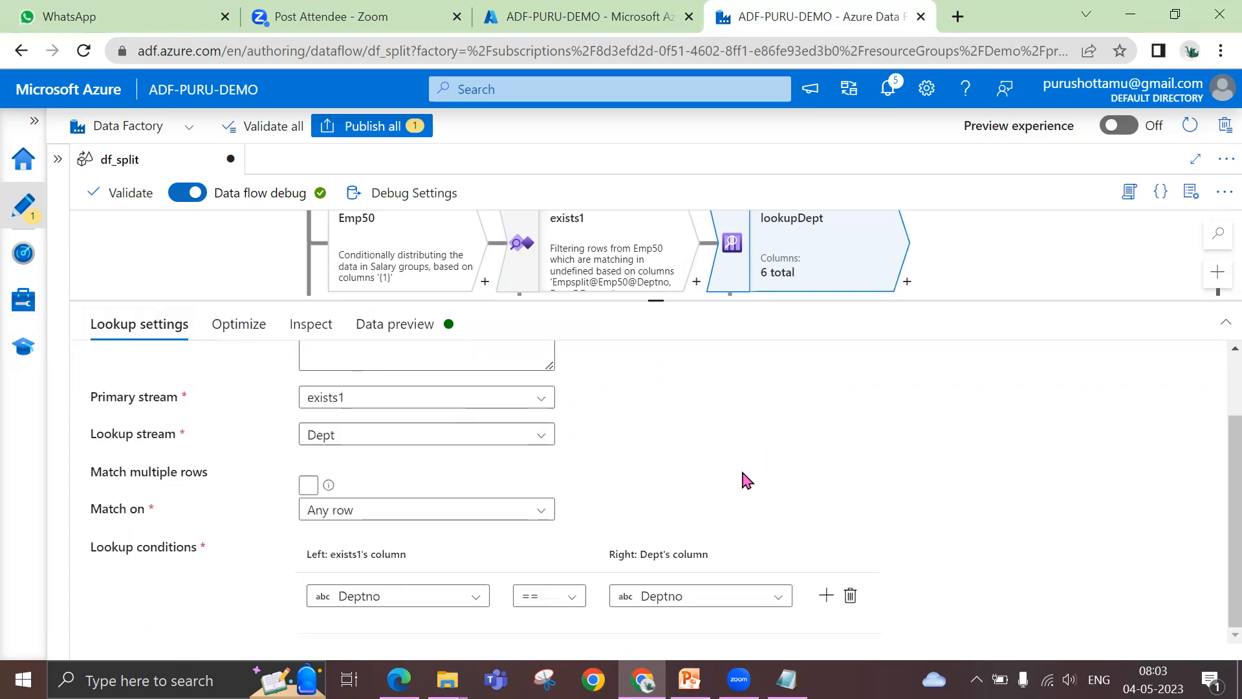
Return to the lookupDept data preview and examine the error text, highlighting its opening line
left_click(370, 331)
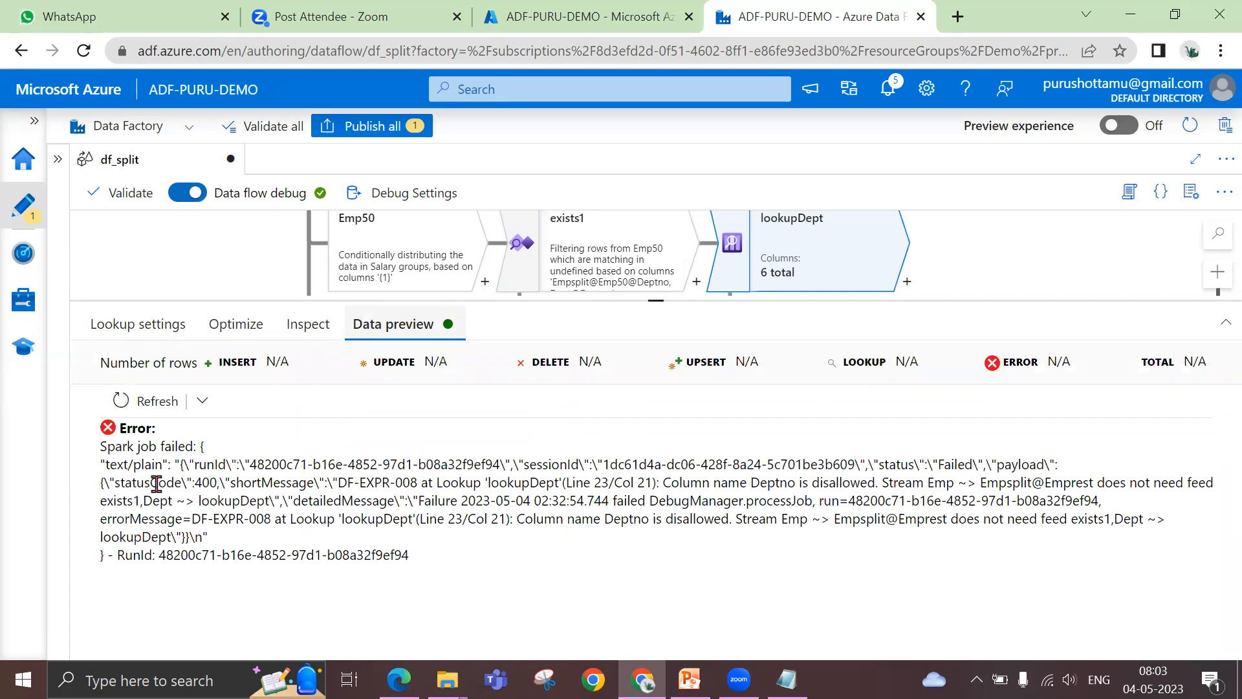
left_click_drag(100, 446, 192, 445)
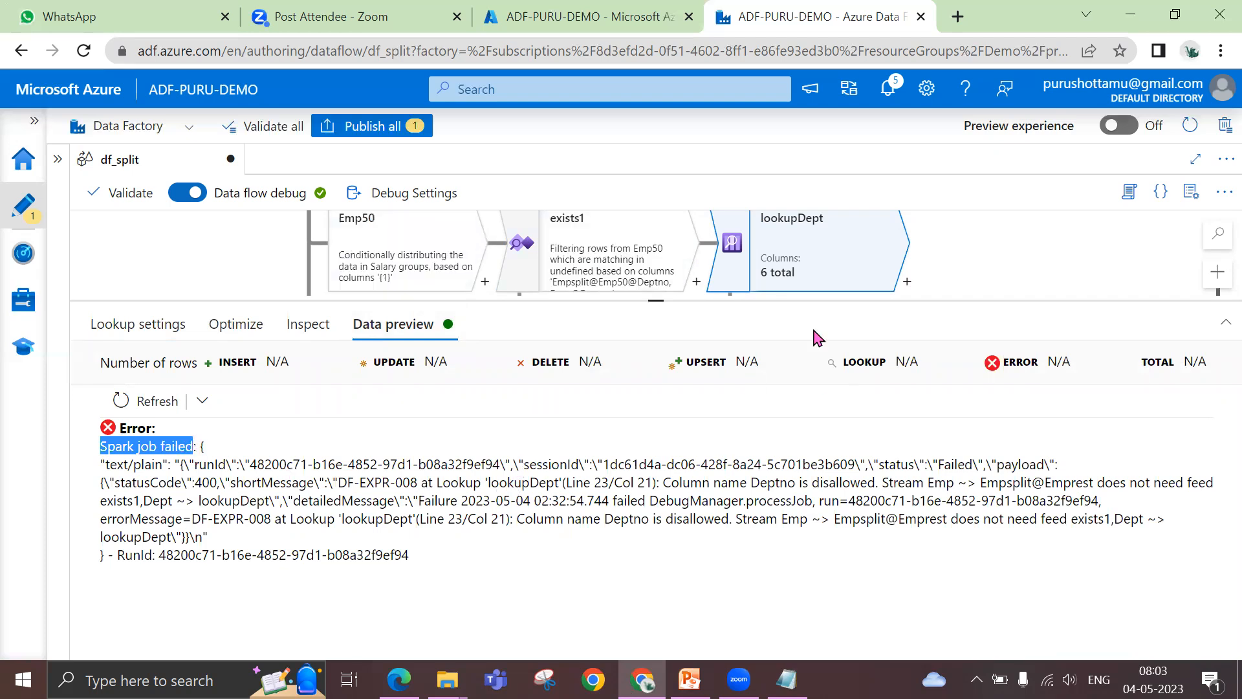
left_click(129, 462)
left_click_drag(101, 446, 190, 446)
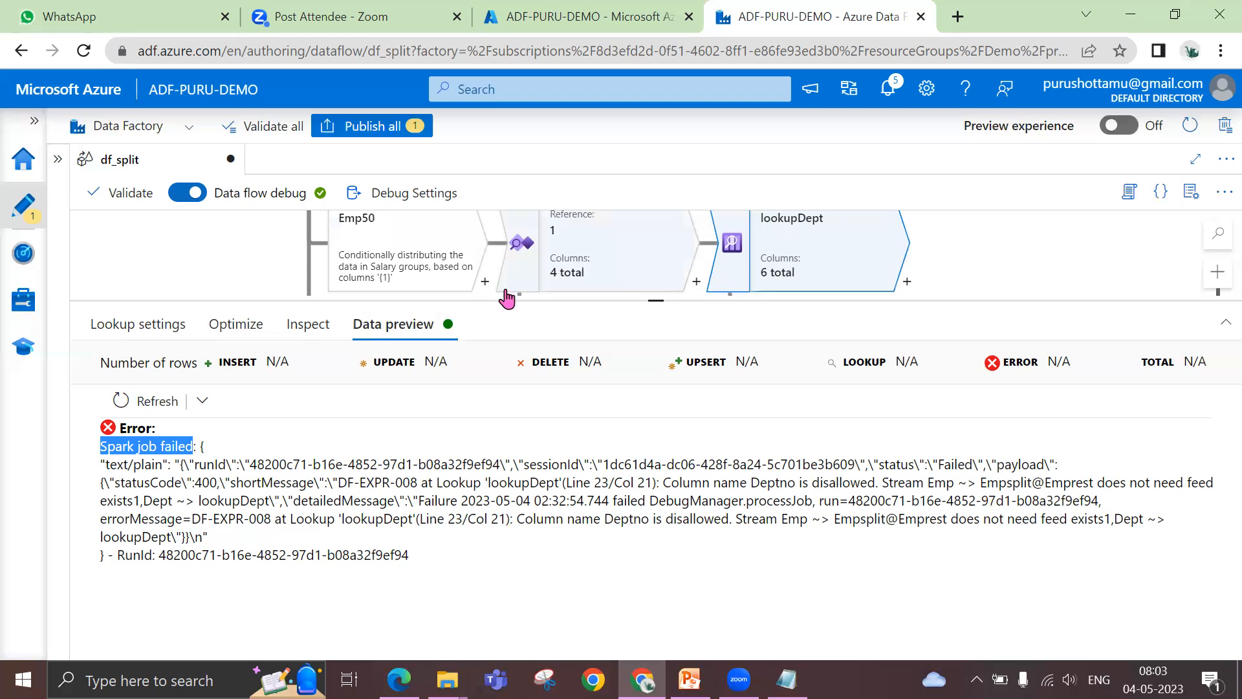
View the JSON code of df_split, examine its script lines through the lookupDept definition, and close the code without changes
left_click(1160, 200)
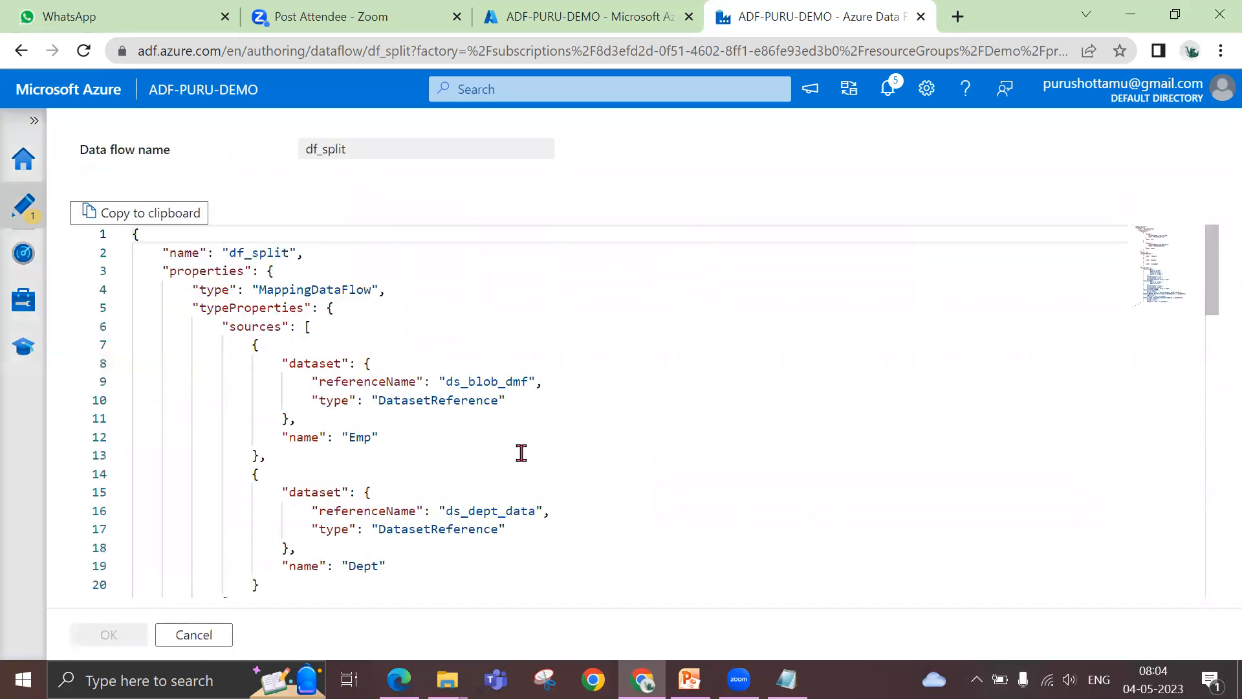
scroll(521, 452, "down", 4)
scroll(385, 429, "down", 5)
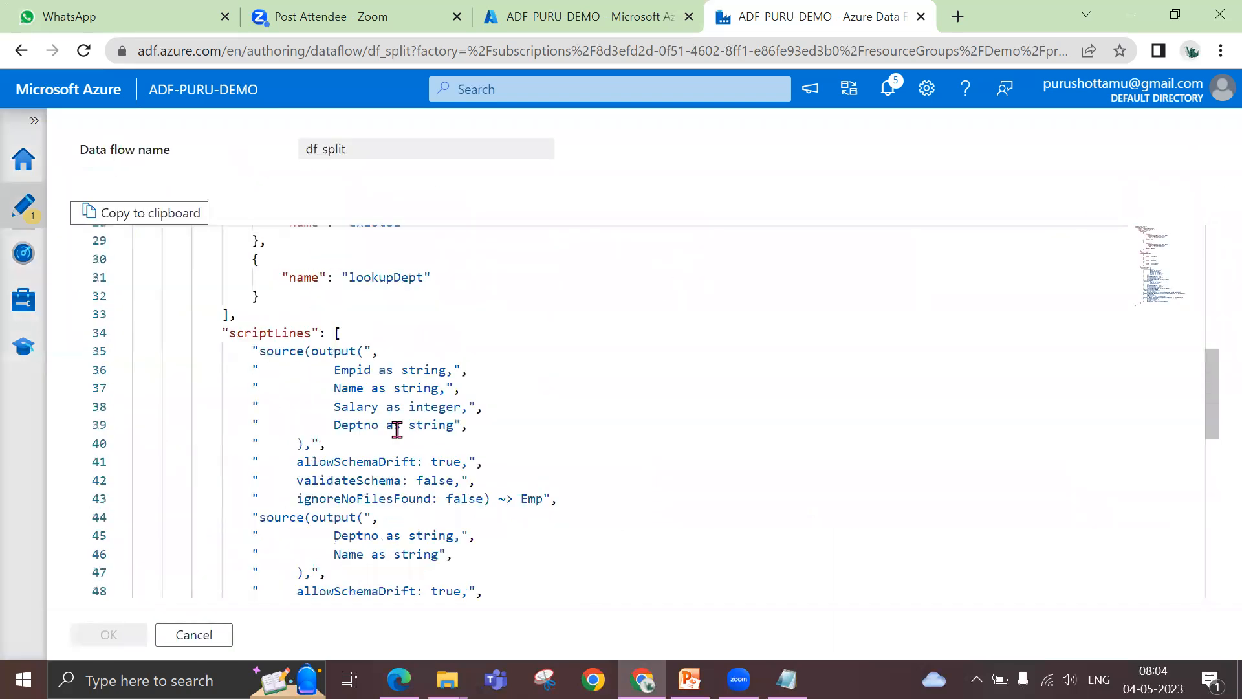
scroll(445, 421, "down", 5)
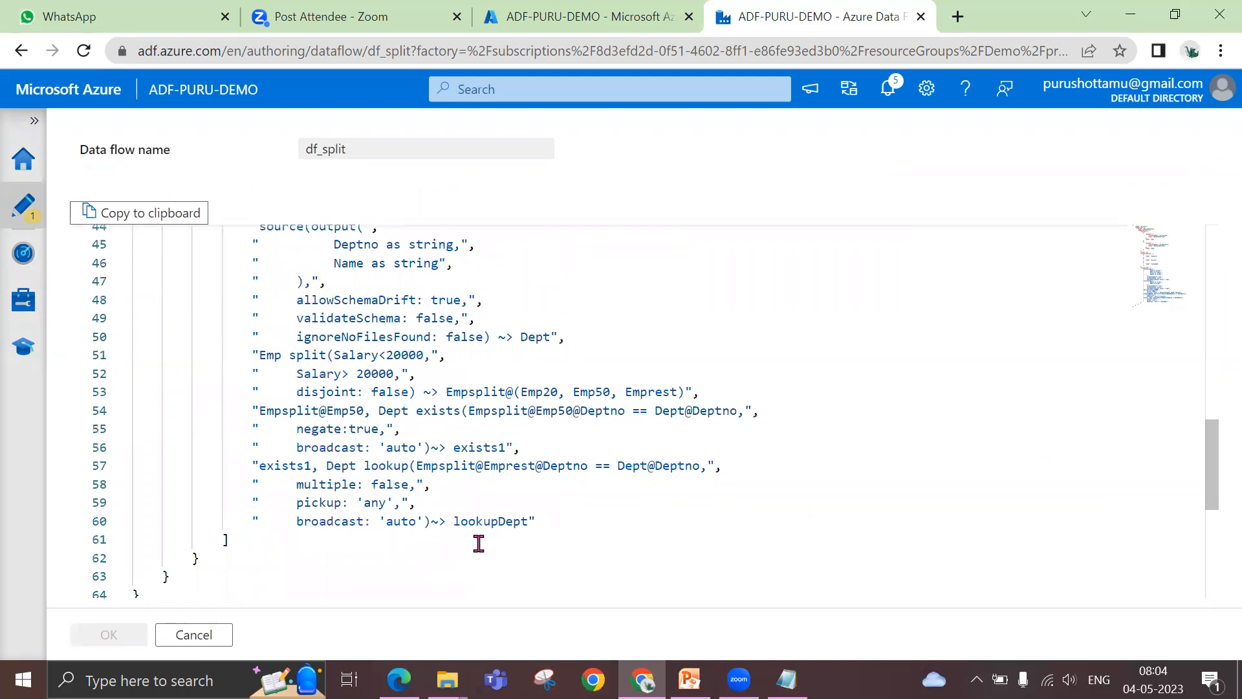
scroll(479, 544, "down", 4)
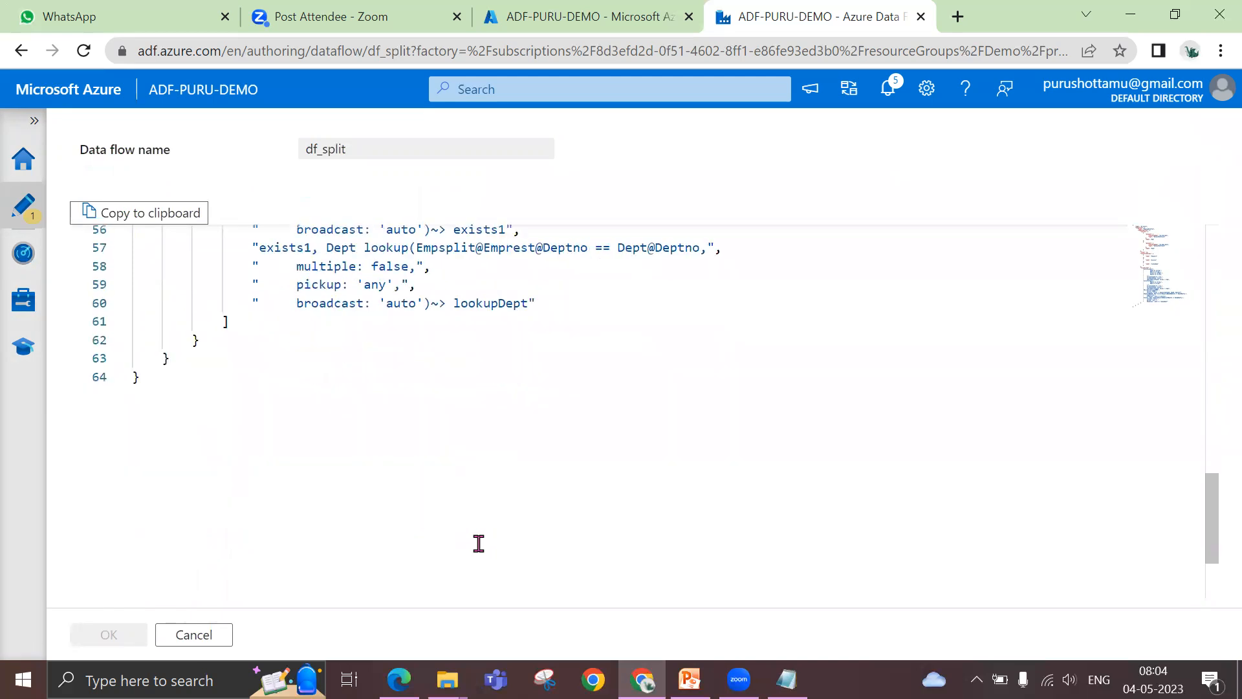
scroll(479, 543, "up", 15)
scroll(478, 541, "up", 3)
scroll(479, 541, "down", 12)
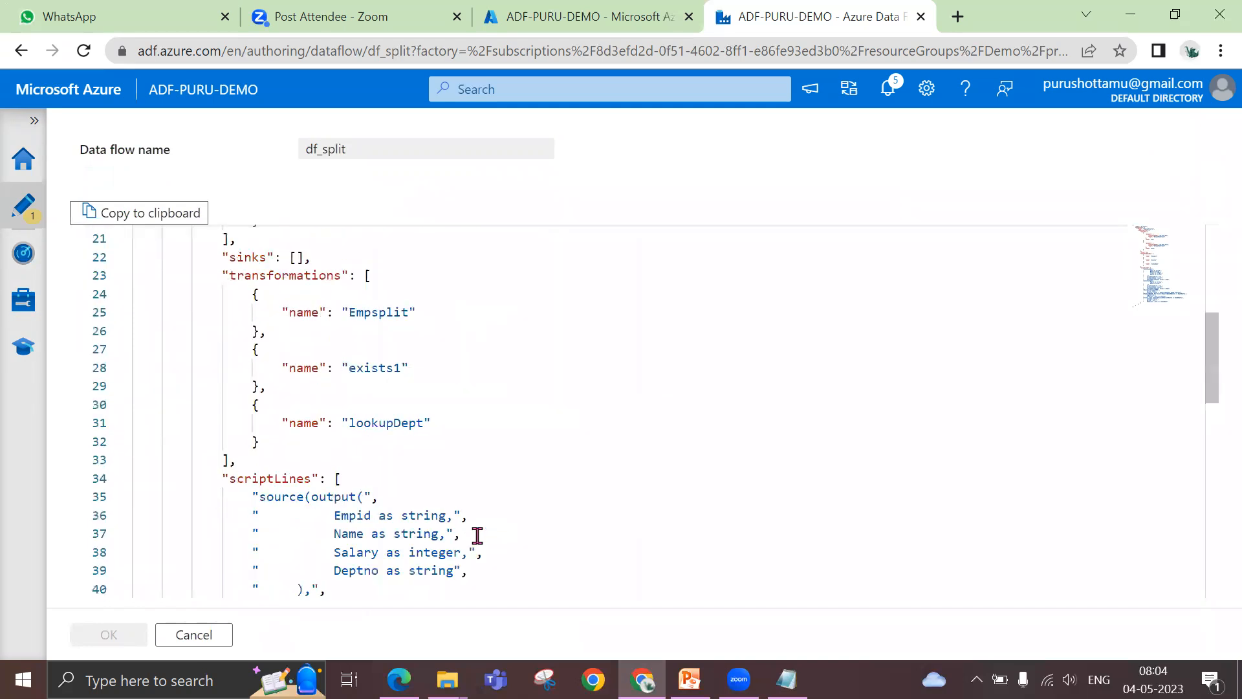
left_click(202, 642)
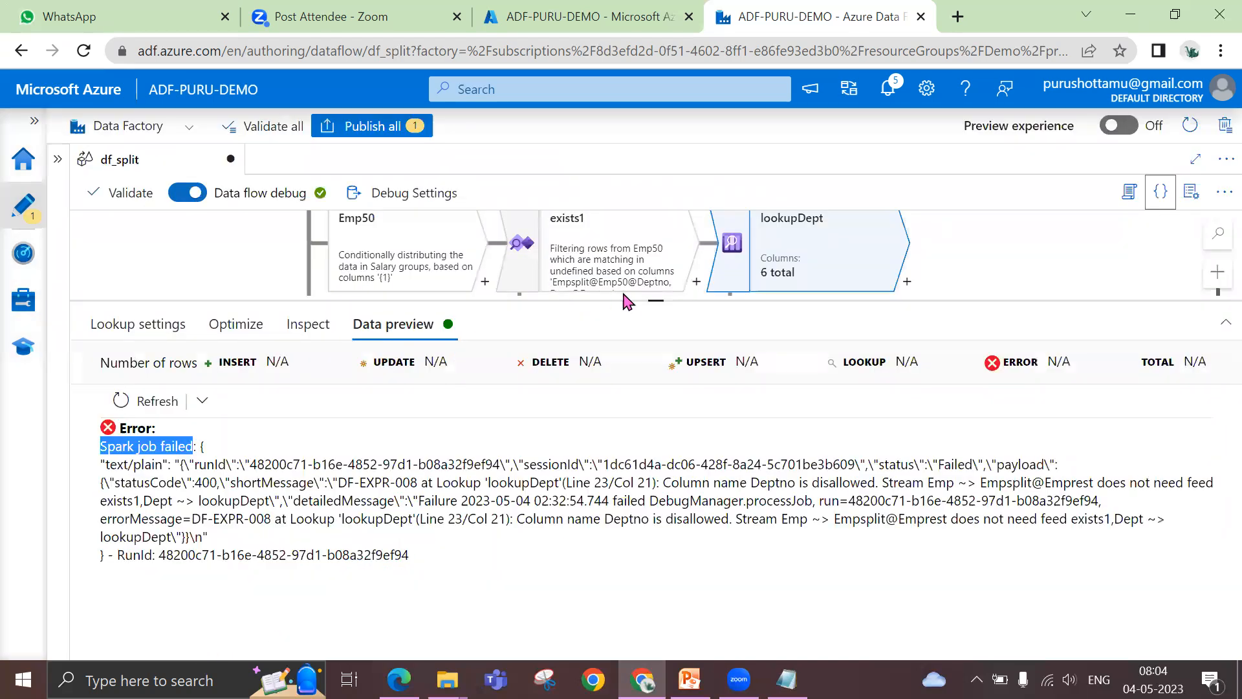
Reopen the JSON code of df_split and review its sources, transformations list and script section
left_click_drag(656, 300, 660, 414)
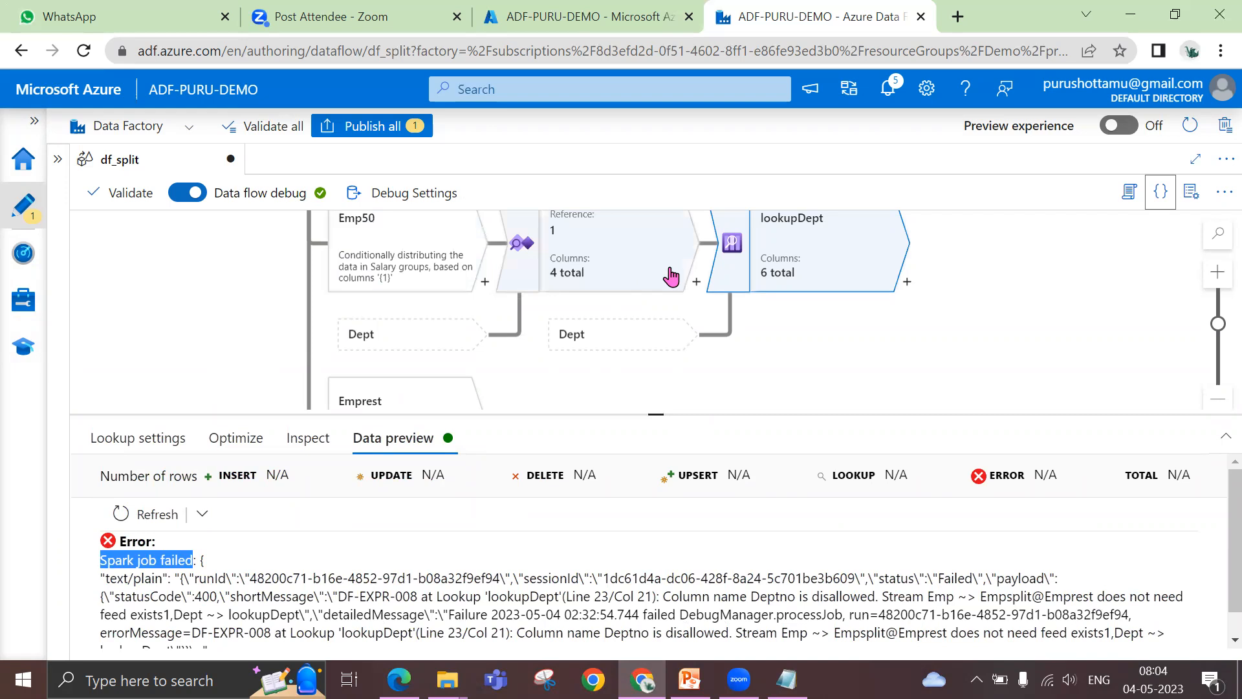
left_click(1161, 195)
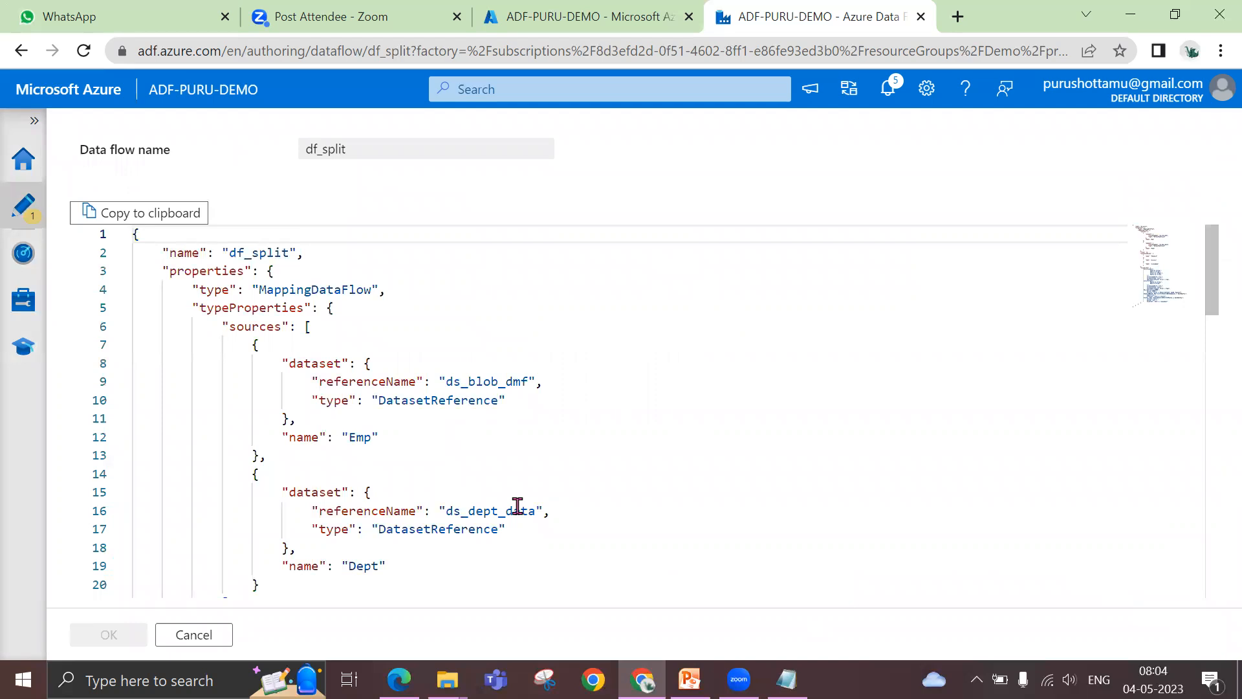
scroll(512, 528, "down", 4)
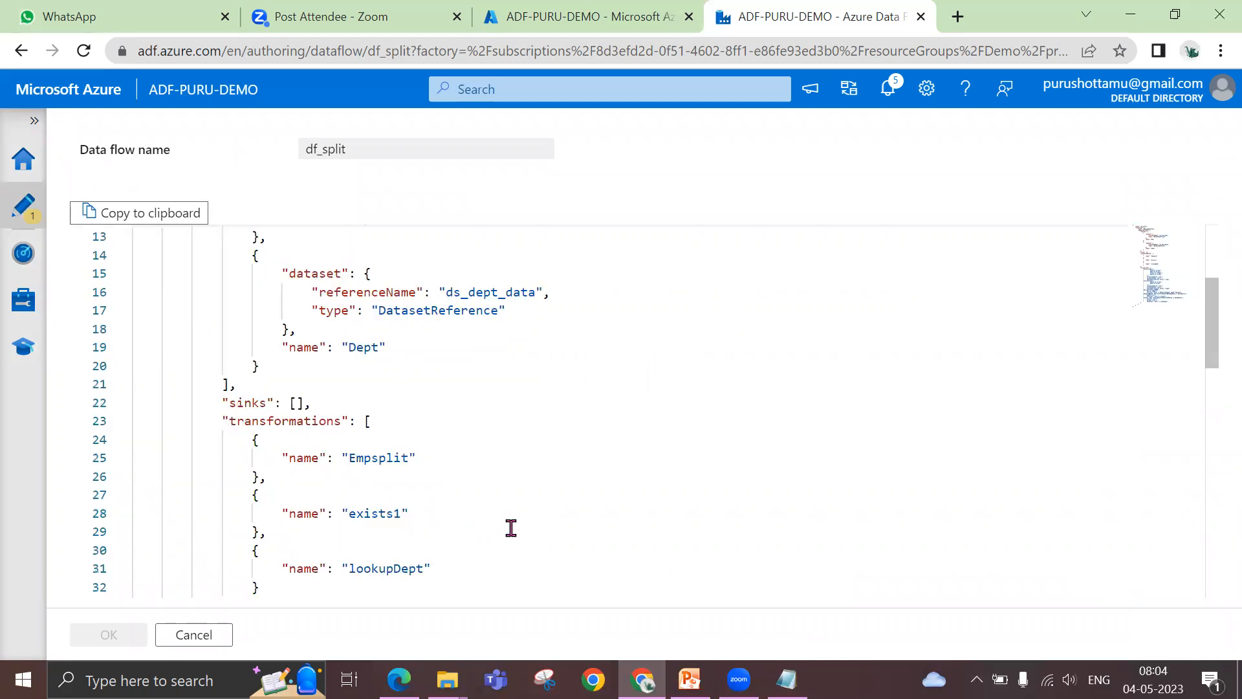
scroll(511, 529, "up", 4)
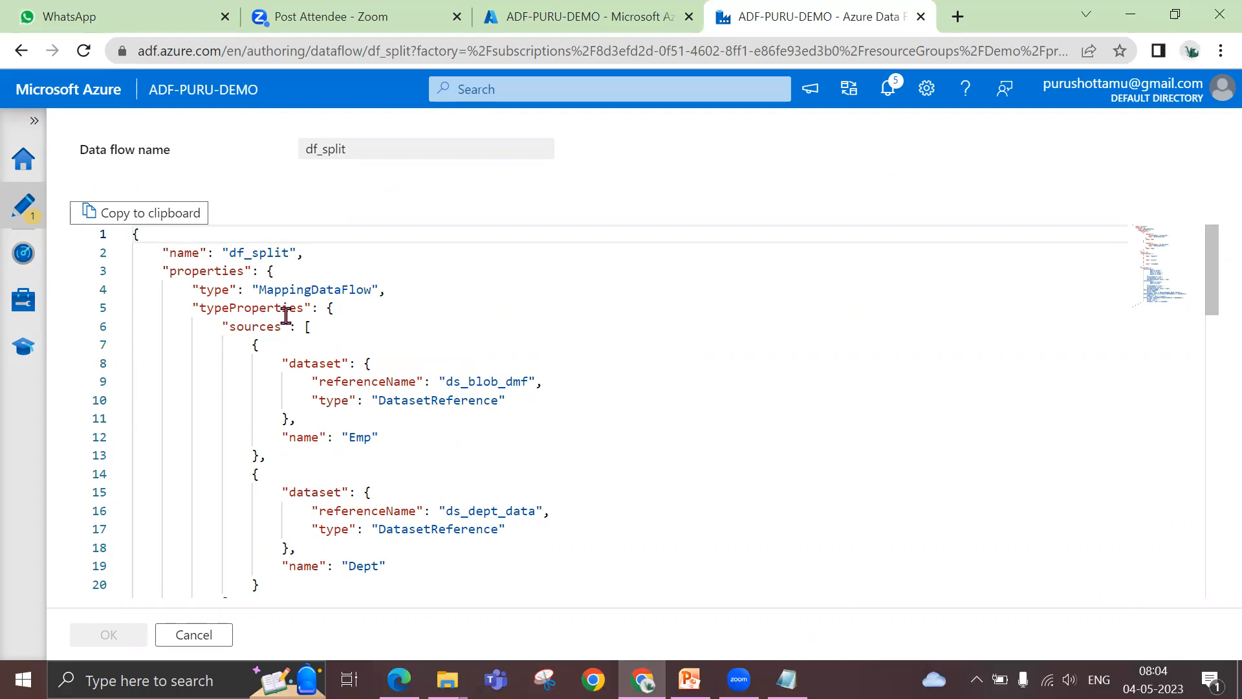
scroll(379, 393, "down", 3)
scroll(380, 392, "down", 7)
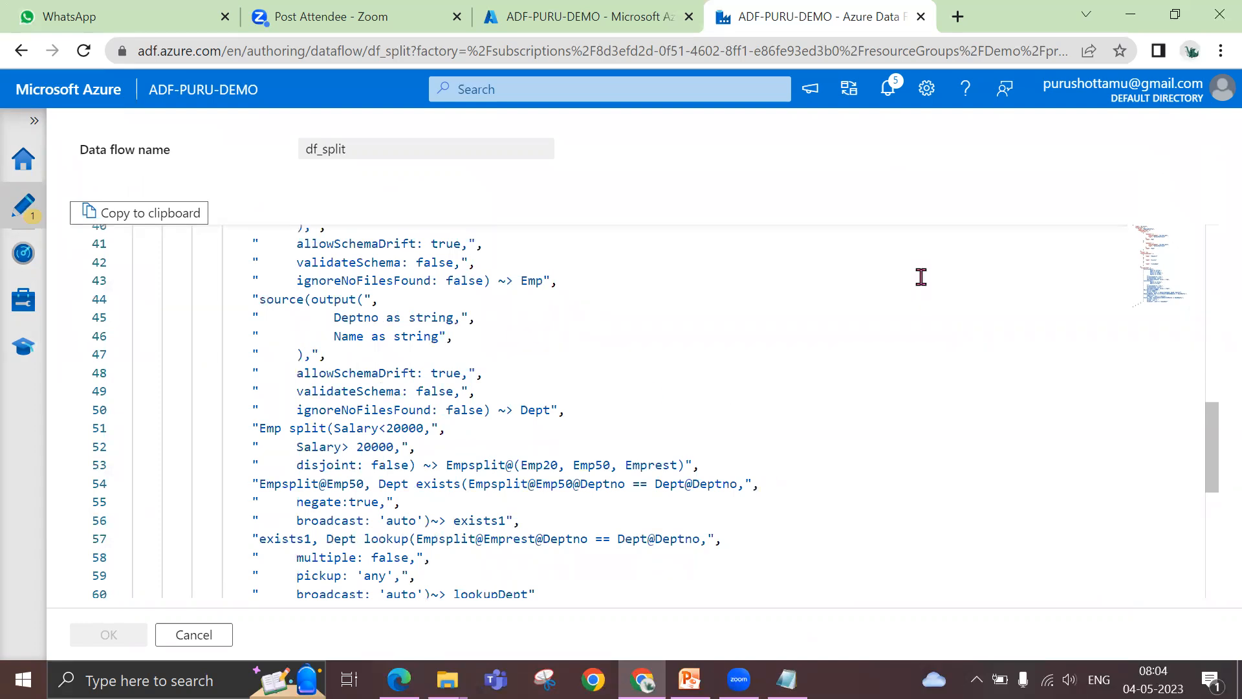
Examine the split's disjoint setting and the exists1 and lookupDept script lines, including broadcast, and close the code without changes
double_click(308, 428)
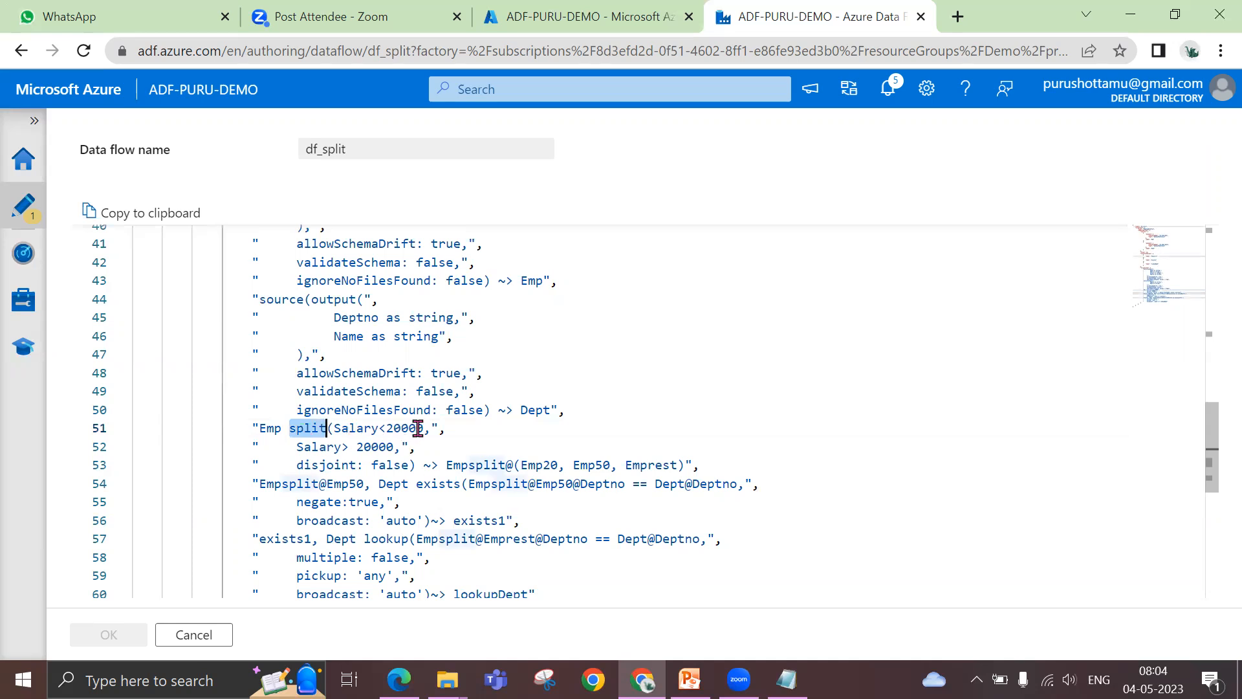
double_click(321, 465)
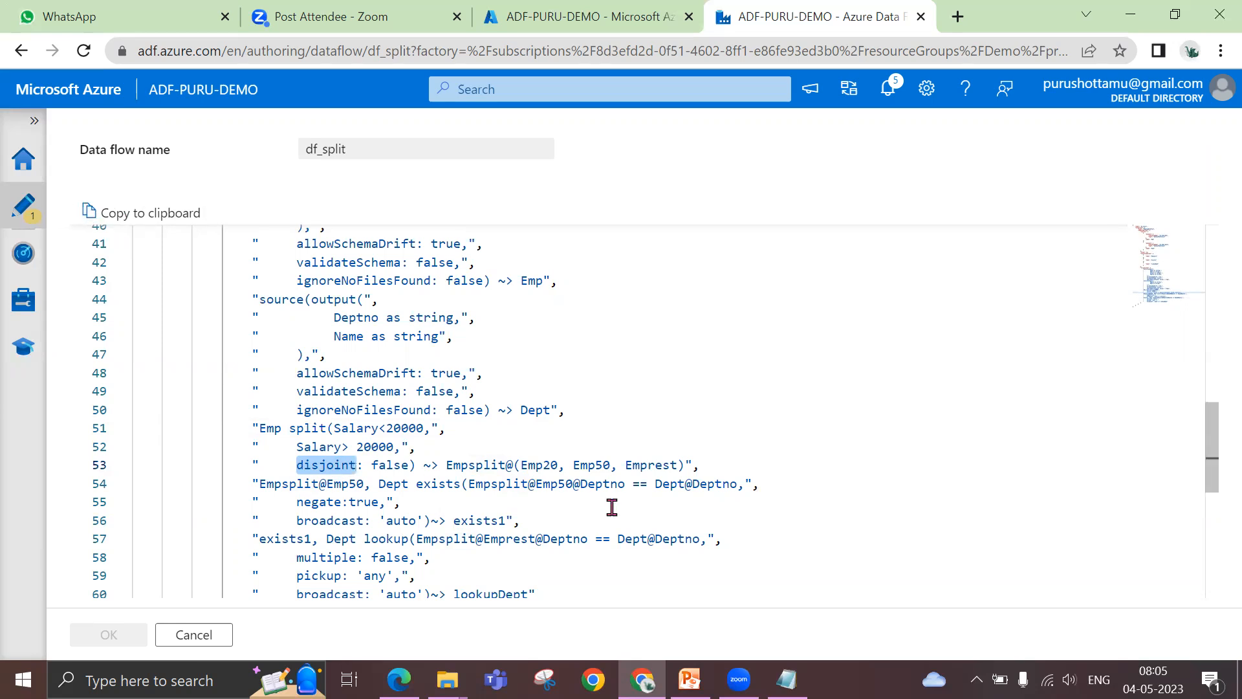
scroll(612, 508, "down", 2)
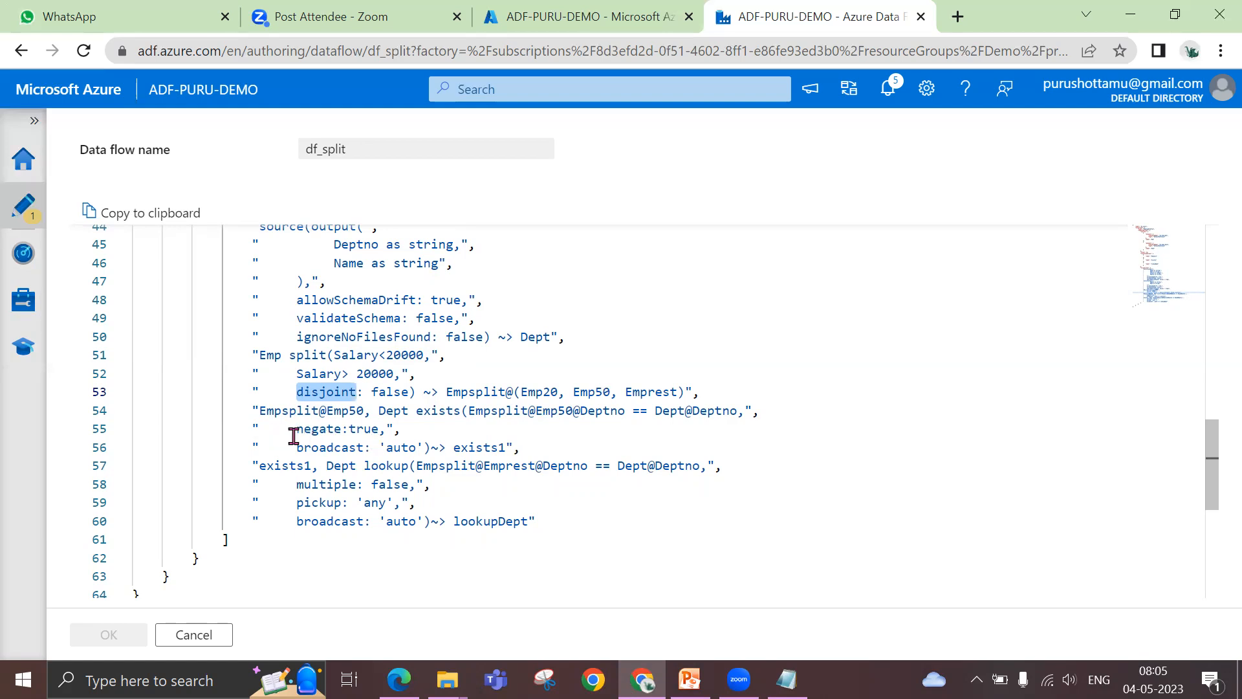
double_click(343, 447)
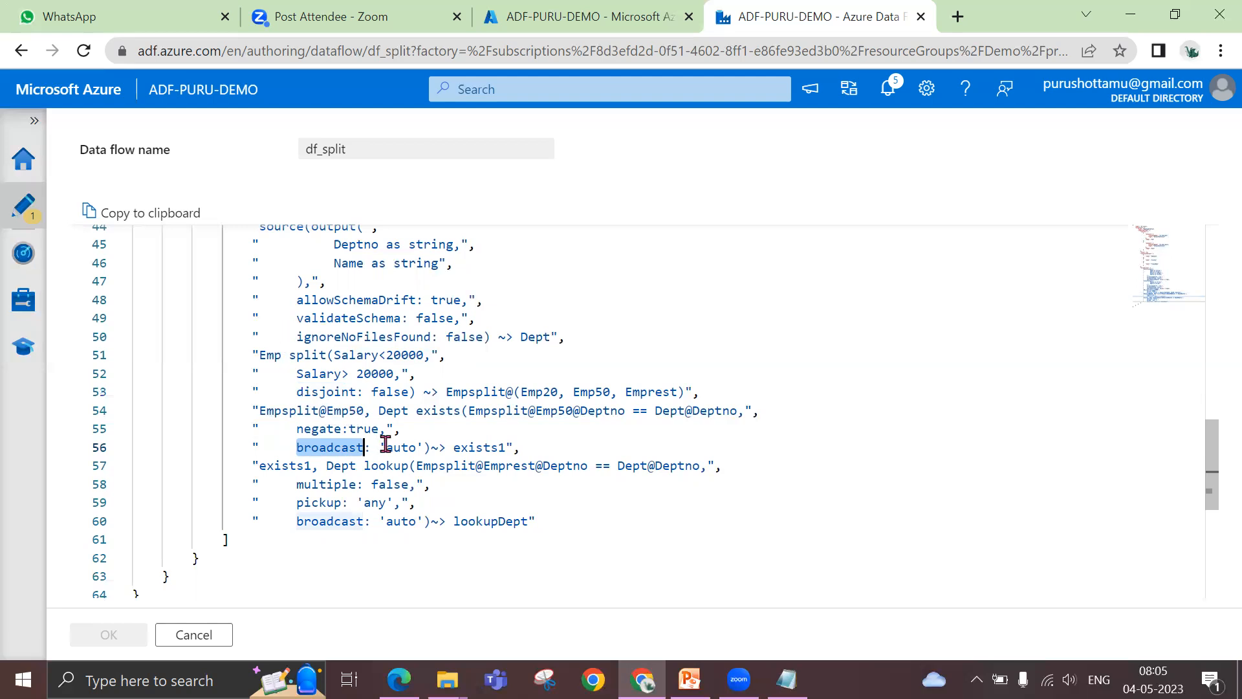
scroll(385, 446, "up", 2)
left_click(195, 634)
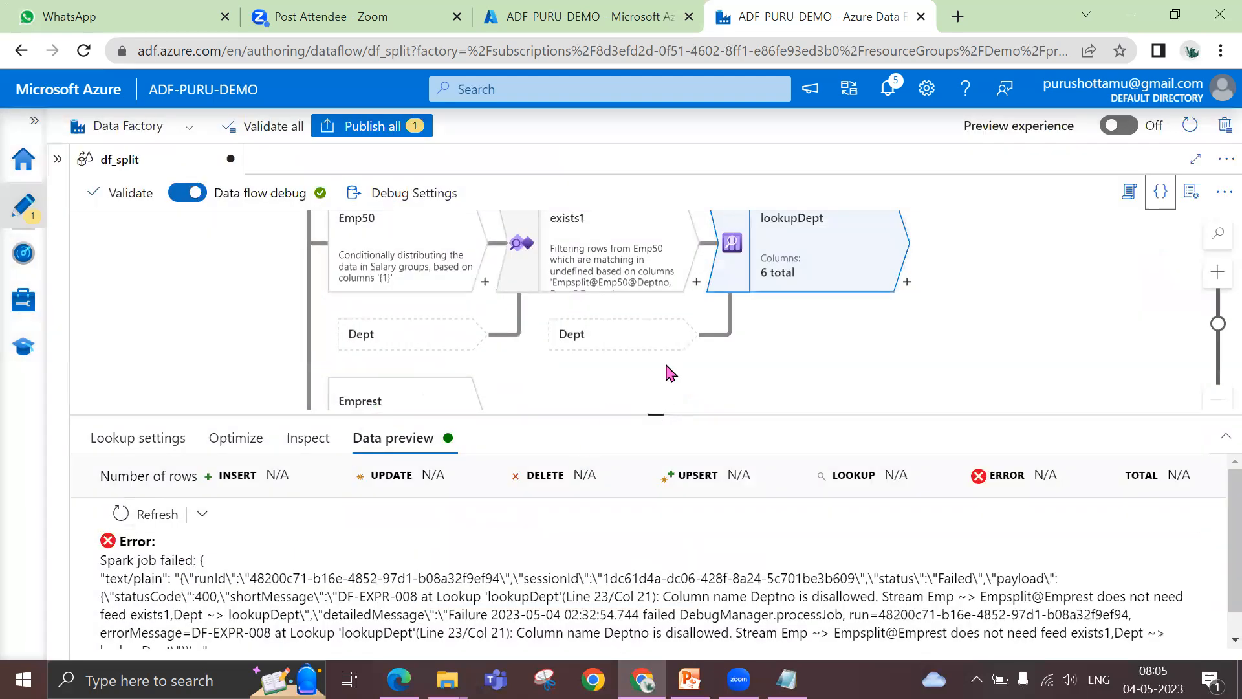
Reread the lookupDept preview error and review the whole df_split graph from the Emp source to the Dept source
left_click_drag(666, 414, 673, 305)
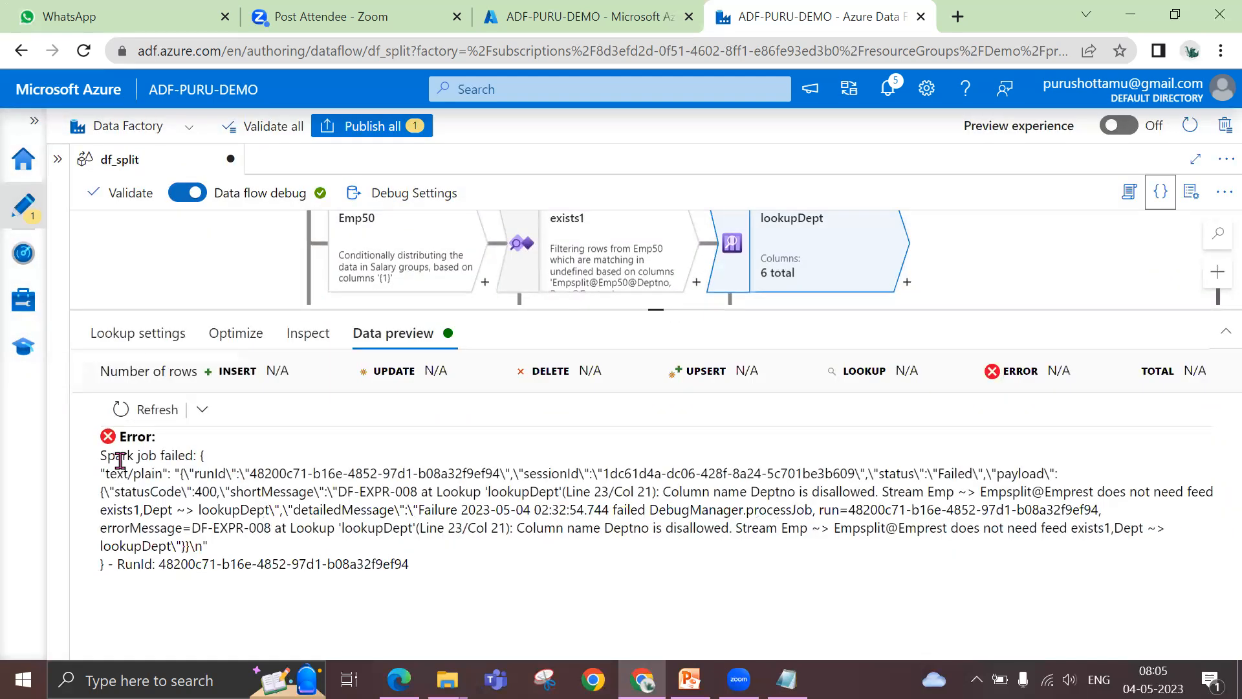
double_click(176, 460)
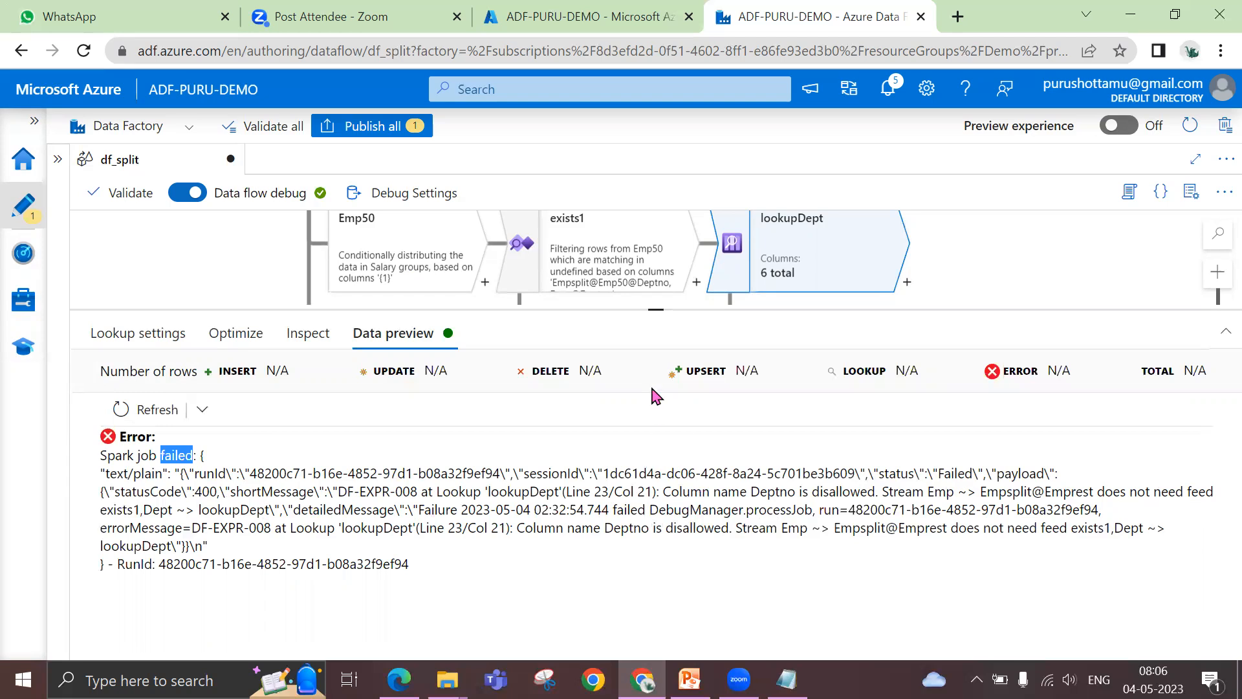
left_click_drag(657, 311, 657, 437)
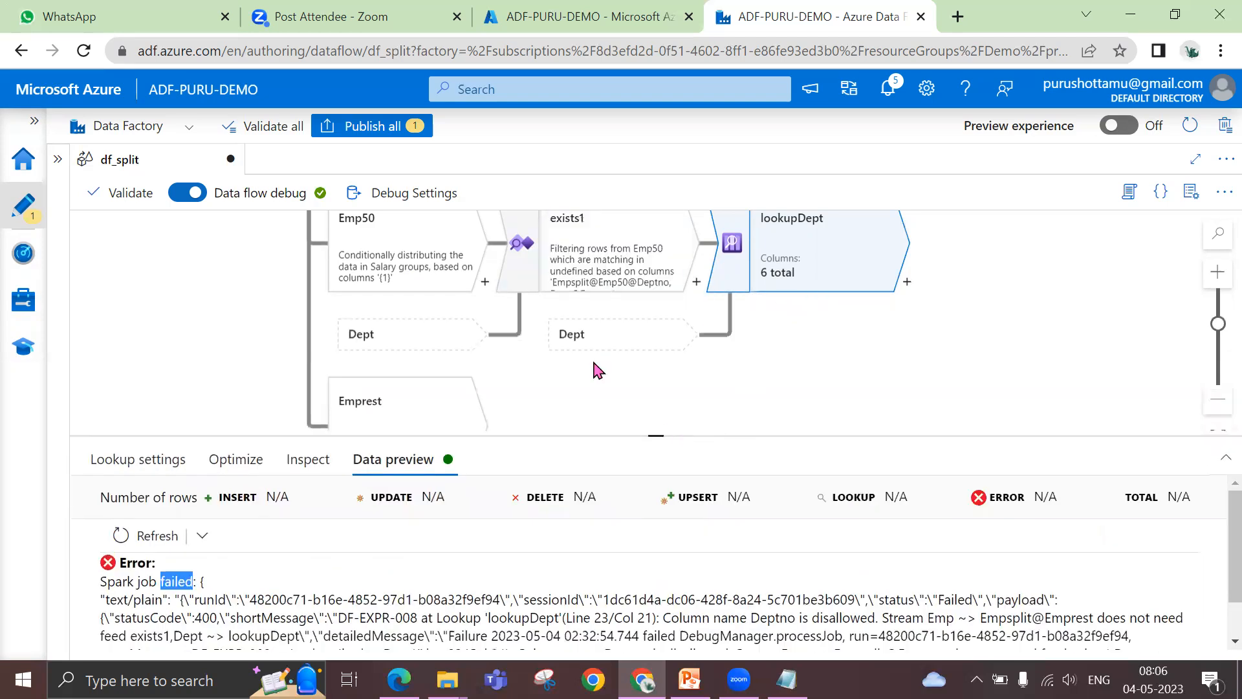
scroll(647, 386, "up", 3)
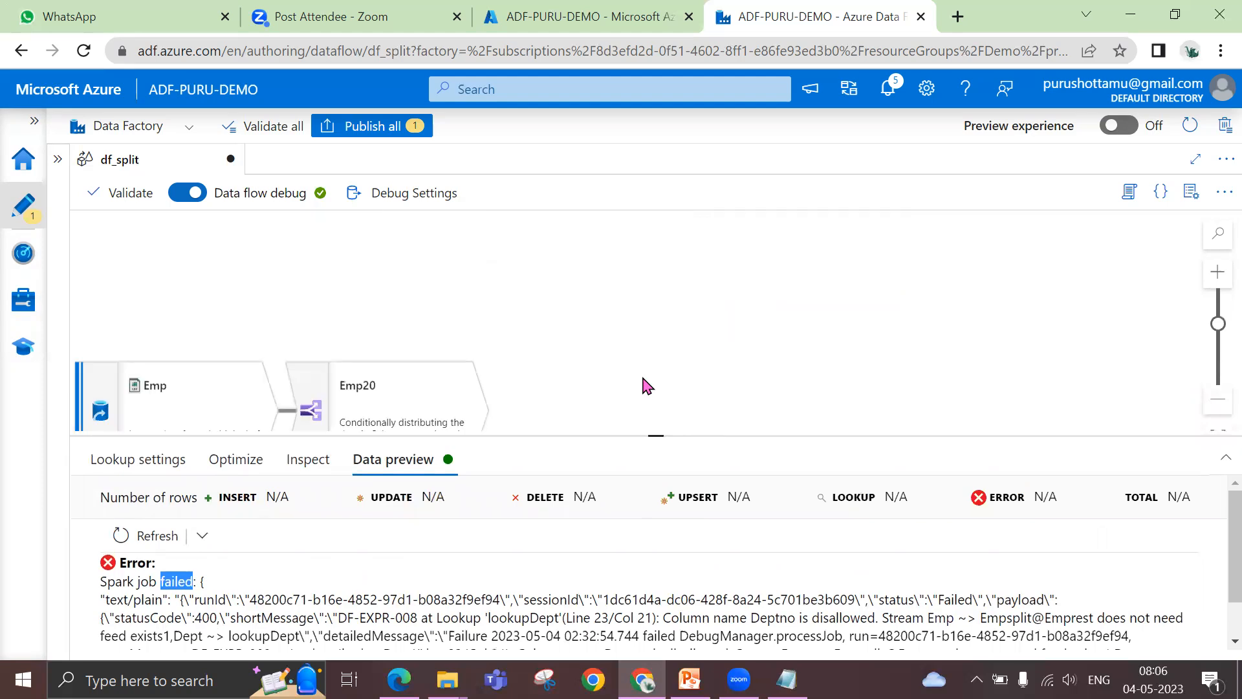
scroll(647, 387, "down", 3)
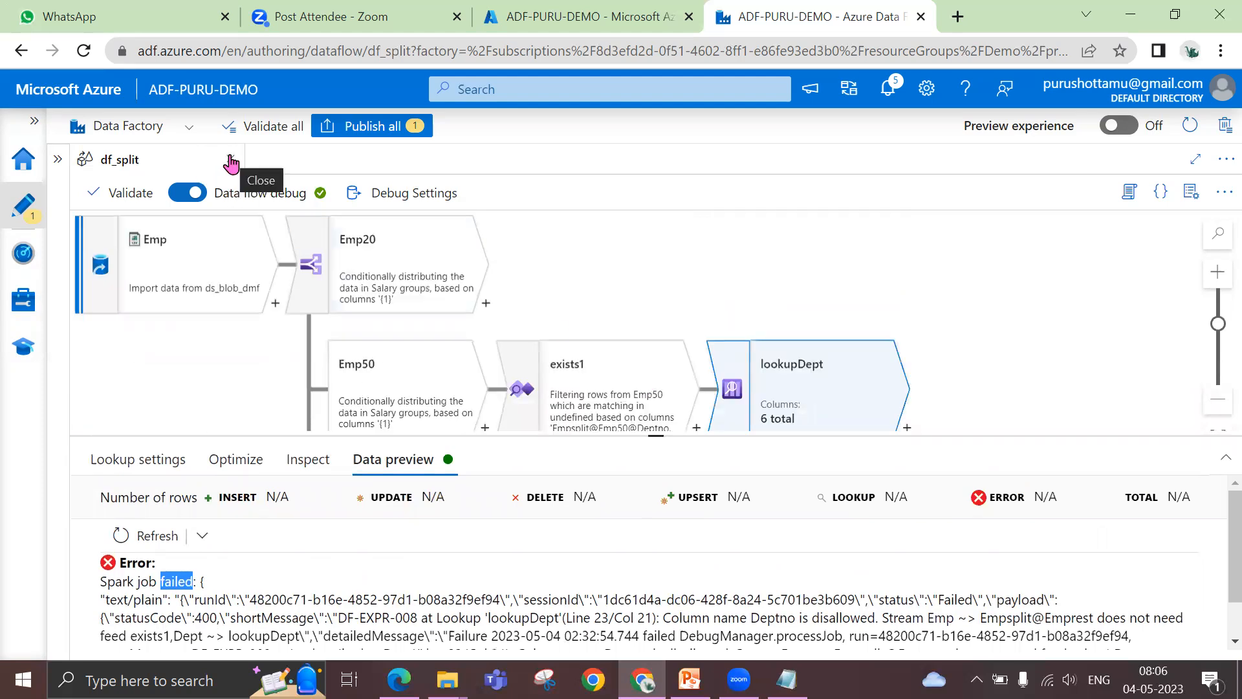
left_click_drag(657, 436, 655, 506)
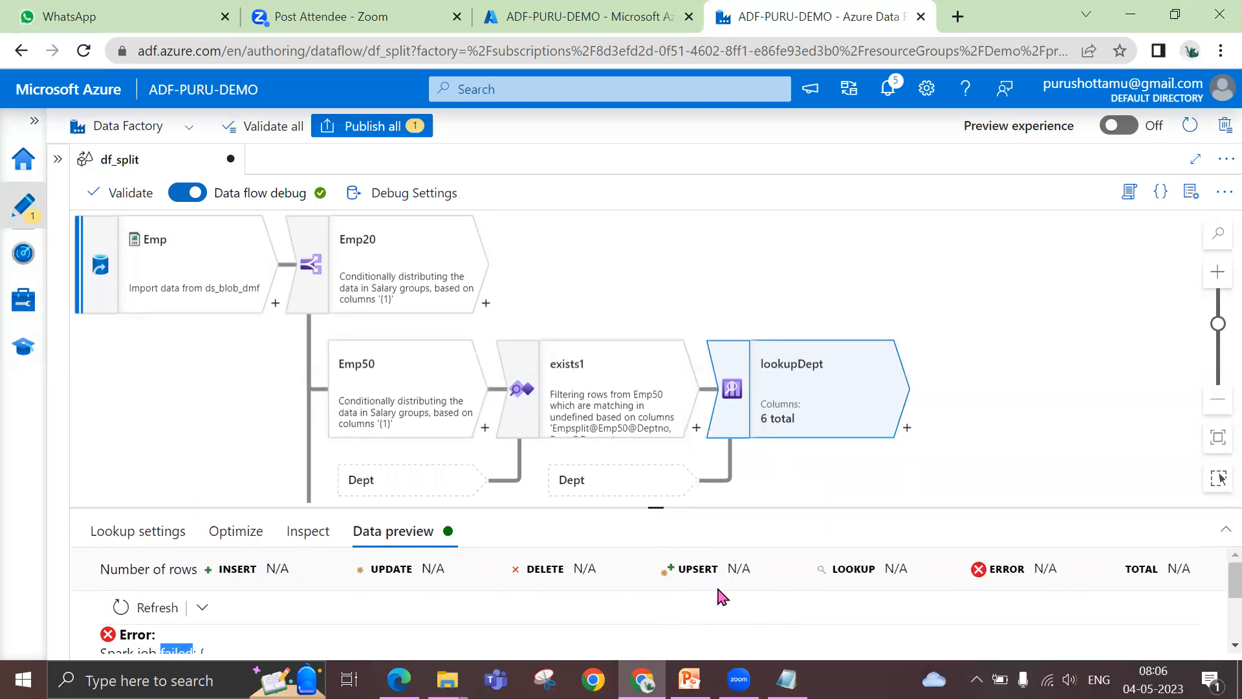
left_click_drag(655, 508, 653, 458)
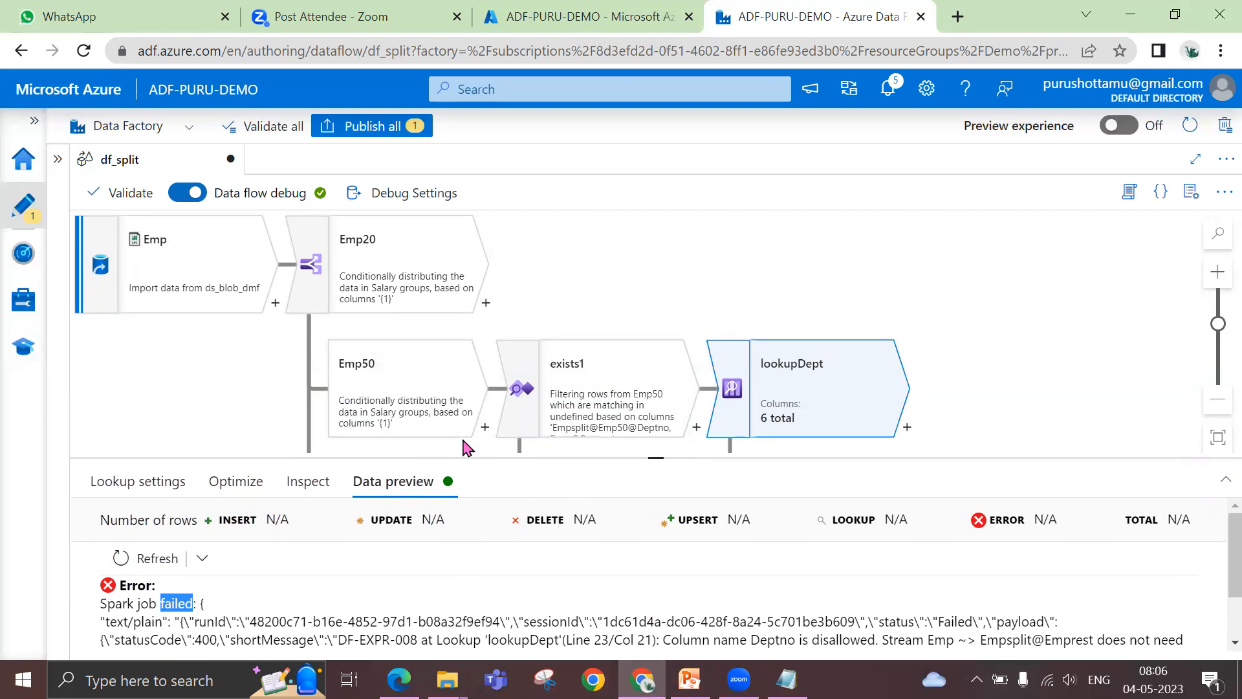
scroll(647, 438, "down", 5)
scroll(649, 440, "up", 2)
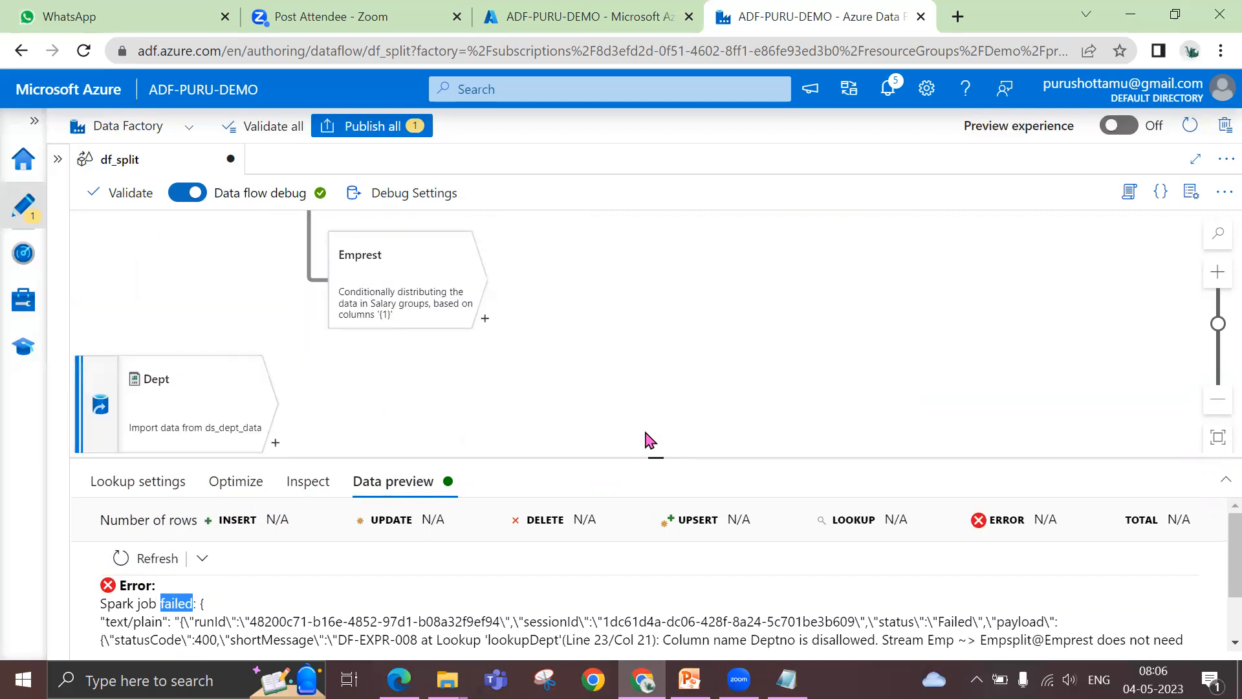
scroll(649, 441, "up", 3)
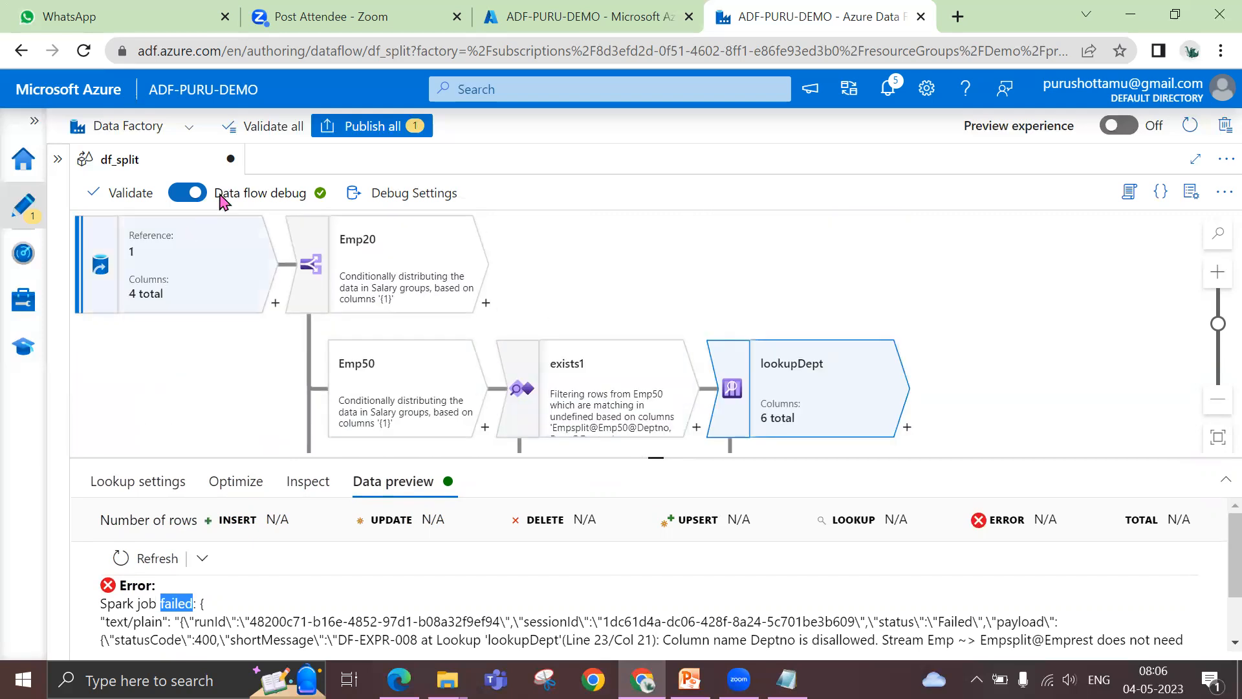
Close df_split, discarding its unsaved changes, and create a new data flow from the factory resources
left_click(231, 160)
left_click(560, 421)
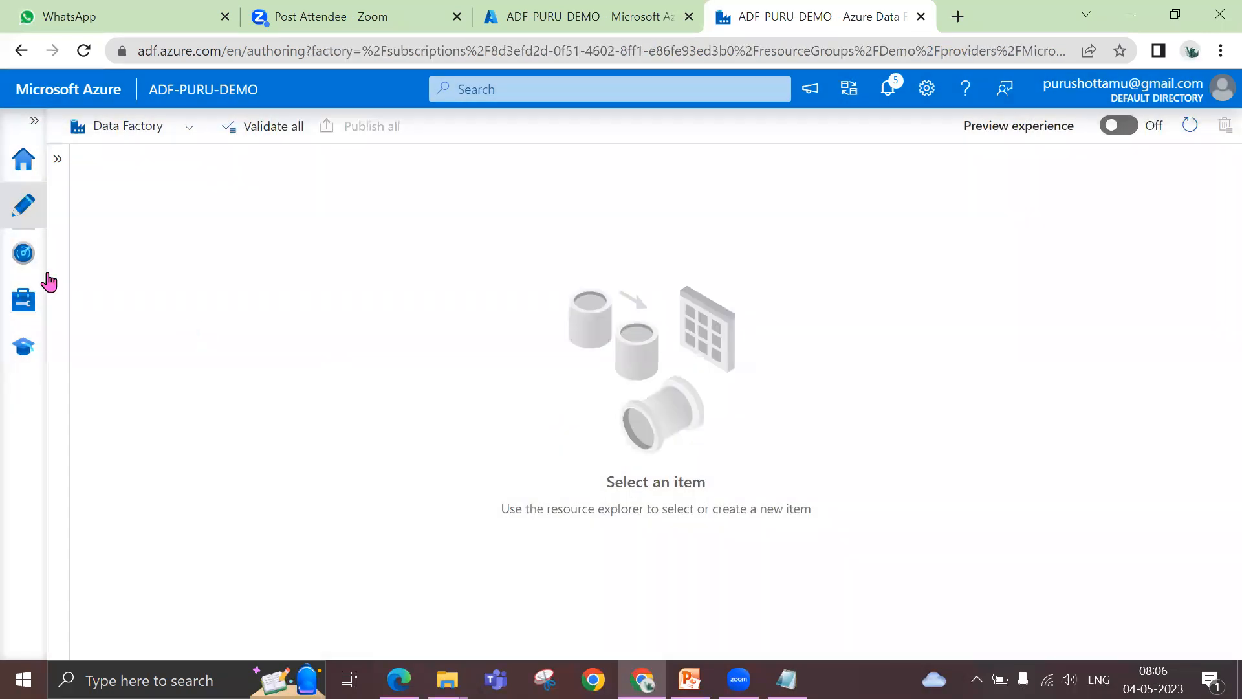
left_click(58, 160)
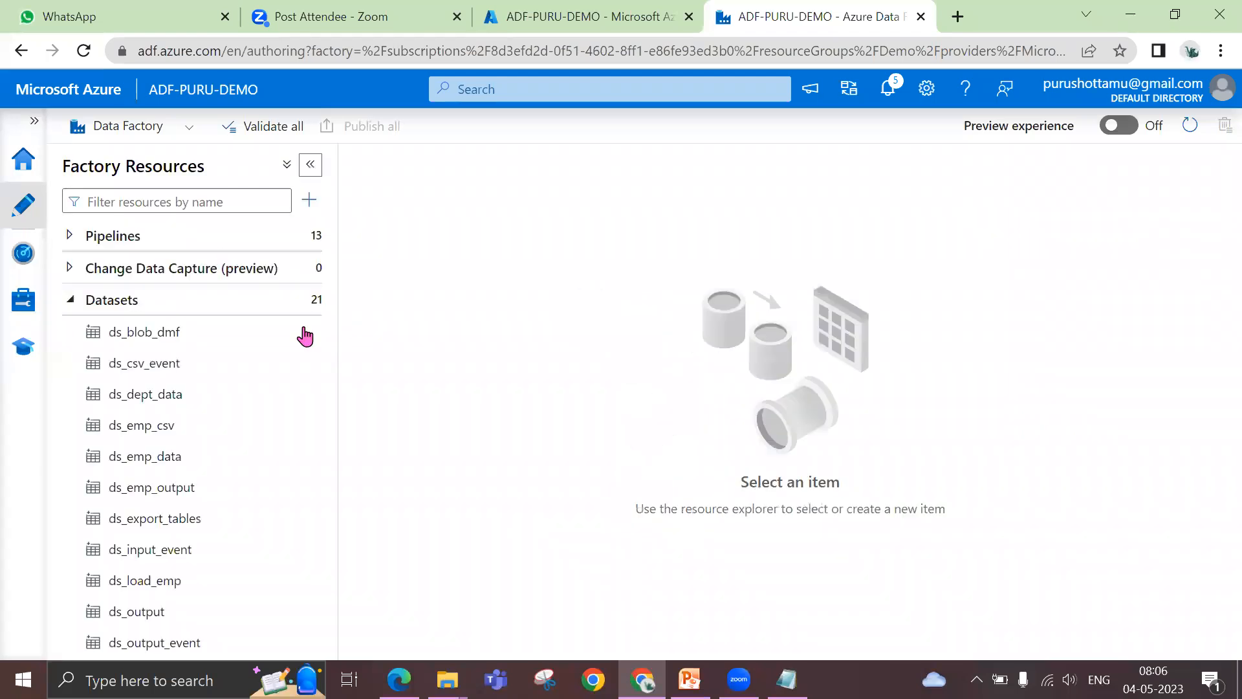
left_click(71, 300)
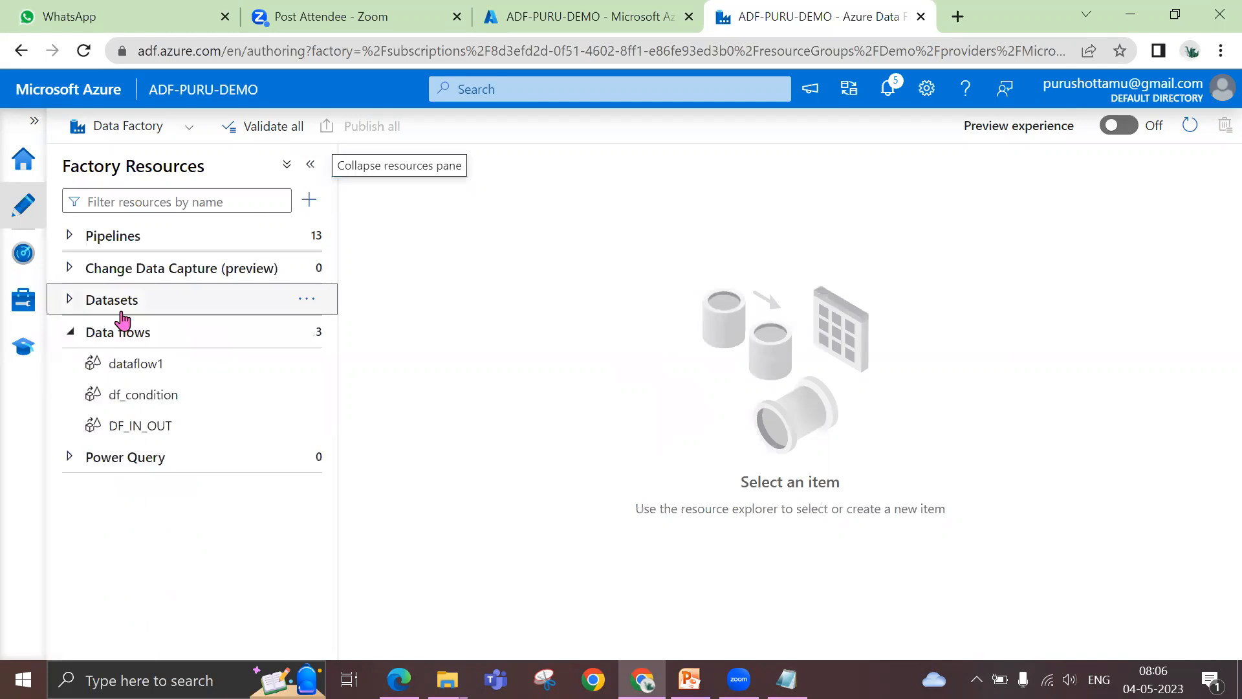
left_click(308, 333)
left_click(337, 355)
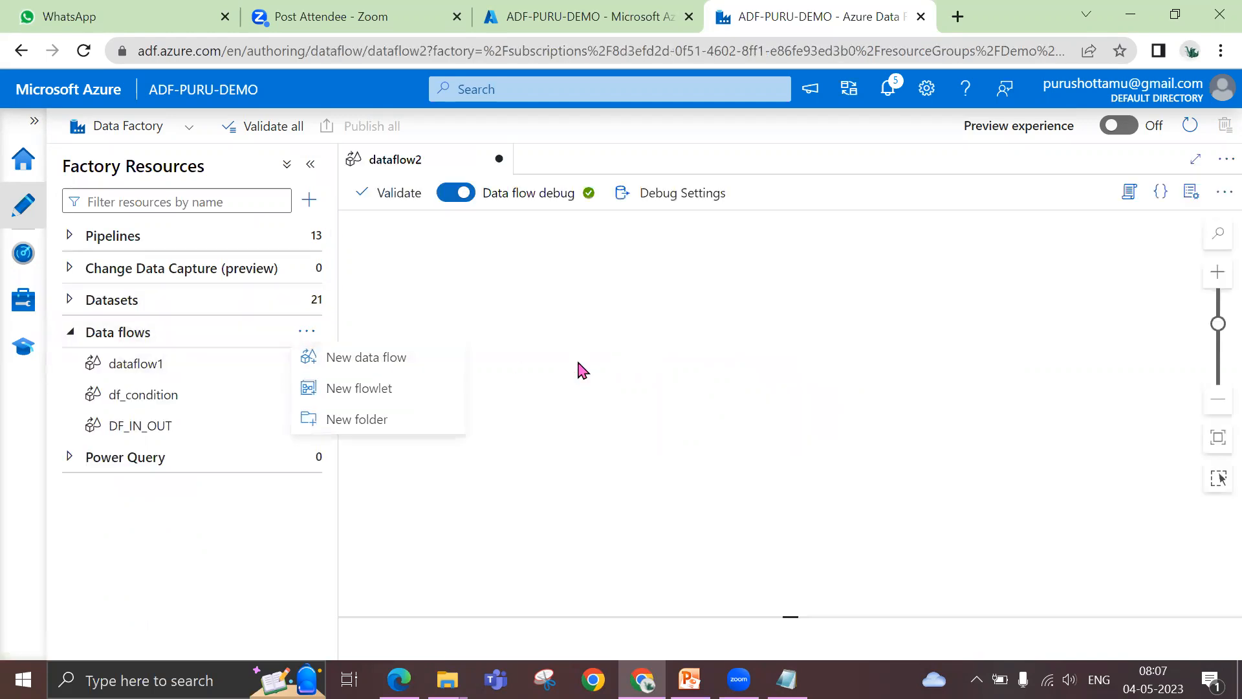
Add a source to the new data flow with the output stream name Emp, and hide the resources and properties panes
left_click(310, 167)
left_click(257, 267)
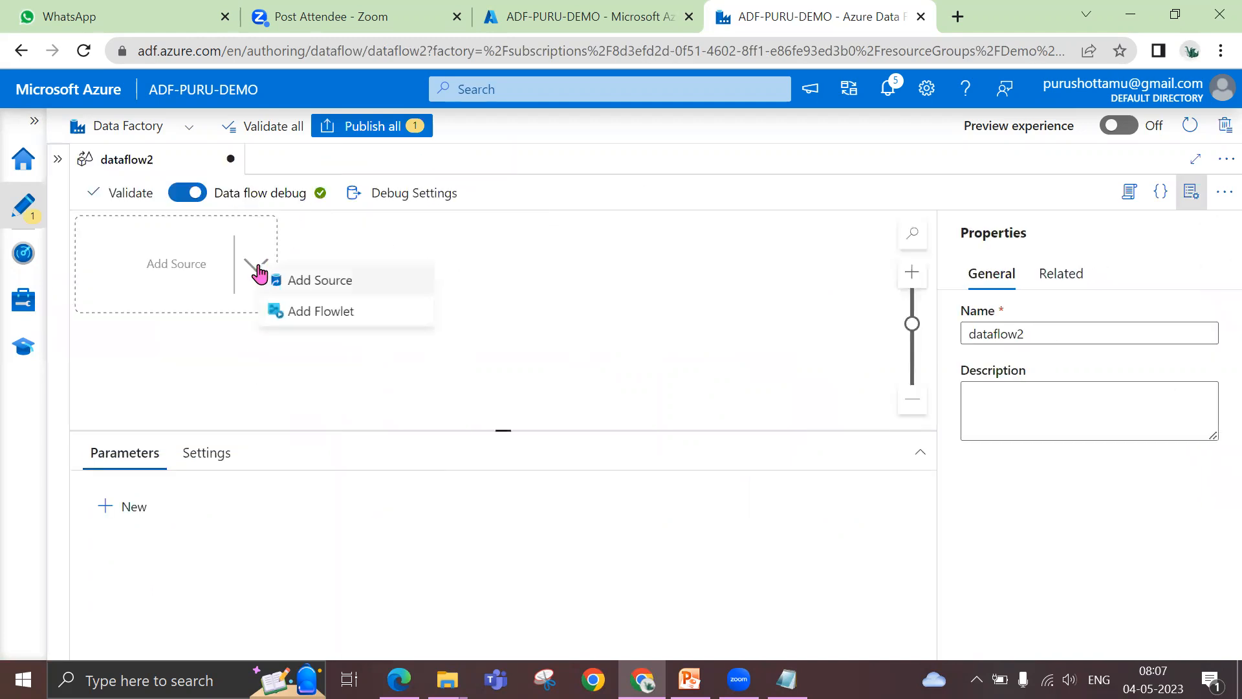
left_click(285, 284)
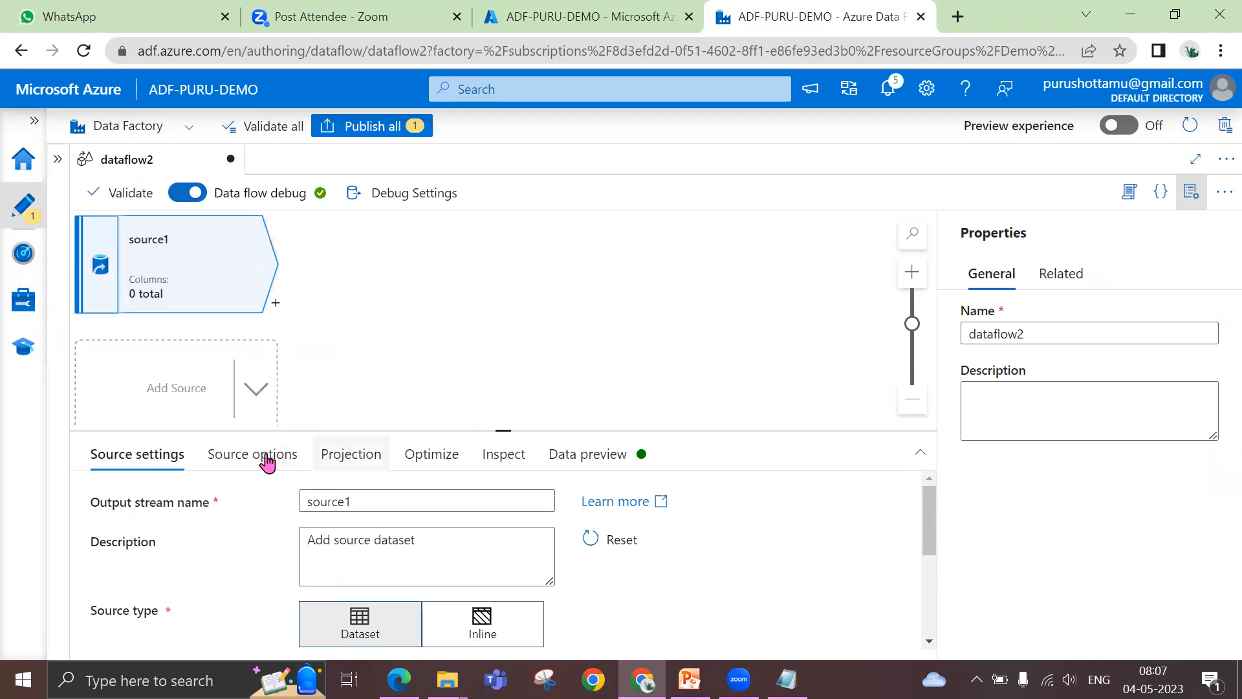
left_click_drag(383, 505, 288, 505)
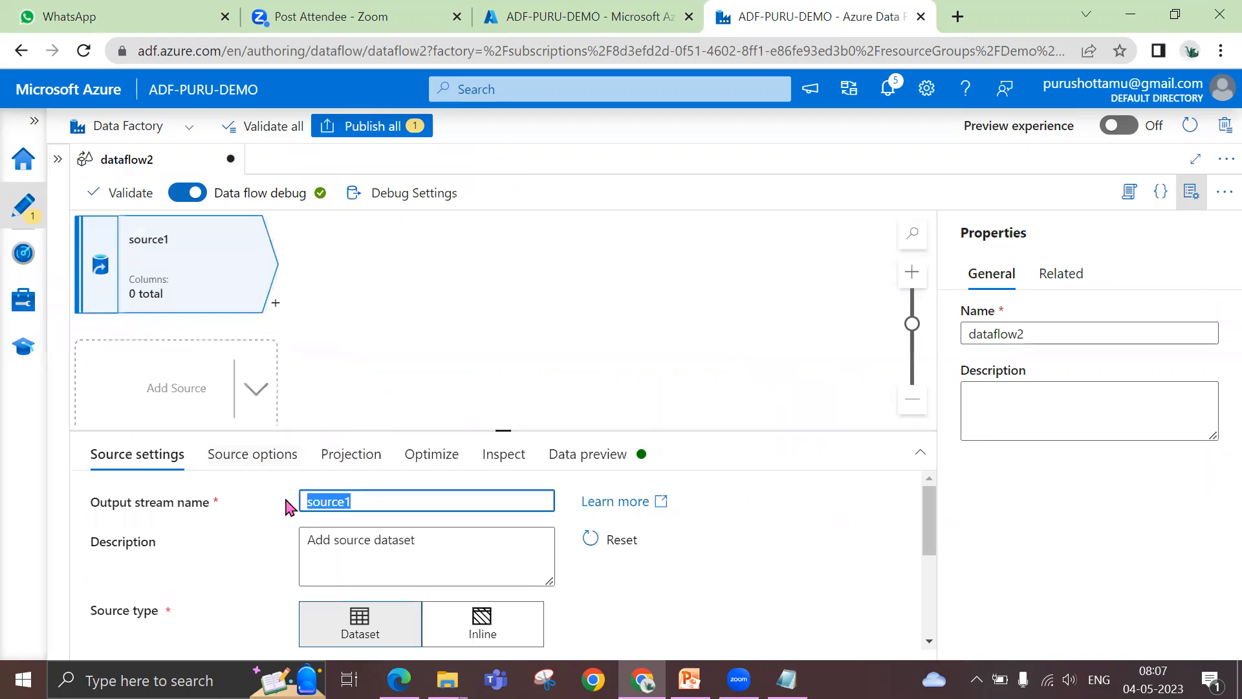
type("Emp")
left_click(1193, 192)
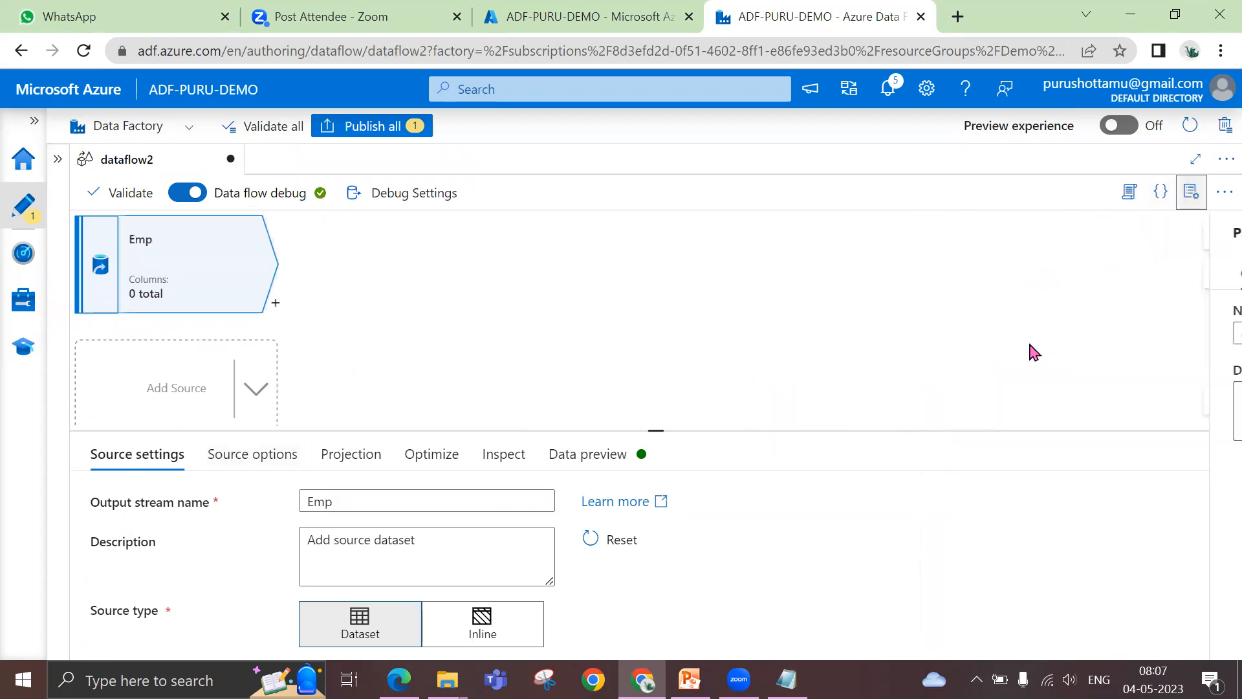
Set the Emp source's dataset to ds_blob_dmf
left_click_drag(660, 431, 655, 335)
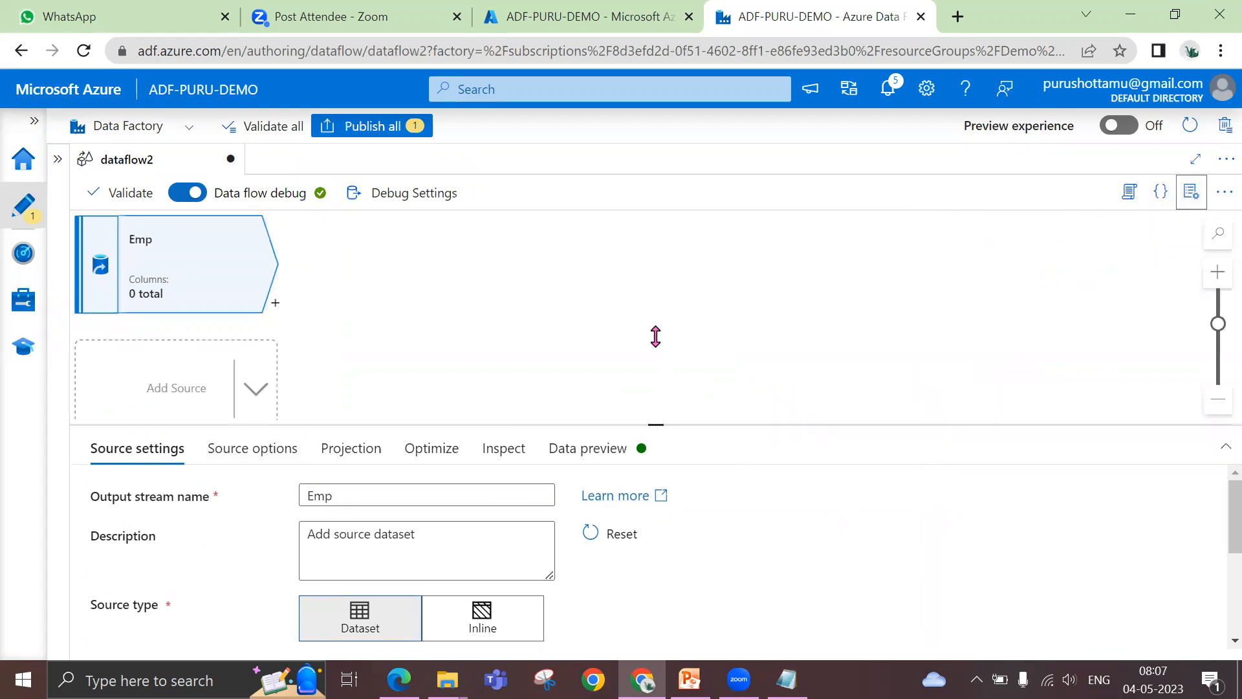
scroll(670, 549, "down", 2)
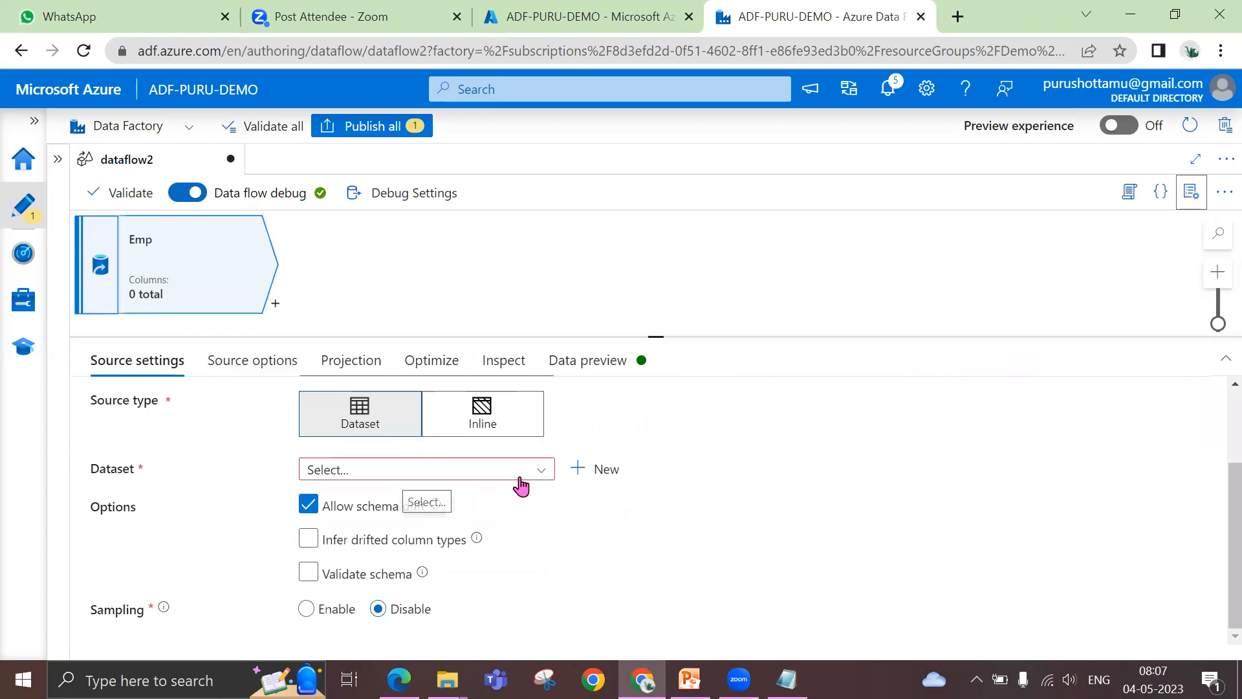
left_click(518, 472)
left_click(411, 567)
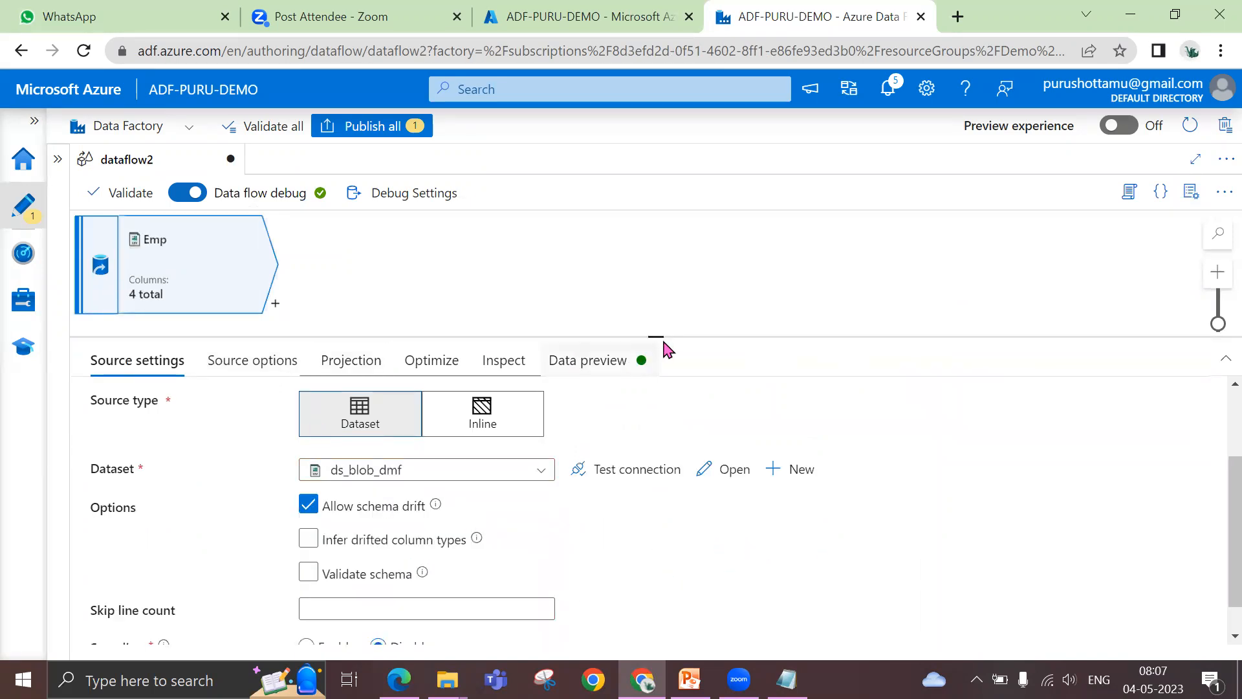
left_click_drag(658, 369, 657, 443)
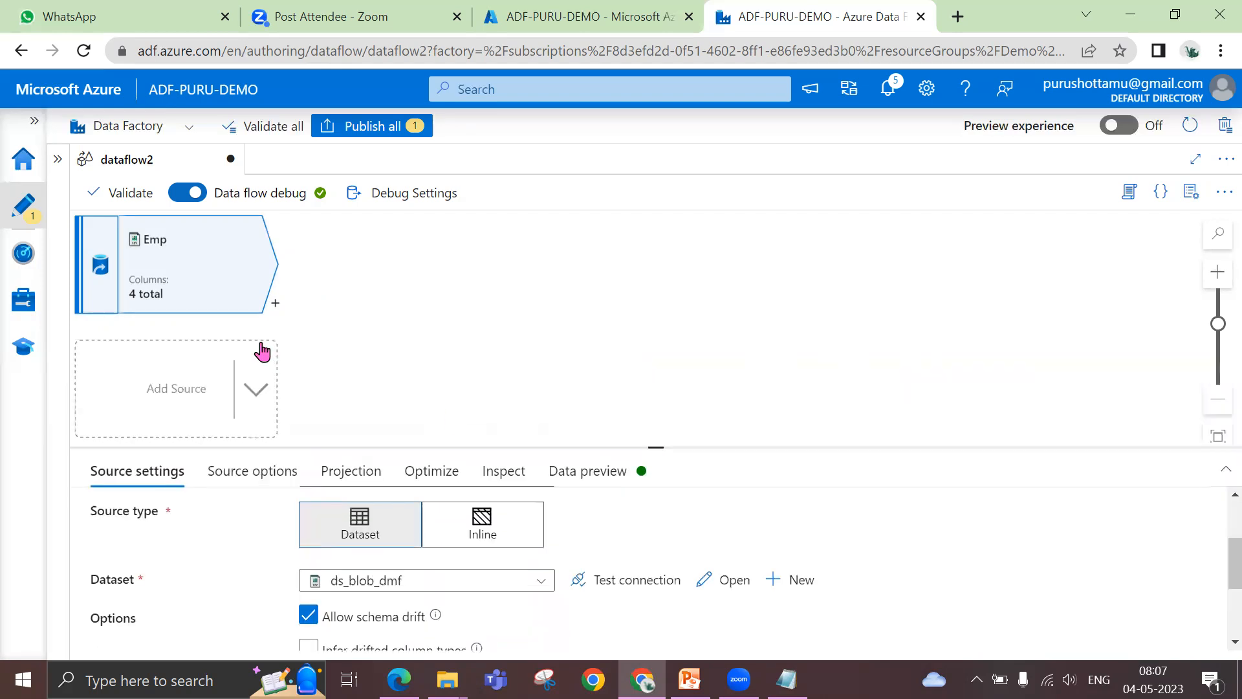
Add a second source to the data flow with the output stream name Dept
left_click(262, 398)
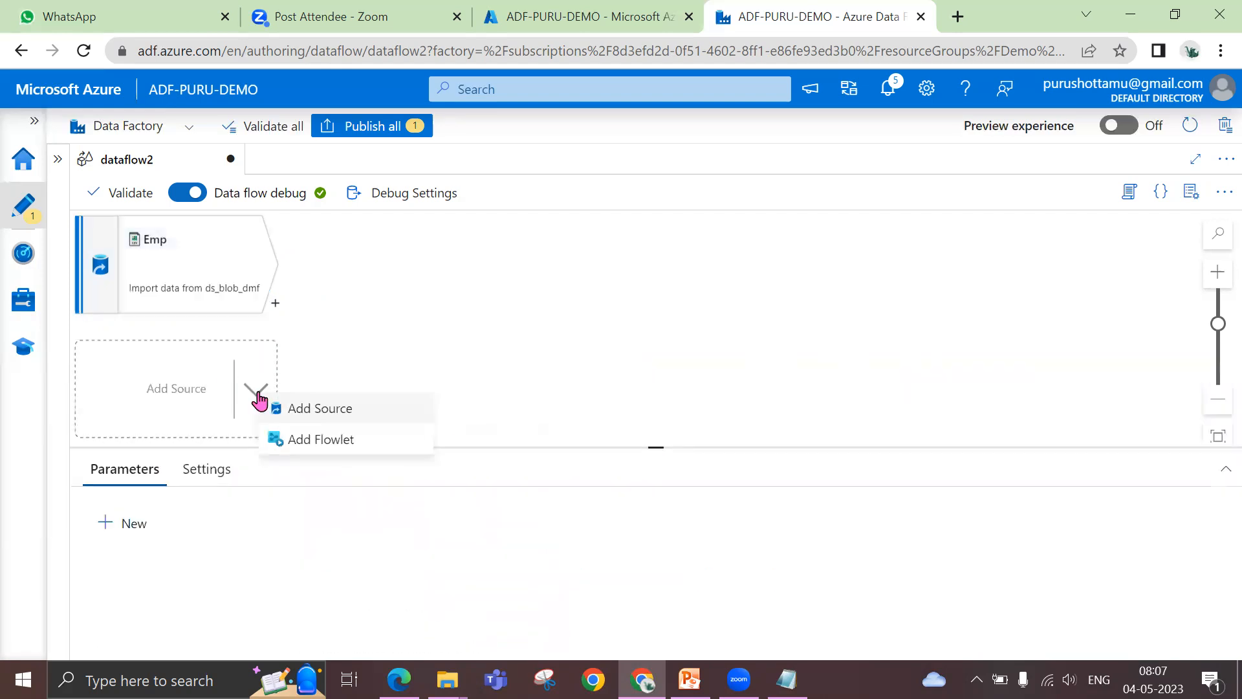
left_click(294, 411)
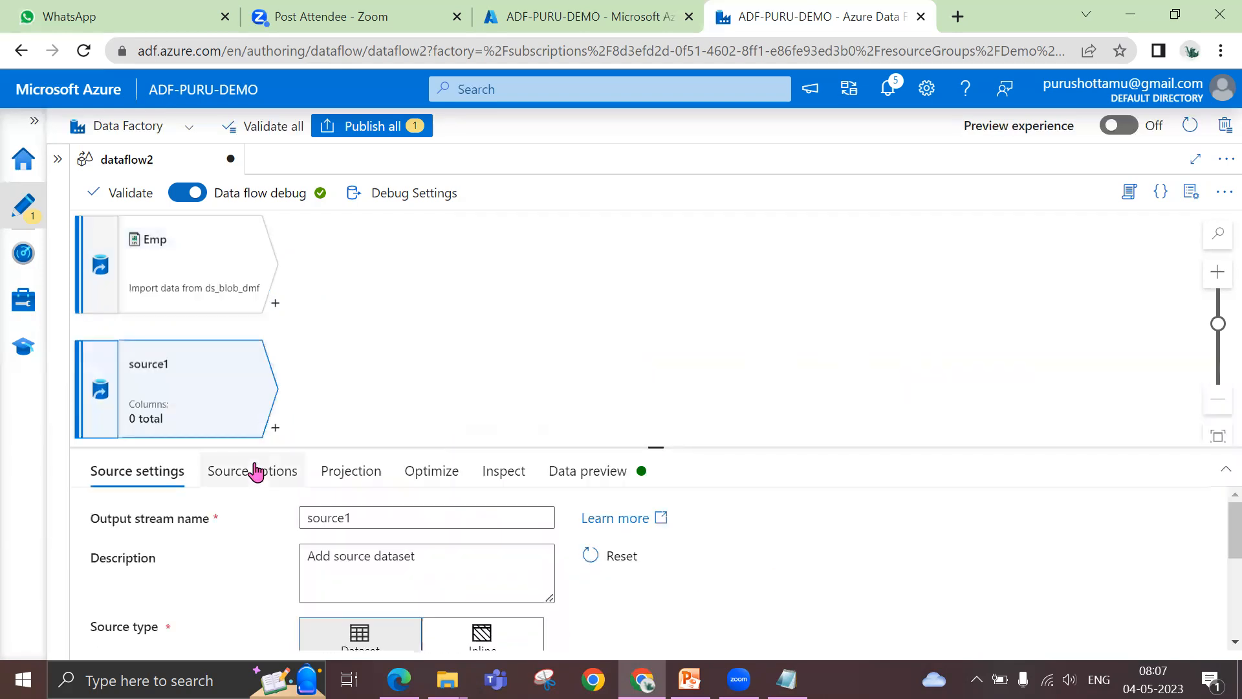
double_click(302, 518)
type("Dept")
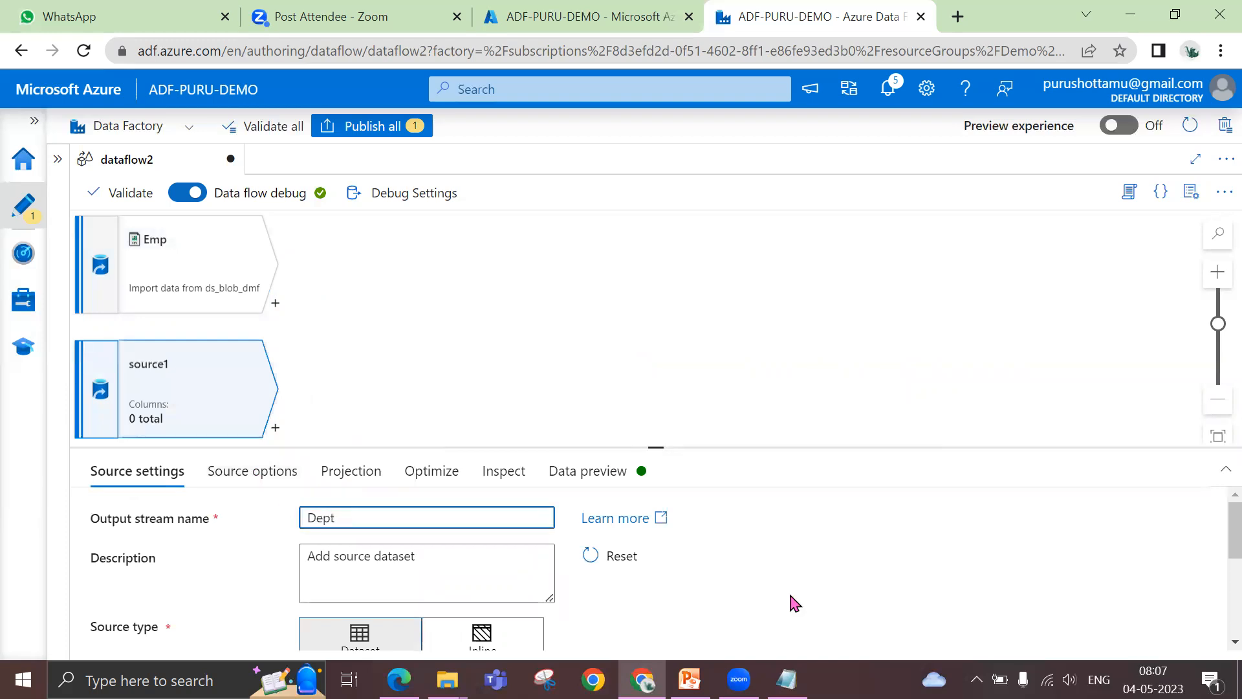
Set the Dept source's dataset to ds_dept_data
scroll(796, 603, "down", 3)
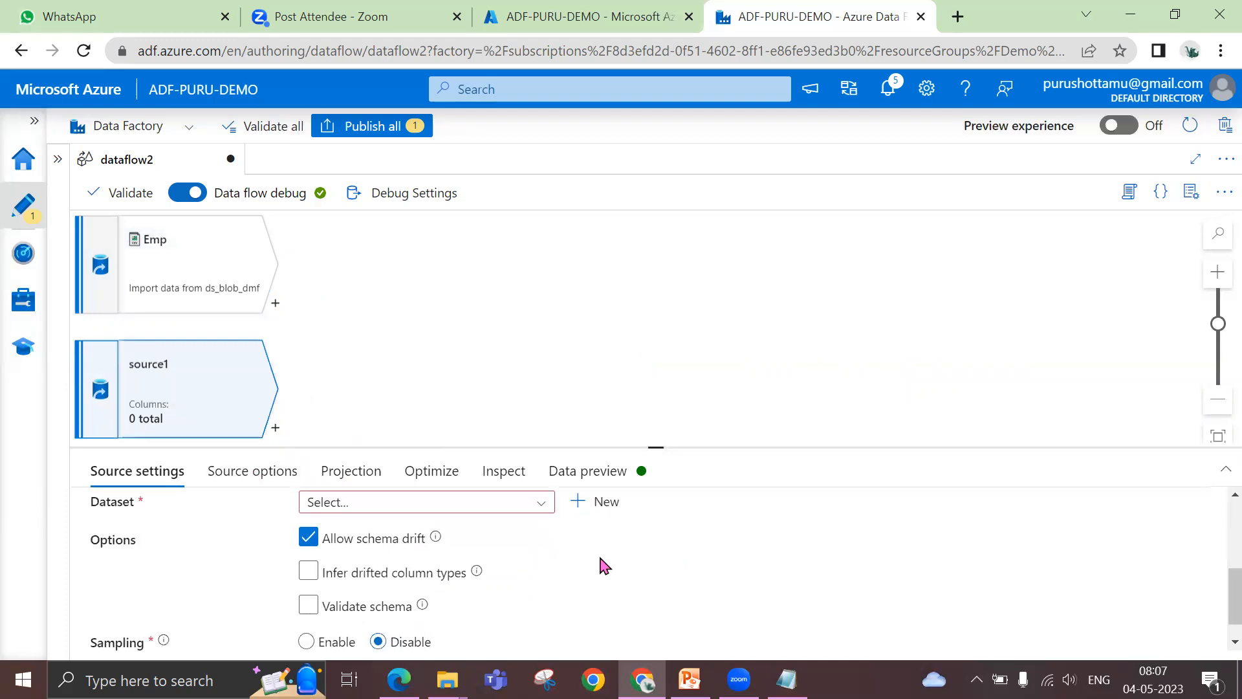
left_click(494, 504)
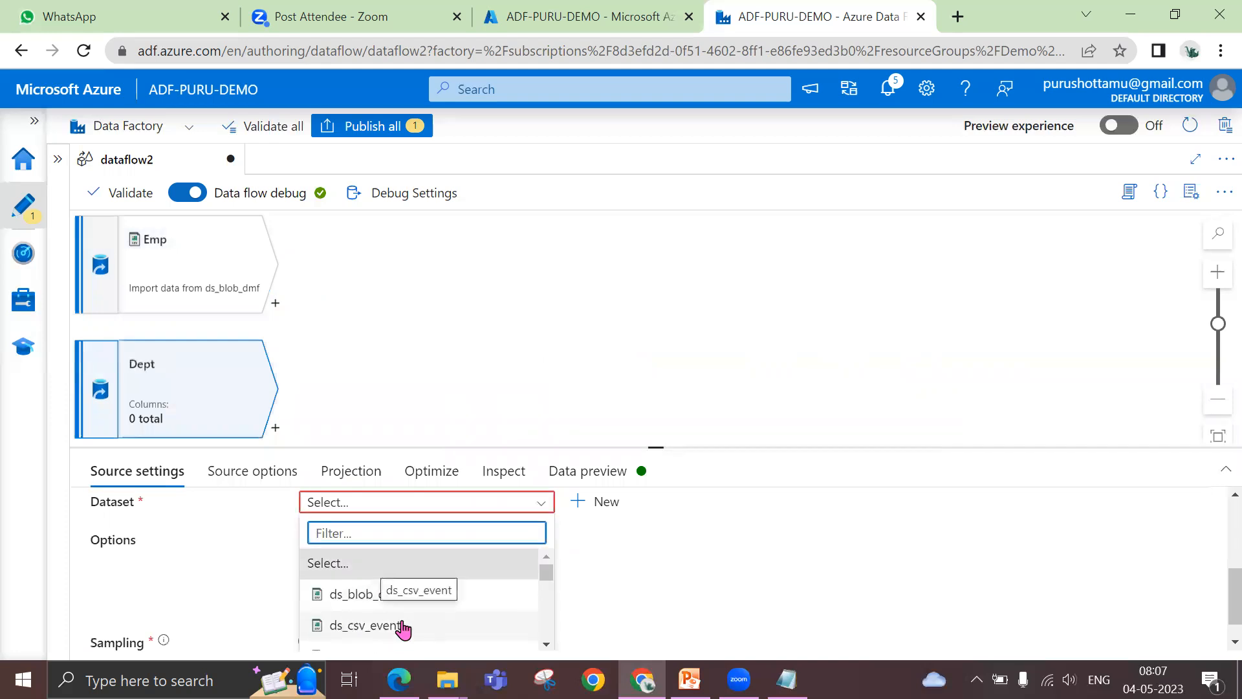
scroll(402, 626, "down", 2)
left_click(376, 564)
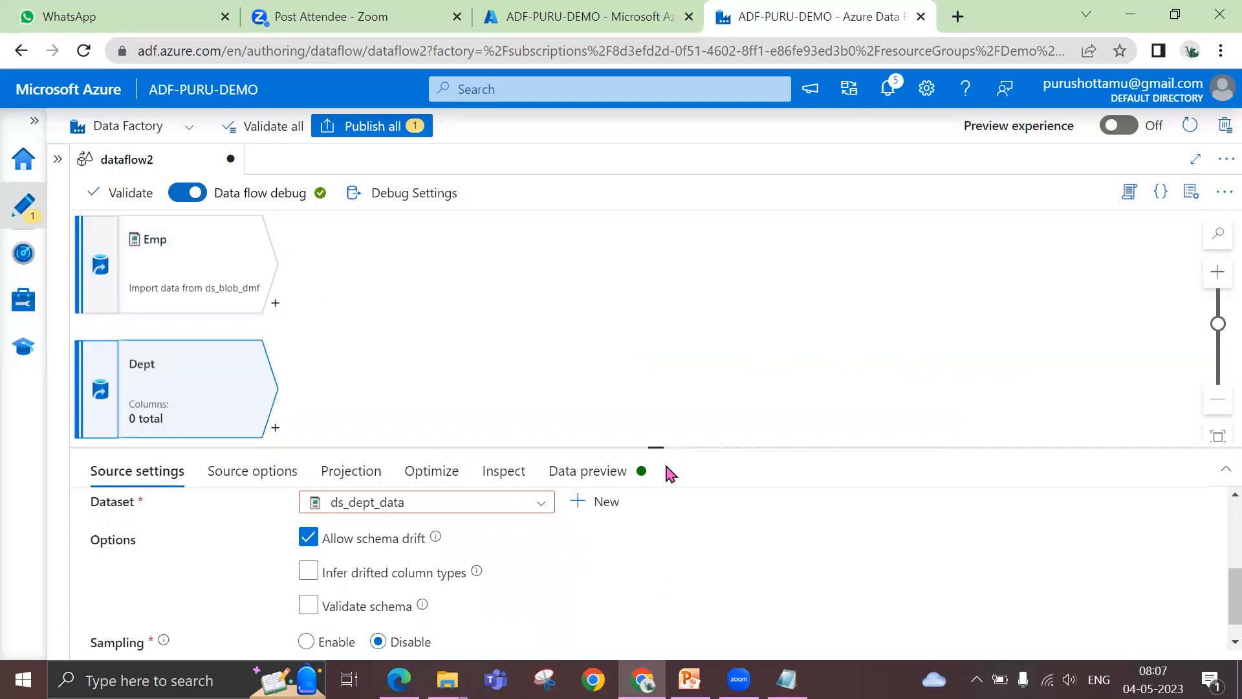
Add a Lookup transformation after the Emp source with the output stream name DeptLookup
left_click_drag(656, 447, 655, 465)
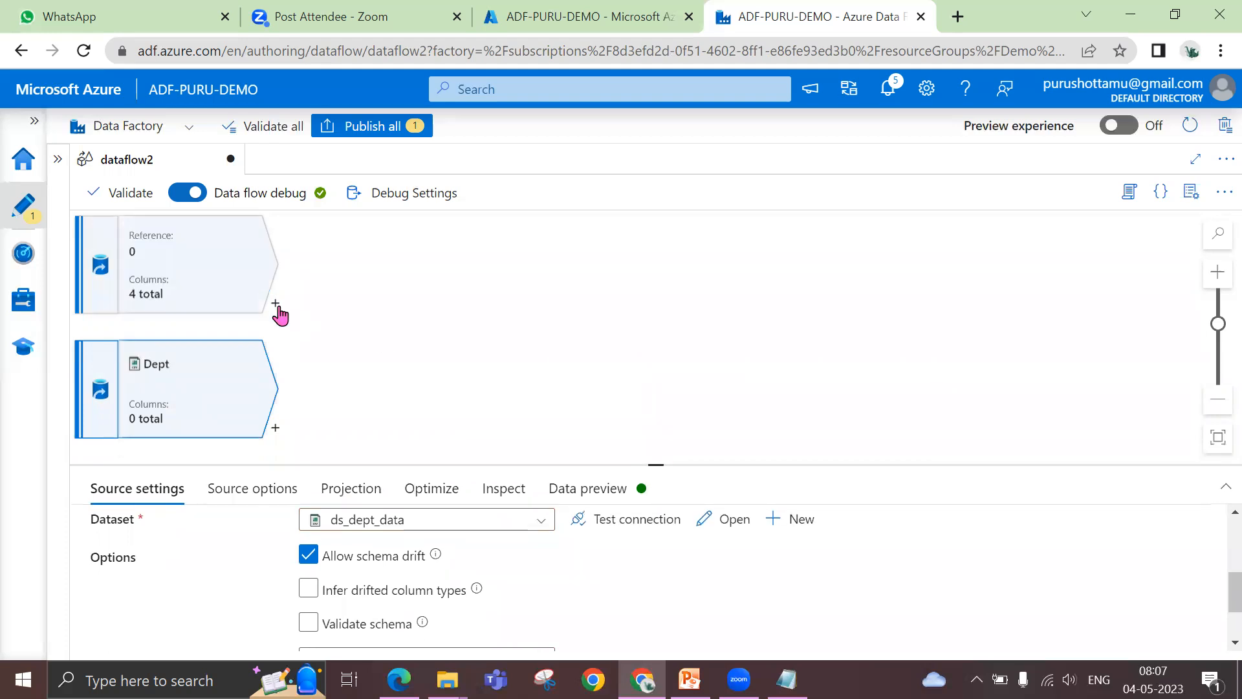
left_click(277, 305)
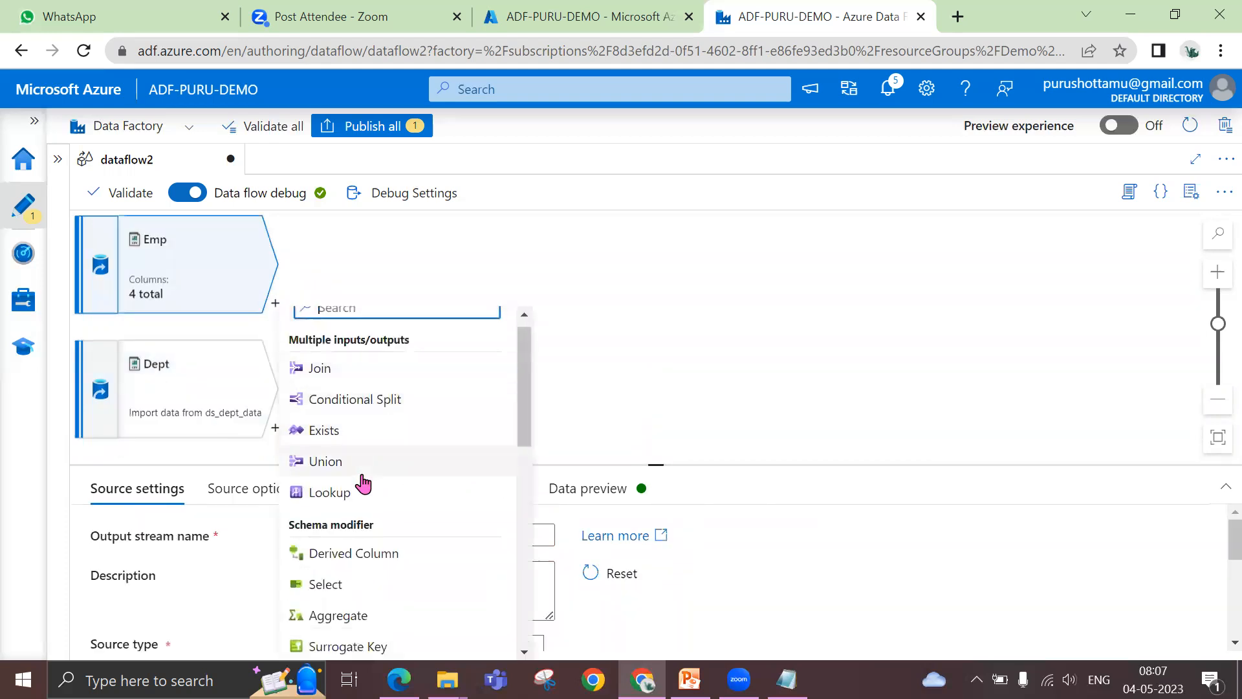
left_click(355, 494)
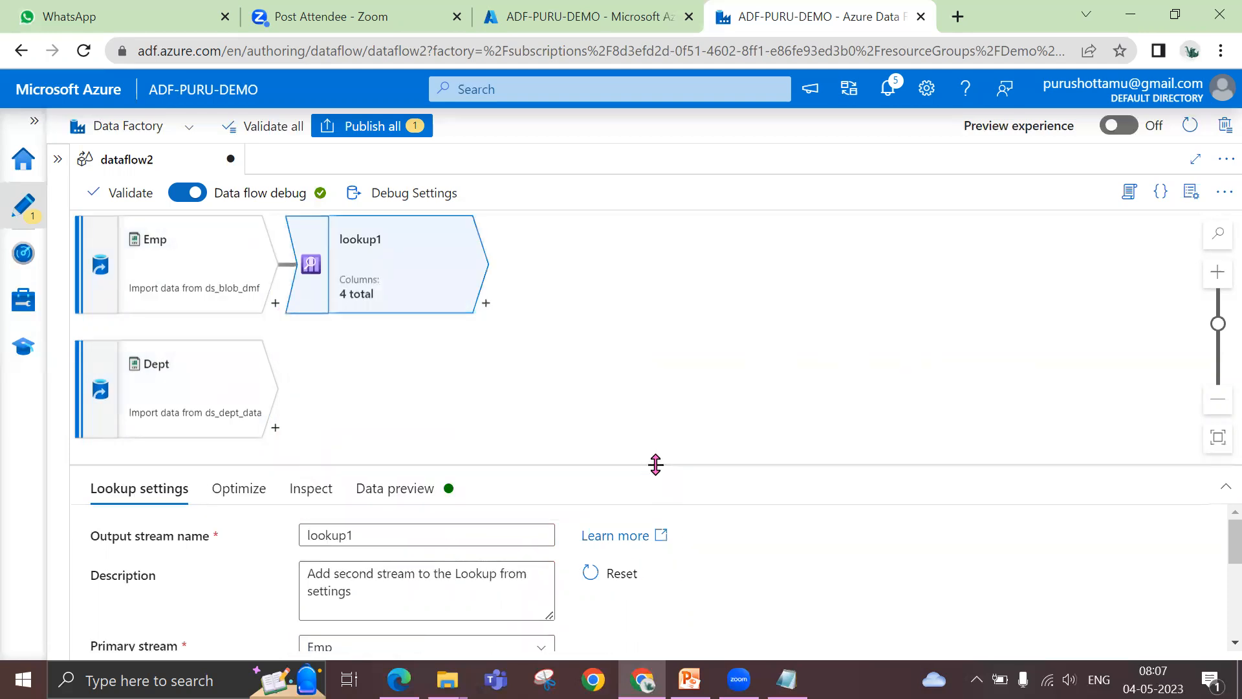
left_click_drag(655, 464, 660, 347)
left_click_drag(361, 417, 255, 419)
type("DeptL")
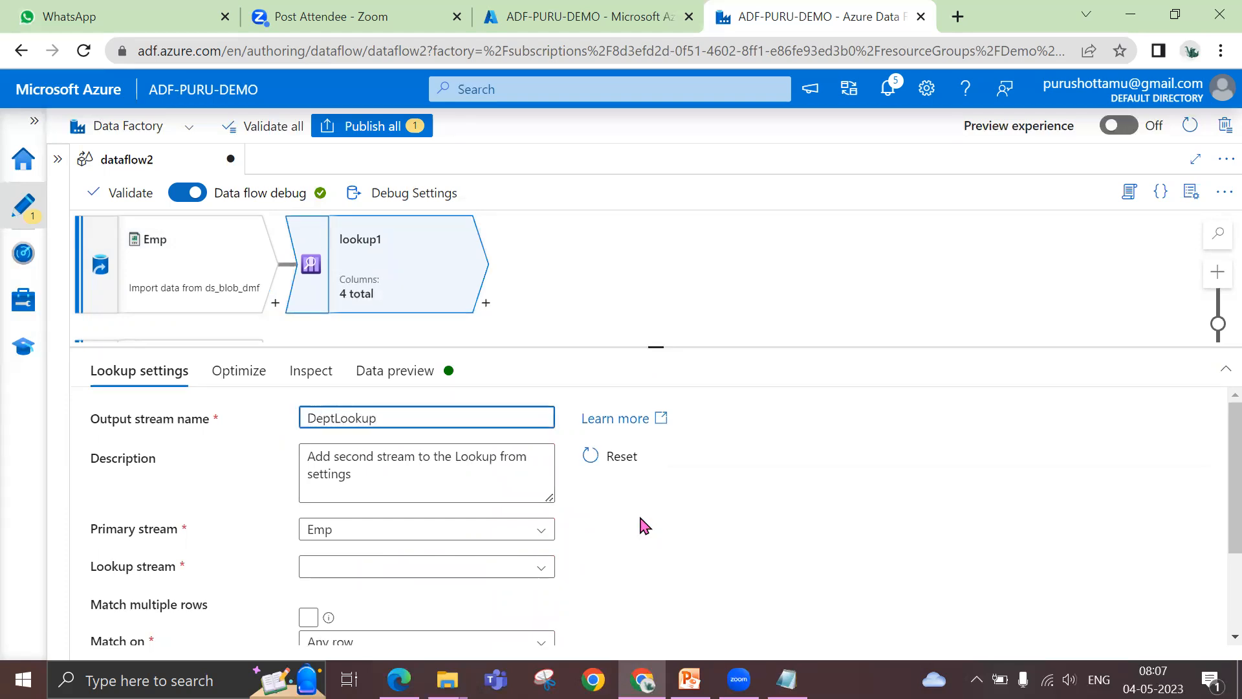
Set DeptLookup's lookup stream to Dept and check the available Match on options without changing the choice
scroll(673, 537, "down", 2)
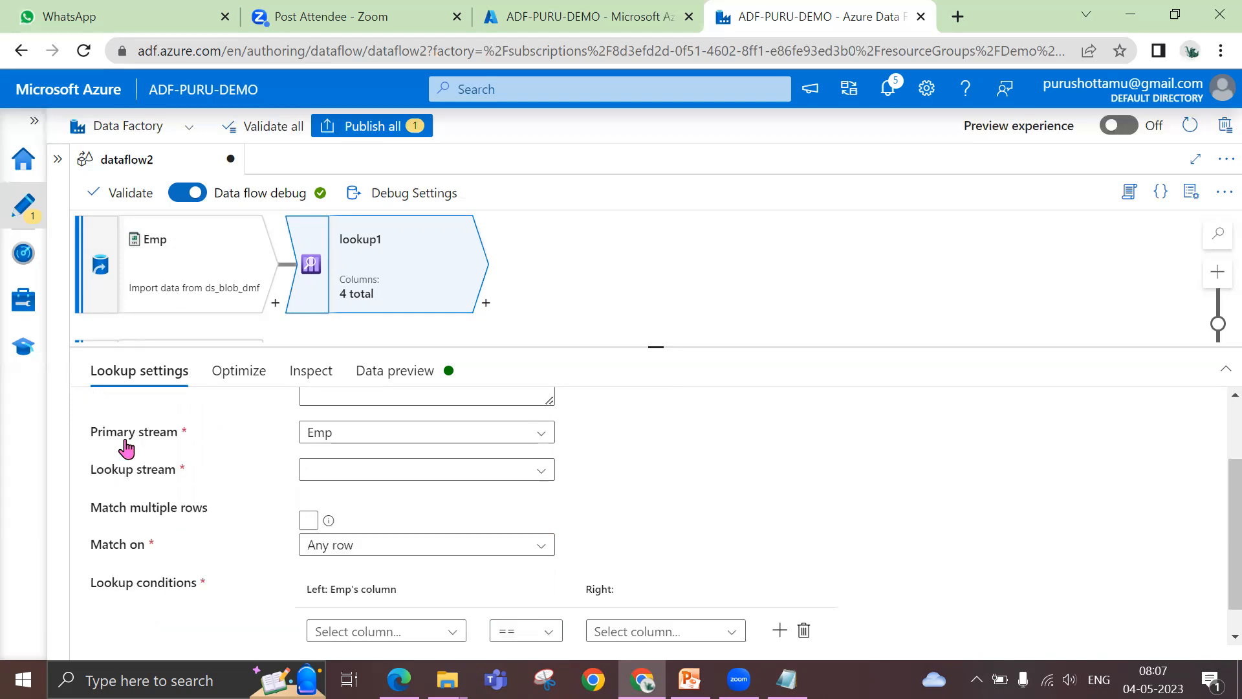
left_click(411, 484)
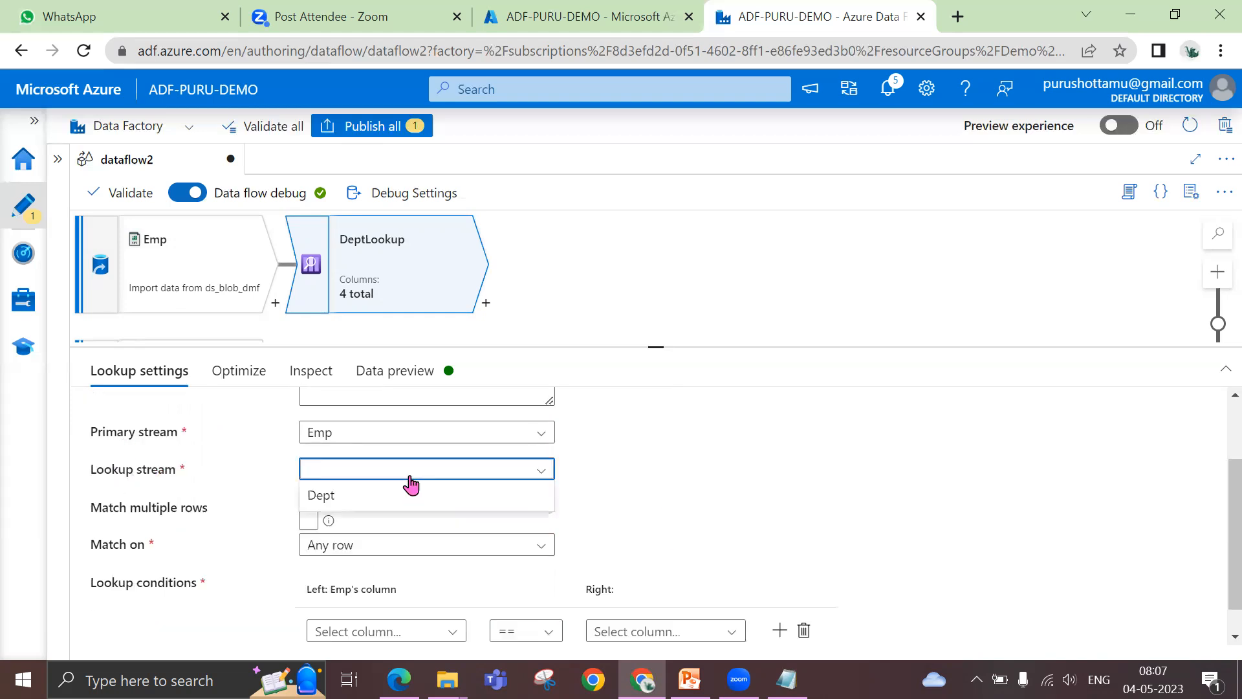
left_click(357, 505)
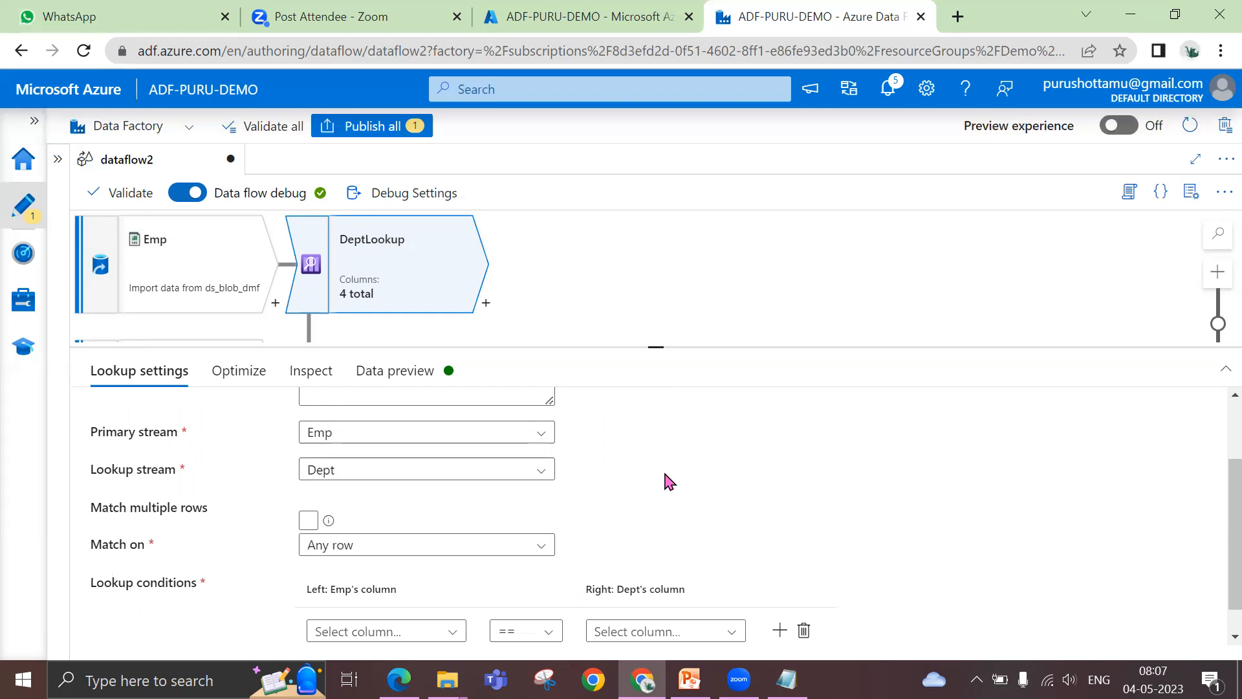
scroll(663, 479, "down", 1)
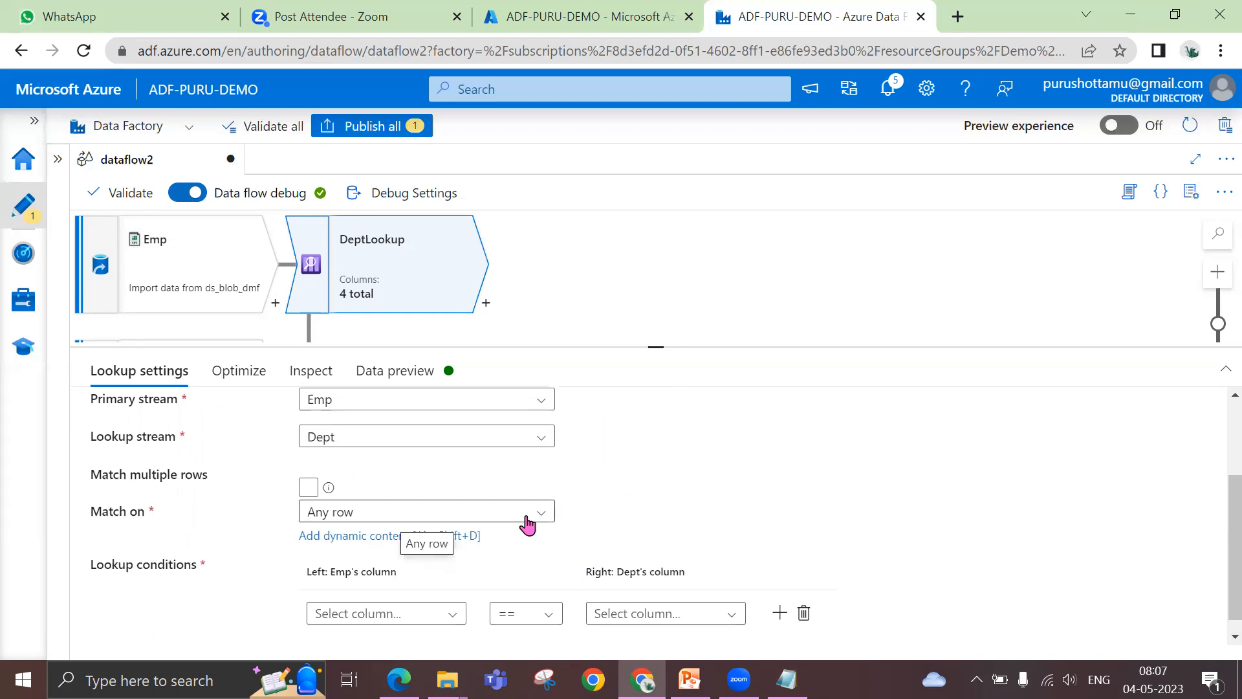
left_click_drag(655, 344, 656, 256)
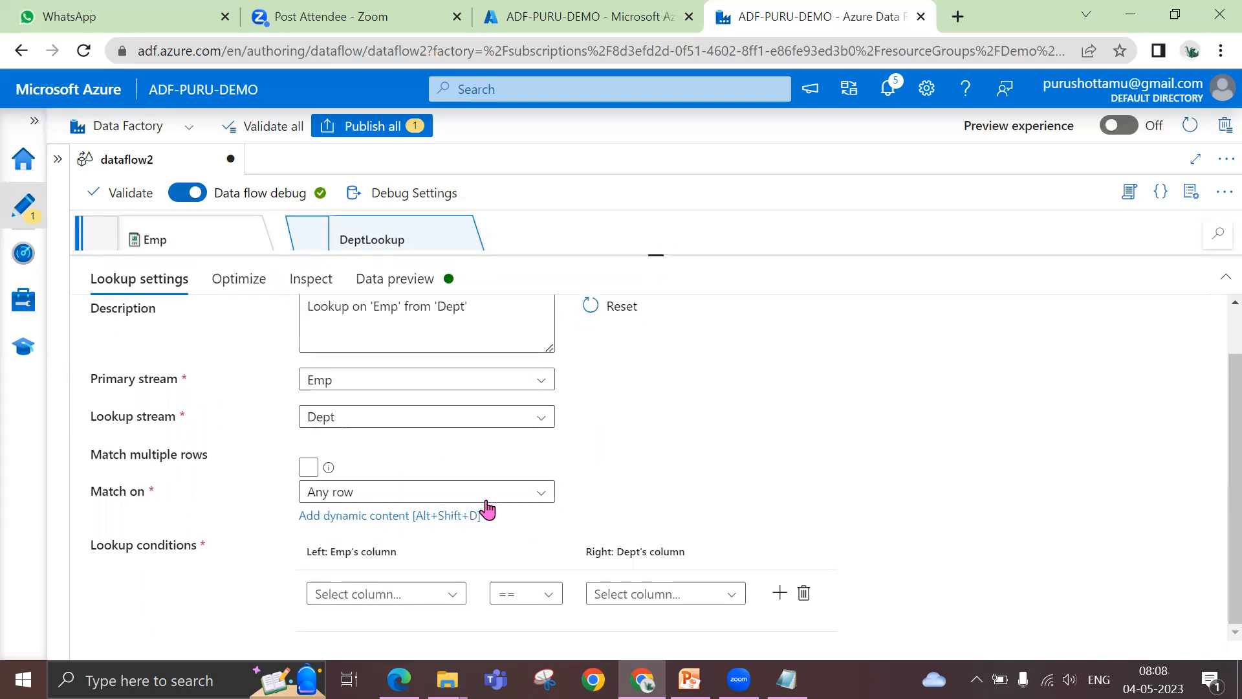
left_click(546, 501)
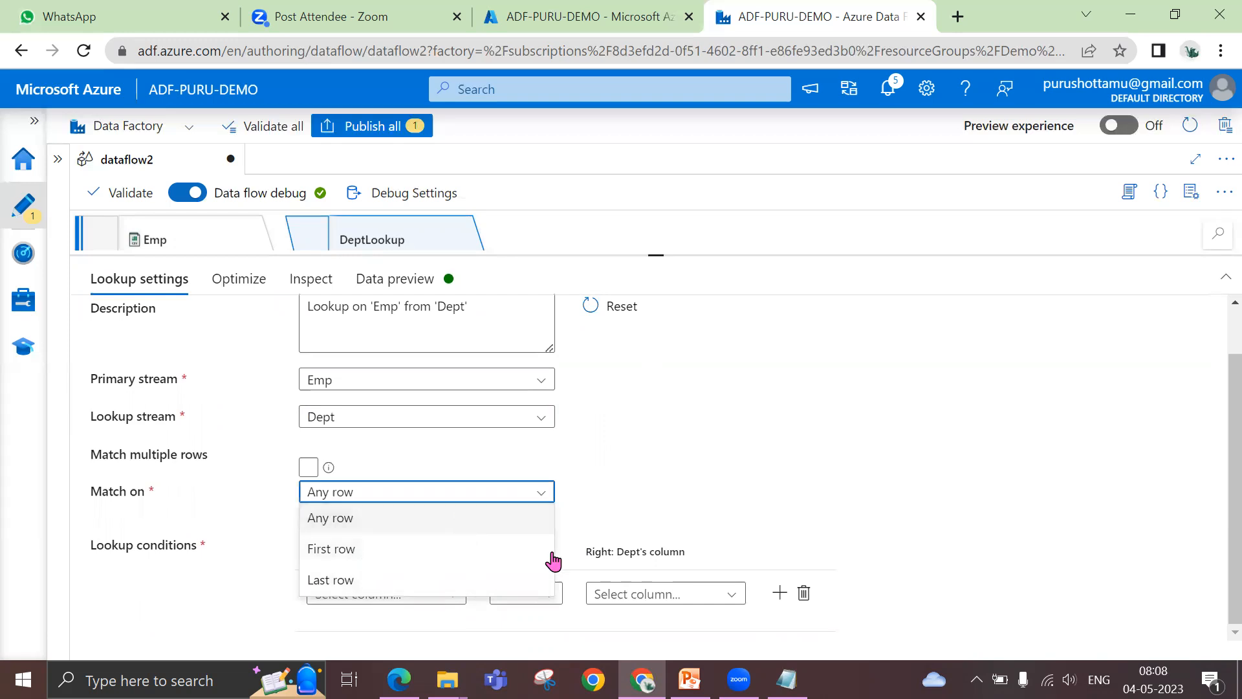
left_click(795, 430)
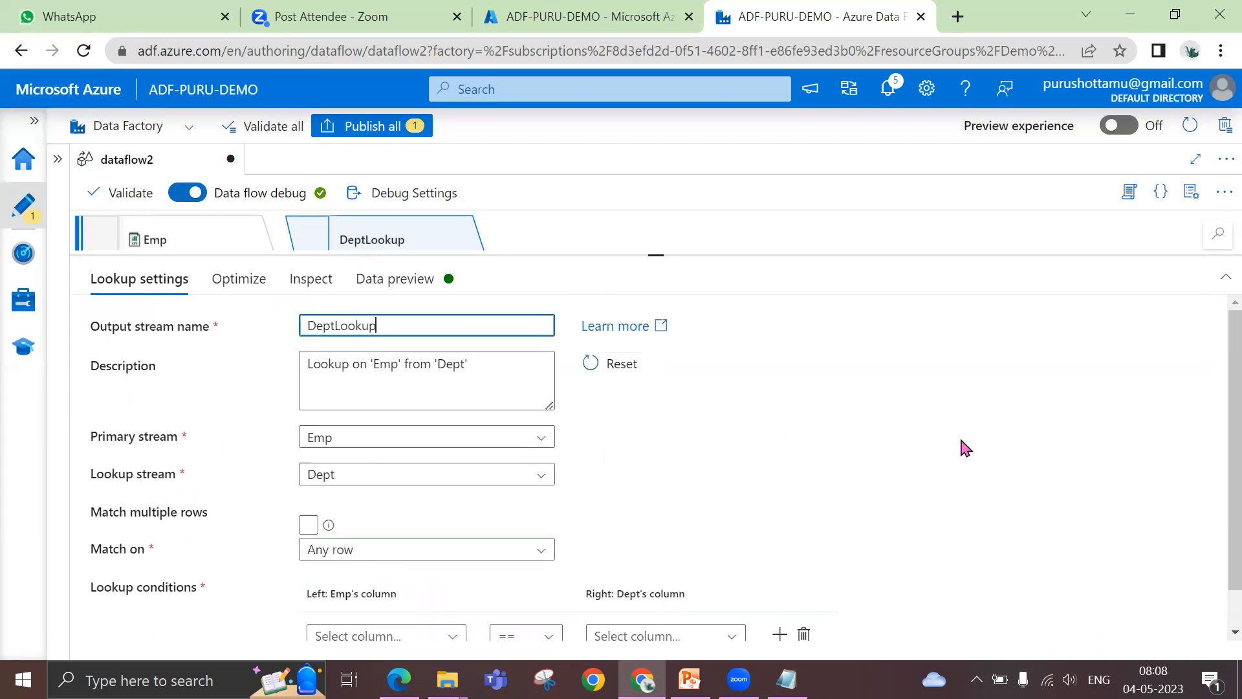
Set the Emp column of the lookup condition to Deptno and open the choices for the Dept column
scroll(968, 455, "down", 1)
left_click(407, 594)
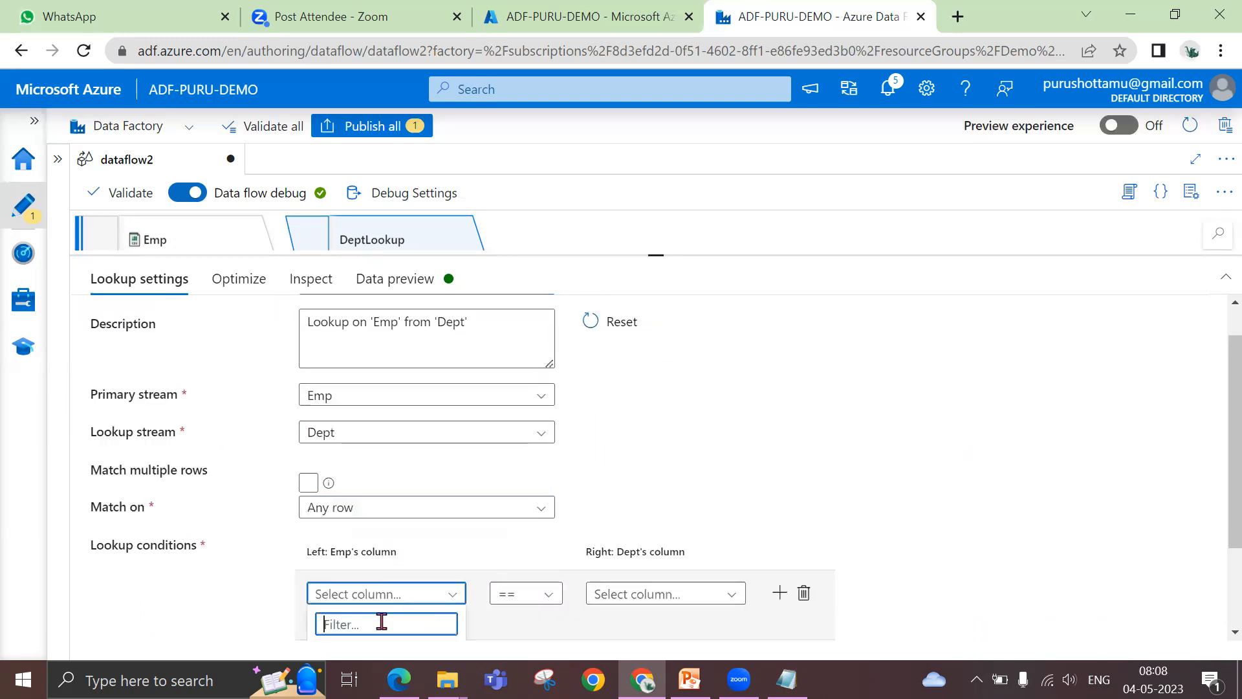
type("de")
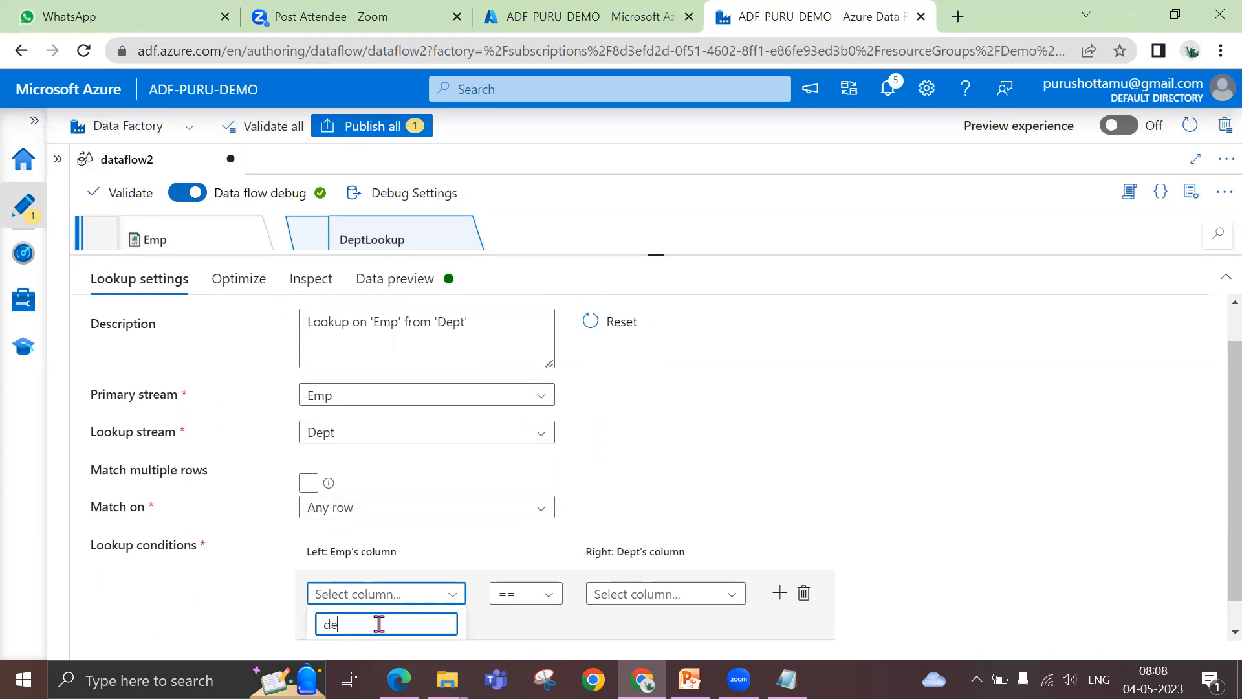
left_click(380, 621)
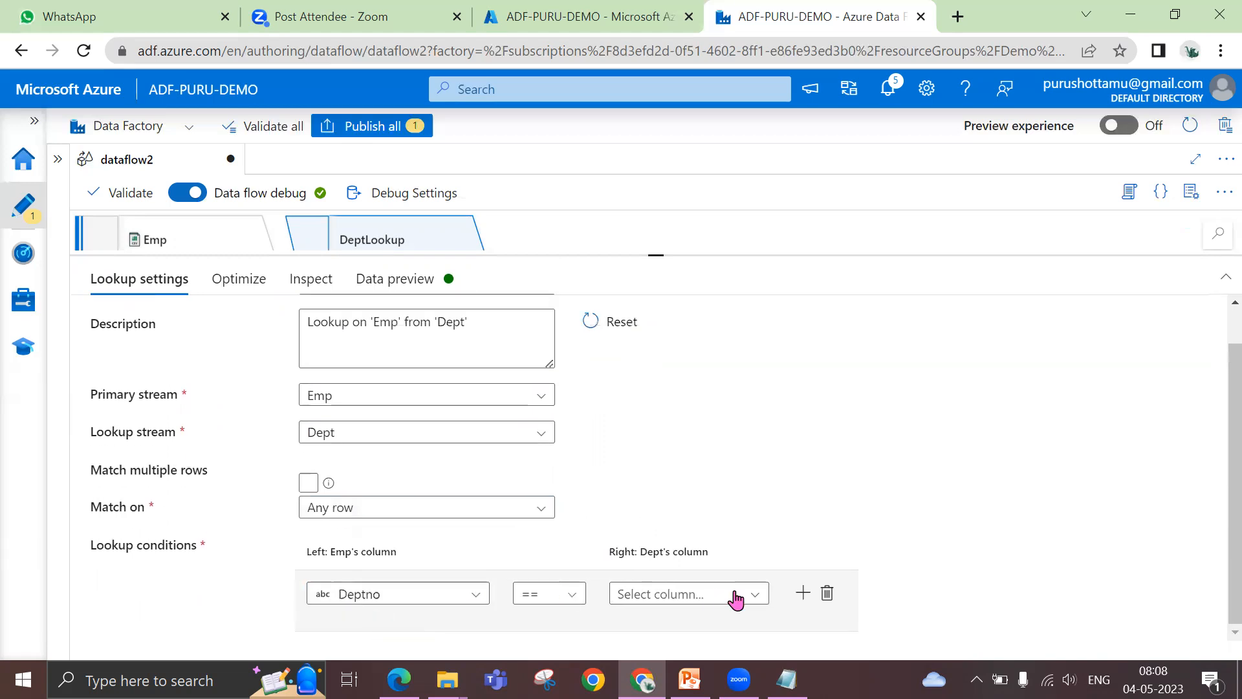
left_click(686, 572)
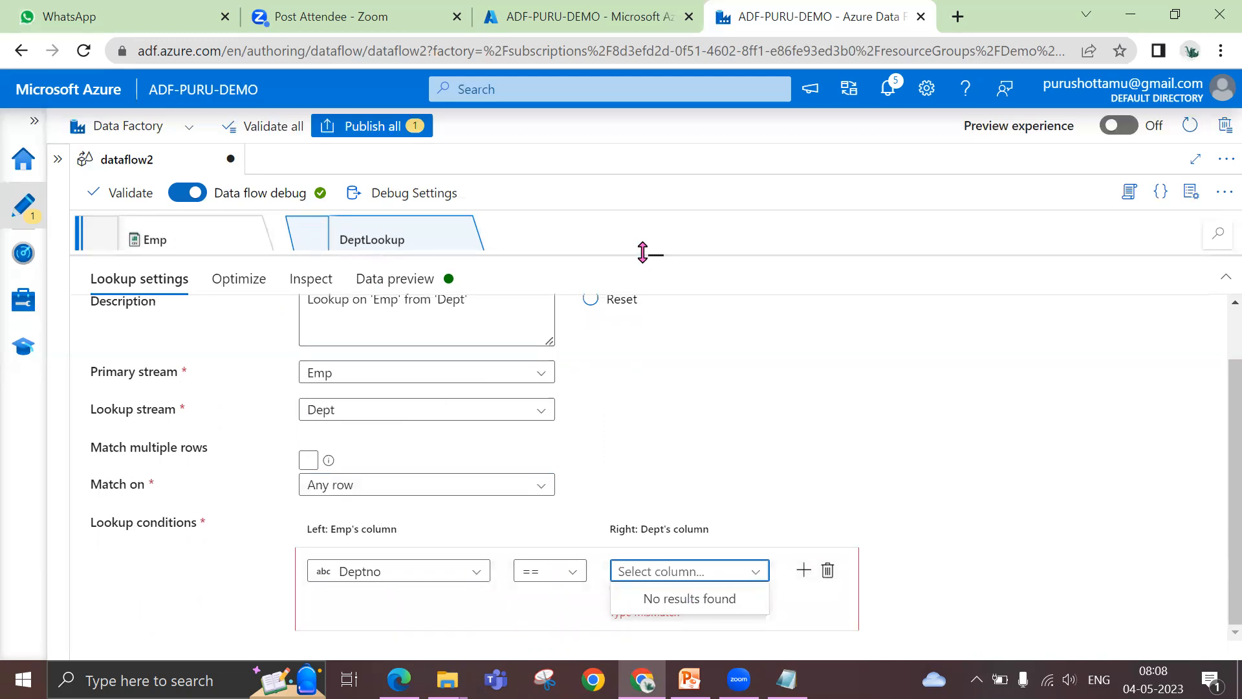
Import the Dept source's projection and set the type of its Deptno column to string
left_click_drag(654, 257, 666, 352)
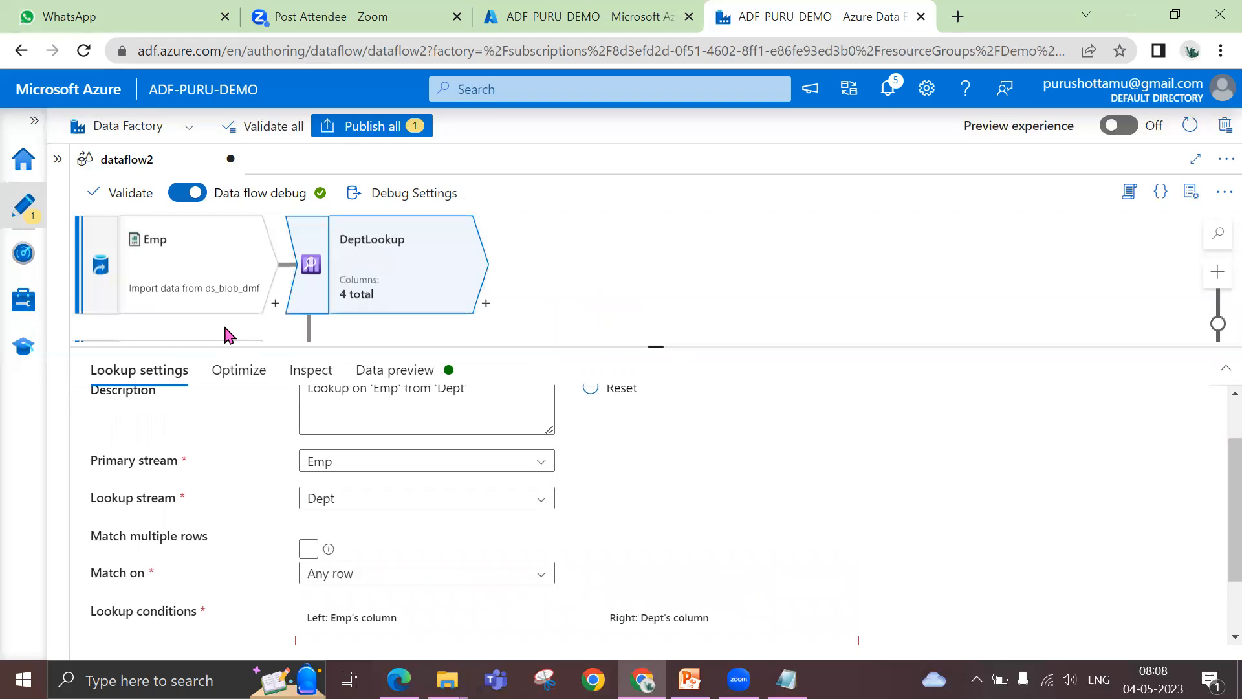
scroll(231, 337, "down", 2)
left_click(199, 258)
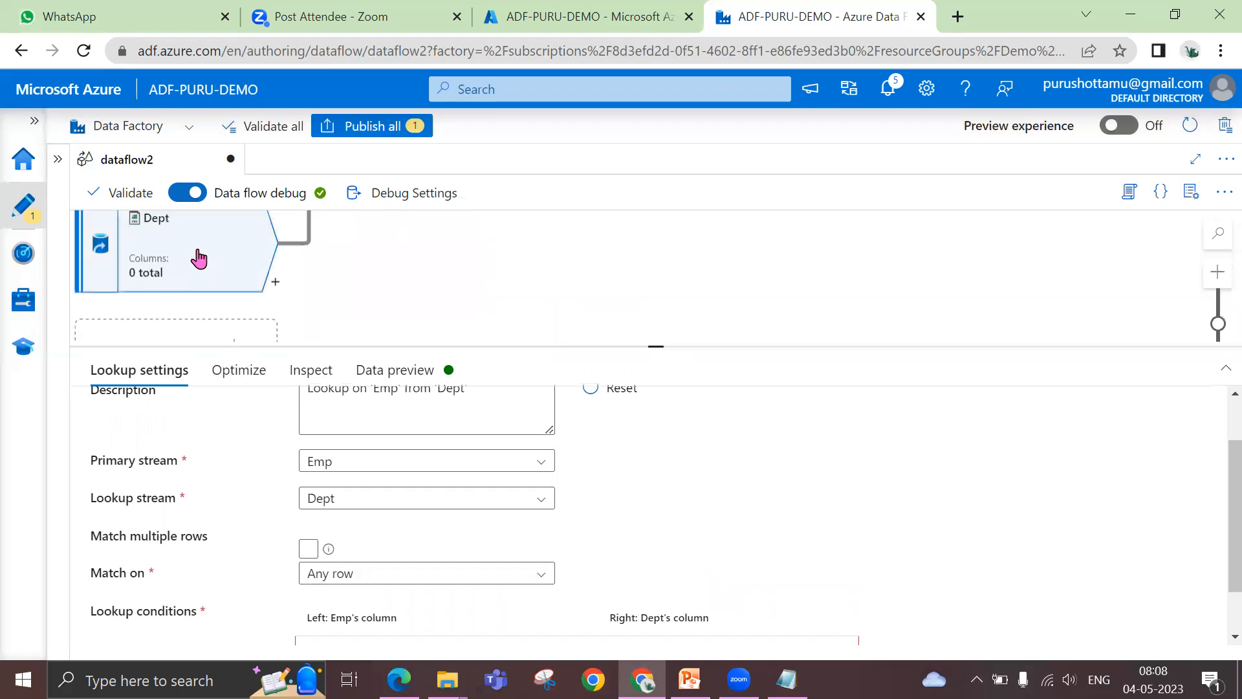
scroll(440, 543, "down", 1)
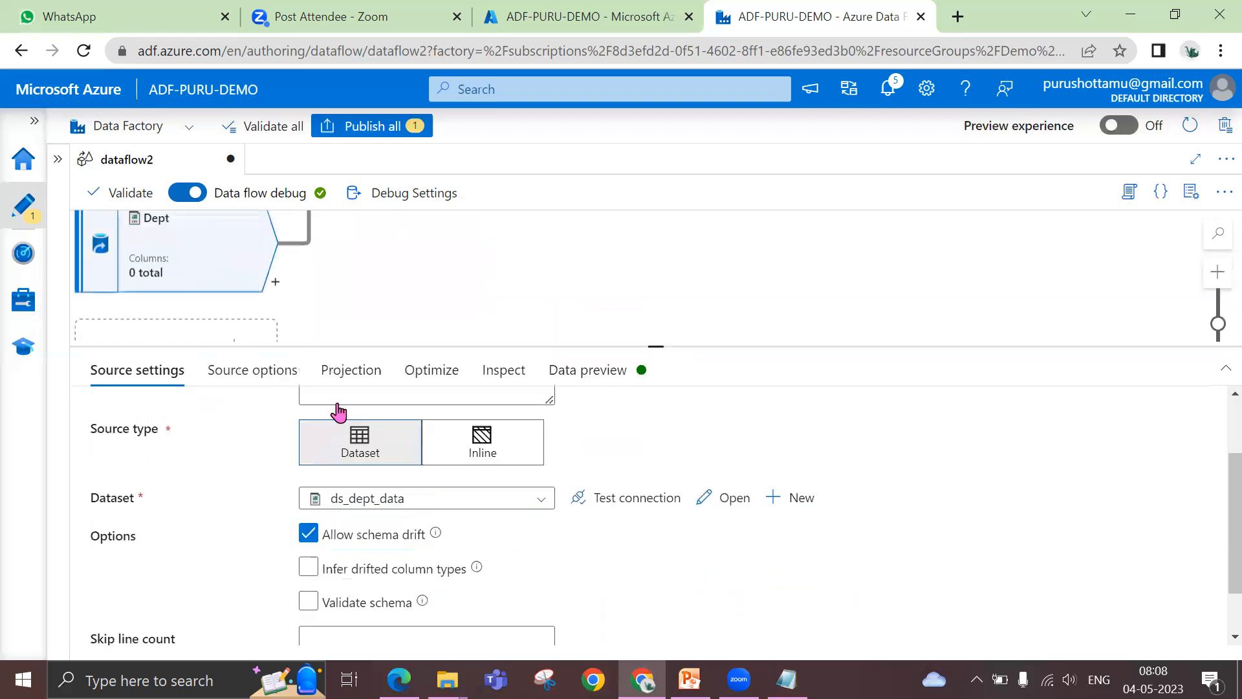
left_click(343, 376)
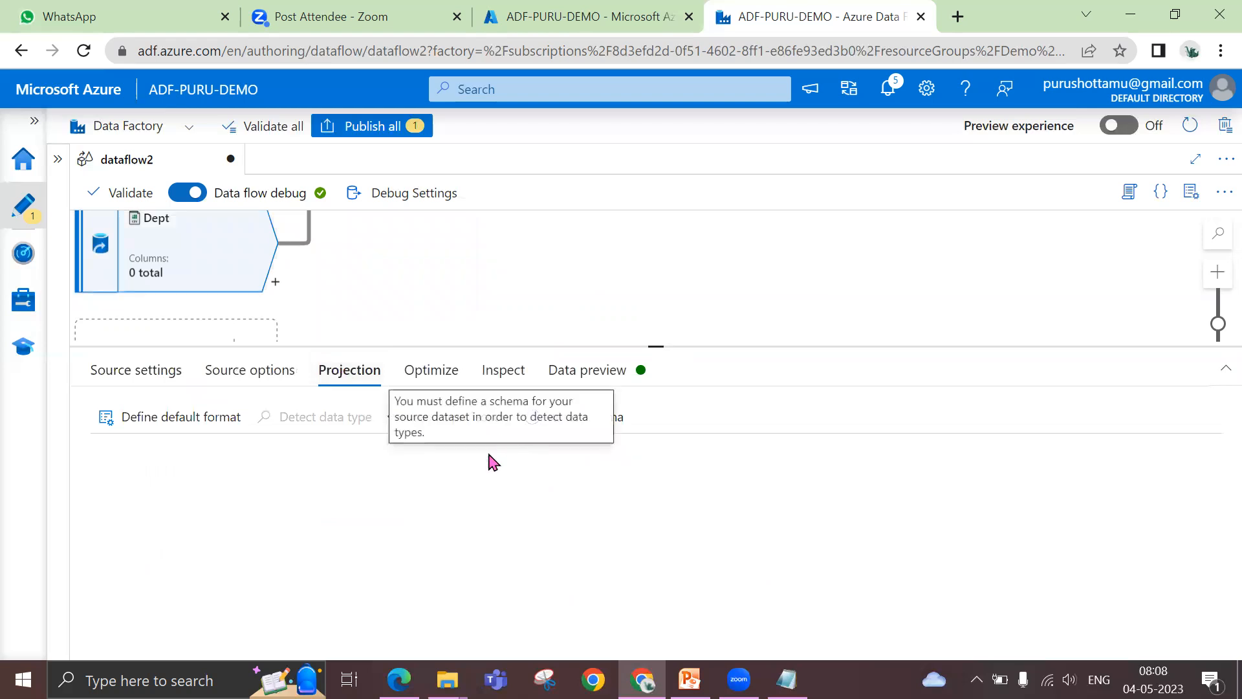
left_click(401, 419)
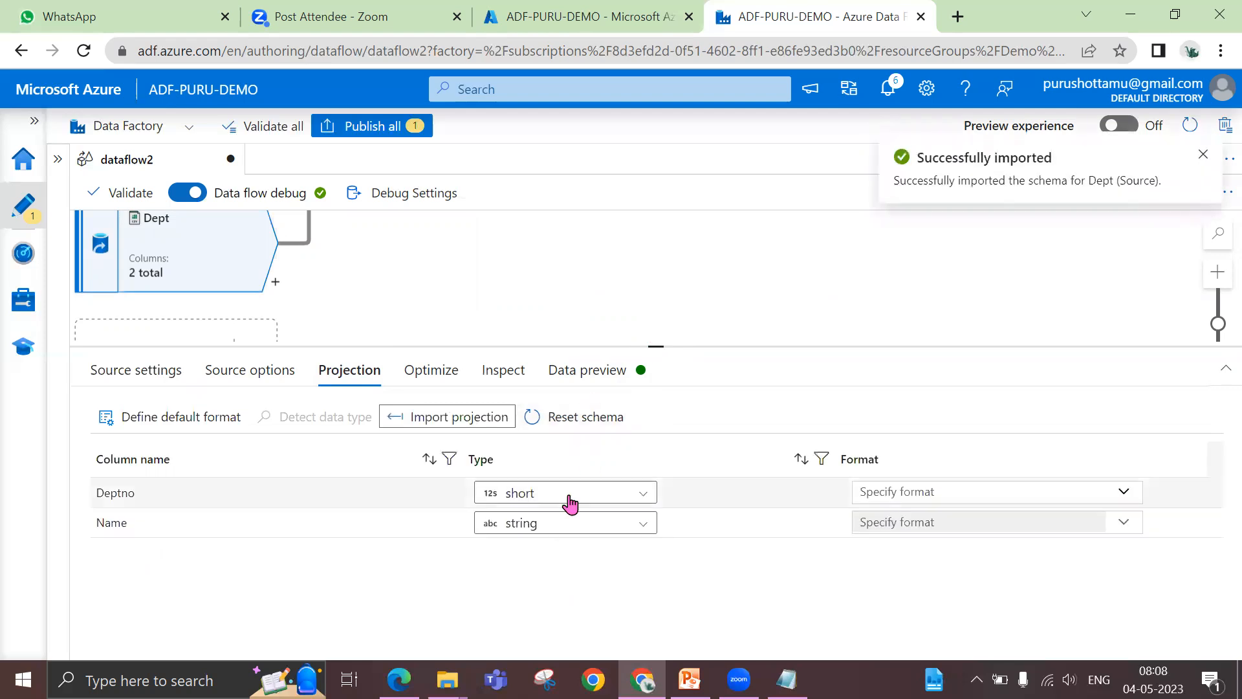
left_click(567, 498)
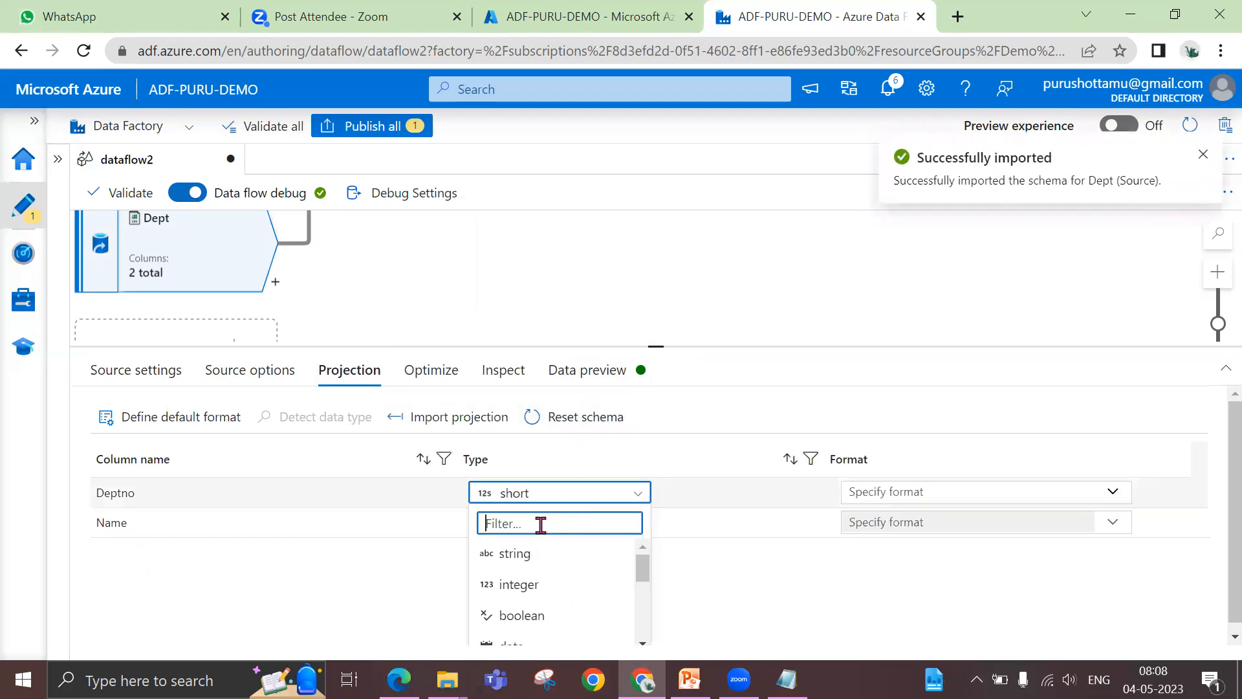
left_click(521, 554)
Complete DeptLookup's condition by matching Emp's Deptno to the Deptno column of Dept
scroll(363, 302, "up", 2)
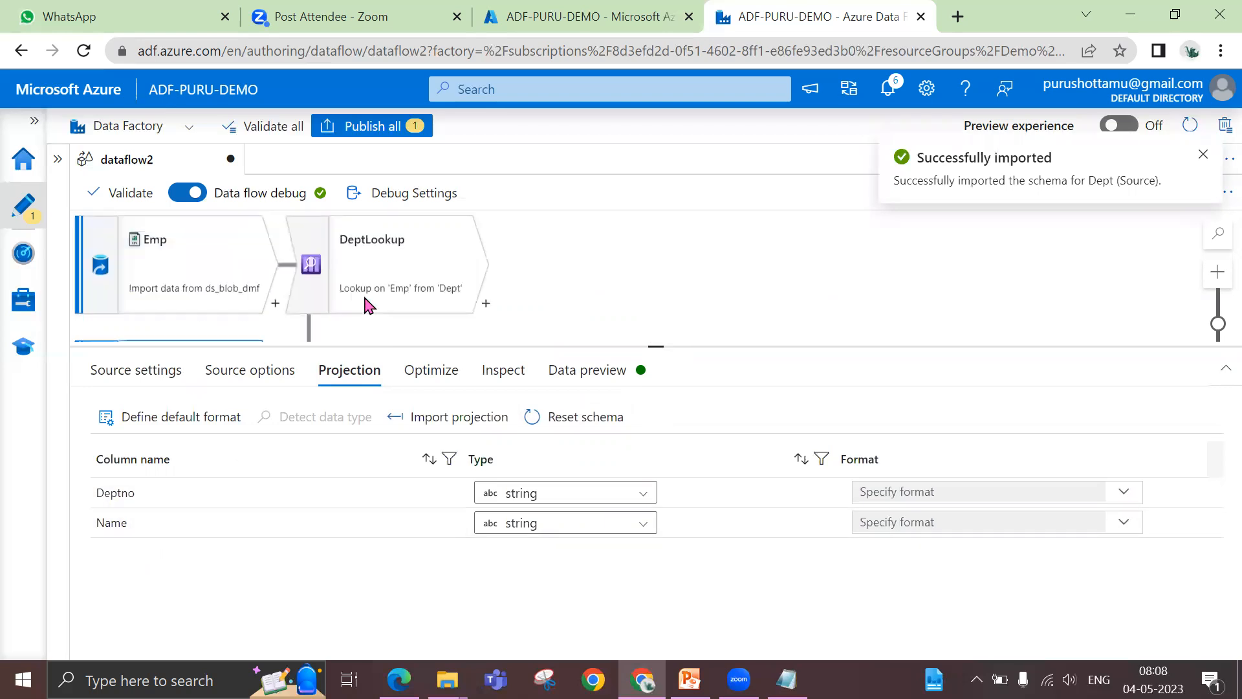
left_click(366, 304)
scroll(656, 533, "down", 3)
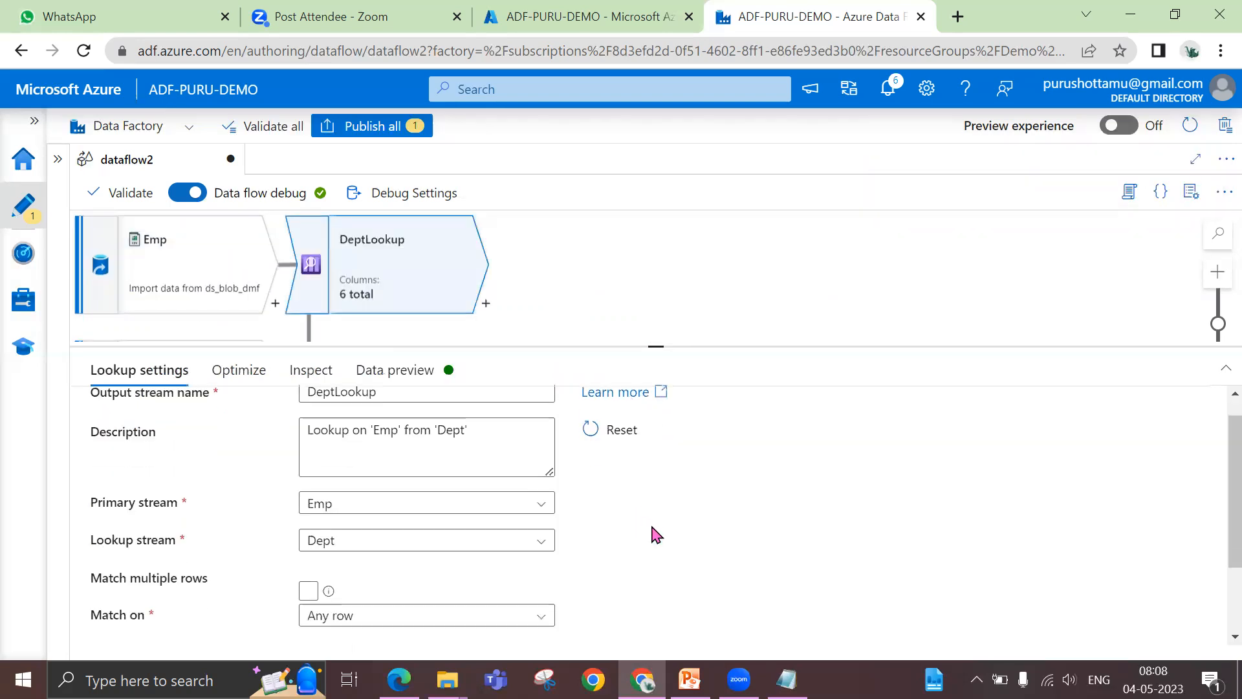
left_click(679, 601)
left_click(669, 625)
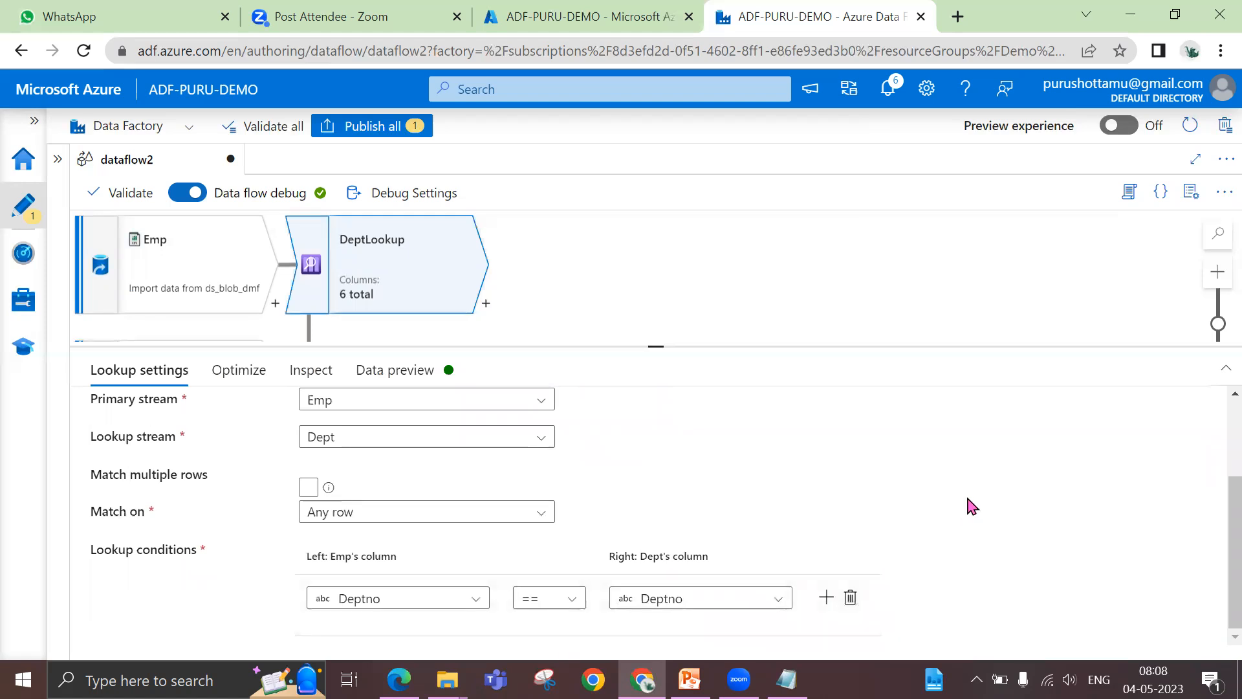
Refresh DeptLookup's data preview and examine the department names and numbers matched to each employee row
left_click(424, 381)
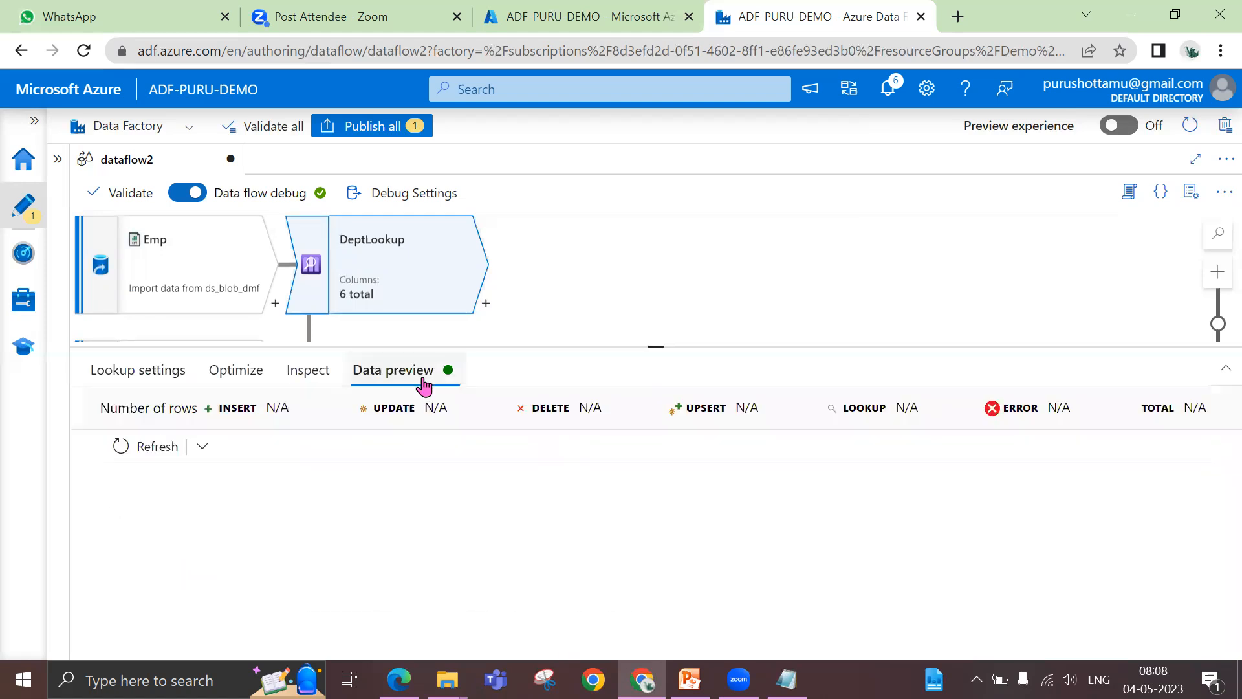
left_click(157, 448)
left_click_drag(656, 347, 661, 272)
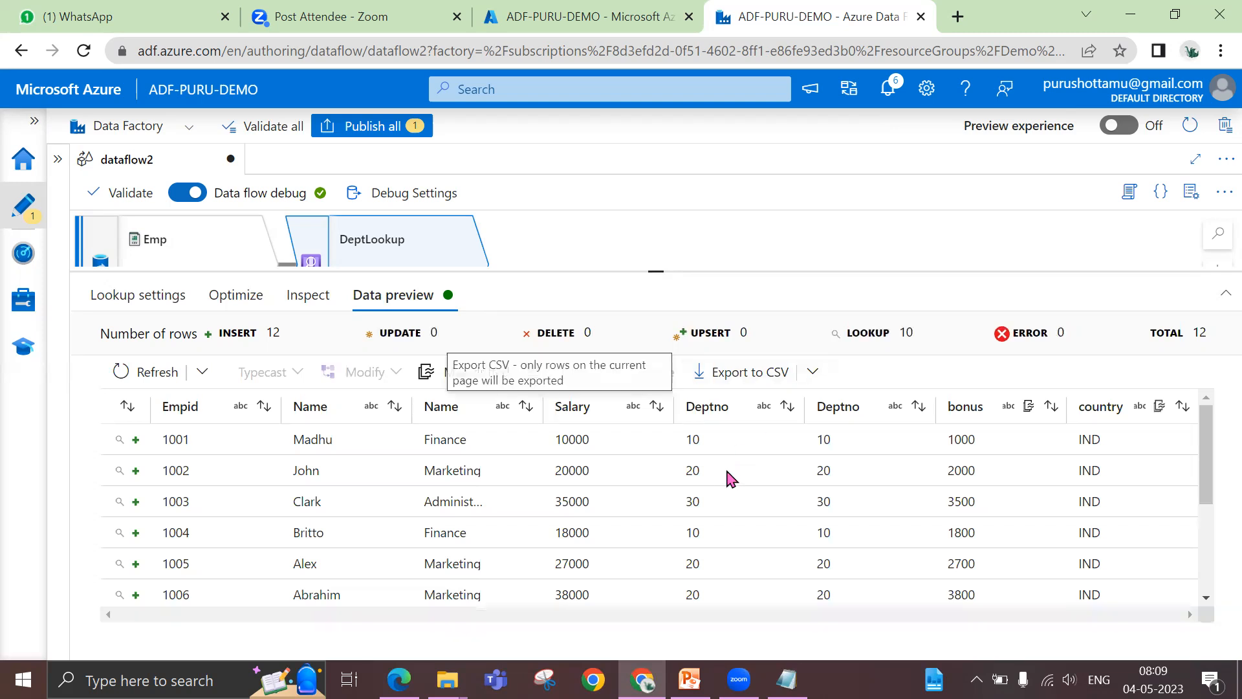
scroll(732, 485, "down", 3)
scroll(740, 493, "up", 3)
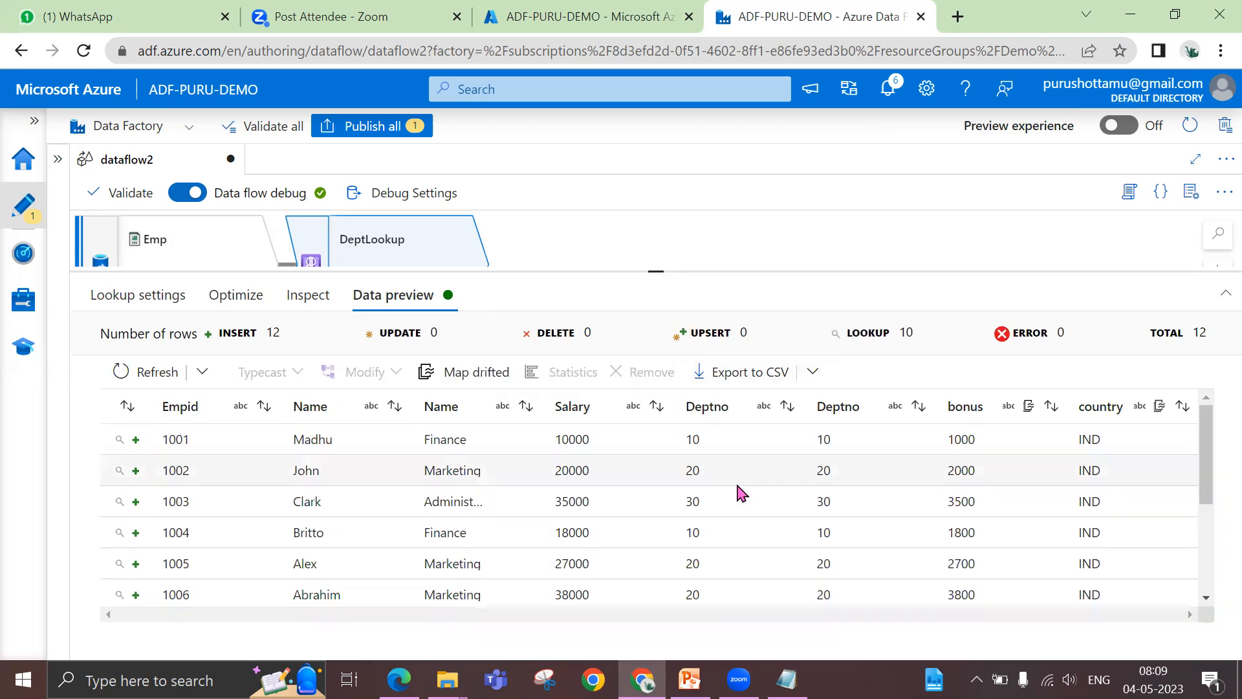
scroll(739, 493, "down", 3)
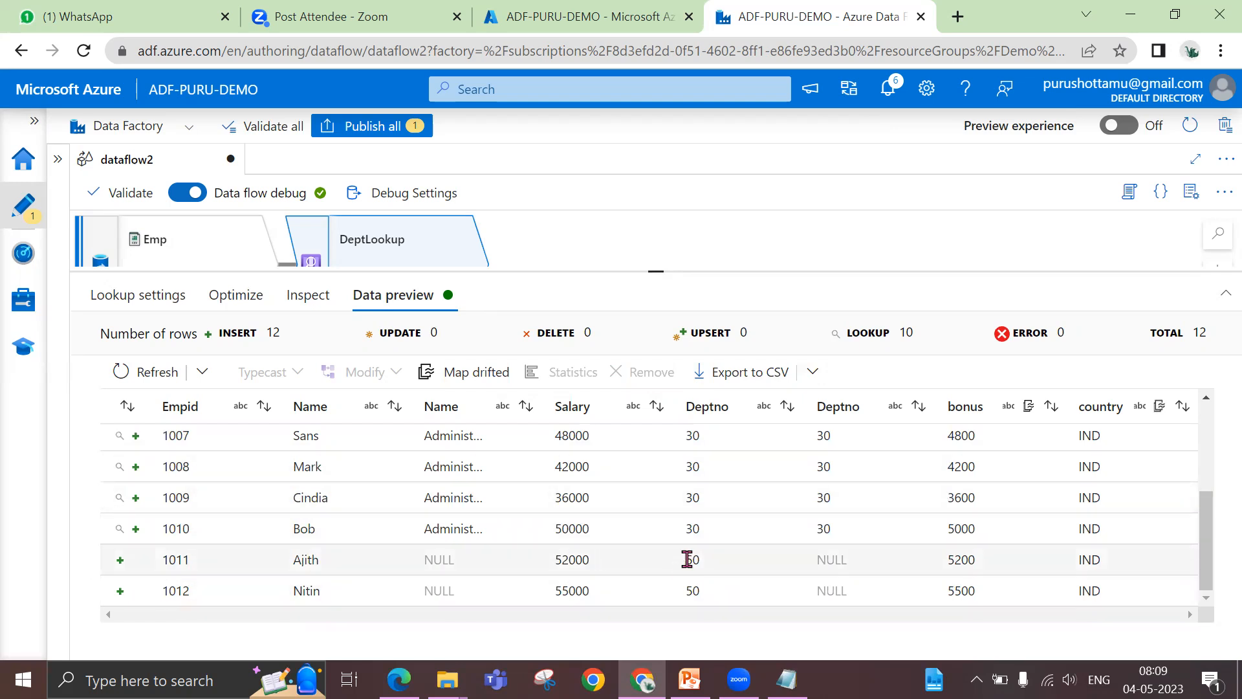
scroll(438, 516, "up", 3)
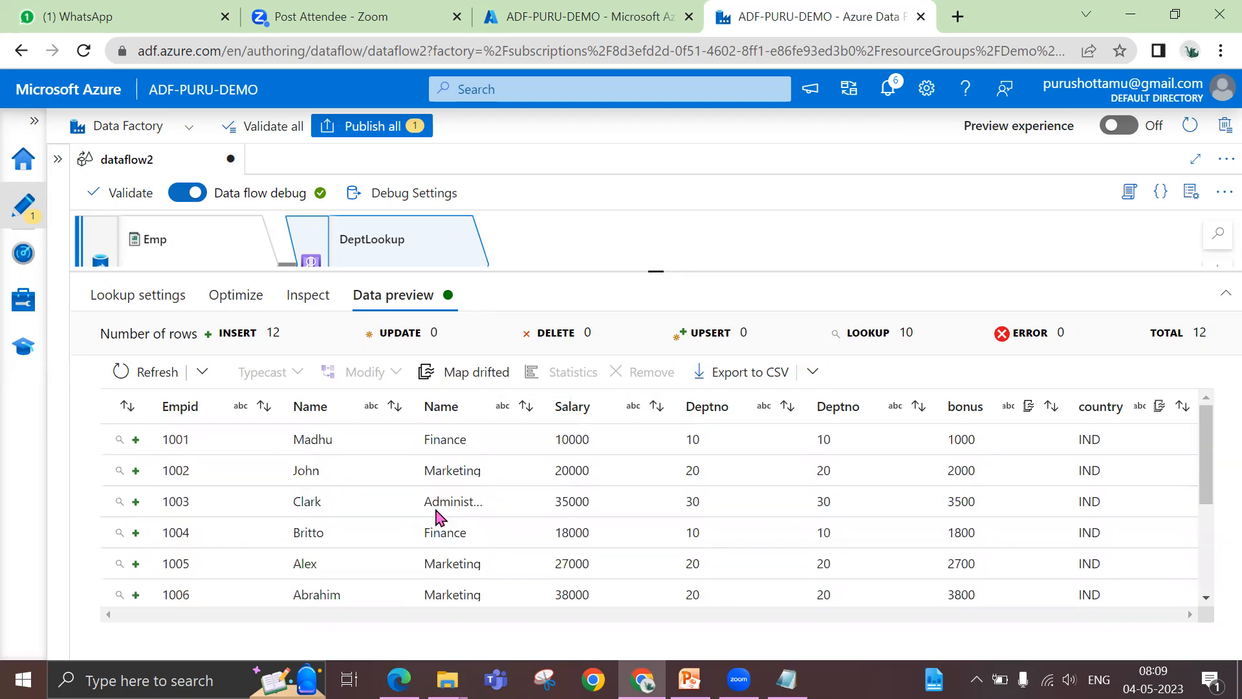
Compare the employee and department Deptno columns across all rows of DeptLookup's data preview, down to the last employees
scroll(431, 472, "down", 3)
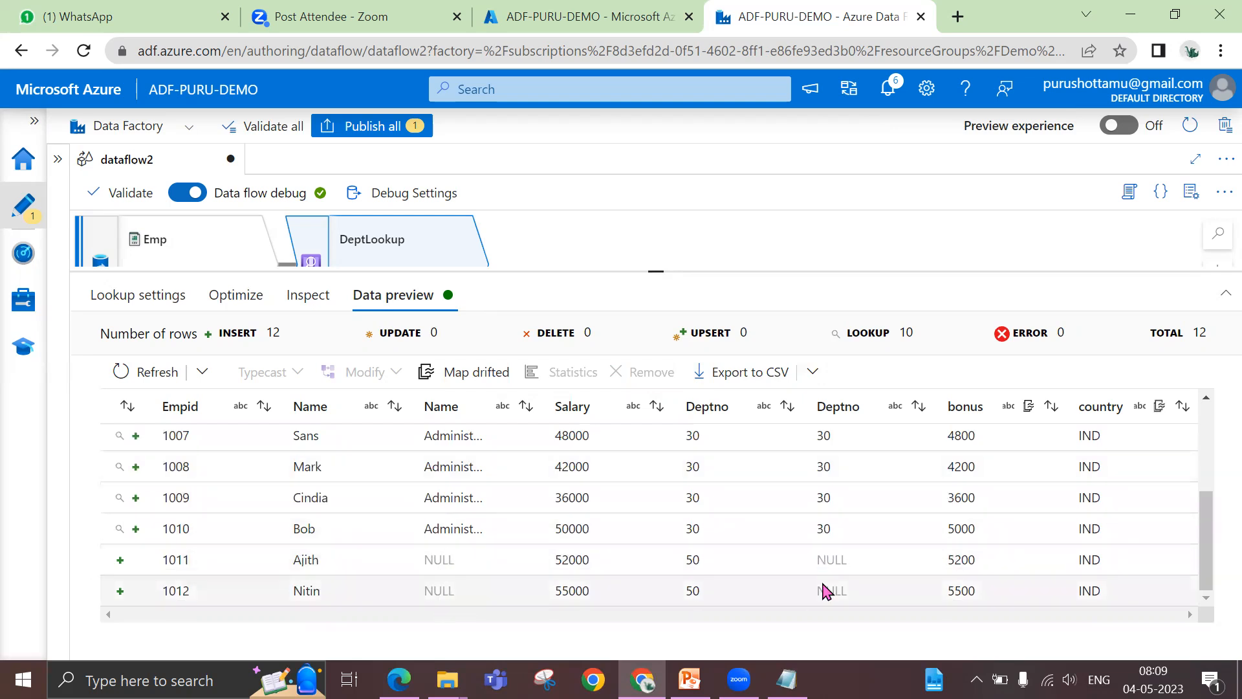
scroll(826, 590, "up", 3)
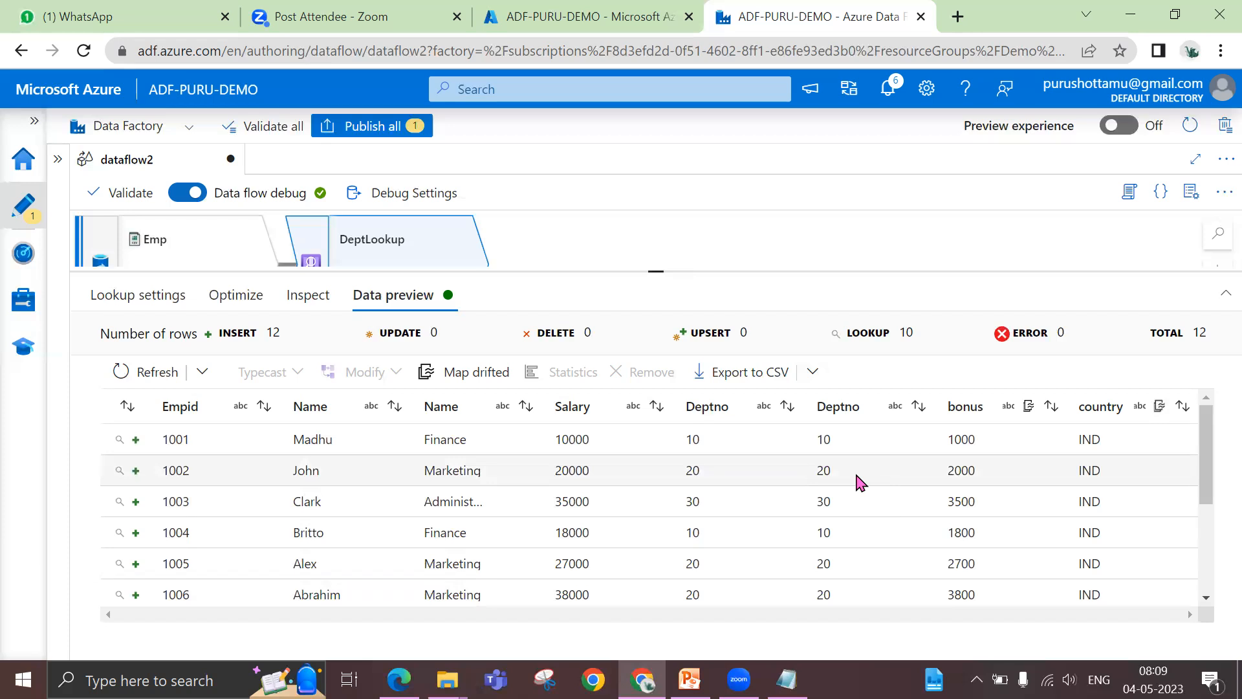
scroll(591, 499, "down", 3)
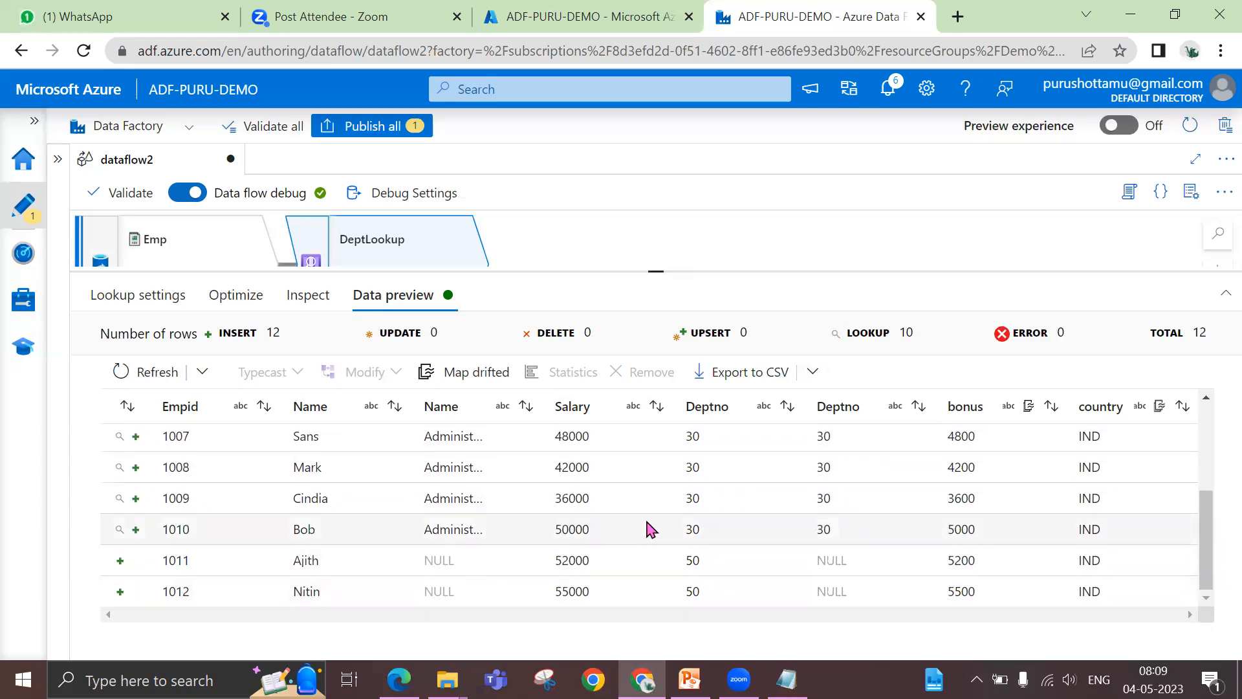
scroll(650, 529, "up", 3)
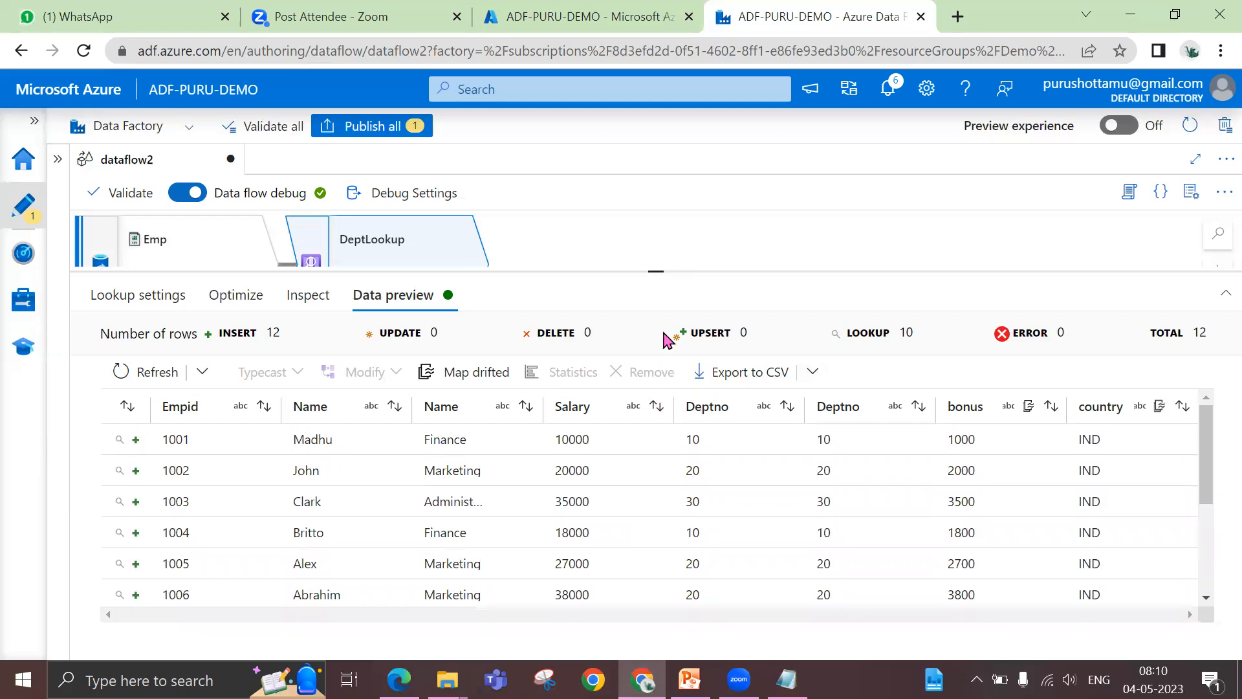
left_click_drag(654, 304, 654, 408)
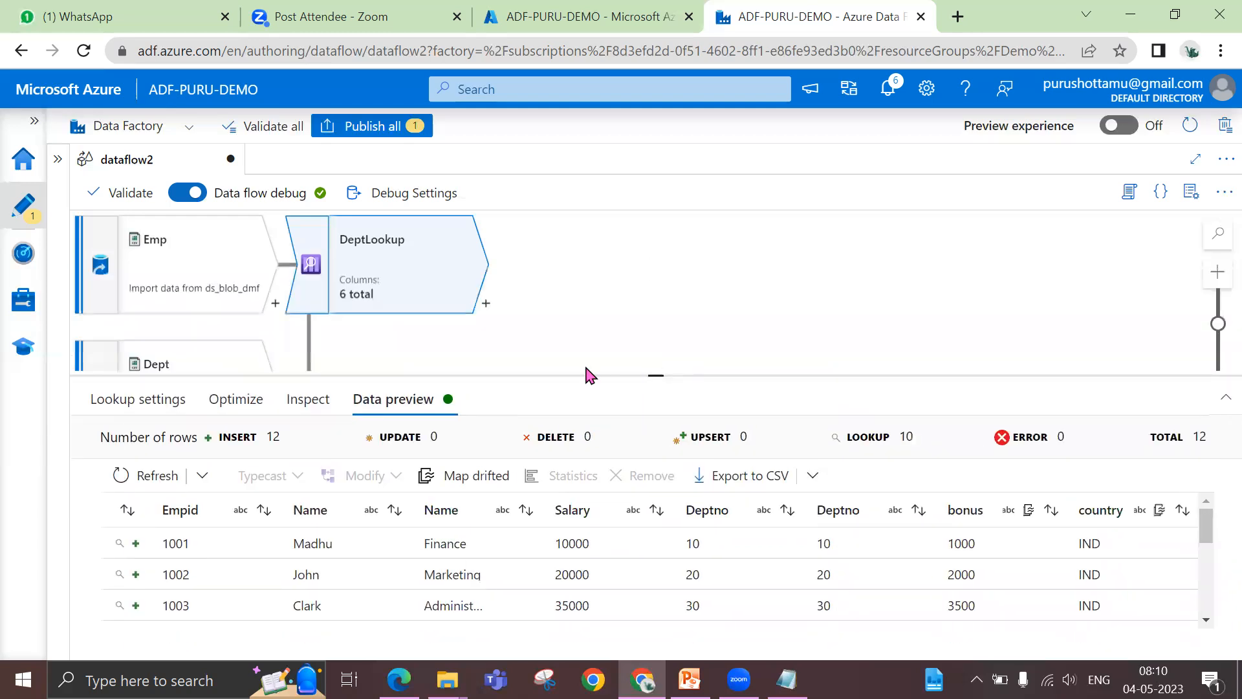
Switch to the Mapping Dataflows presentation in PowerPoint and review the slides from Multiple Input/Outputs through Schema modifiers to the last one
key("alt+Tab")
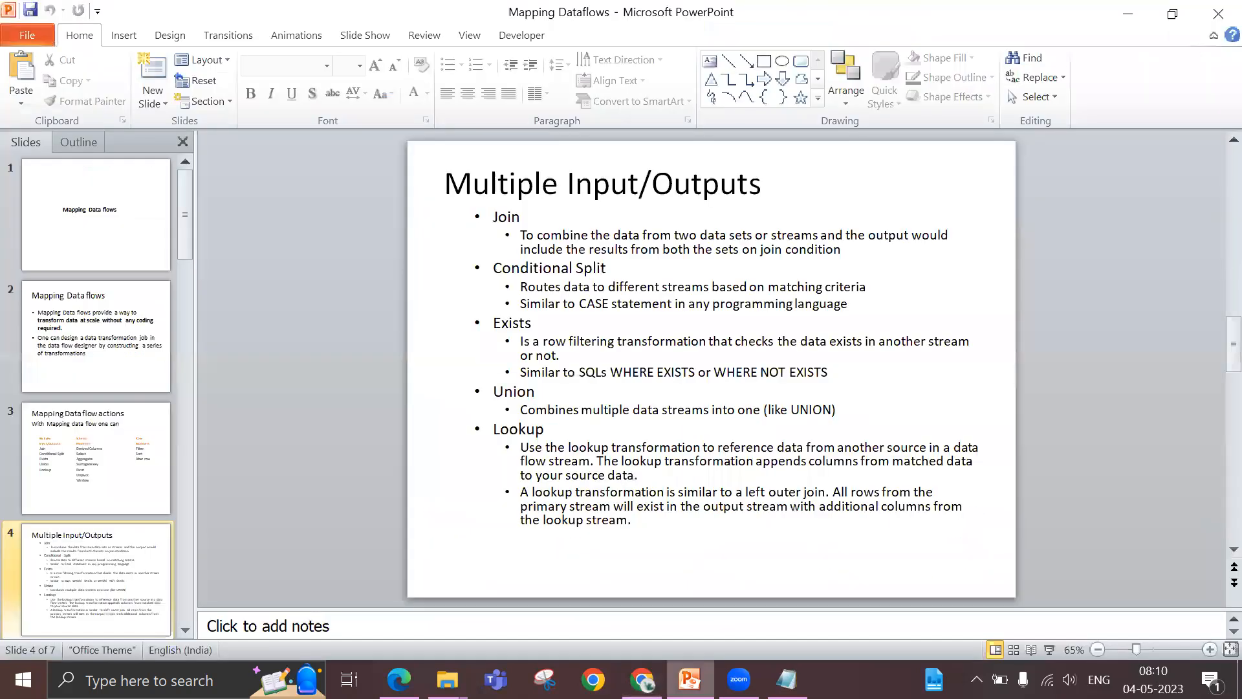
scroll(694, 524, "down", 1)
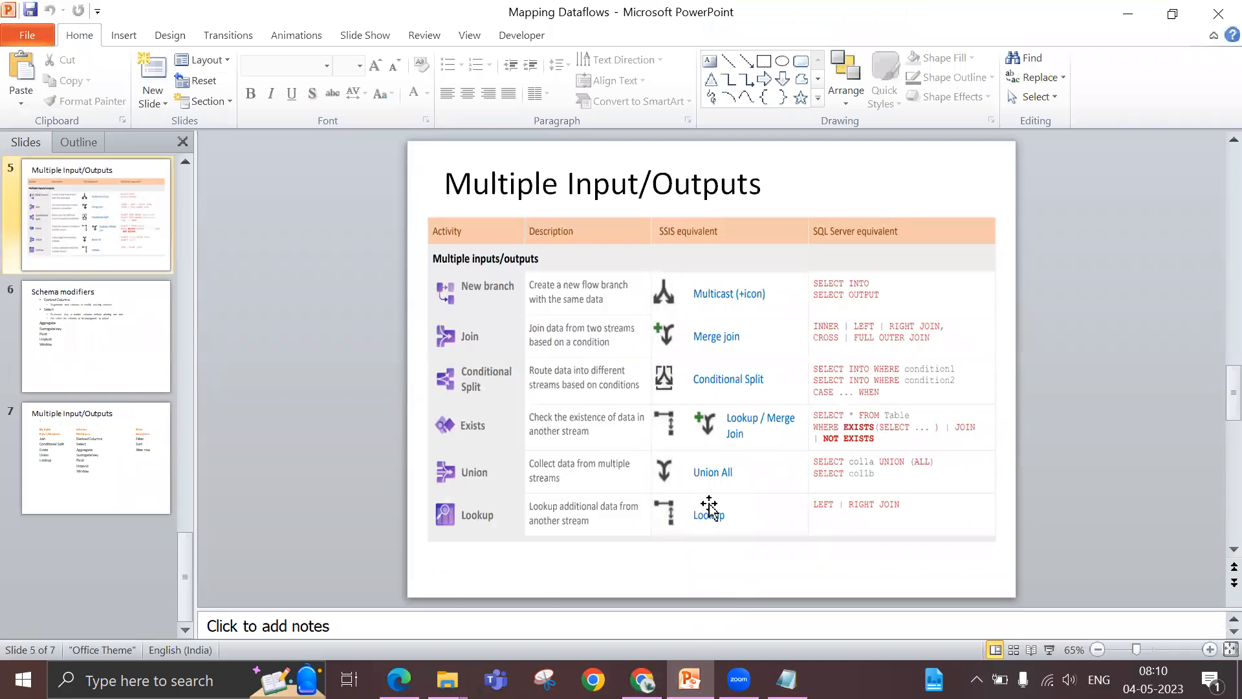
scroll(612, 418, "down", 1)
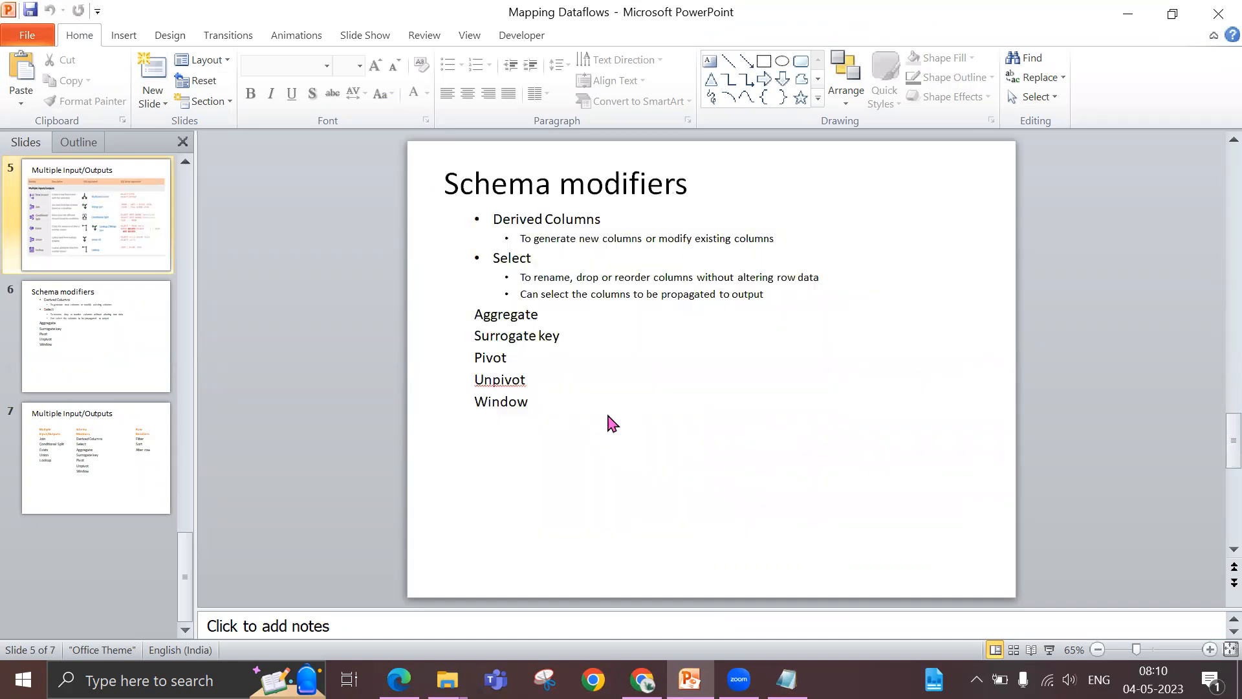
scroll(608, 415, "down", 1)
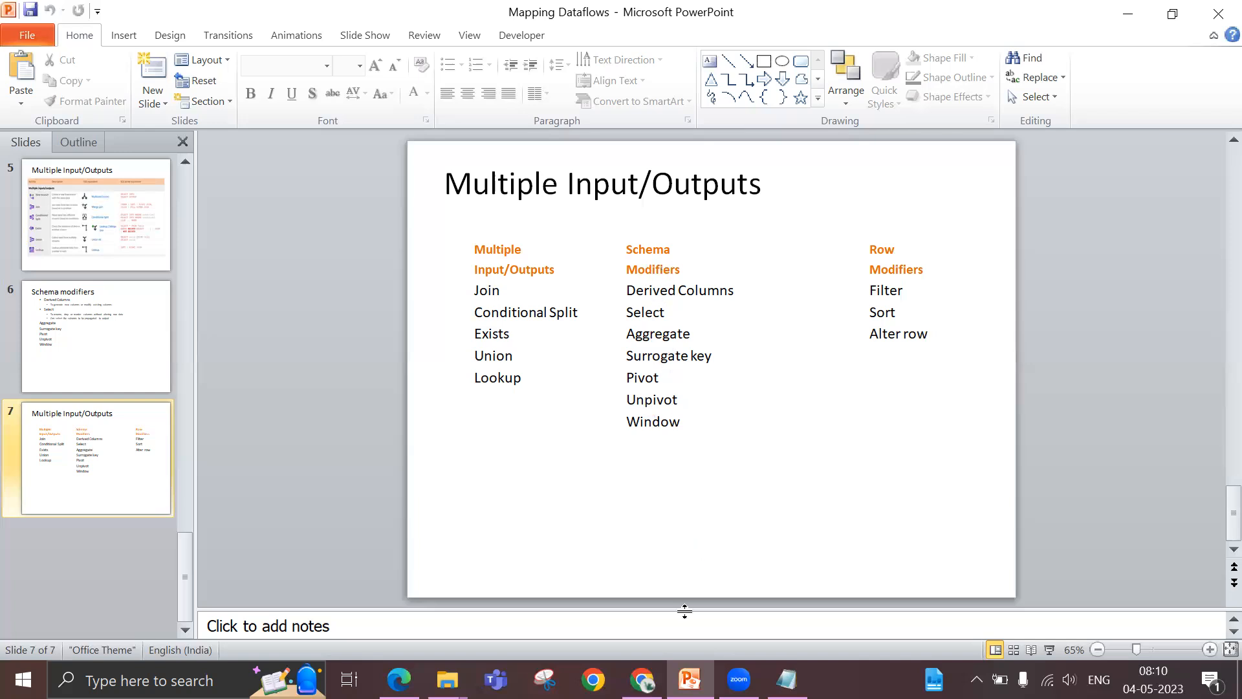
Switch back to Azure Data Factory in the browser and delete the DeptLookup transformation from dataflow2
left_click(642, 679)
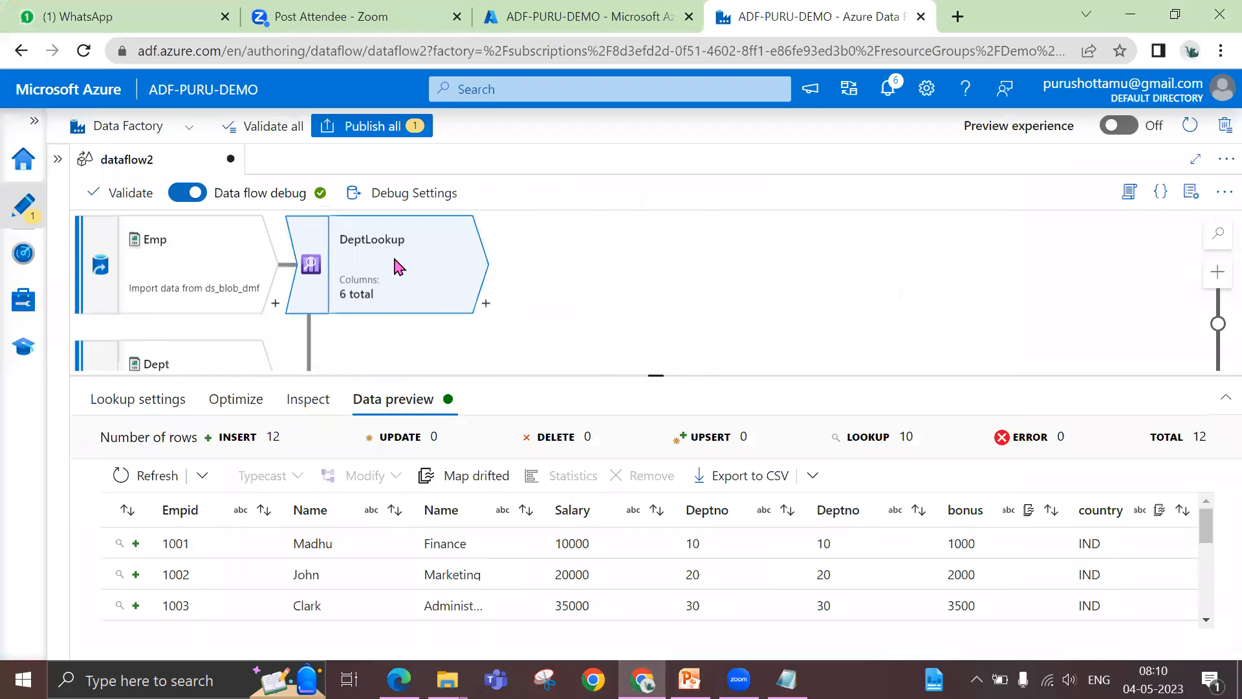
key("Delete")
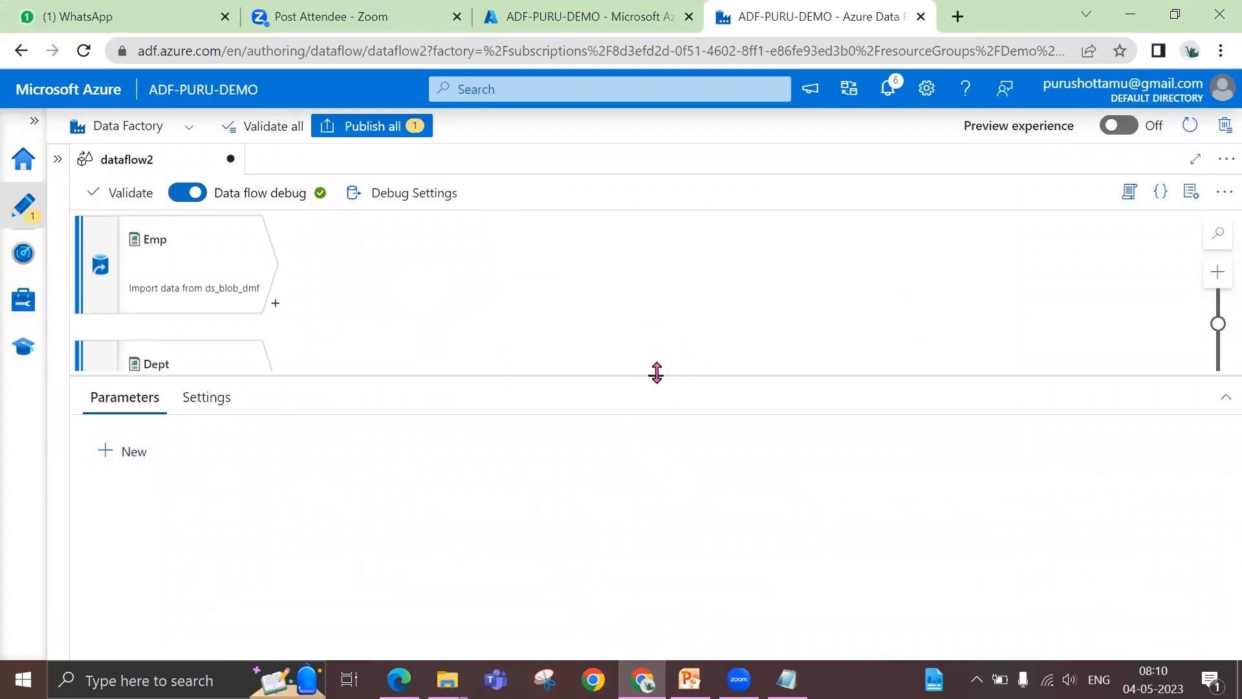
left_click_drag(657, 373, 655, 465)
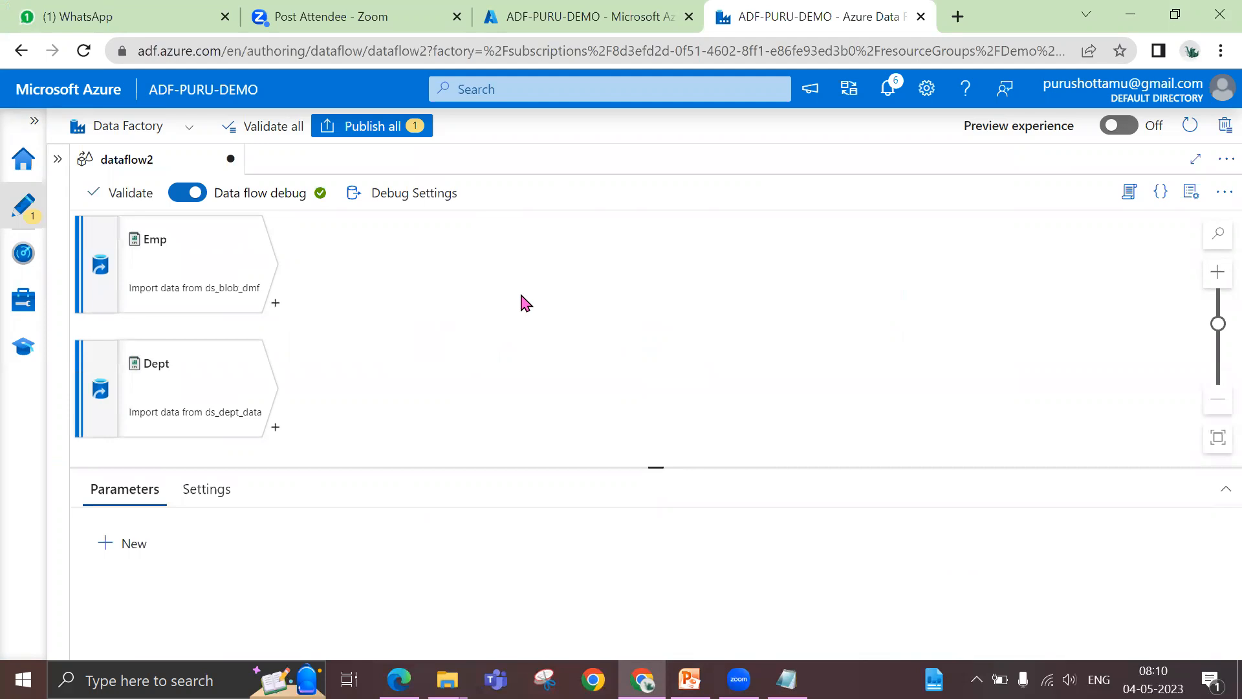
Open the Emp source's ds_blob_dmf dataset, preview the data of emp_data.csv, and close the dataset again
left_click(186, 259)
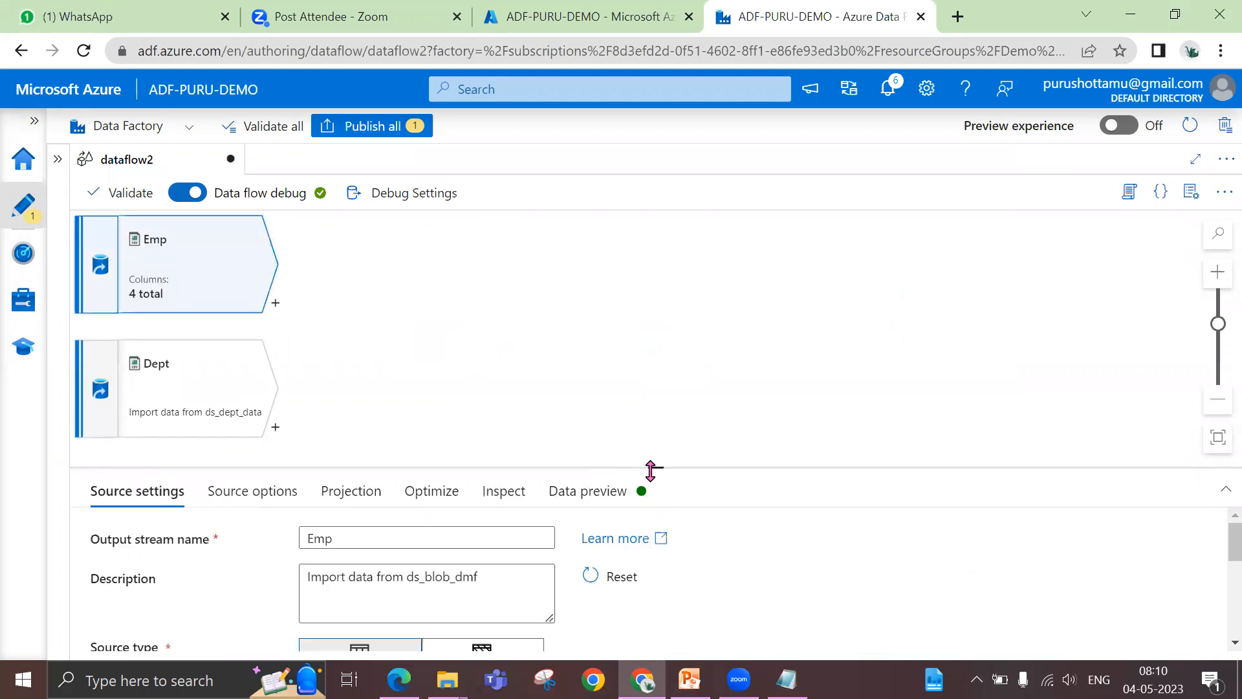
left_click_drag(653, 466, 654, 355)
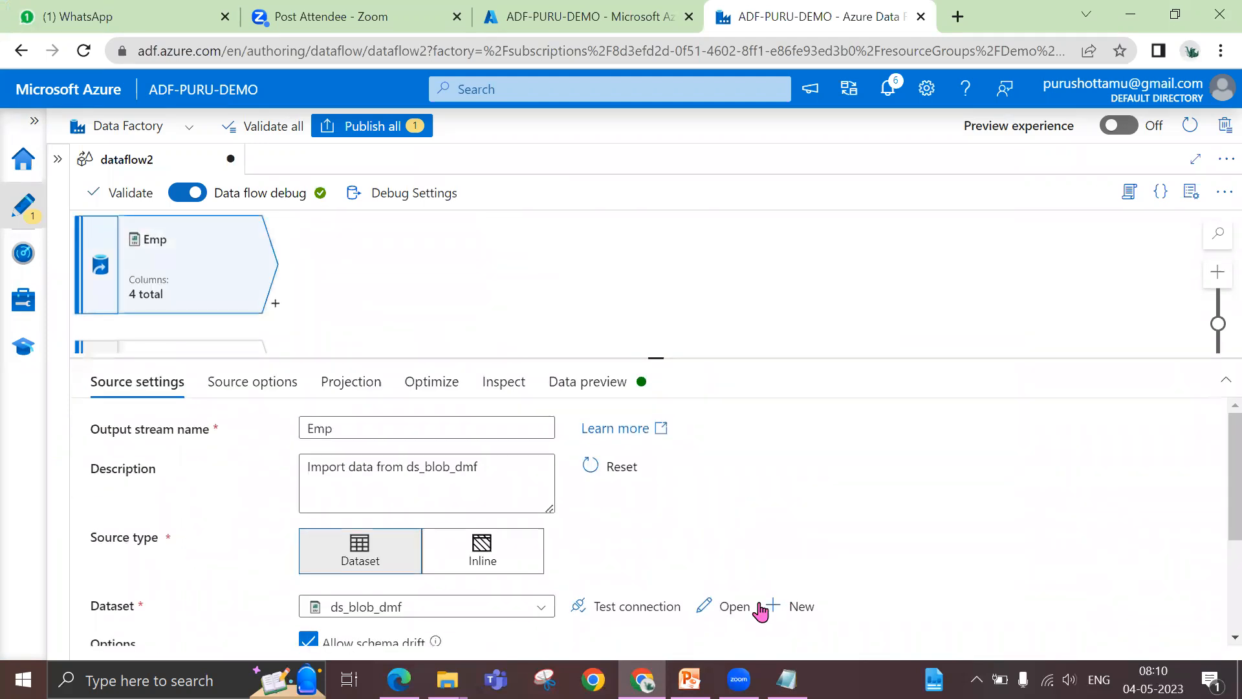
left_click(734, 607)
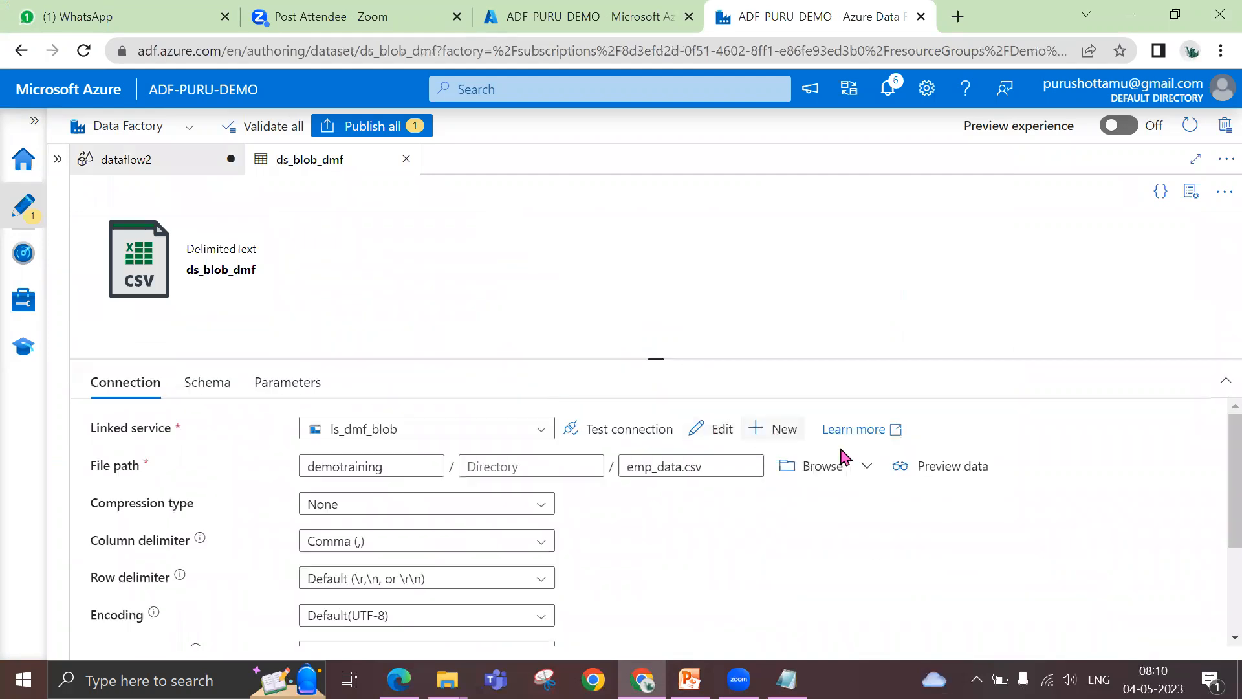
left_click(934, 477)
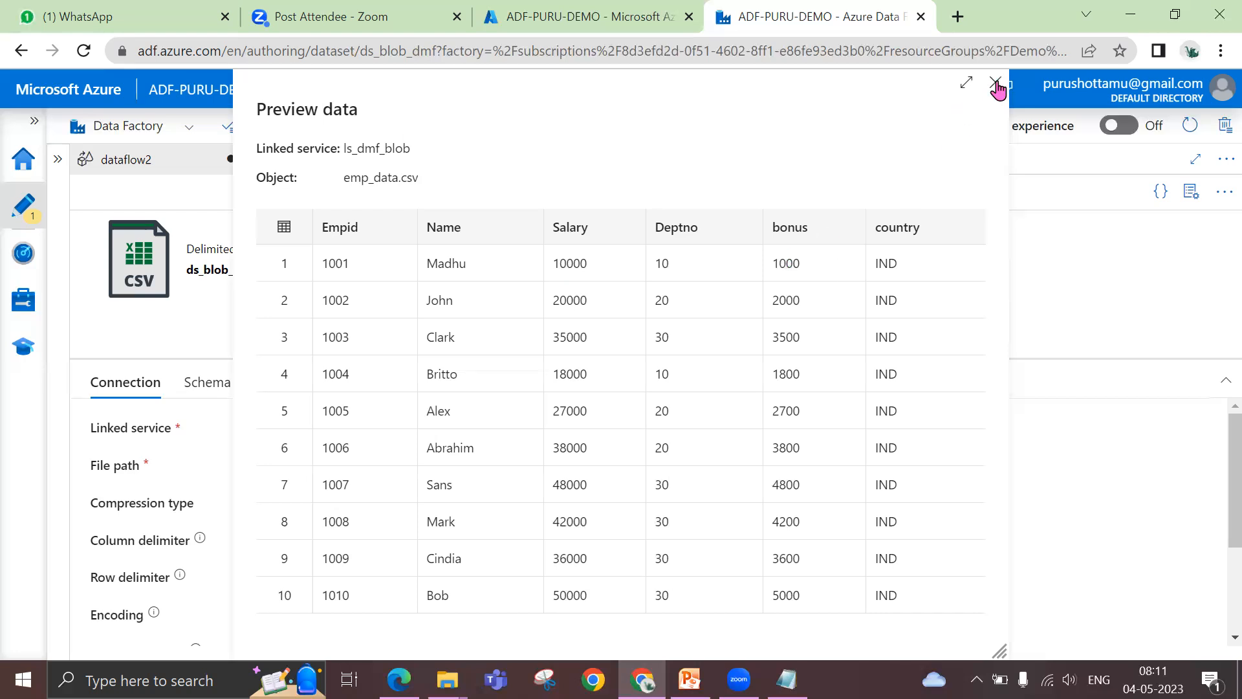
left_click(996, 85)
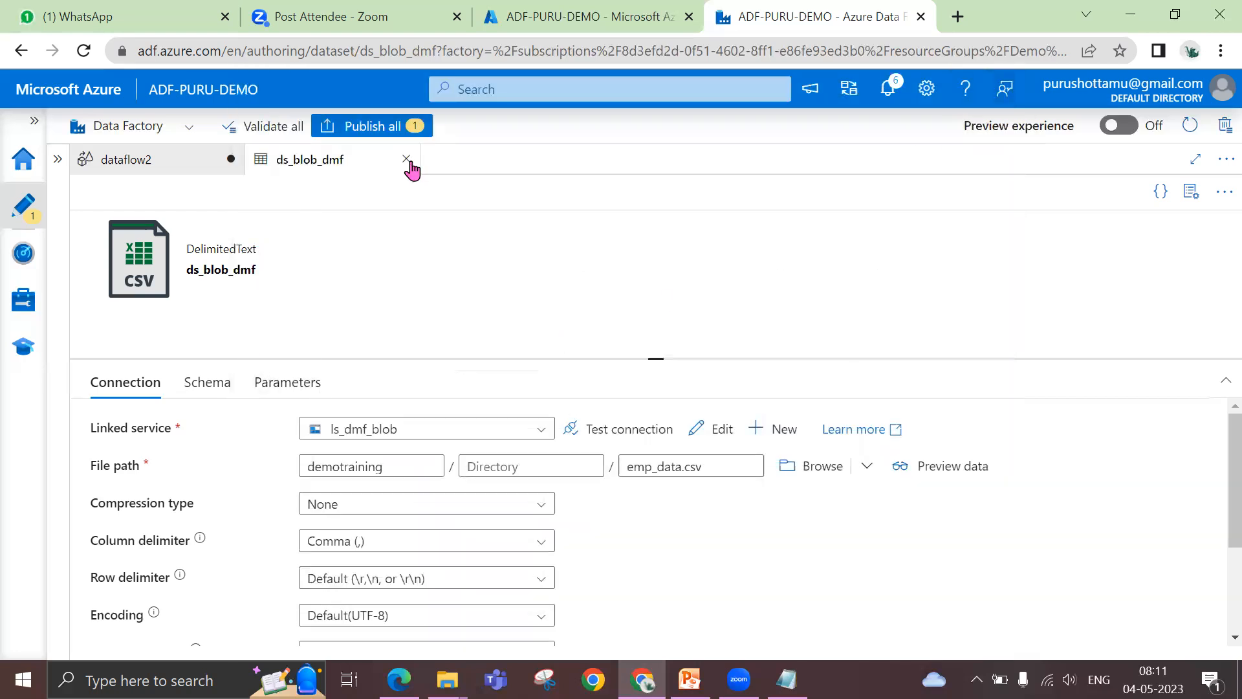
left_click(407, 159)
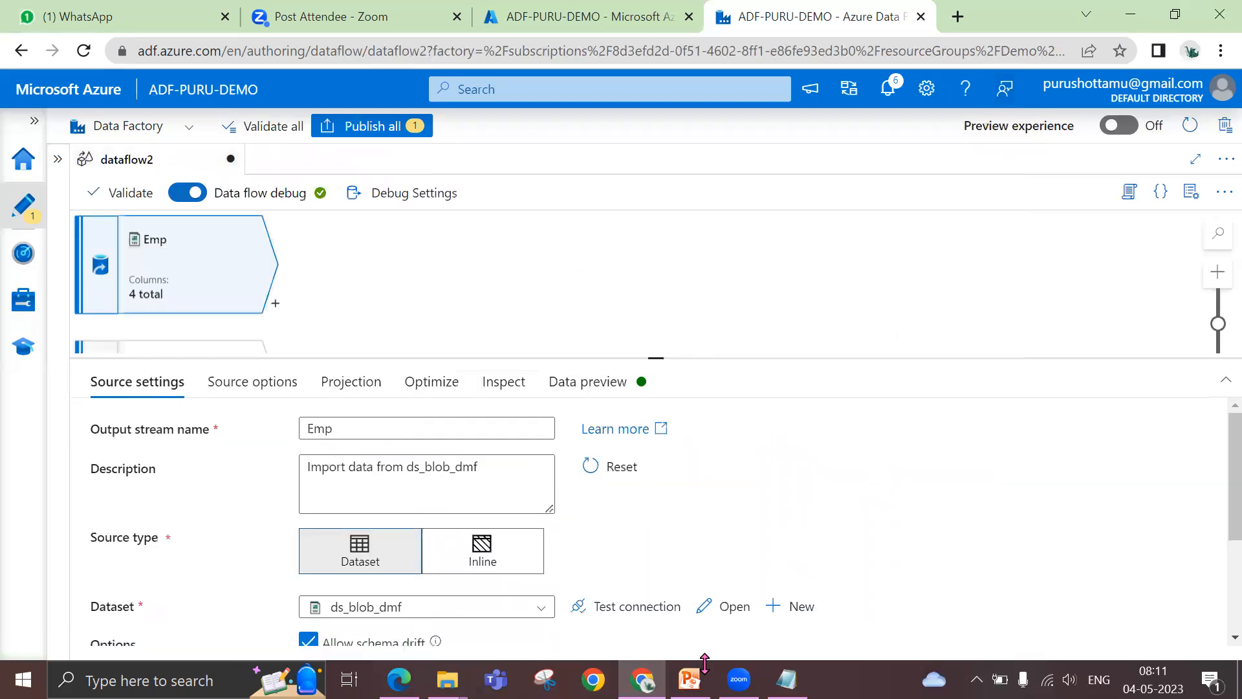
Add a Derived Column transformation after the Emp source and name its output stream CTC
left_click(690, 678)
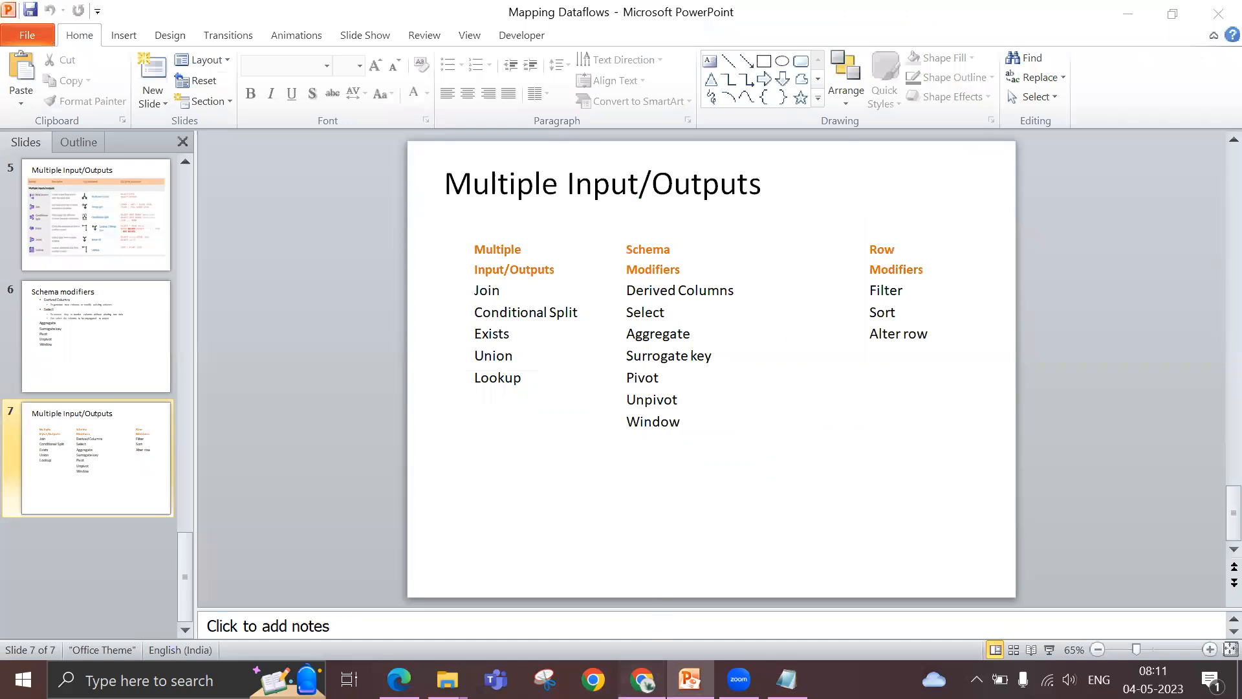
left_click(642, 679)
left_click(276, 304)
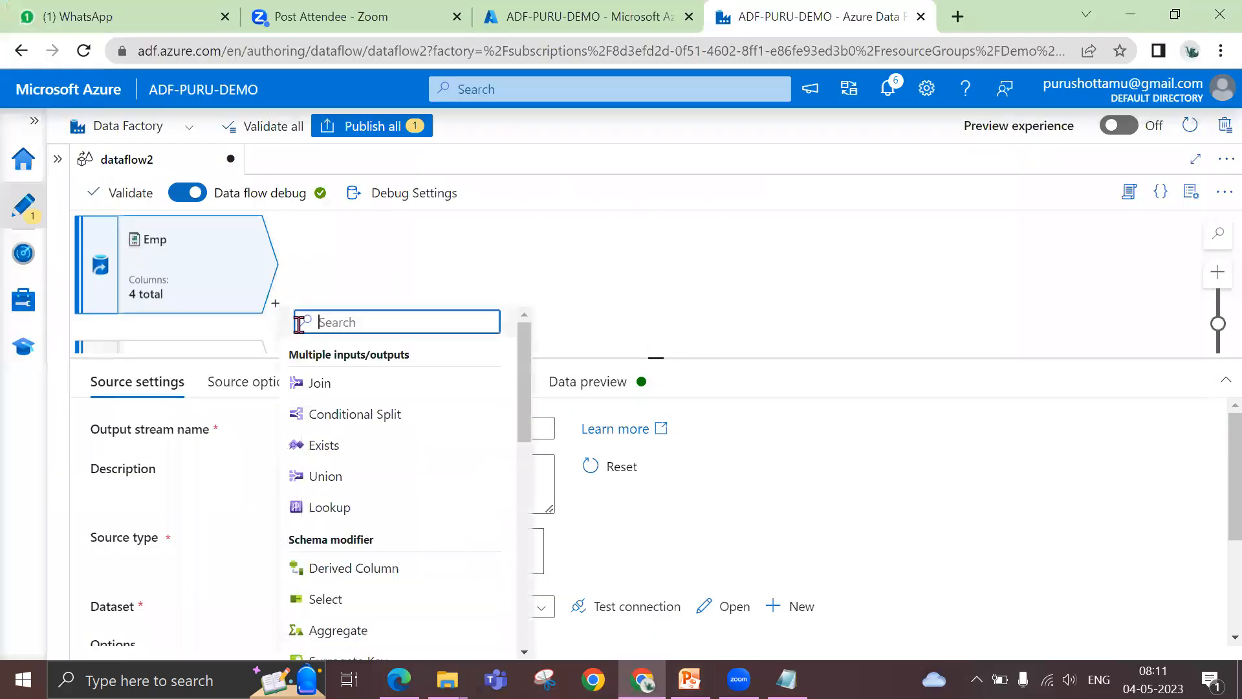
left_click(369, 572)
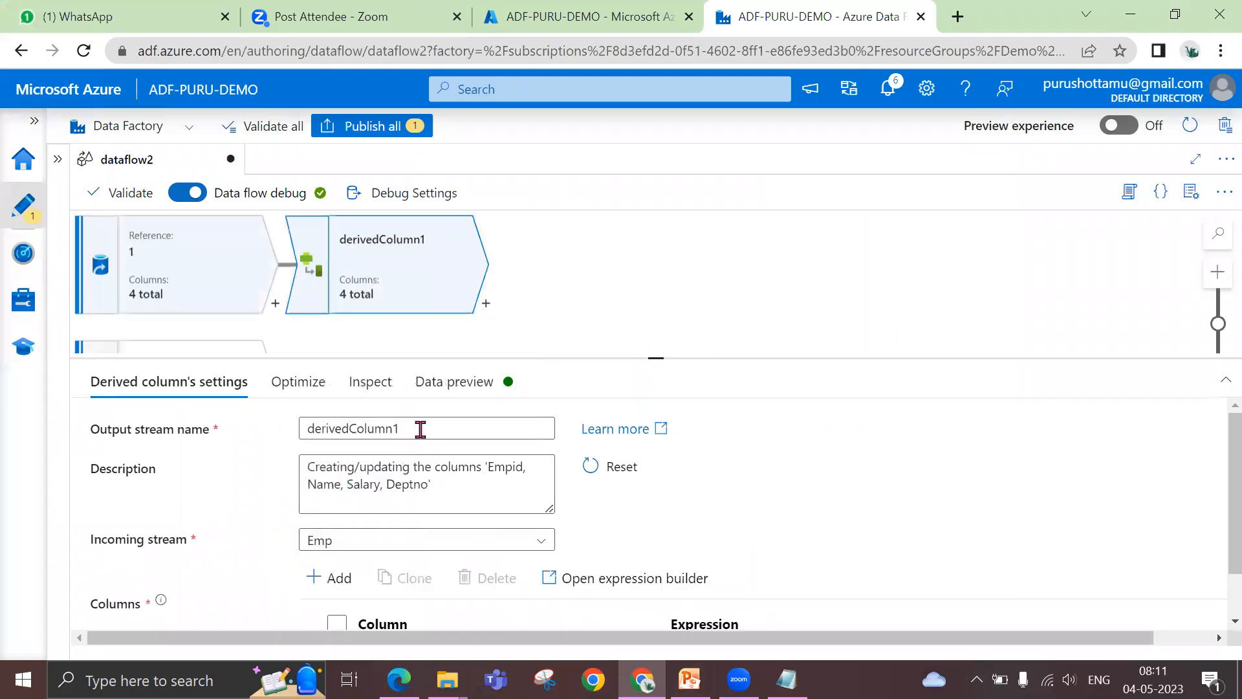
left_click_drag(421, 429, 279, 434)
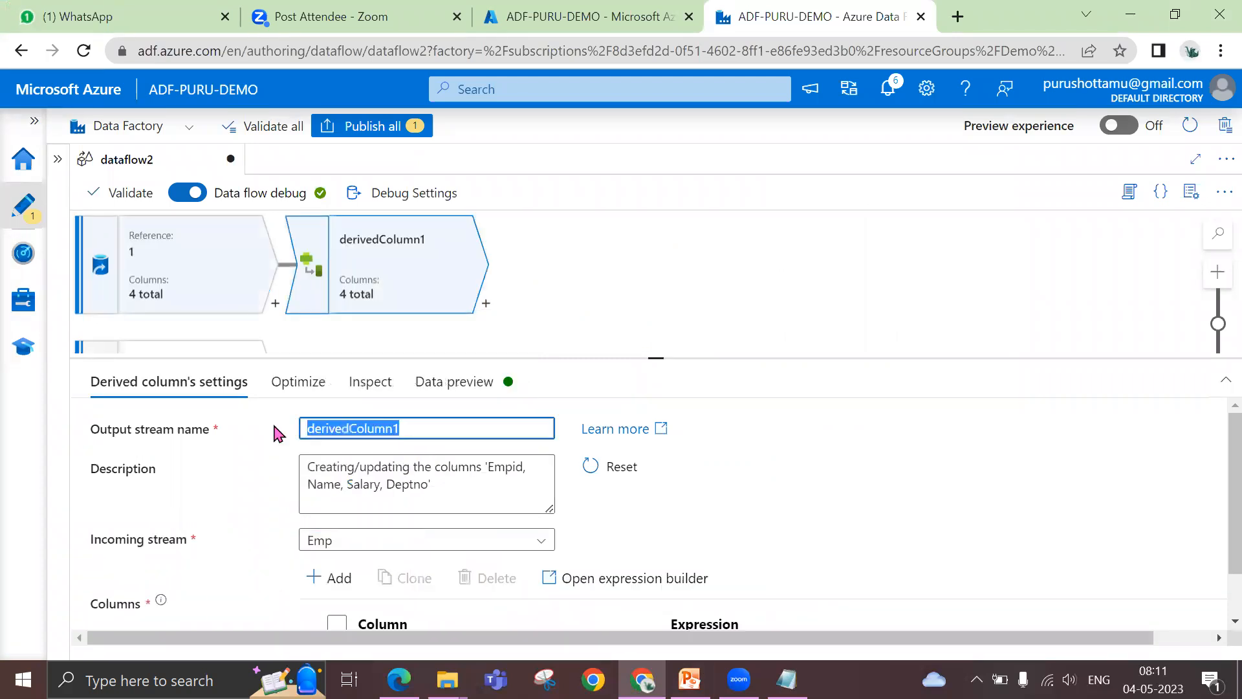
type("TC")
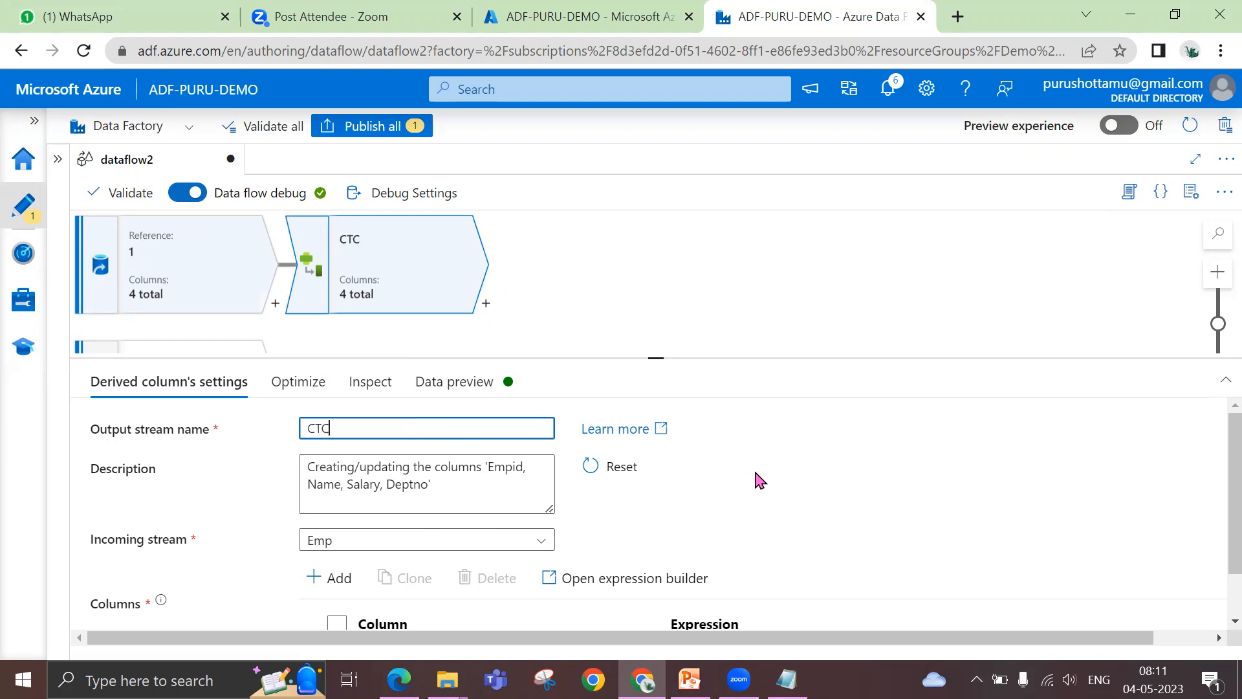
Define a new column named CTC in the derived column's settings
scroll(760, 481, "down", 1)
left_click_drag(657, 350, 663, 281)
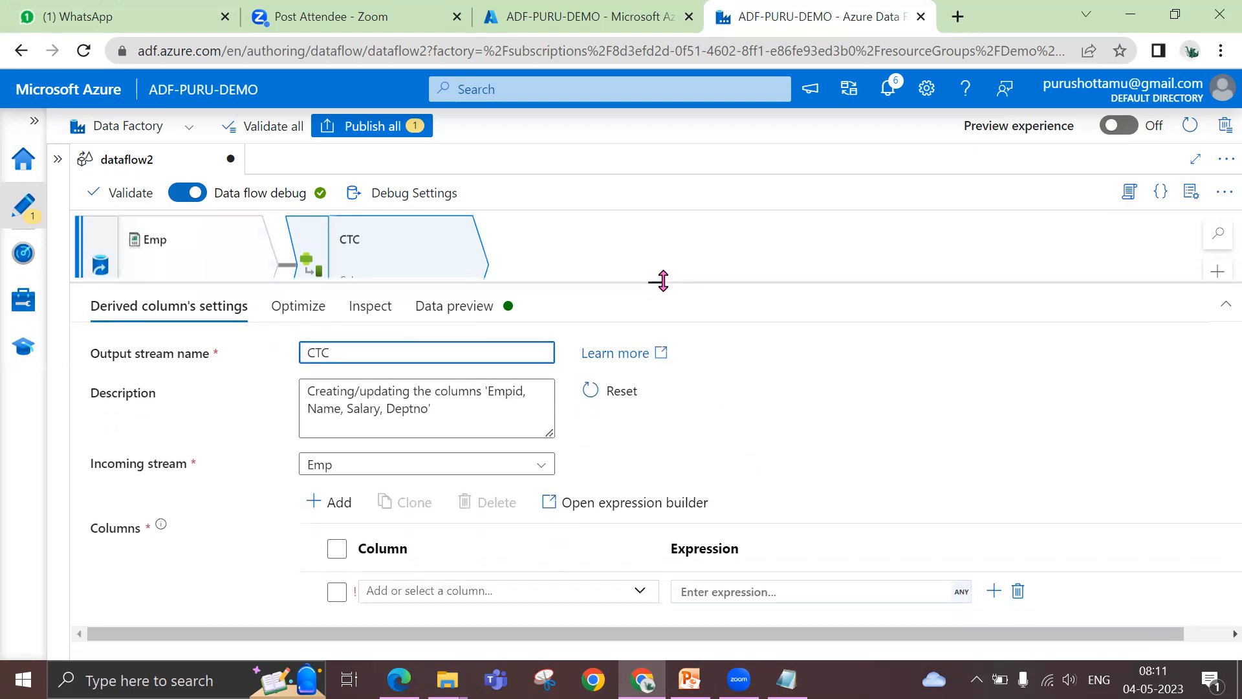
left_click(474, 592)
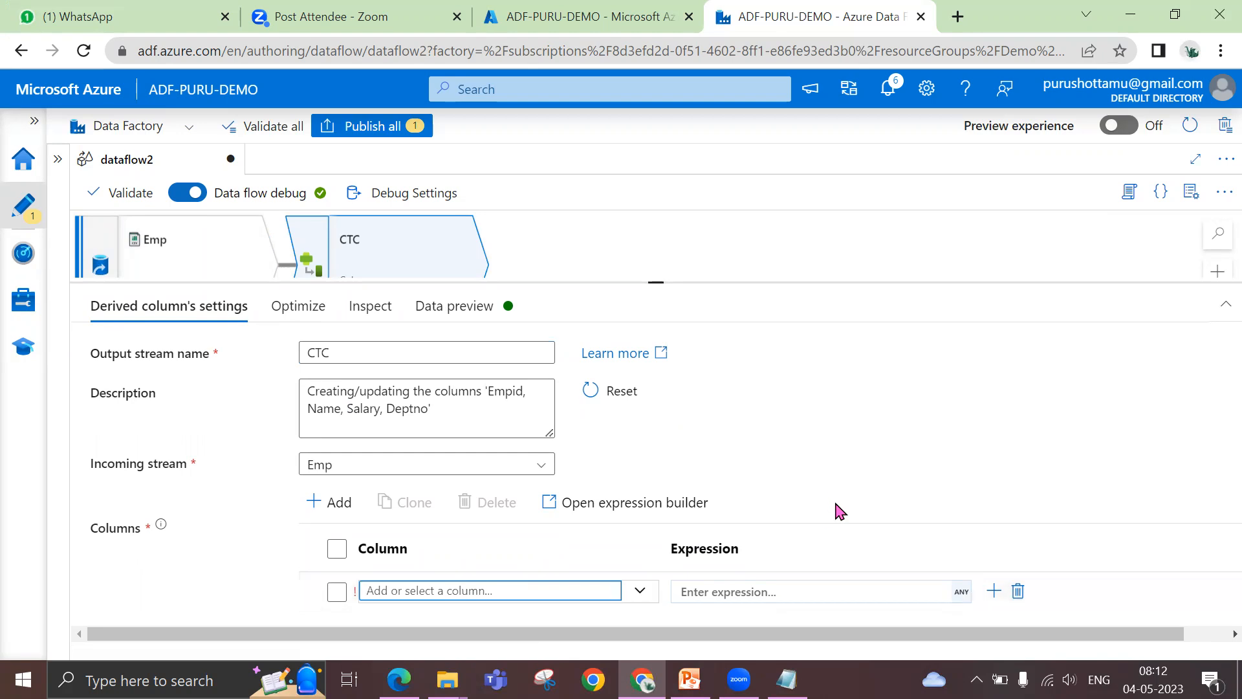
type("C")
left_click(822, 458)
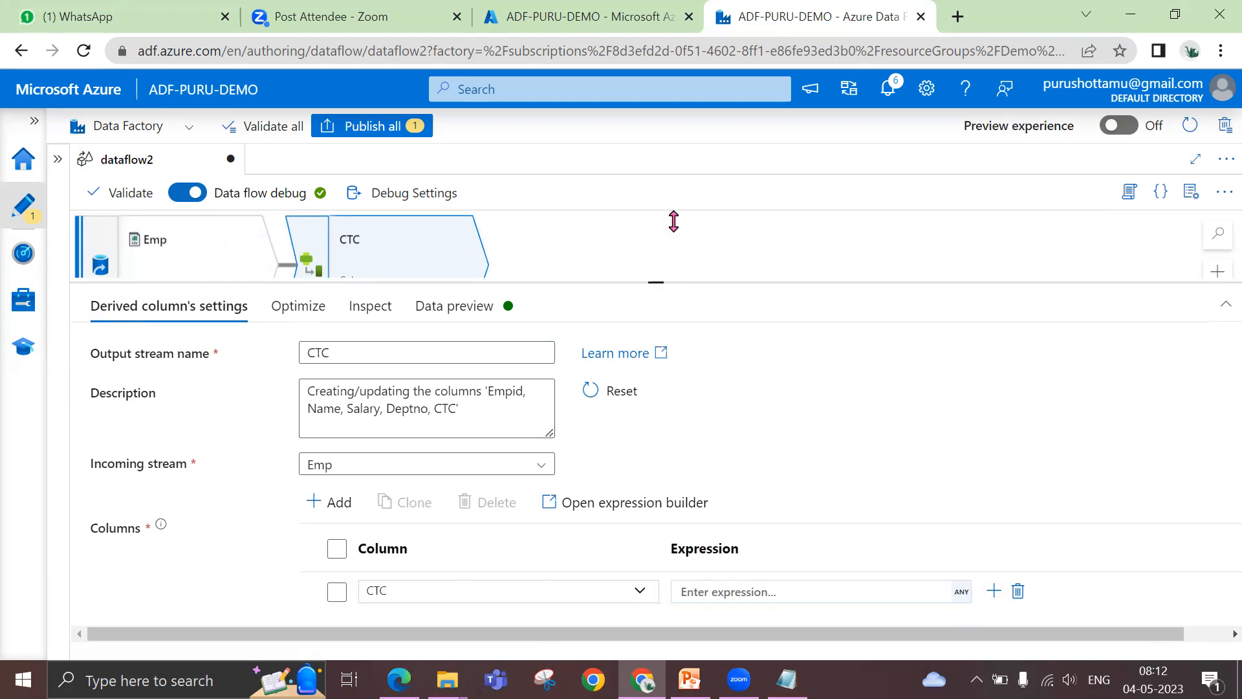
left_click_drag(673, 221, 676, 222)
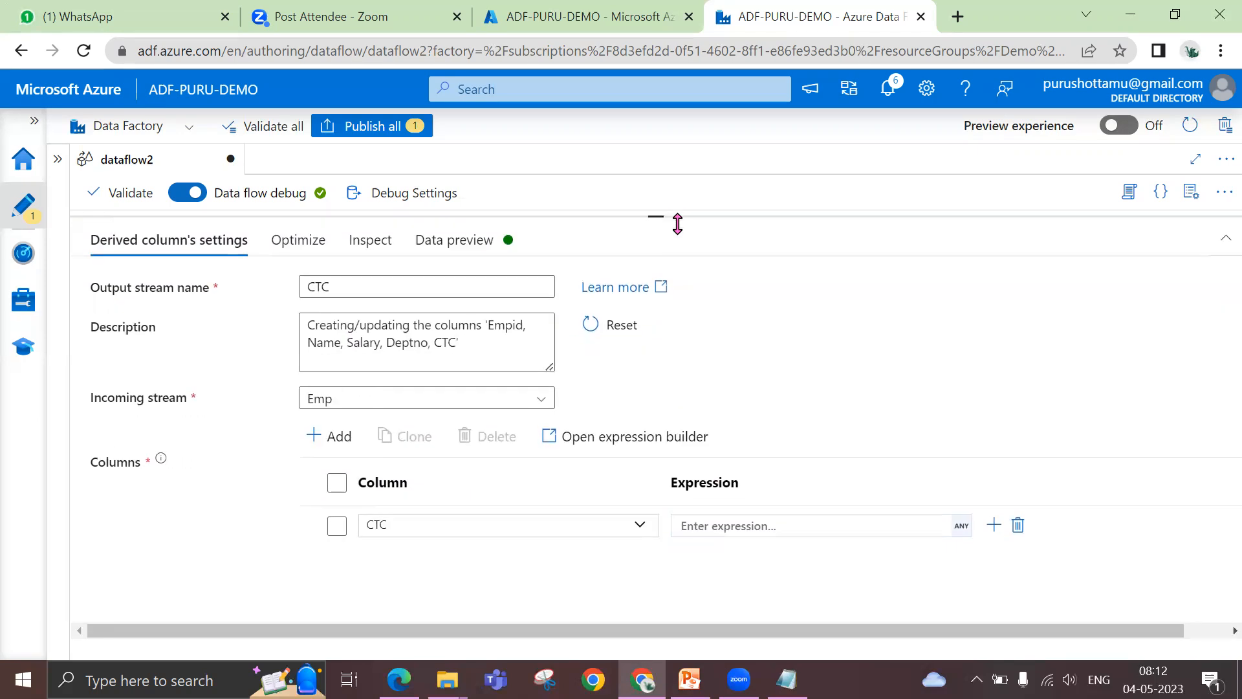
Open the expression builder for the CTC column and insert Salary from the input schema into its expression
left_click(784, 525)
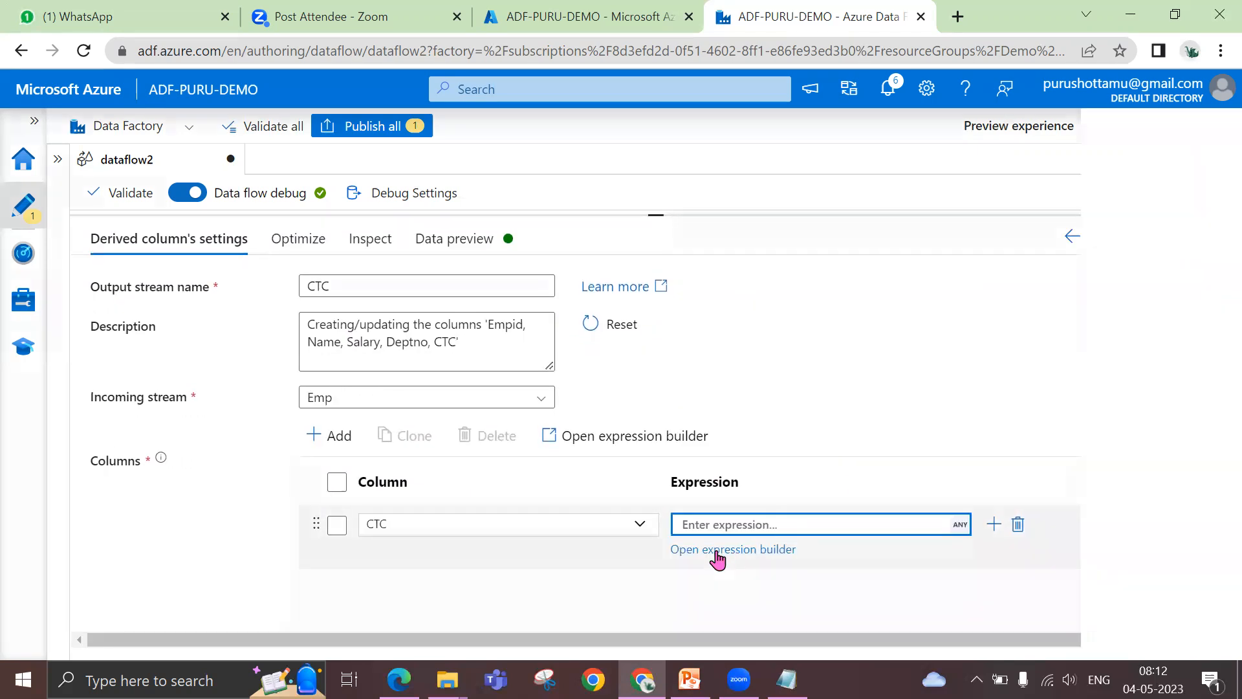
left_click(718, 551)
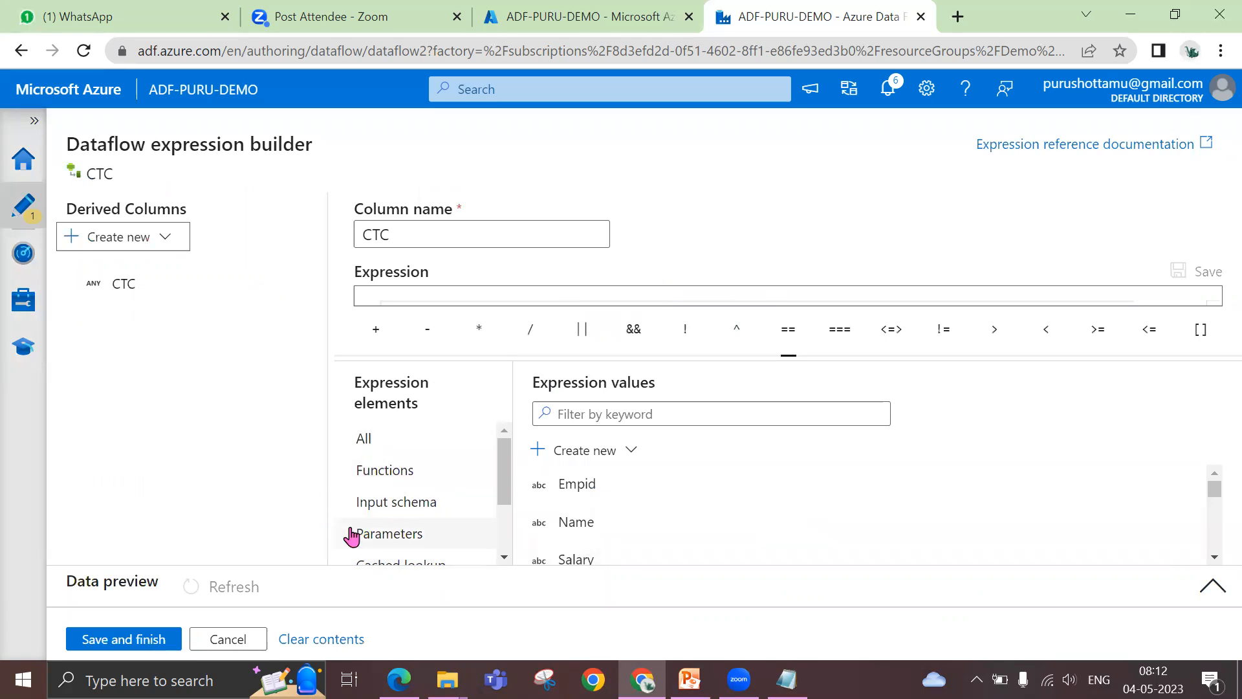
left_click(396, 505)
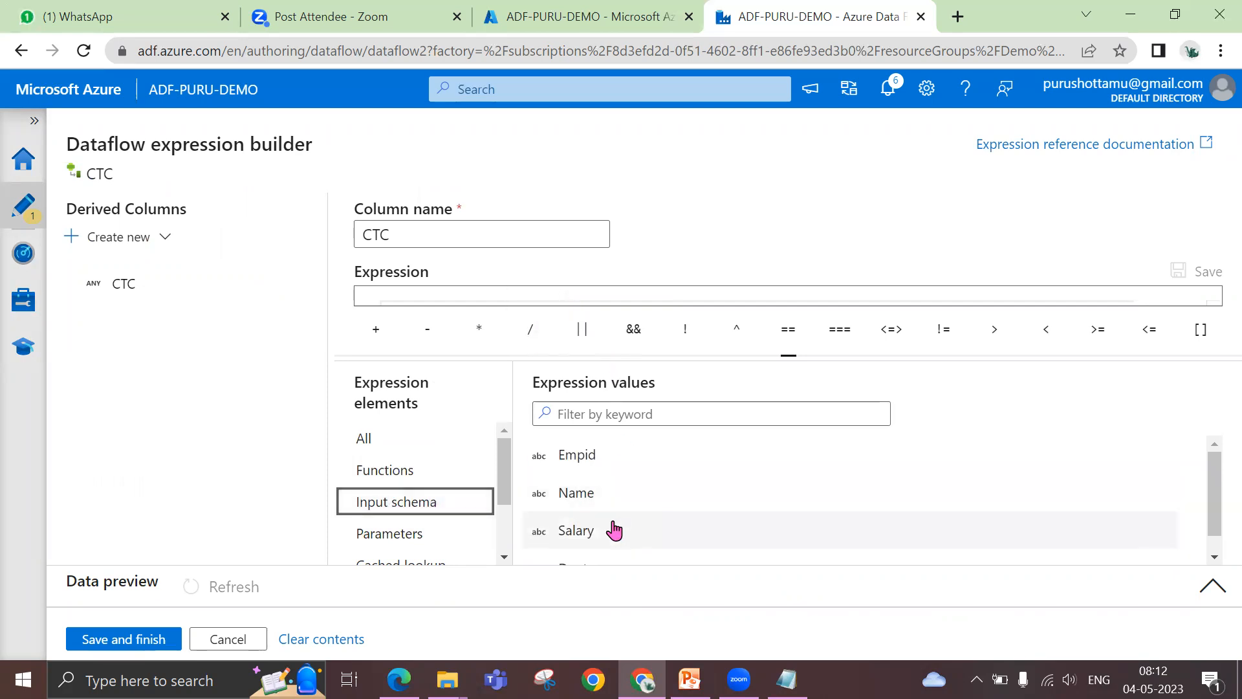
scroll(621, 521, "down", 1)
scroll(625, 517, "up", 1)
scroll(623, 516, "down", 1)
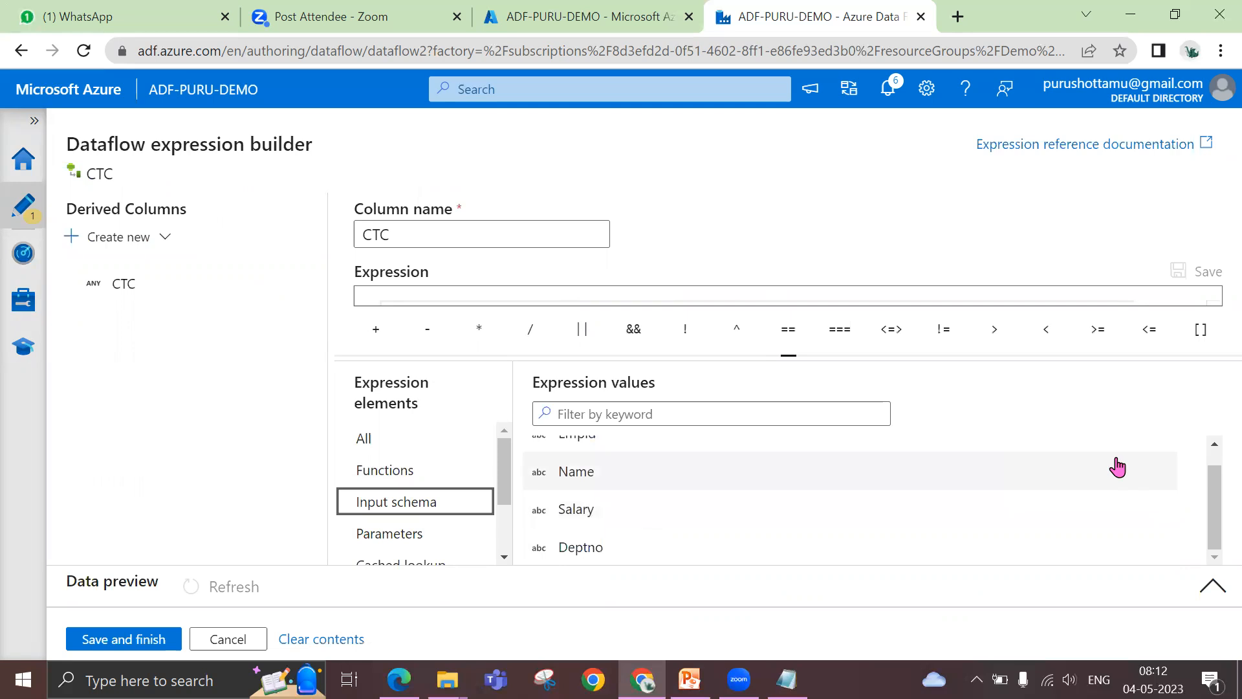
left_click_drag(1212, 493, 1214, 450)
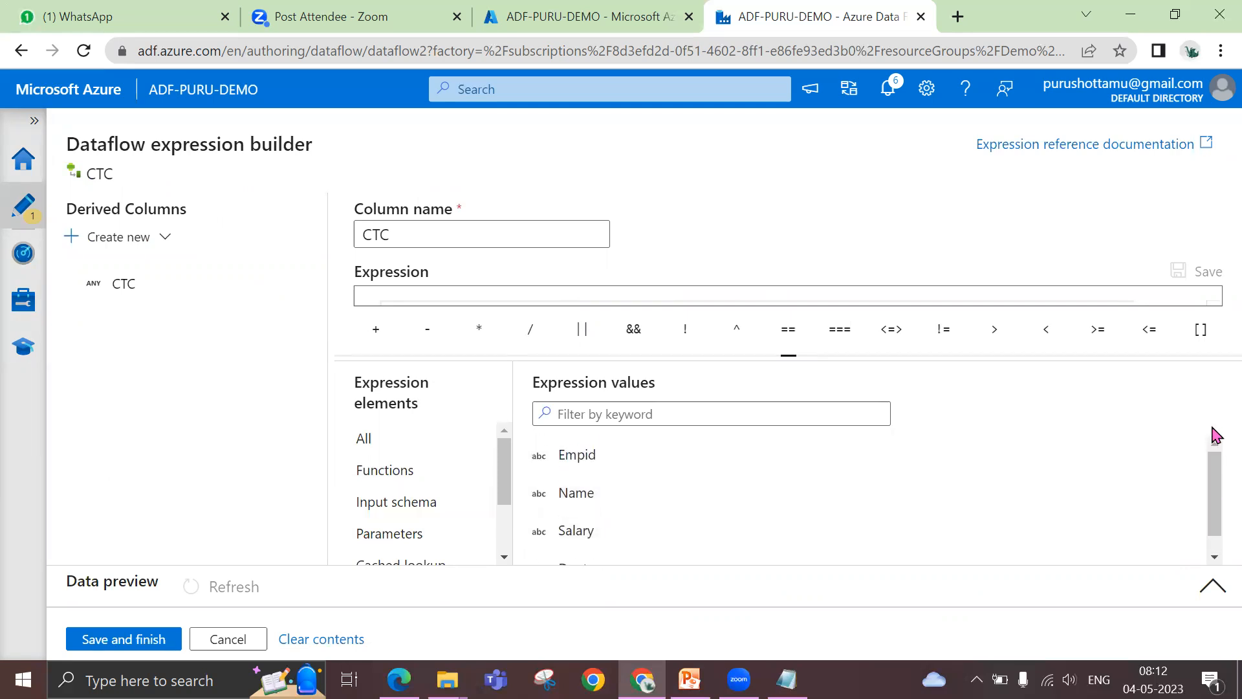
scroll(685, 507, "down", 1)
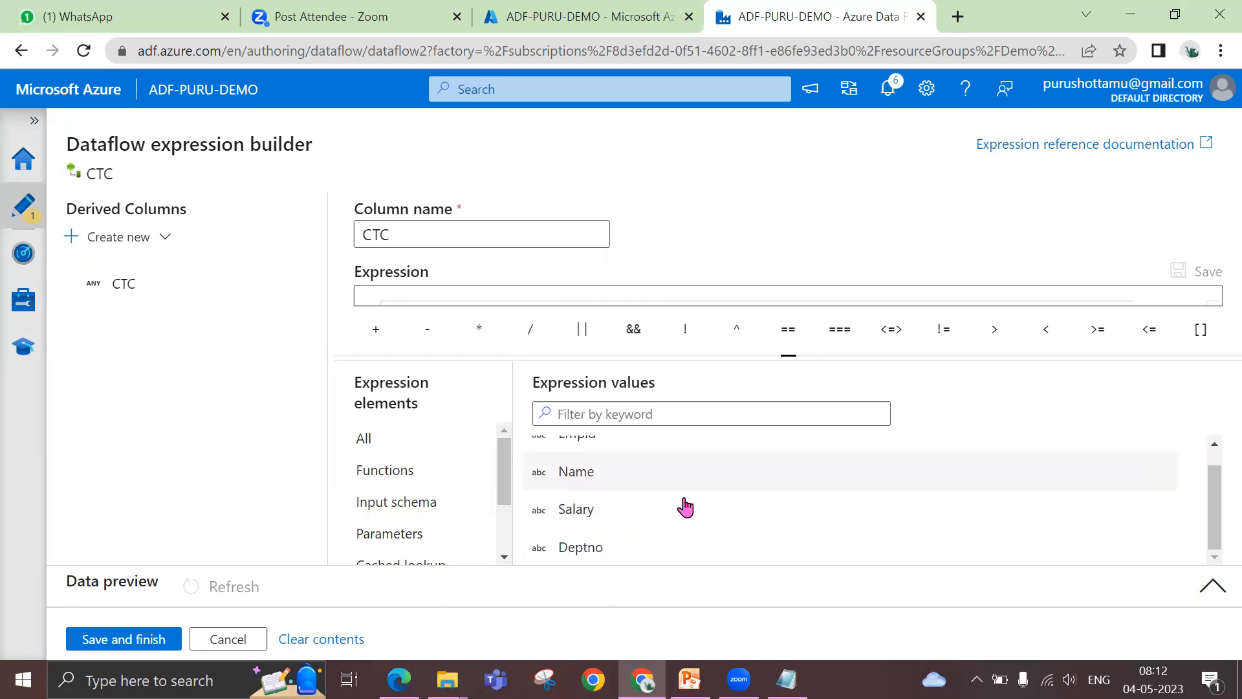
left_click(601, 514)
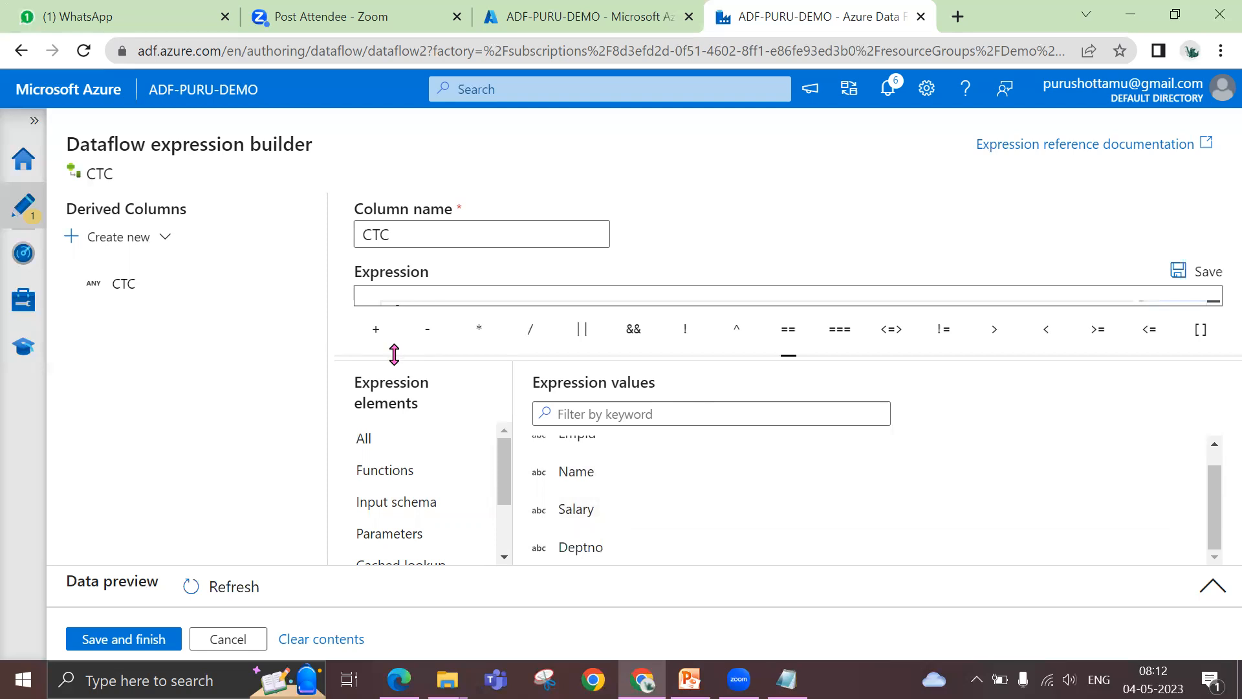
left_click_drag(389, 356, 389, 414)
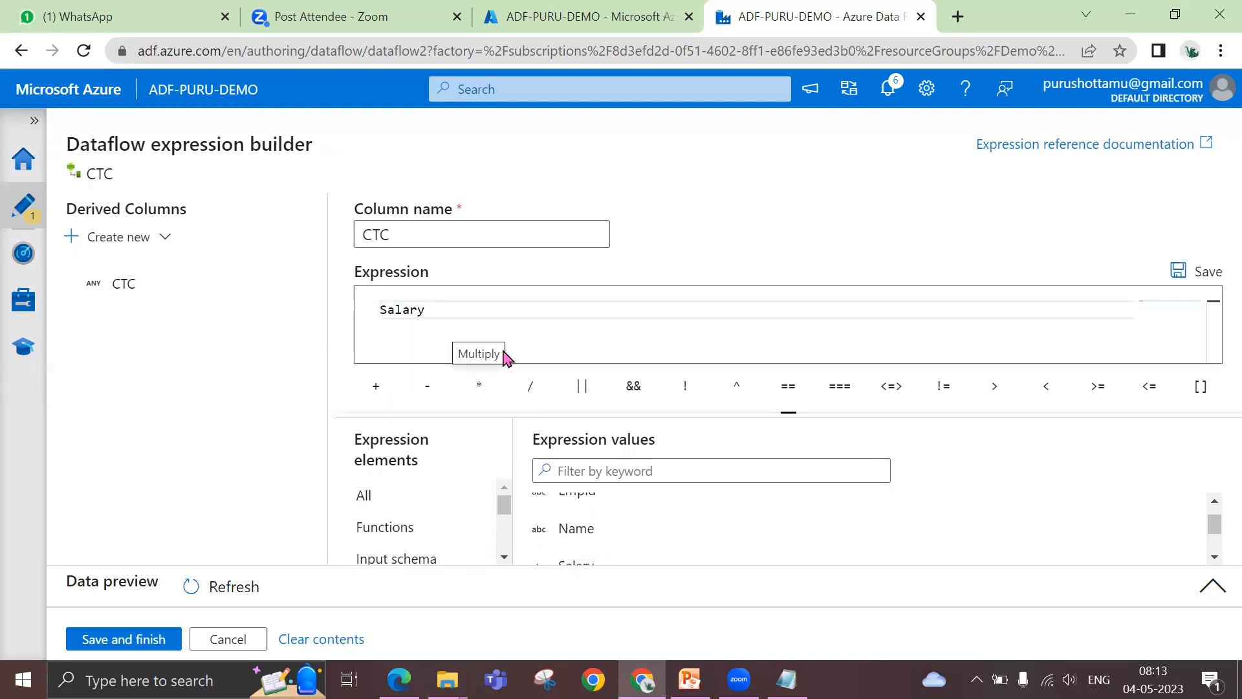
Complete the CTC column's expression as Salary+10000 and save it to the derived column
type("+10000")
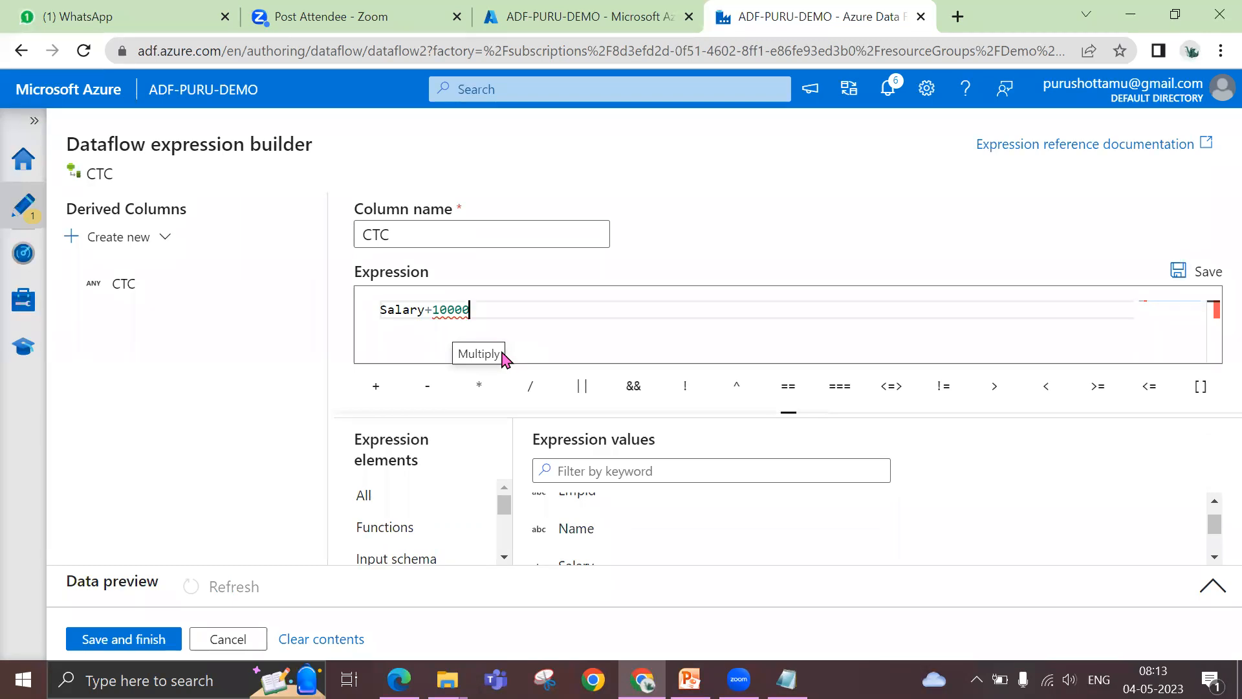
scroll(598, 541, "down", 1)
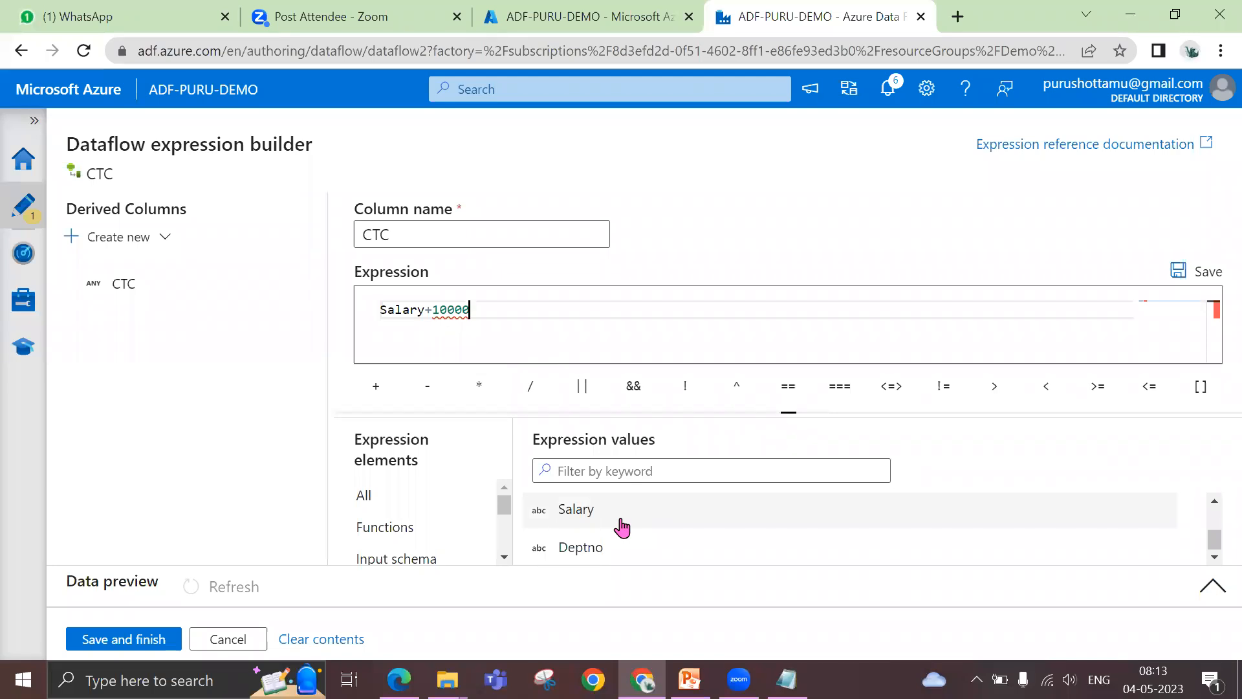
scroll(621, 527, "up", 1)
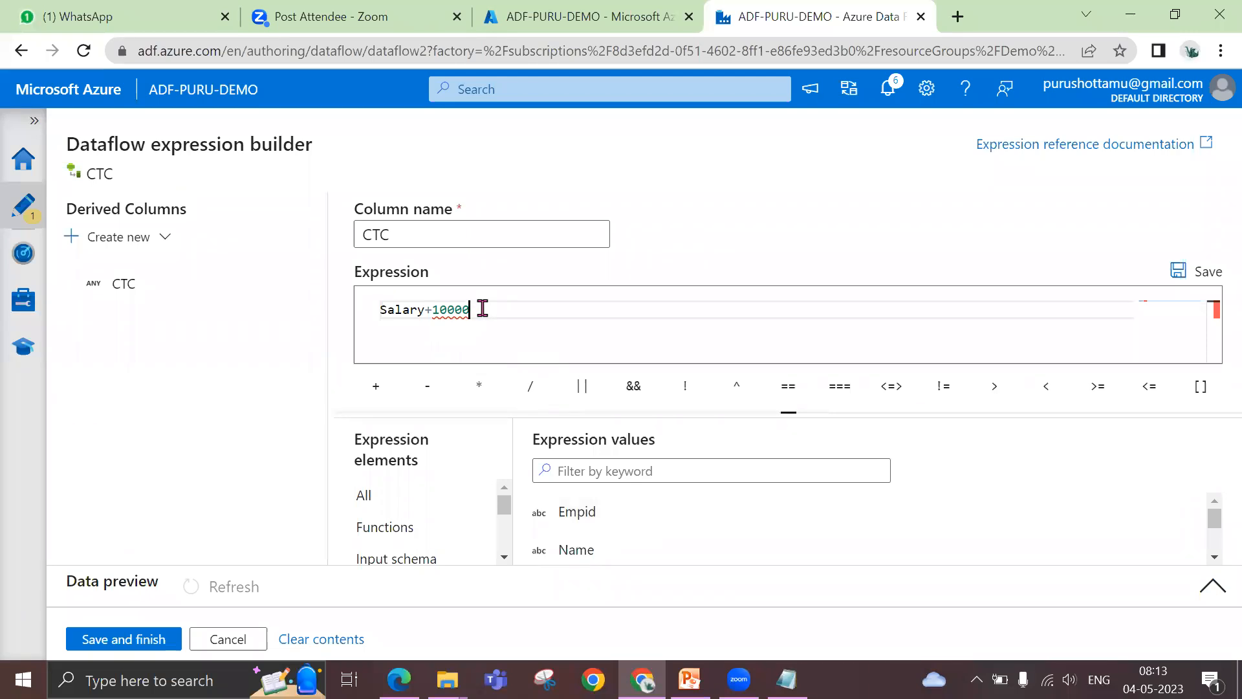
left_click(154, 643)
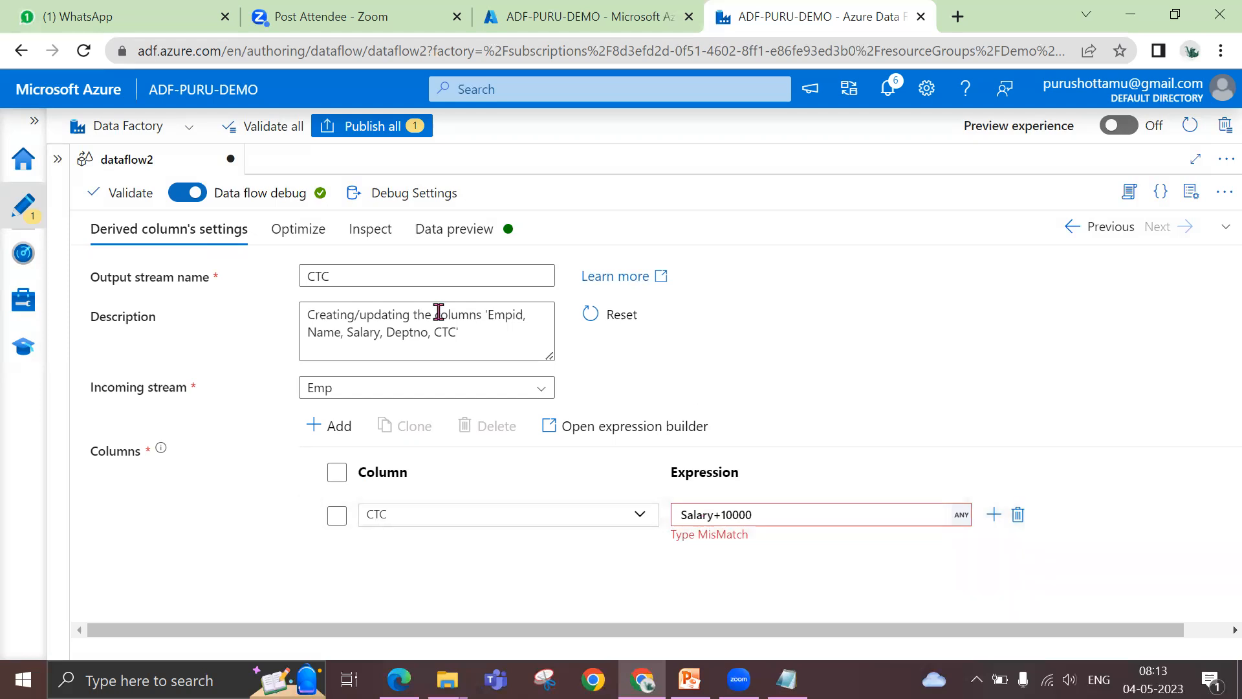
left_click(298, 247)
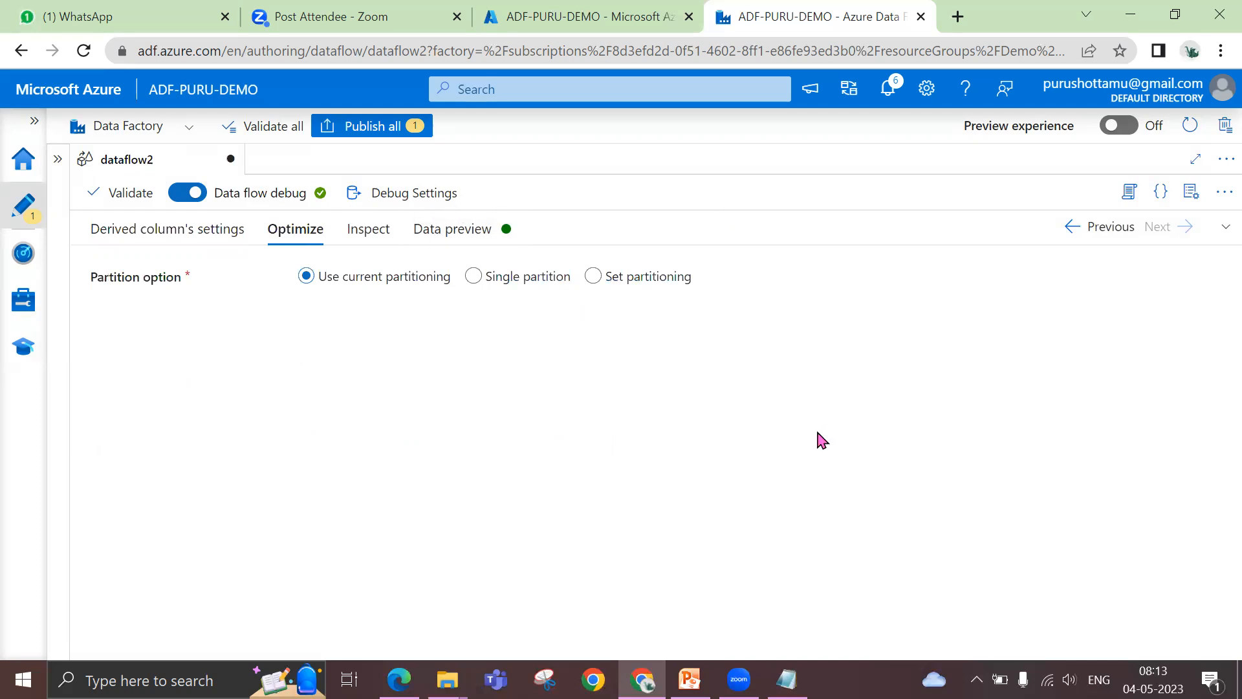
left_click(57, 163)
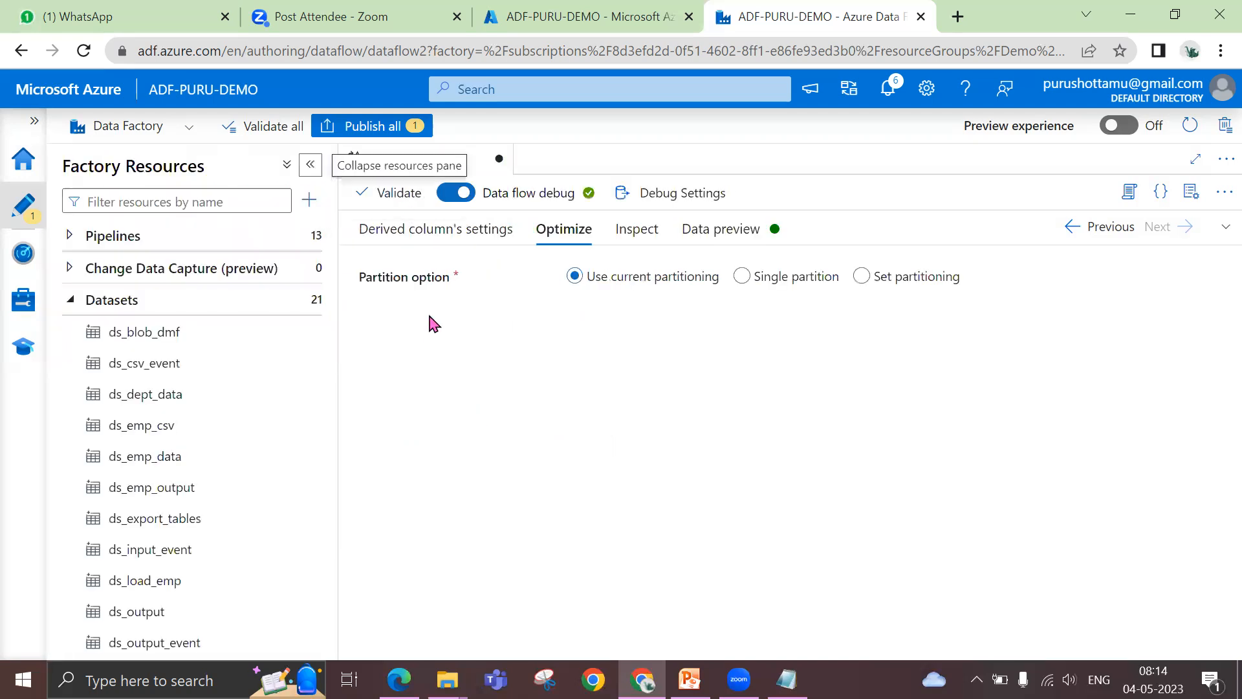
left_click(311, 165)
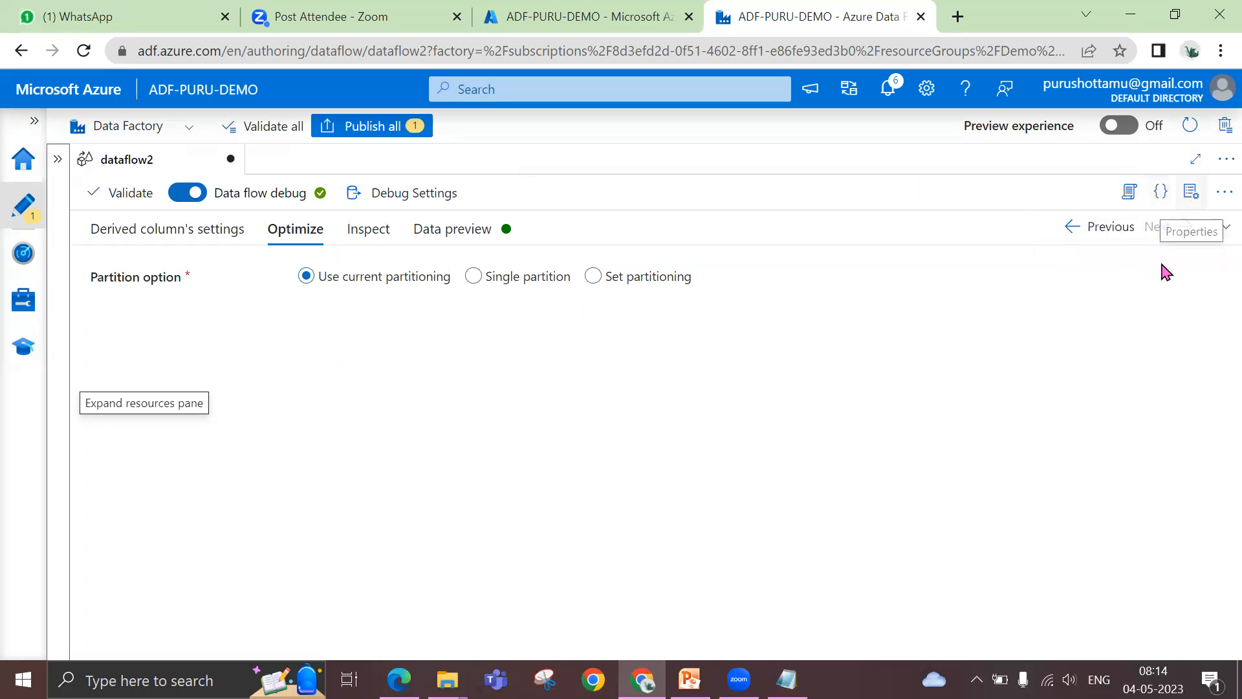
Set the Salary column's type to integer in the Emp source's projection
left_click(1077, 229)
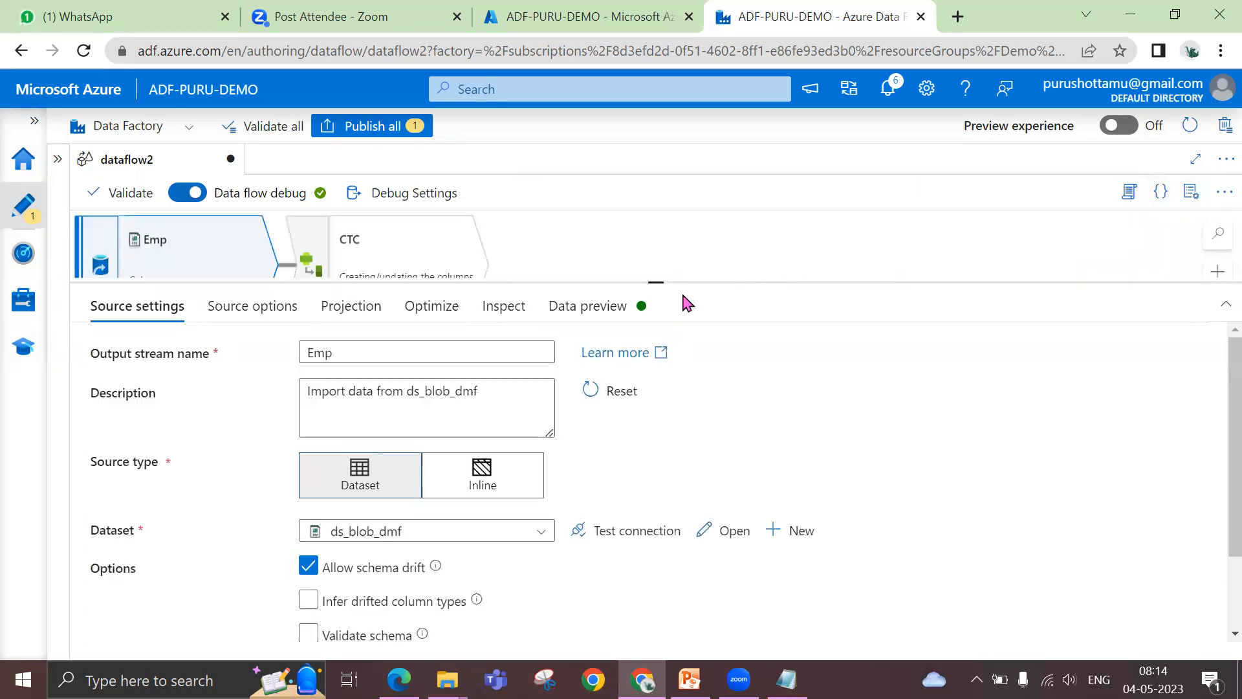
left_click_drag(656, 284, 627, 416)
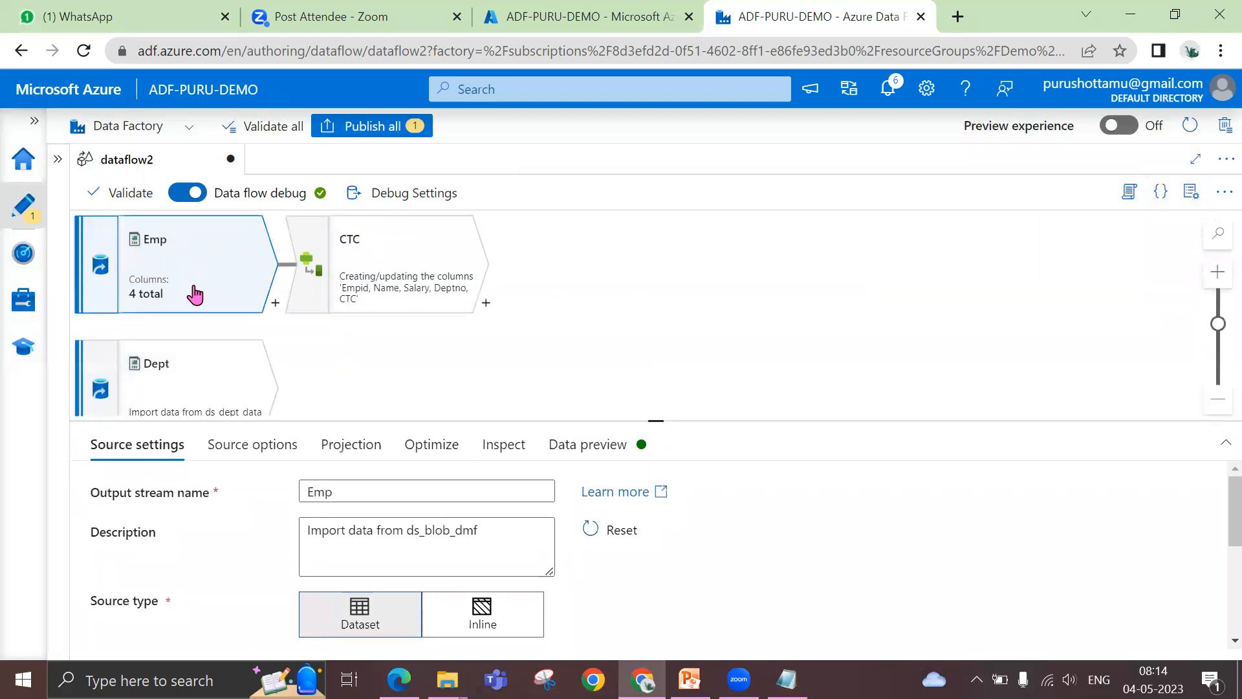
left_click(370, 455)
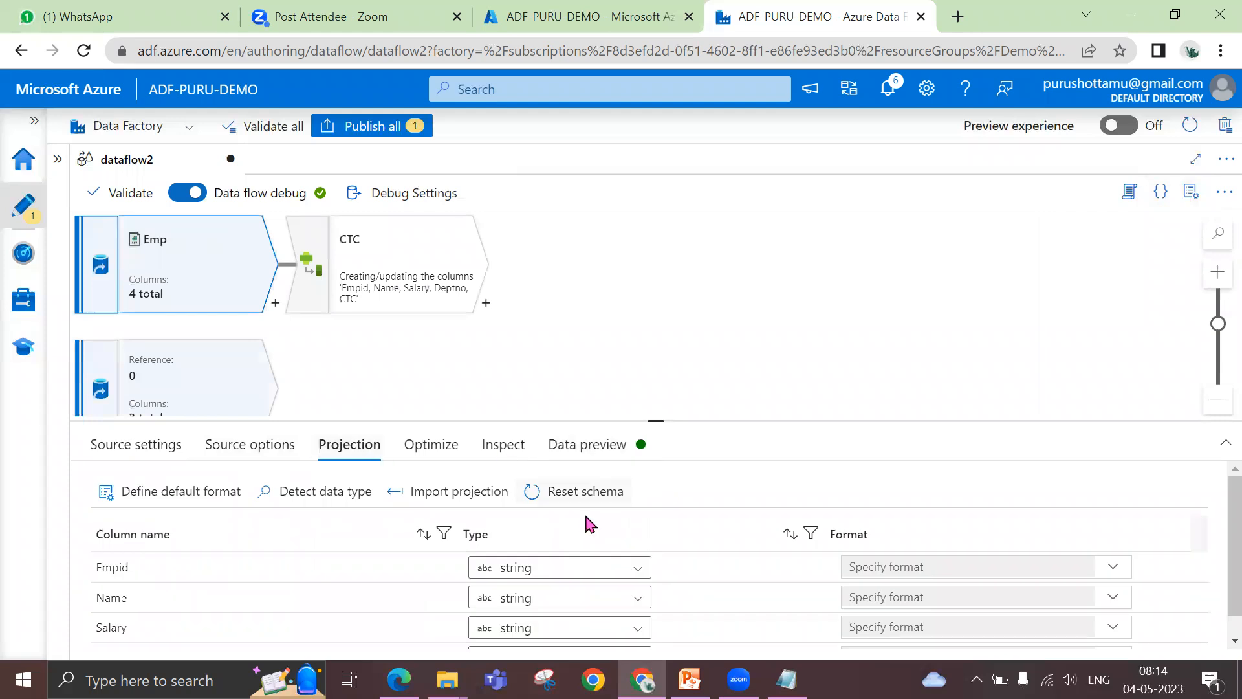
scroll(527, 631, "down", 1)
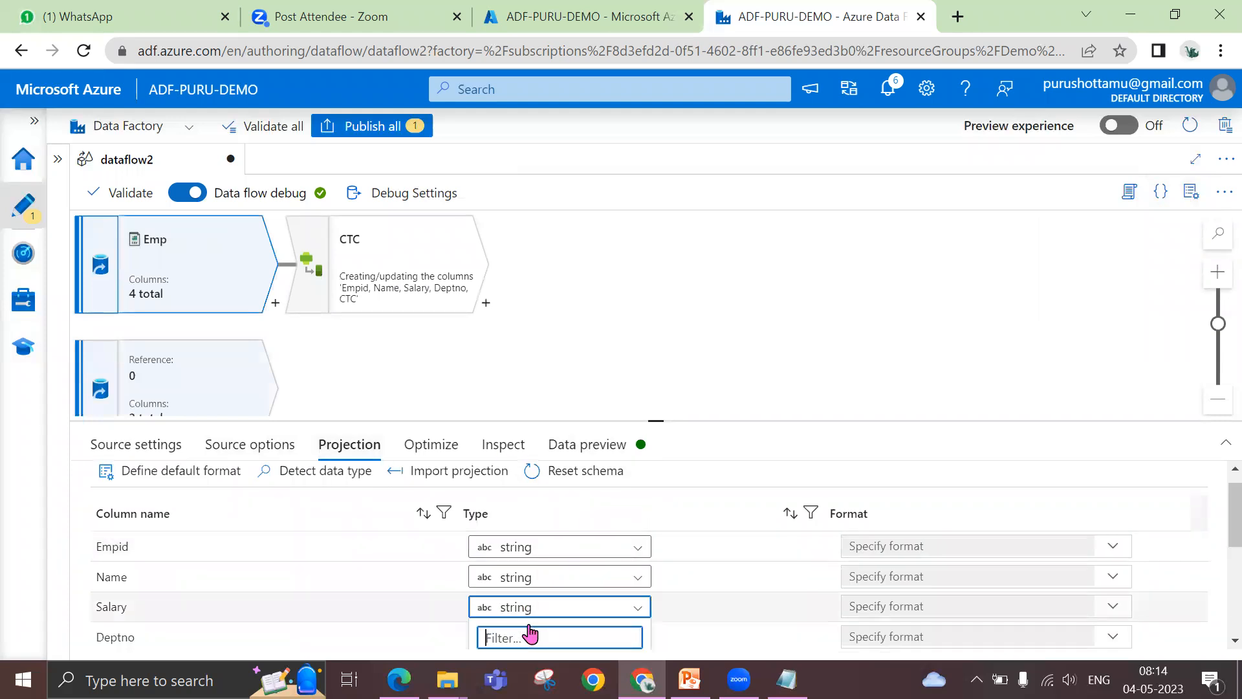
left_click(527, 632)
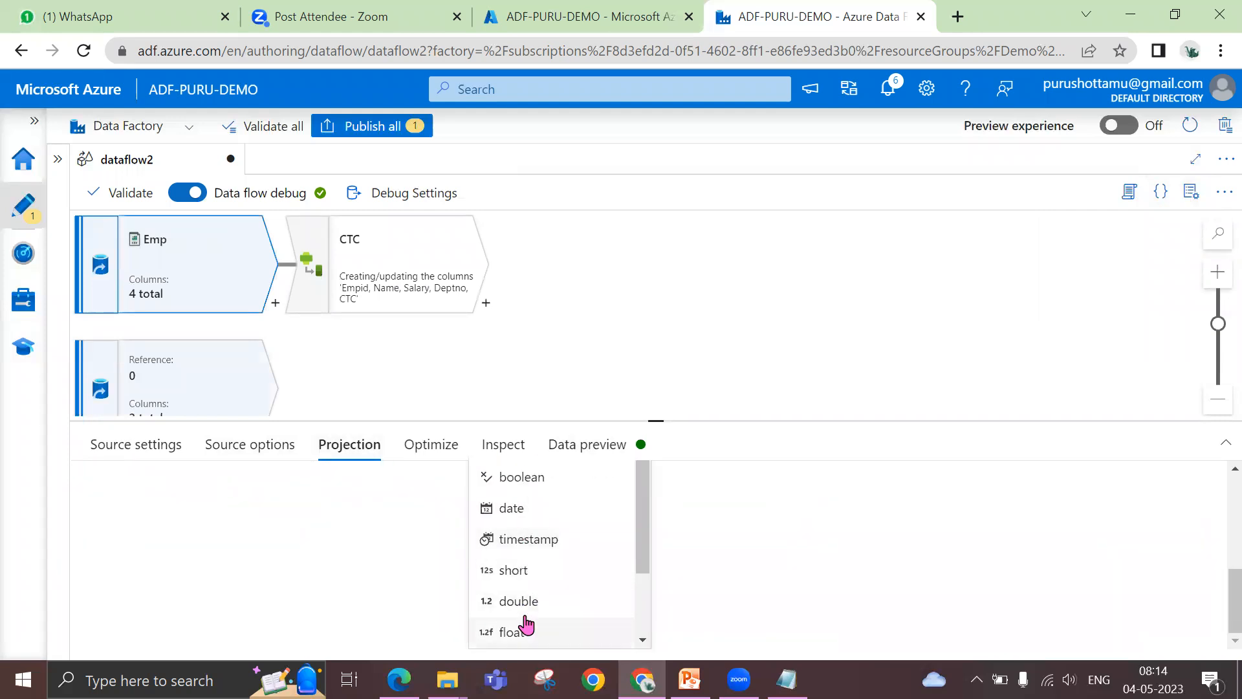
scroll(526, 595, "down", 1)
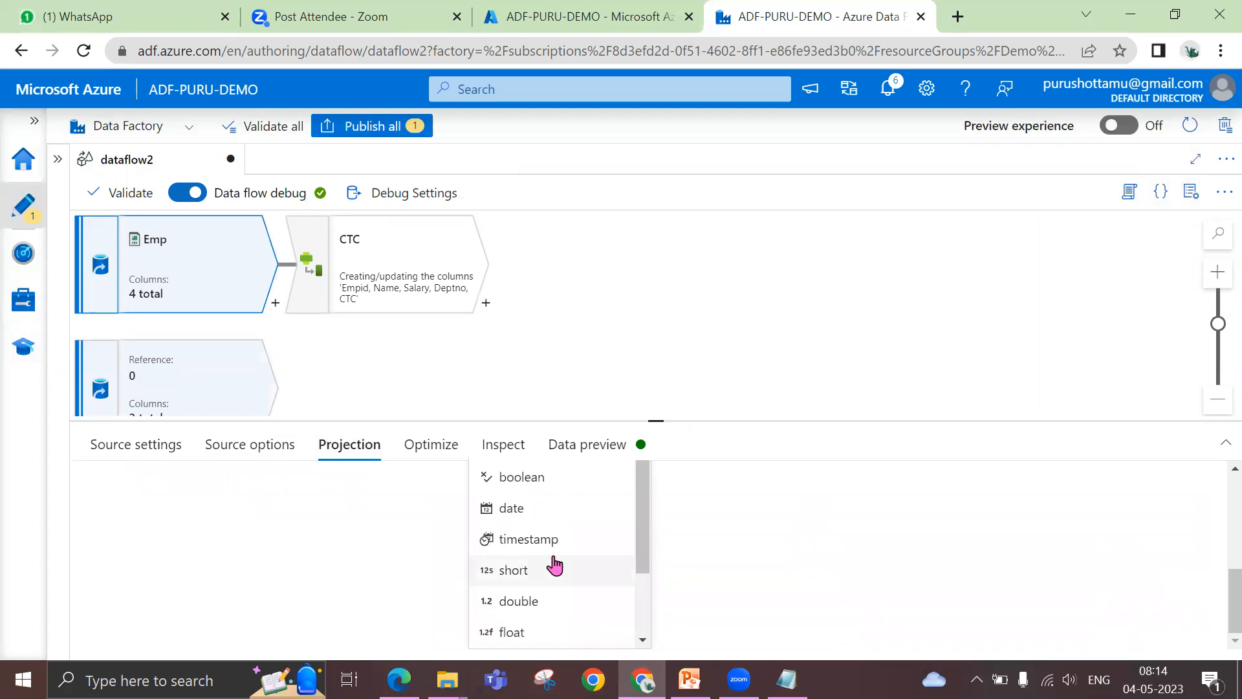
scroll(555, 561, "up", 10)
scroll(736, 584, "down", 3)
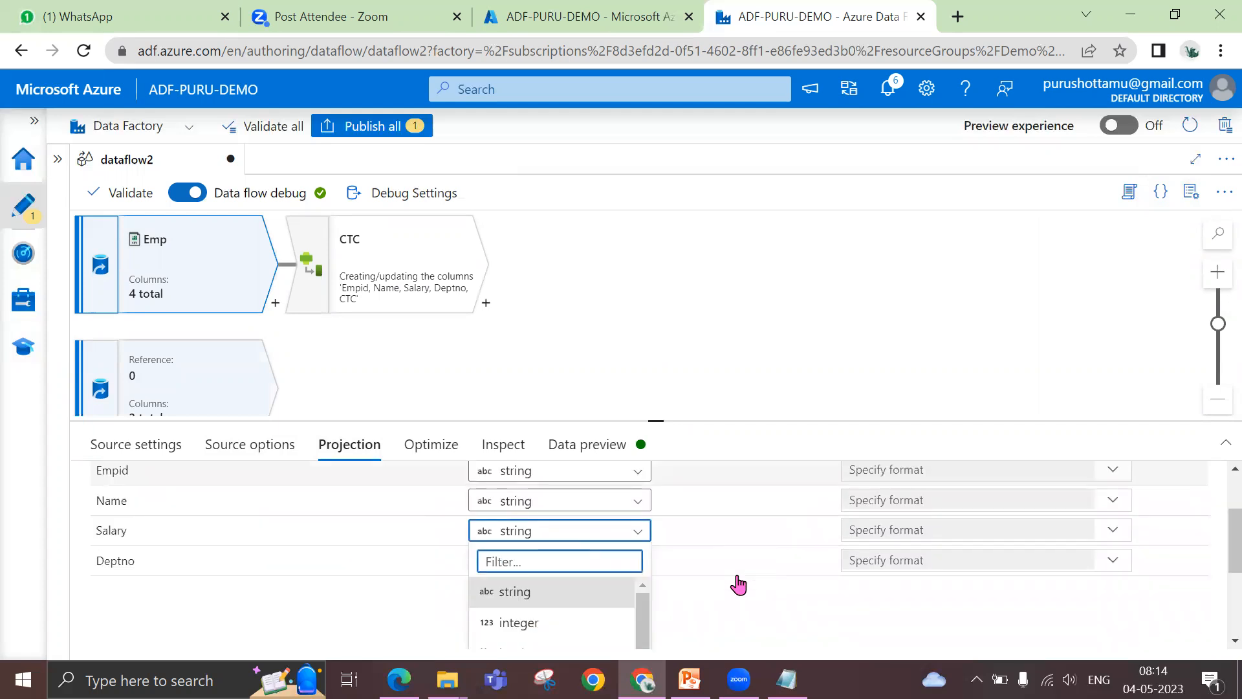
left_click(527, 623)
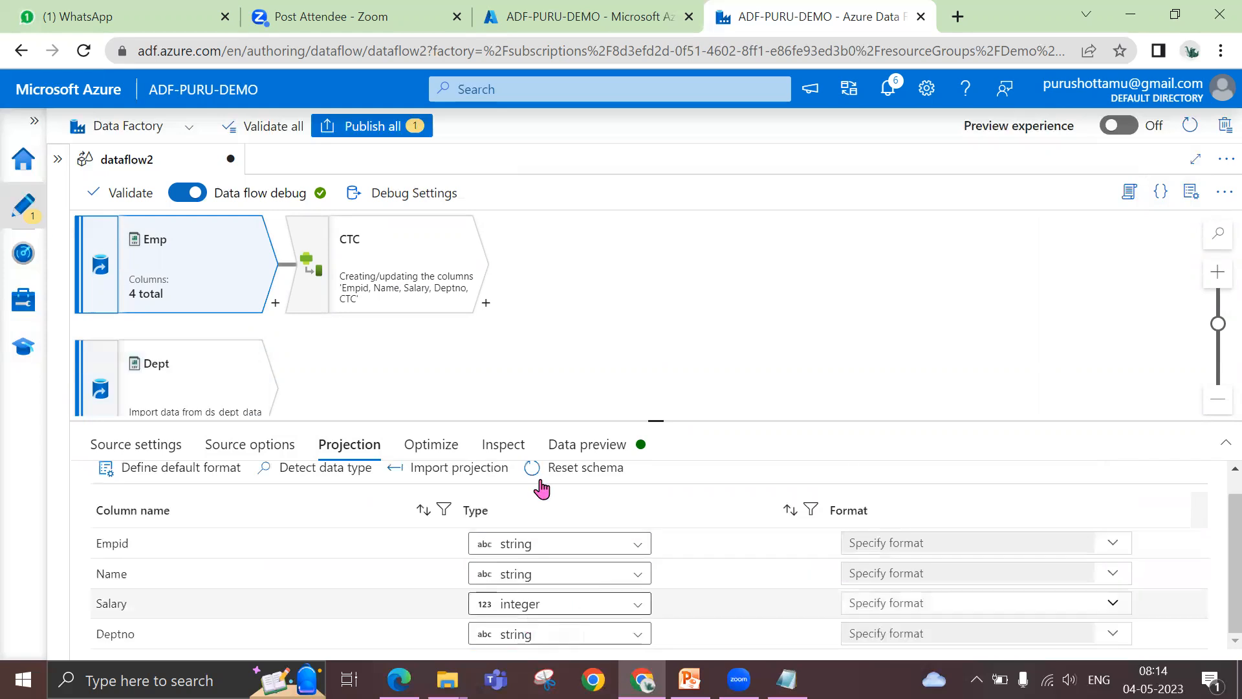
Review the CTC derived column's expression and refresh its data preview to examine the computed CTC values
left_click(400, 268)
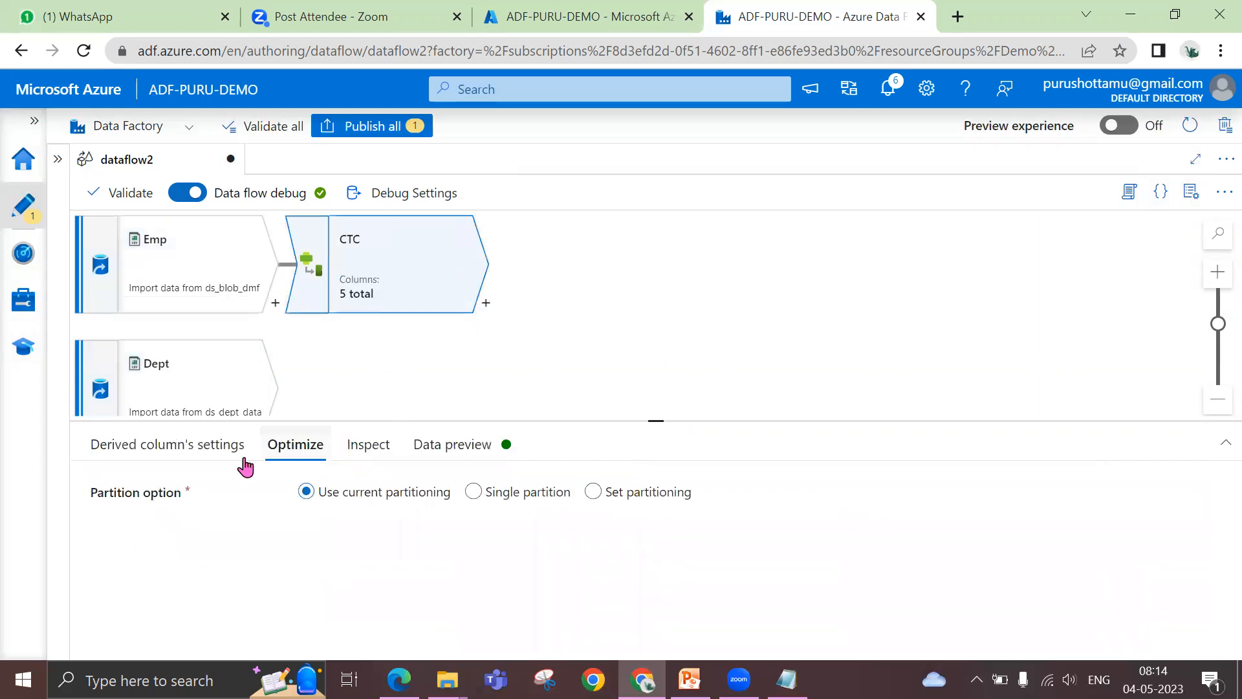
left_click(176, 453)
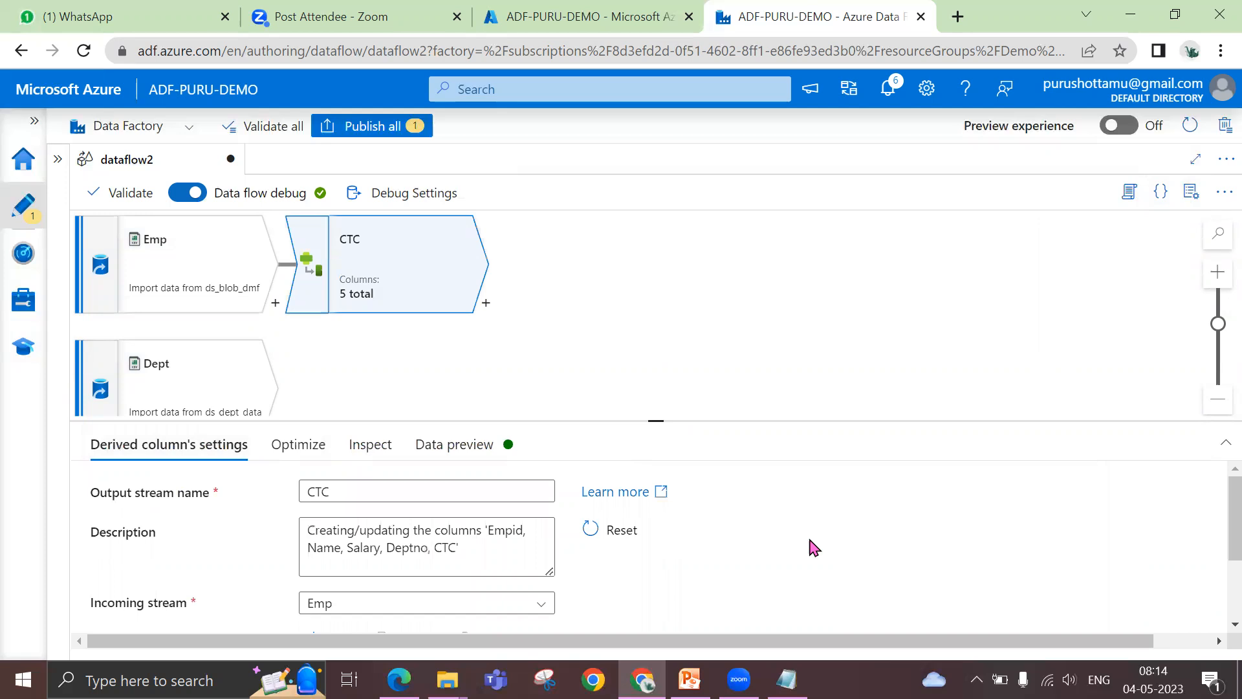
scroll(814, 548, "down", 2)
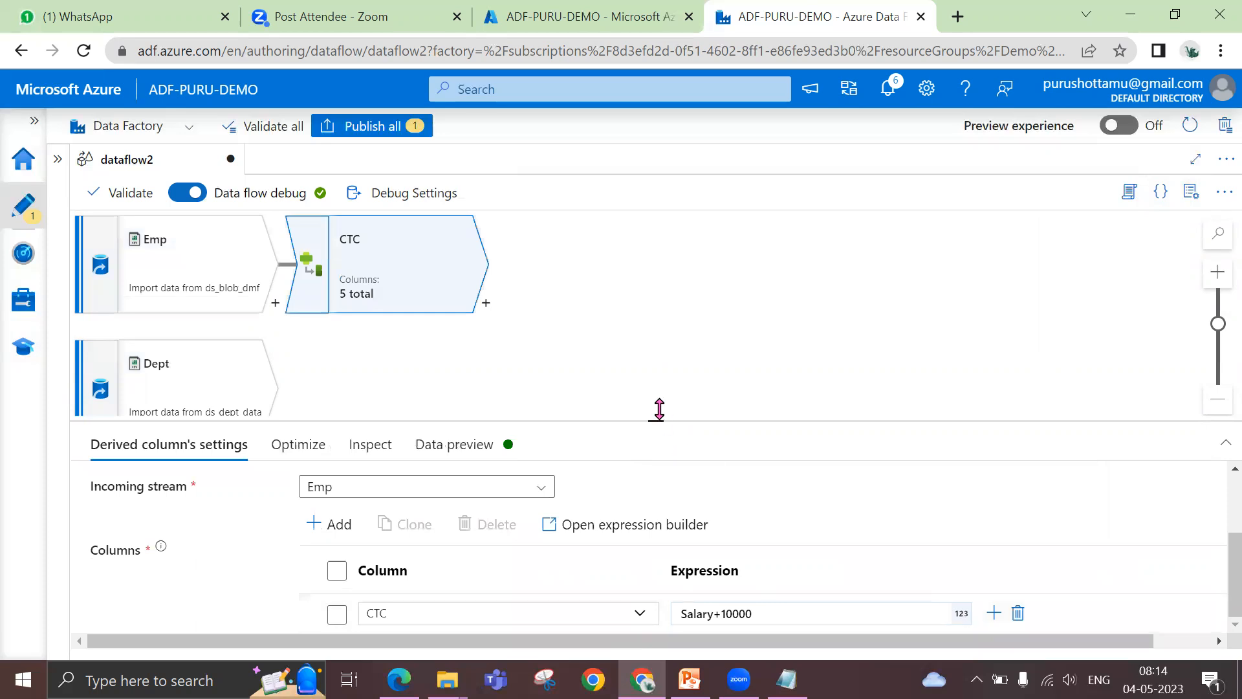
left_click_drag(659, 409, 674, 312)
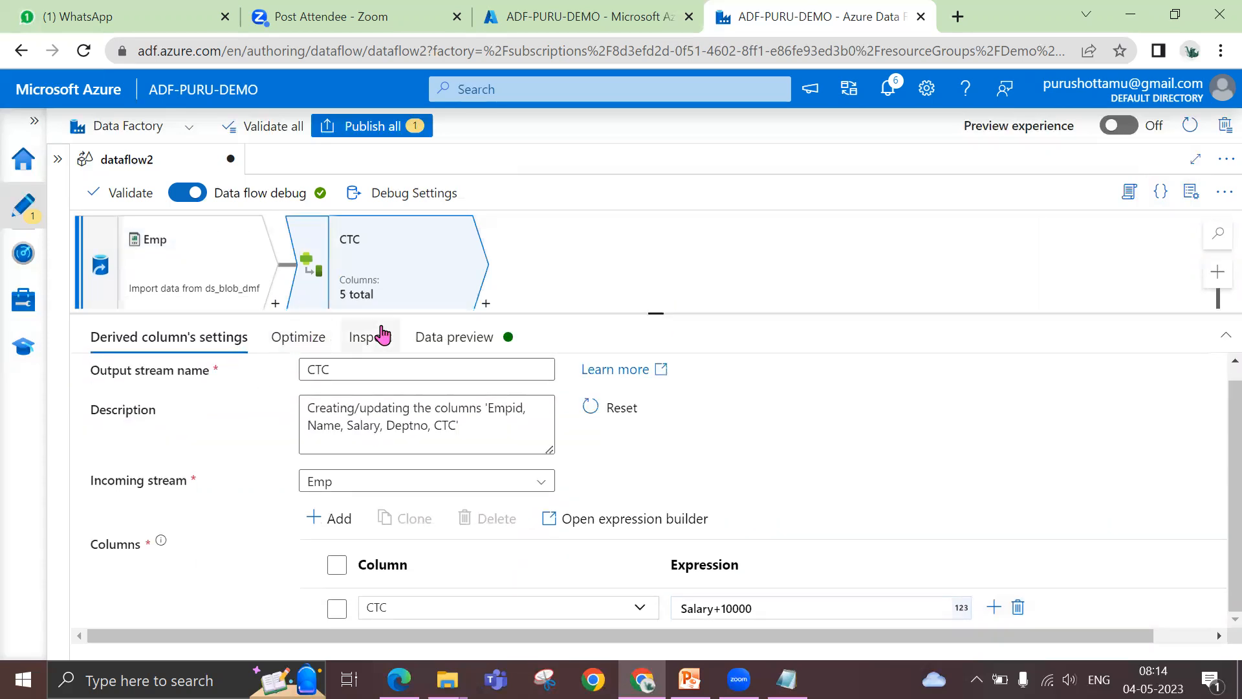
left_click(435, 339)
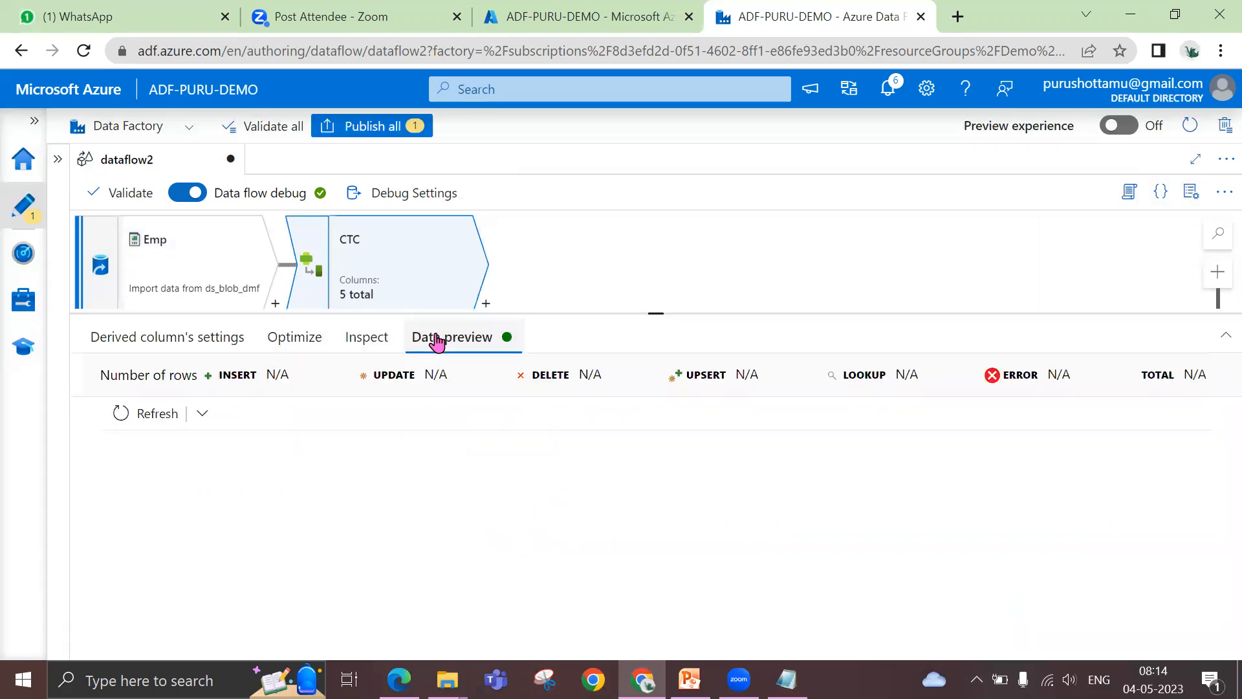
left_click(159, 427)
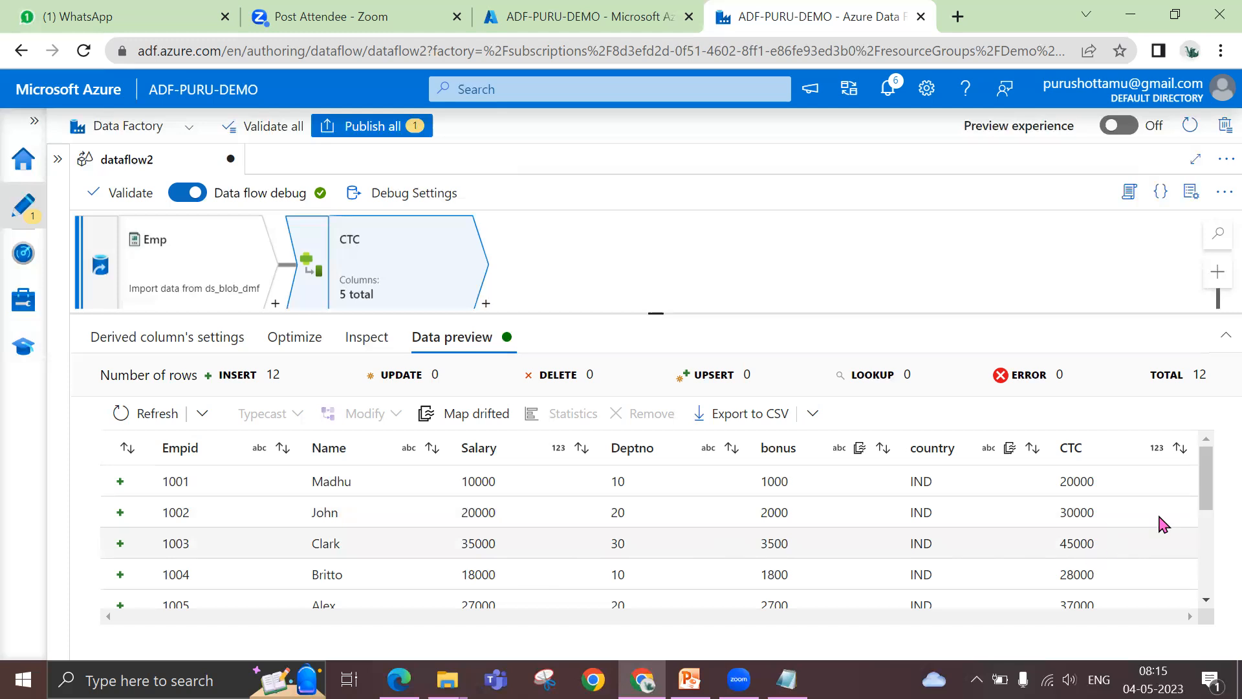
mouse_move(1208, 485)
left_mouse_down()
mouse_move(1206, 602)
mouse_move(1210, 456)
mouse_move(1208, 589)
mouse_move(1207, 468)
left_mouse_up()
Switch to PowerPoint to check the list of schema modifiers on the Multiple Input/Outputs slide, and return to the data flow
left_click(690, 679)
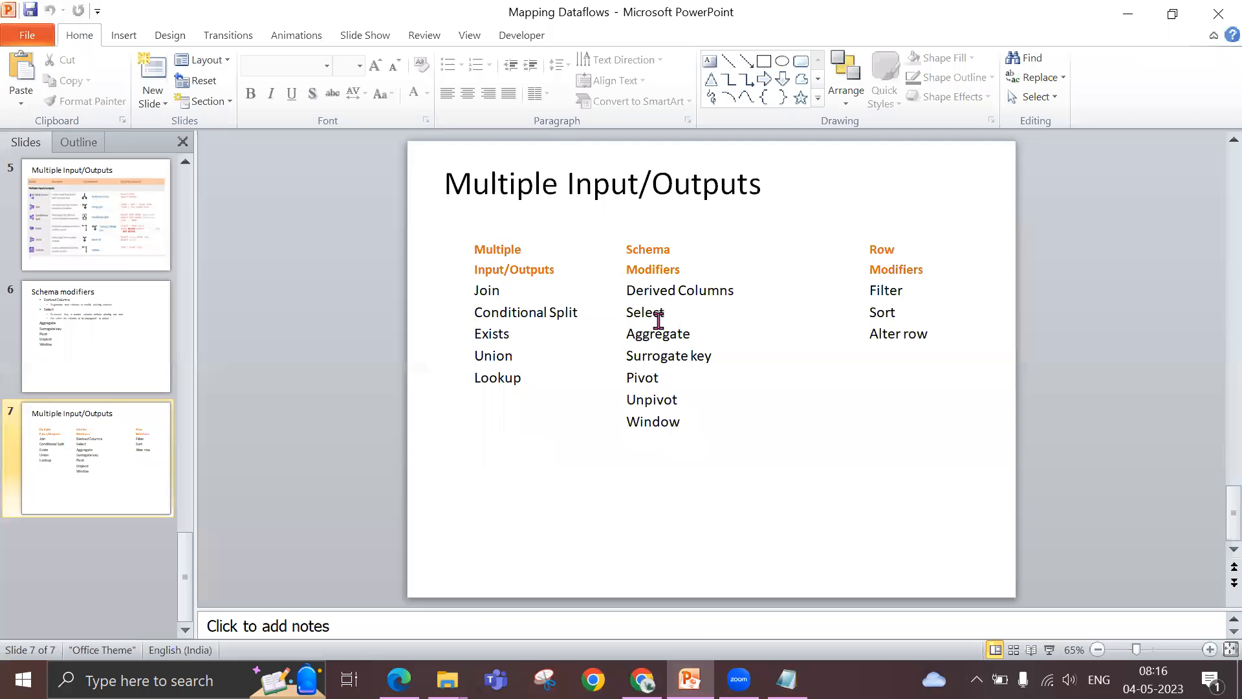
key("alt+Tab")
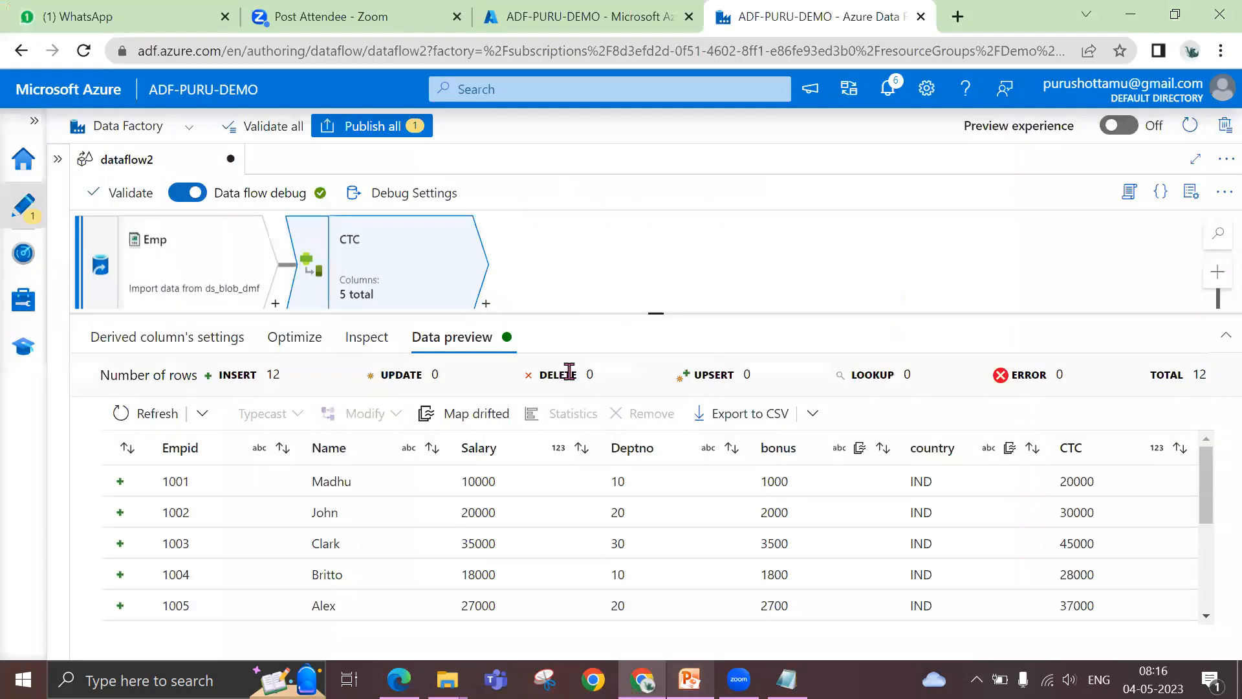
left_click_drag(656, 314, 658, 390)
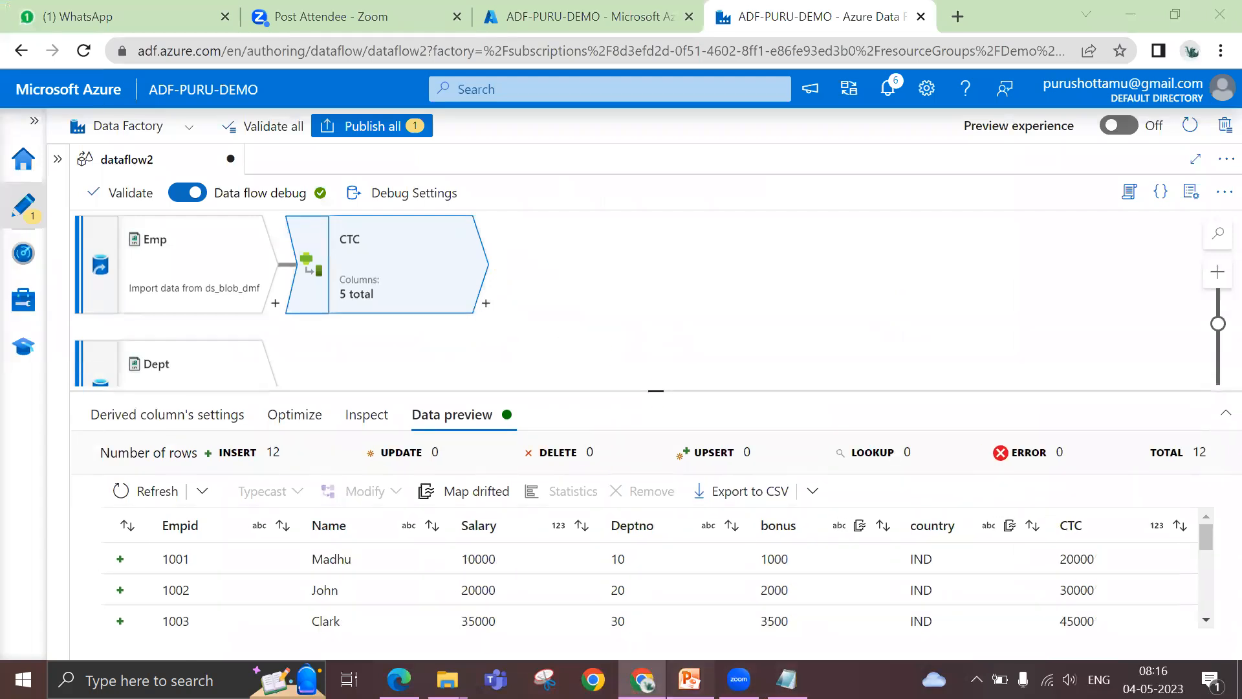
left_click(690, 680)
left_click(690, 680)
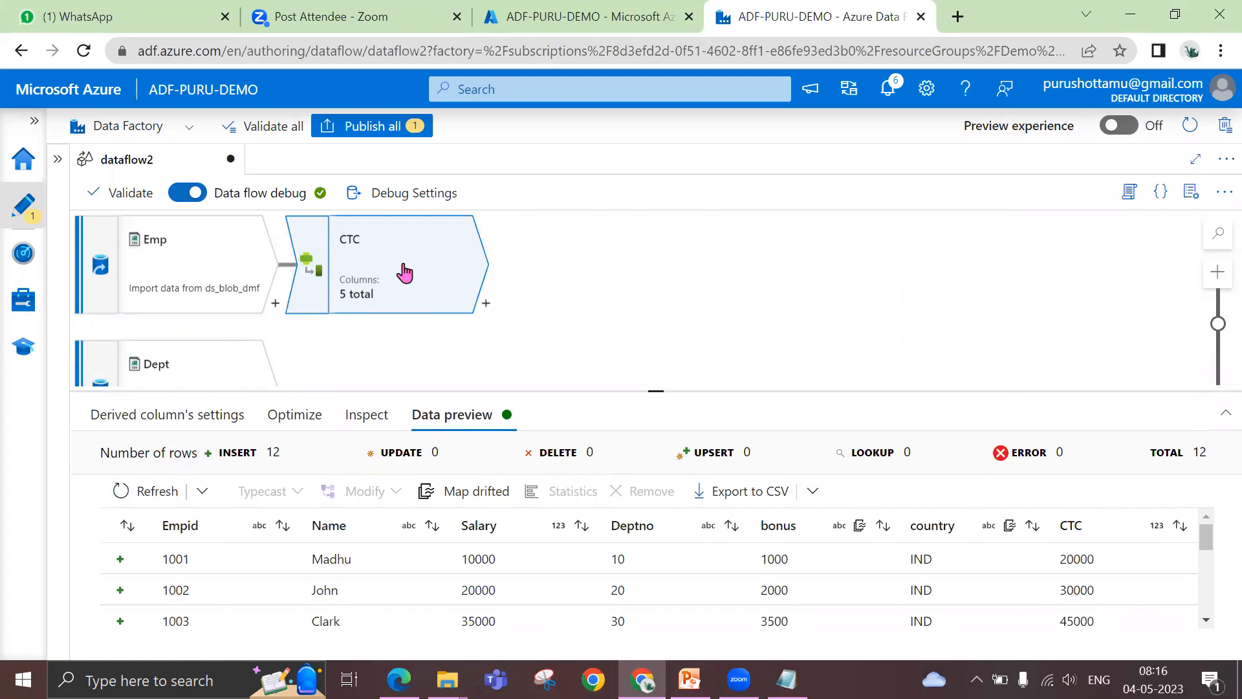
Delete the CTC derived column and add a Select transformation after the Emp source in its place
key("Delete")
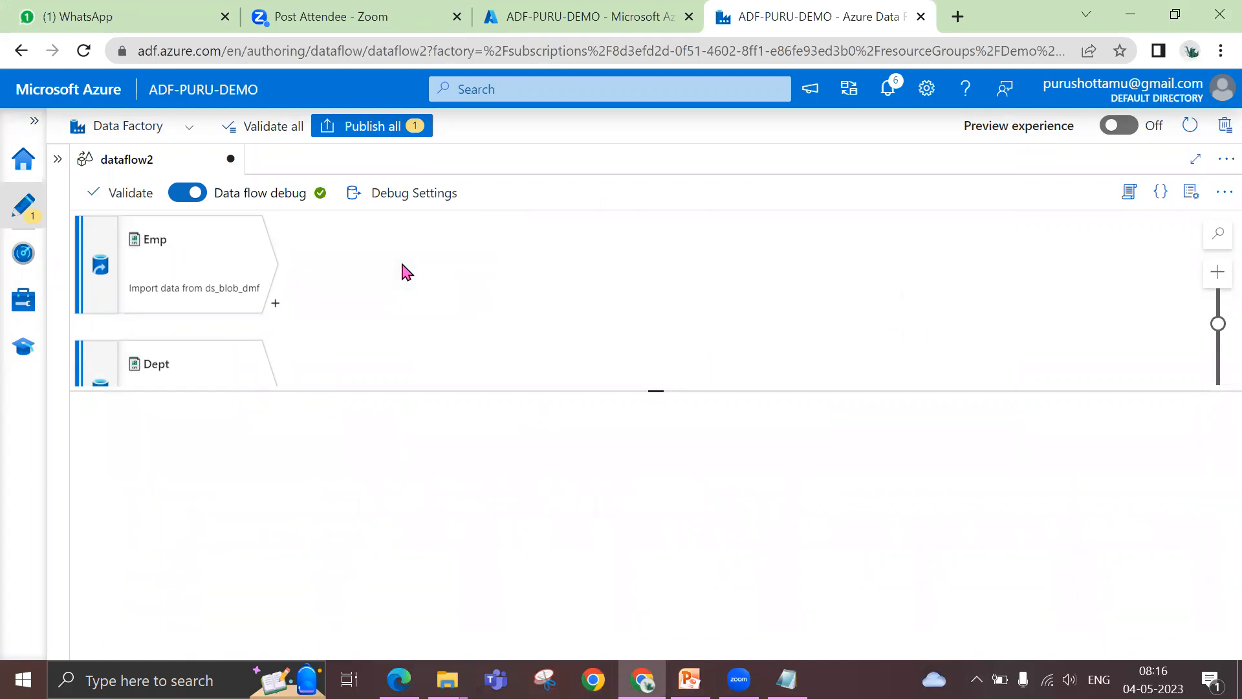
left_click(275, 305)
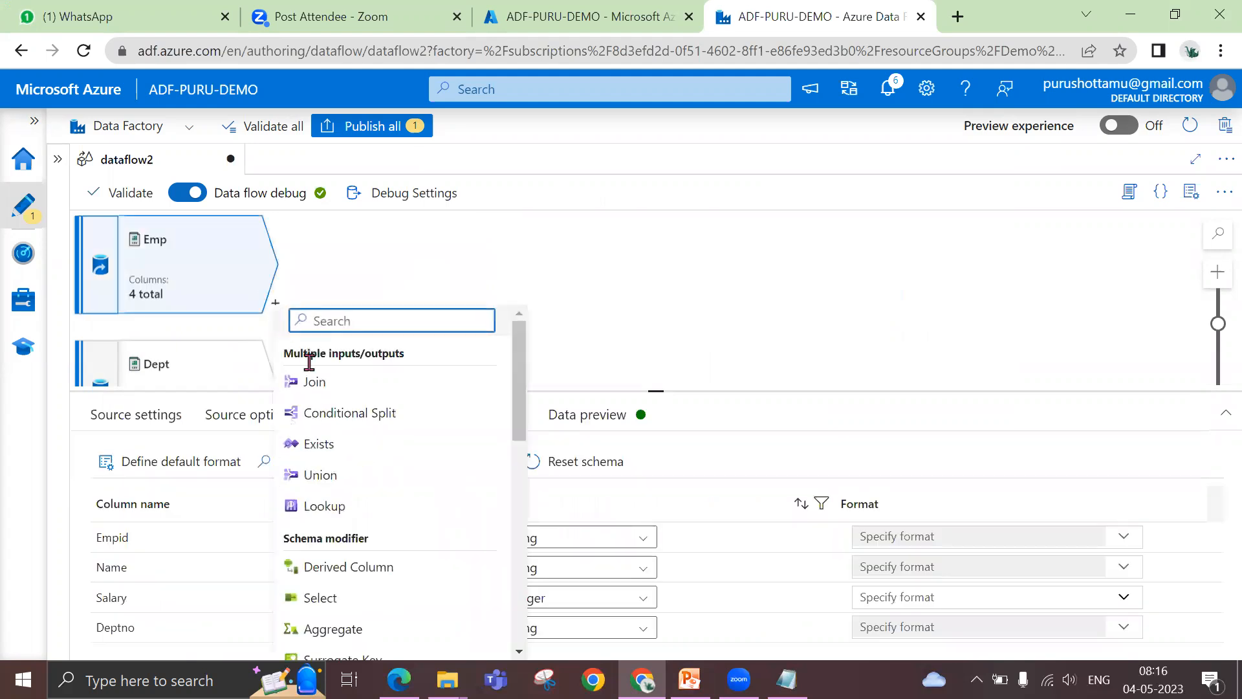
left_click(327, 596)
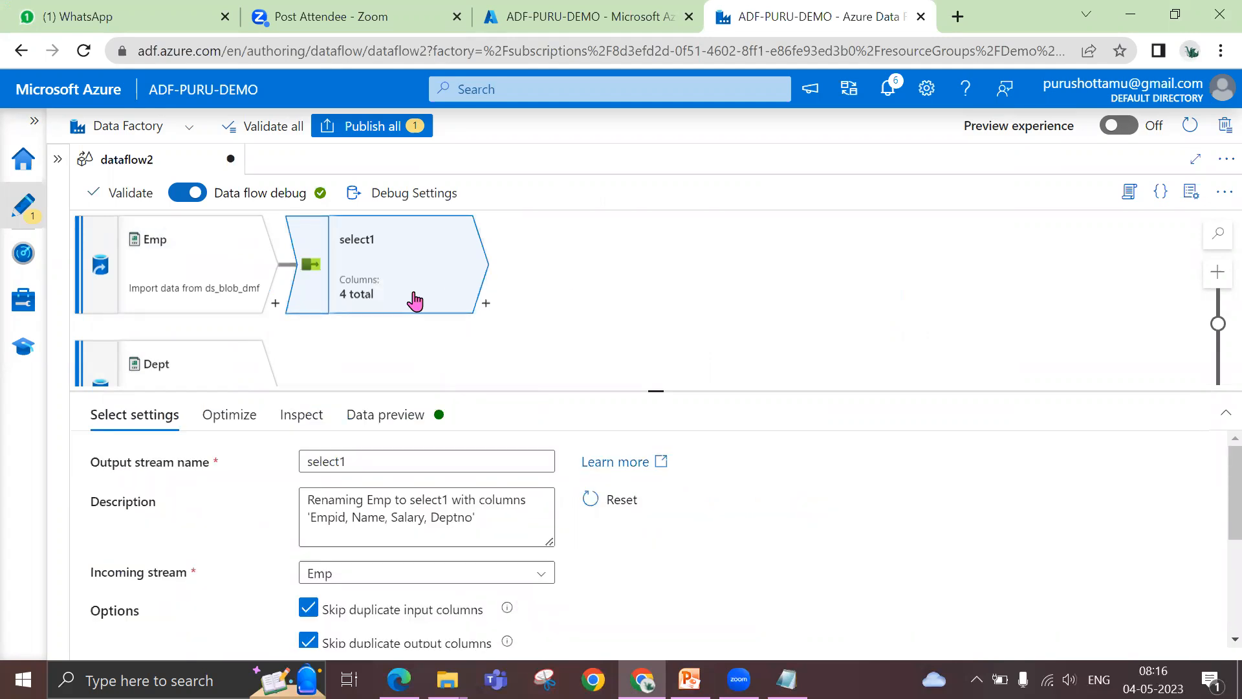
Rename the output columns in select1's mappings: Empid as Employee number and Name as Employee name
scroll(652, 547, "down", 3)
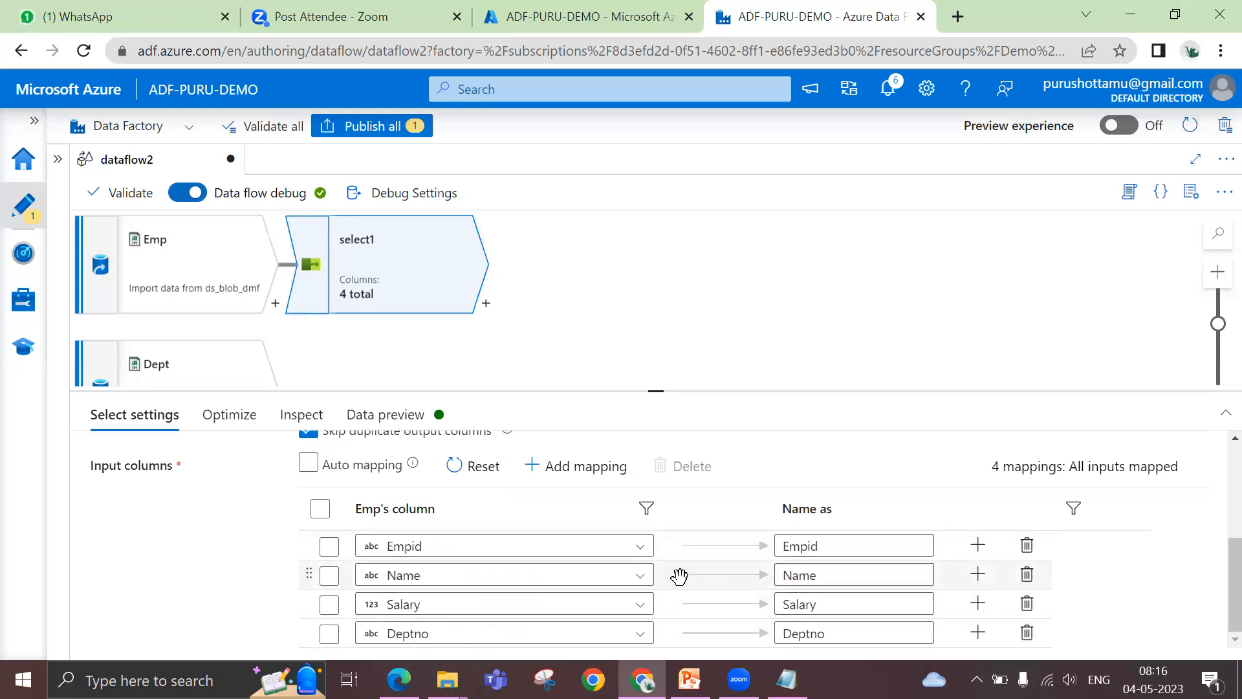
left_click_drag(843, 546, 763, 547)
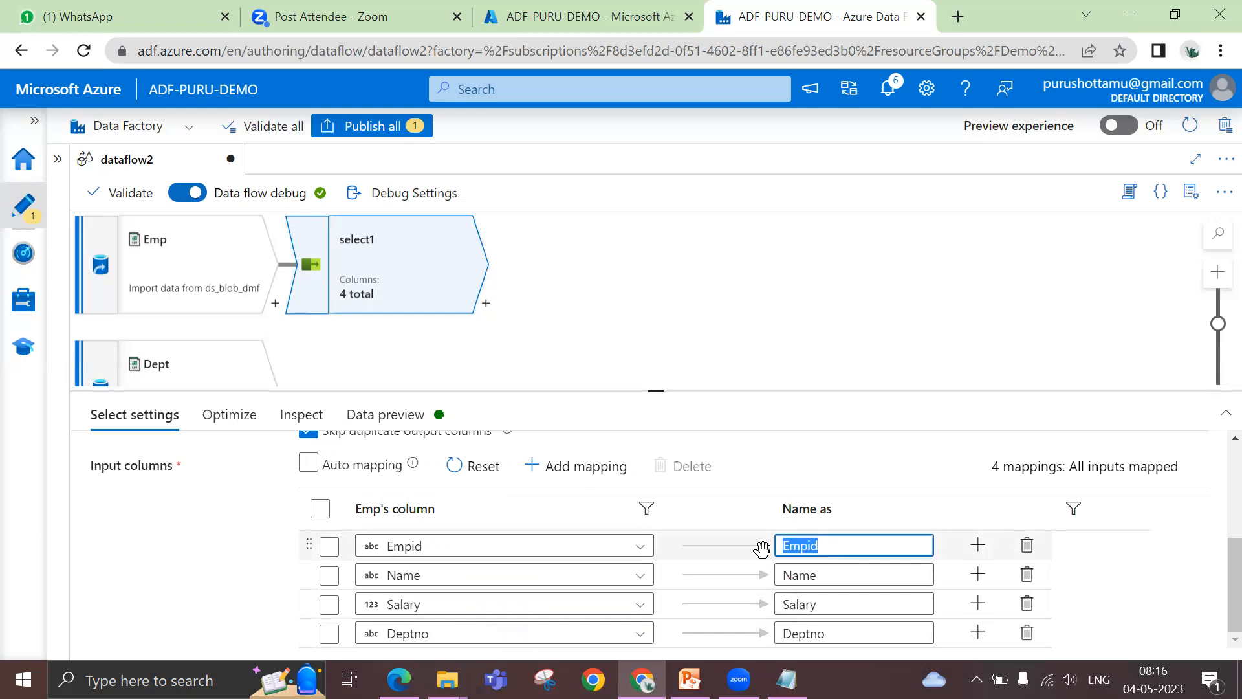
type("Em")
left_click(823, 575)
left_click_drag(823, 574, 766, 574)
type("E")
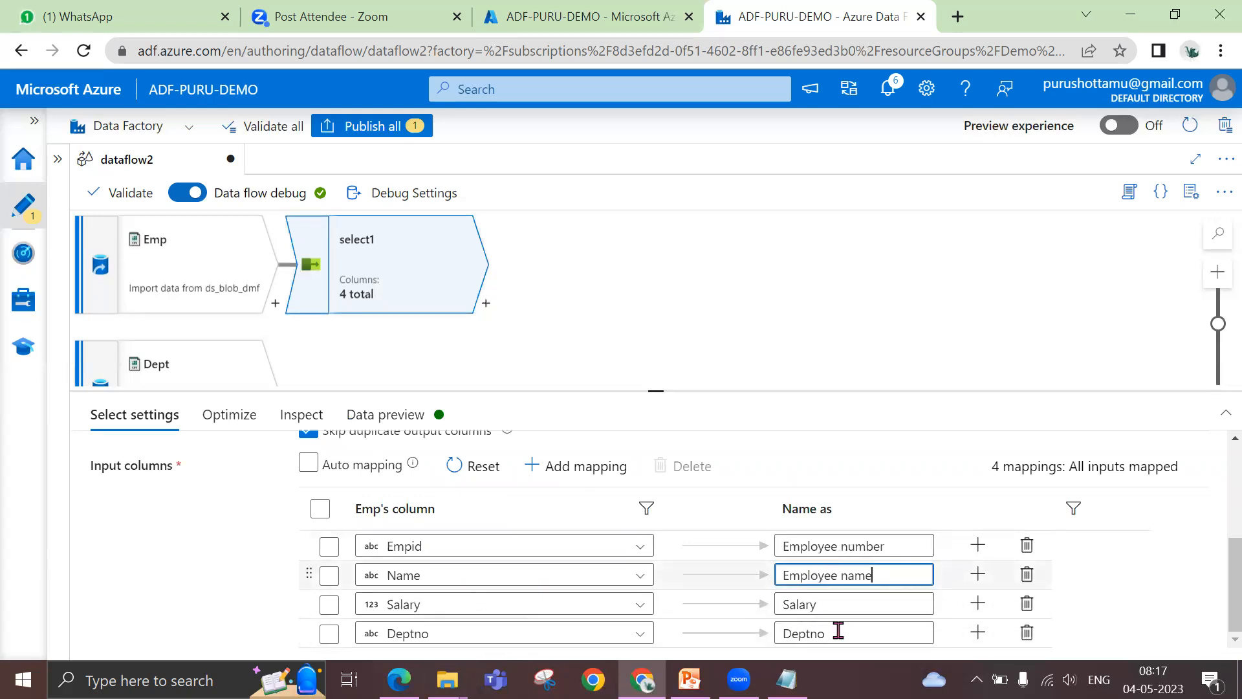
Remove the Deptno column from select1's input column mappings
left_click(1235, 609)
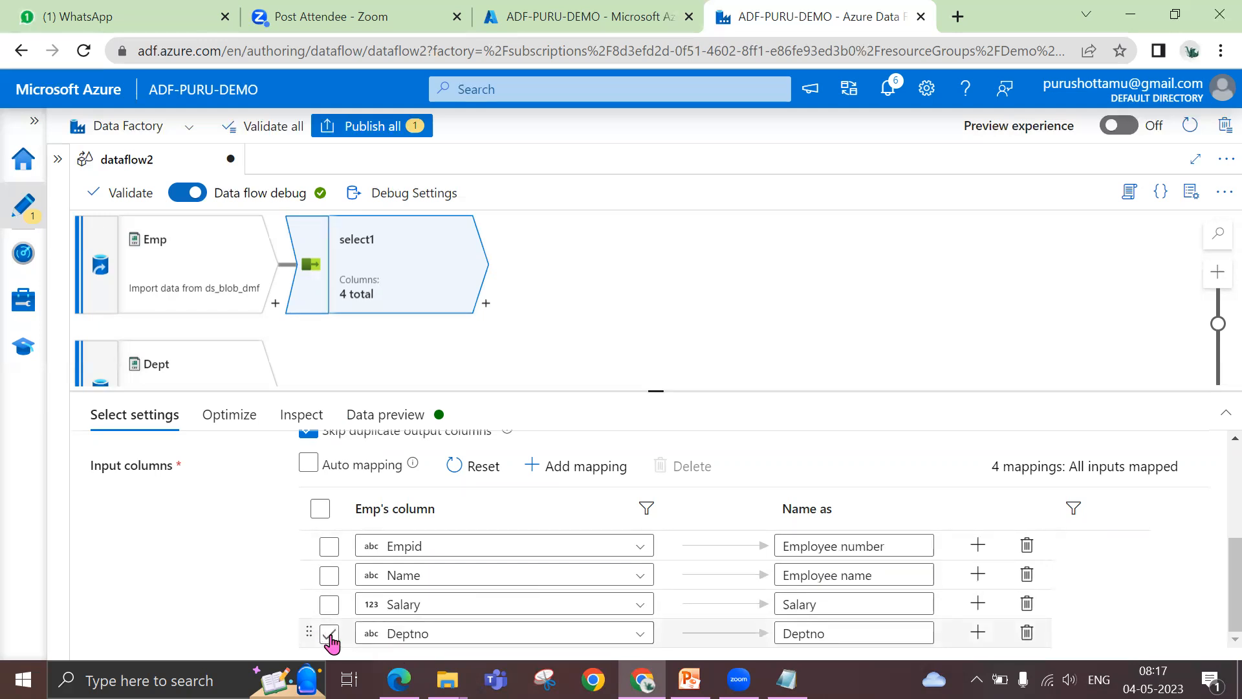
left_click(1027, 633)
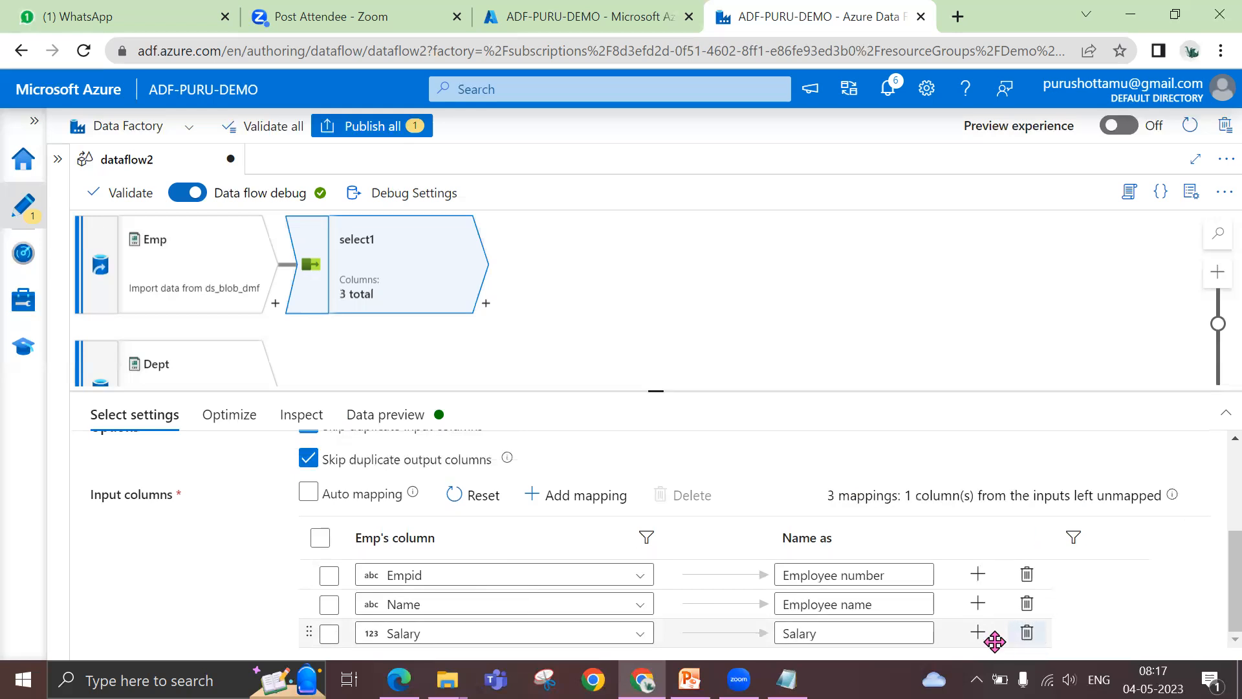
Add a fixed mapping to select1's input columns and map it to the Deptno column
left_click_drag(655, 390, 671, 300)
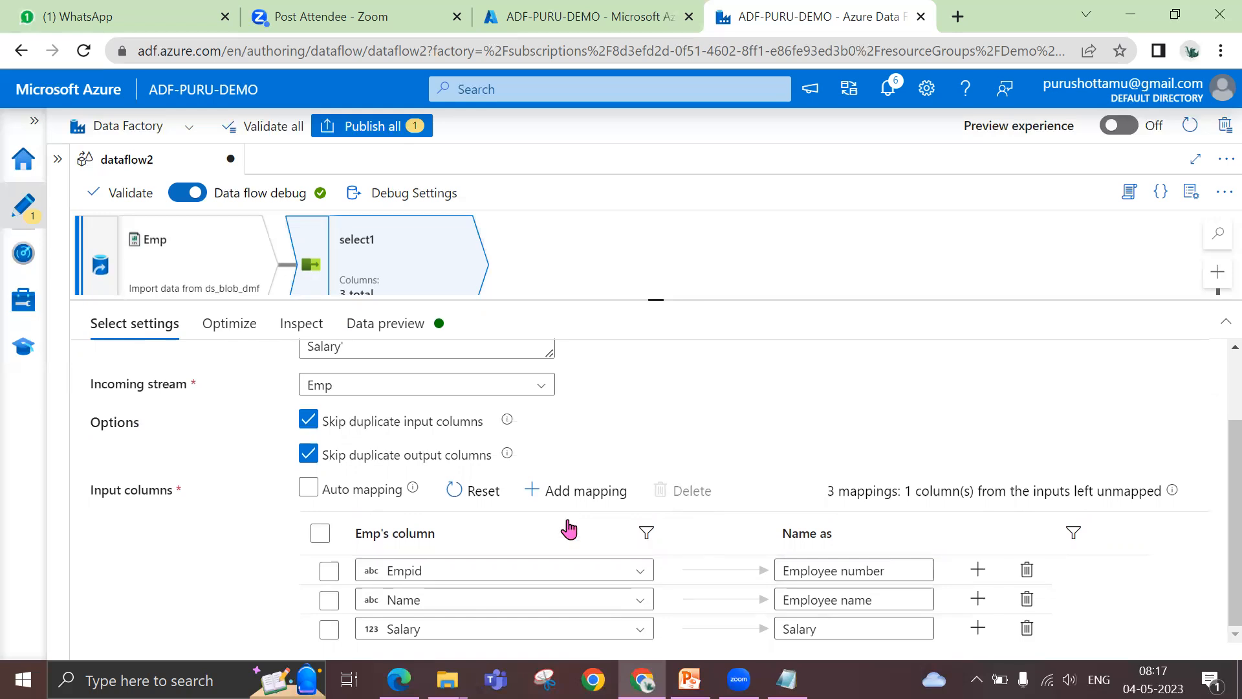
left_click(563, 497)
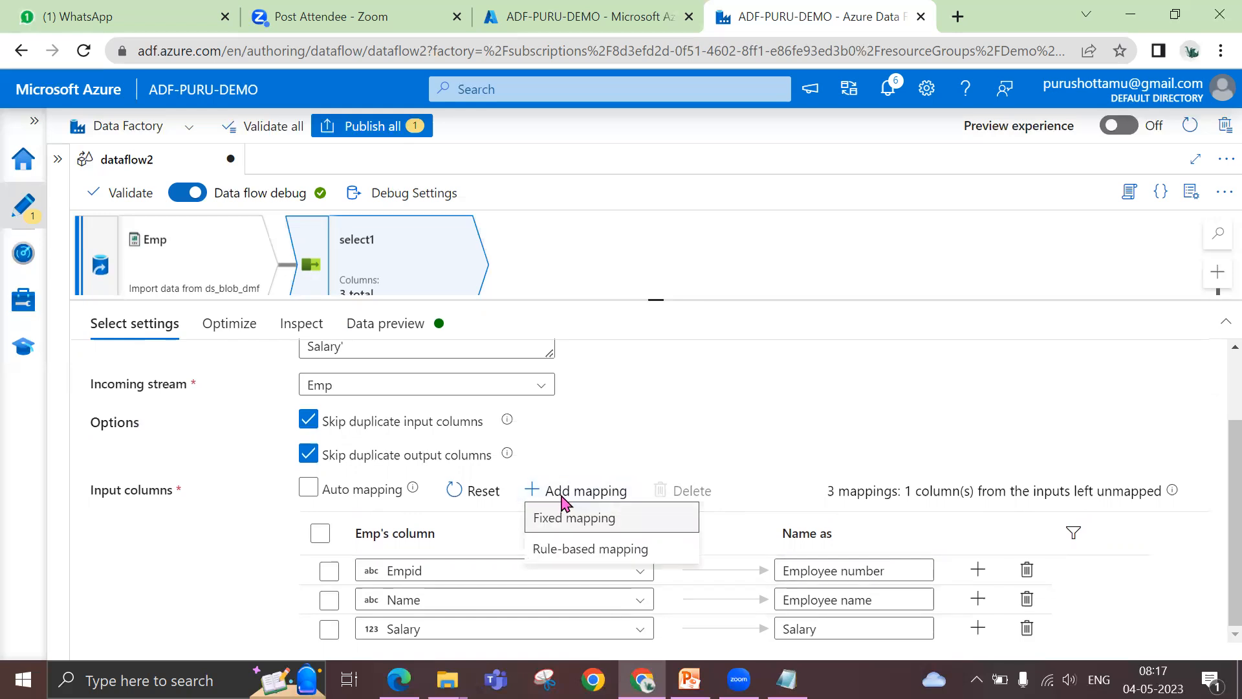
left_click(561, 518)
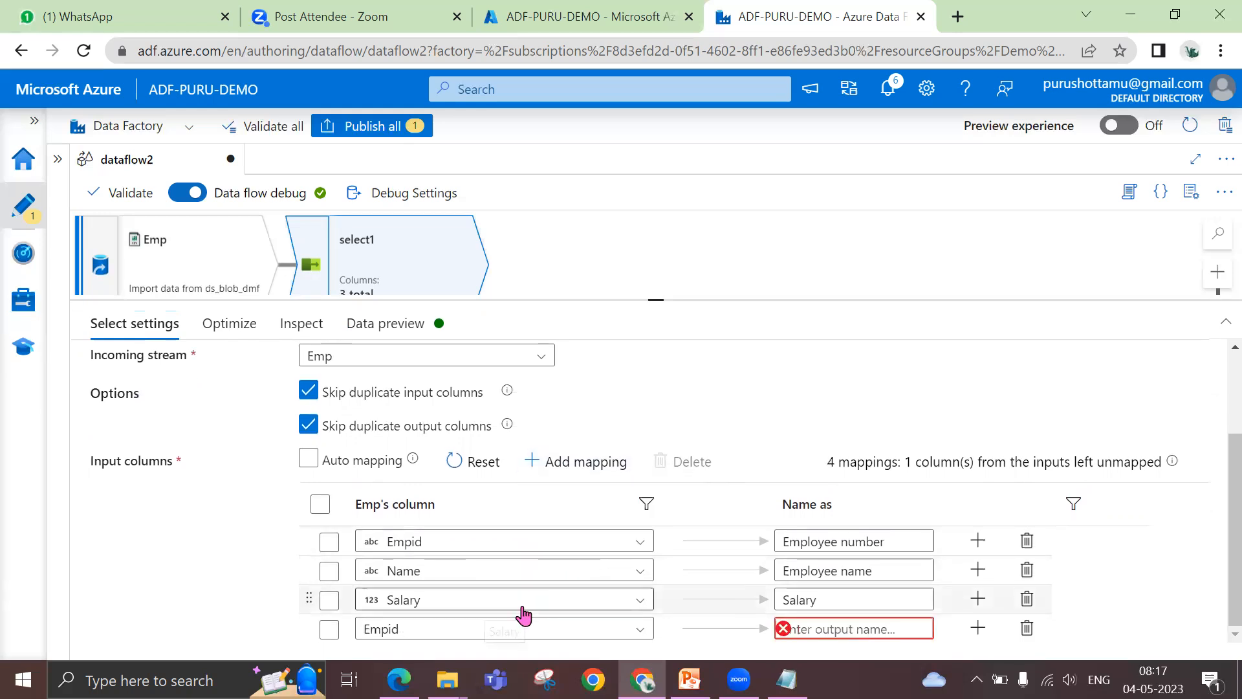
left_click(422, 637)
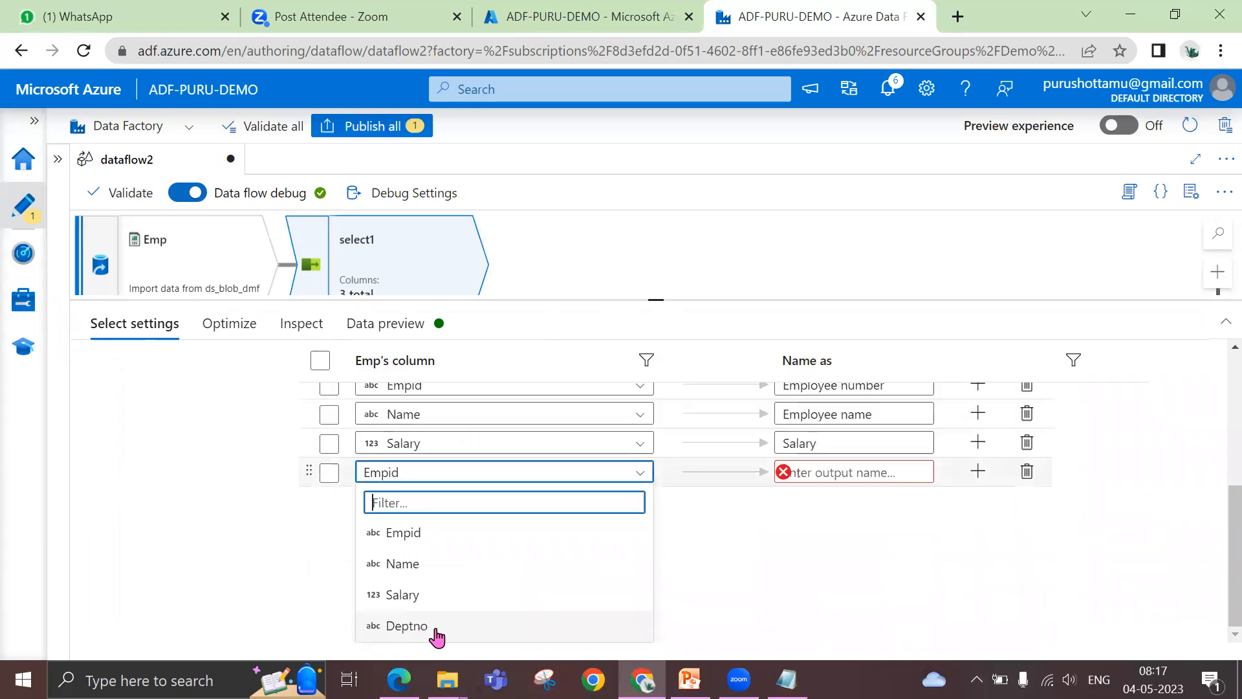
scroll(433, 631, "up", 2)
scroll(437, 631, "down", 2)
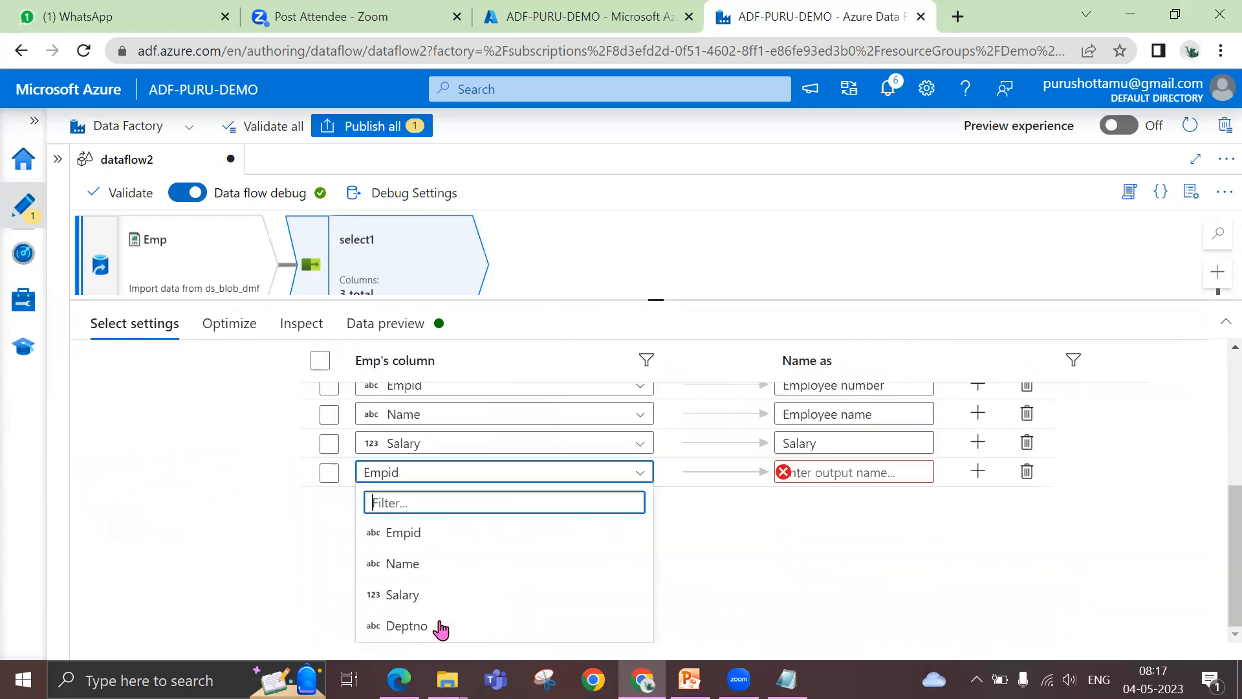
left_click(327, 474)
left_click(447, 631)
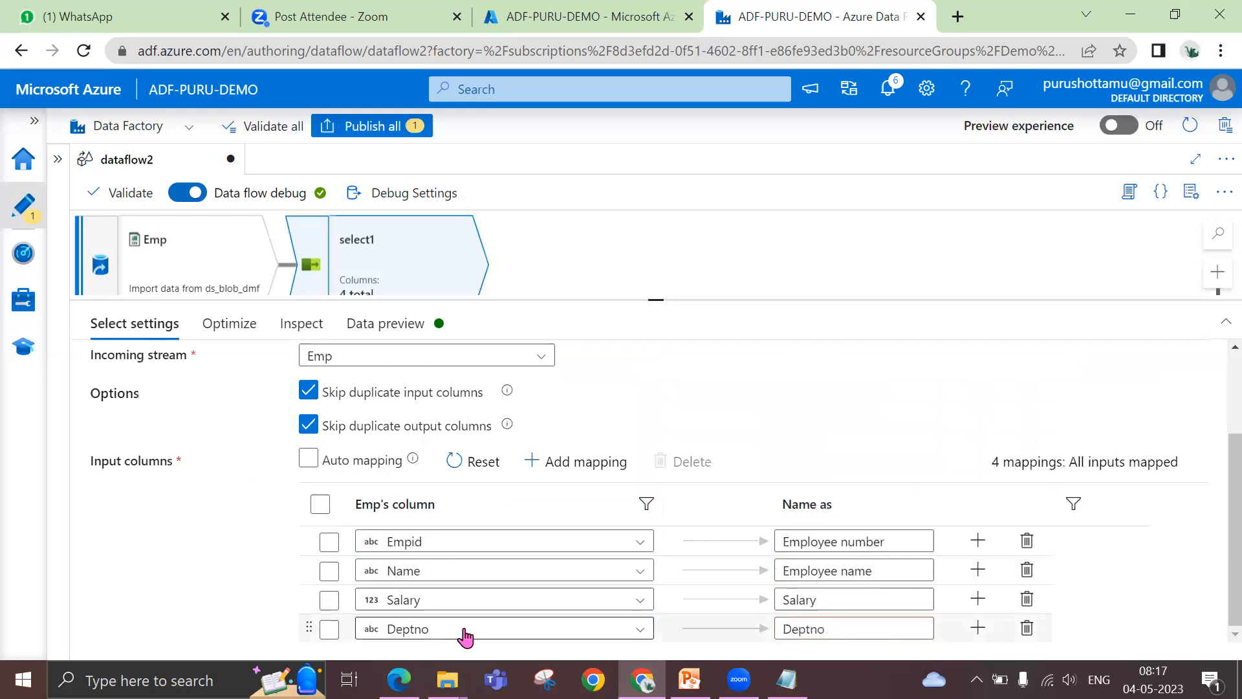
Set the Deptno mapping's output name to employee dept, and remove that mapping from select1
double_click(842, 628)
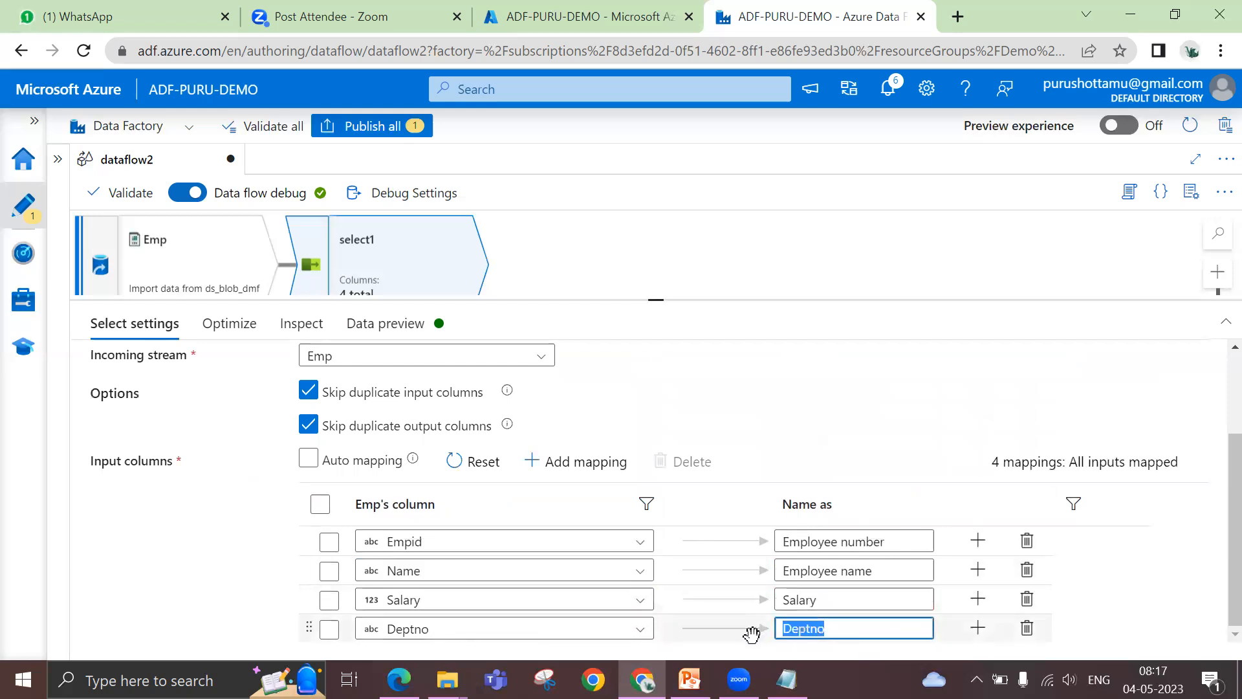
type("employee d")
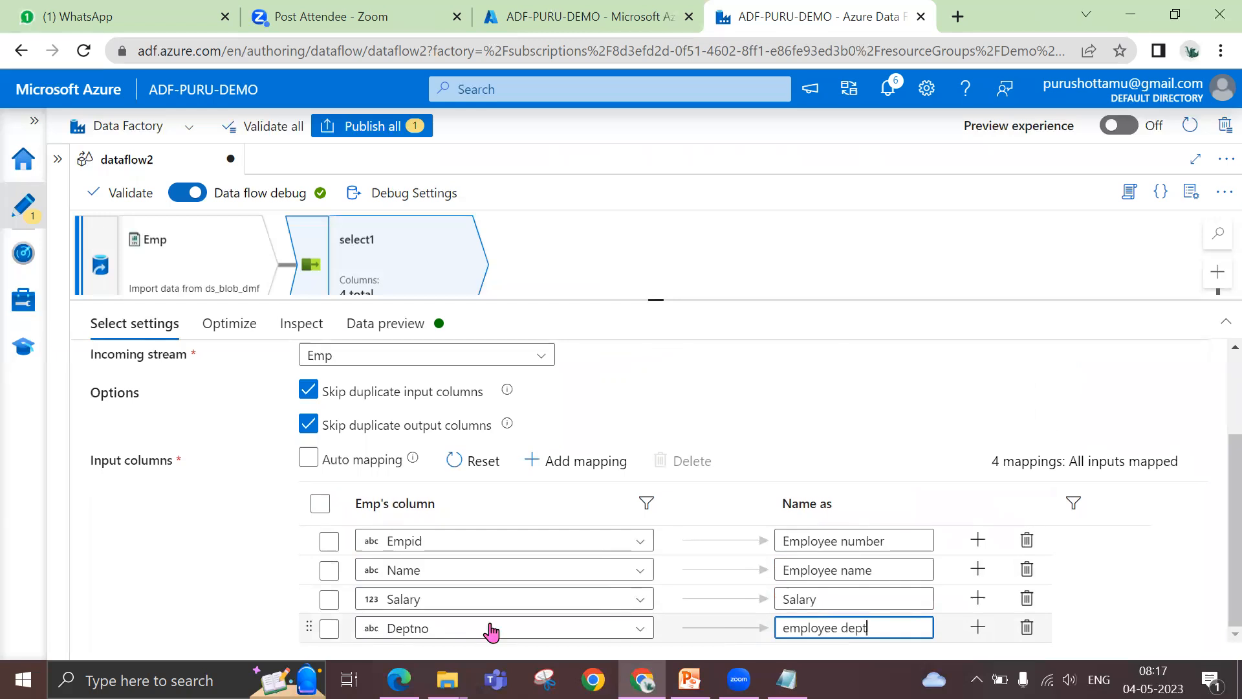
left_click(1026, 629)
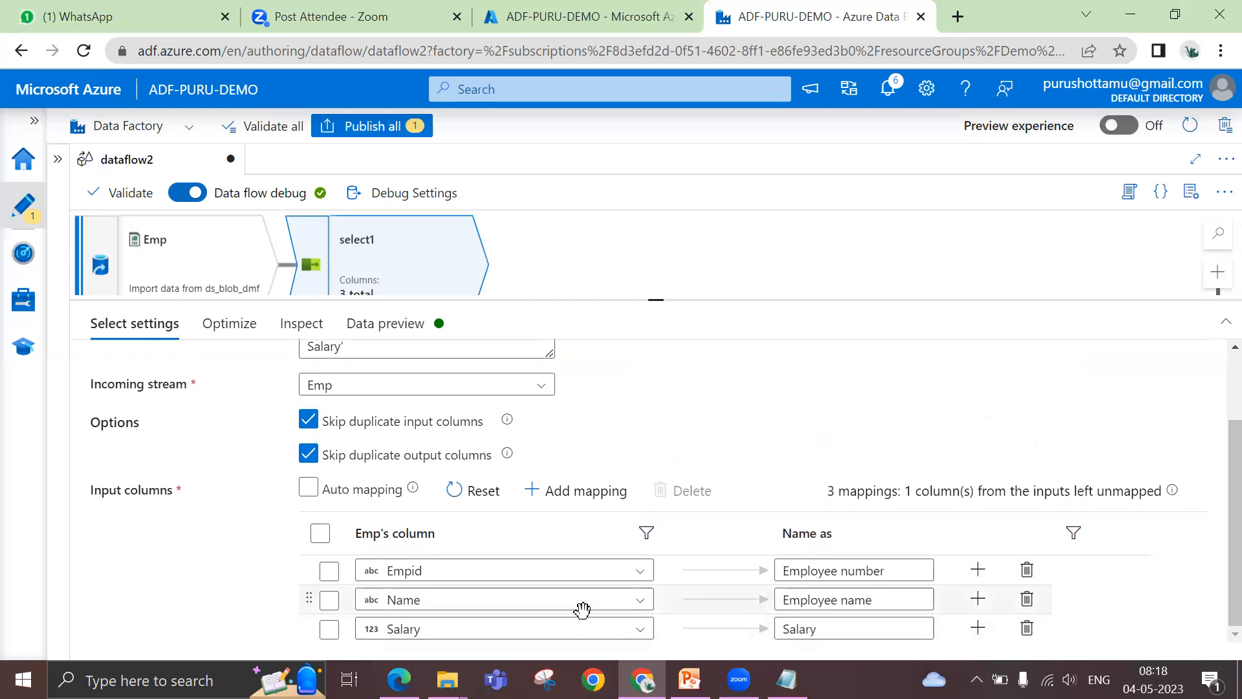
Add a second fixed mapping for Empid in select1 with the output name Source ID
left_click(569, 500)
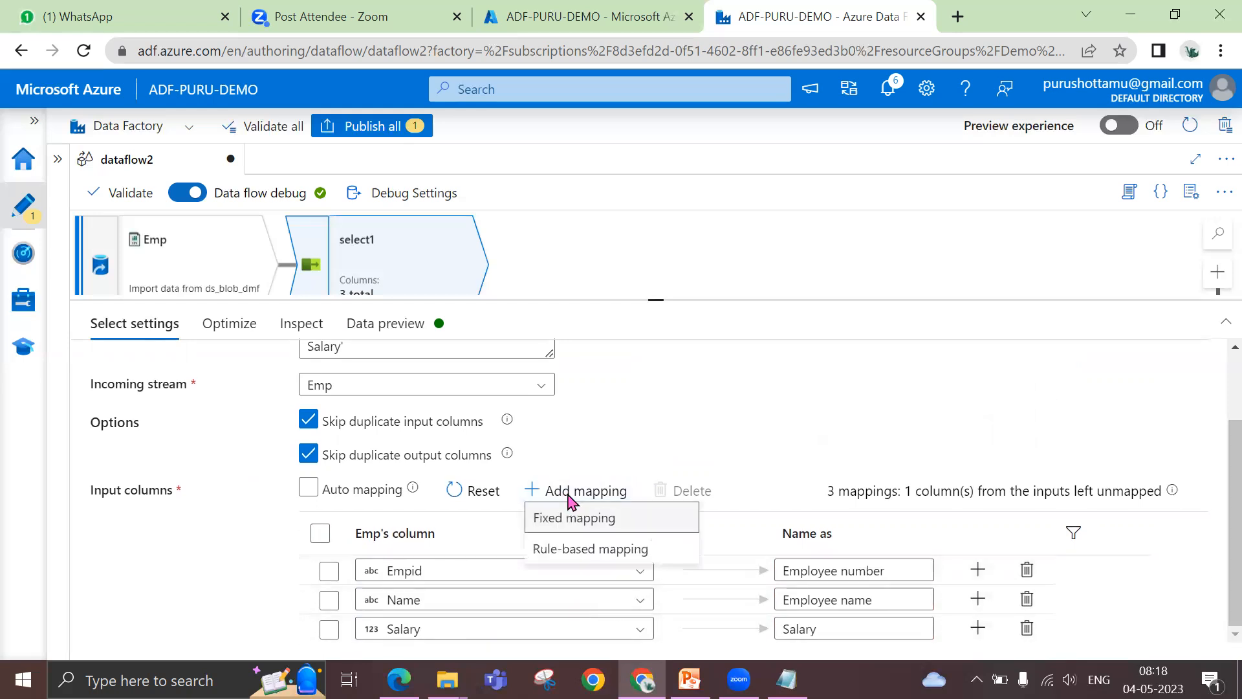
left_click(573, 518)
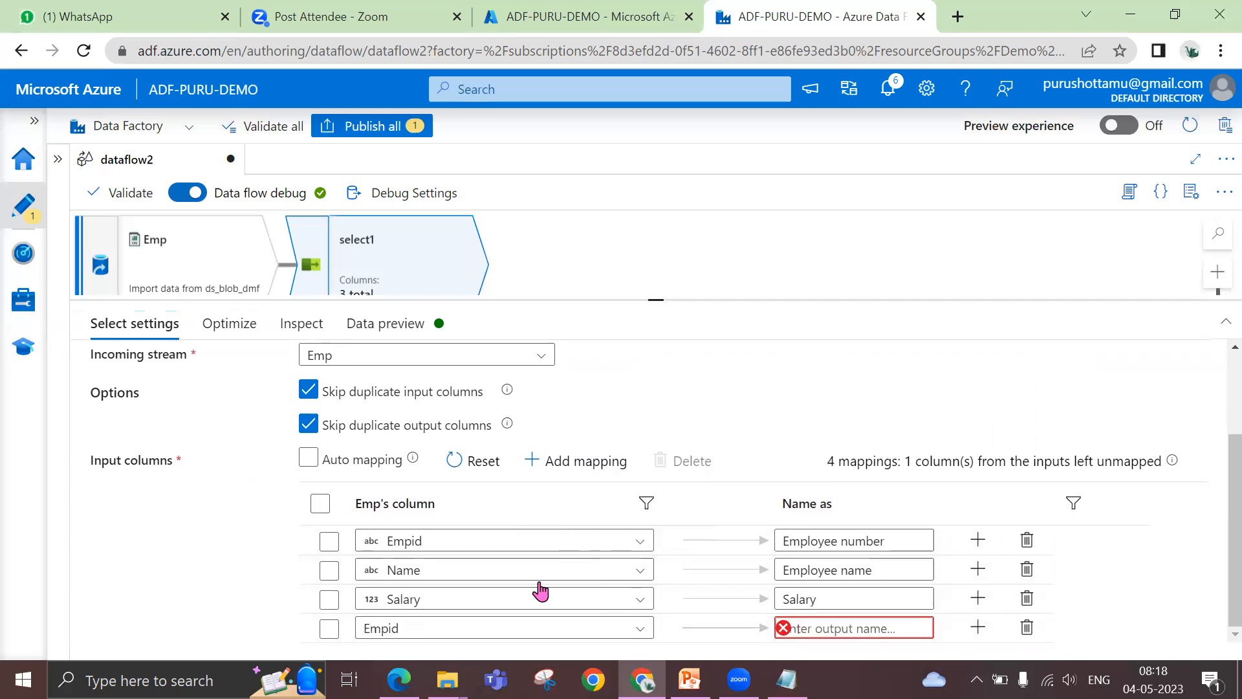
left_click(831, 628)
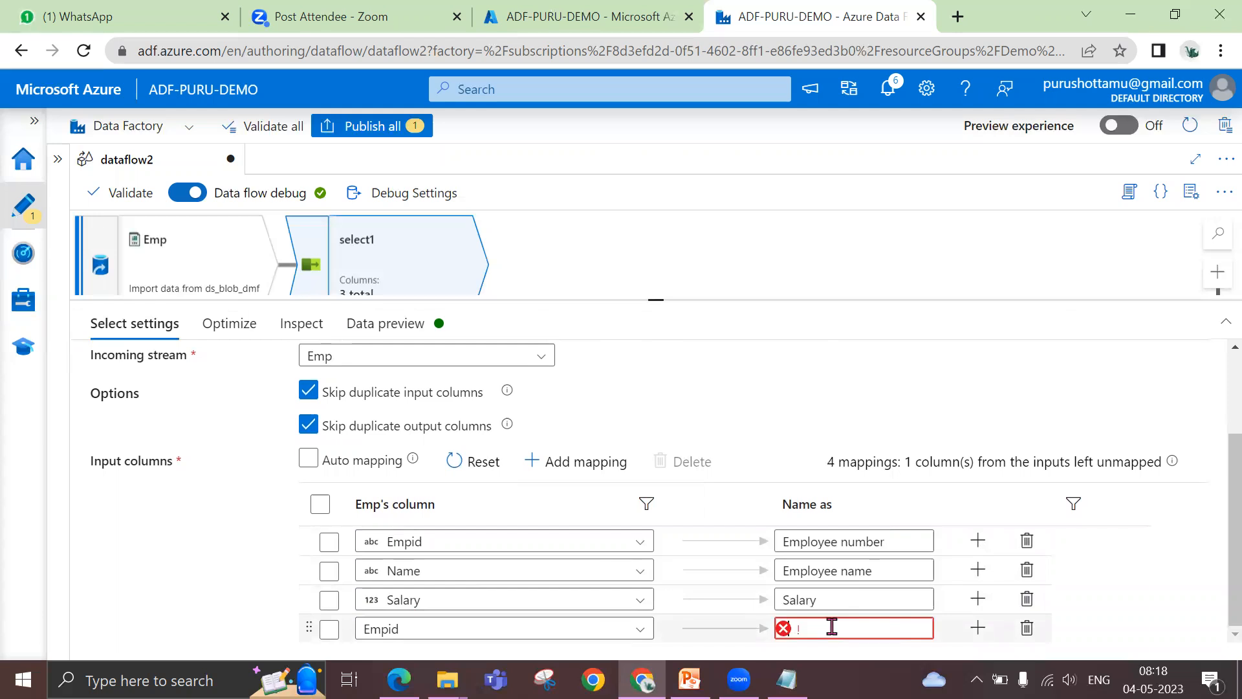
key("BackSpace")
type("E")
left_click(1110, 560)
scroll(1114, 564, "down", 3)
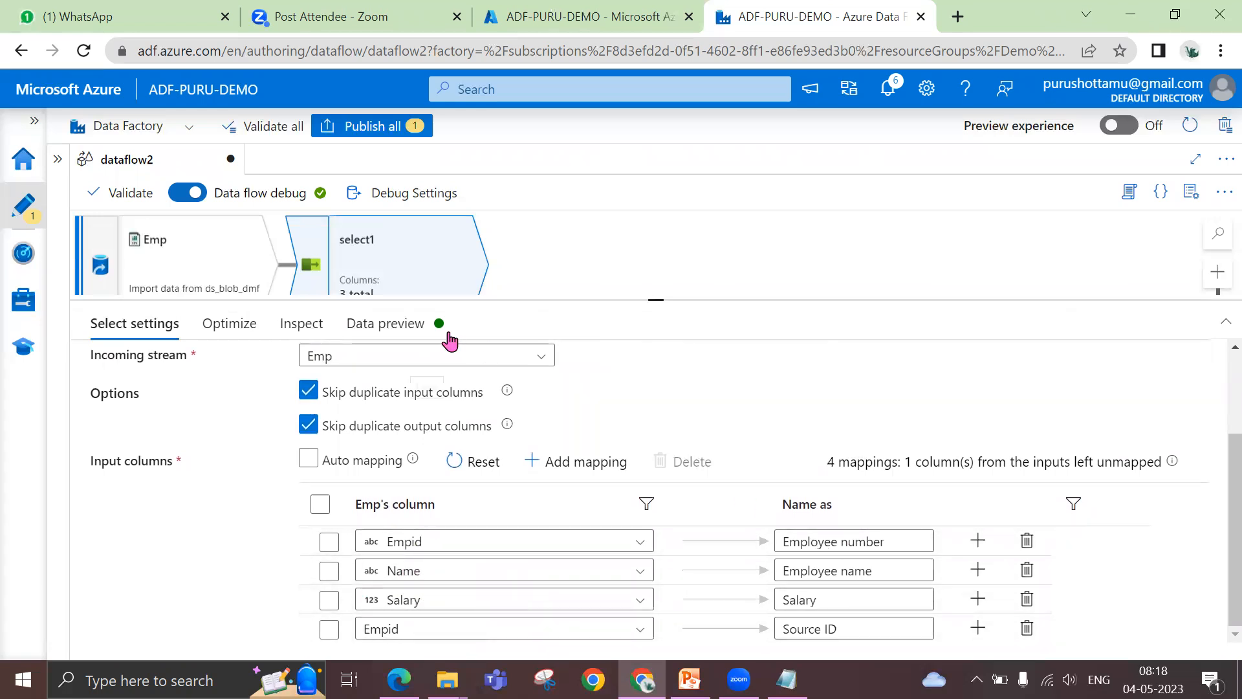
Refresh select1's data preview, check the schema modifiers list on the PowerPoint slide, and return to the data flow
left_click(401, 327)
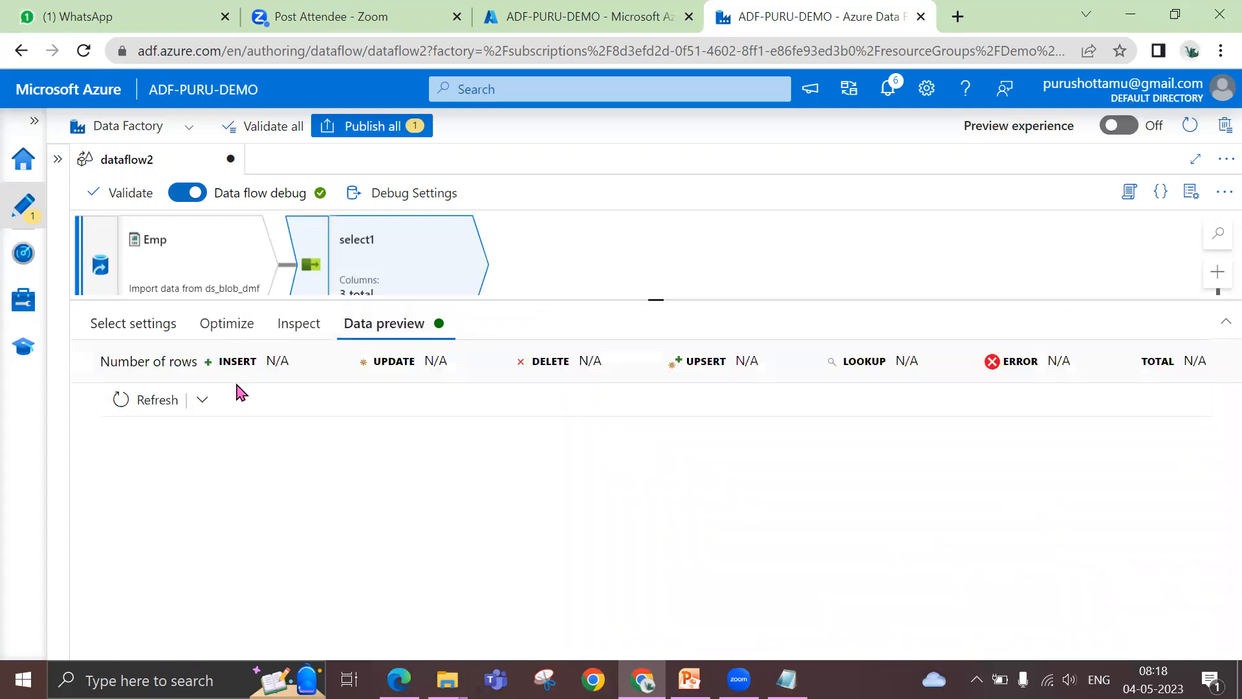
left_click(160, 398)
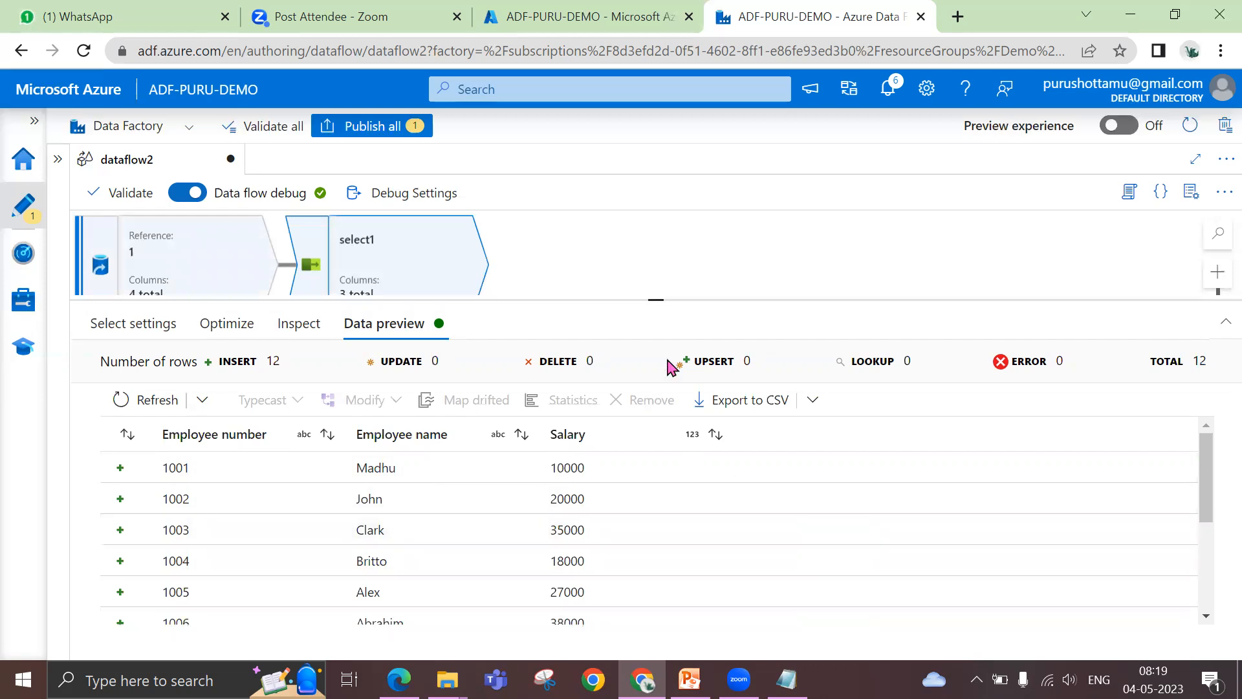
key("alt+Tab")
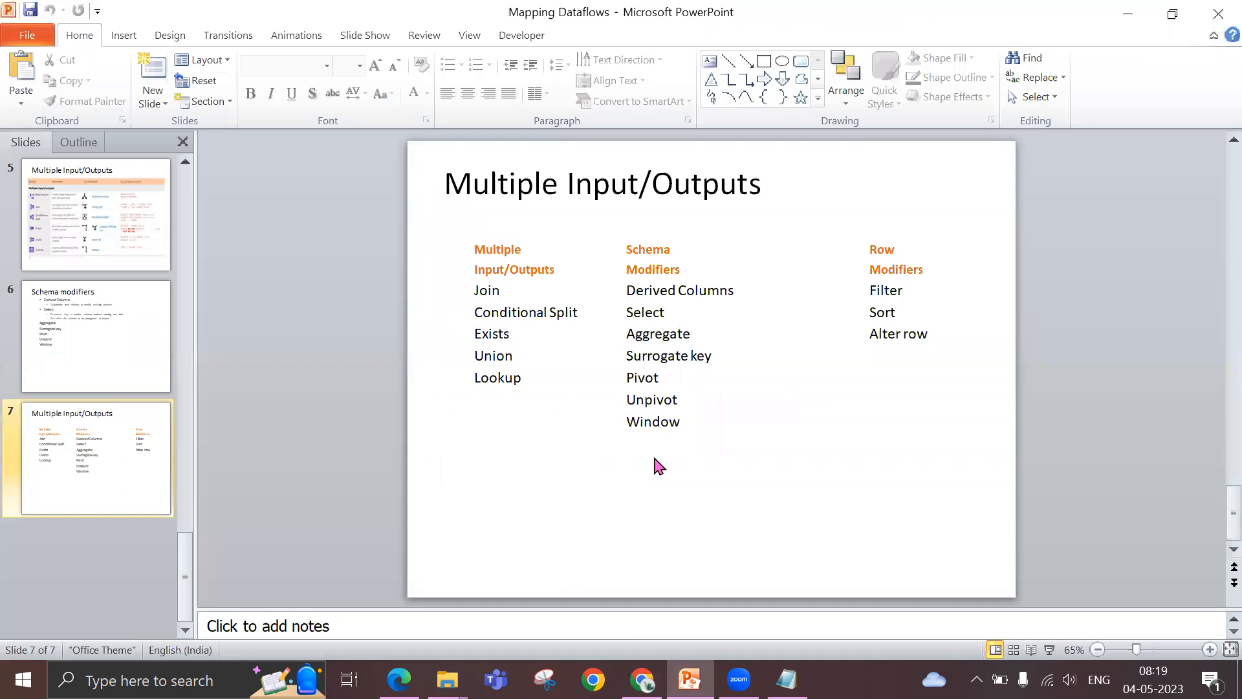
key("alt+Tab")
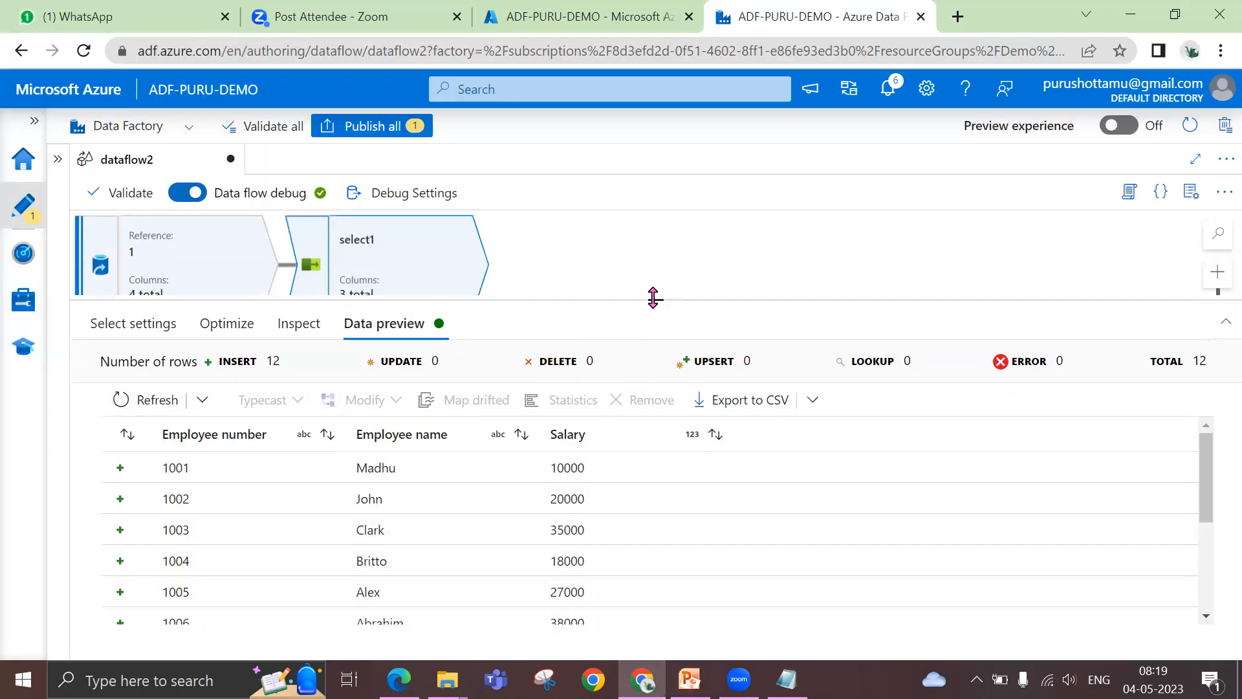
Delete the select1 transformation and select the Emp source
left_click_drag(655, 300, 655, 373)
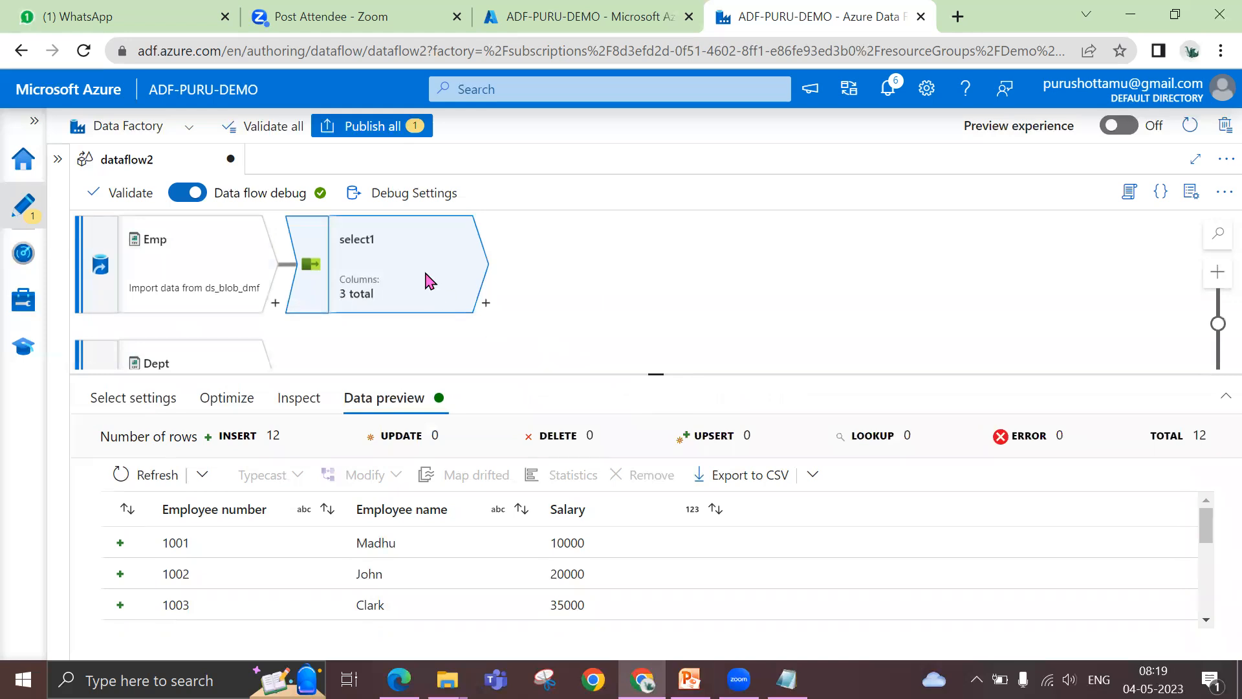
key("Delete")
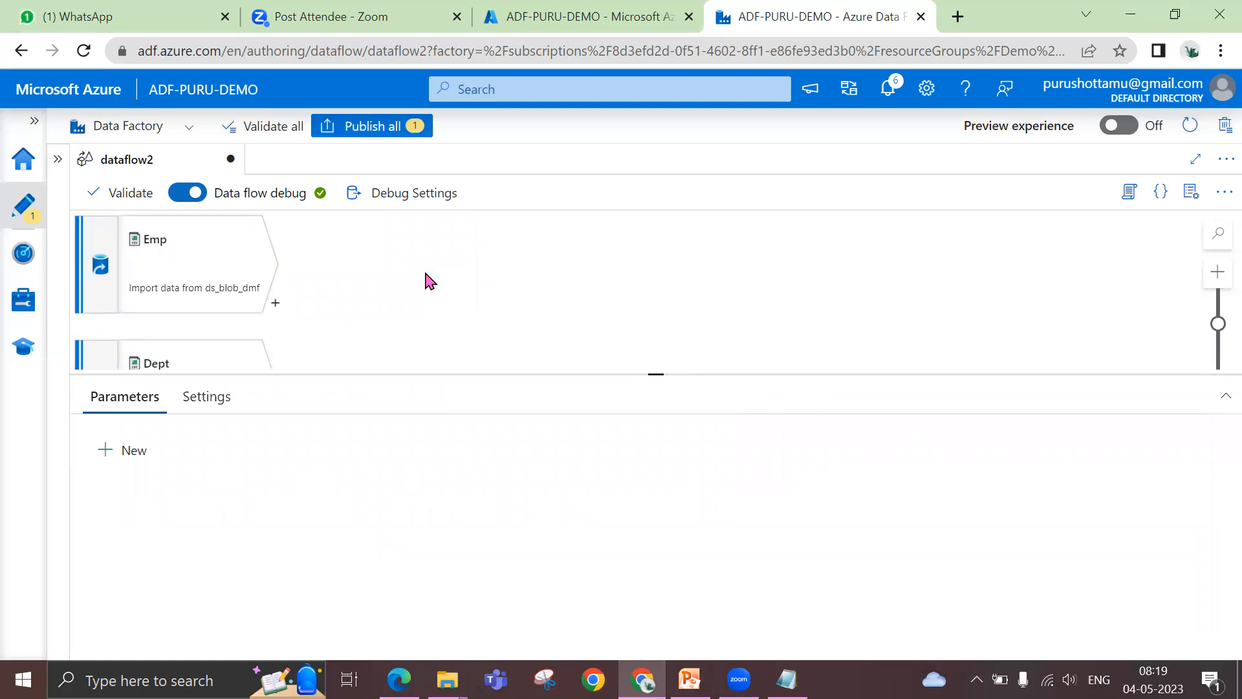
left_click(178, 280)
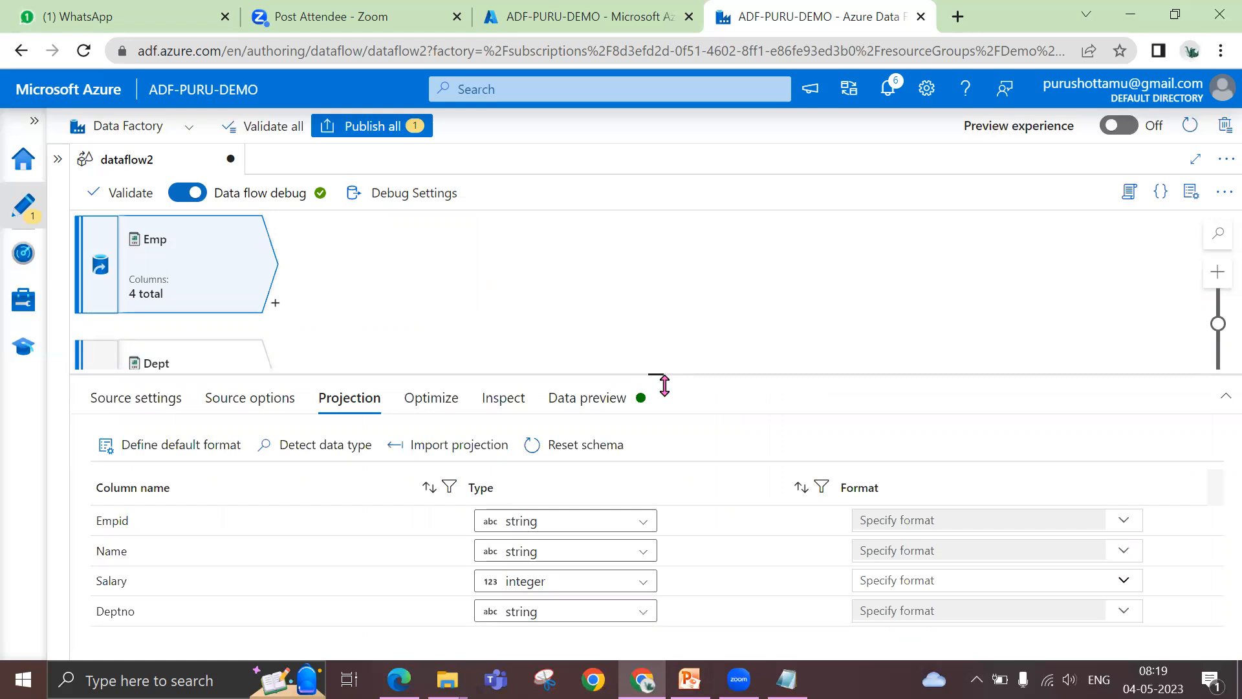
Switch to File Explorer to look at the files in the scripts folder, and return to the data flow
mouse_move(447, 679)
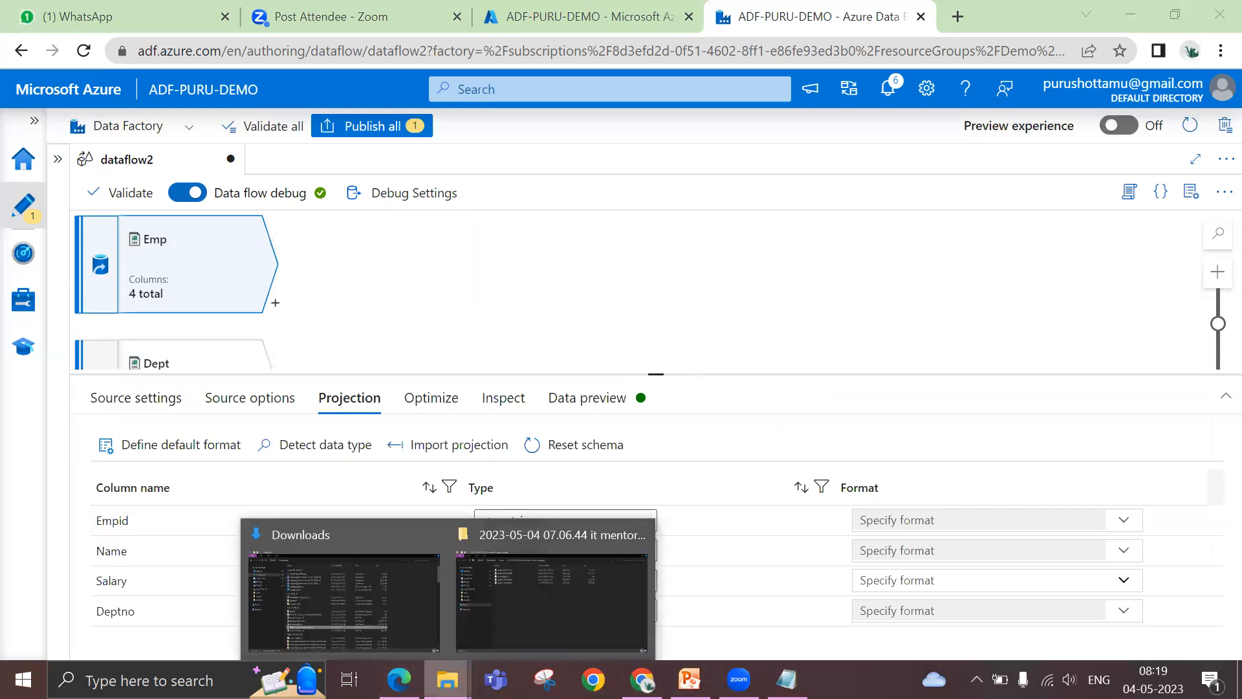
left_click(416, 643)
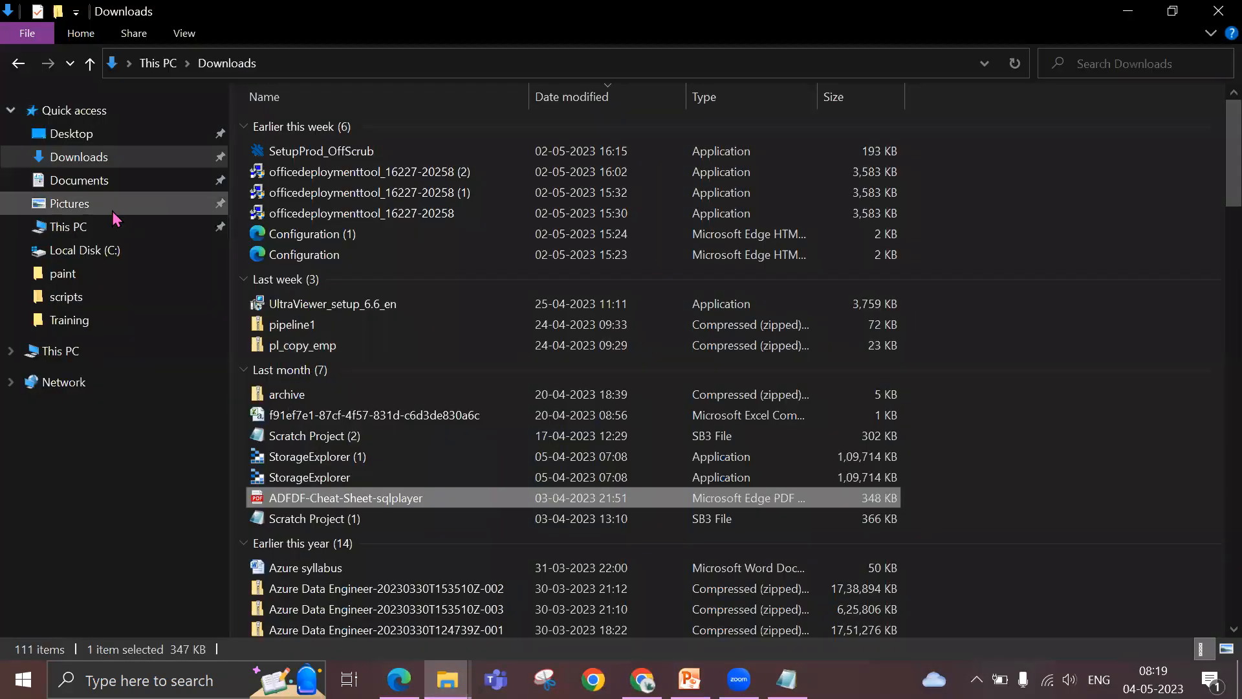
left_click(81, 297)
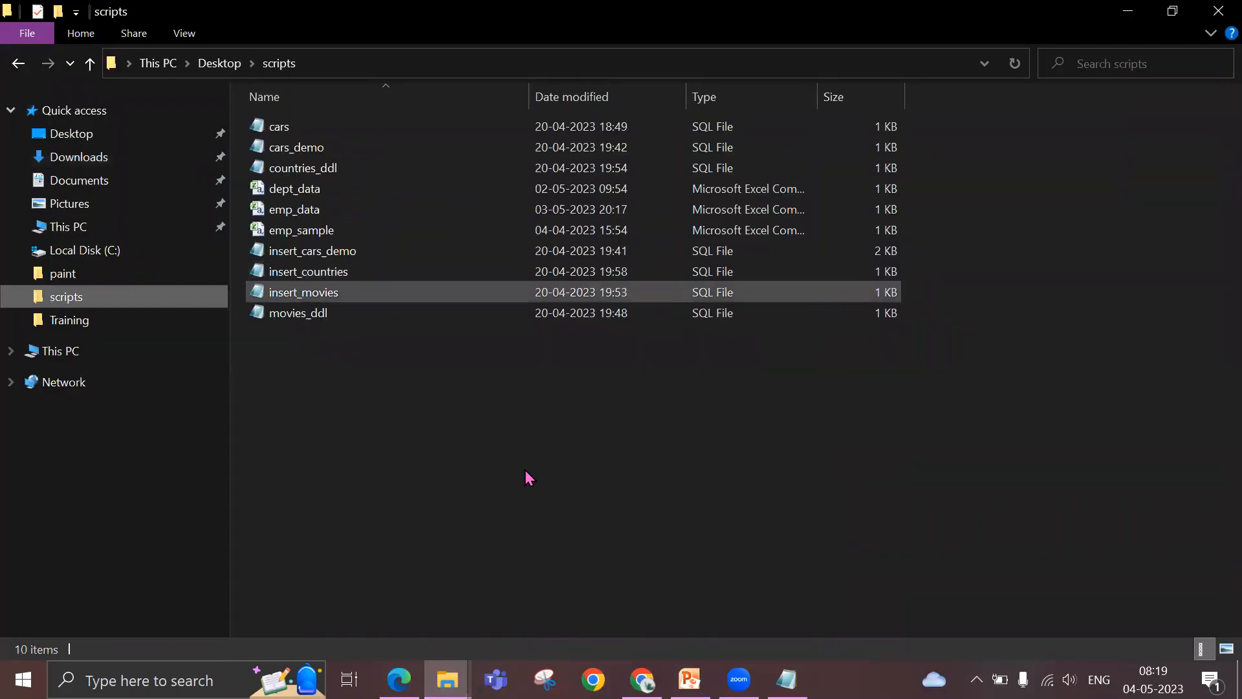
left_click(641, 679)
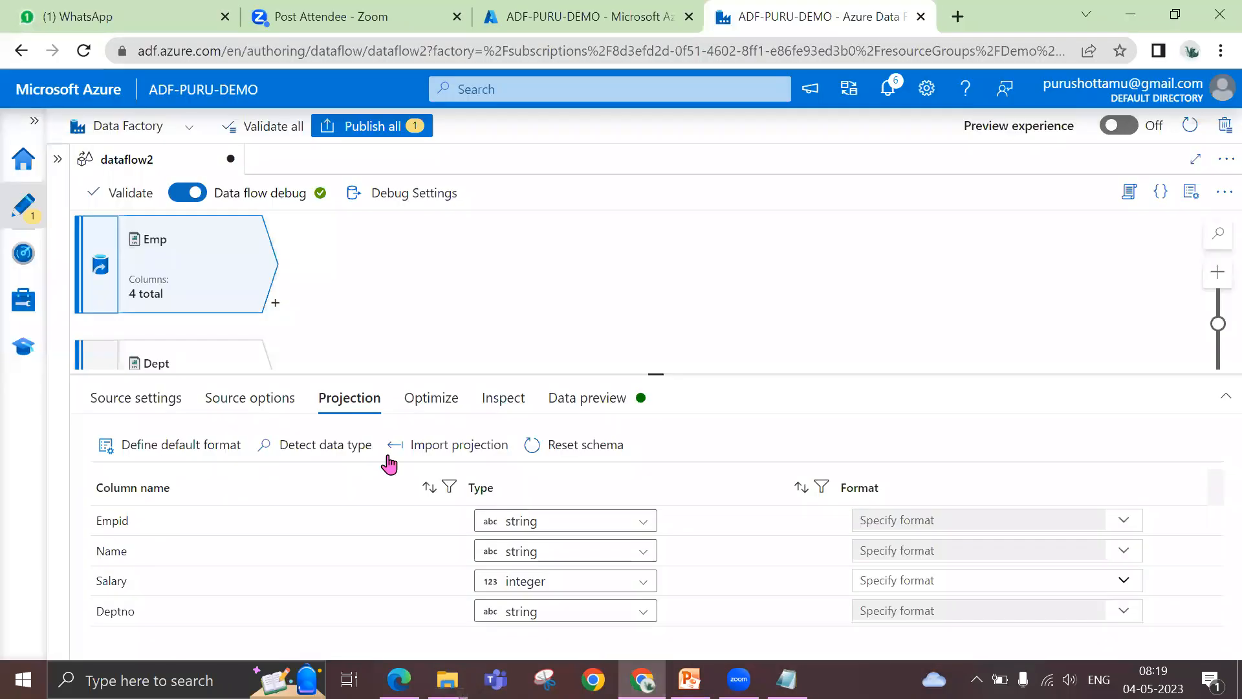
Open the Emp source's ds_blob_dmf dataset, preview the emp_data.csv data, and close the preview and the dataset
left_click(157, 403)
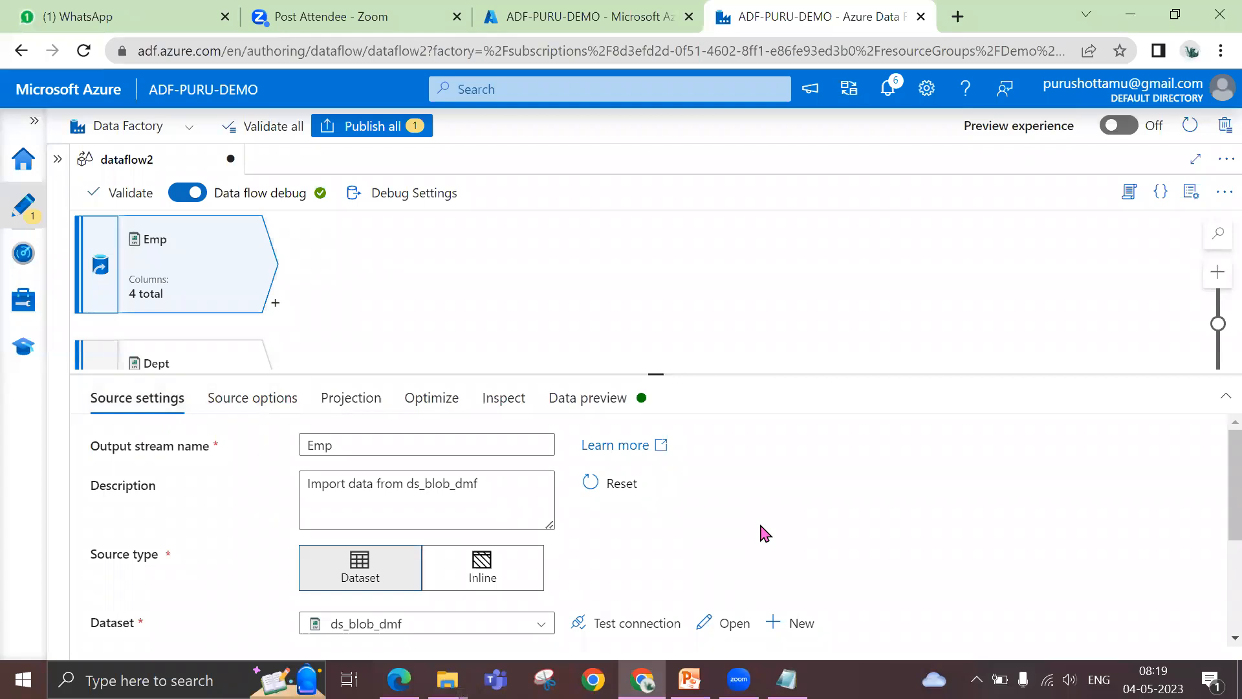
scroll(763, 532, "down", 2)
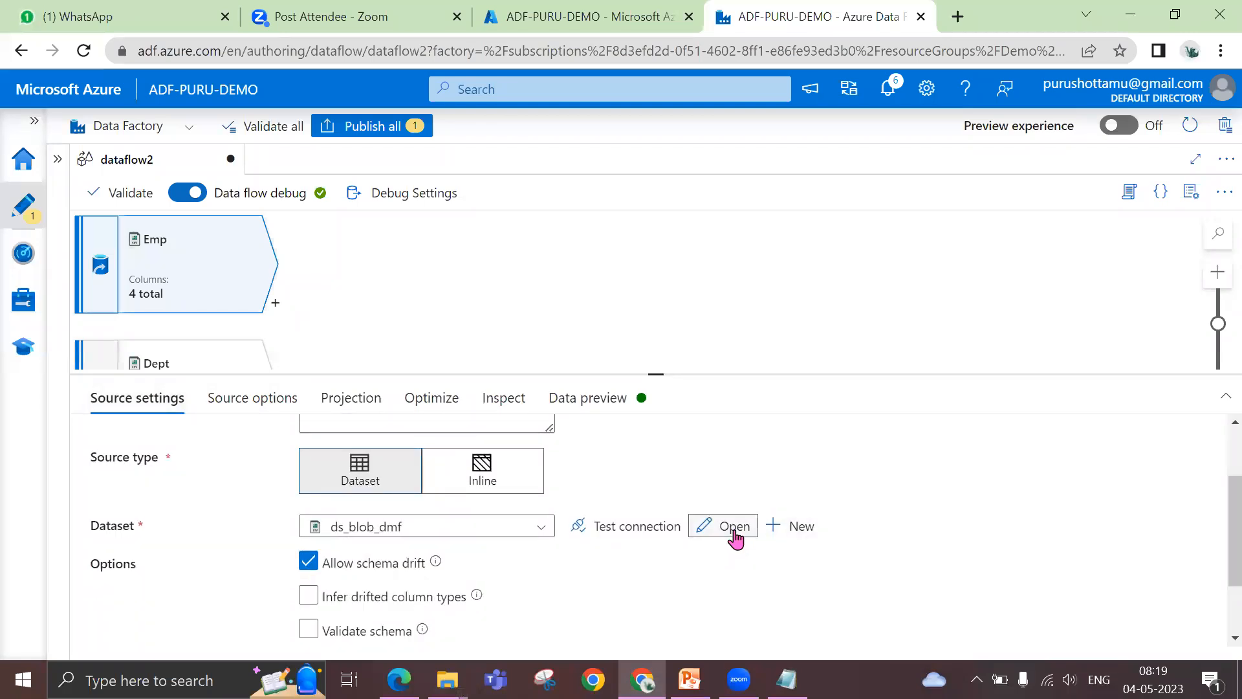
left_click(735, 534)
left_click(948, 469)
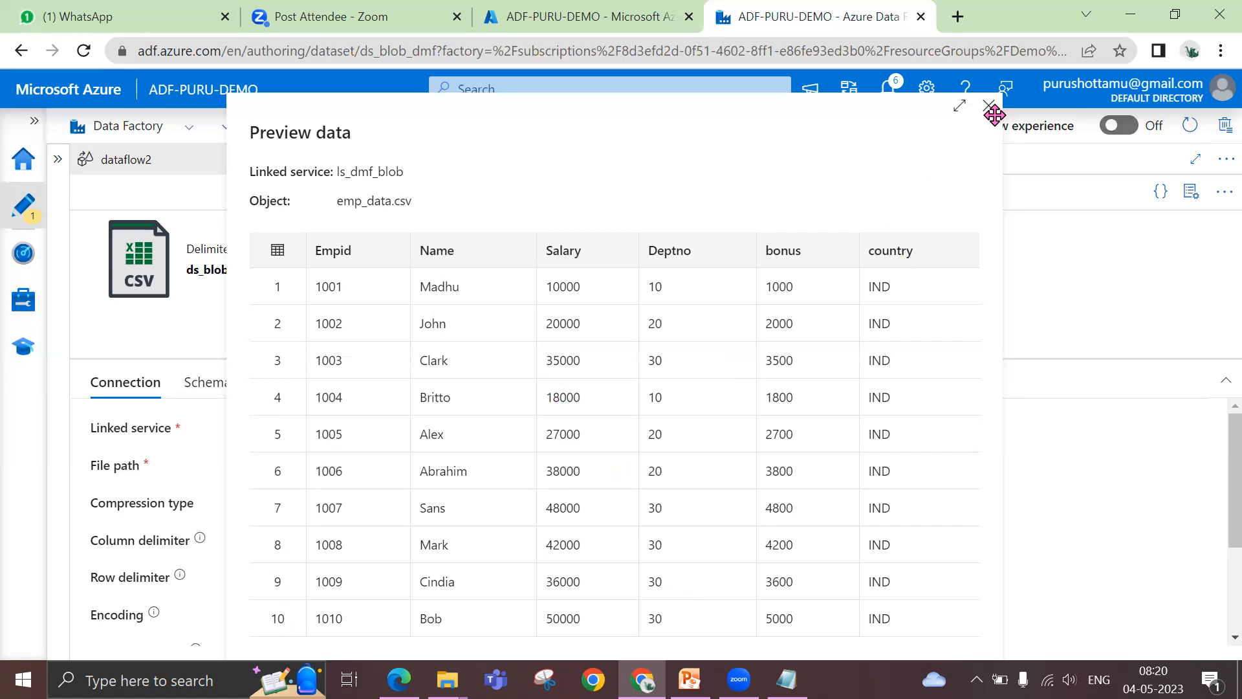
left_click(989, 106)
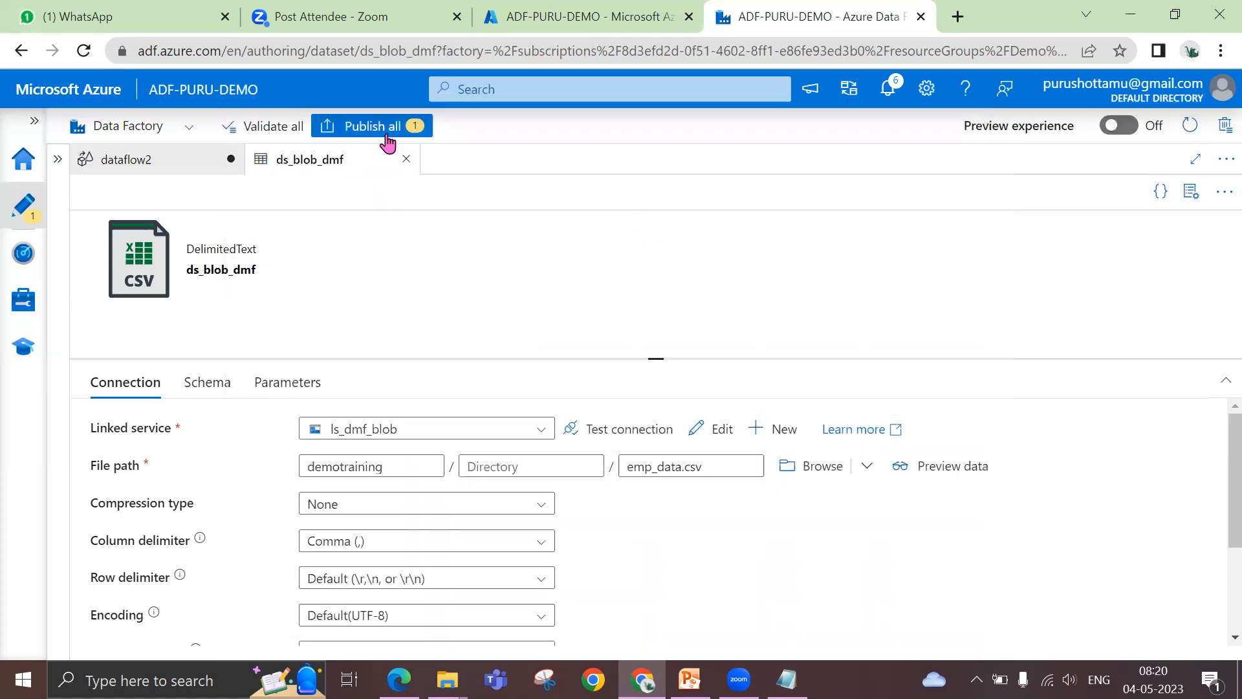
left_click(407, 159)
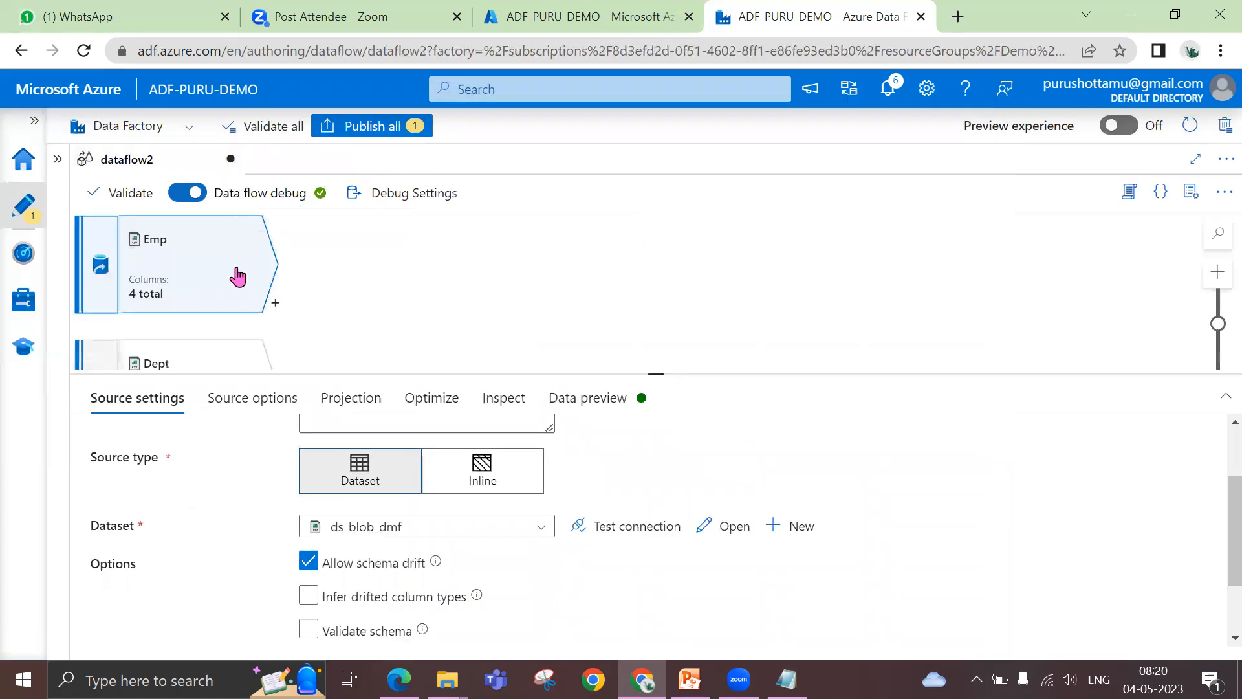
Add an Aggregate transformation after the Emp source
left_click(277, 308)
scroll(369, 540, "down", 2)
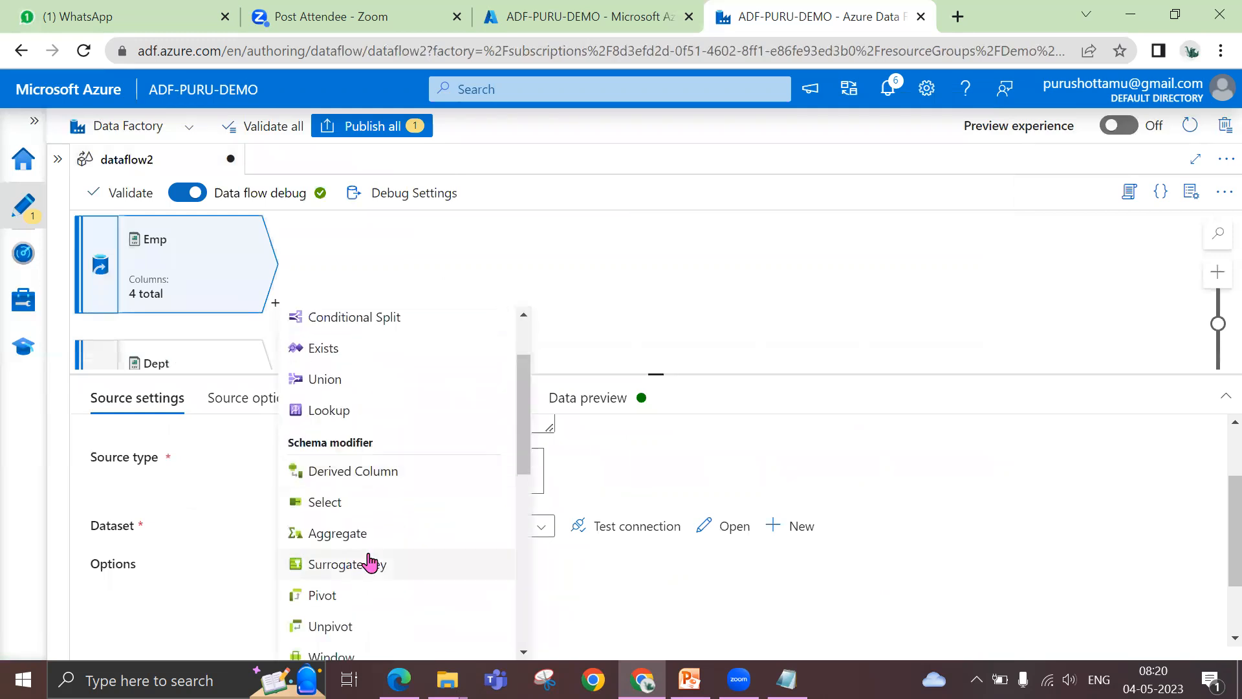
left_click(361, 537)
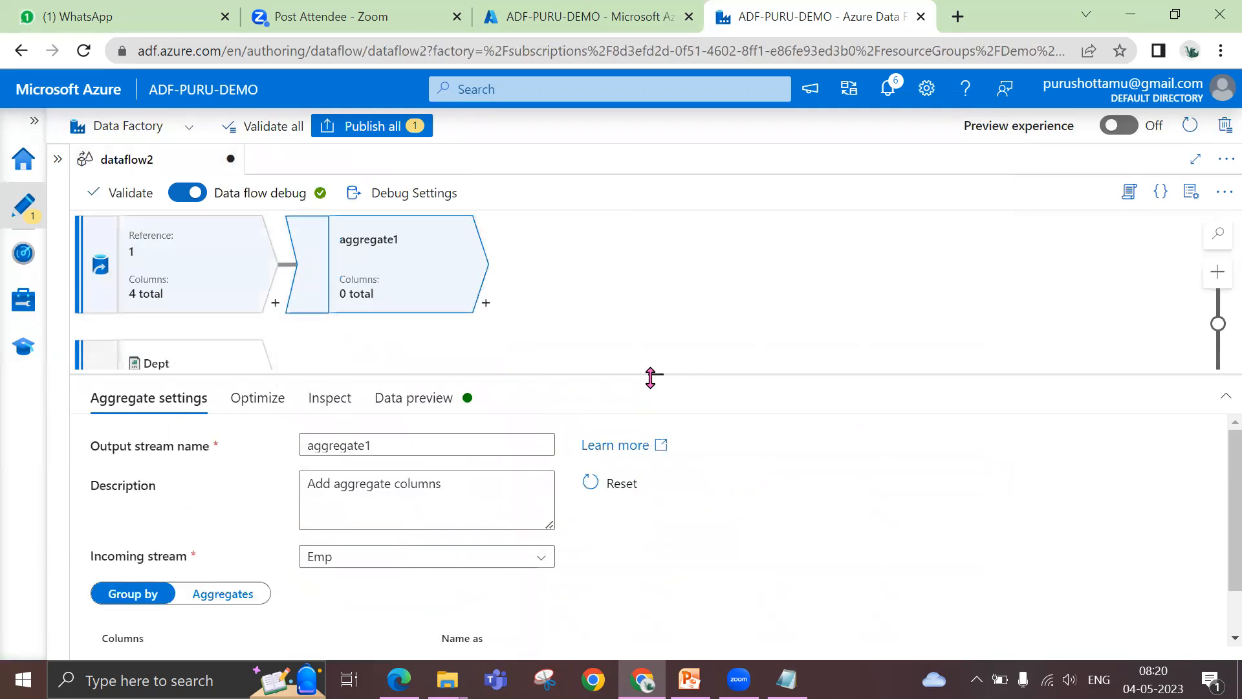
Name the aggregate's output stream DeptSalary and show its Group by settings
left_click_drag(652, 375, 658, 285)
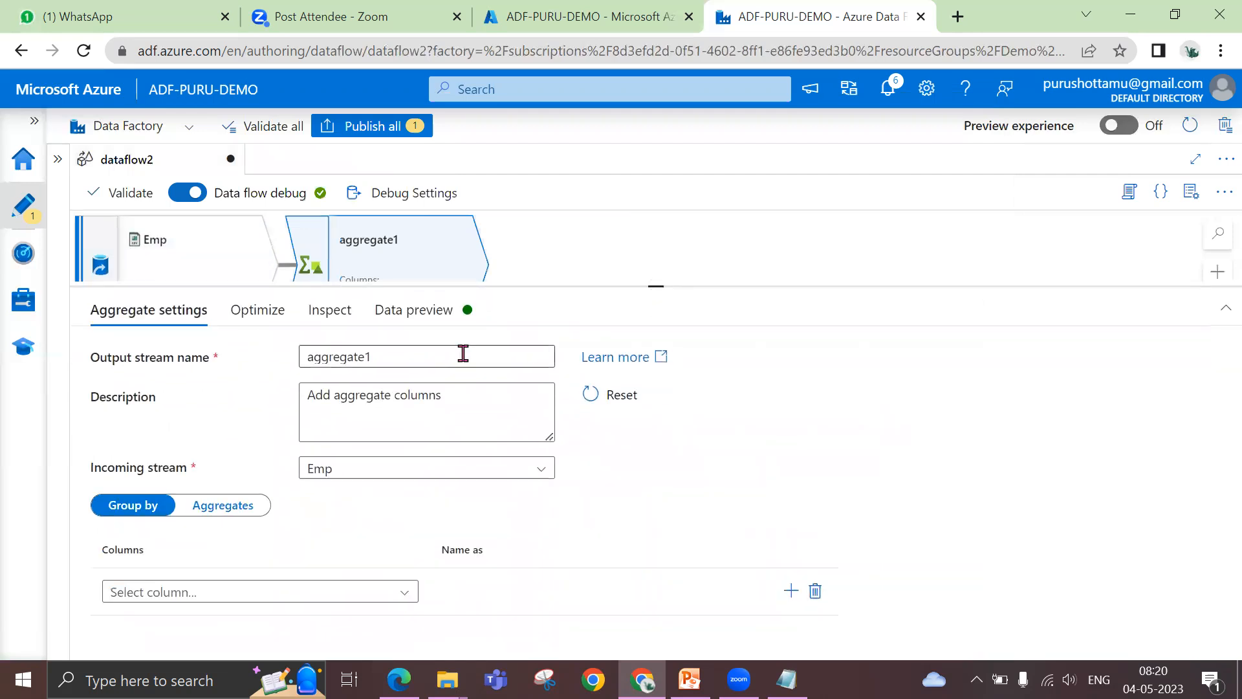
left_click_drag(463, 353, 257, 363)
type("DeptSal")
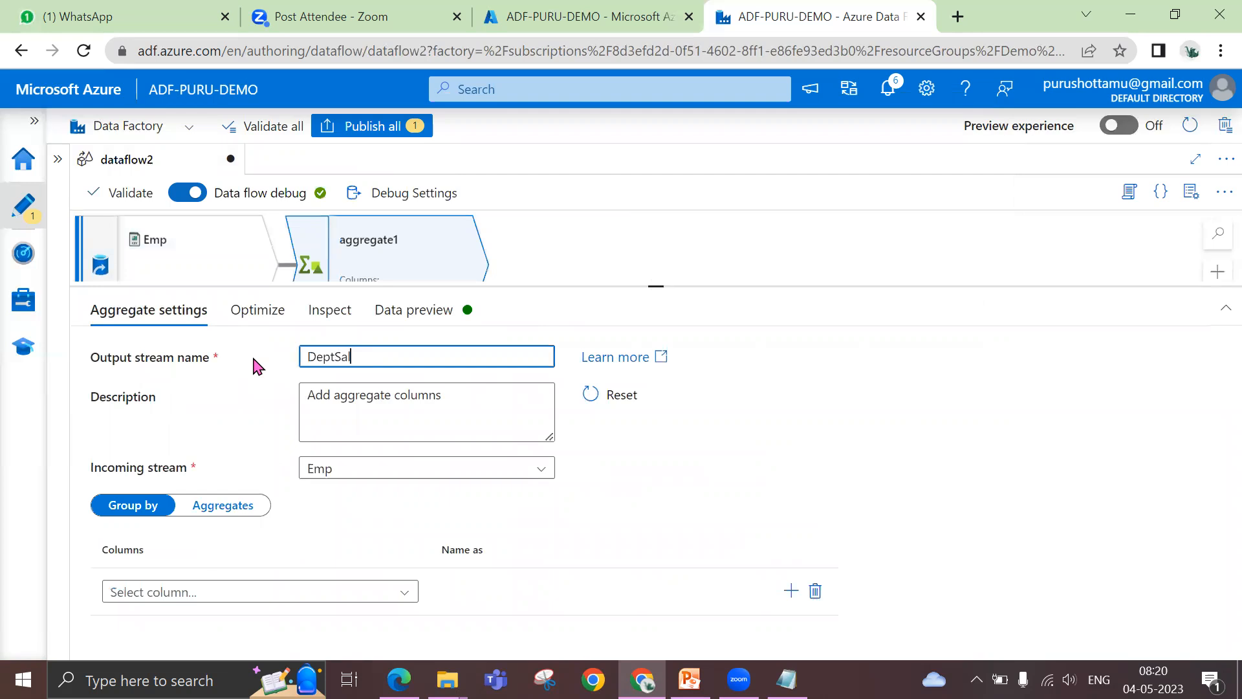
left_click(862, 499)
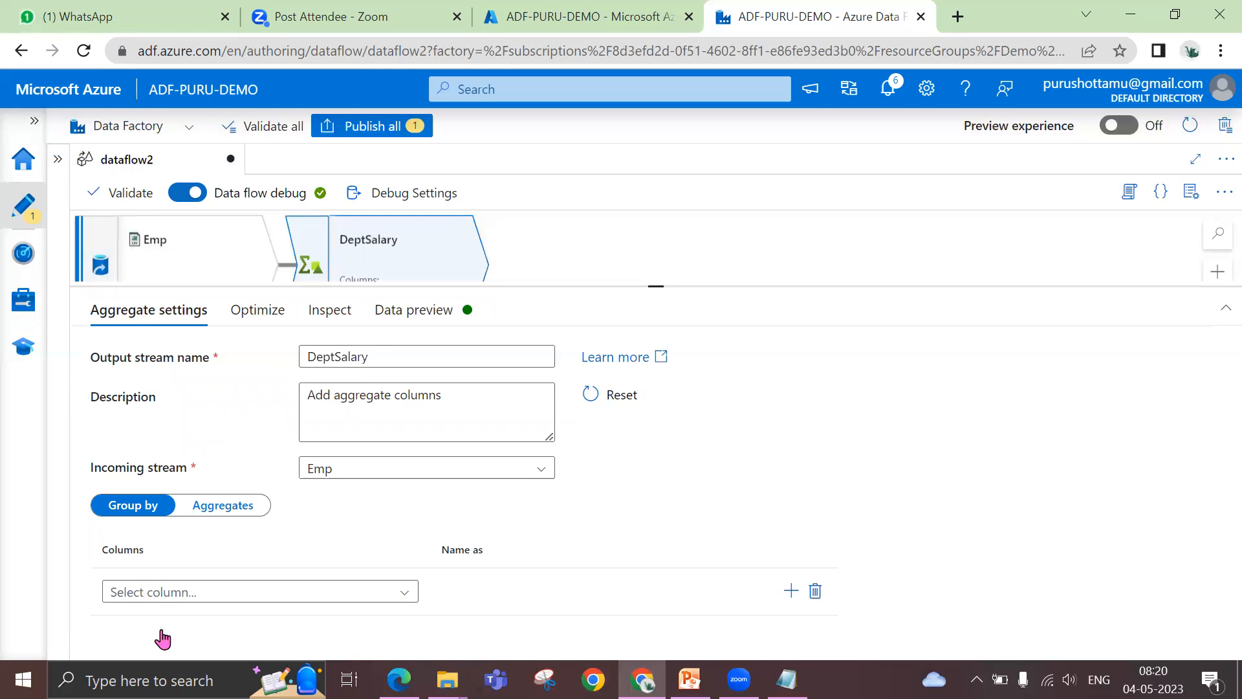
left_click(205, 517)
left_click(125, 518)
Switch to the untitled Notepad note, move its window aside, and delete the line below the CASE example
left_click_drag(657, 289, 656, 252)
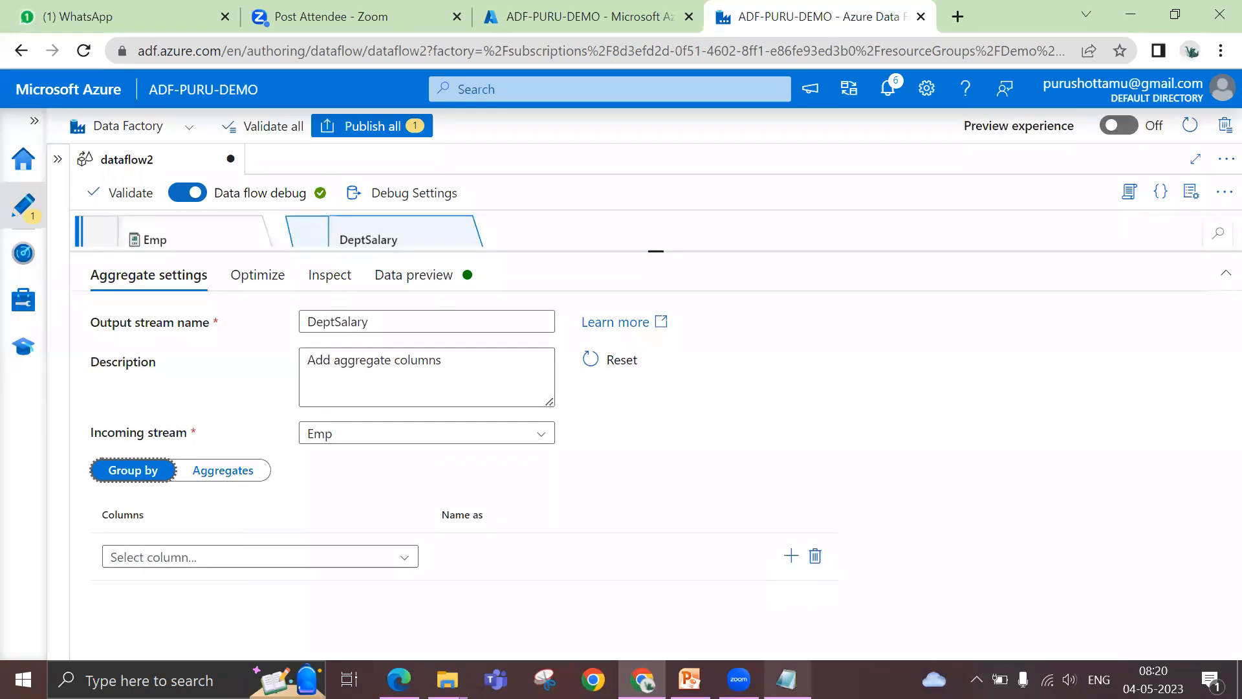
mouse_move(786, 680)
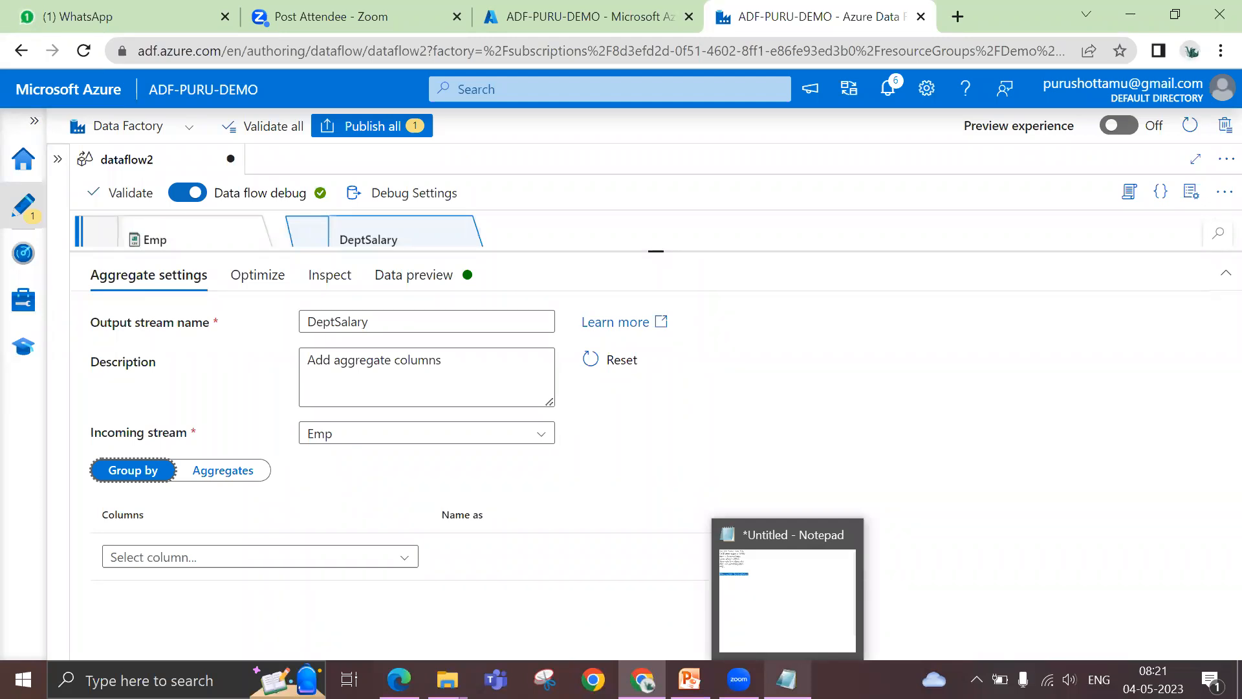
left_click(744, 535)
left_click_drag(507, 158, 794, 180)
left_click(609, 349)
left_click_drag(609, 349, 390, 345)
key("Delete")
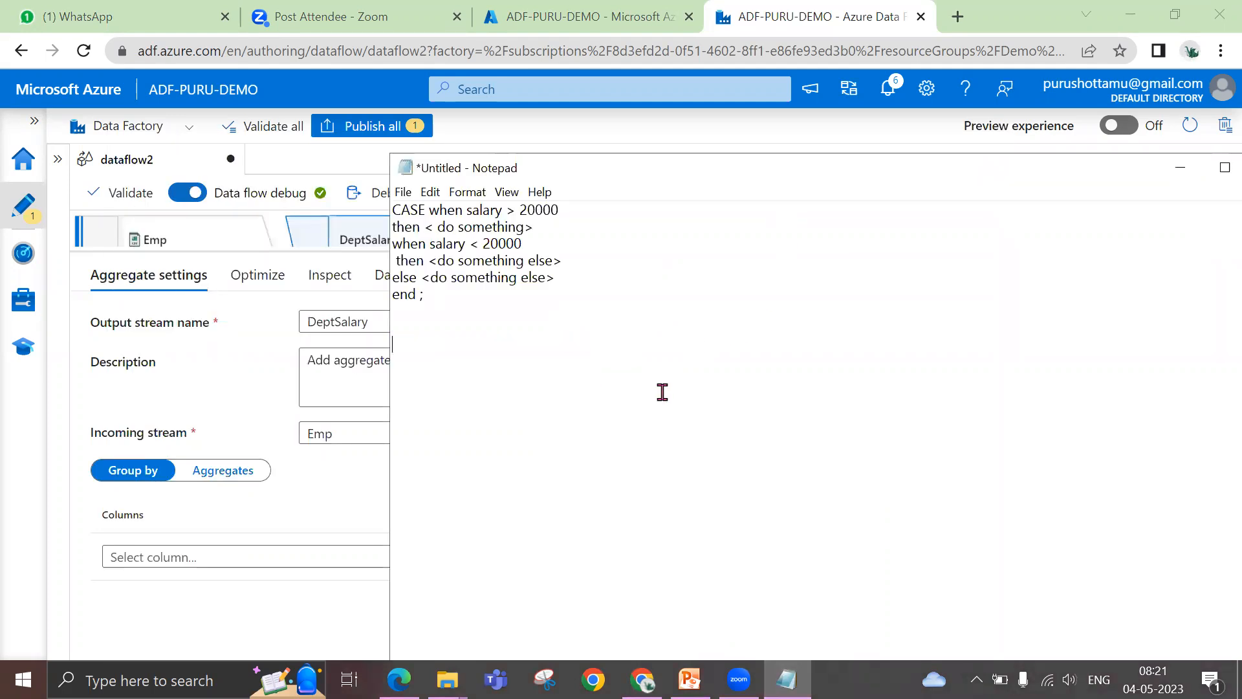
Write the query "select dept, sum(salary) from emp group by dept" on three lines below the CASE example
type("select")
type("dept, sum(salary) ")
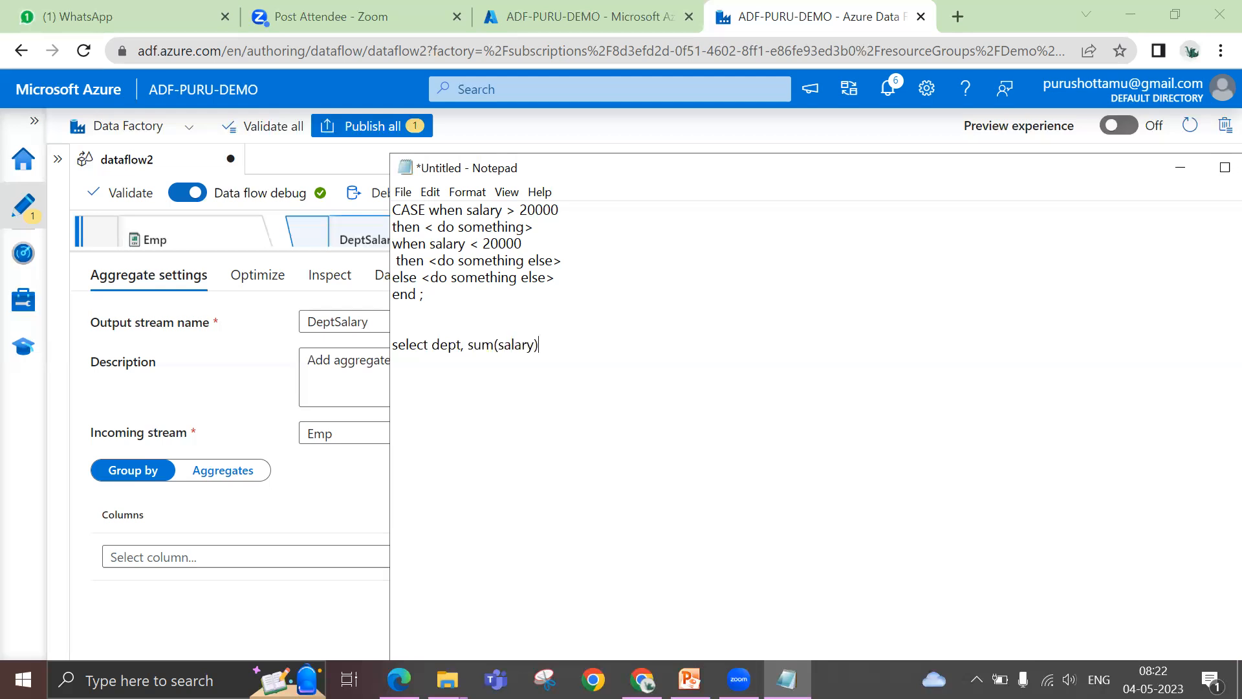
type("from em")
type("p group by dept")
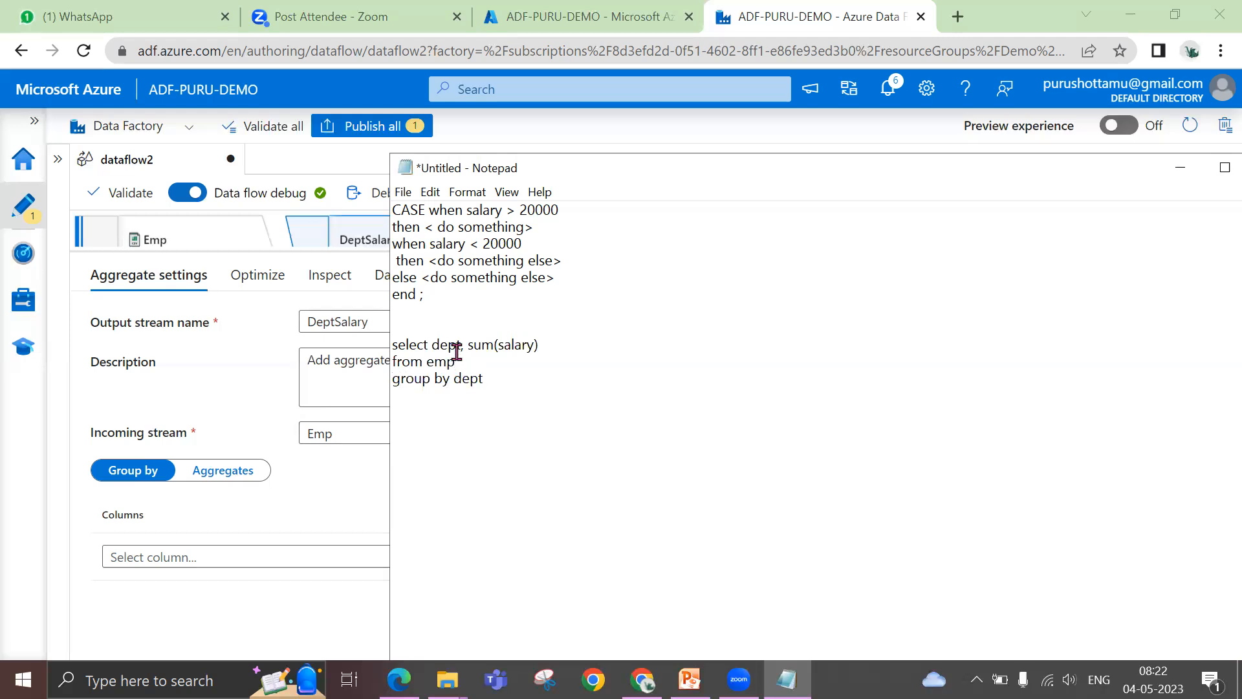
Highlight the dept grouping and the salary sum in the note's query, and return to the data flow
double_click(468, 379)
left_click_drag(474, 344, 533, 346)
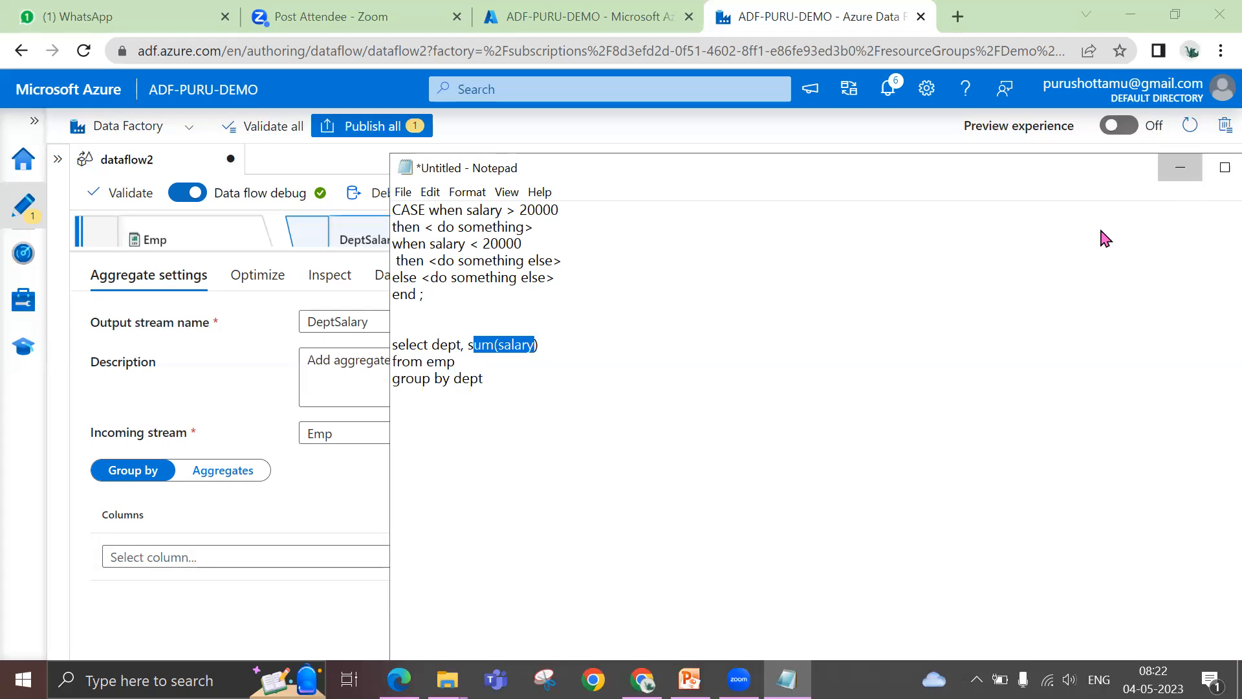
left_click(1180, 167)
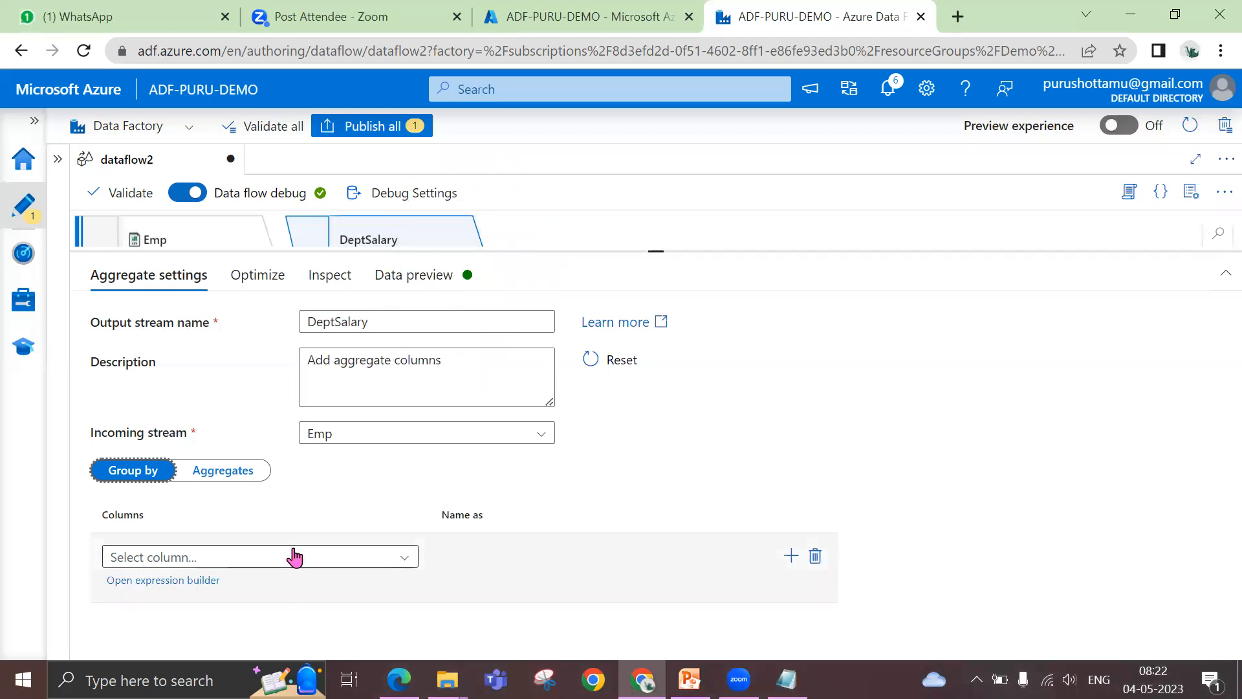
Set Deptno as the group-by column of the DeptSalary aggregate
left_click(294, 557)
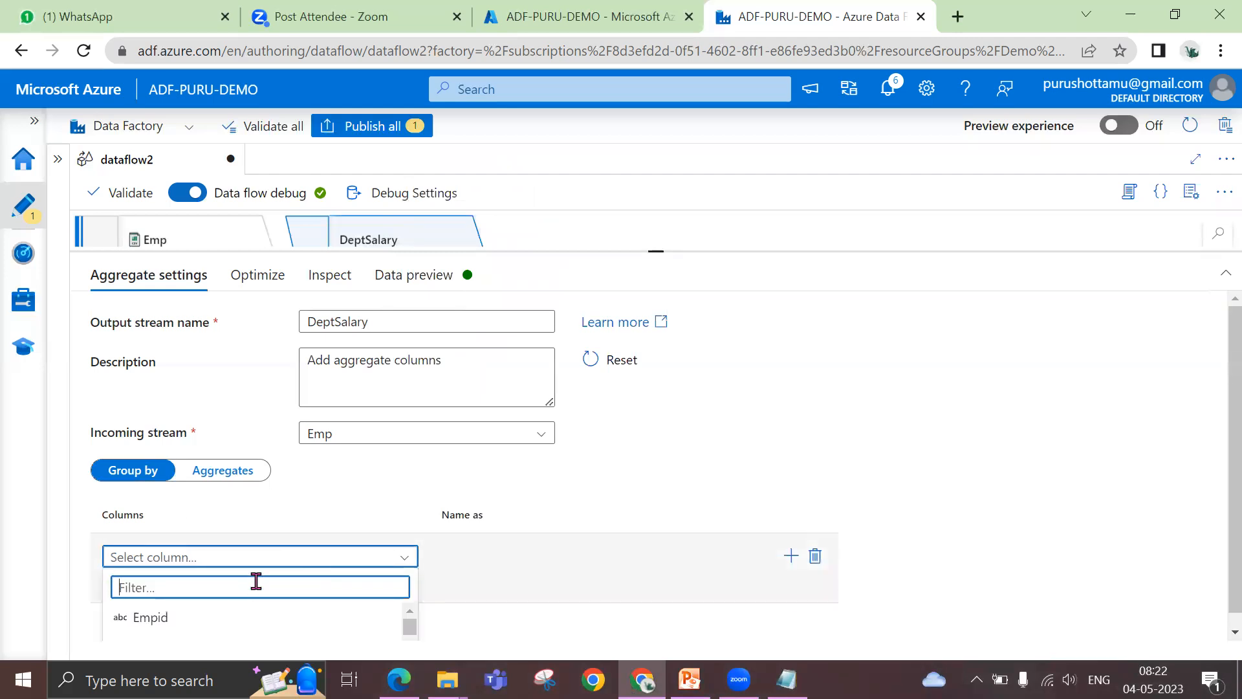
type("d")
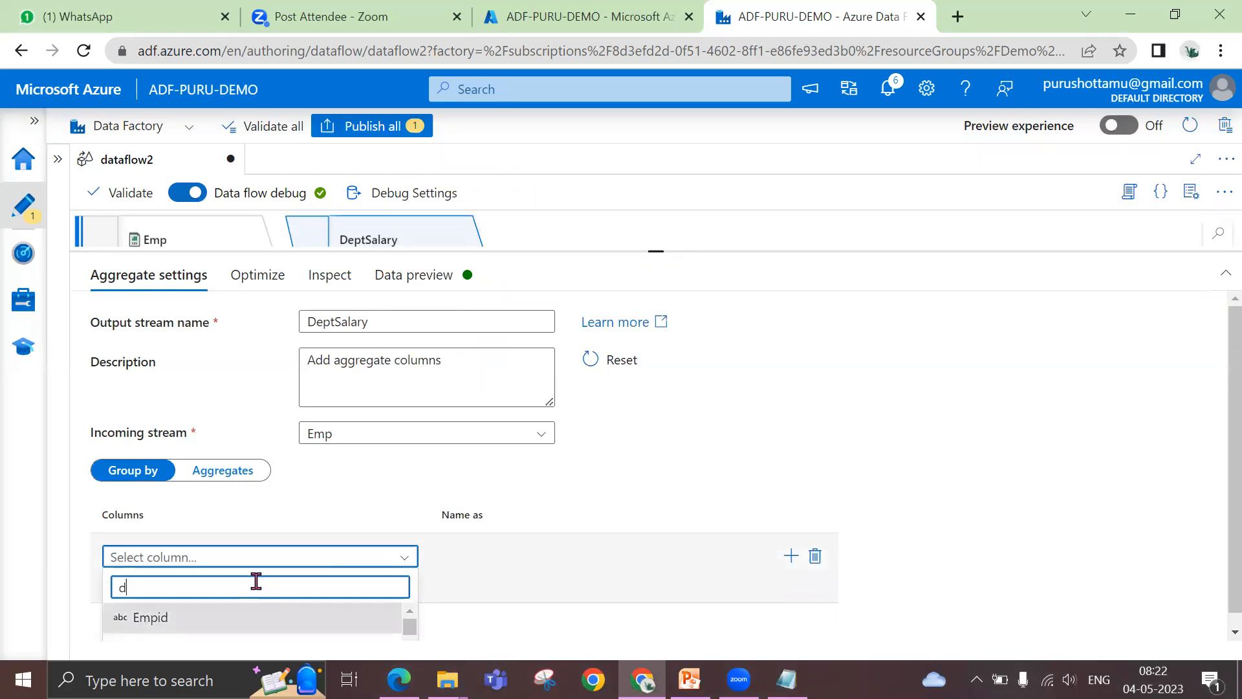
type("e")
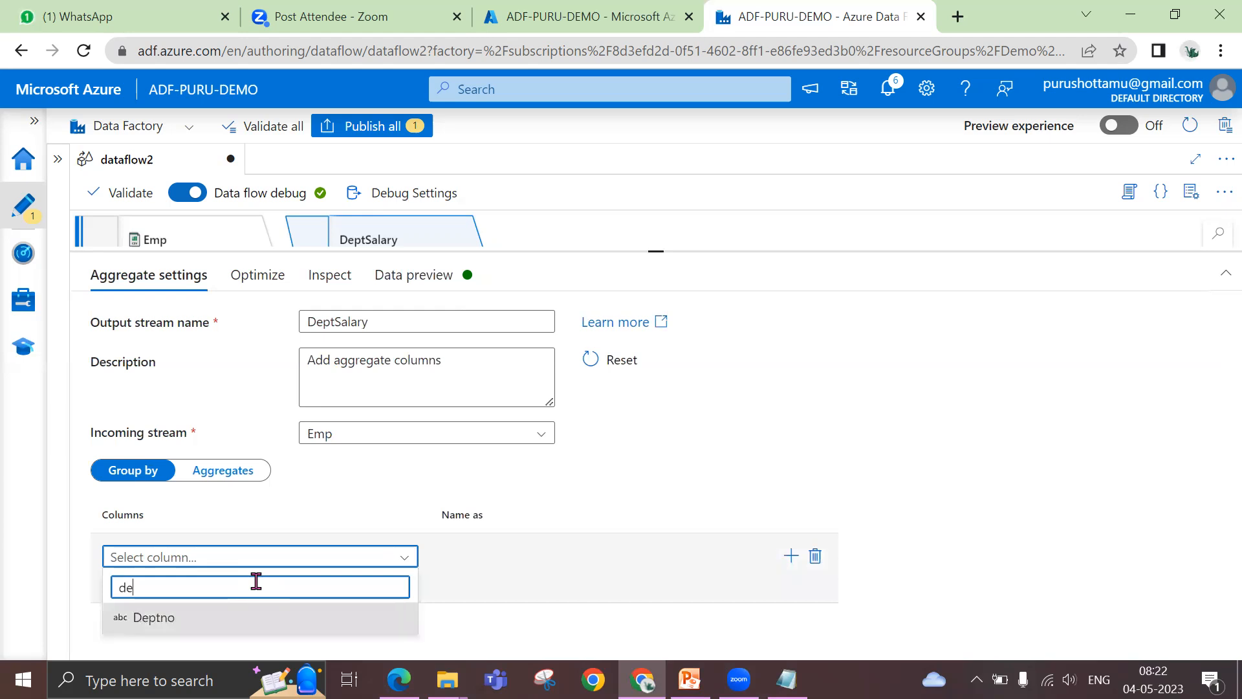
left_click(183, 626)
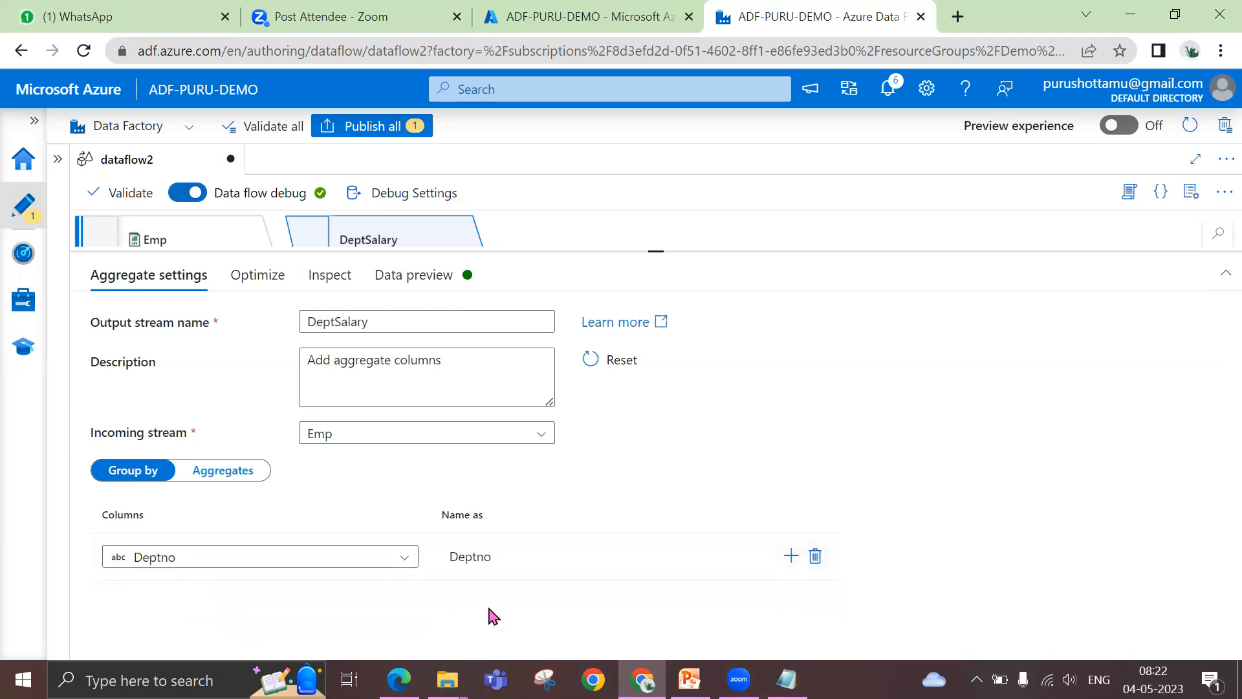
Show the DeptSalary aggregate's Aggregates settings and choose Salary as the aggregate column
left_click(252, 472)
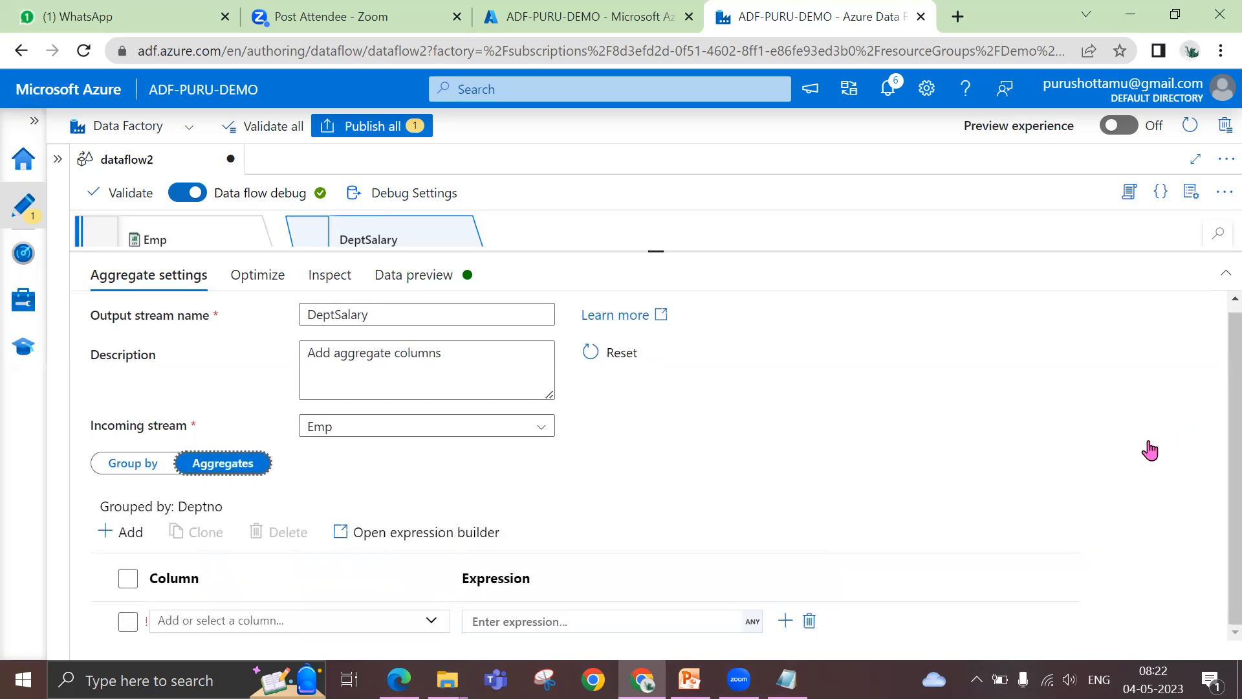
left_click(287, 622)
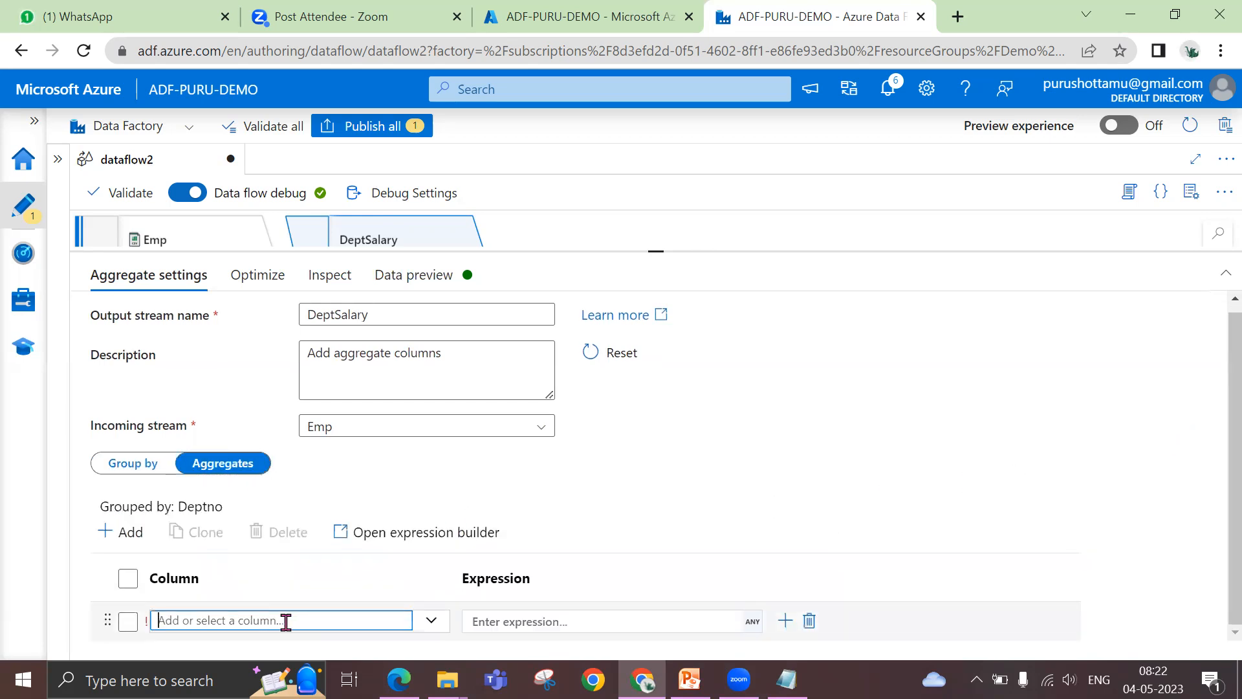
left_click_drag(1232, 447, 1213, 479)
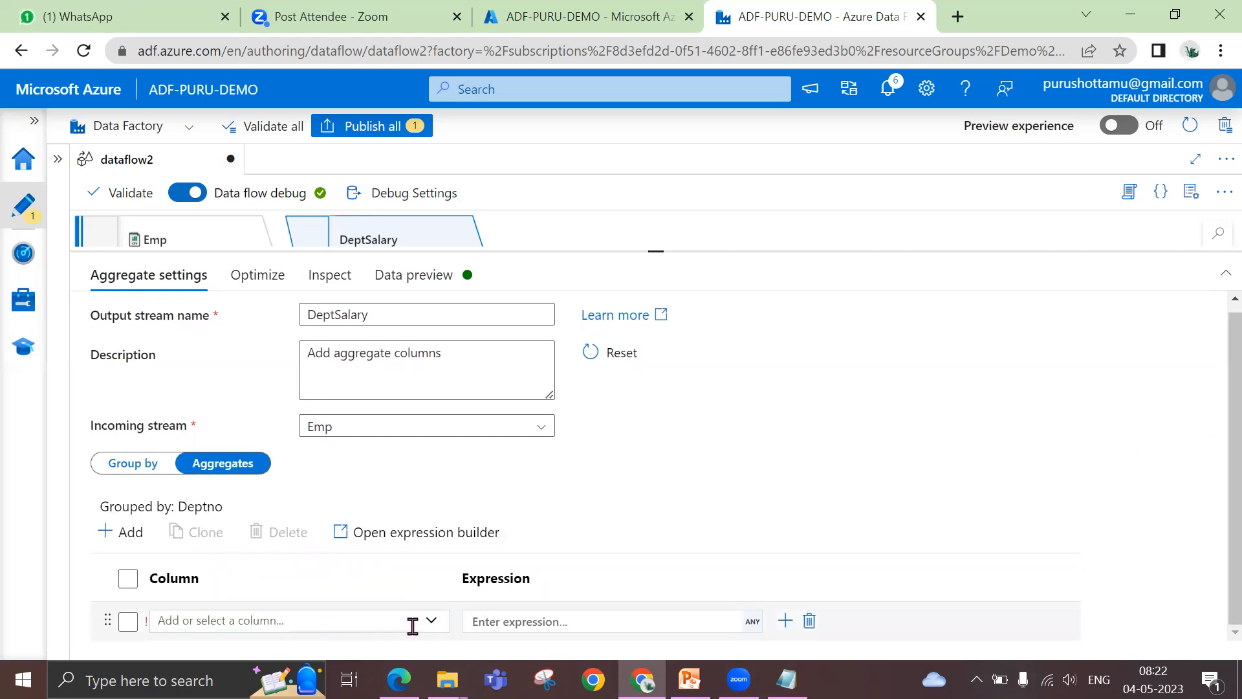
left_click(437, 624)
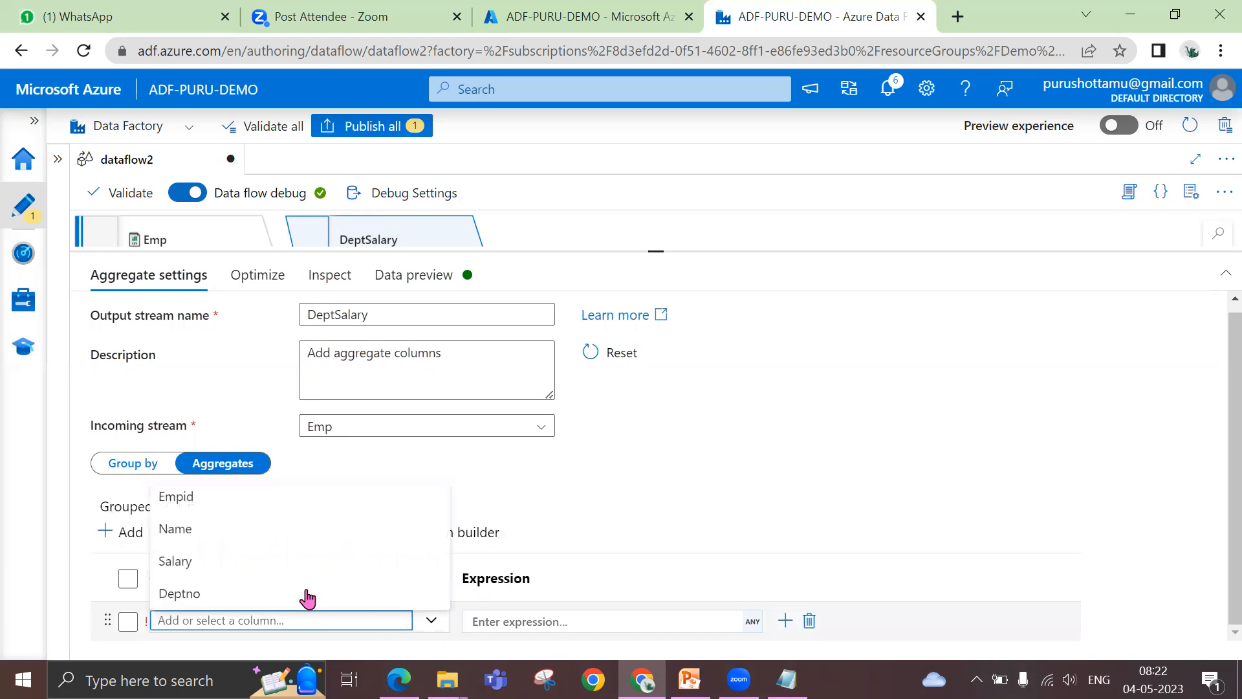
left_click(293, 562)
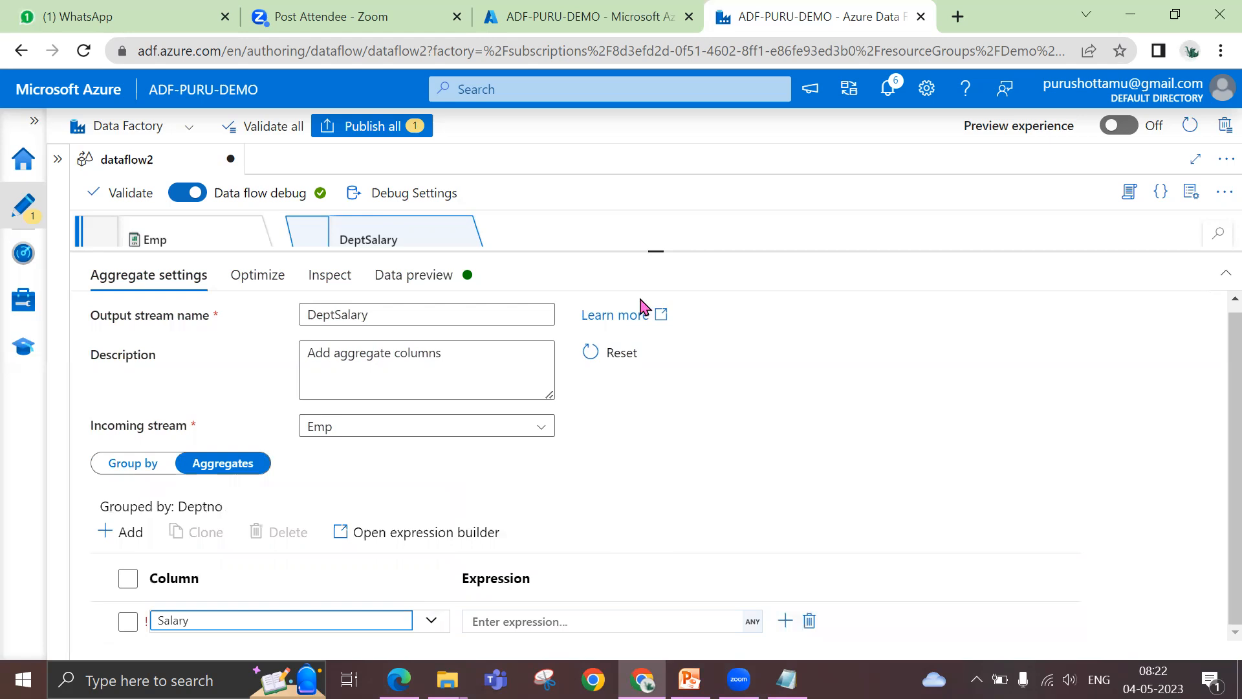
left_click_drag(655, 250, 657, 216)
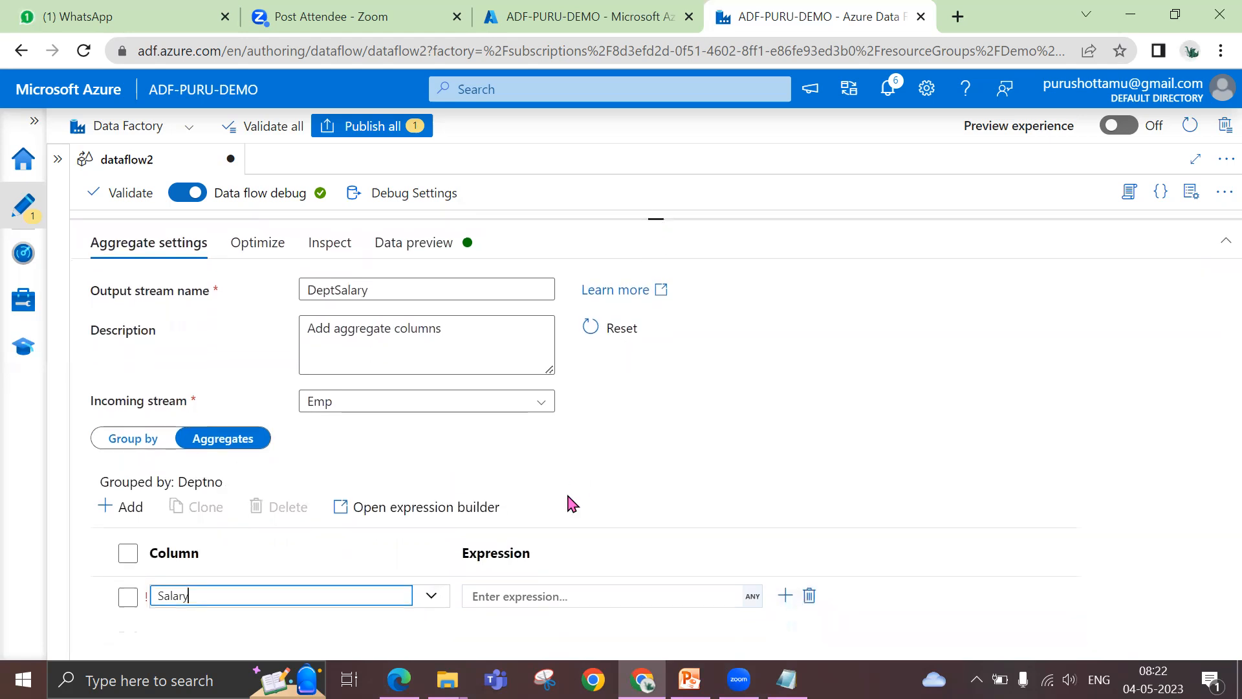
Find the sum function in the expression builder for Salary, insert sum() as the expression, and save it
left_click(569, 591)
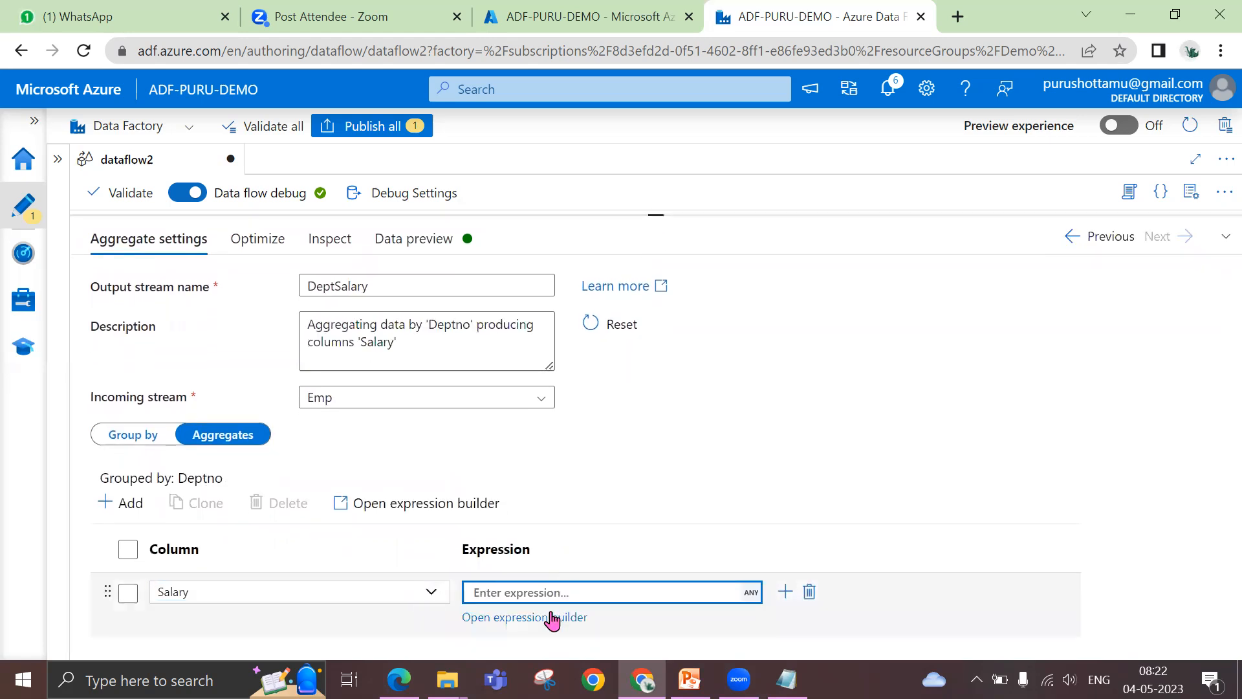
left_click(552, 619)
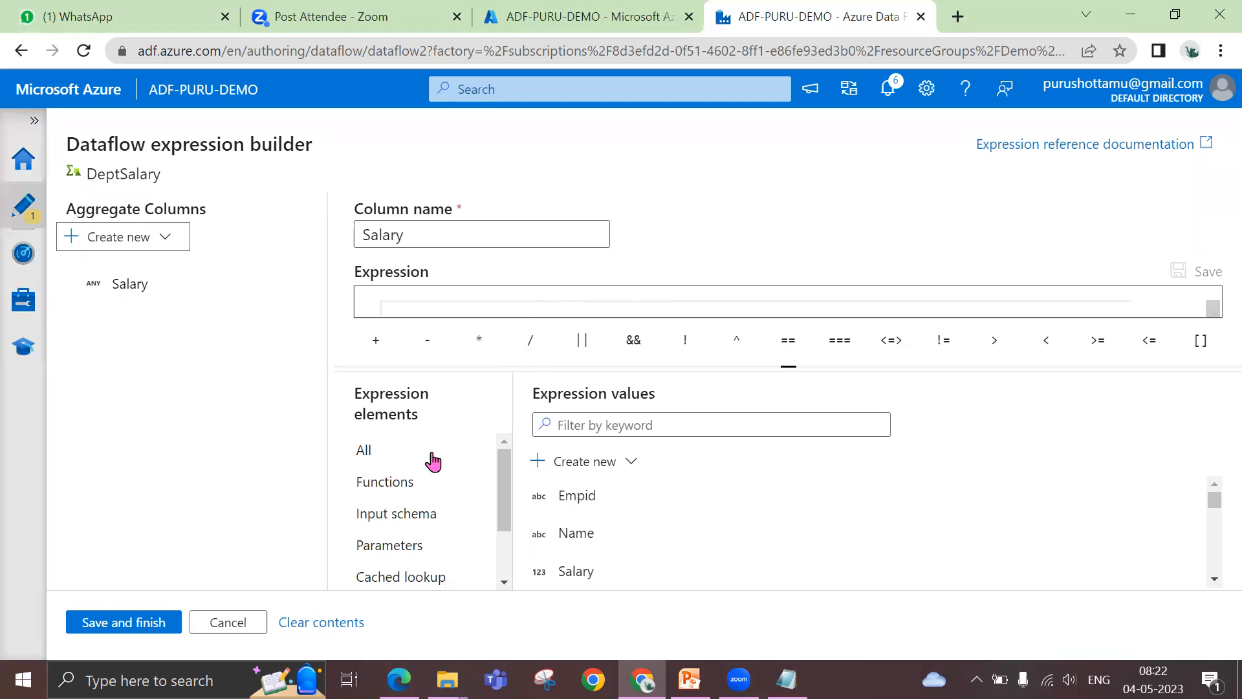
left_click(408, 483)
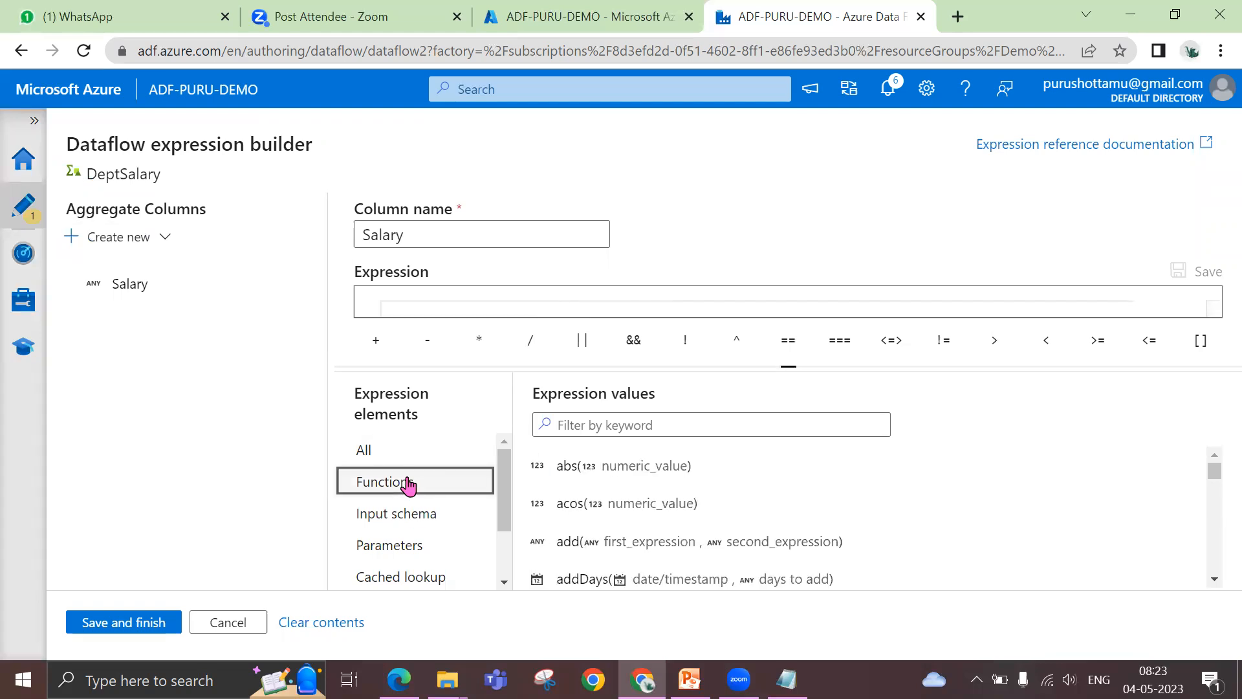
left_click(601, 424)
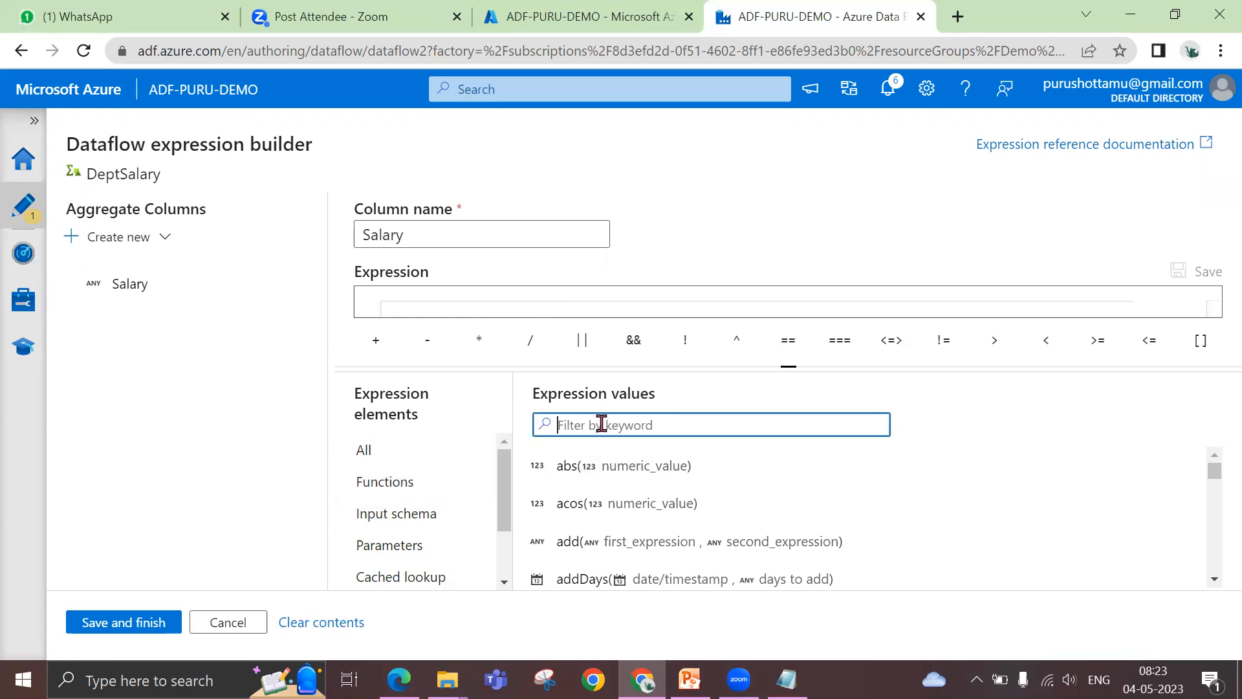
type("su")
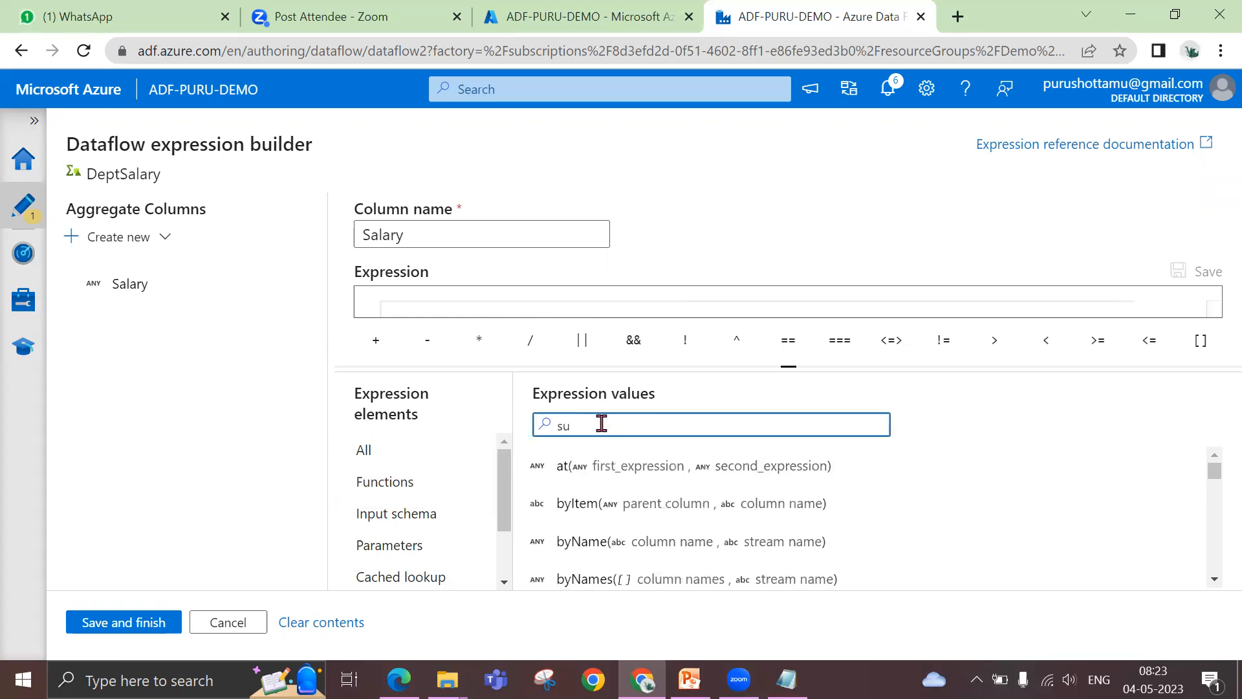
type("m")
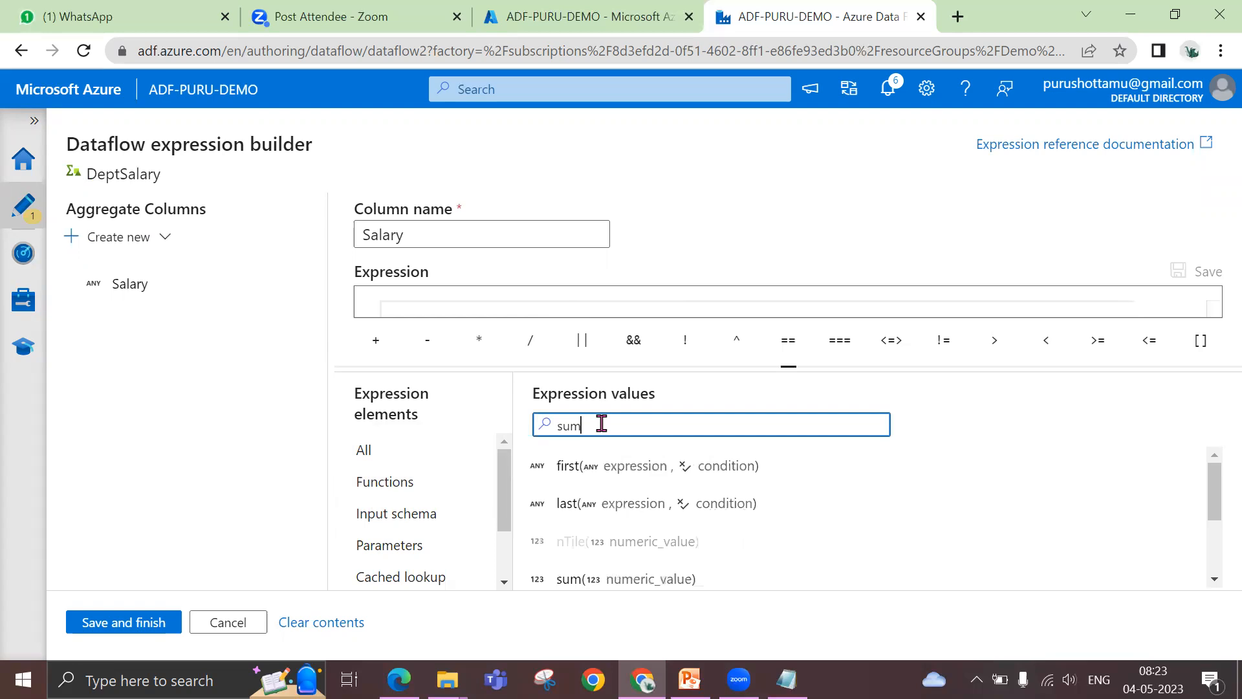
left_click(639, 583)
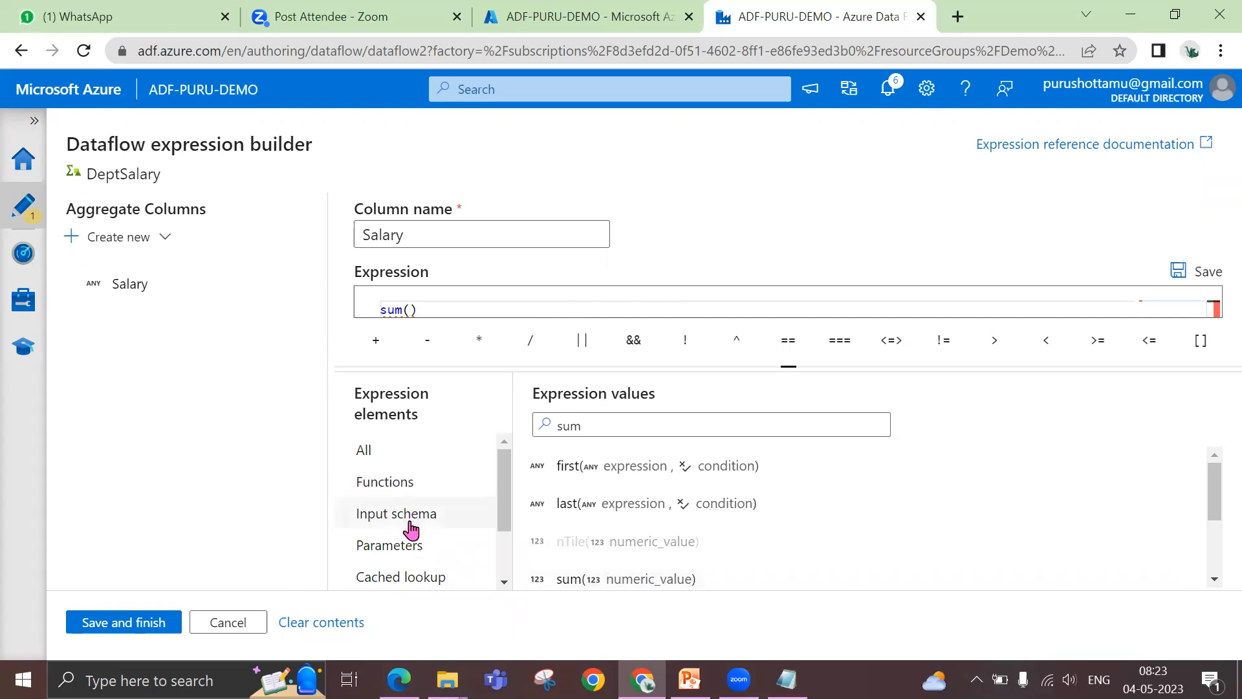
left_click(392, 516)
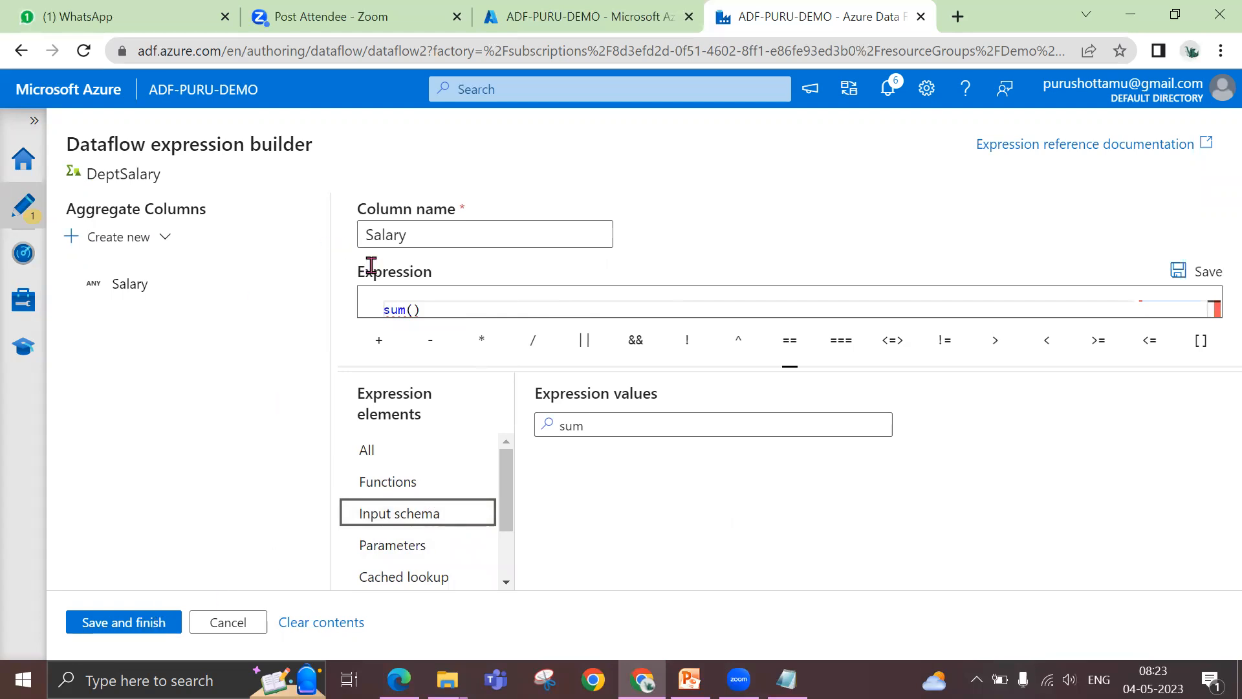
left_click(166, 629)
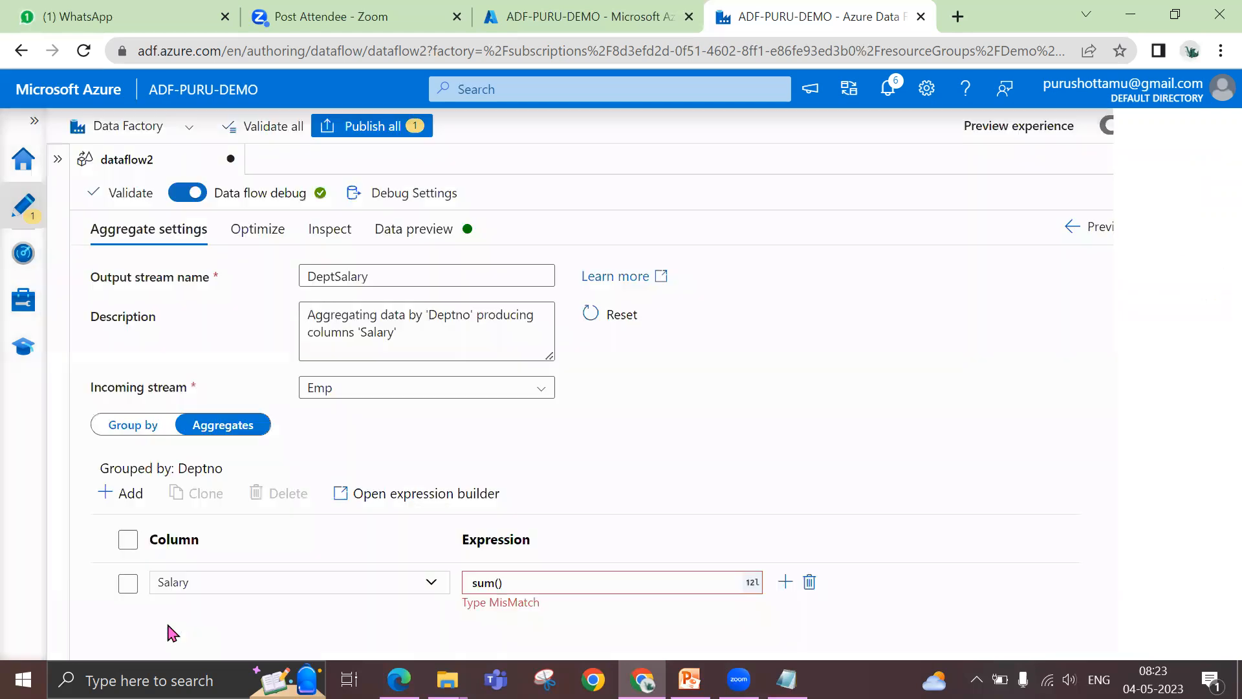
Go back to the Emp source and check the column data types in its projection
left_click(190, 584)
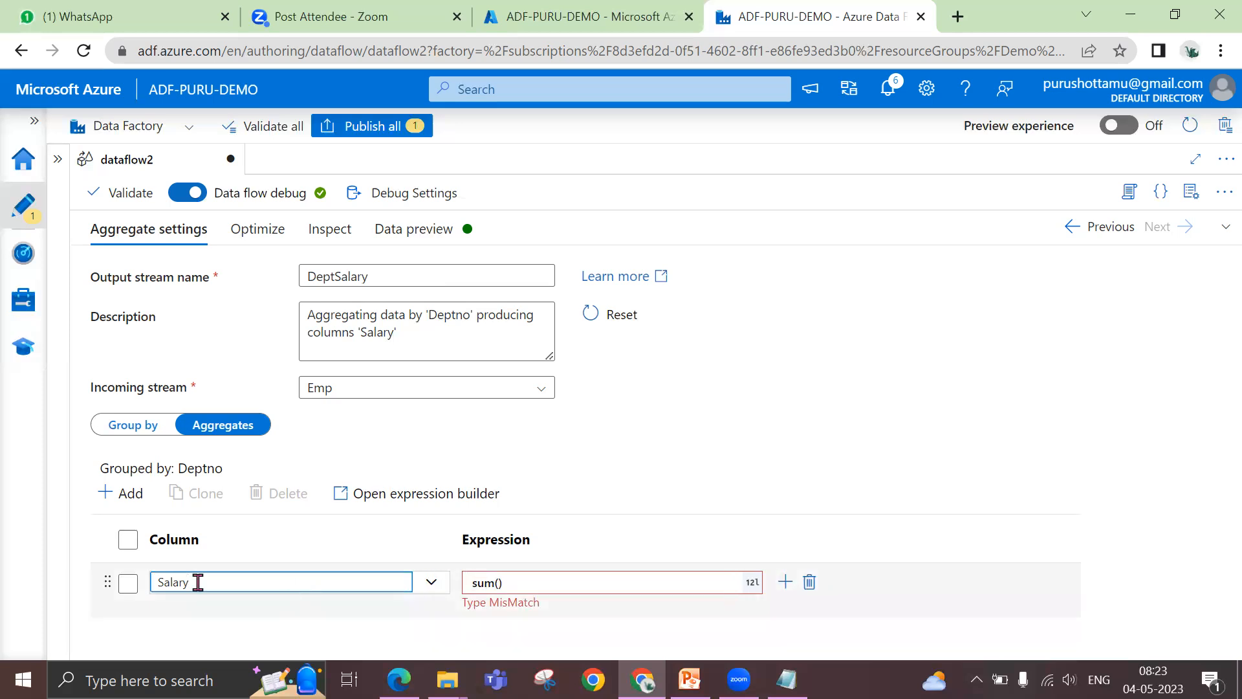
left_click(1111, 227)
left_click_drag(665, 250, 657, 350)
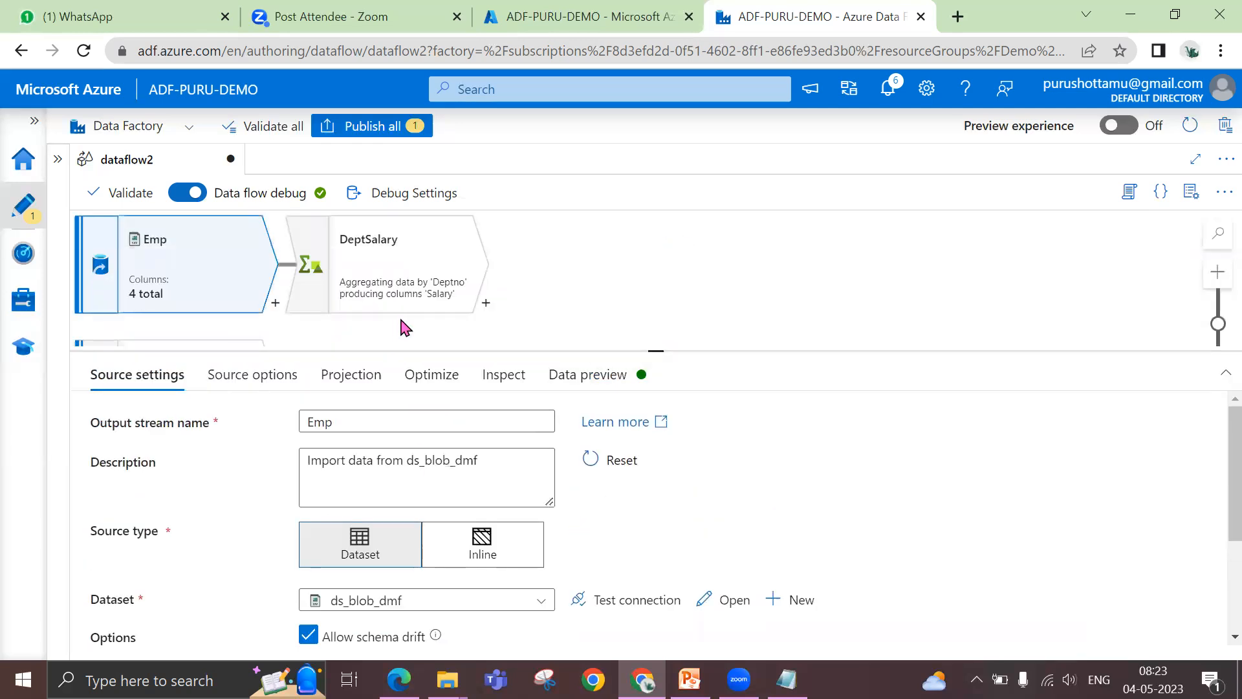
left_click_drag(656, 350, 643, 298)
scroll(606, 499, "down", 3)
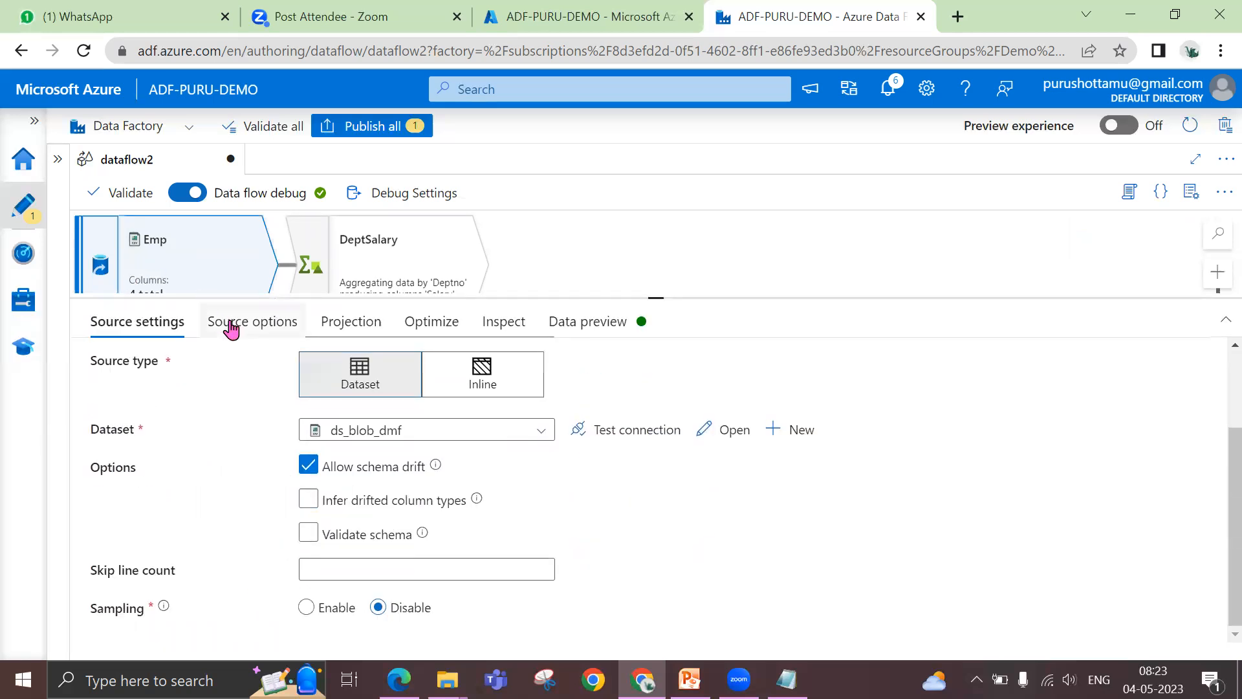
left_click(339, 323)
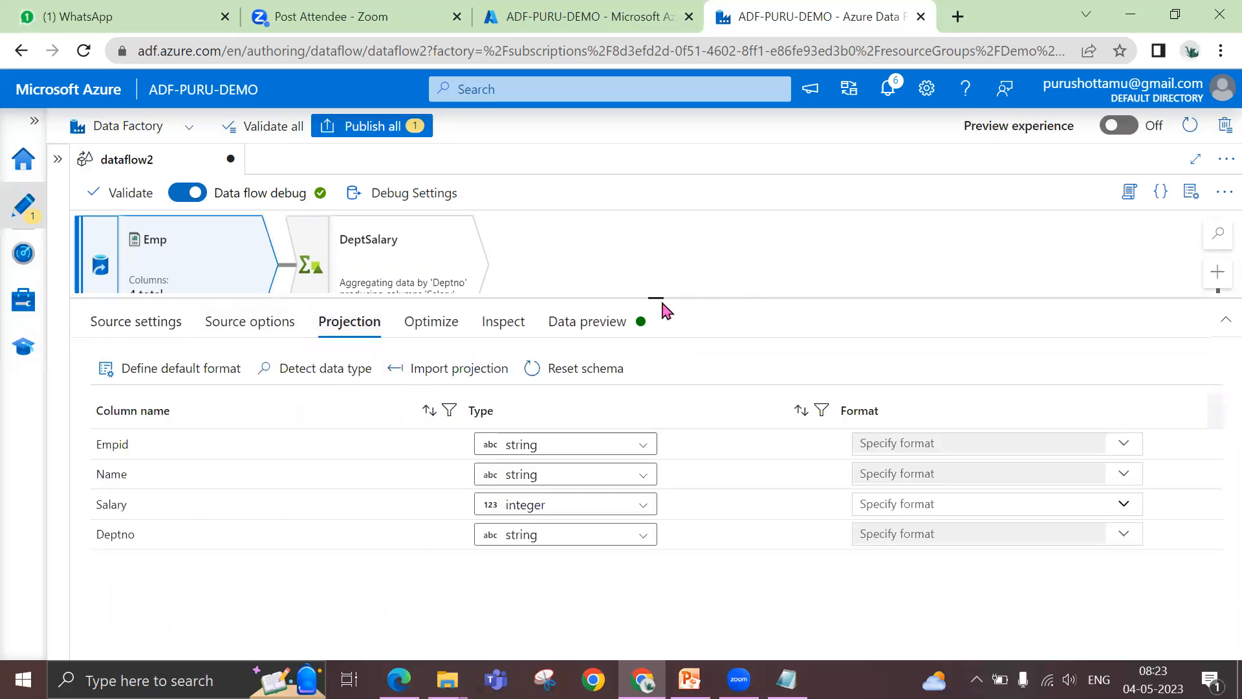
left_click_drag(658, 297, 658, 349)
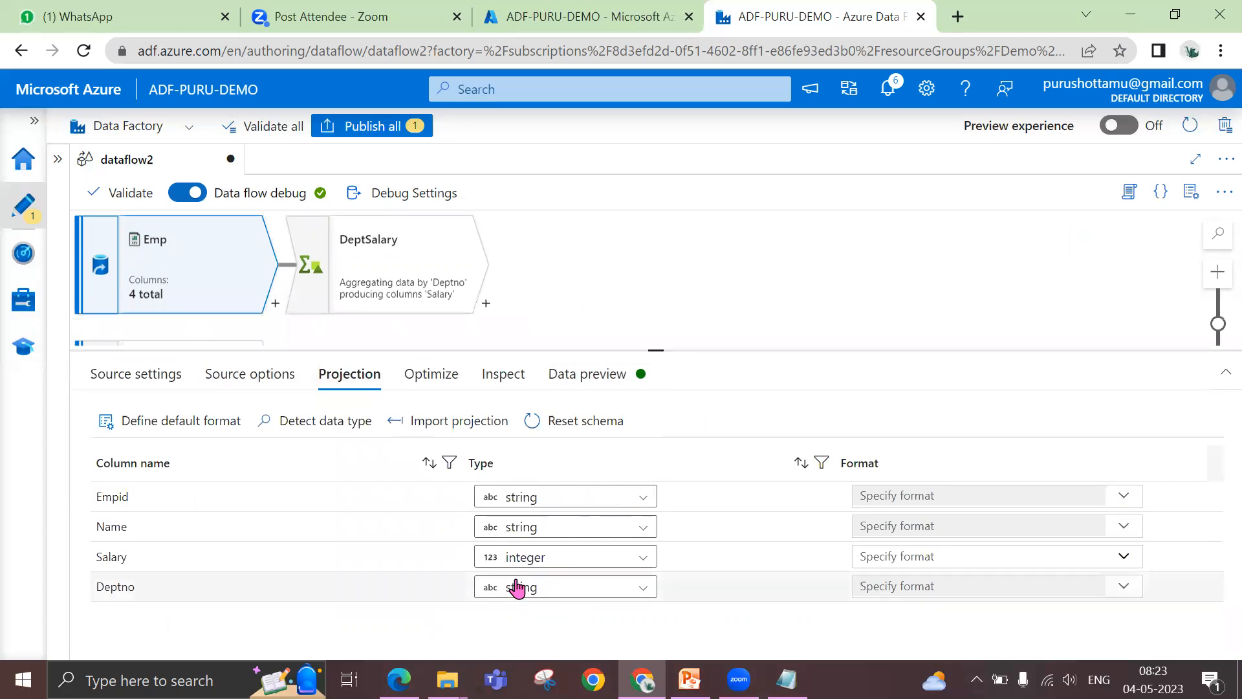
Return to the DeptSalary aggregate and clear the expression of its Salary column
left_click(405, 264)
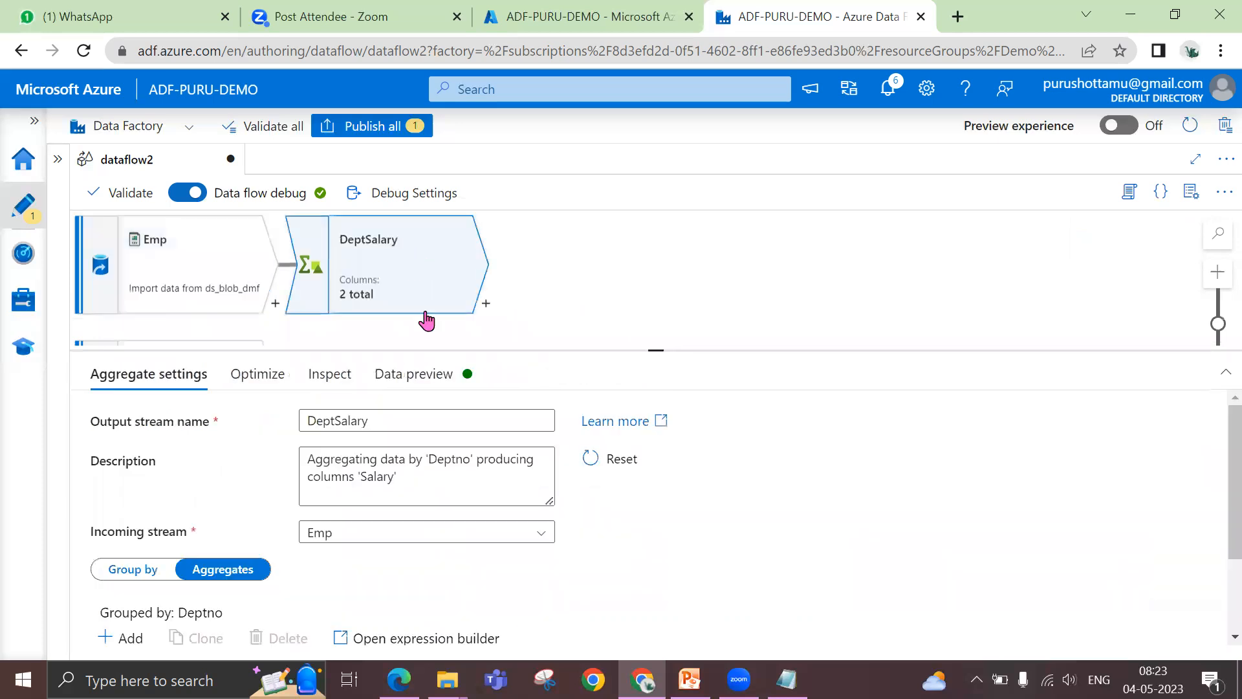
scroll(464, 577, "down", 3)
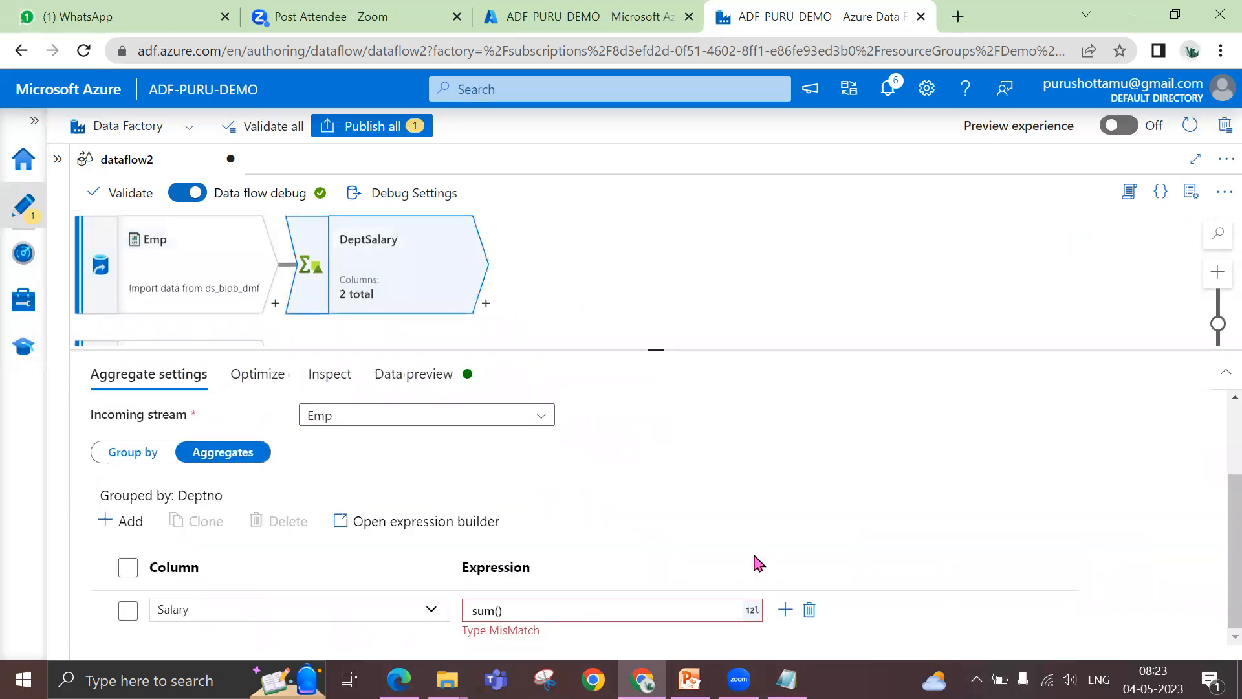
left_click(566, 611)
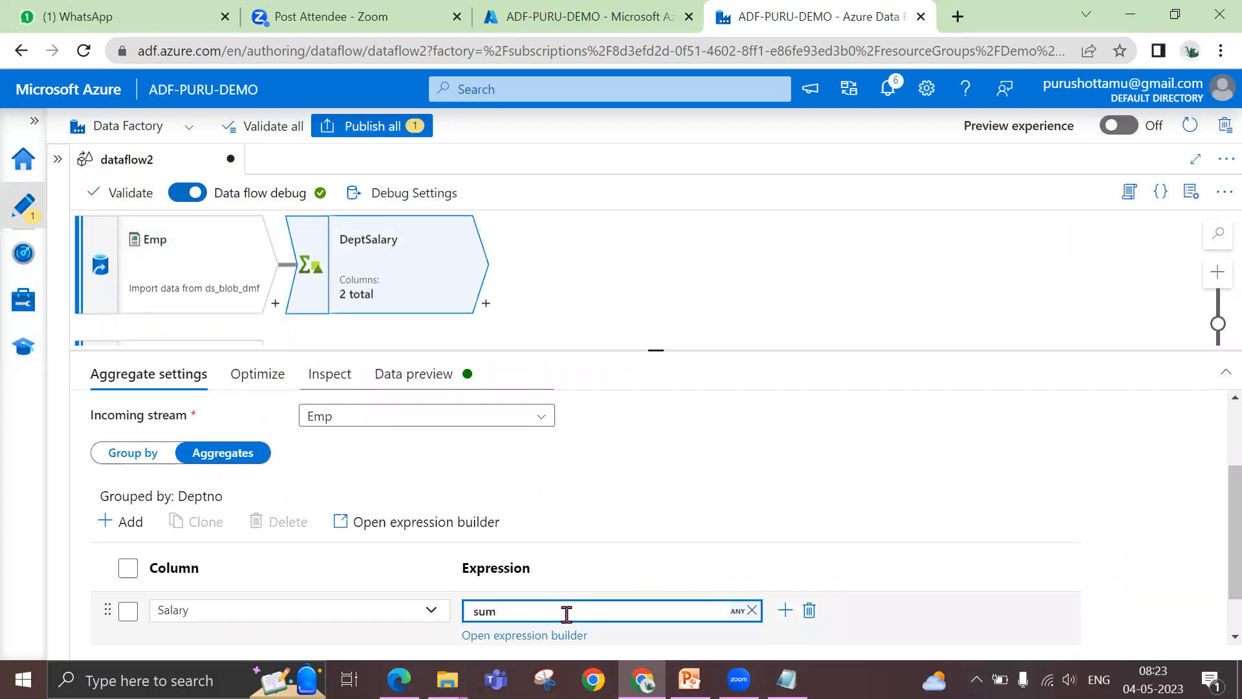
scroll(630, 446, "up", 3)
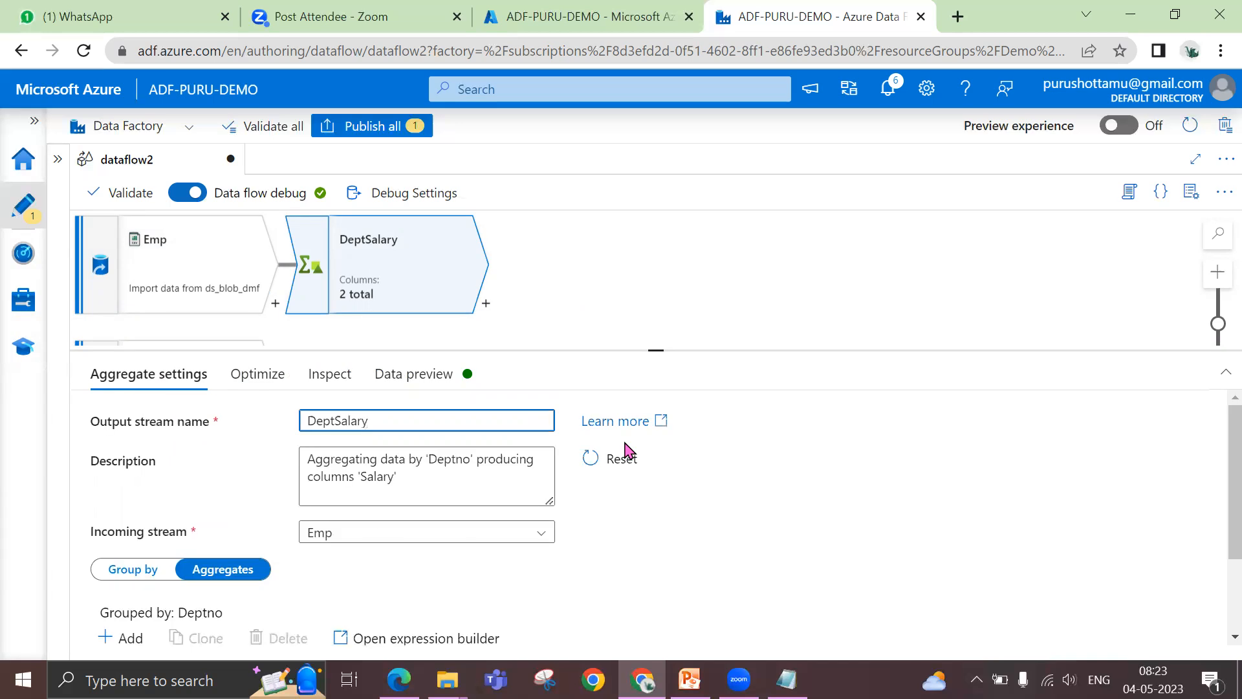
scroll(832, 468, "down", 3)
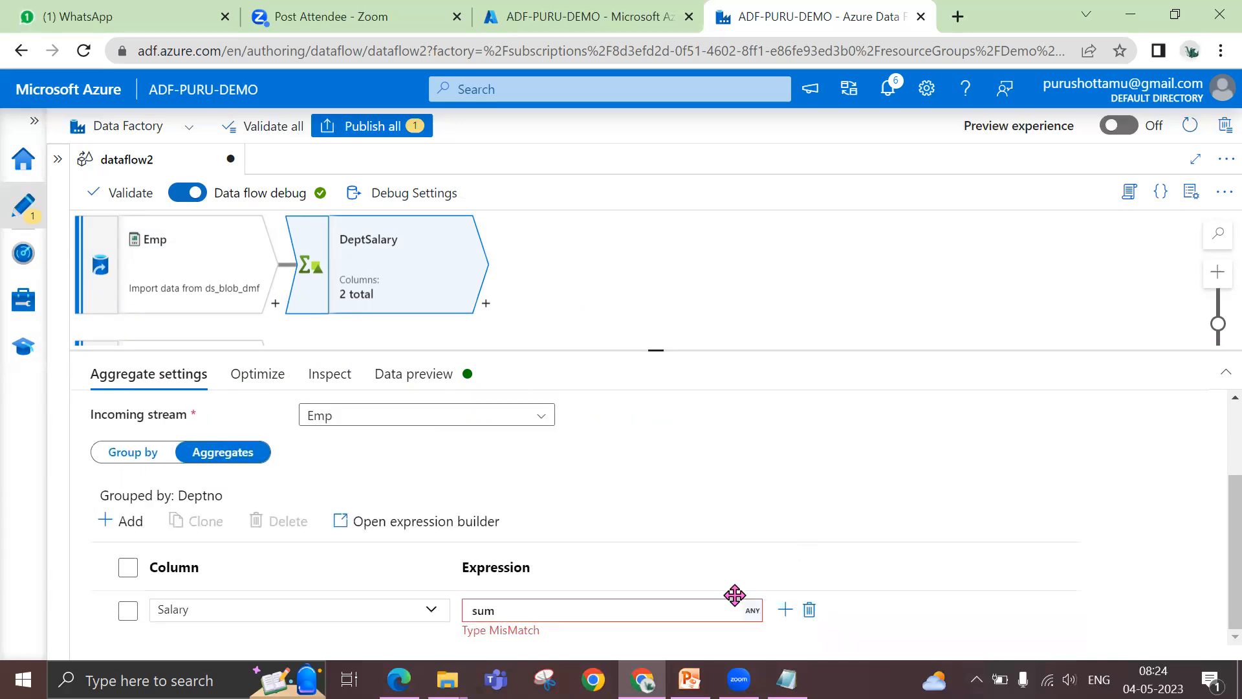
left_click(618, 614)
double_click(485, 614)
key("BackSpace")
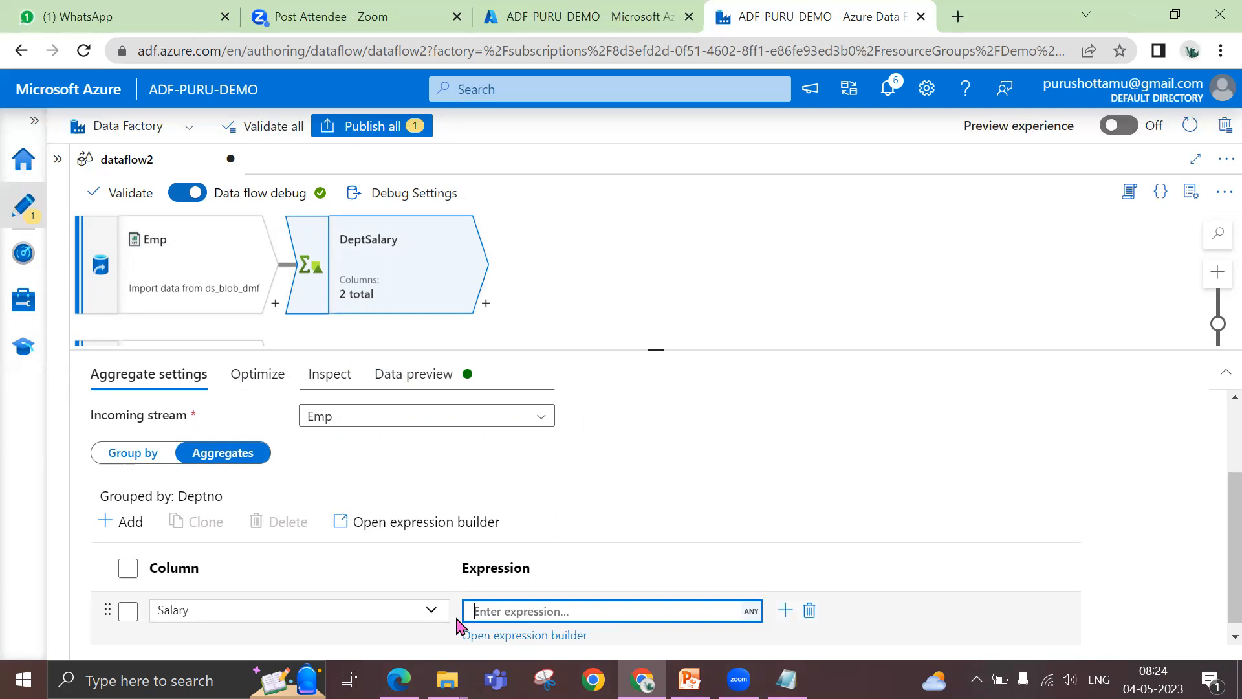
Enter sum(salary) for the Salary column in the expression builder, using the suggested sum function, and save it
left_click(501, 637)
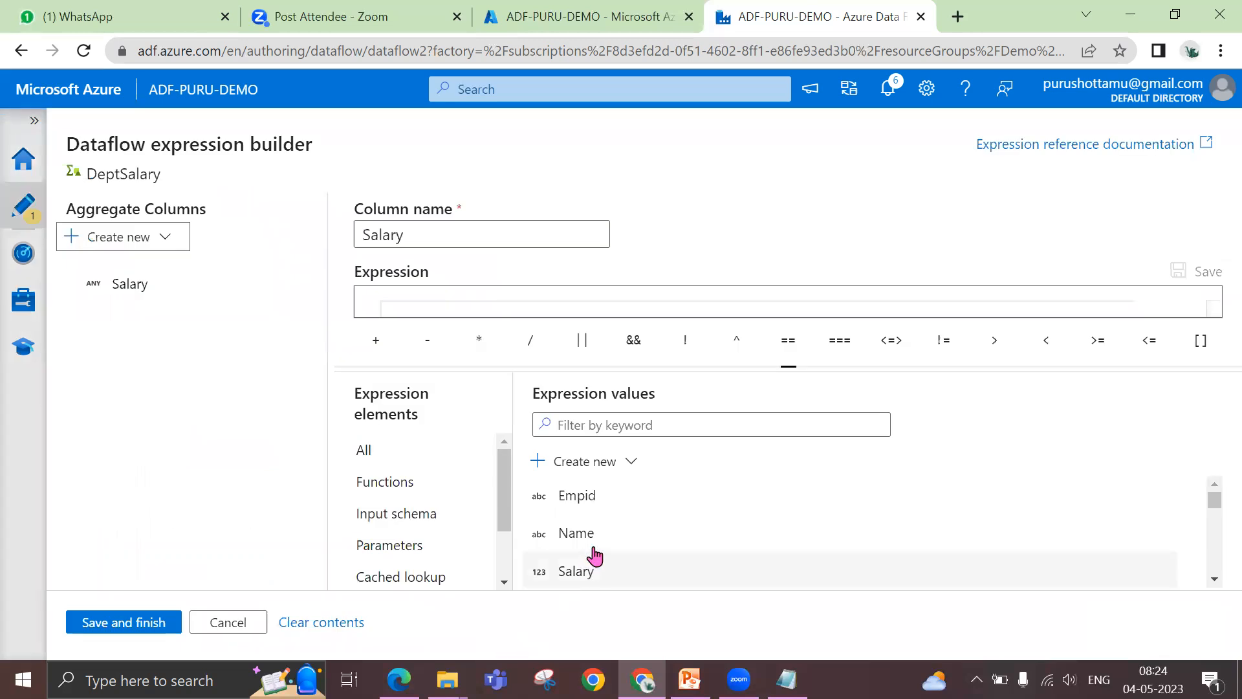
left_click(468, 310)
left_click(388, 485)
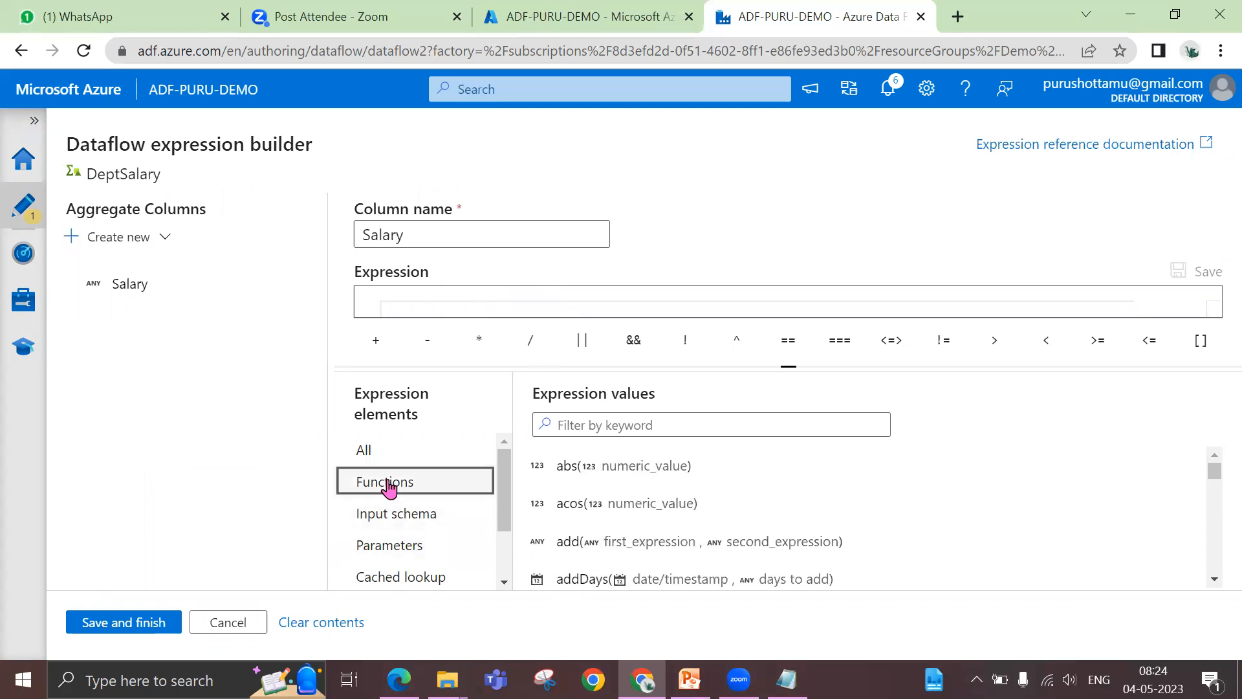
left_click(438, 309)
type("sum")
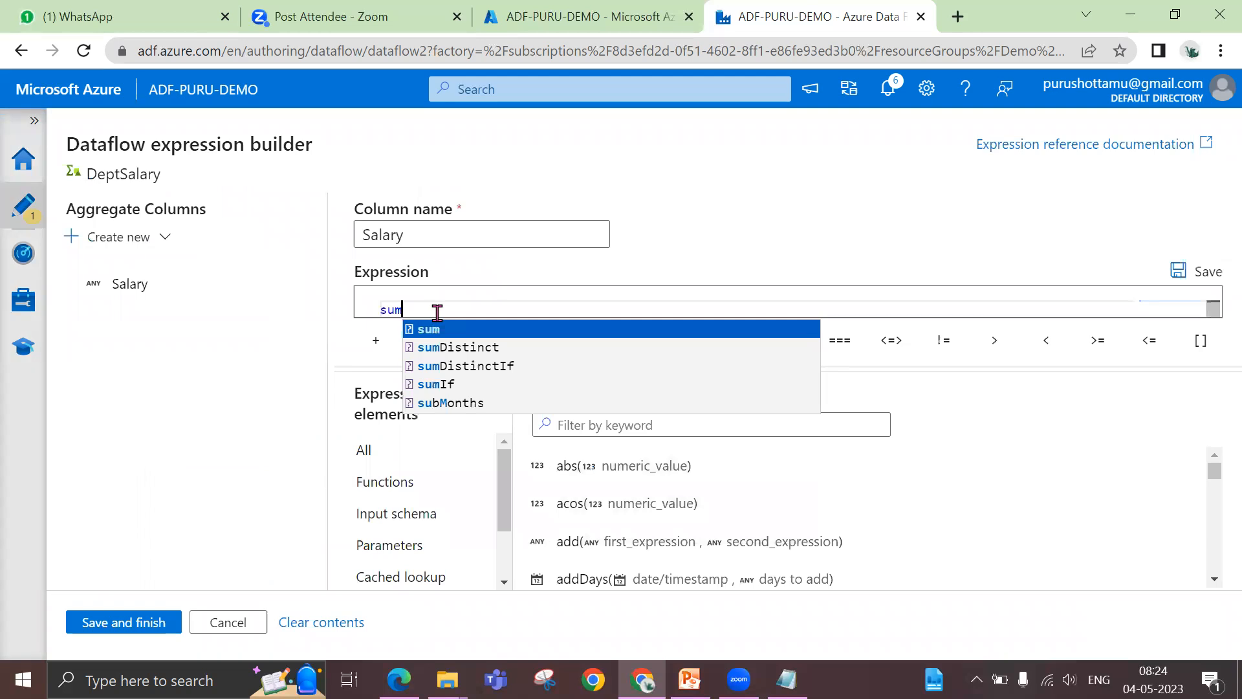
left_click(433, 330)
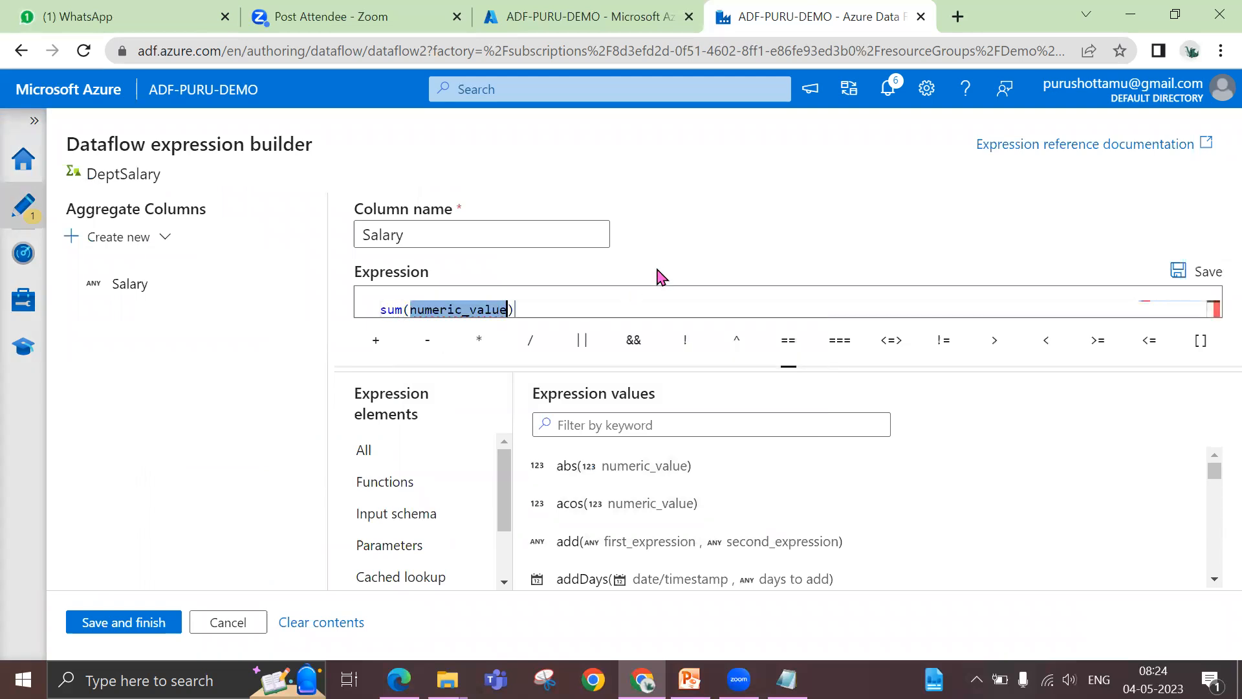
type("sum(sala")
type("ry")
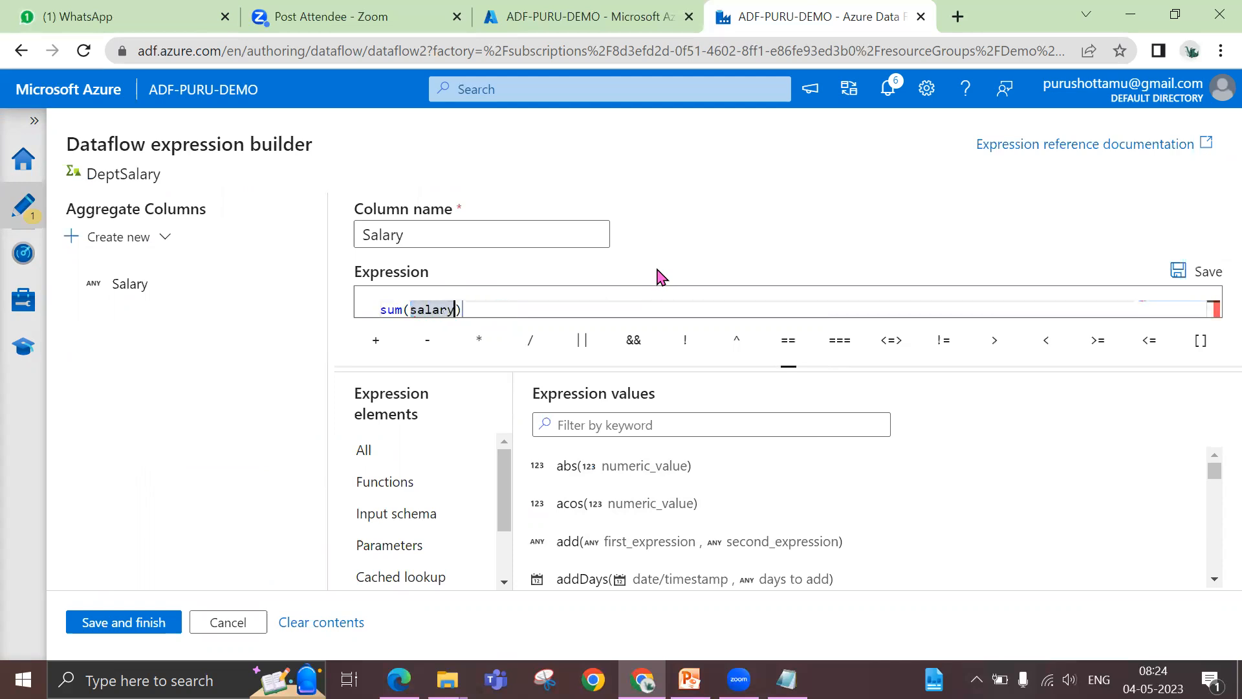
left_click(123, 625)
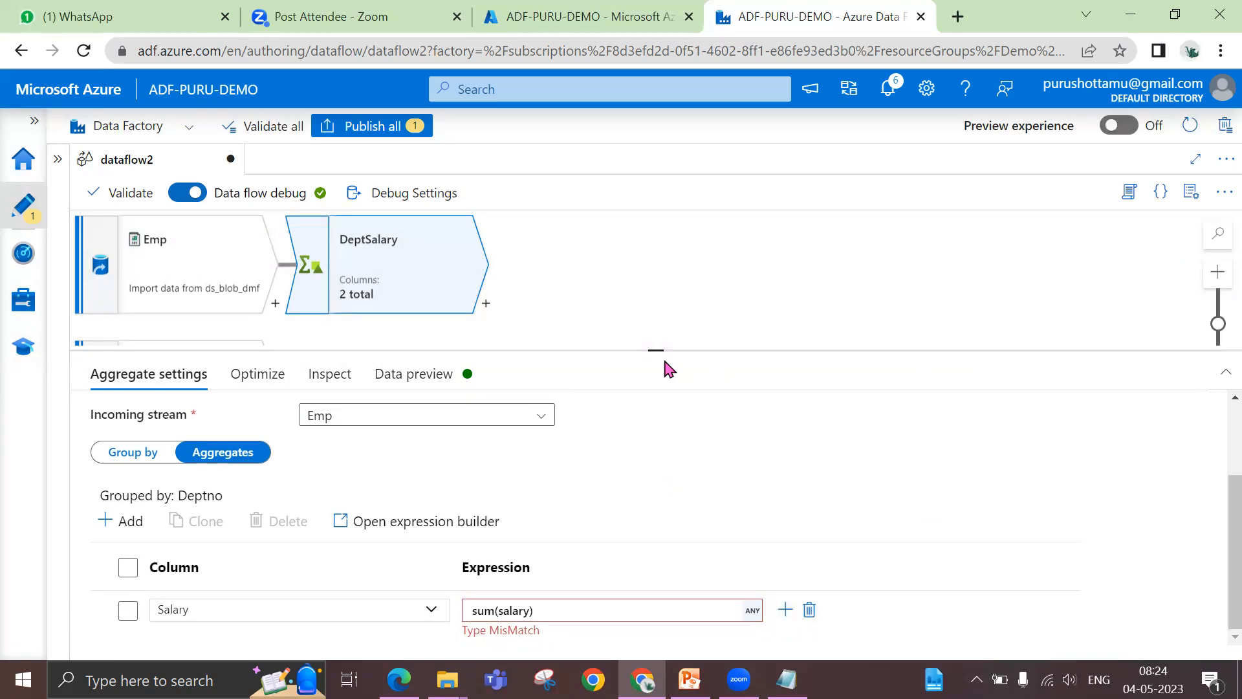
Enlarge the aggregate settings area and list the columns available for the aggregate
left_click_drag(657, 350, 651, 281)
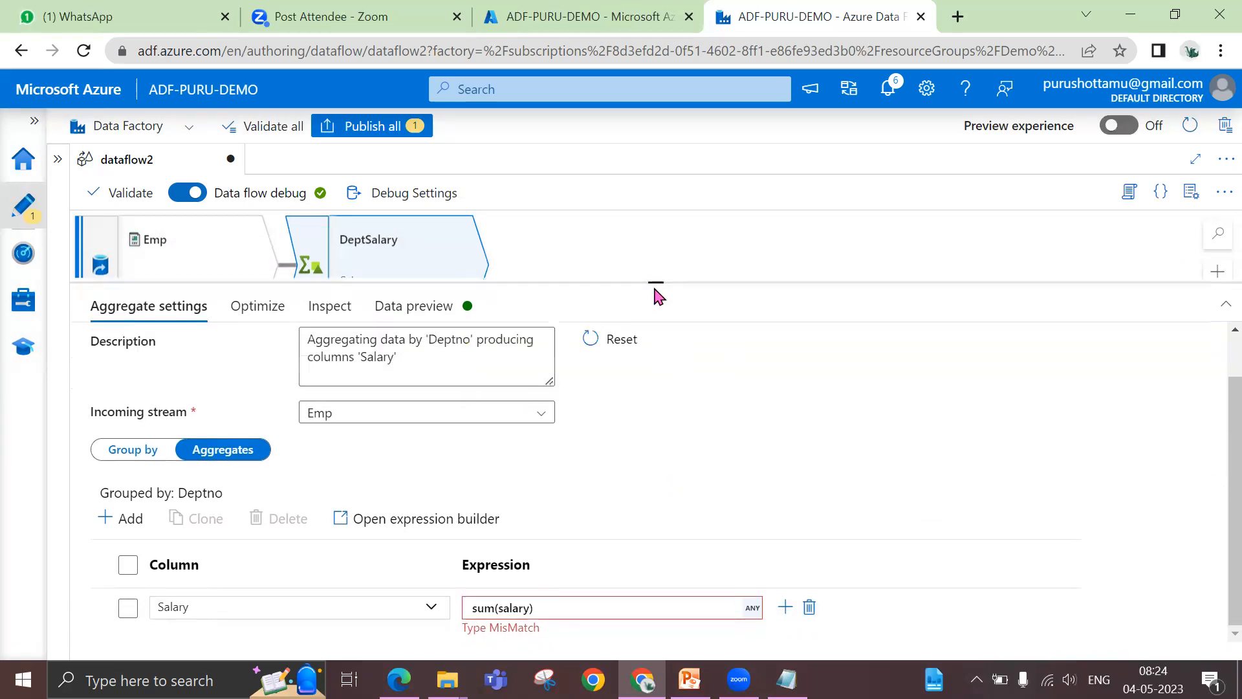
left_click(428, 608)
left_click(341, 560)
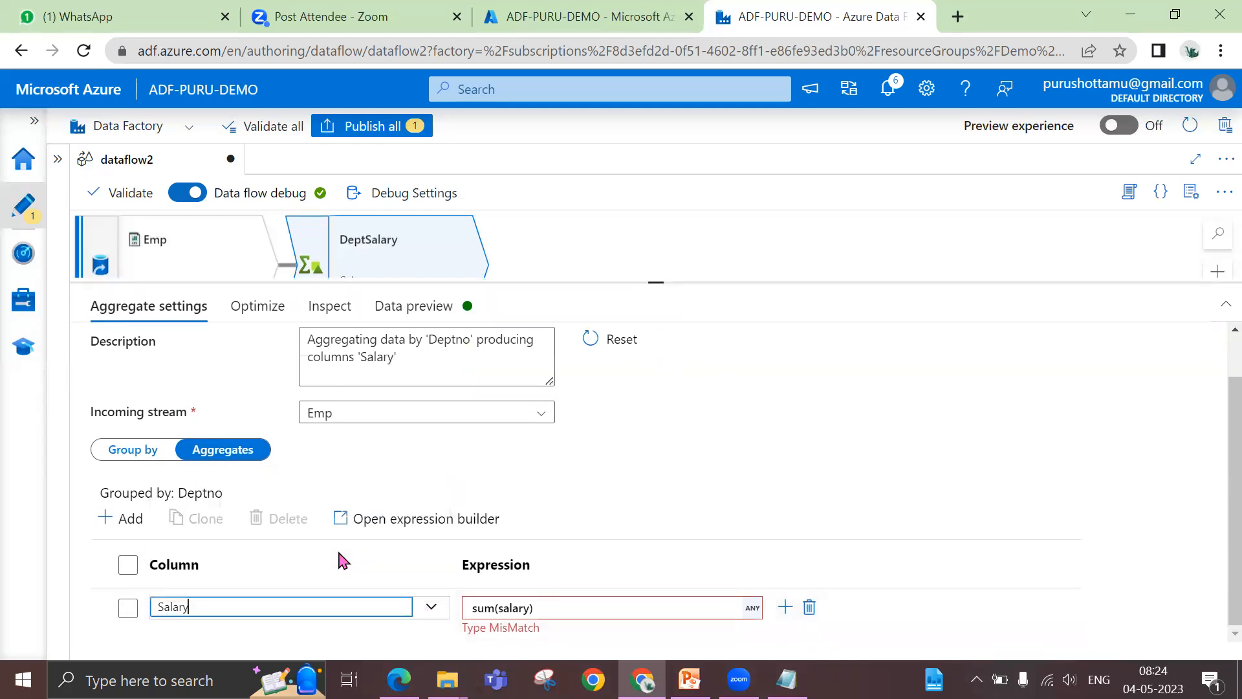
left_click(441, 608)
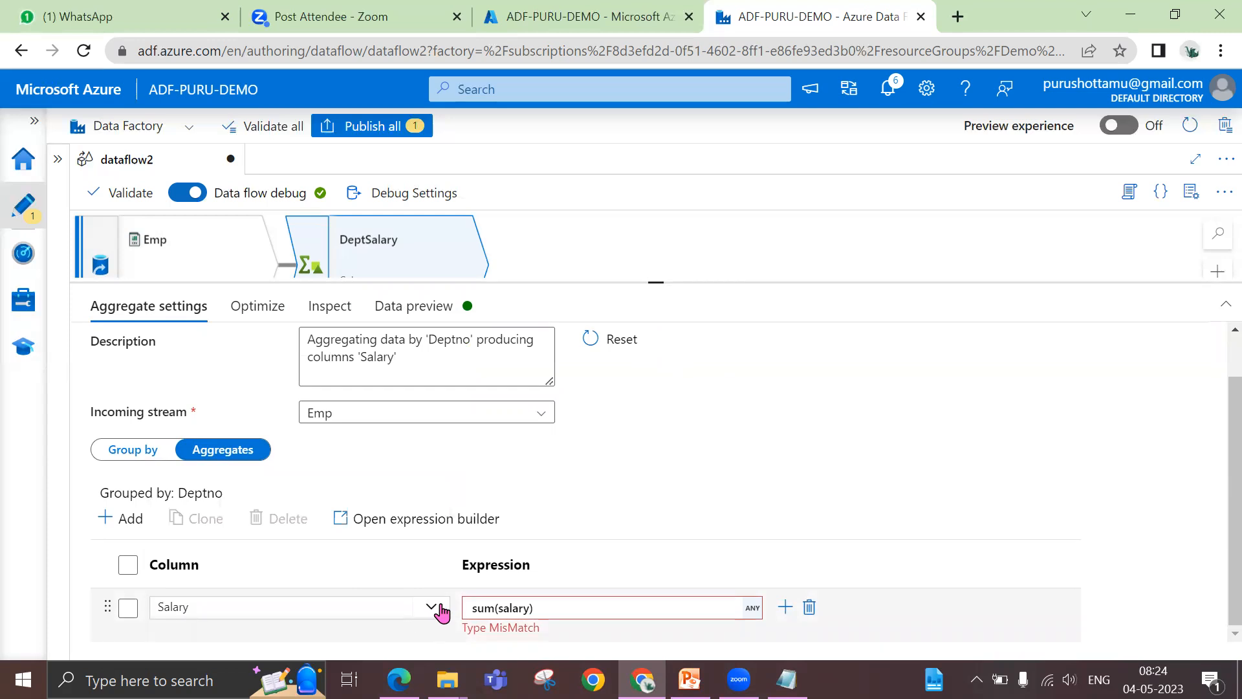
left_click(431, 607)
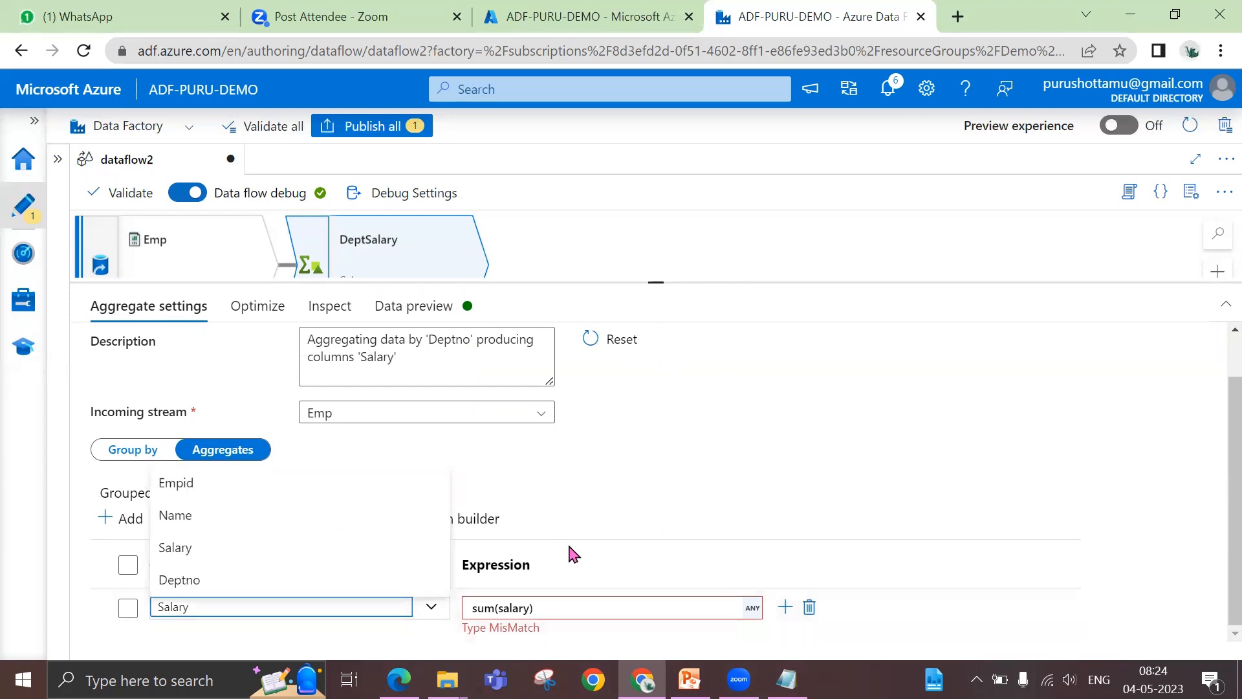
scroll(427, 596, "up", 1)
scroll(300, 619, "down", 1)
Try sal as the aggregate column name and reselect Salary from the available columns
left_click(279, 607)
key("BackSpace")
key("BackSpace")
key("BackSpace")
key("BackSpace")
key("BackSpace")
key("BackSpace")
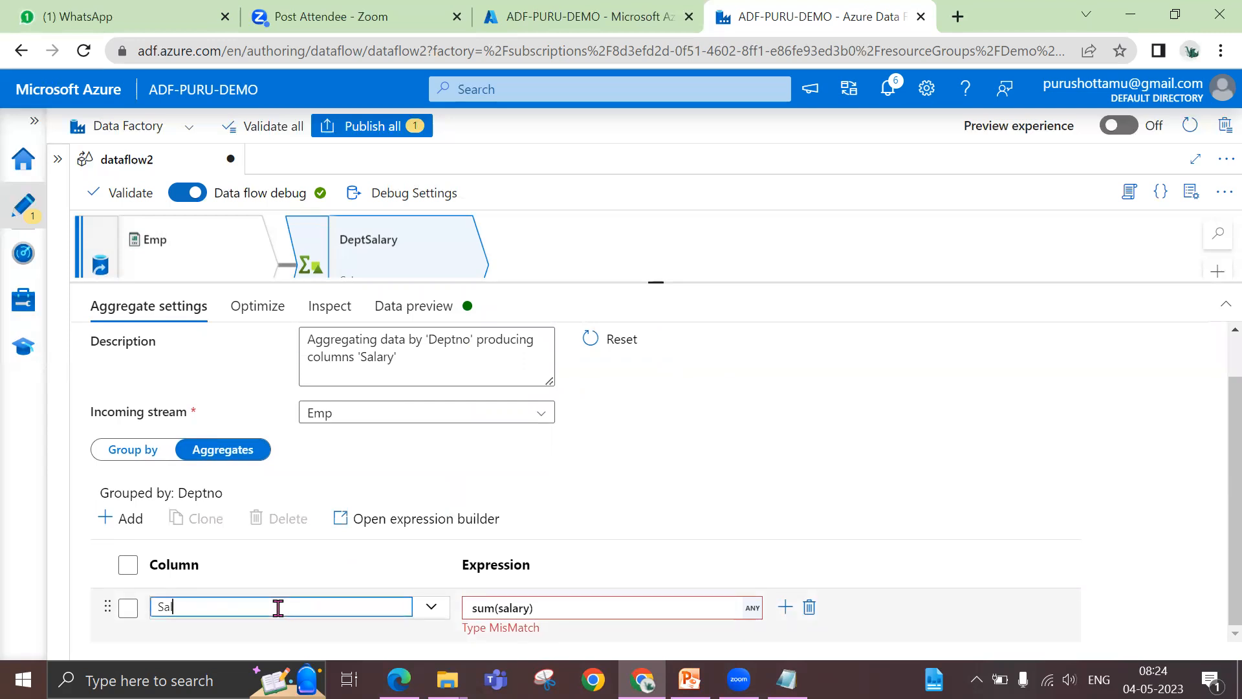
type("sal")
left_click(429, 607)
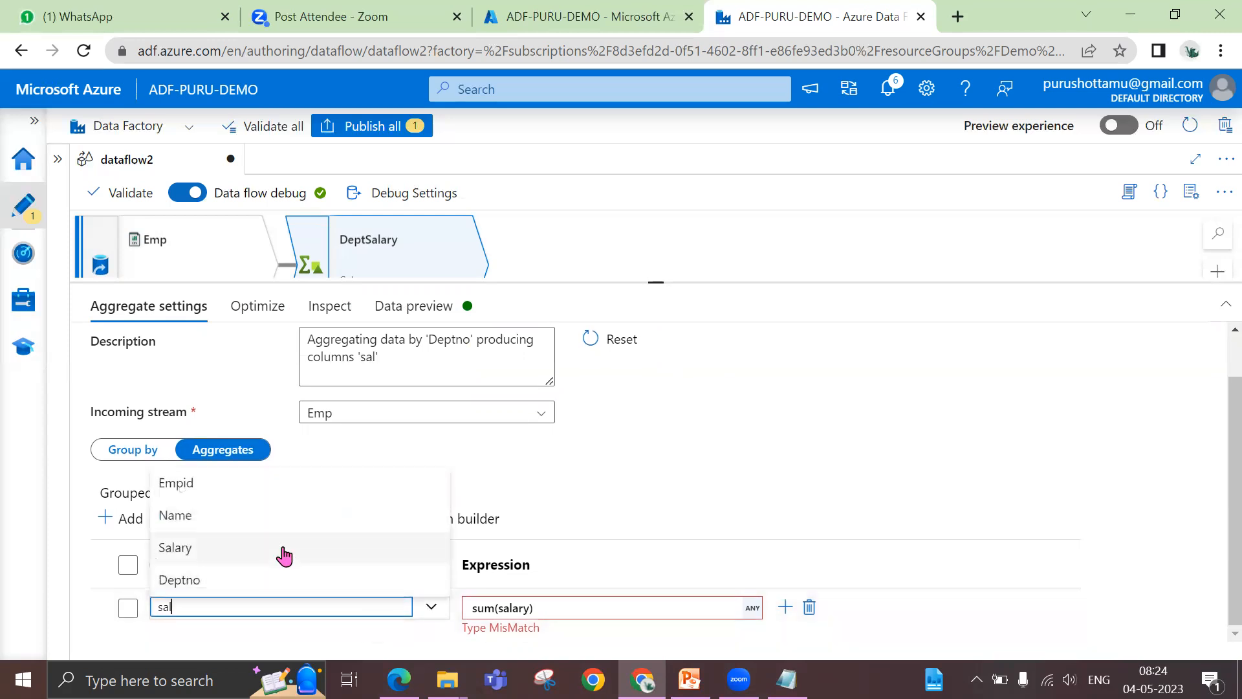
left_click(283, 550)
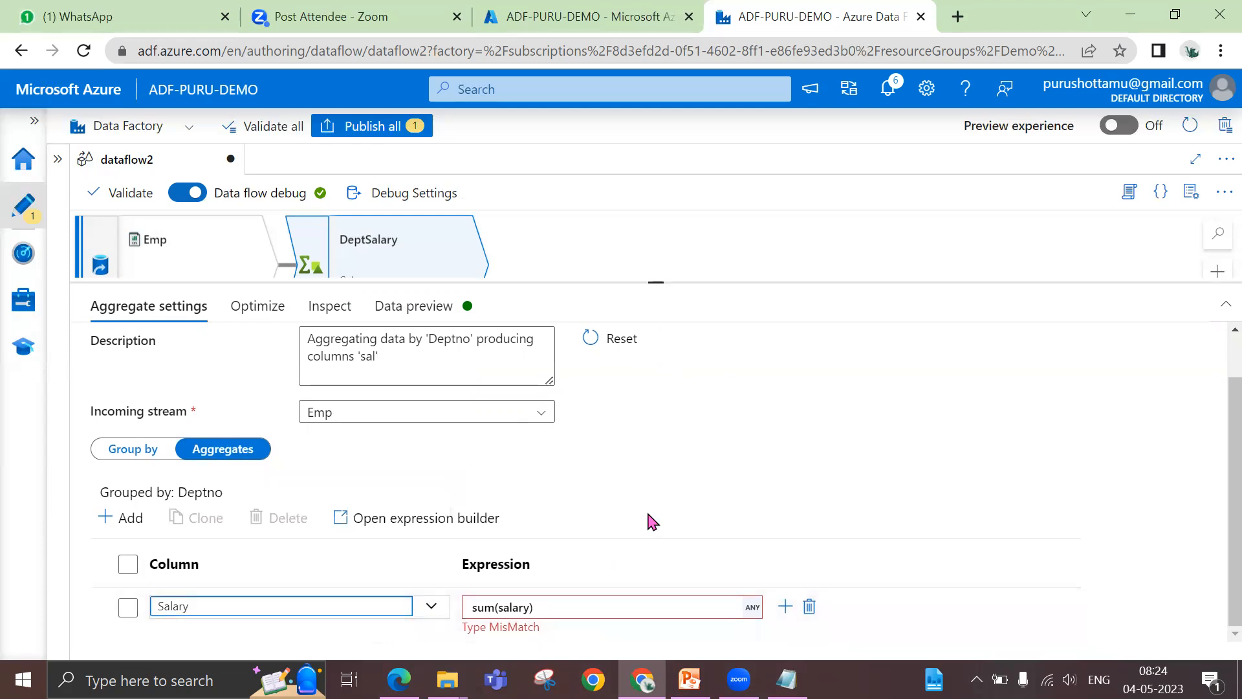
Clear the aggregate column name completely and choose Salary again
left_click(225, 607)
key("BackSpace")
key("BackSpace")
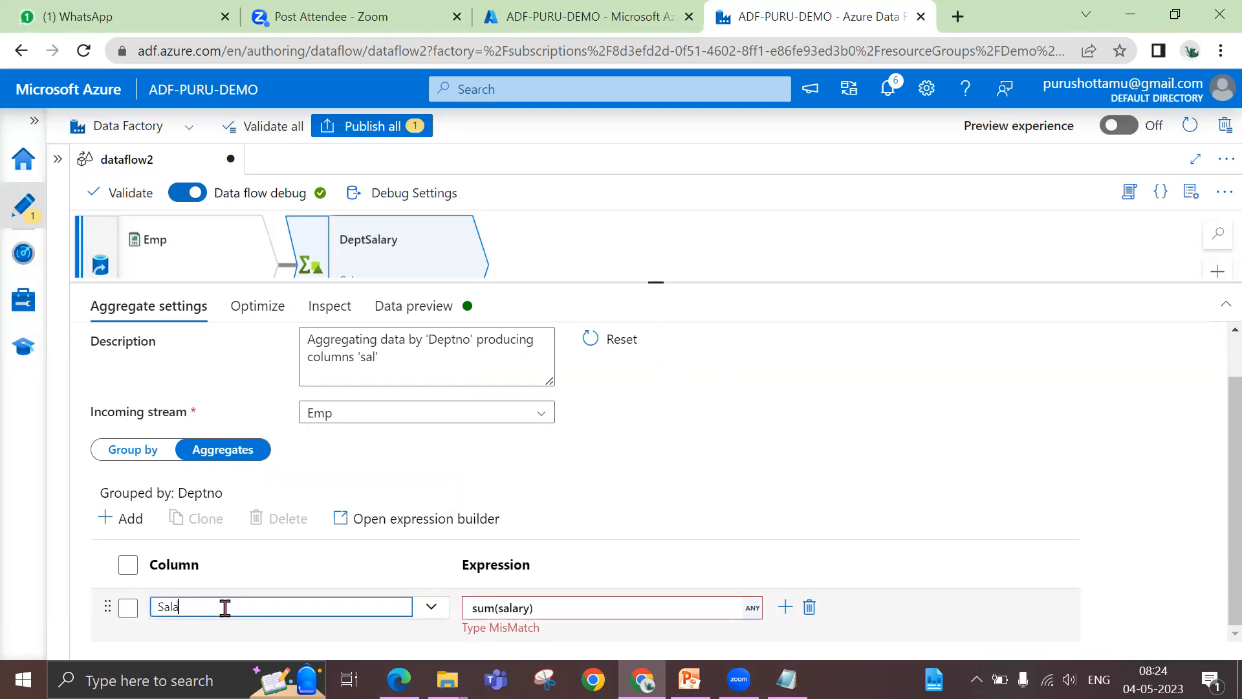
key("BackSpace")
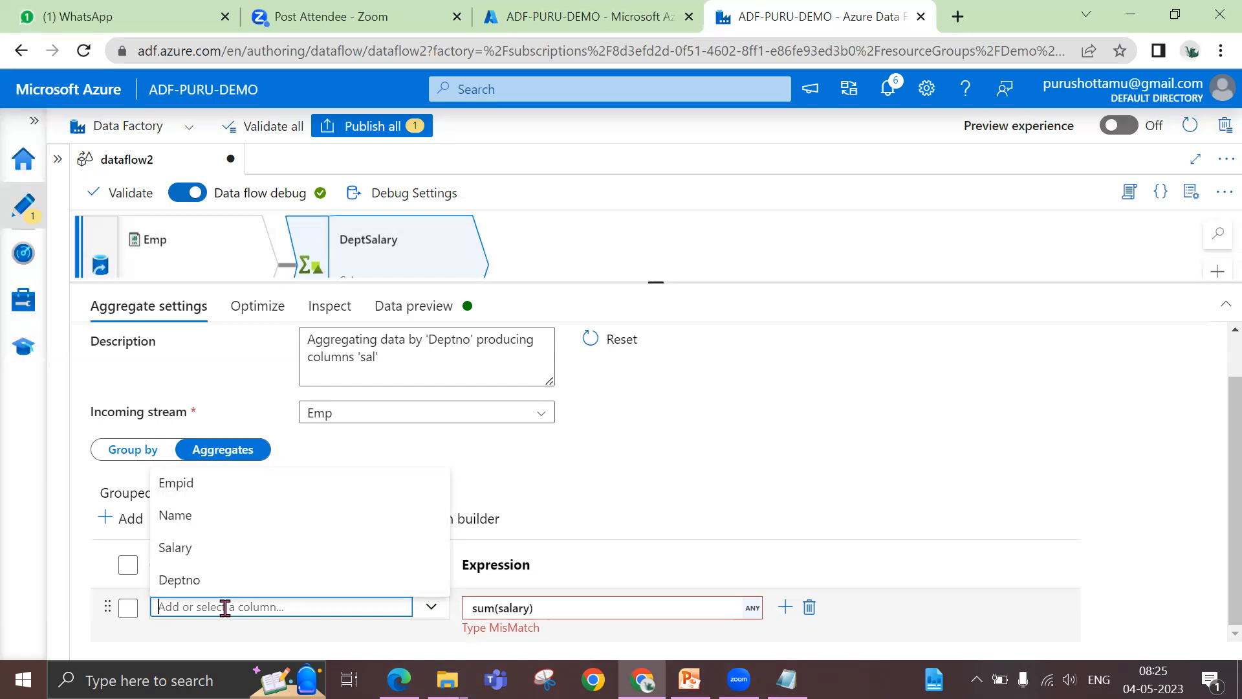
left_click(188, 556)
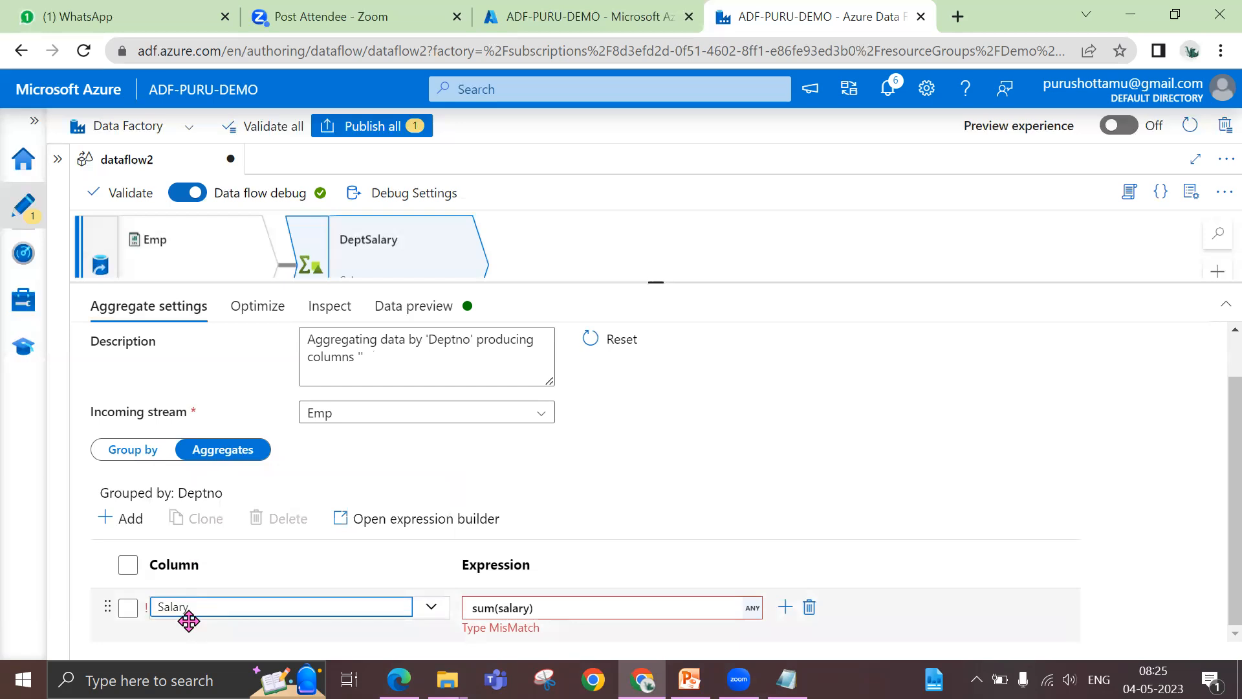
Remove the salary argument so that the Salary column's expression reads sum()
left_click(530, 609)
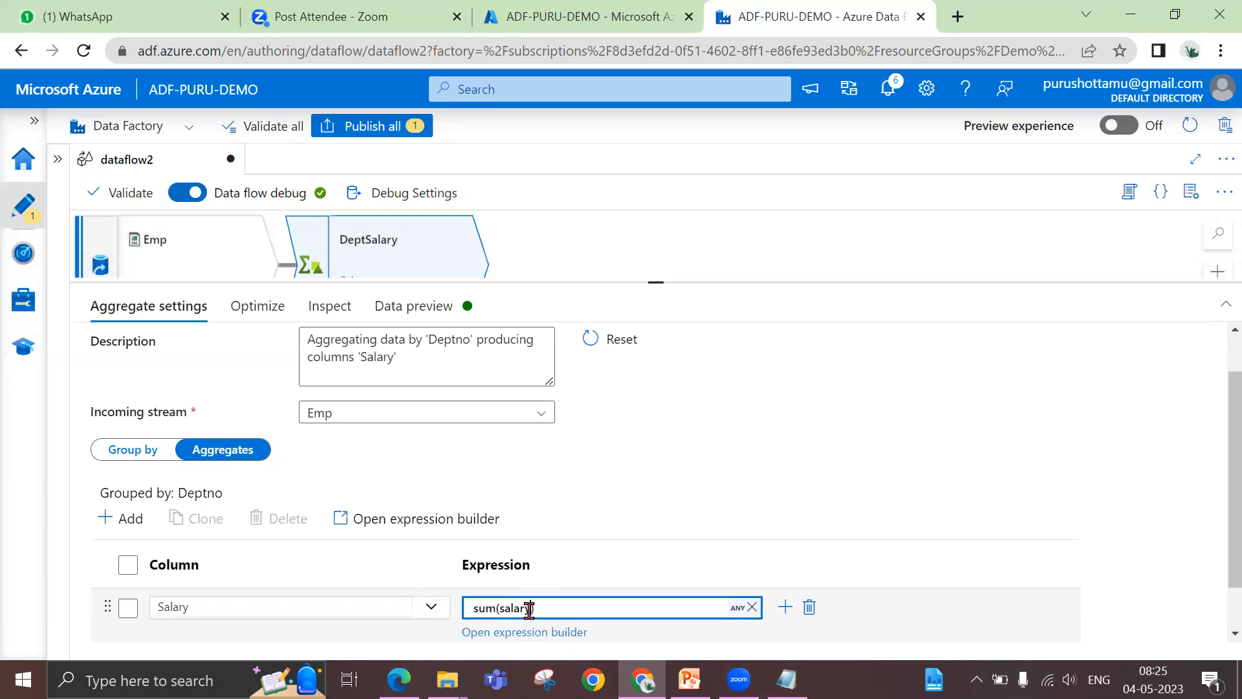
key("BackSpace")
key("BackSpace")
key("BackSpace")
key("BackSpace")
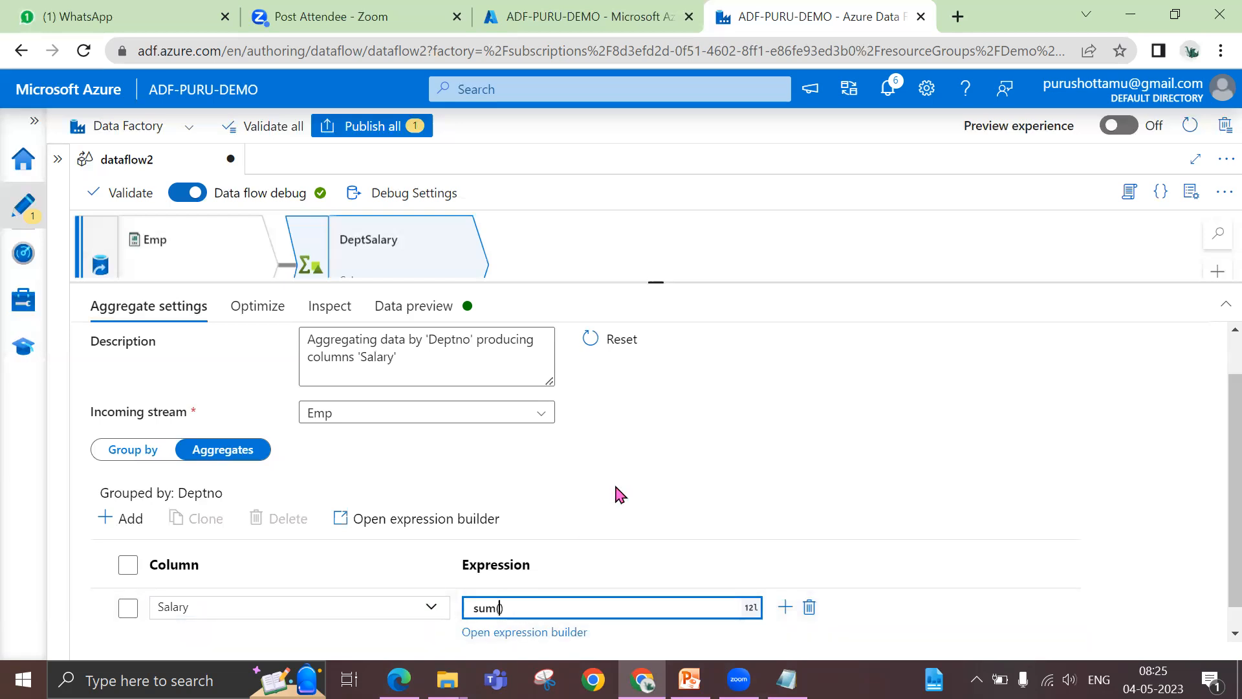
left_click(616, 488)
scroll(616, 489, "down", 2)
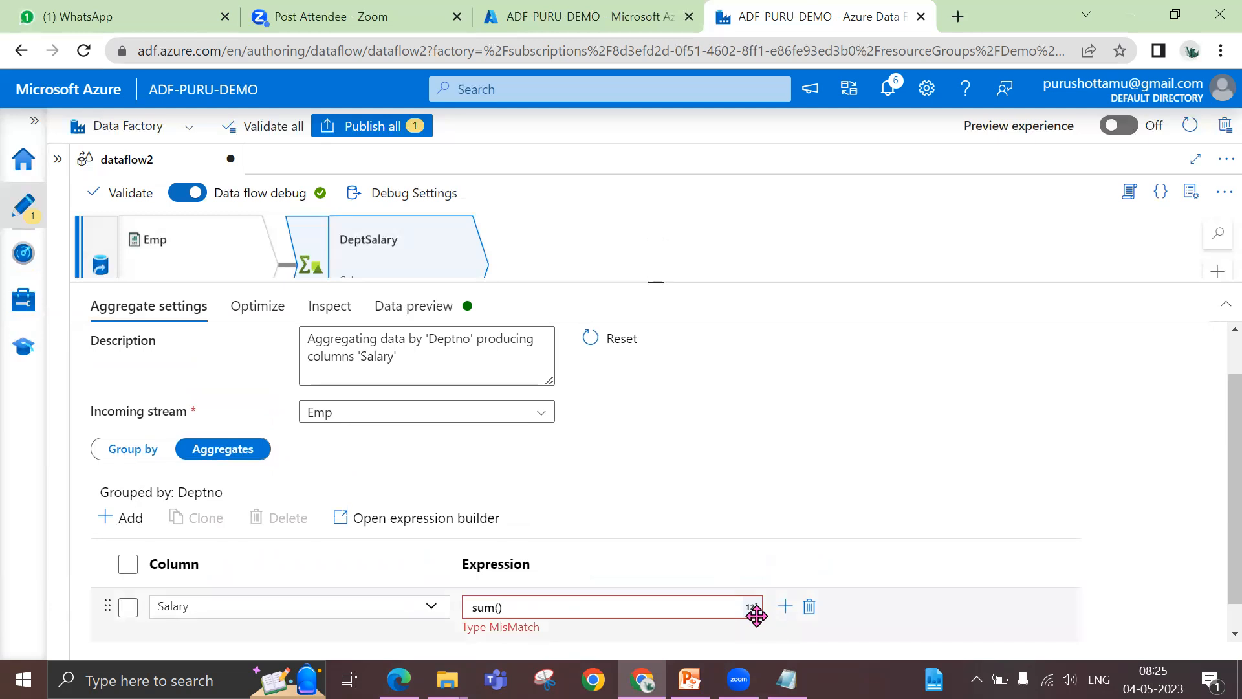
Examine the sum() expression in the expression builder and save it
left_click(632, 609)
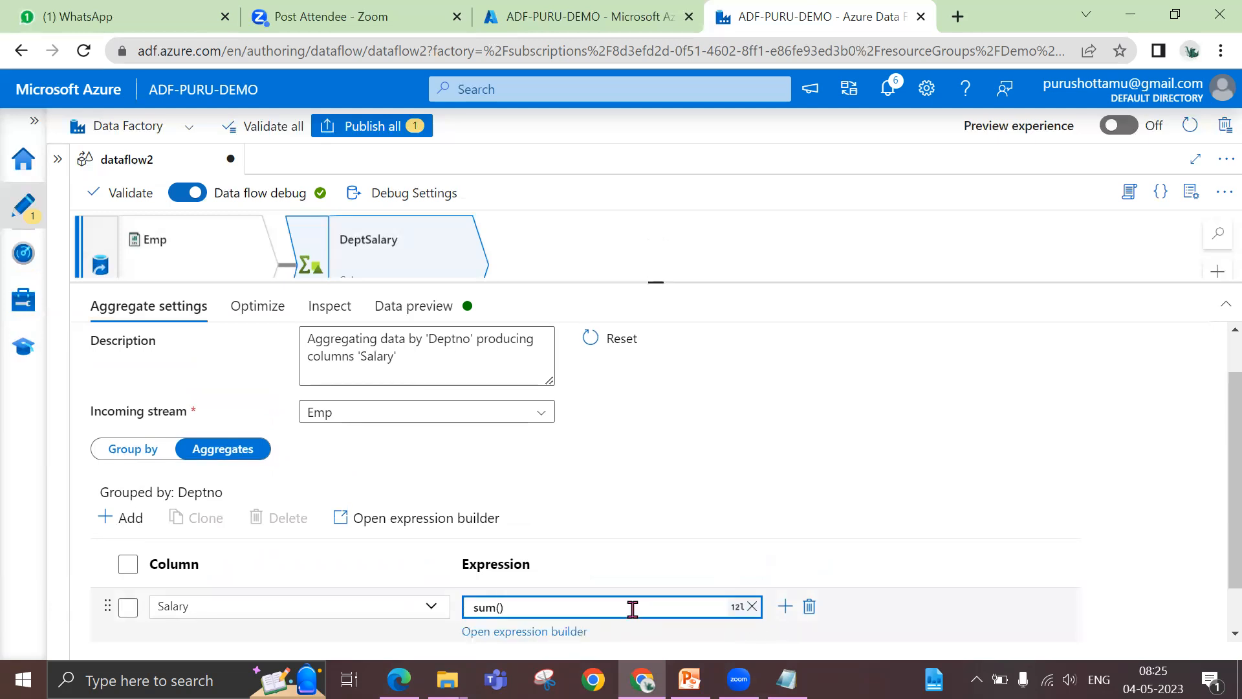
left_click(546, 634)
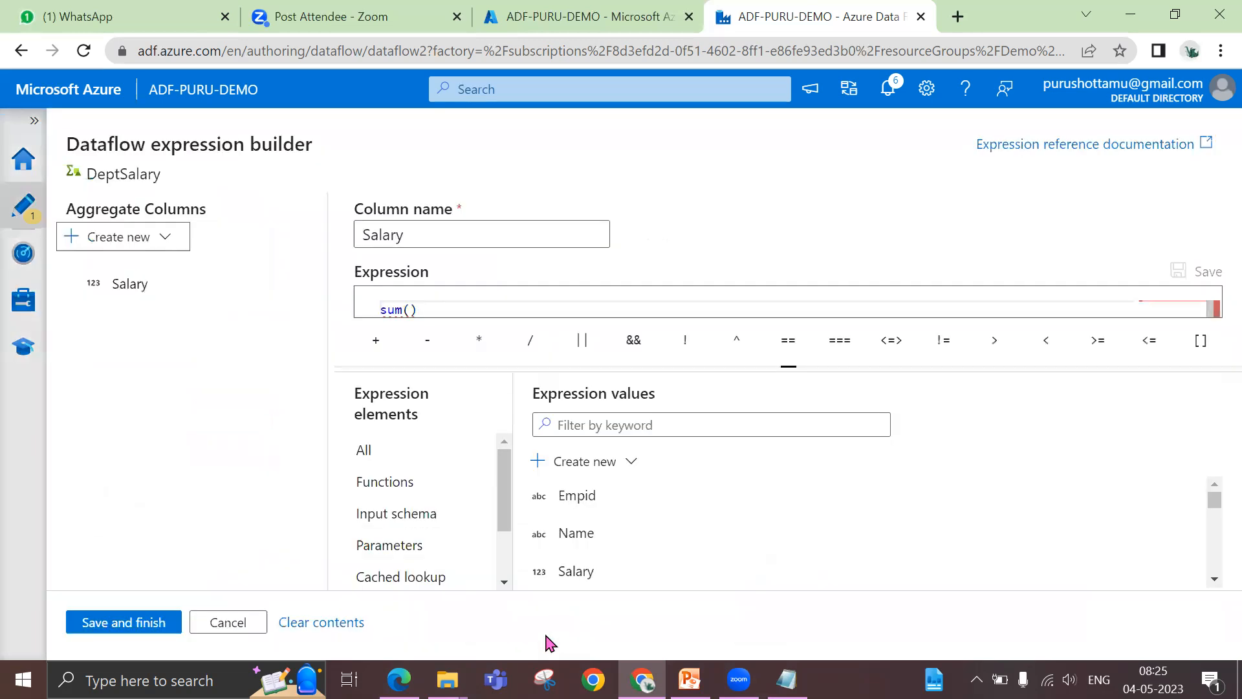
left_click(601, 304)
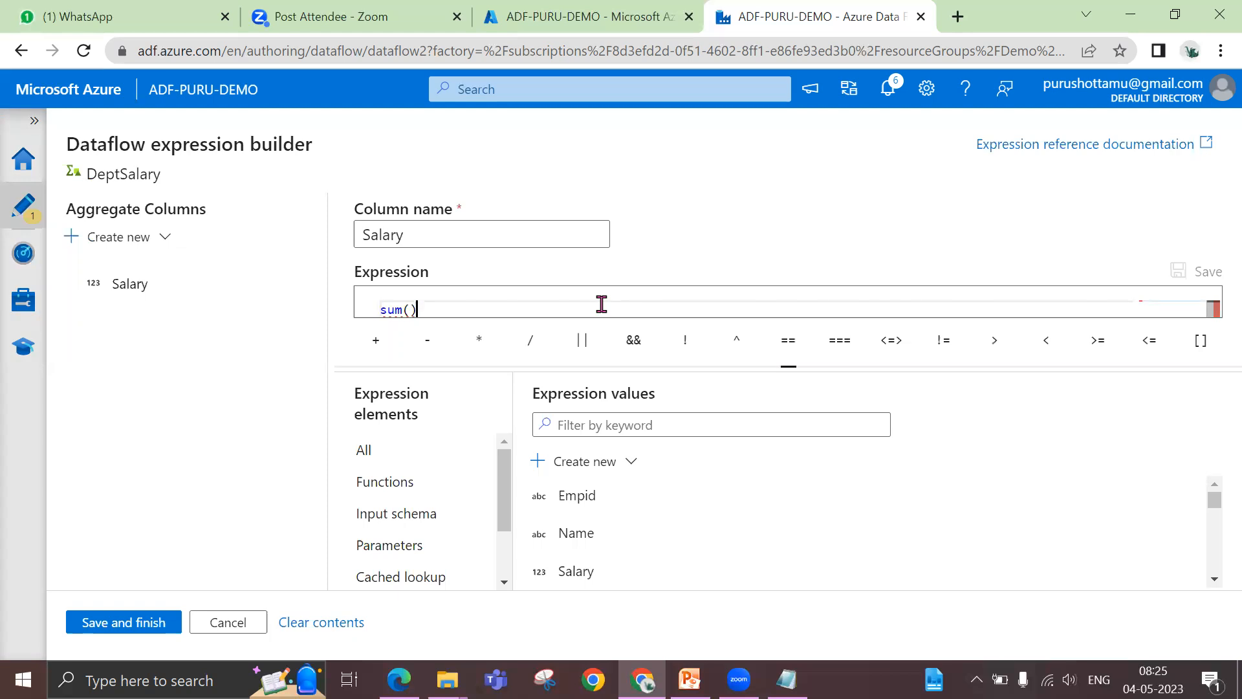
left_click(150, 624)
Rename the aggregate column as sum_sal
left_click(199, 609)
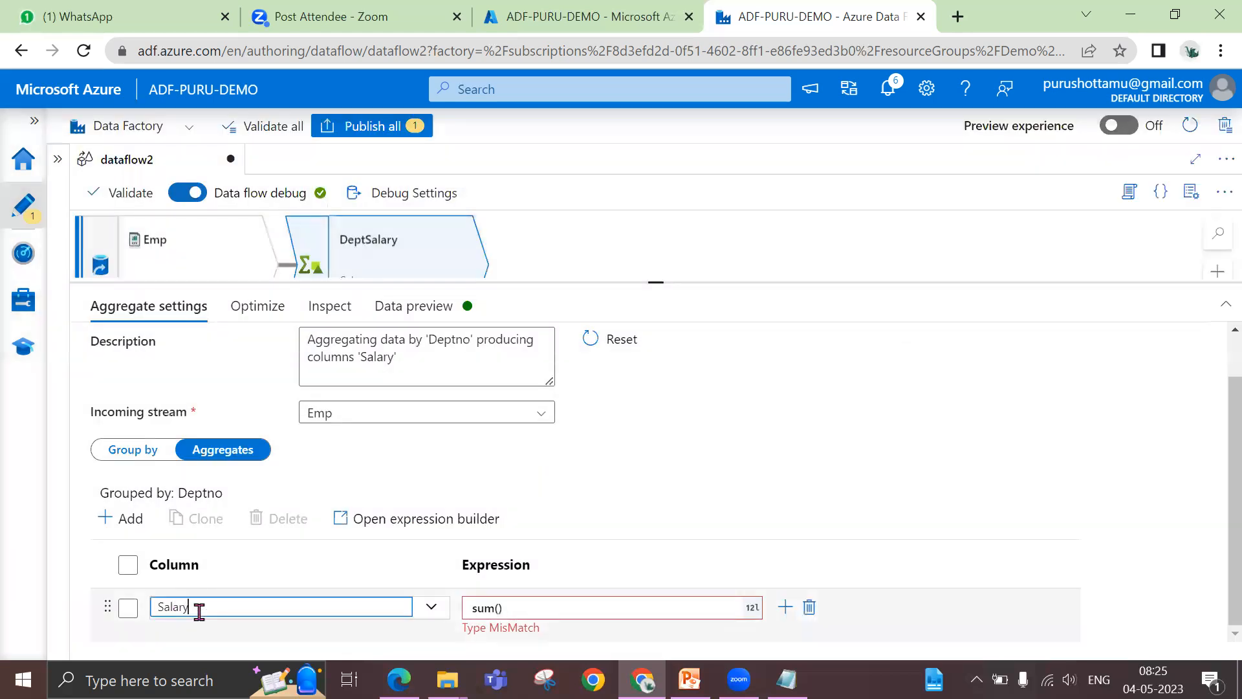
key("BackSpace")
key("BackSpace")
key("BackSpace")
key("BackSpace")
key("BackSpace")
type("su")
Set the expression of the sum_sal column to sum(salary)
left_click(528, 612)
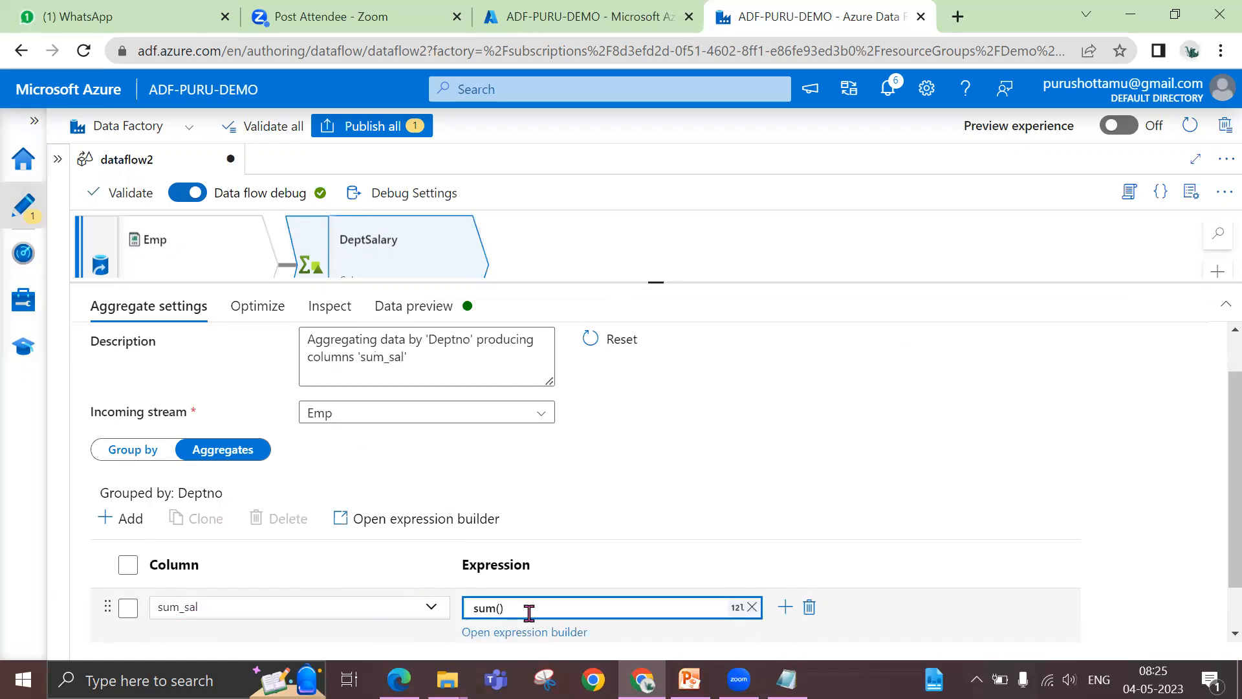
type("sum(salary")
left_click(839, 466)
scroll(839, 466, "down", 2)
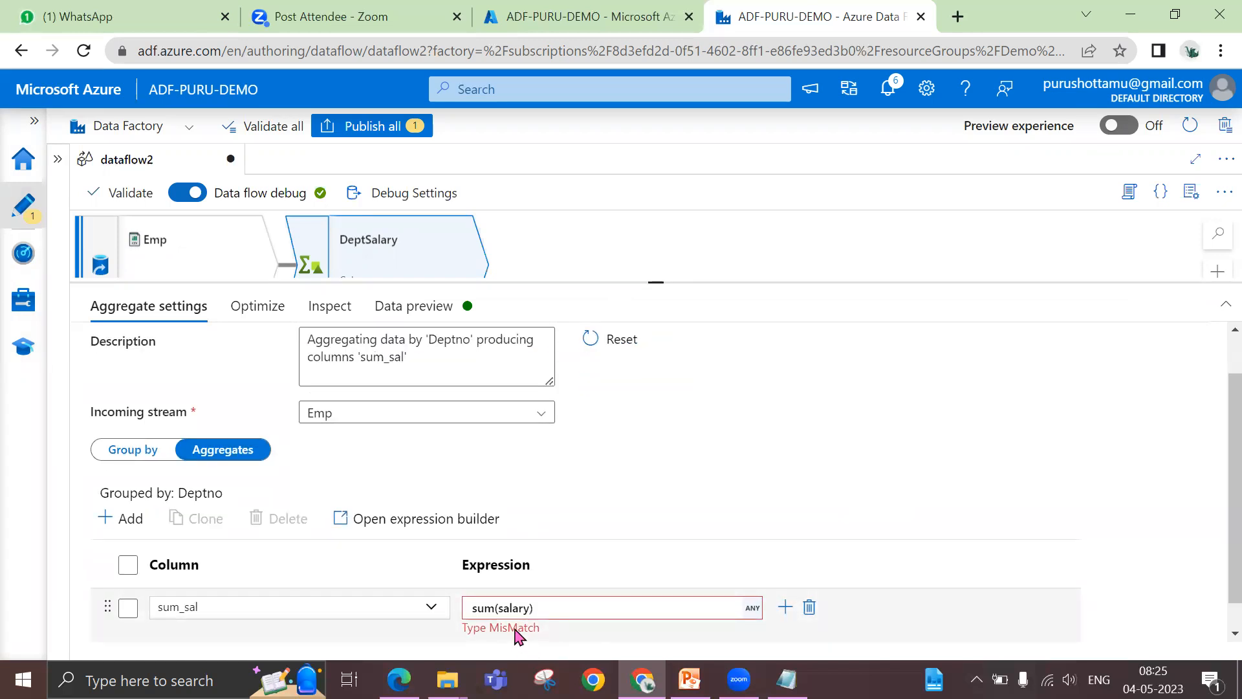
Replace the sum_sal expression with sum(Salary) in the expression builder, using the Salary column from the input schema, and save it
left_click(669, 608)
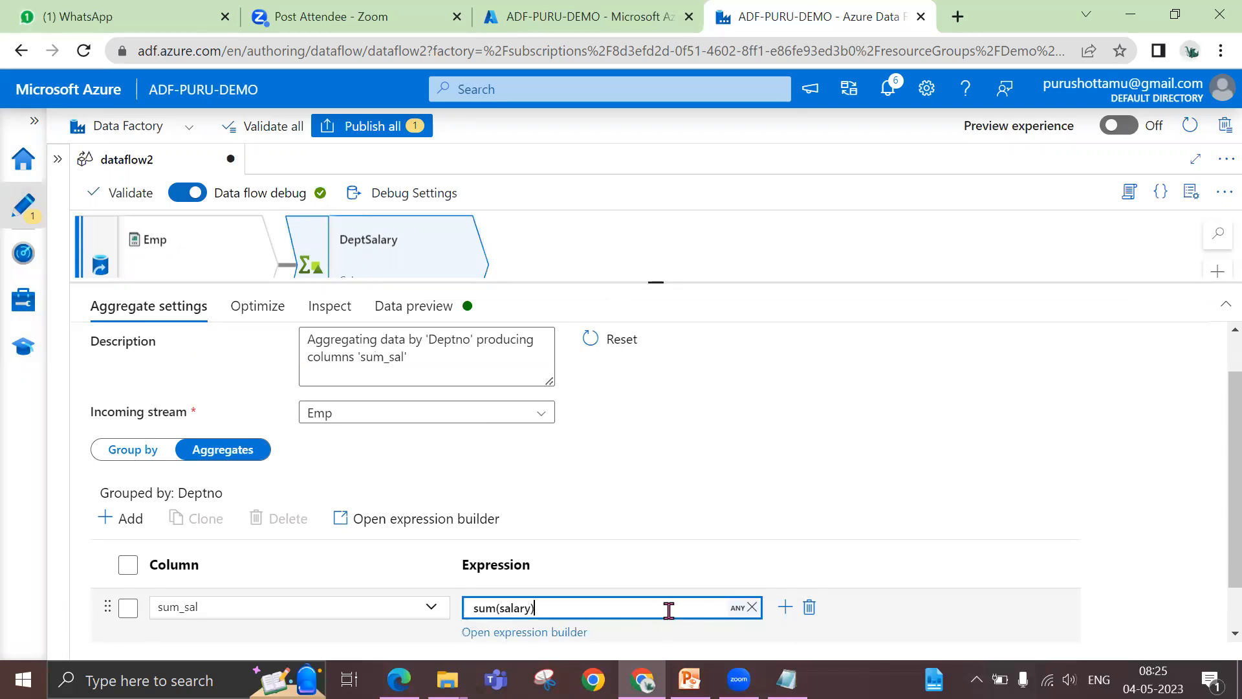
left_click(548, 633)
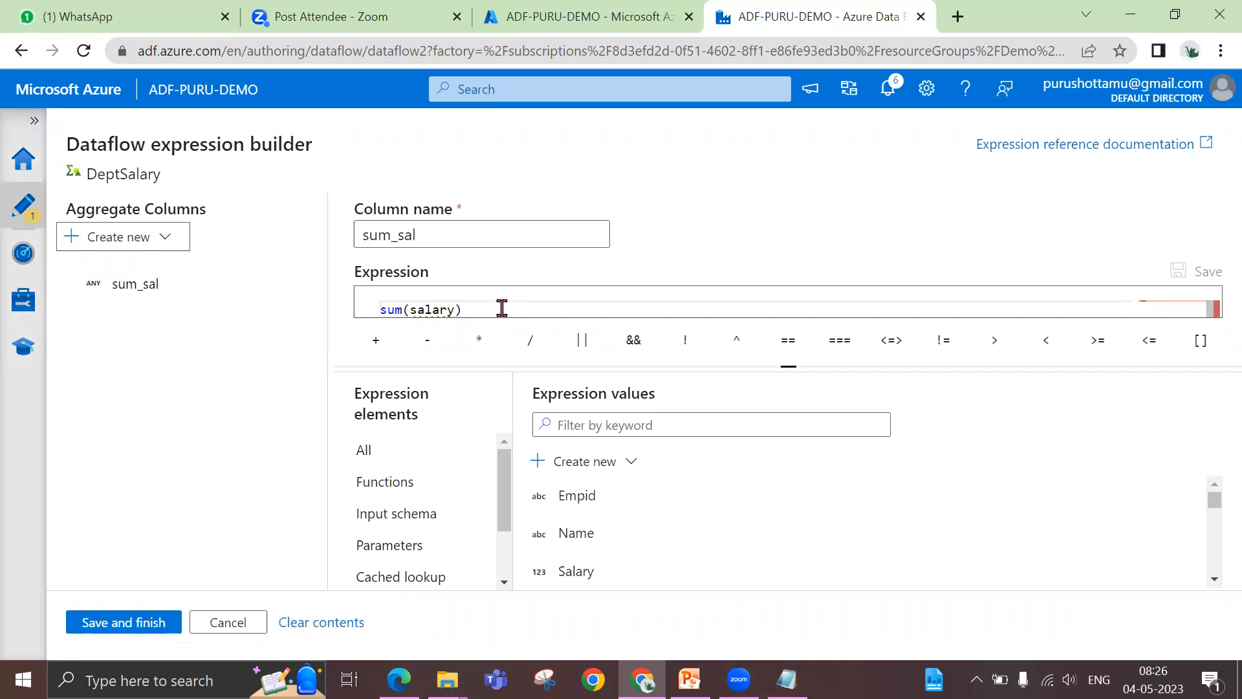
left_click(502, 309)
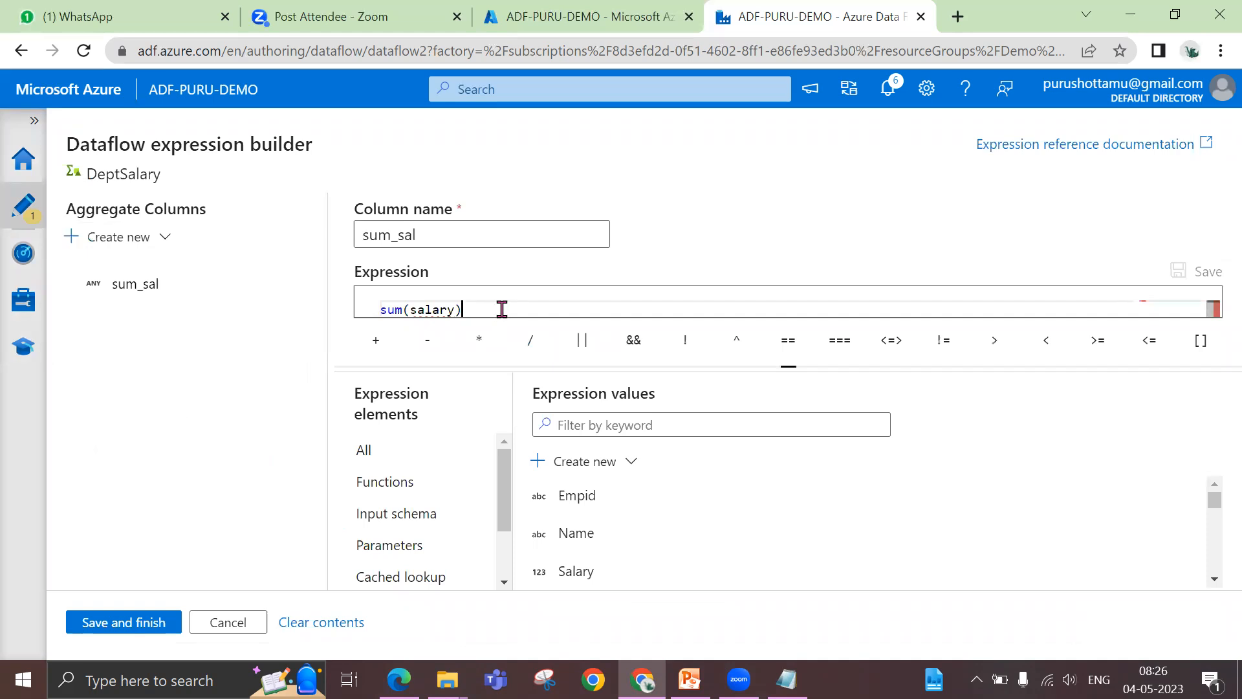
scroll(702, 527, "down", 5)
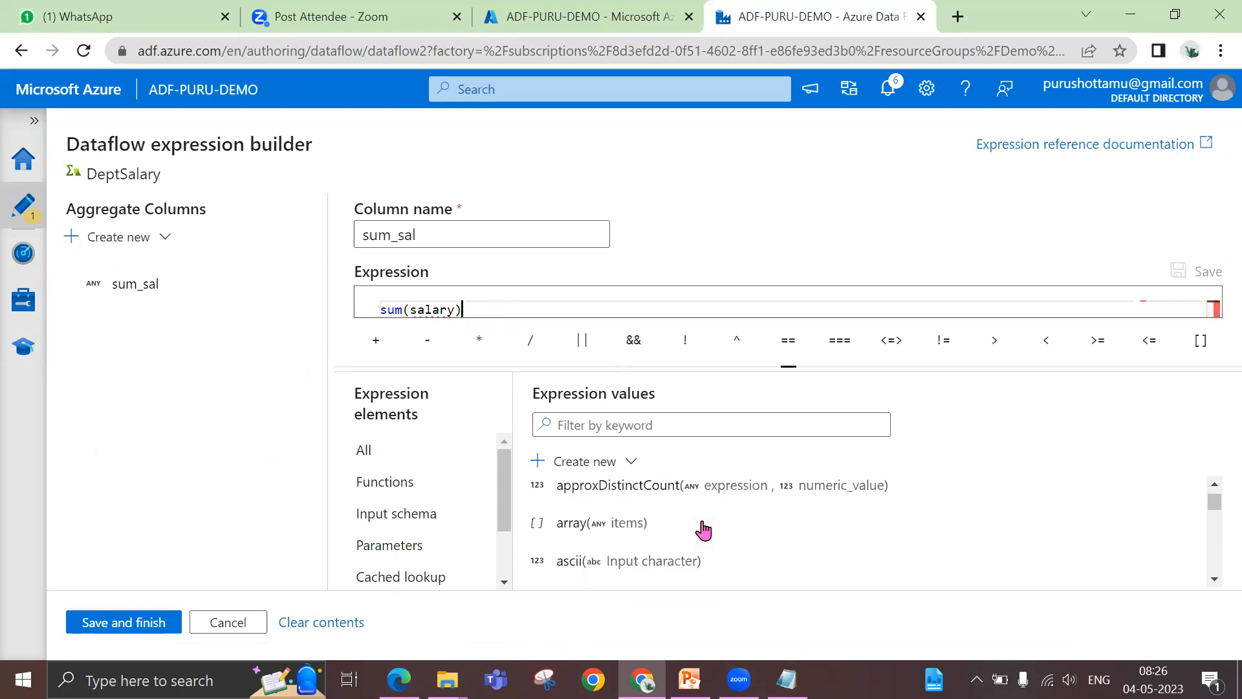
left_click_drag(477, 308, 375, 324)
key("BackSpace")
type("s")
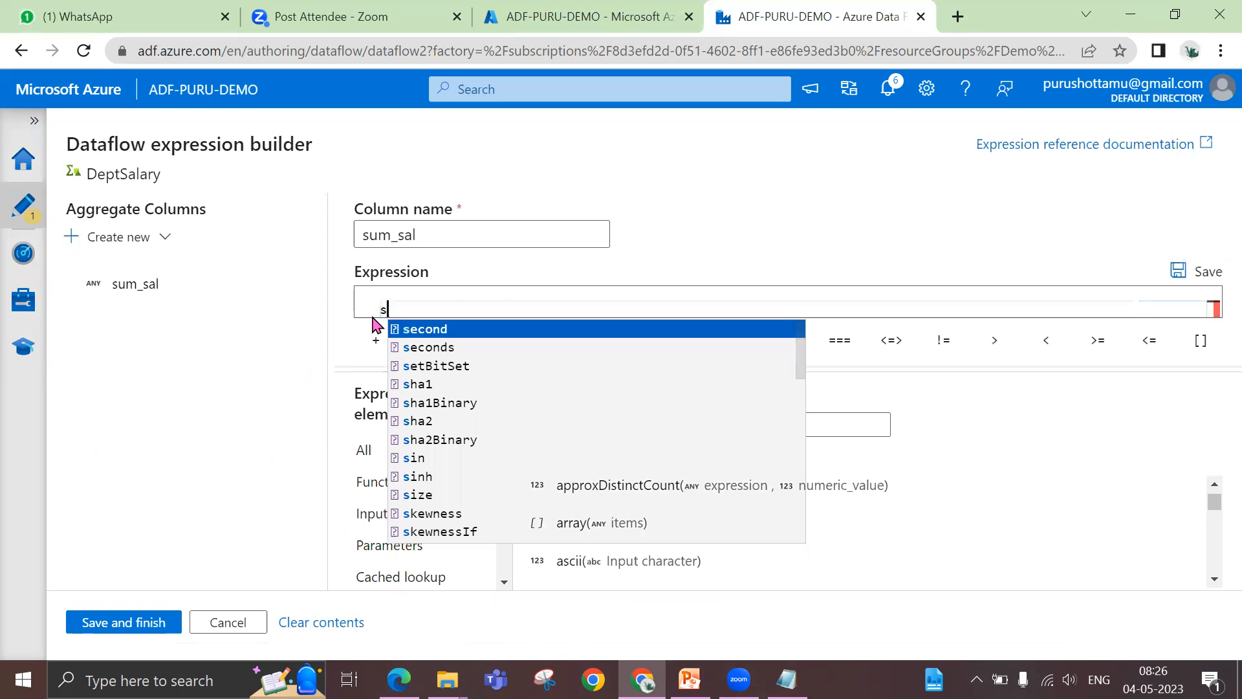
type("um(")
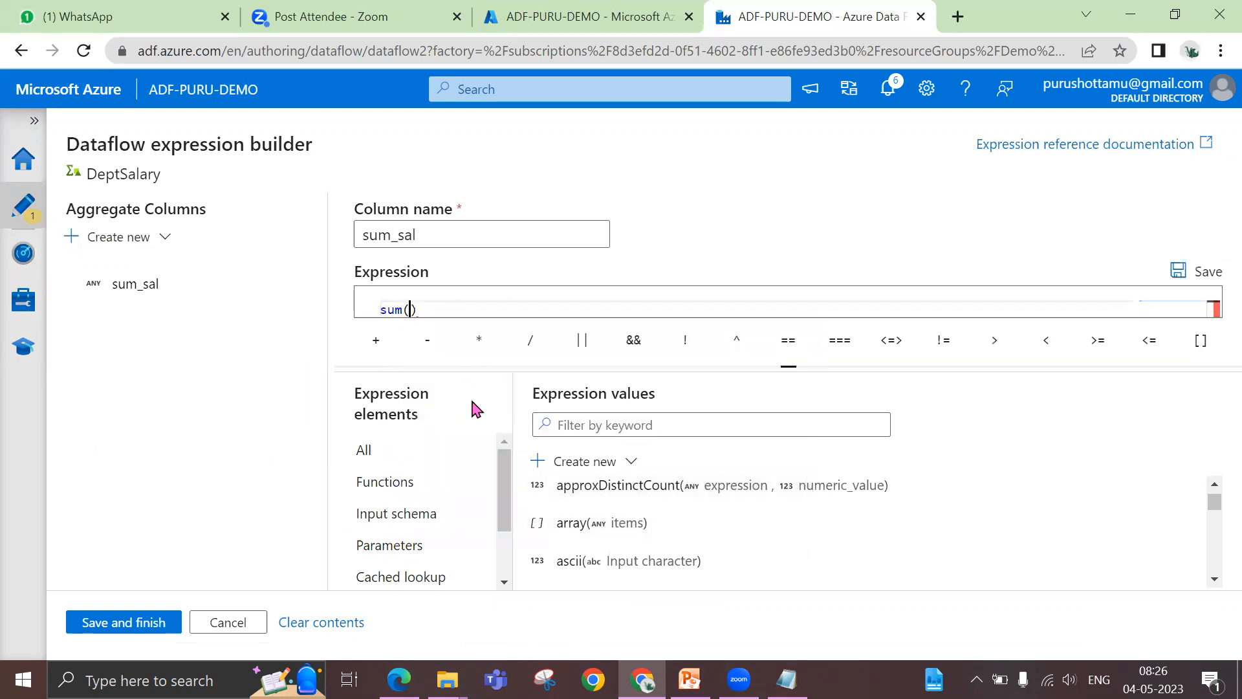
left_click(395, 517)
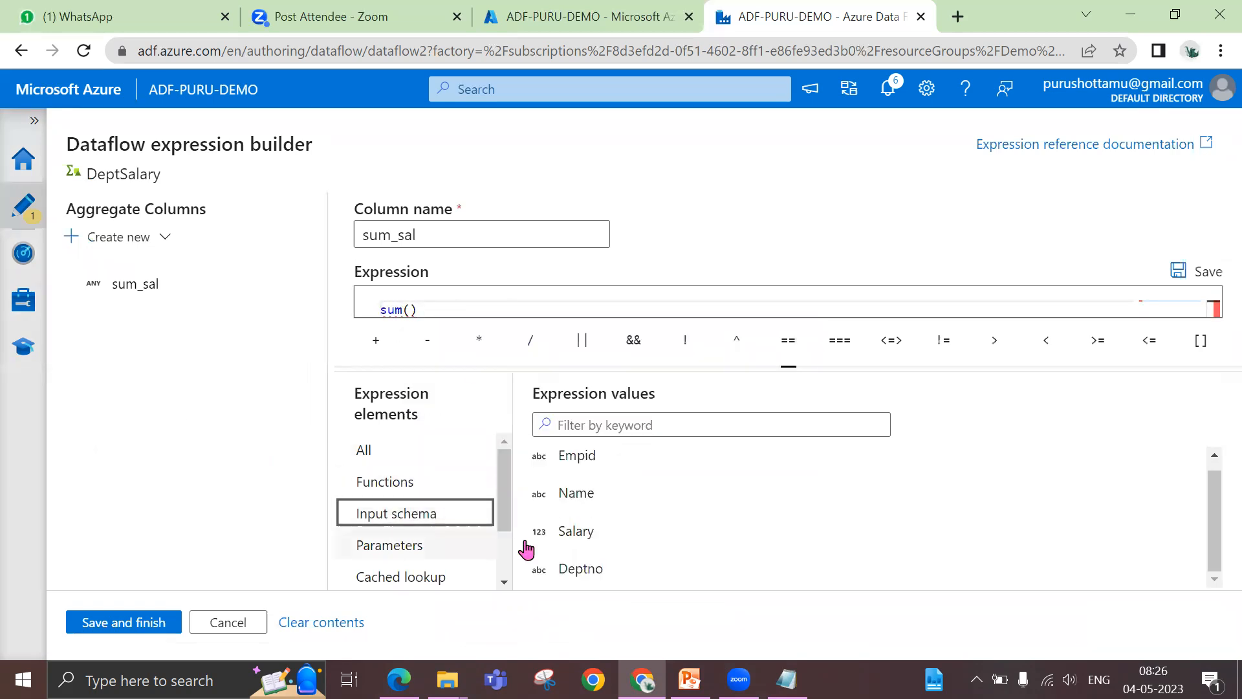
left_click(561, 541)
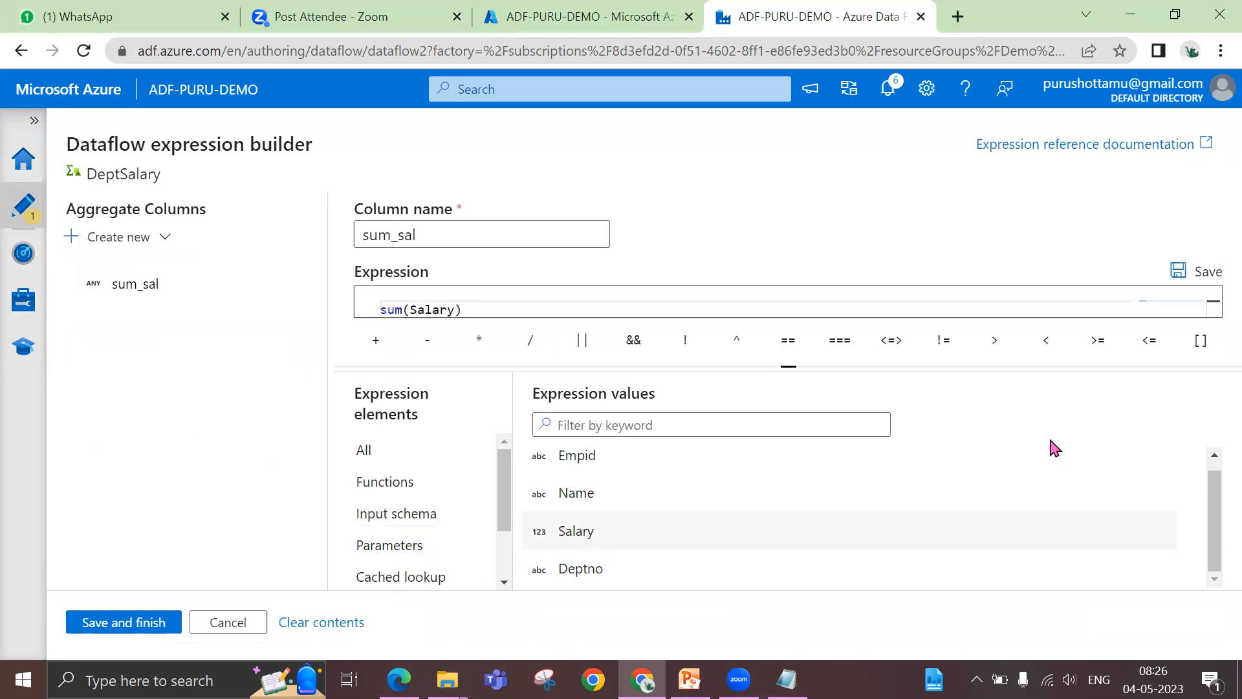
left_click(129, 624)
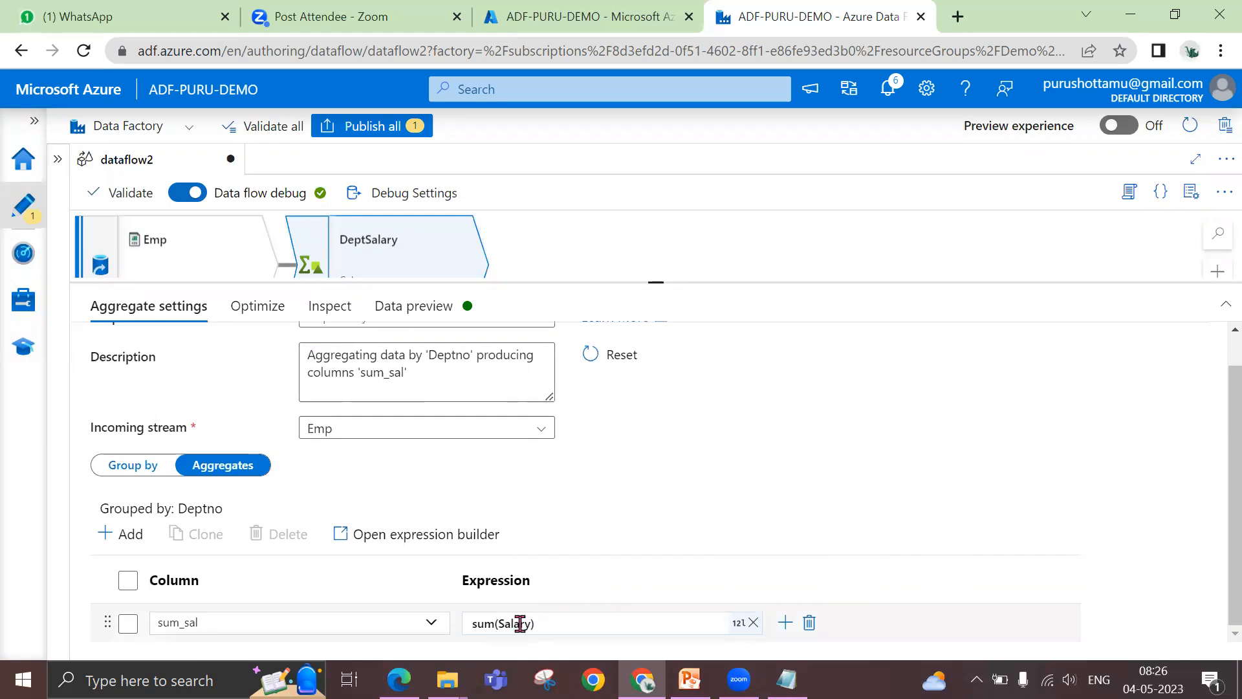
Refresh the DeptSalary data preview, check its partition options, and return to the previewed rows
left_click(405, 308)
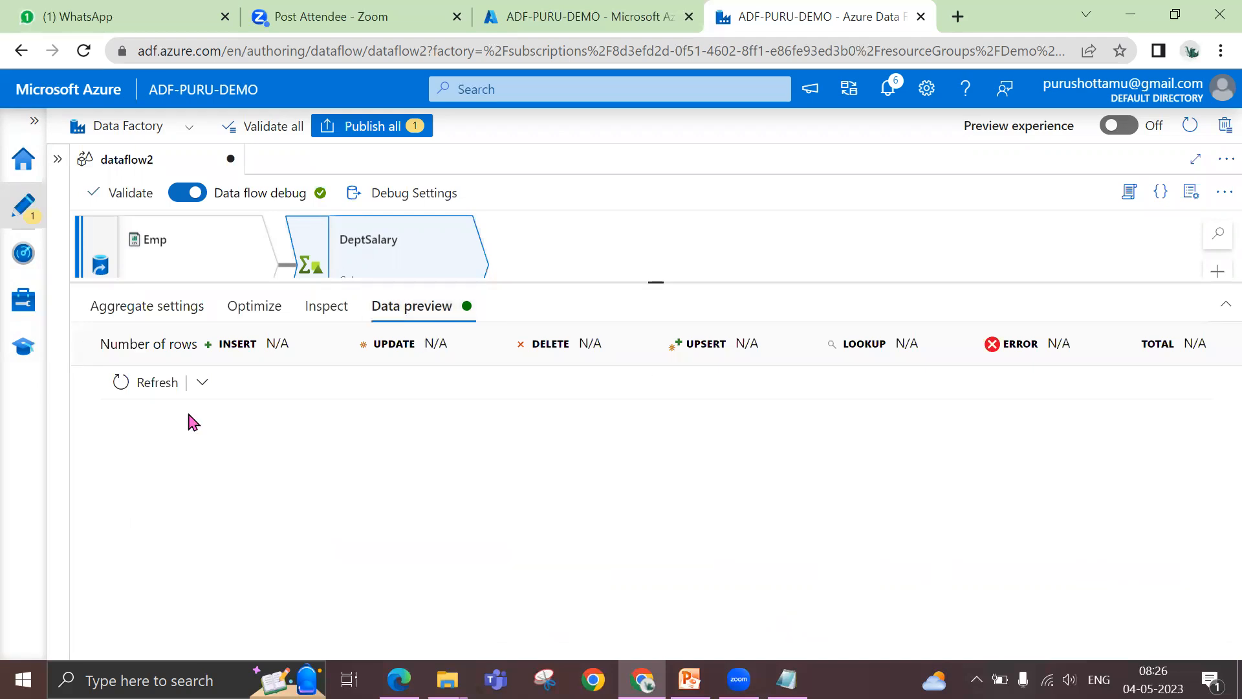
left_click(139, 379)
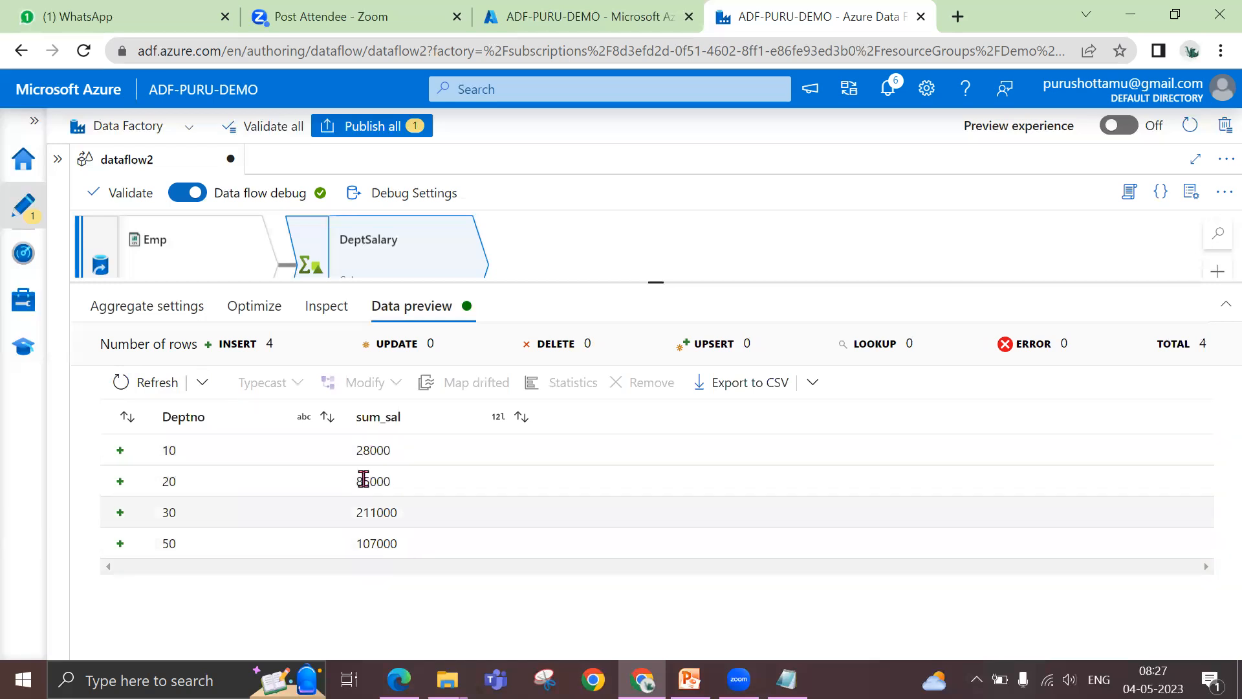
left_click(271, 315)
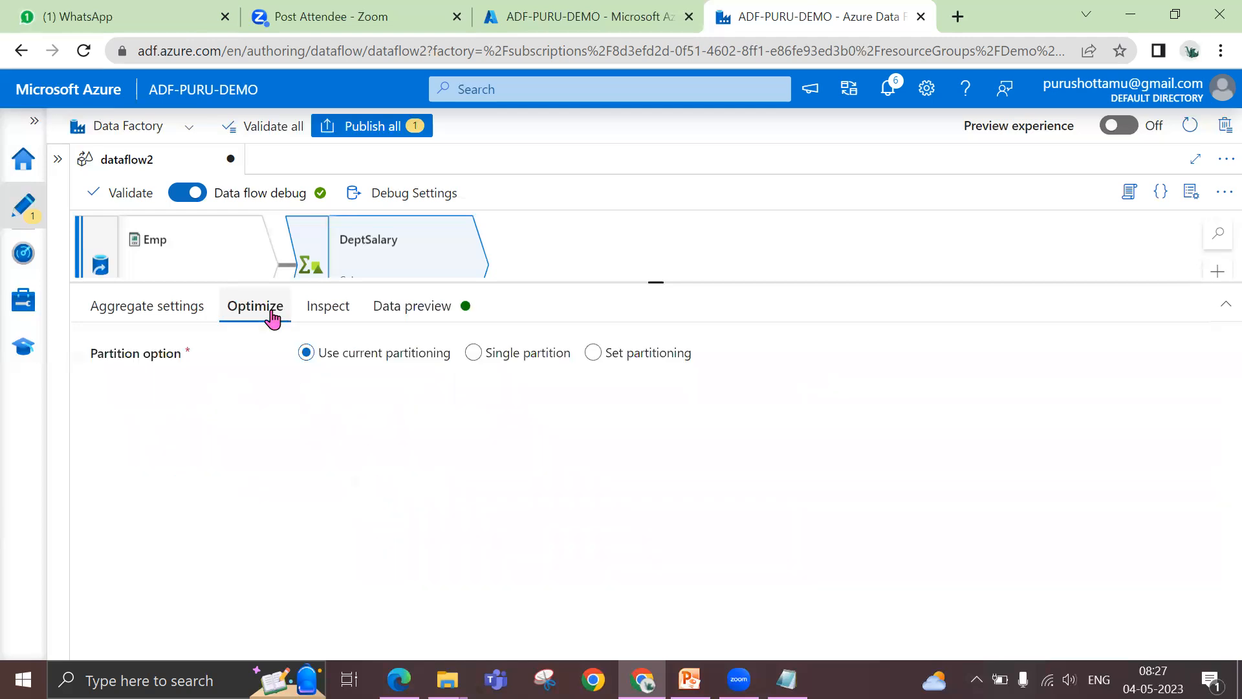
left_click(391, 316)
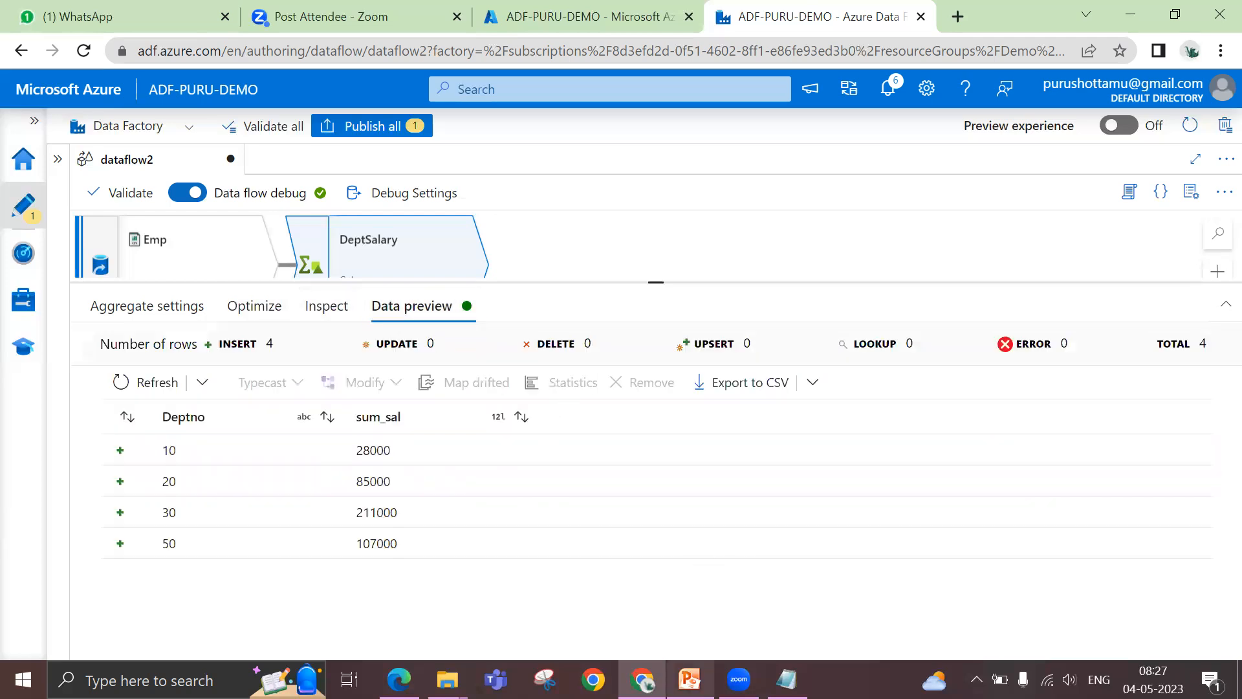
Switch to the Mapping Dataflows presentation in PowerPoint to review the list of schema modifiers against the data preview
left_click(690, 679)
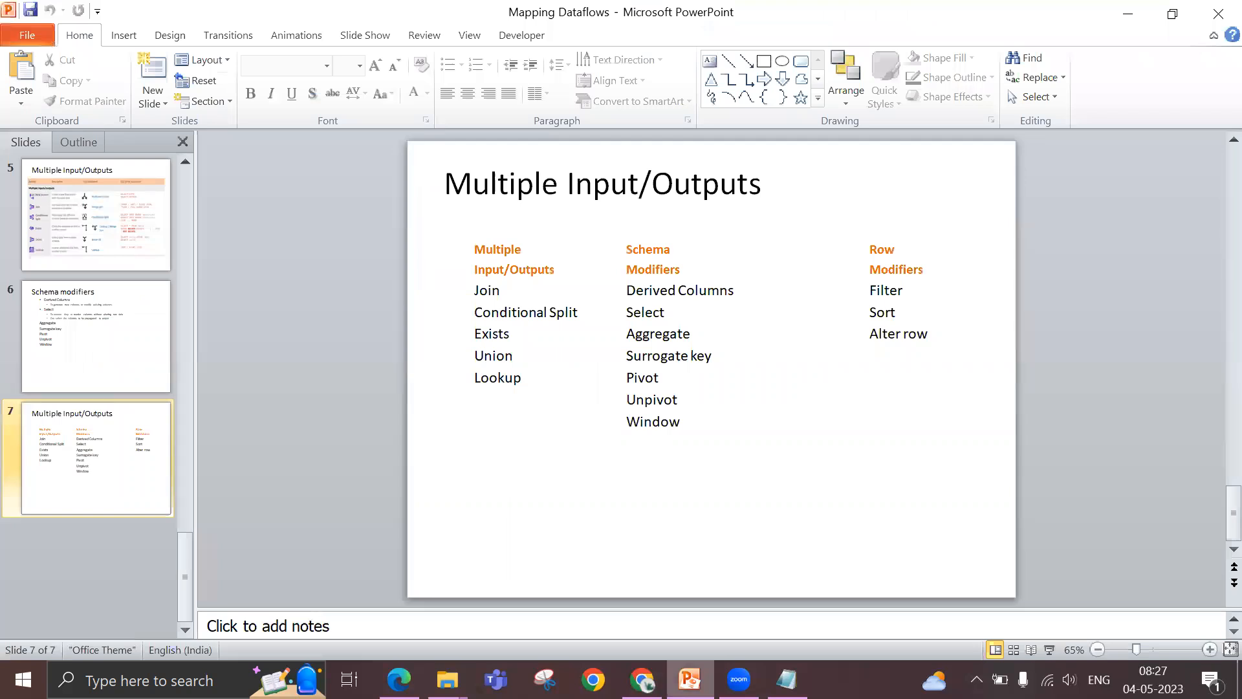
key("alt+Tab")
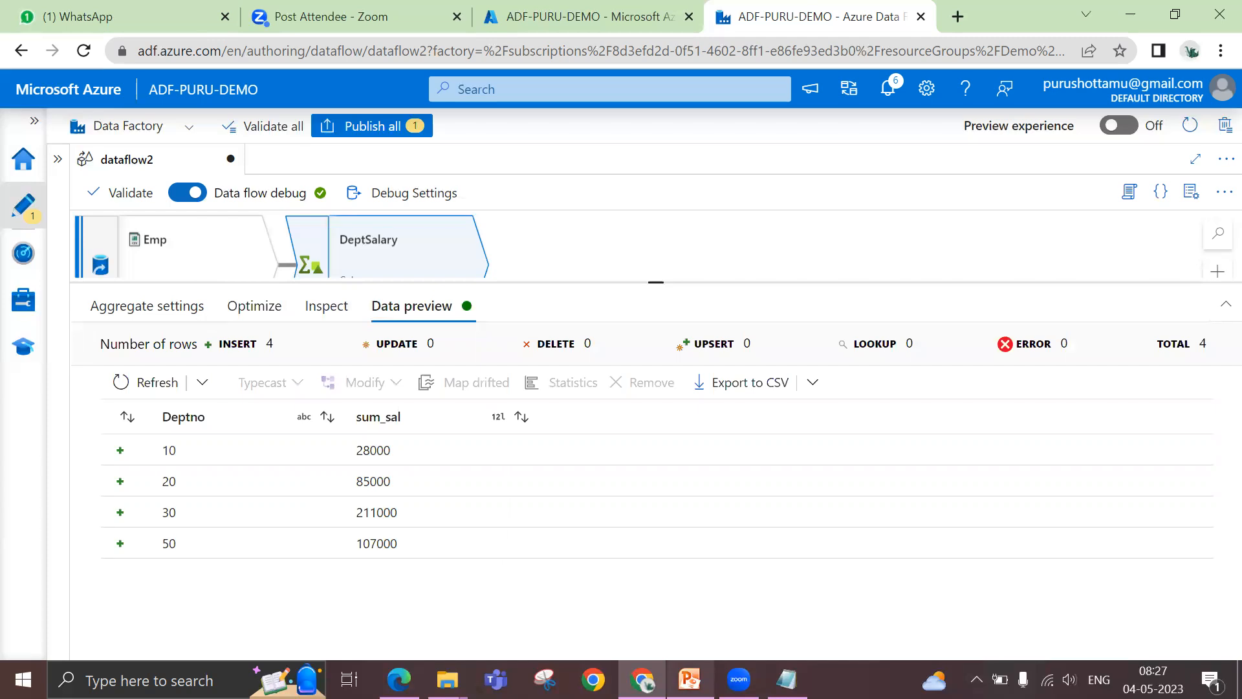
key("alt+Tab")
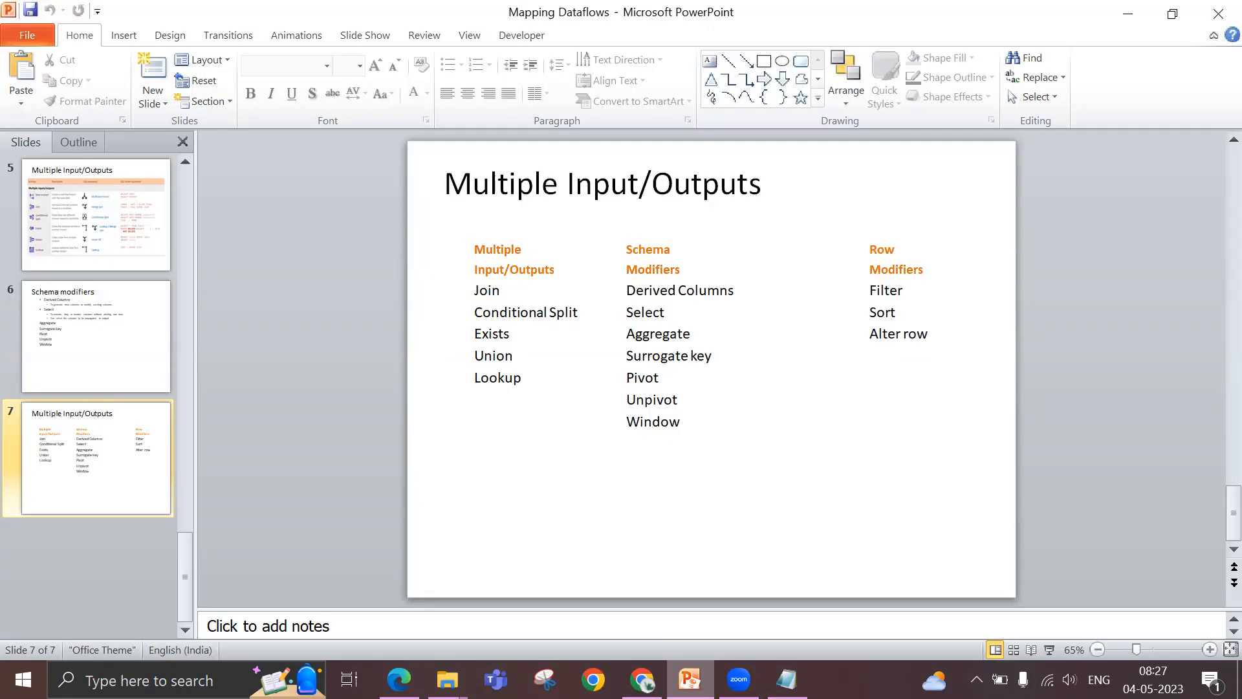